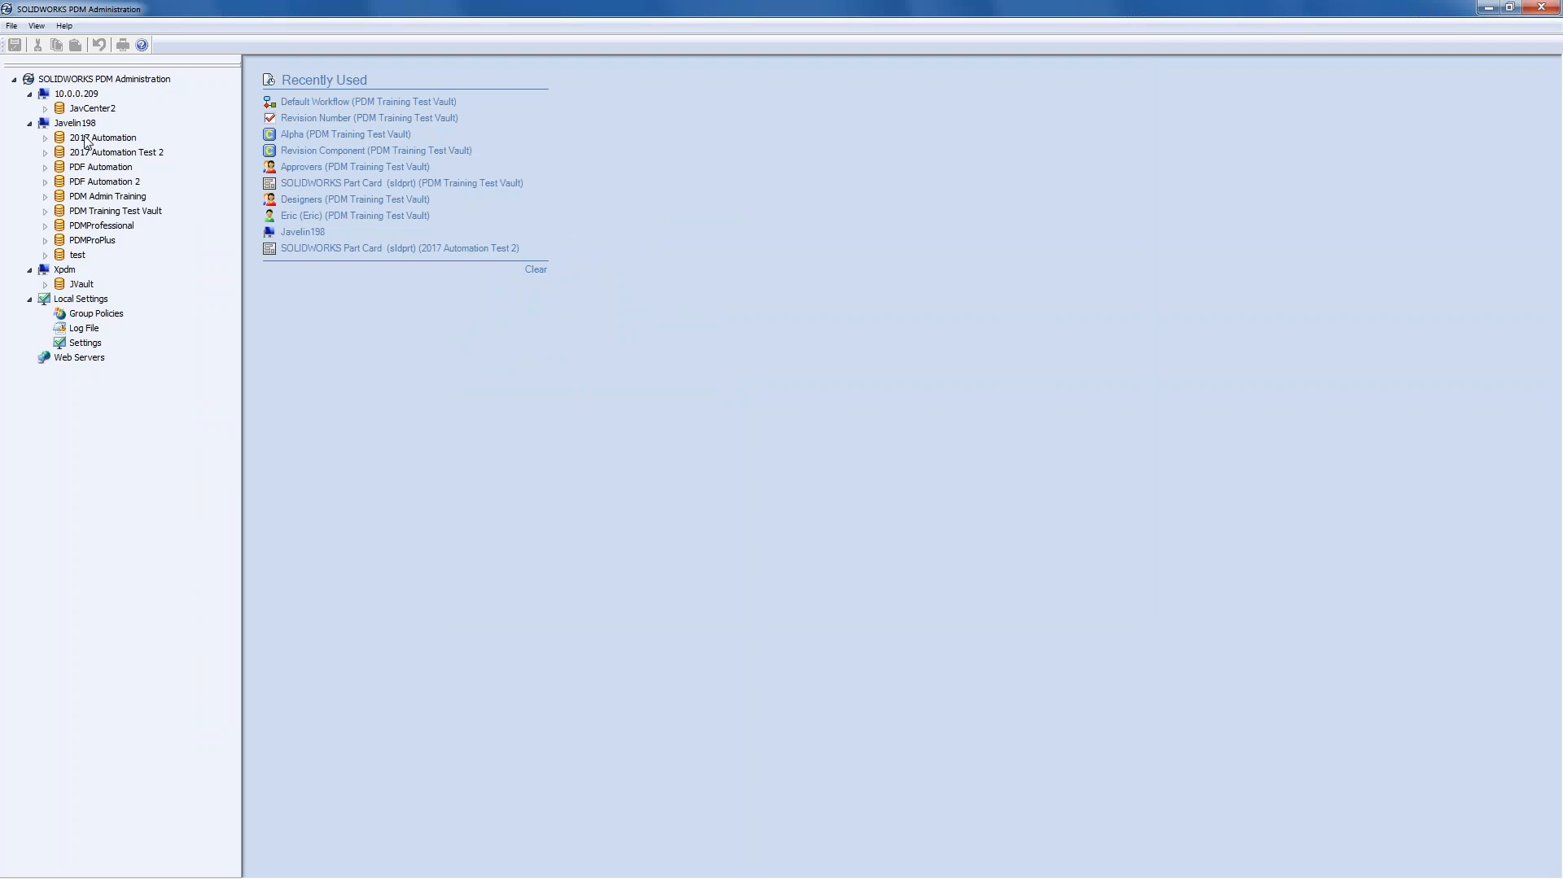
- Log into the PDM Training Test Vault with the admin password
left_click(120, 211)
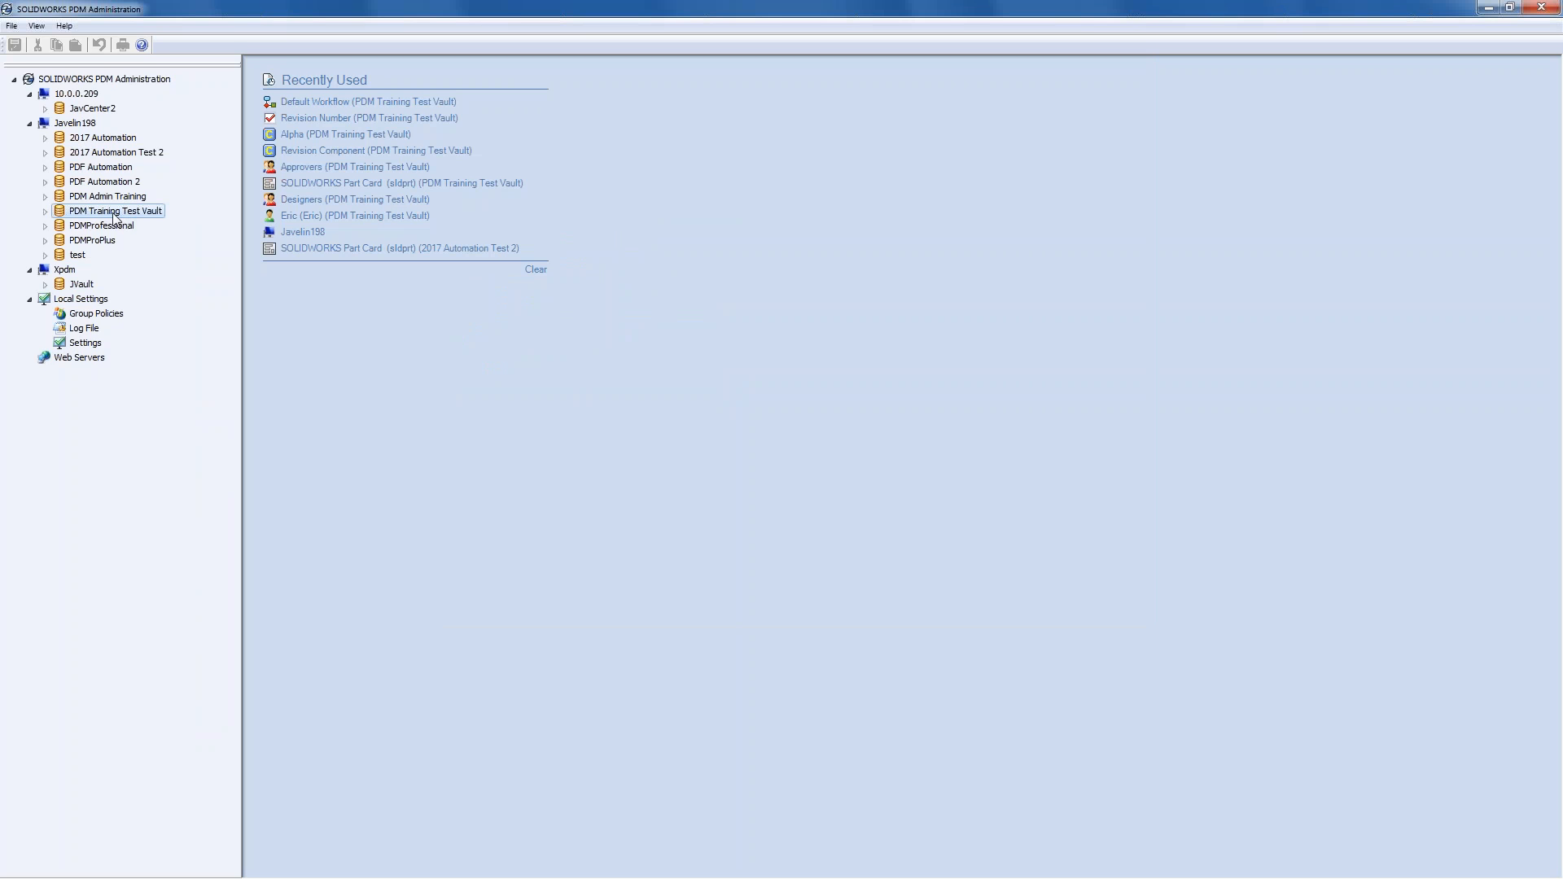
left_click(46, 212)
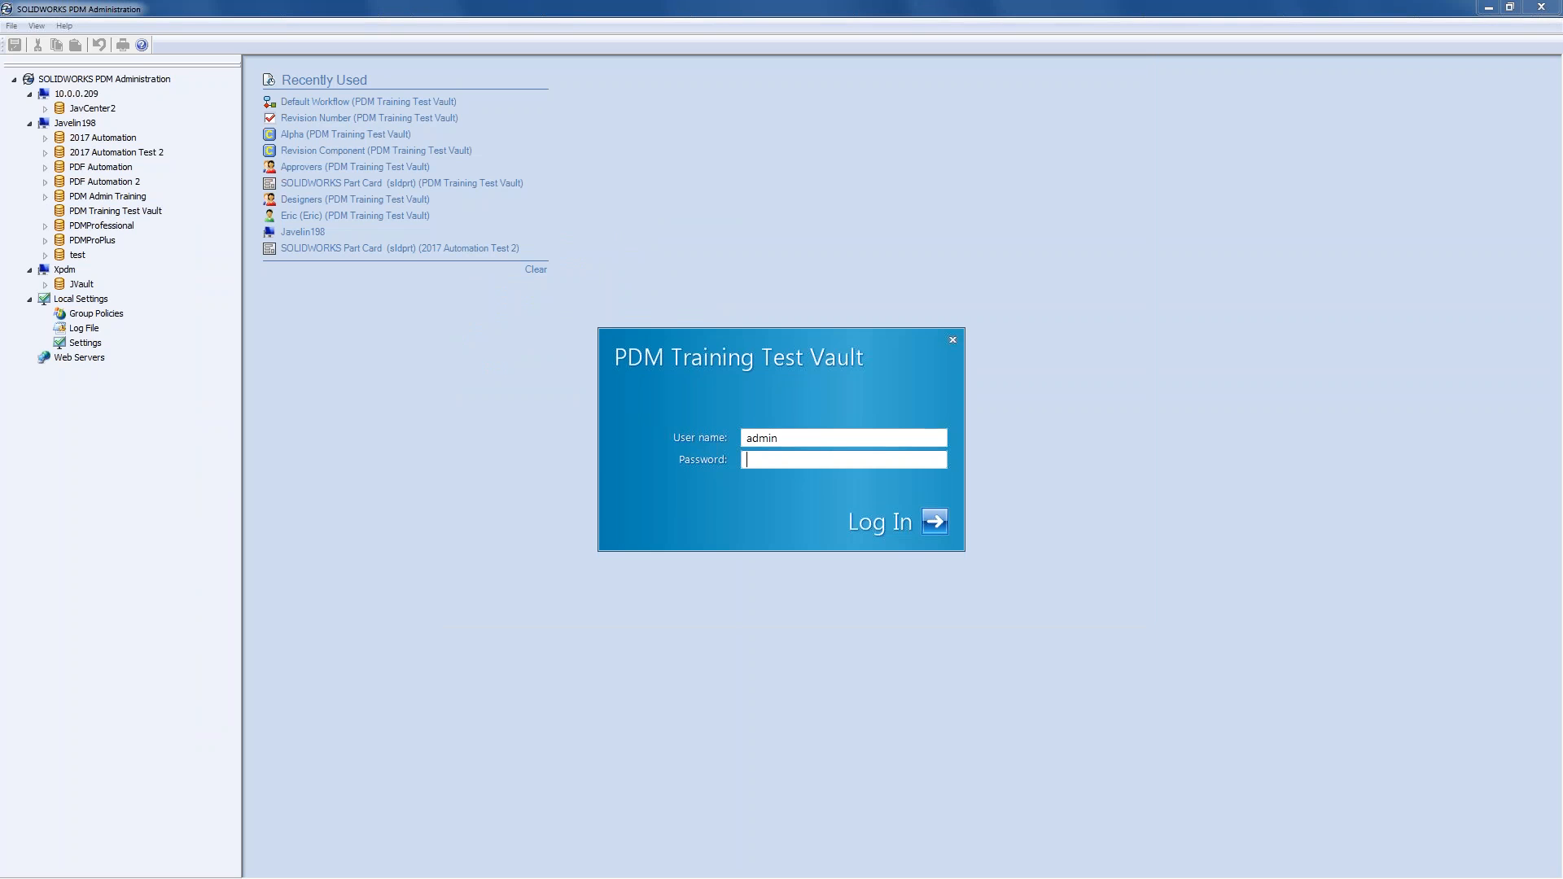
type("******")
key("Return")
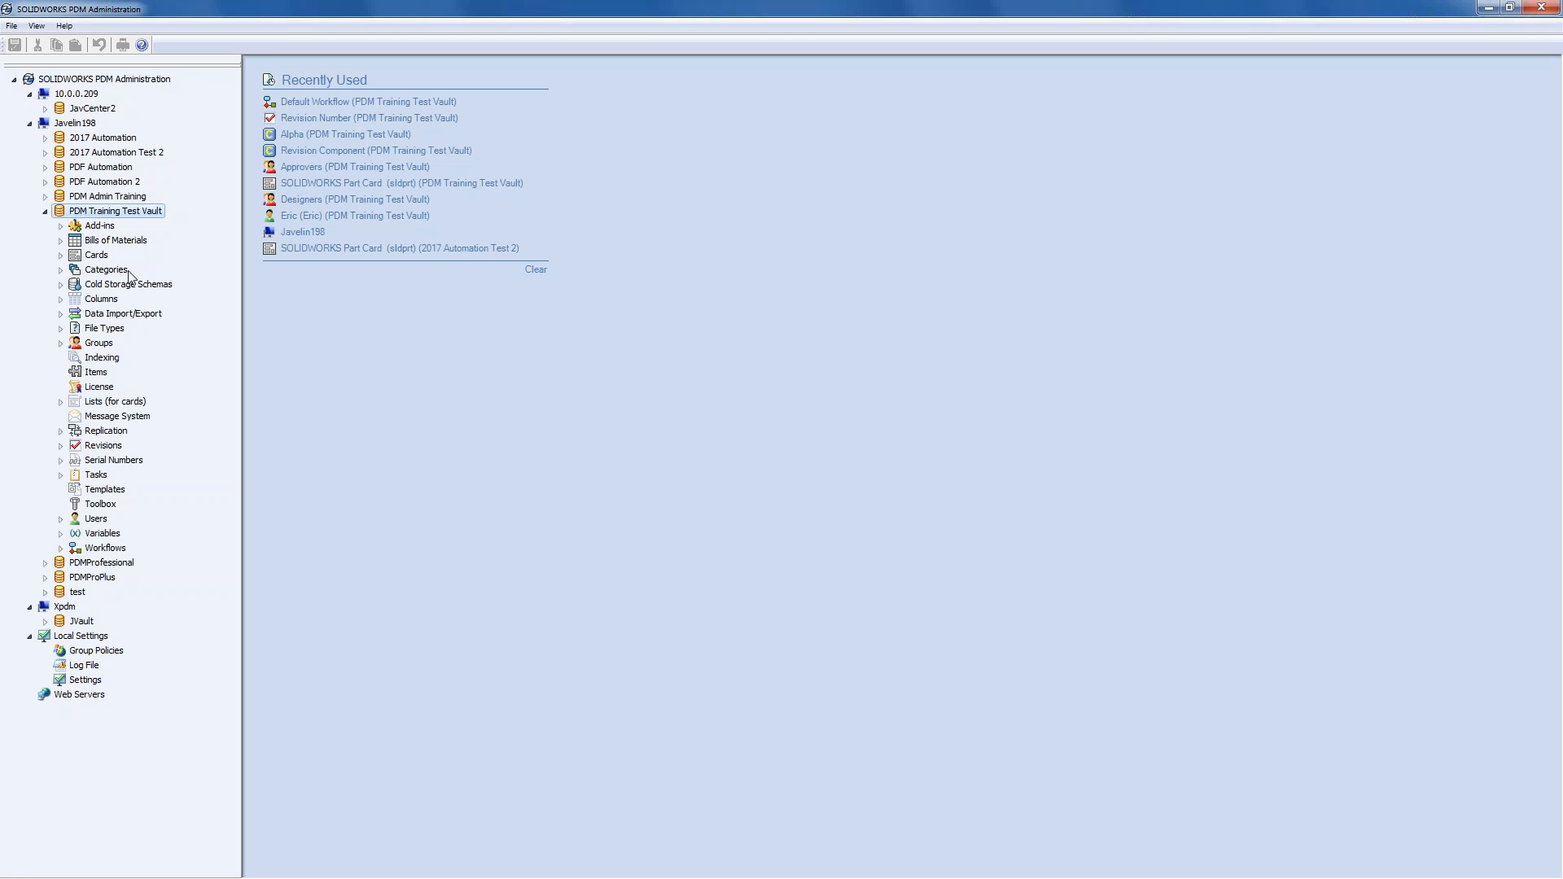
- Log into the PDMProfessional vault with its login password
left_click(44, 563)
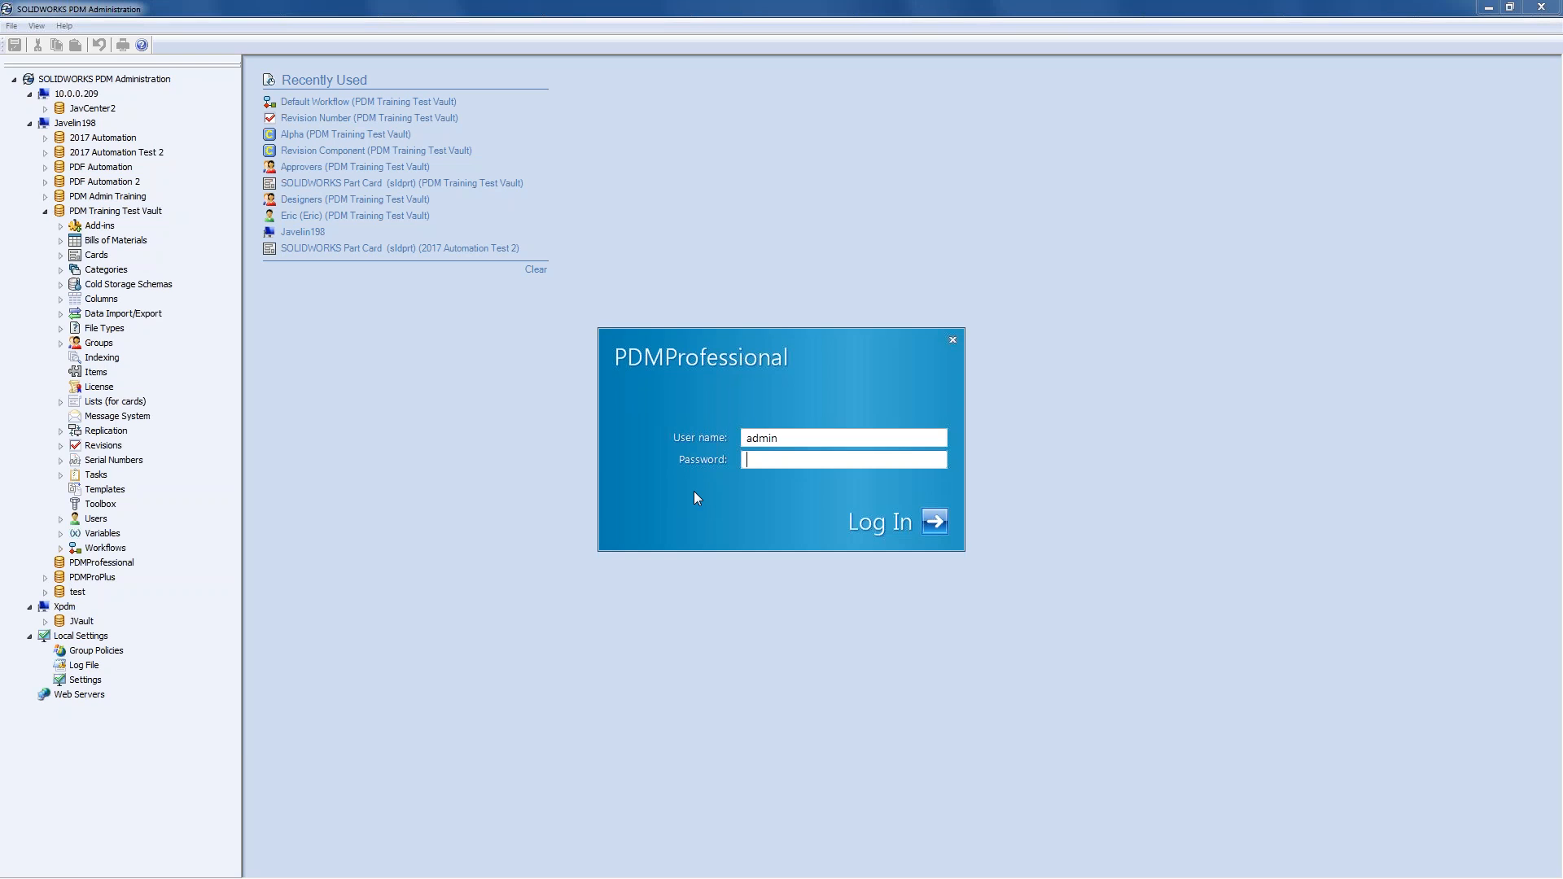
type("admin")
key("Return")
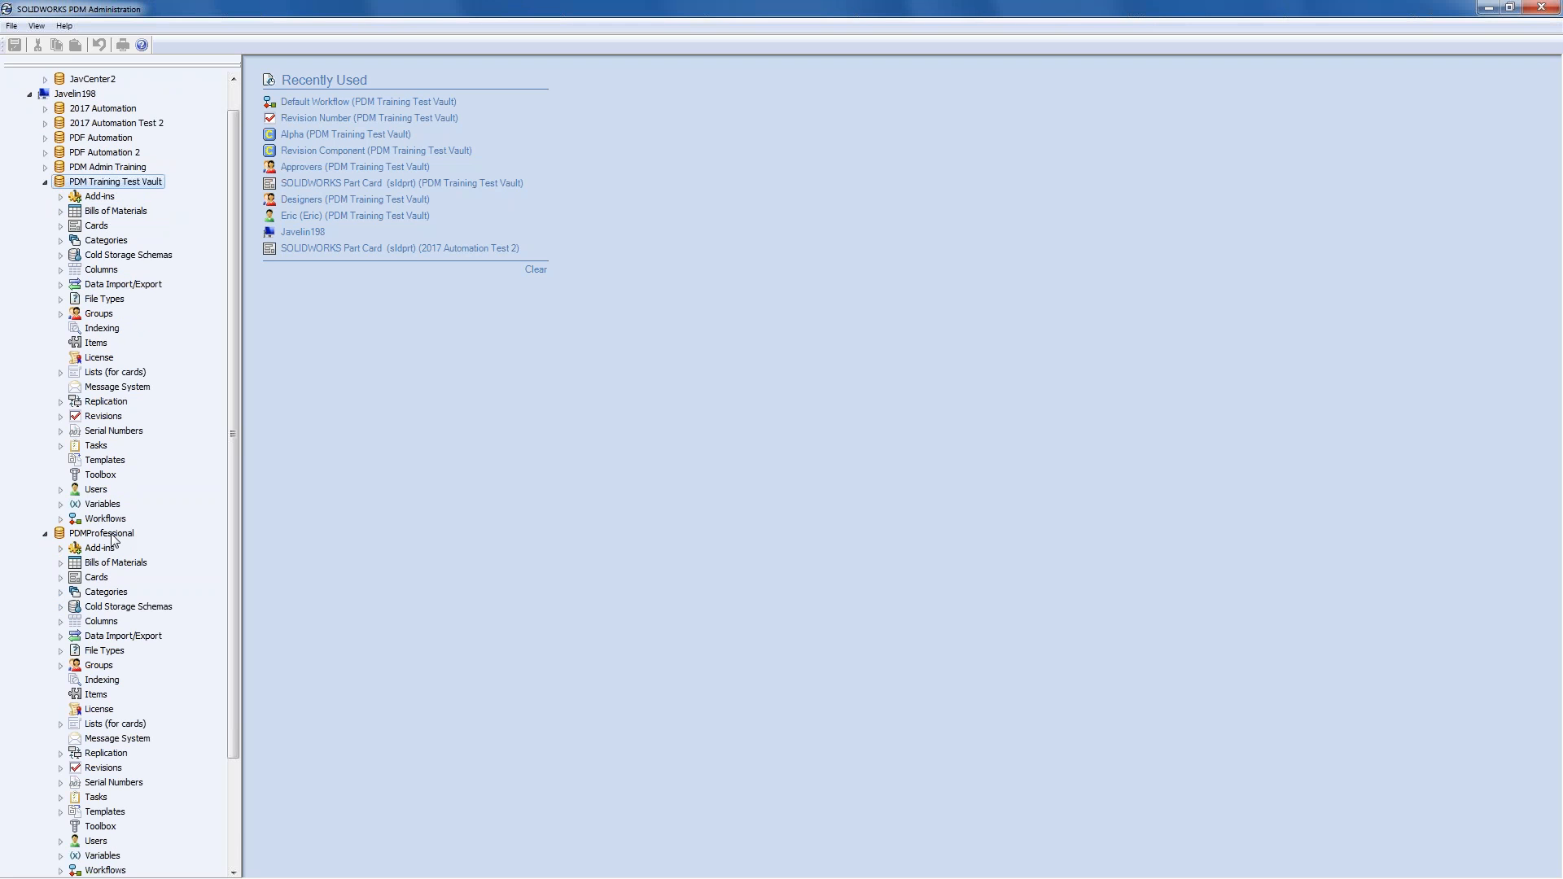
- Export the PDMProfessional vault's administrative settings to a new export file
scroll(112, 540, "up", 1)
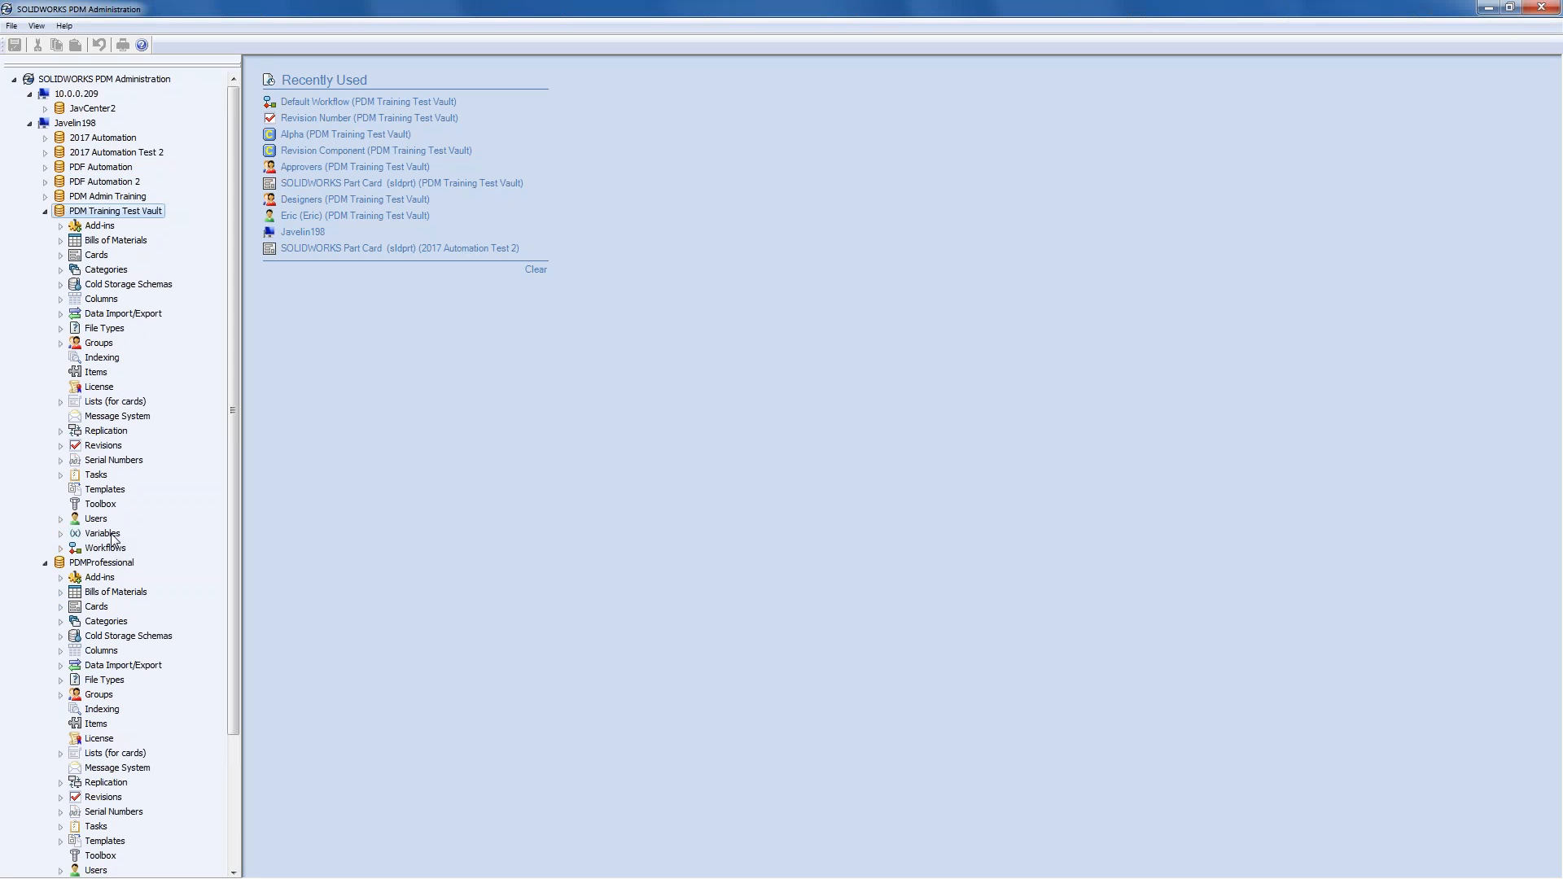
left_click(111, 565)
right_click(112, 569)
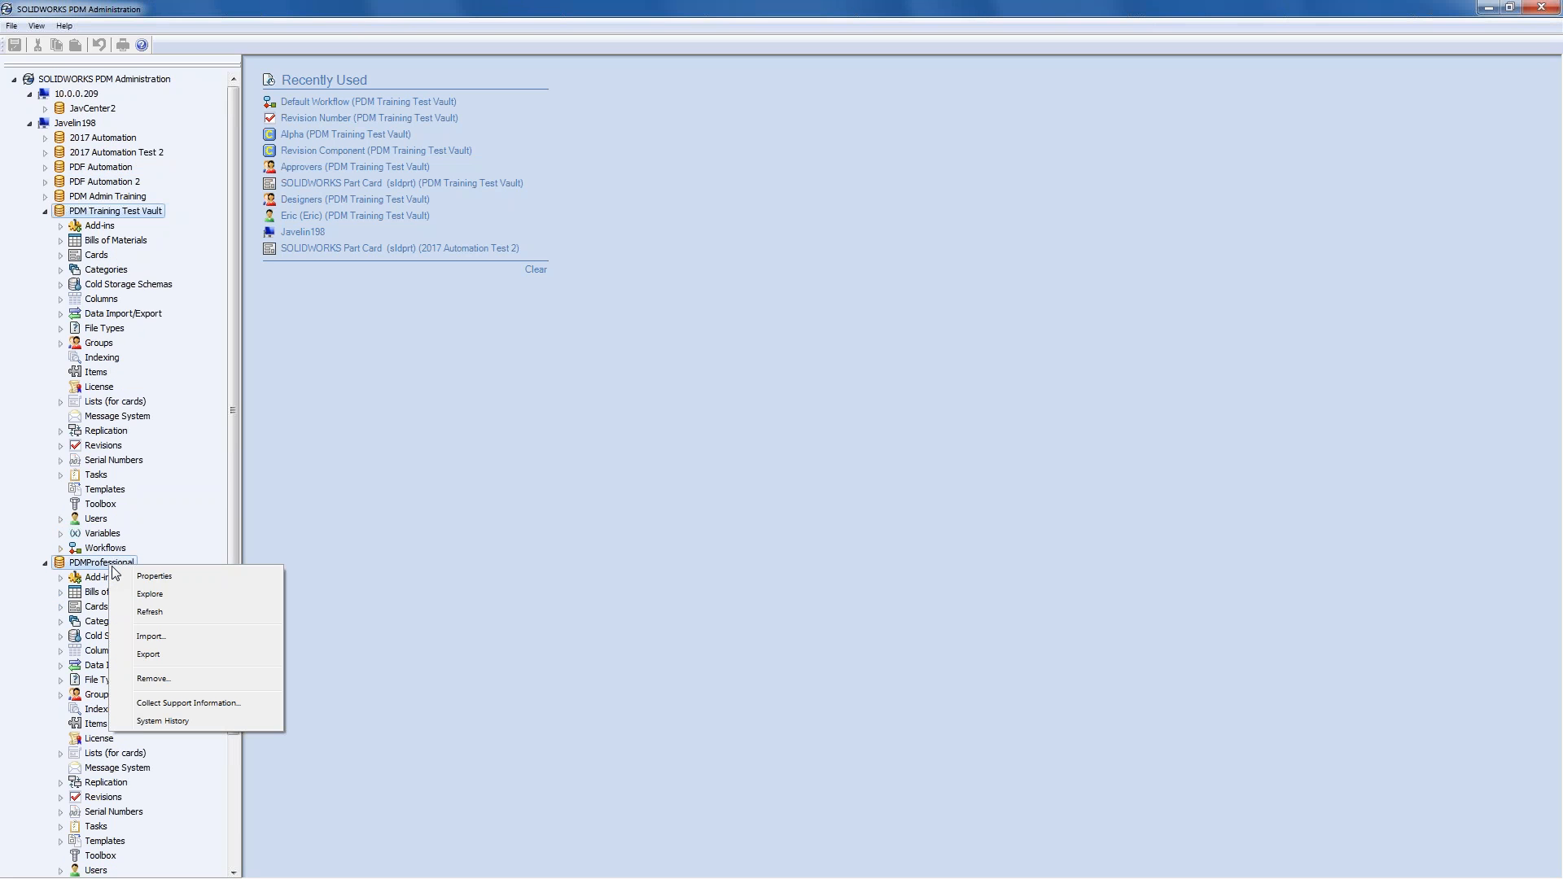
left_click(161, 658)
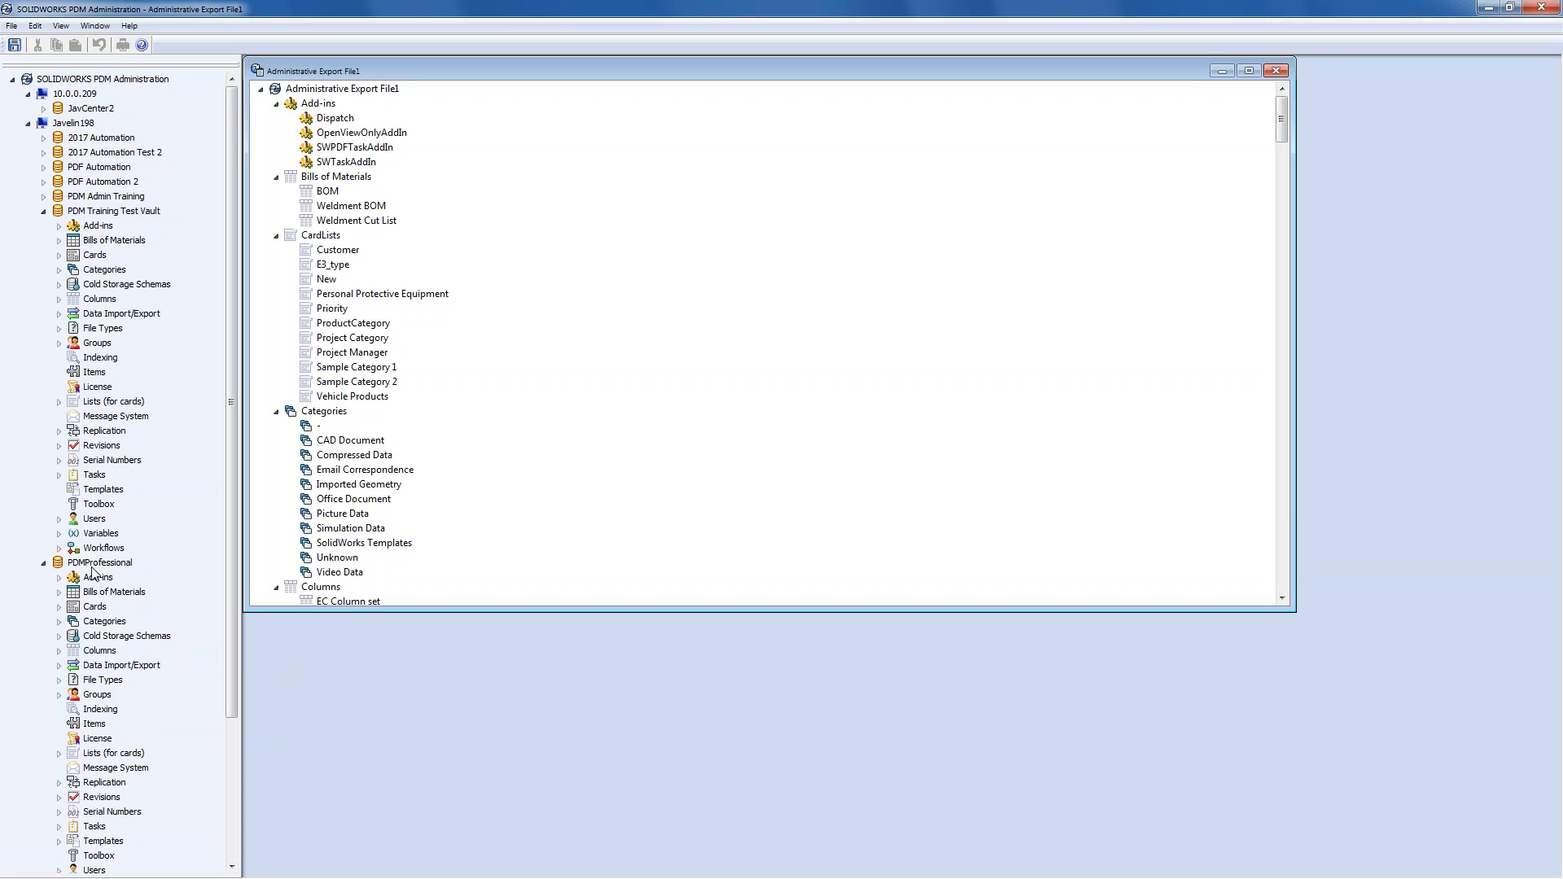
- Maximize Administrative Export File1 and scroll through its exported settings
left_click(1249, 71)
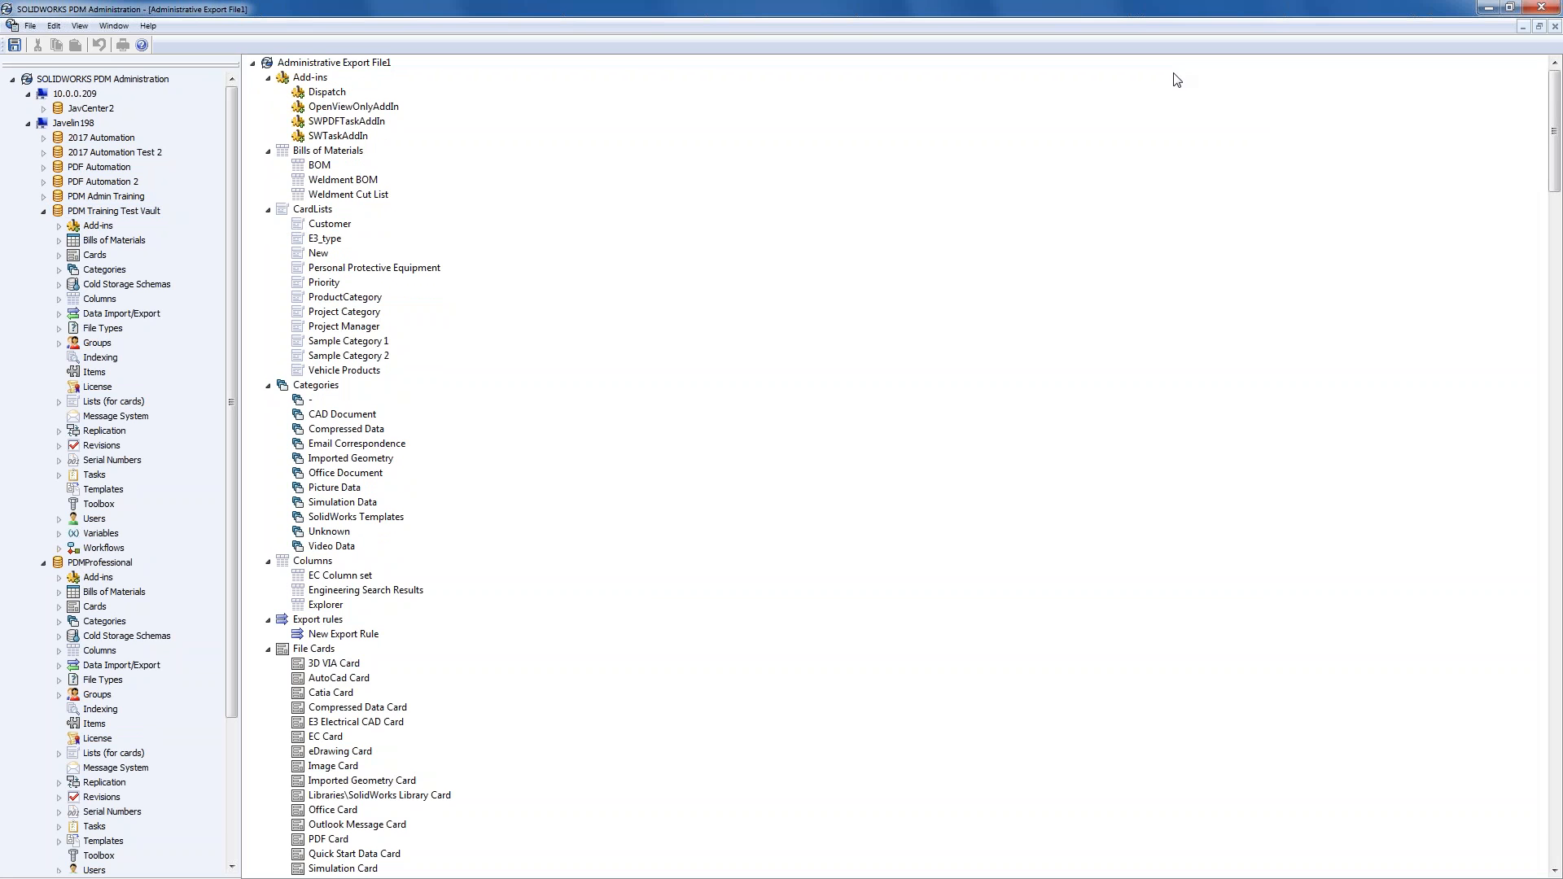
left_click(327, 519)
scroll(328, 525, "down", 20)
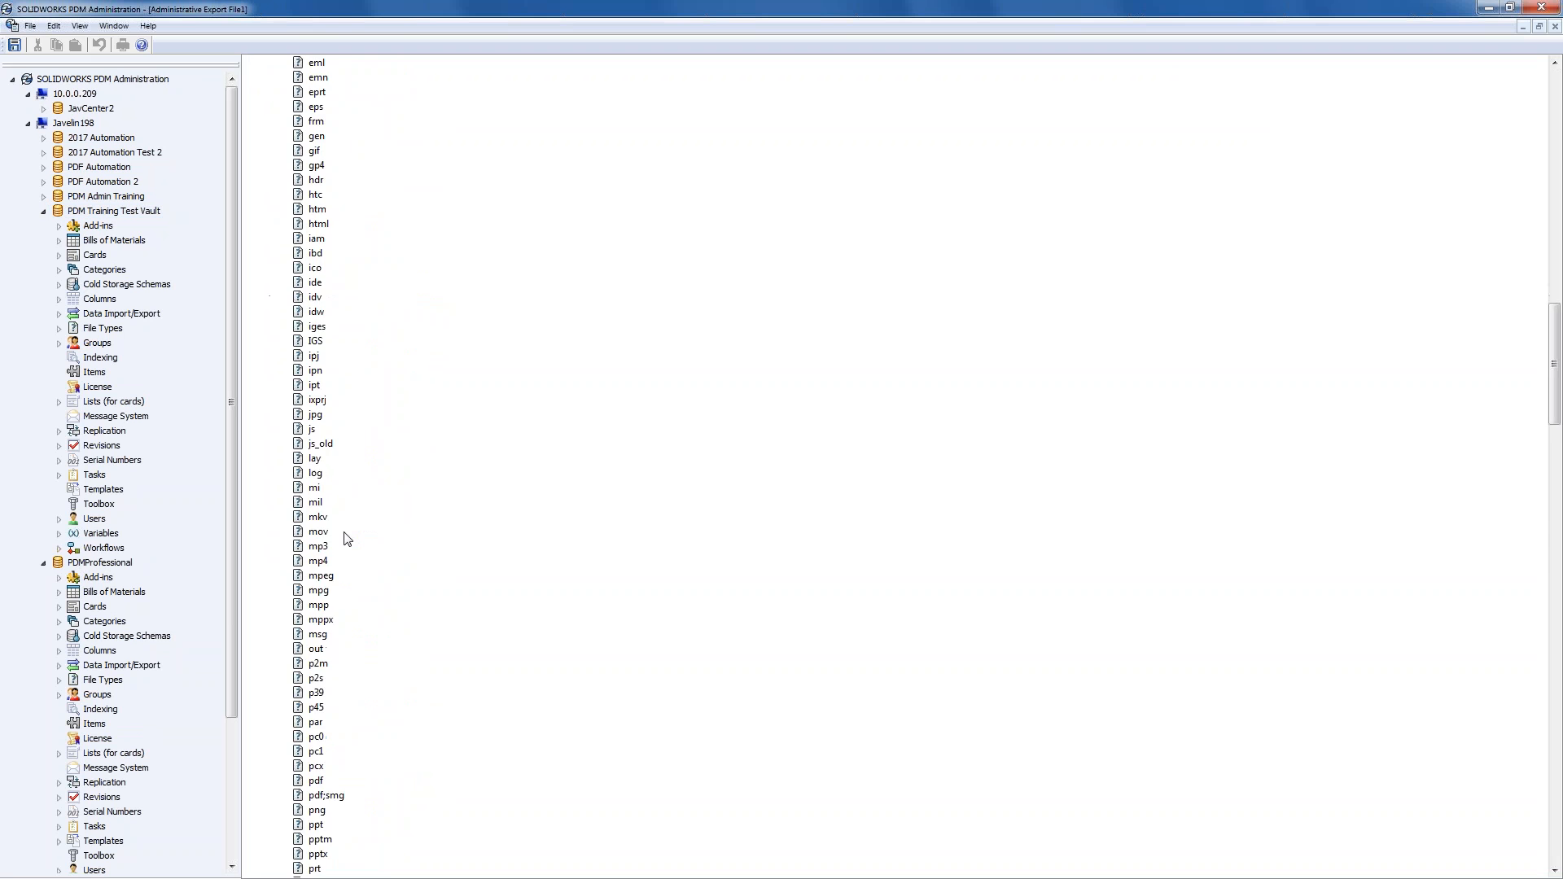
scroll(345, 538, "down", 20)
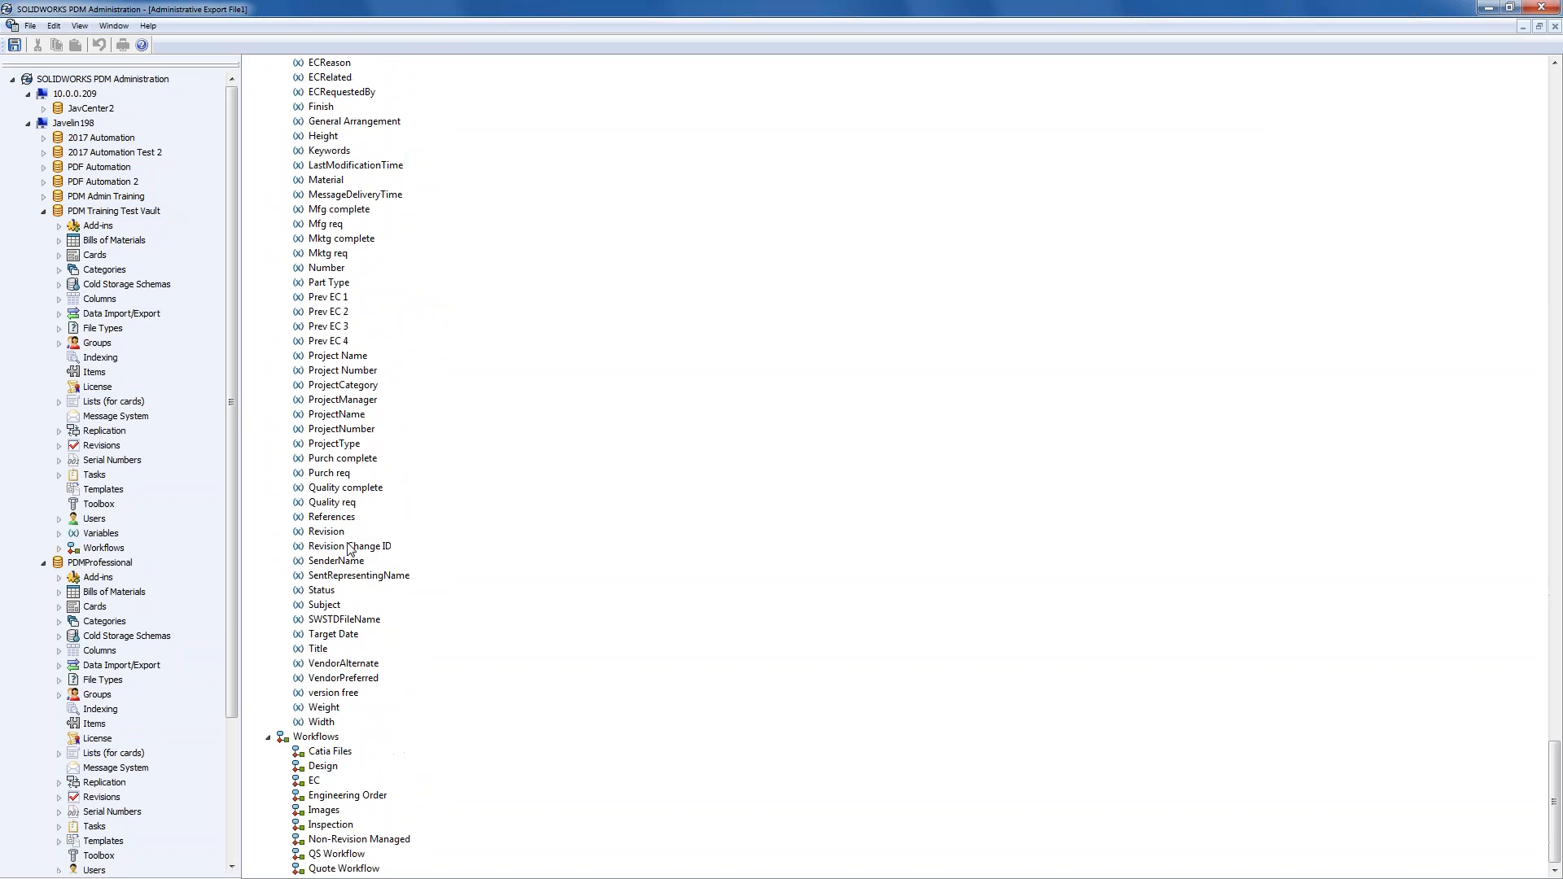
scroll(385, 636, "up", 20)
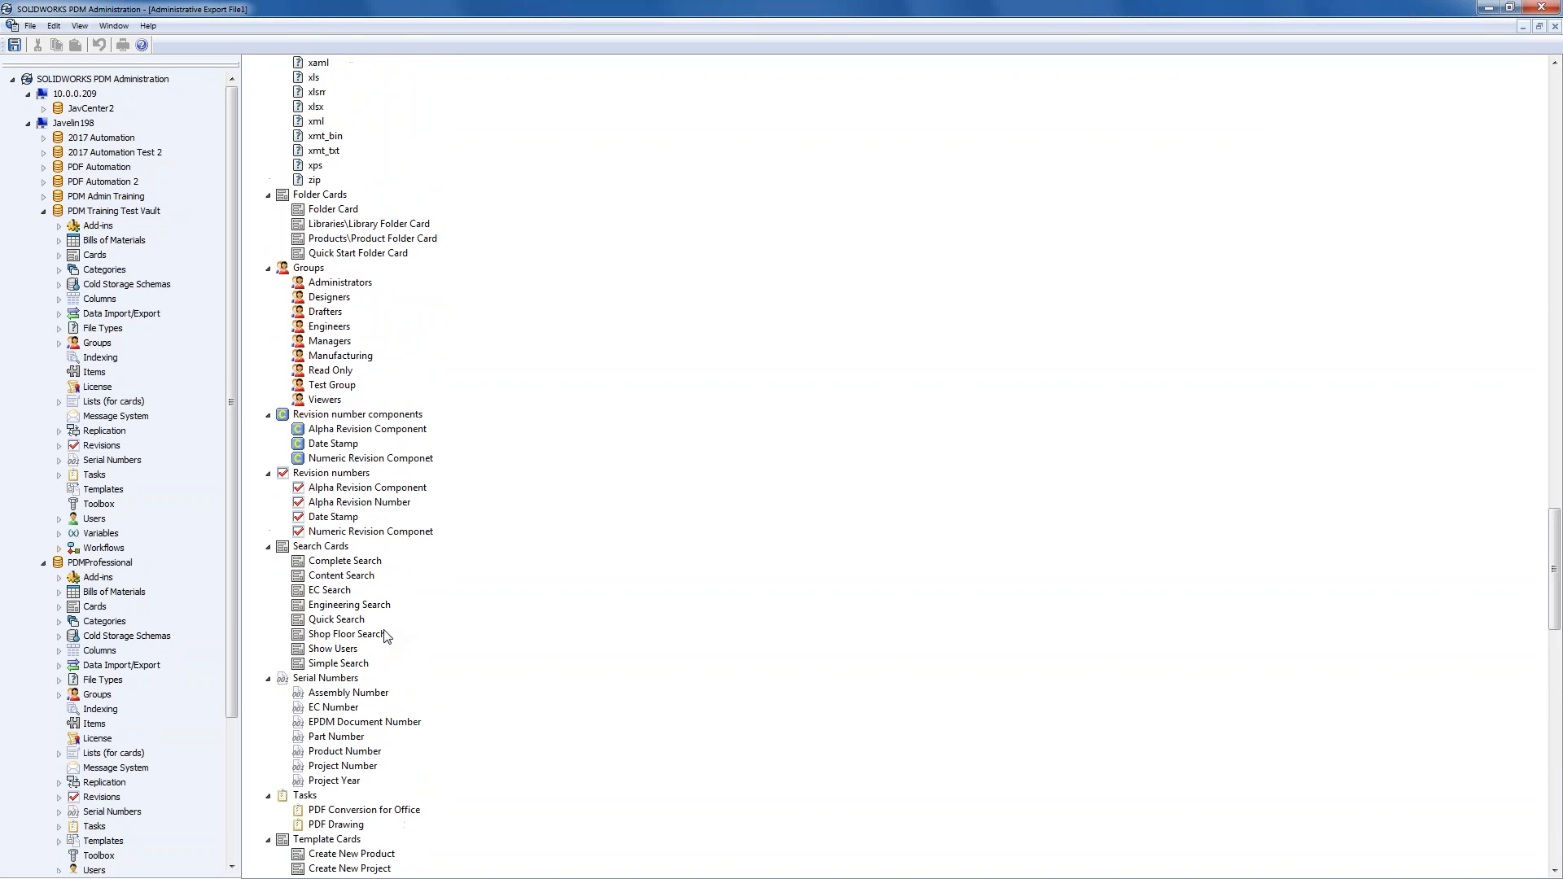
scroll(386, 636, "up", 20)
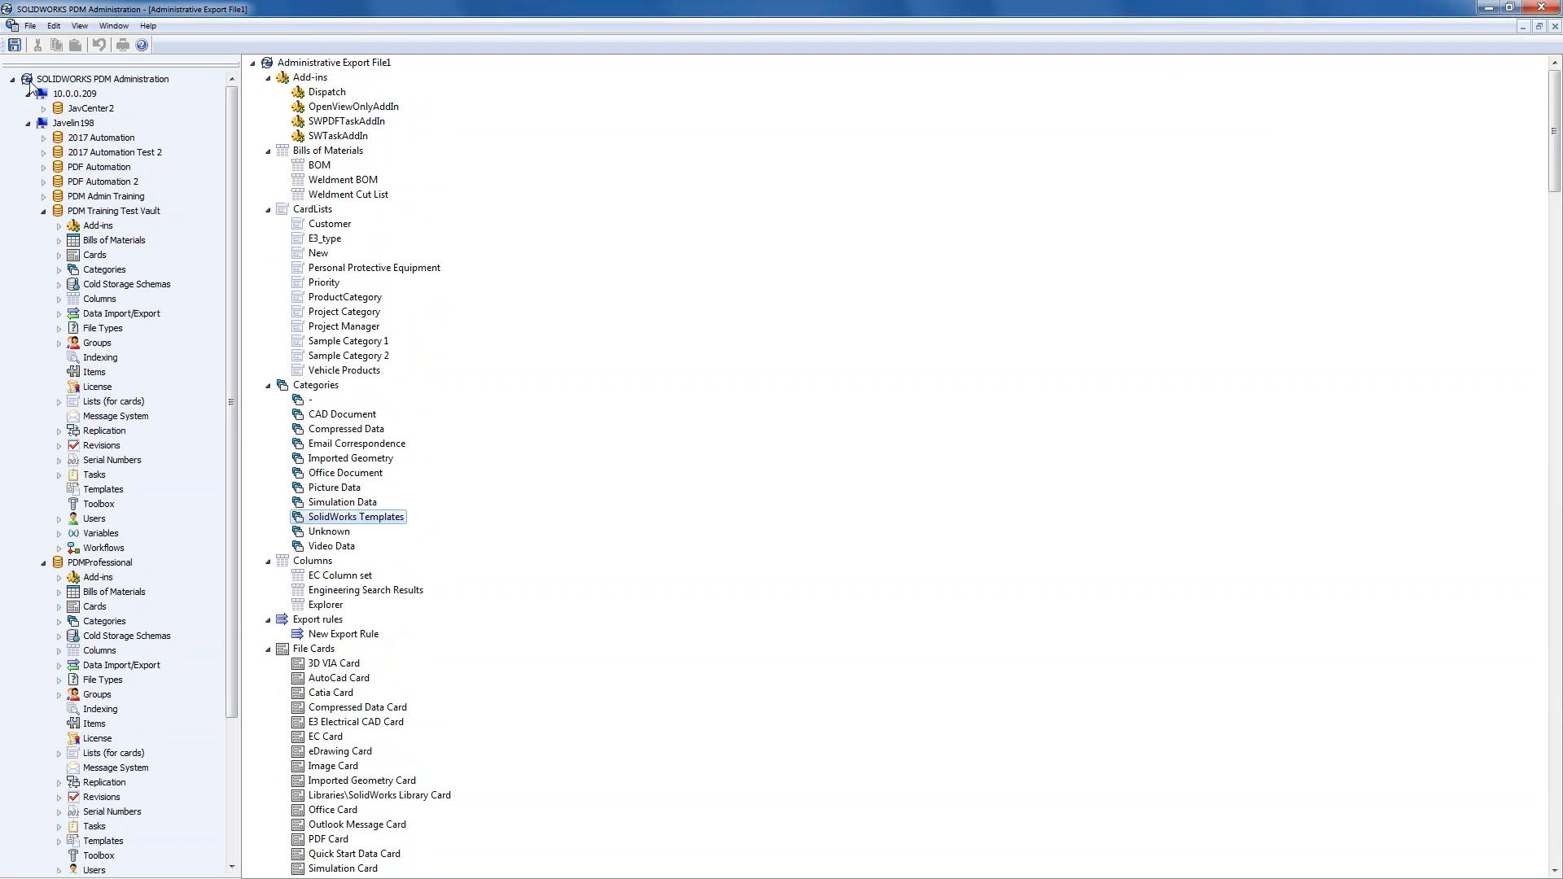
- Cancel saving the export file and collapse the PDMProfessional vault in the tree
left_click(14, 45)
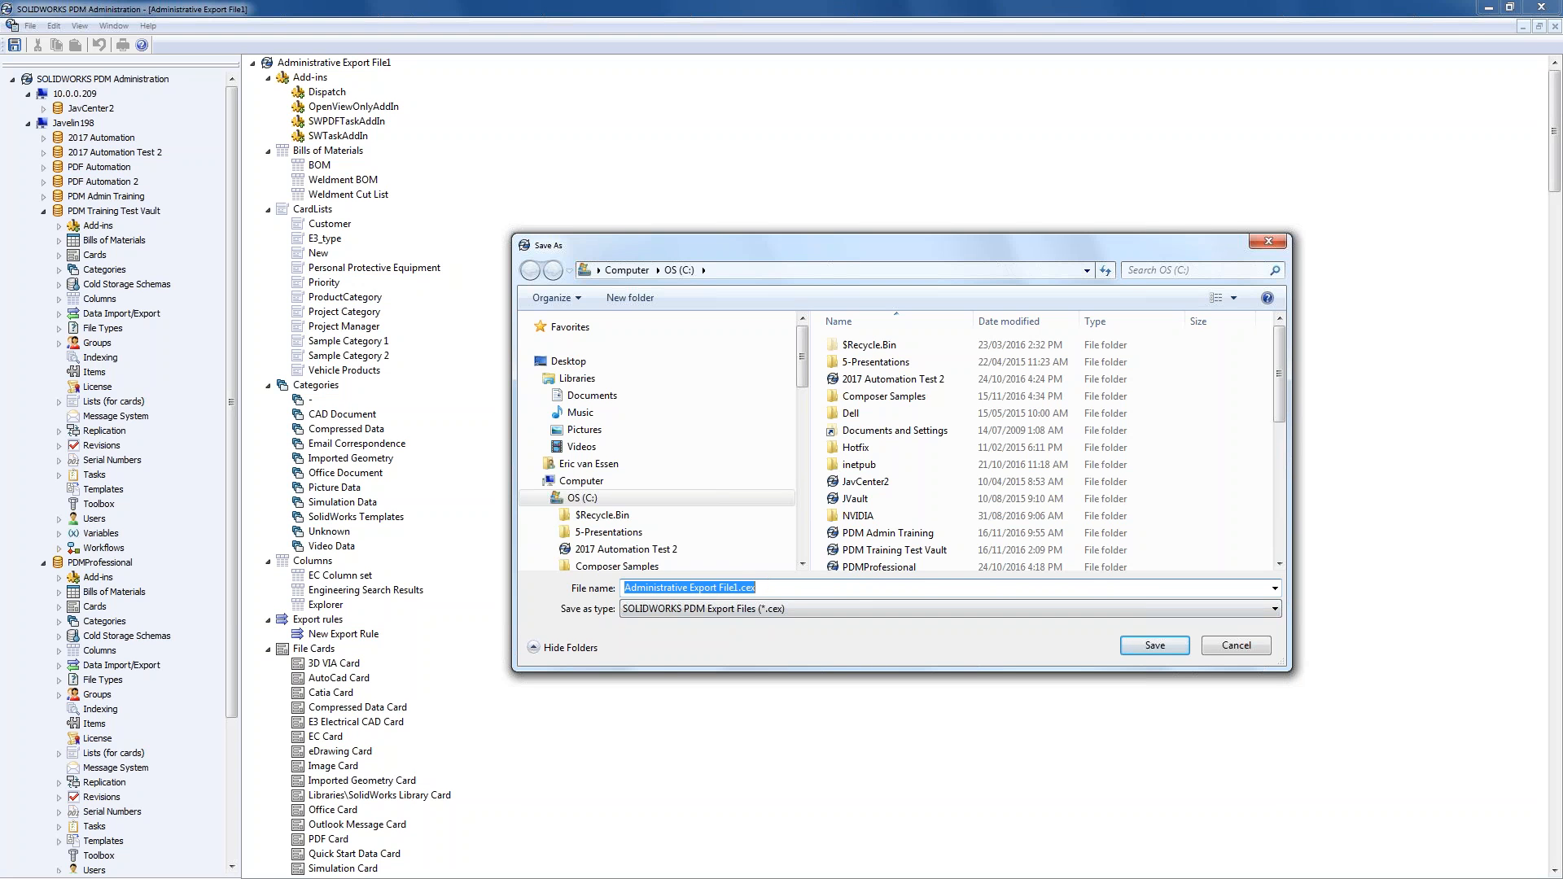
left_click(1233, 643)
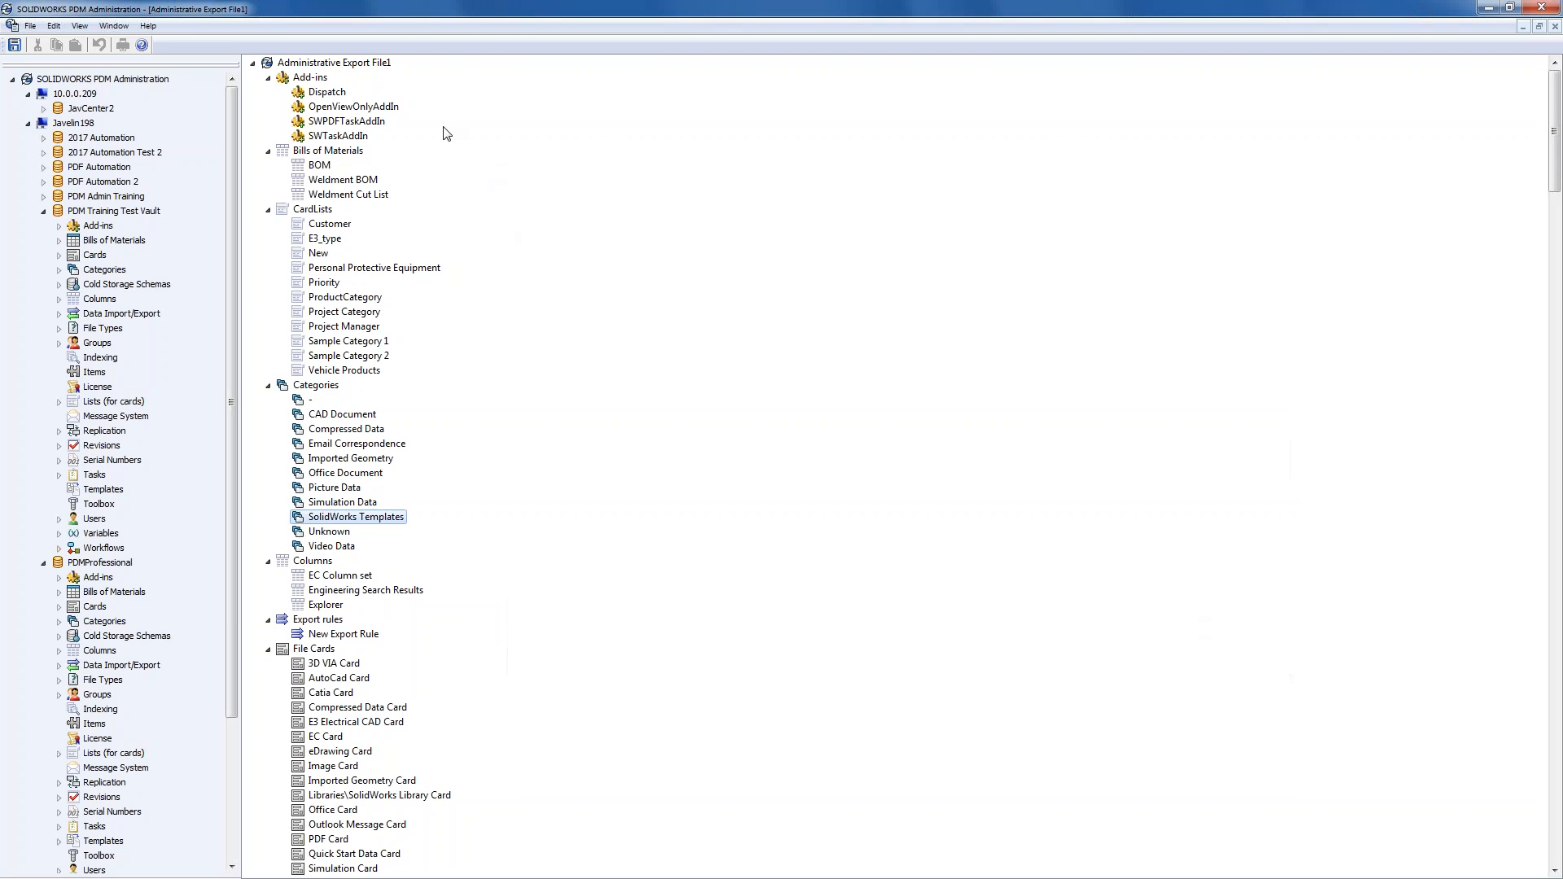
left_click(357, 196)
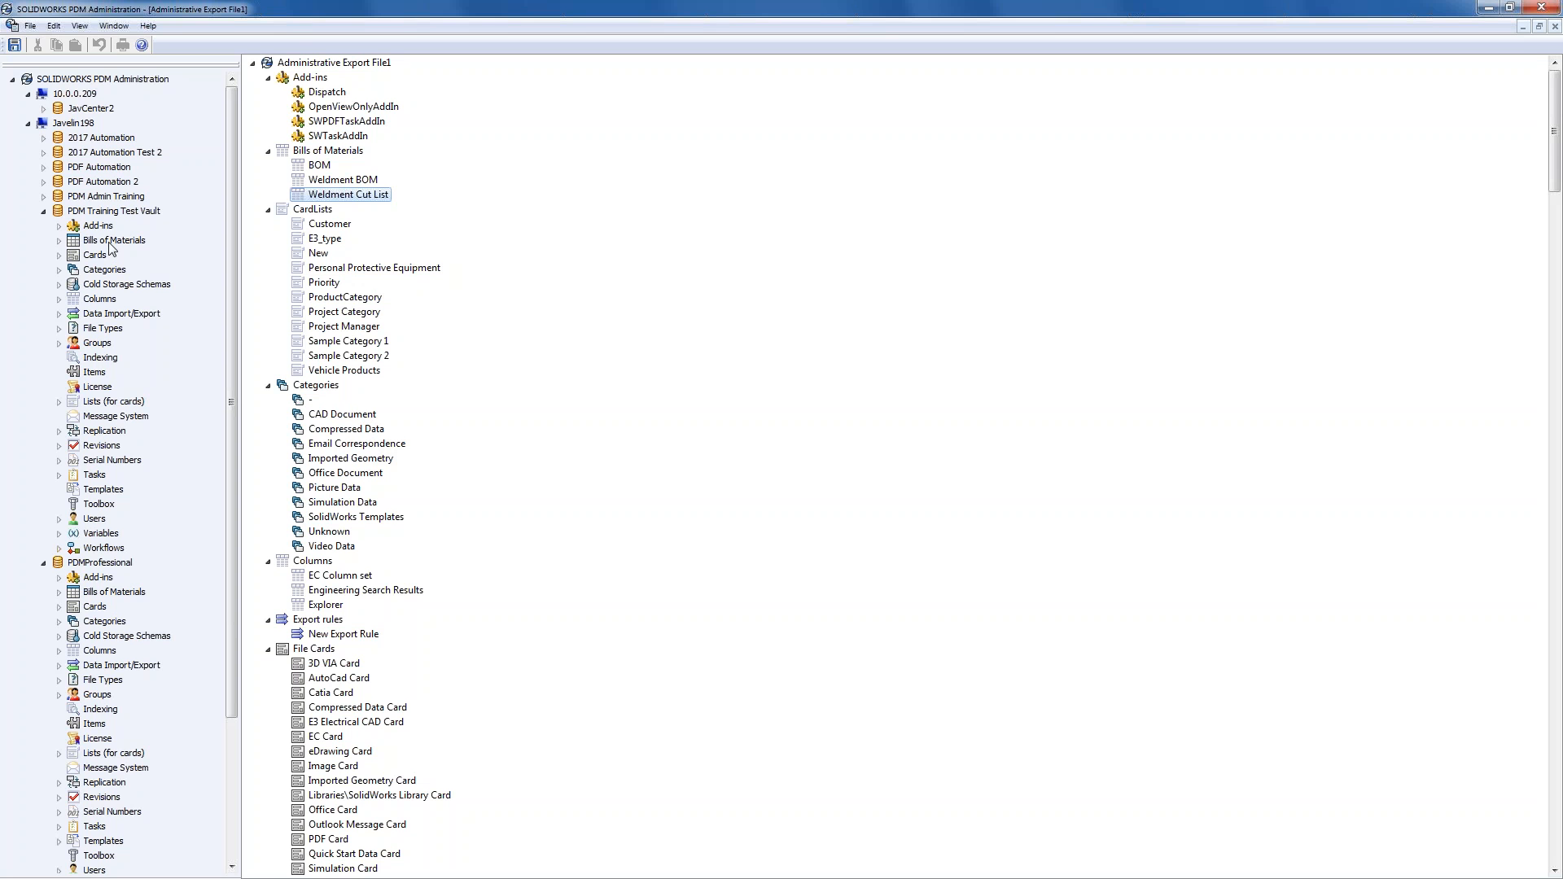
left_click(114, 213)
left_click(43, 563)
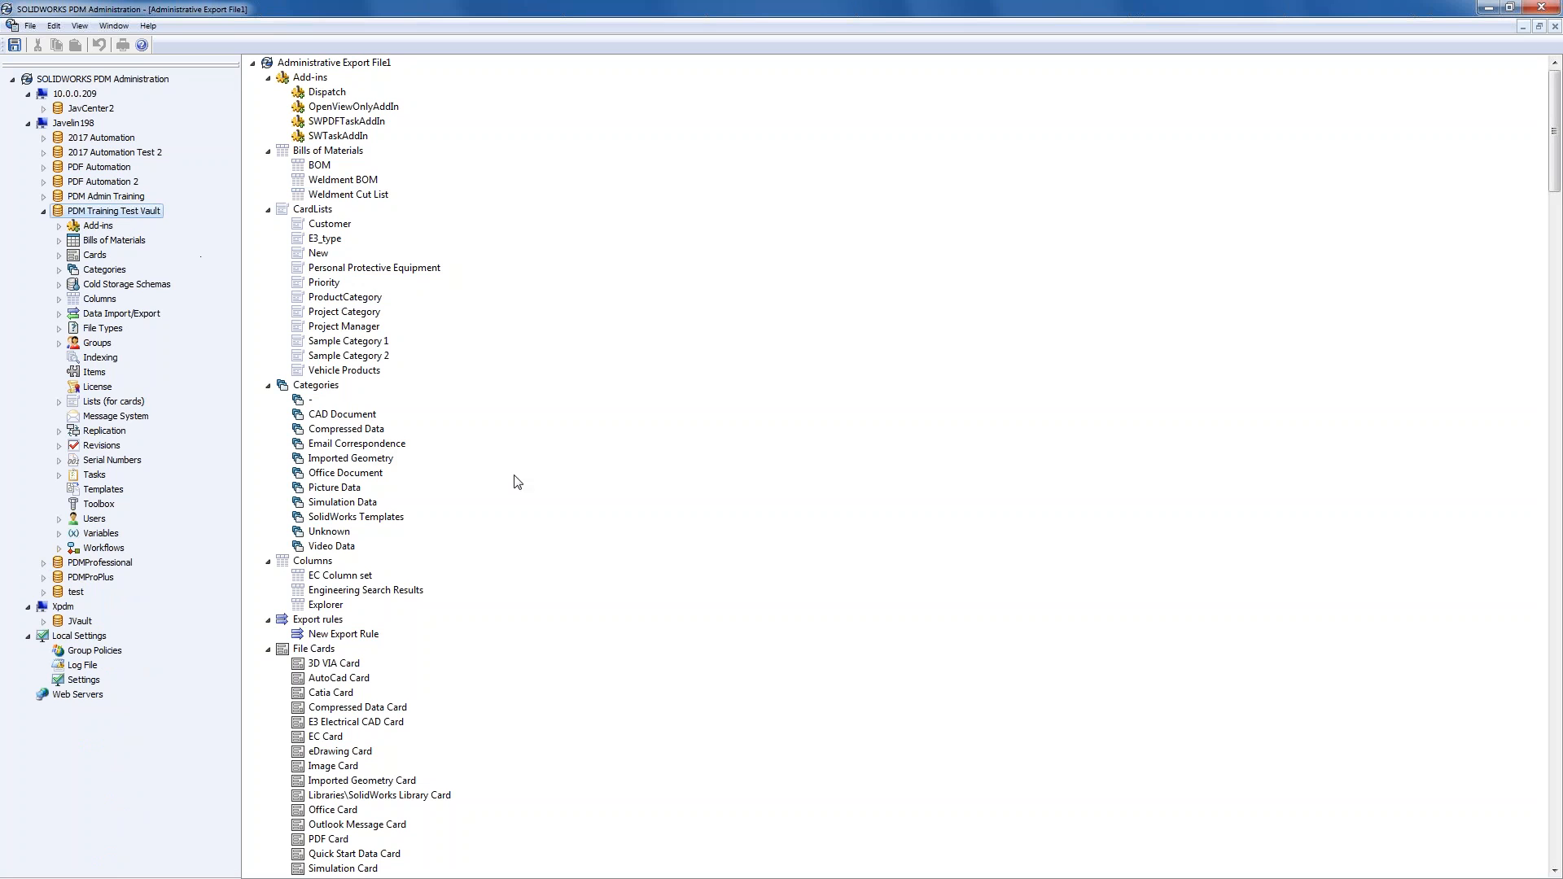
- Collapse the File Cards and File Types groups in the export listing
left_click(353, 370)
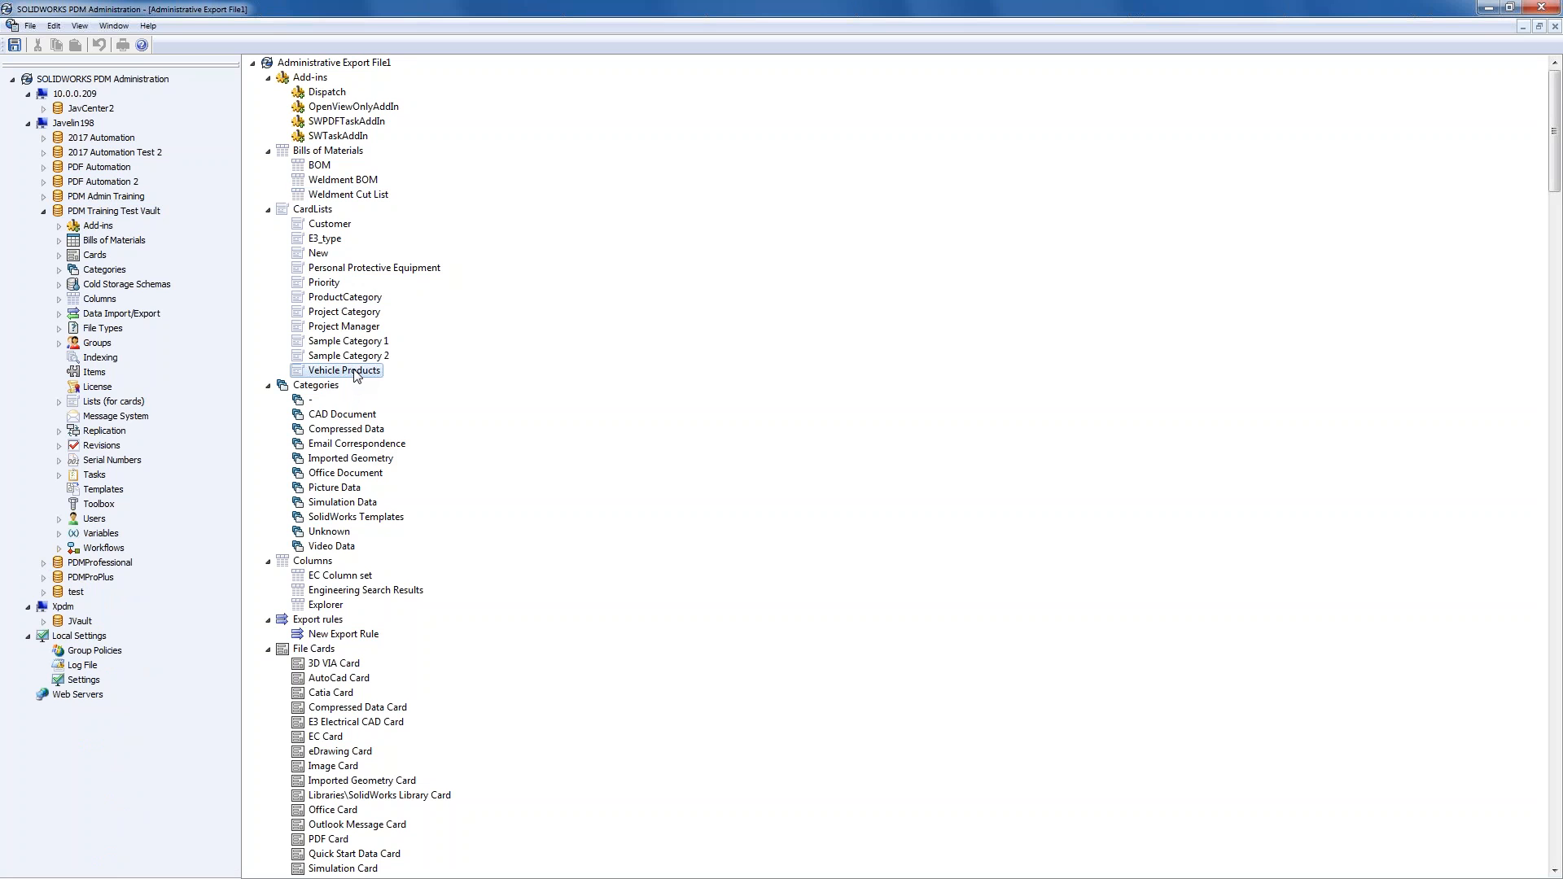
scroll(363, 609, "down", 3)
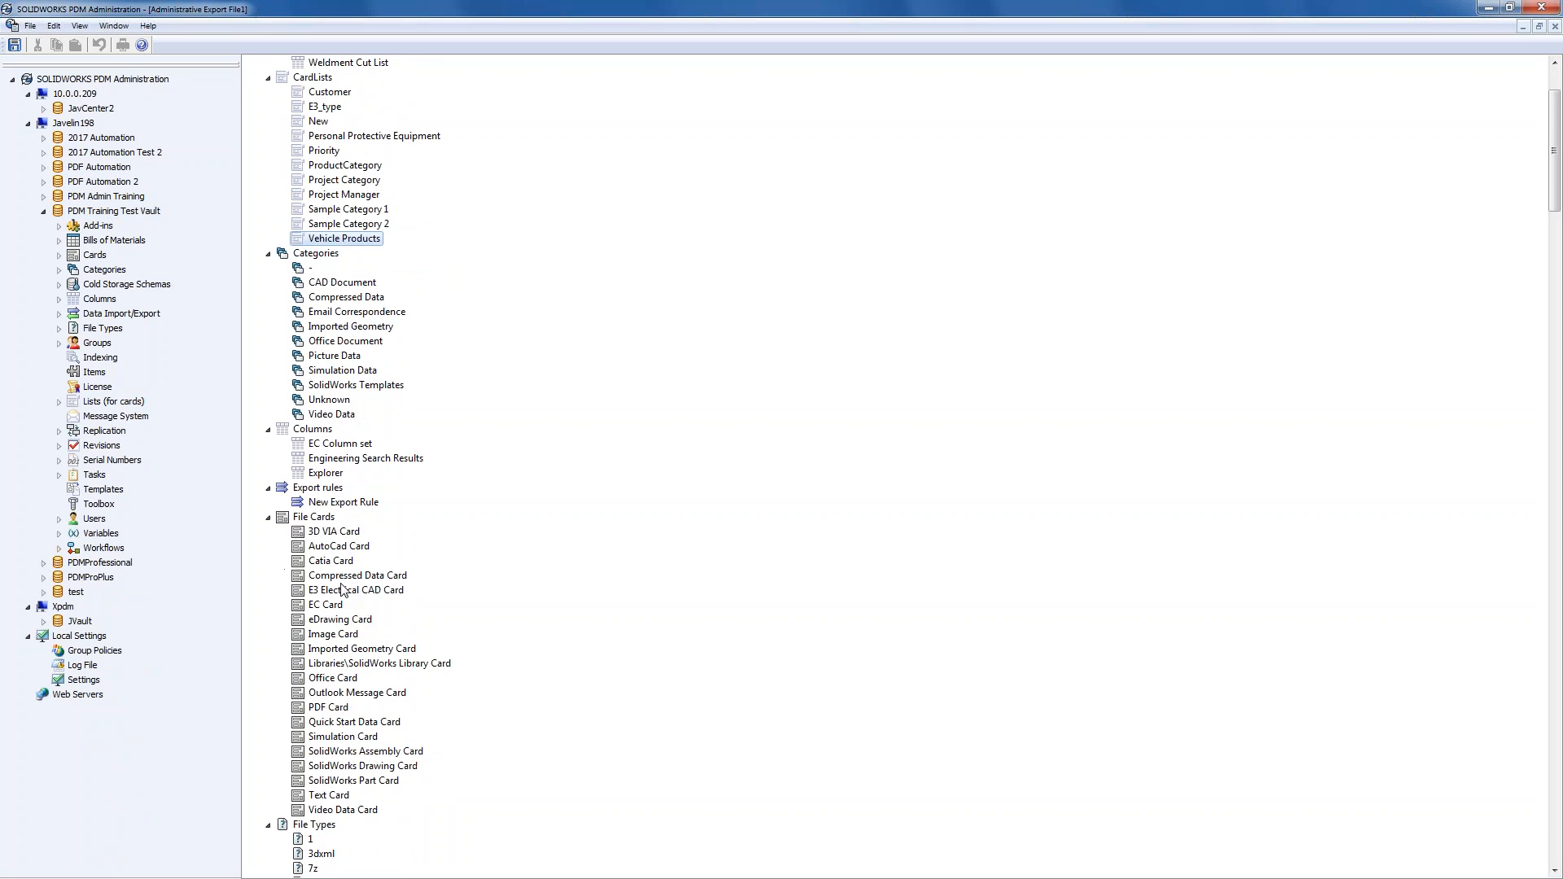
scroll(358, 602, "down", 8)
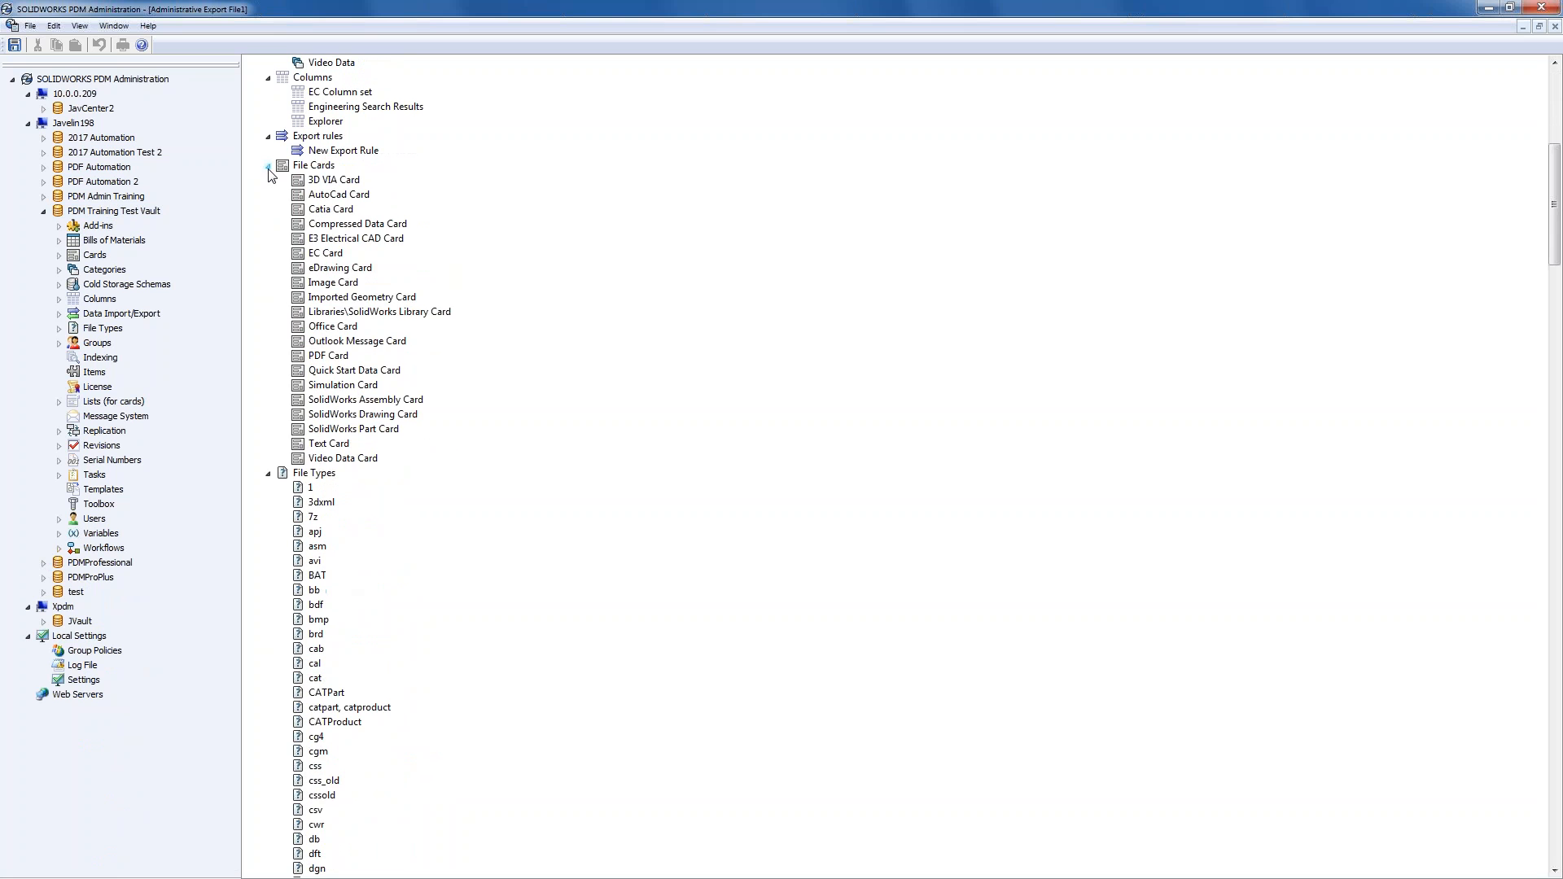
left_click(268, 165)
left_click(268, 180)
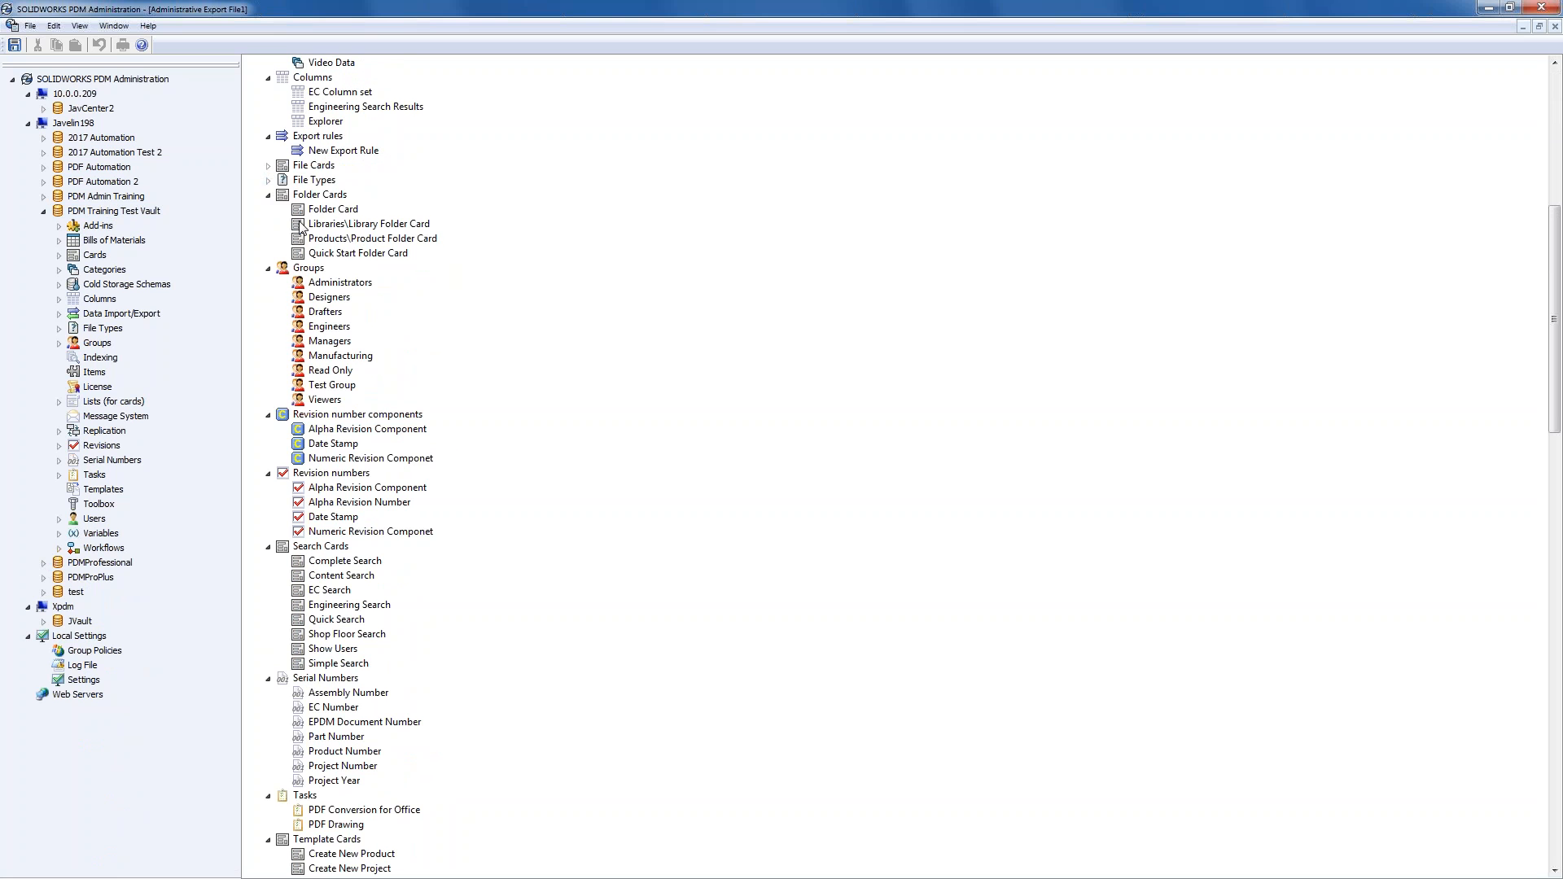
- Import the New Project Launch template into the PDM Training Test Vault's Templates
left_click(352, 665)
scroll(355, 651, "down", 9)
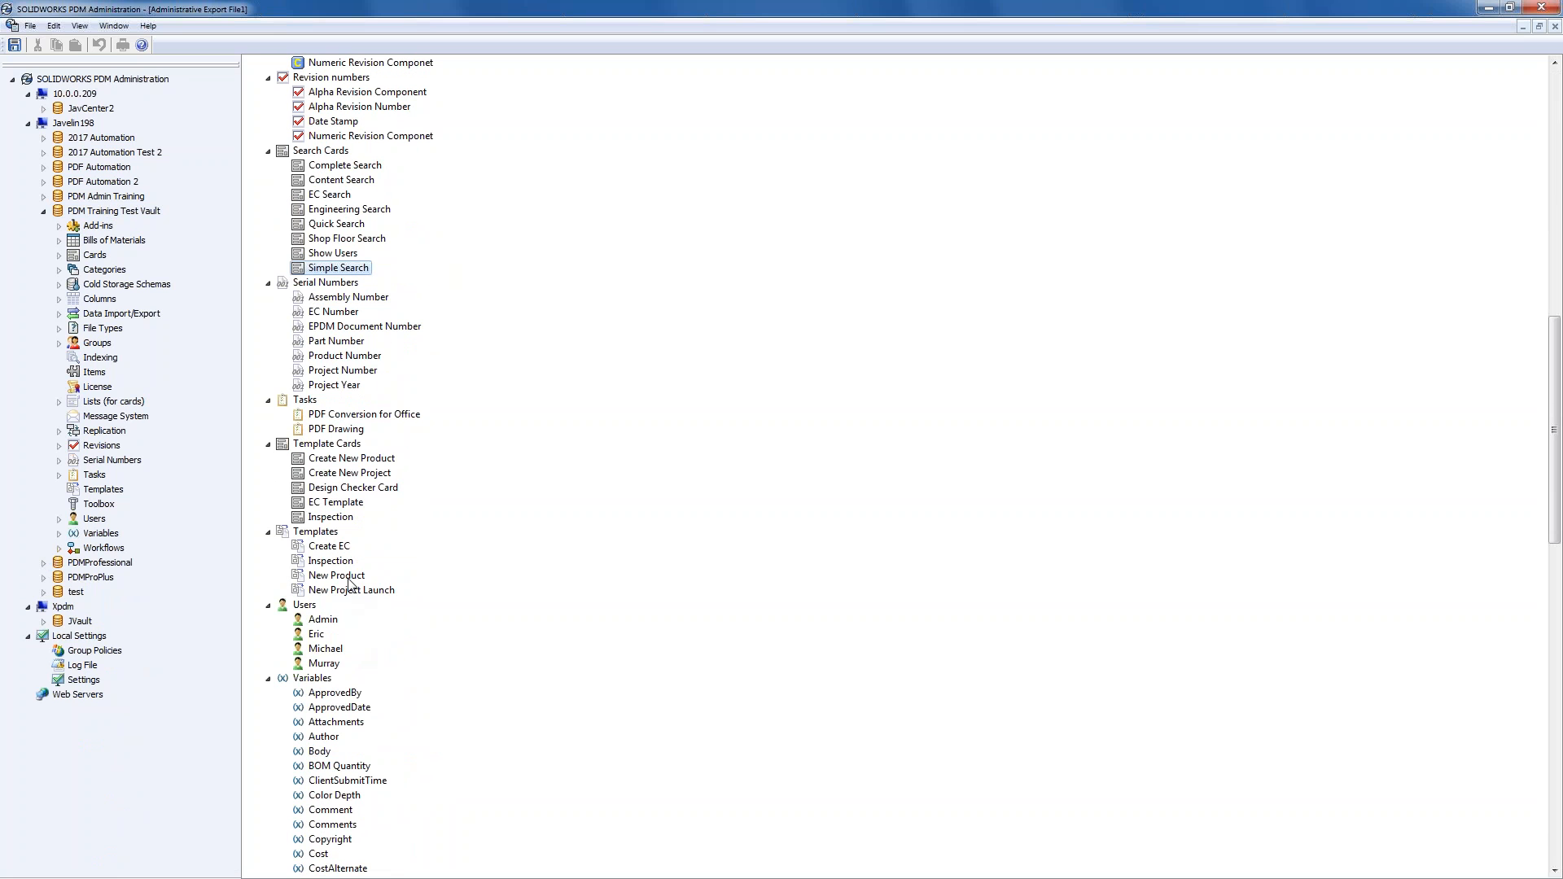
left_click(350, 591, "ctrl")
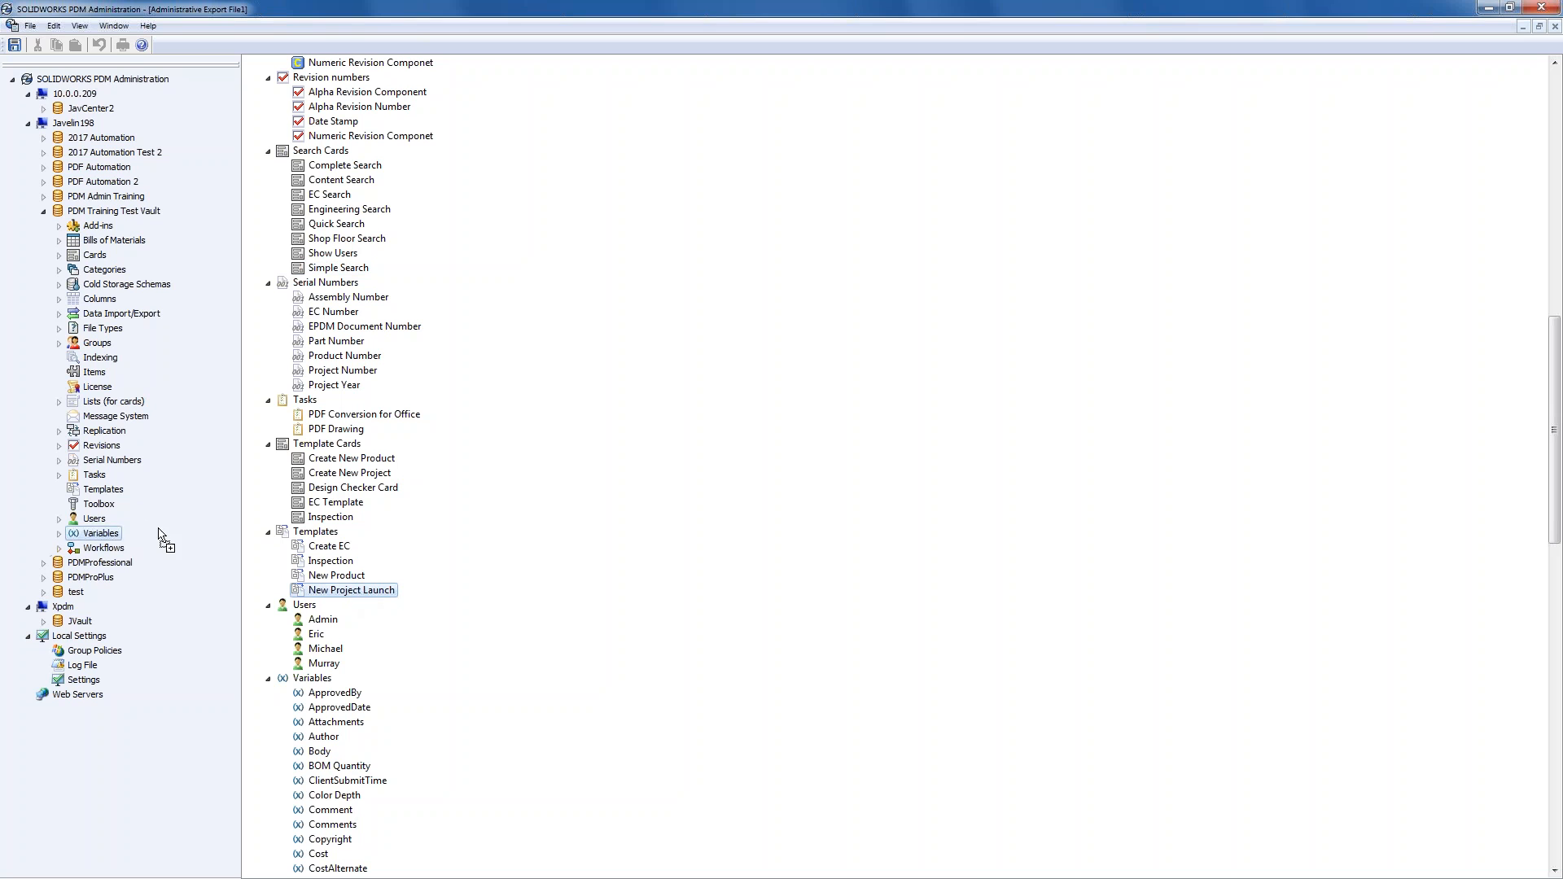
double_click(103, 489)
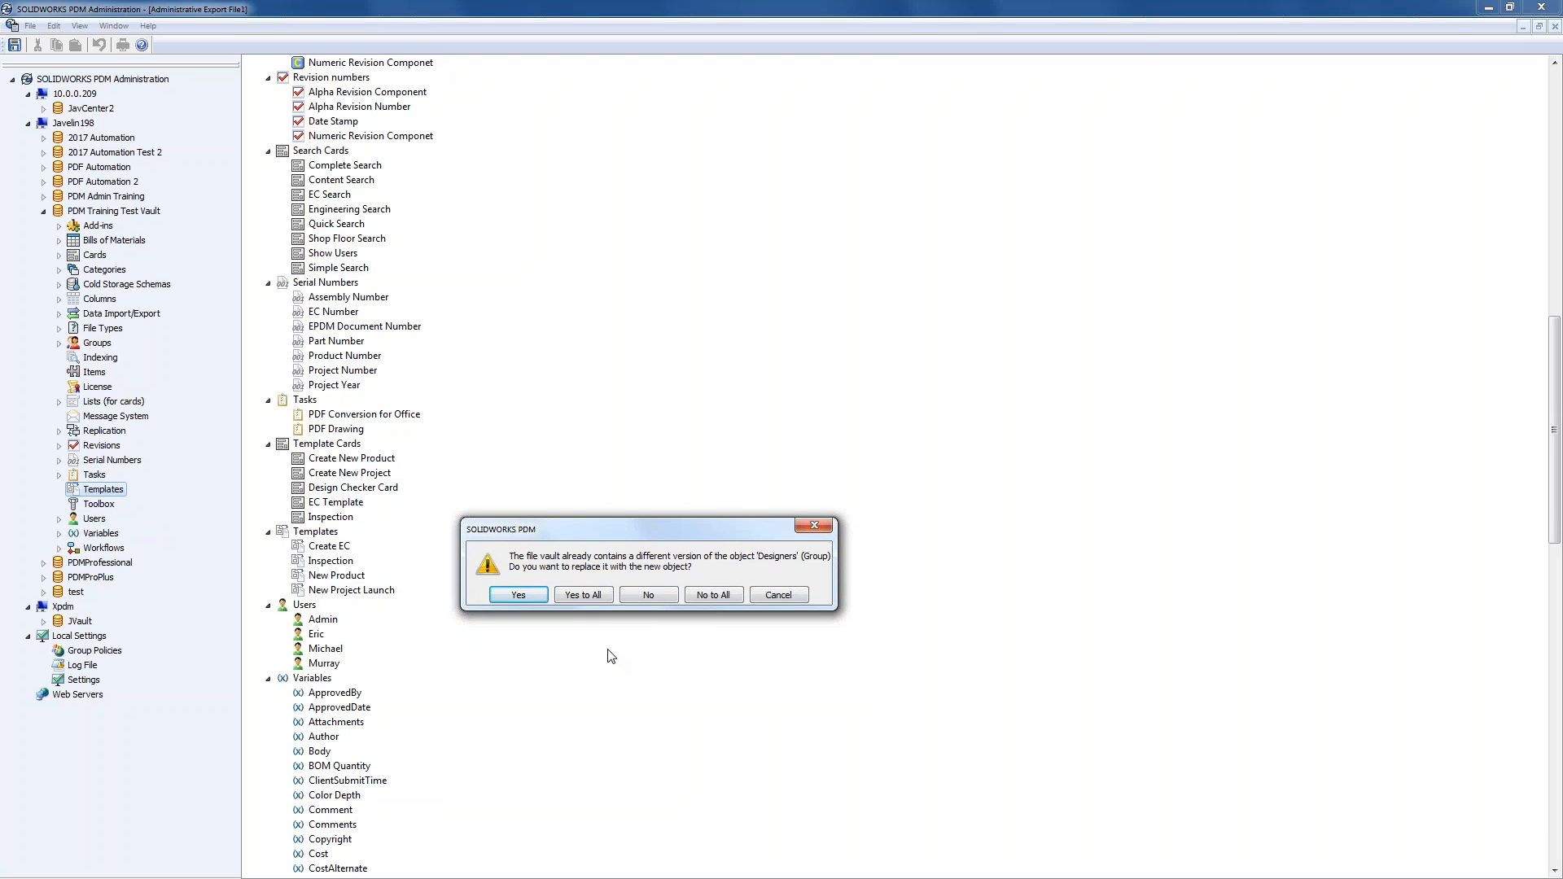
- Choose Yes to All so imported objects like the Designers group replace existing ones
left_click(592, 595)
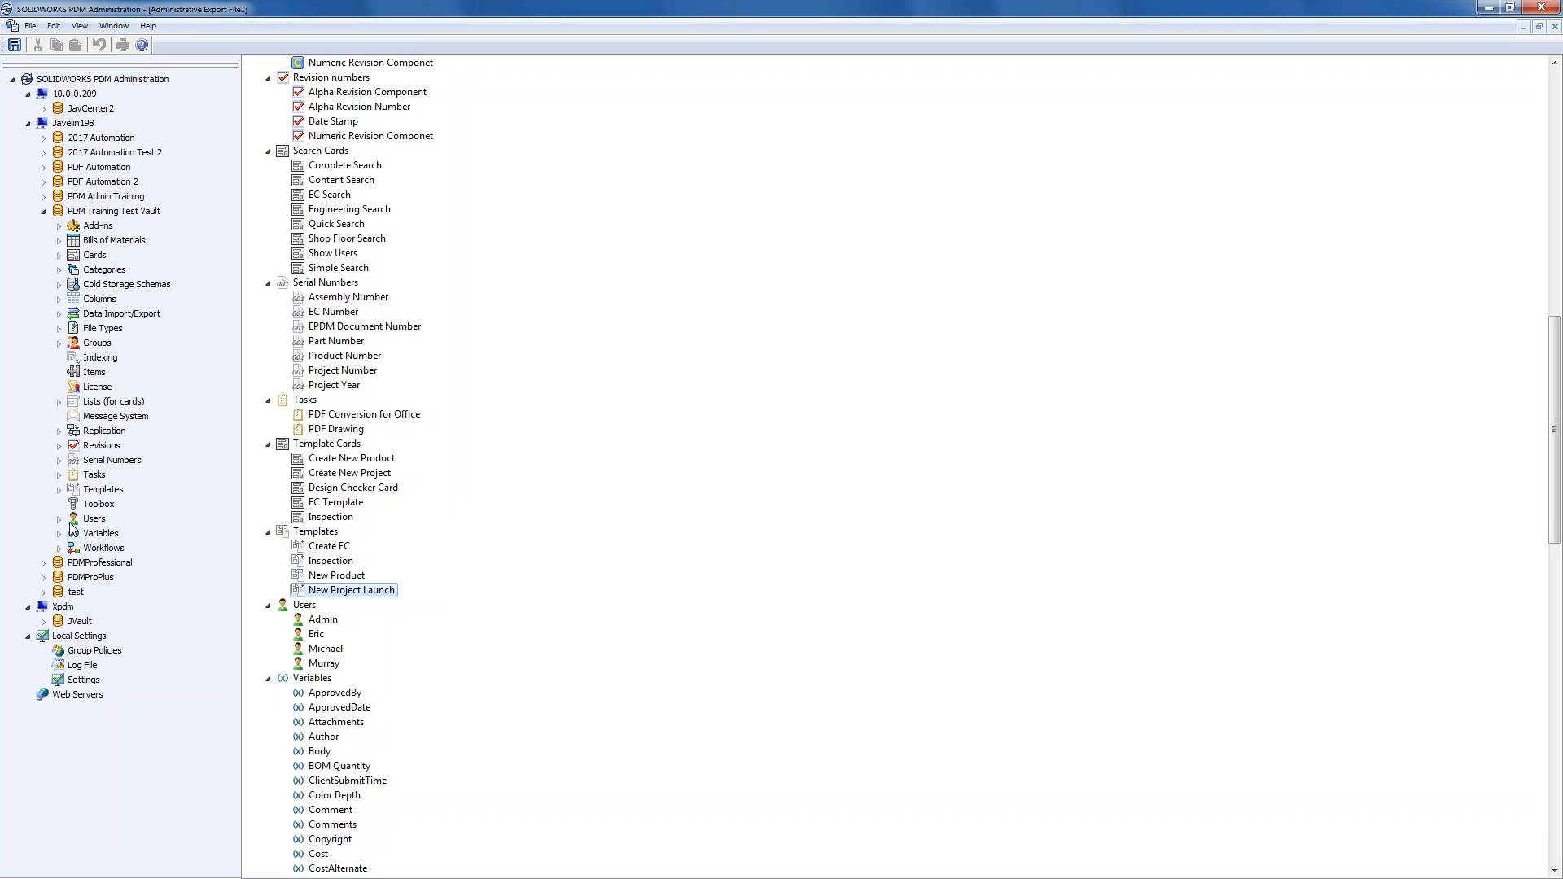
- Expand the vault's Templates, Cards and Template Cards nodes to verify New Project Launch
left_click(59, 489)
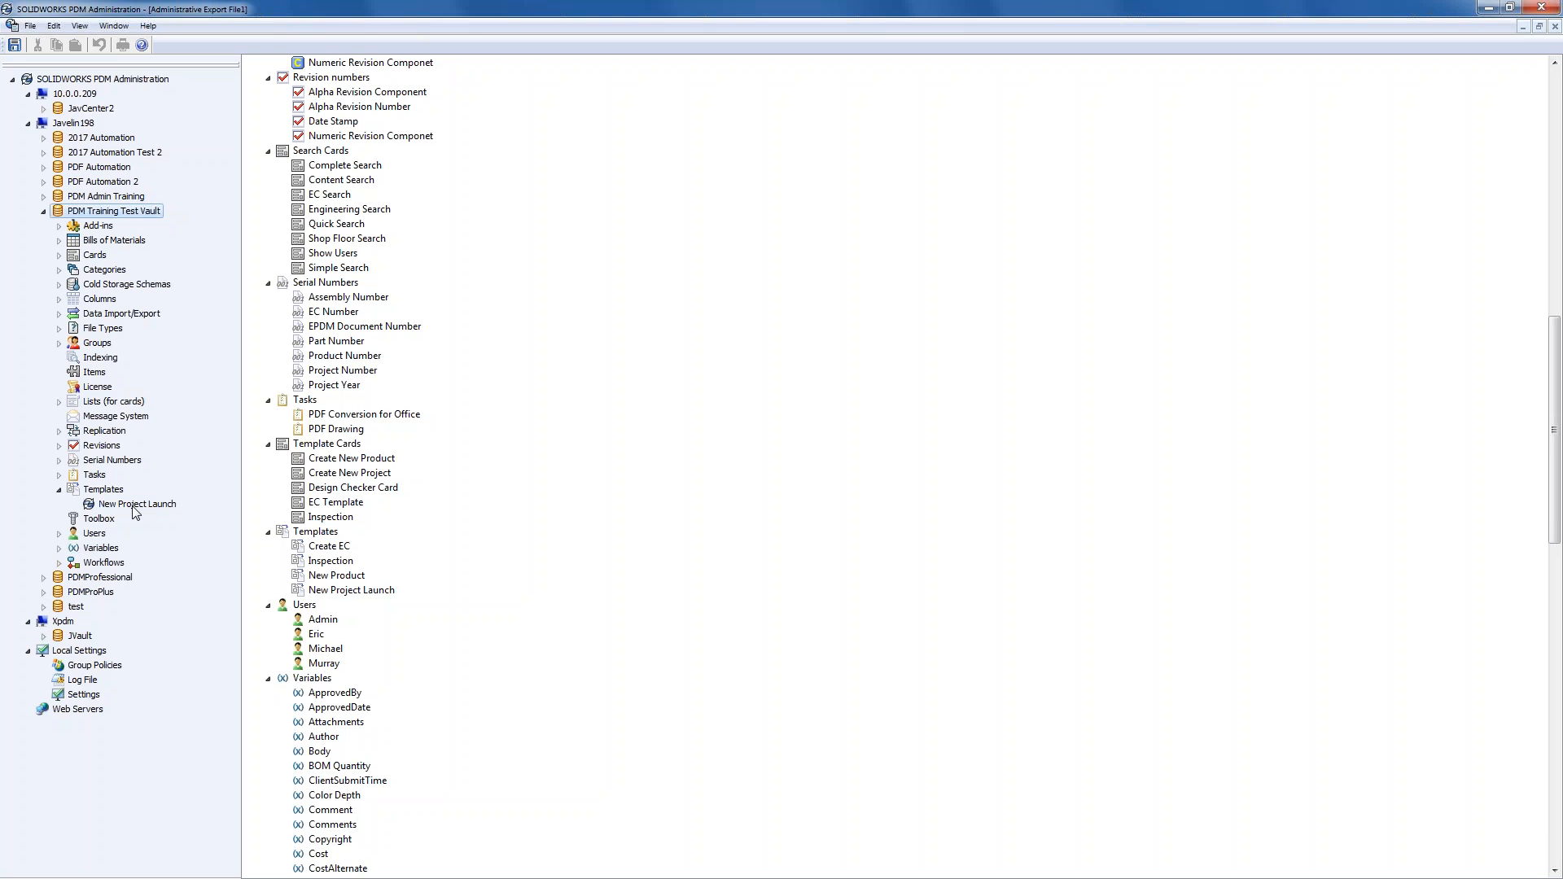
left_click(59, 257)
left_click(74, 328)
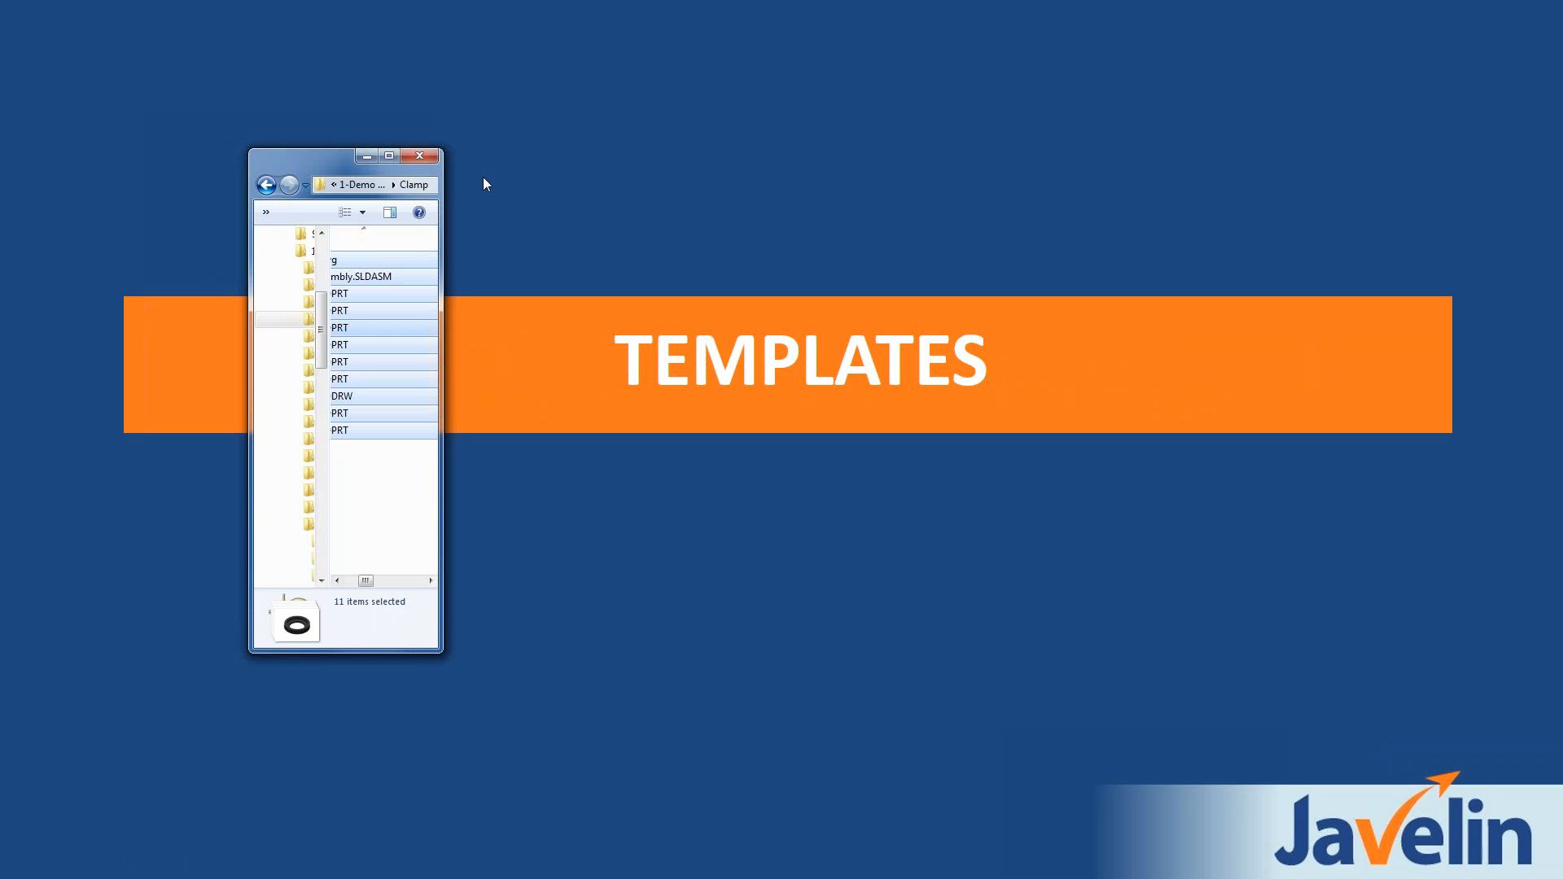
- In Explorer, open the vault's Projects folder and check that New offers New Project Launch
left_click(396, 157)
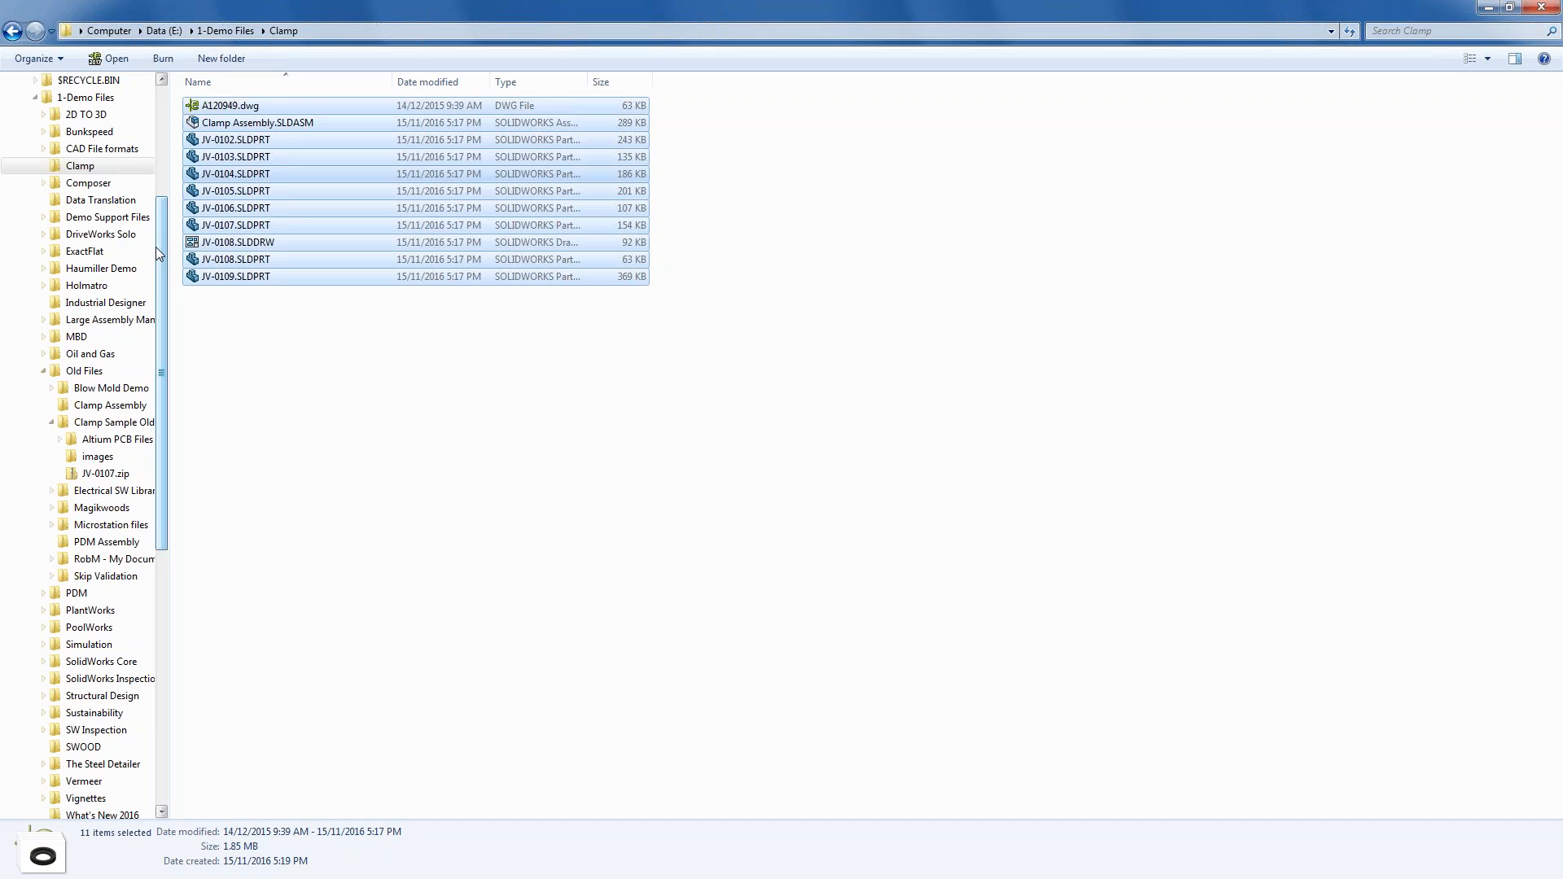
left_click_drag(166, 254, 163, 140)
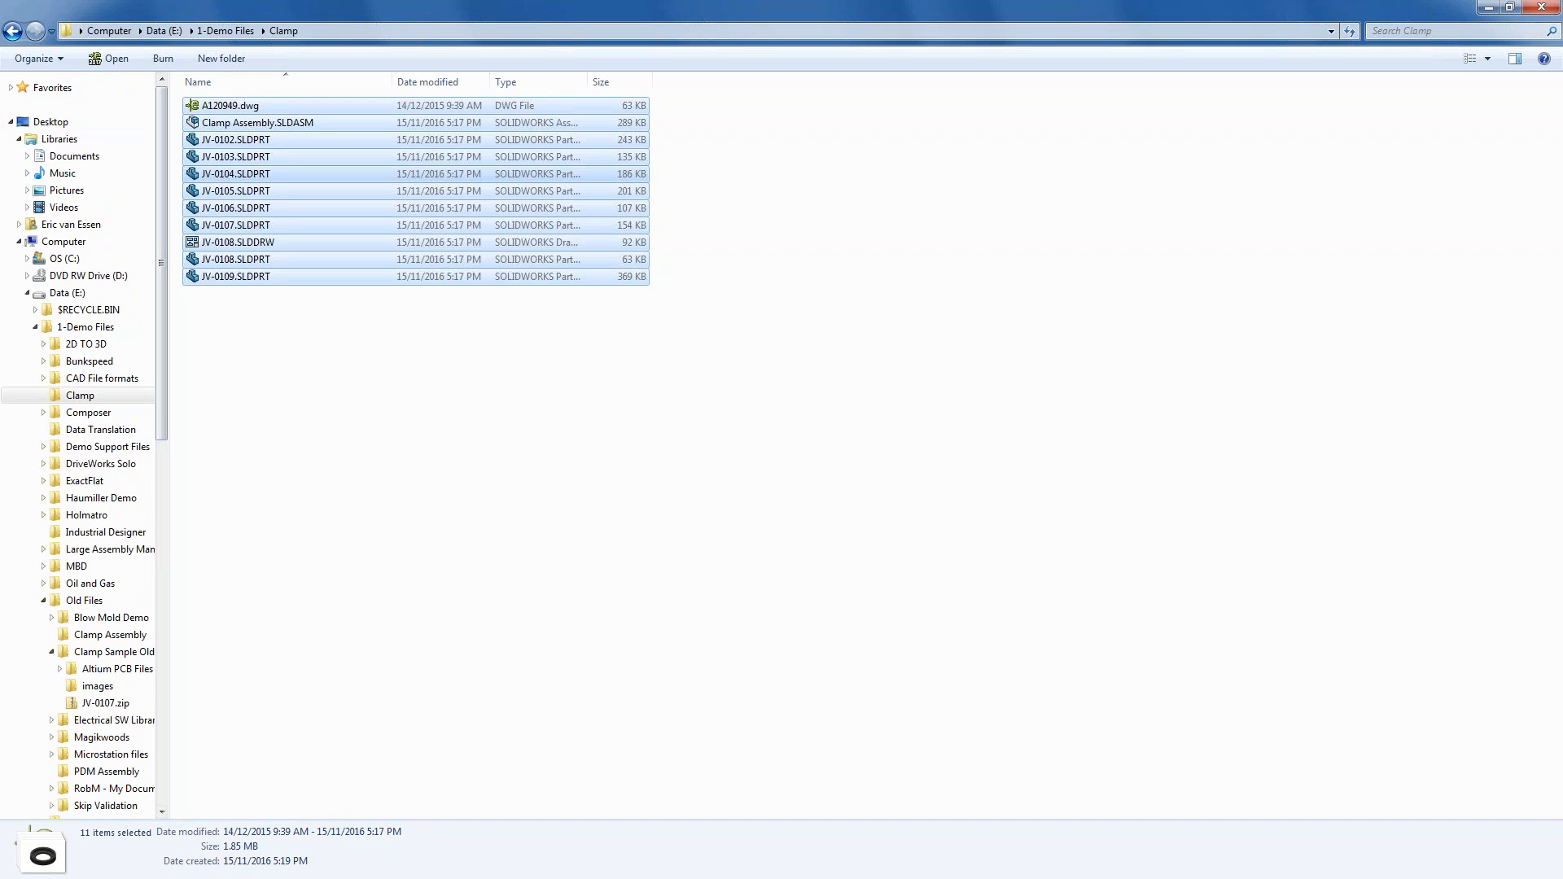
left_click(12, 90)
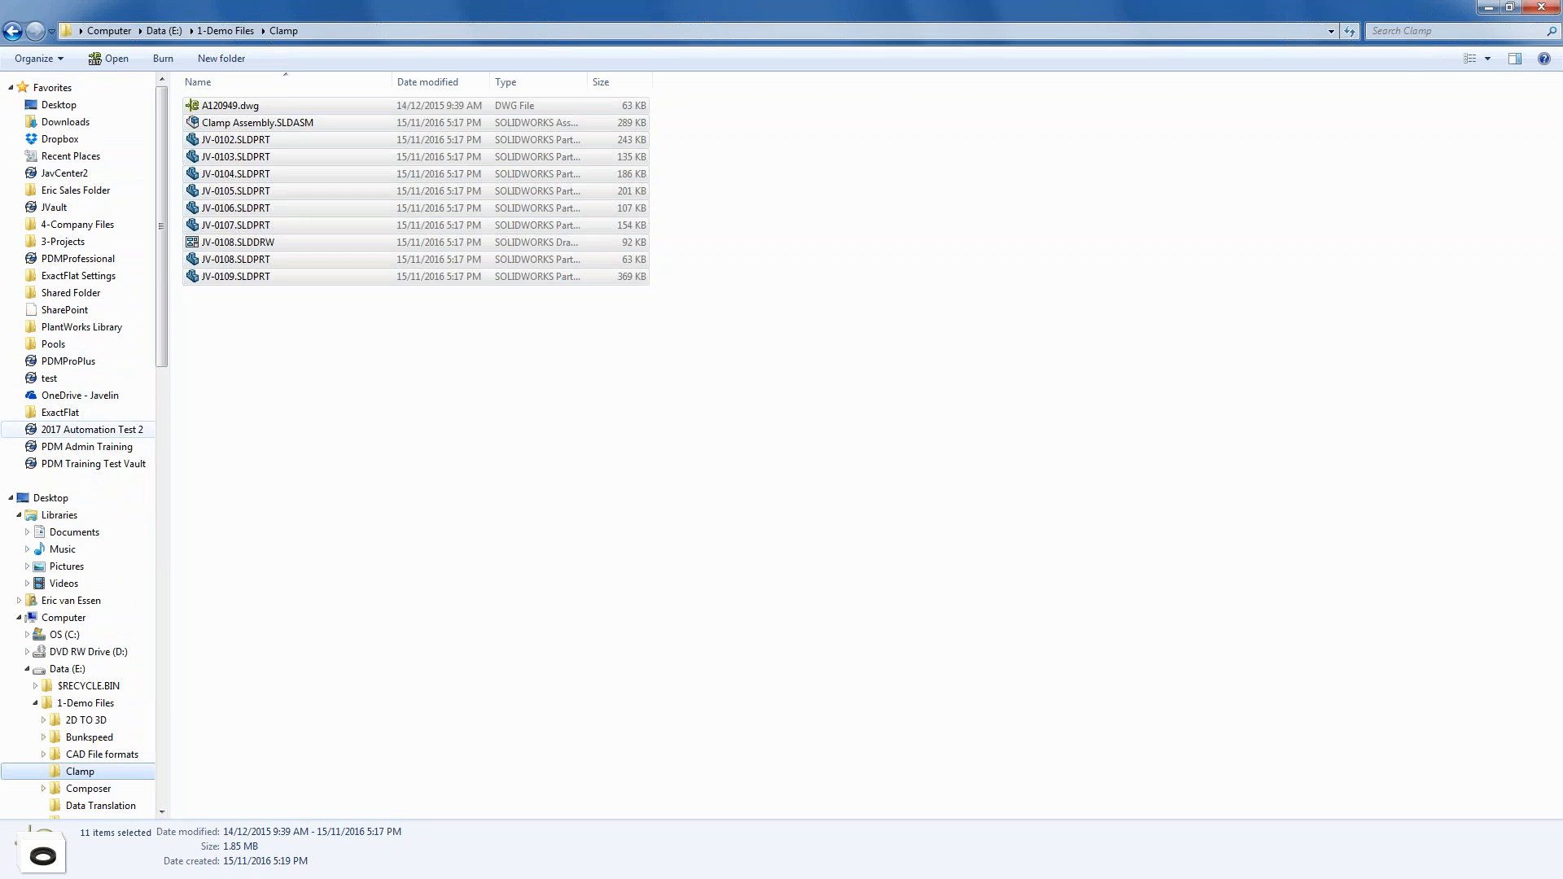
left_click(124, 463)
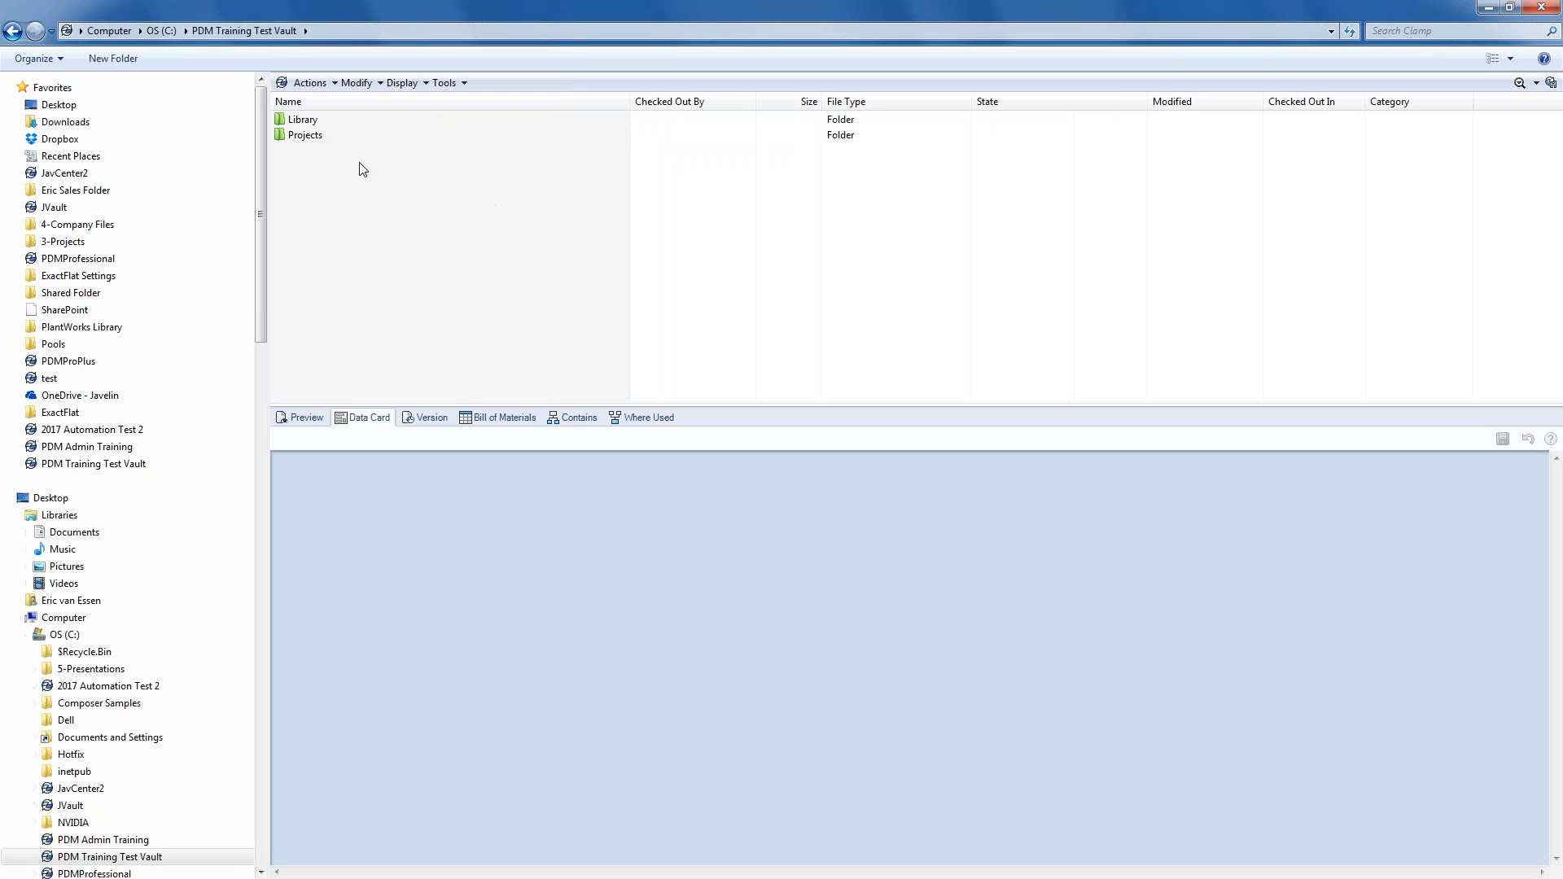
double_click(316, 143)
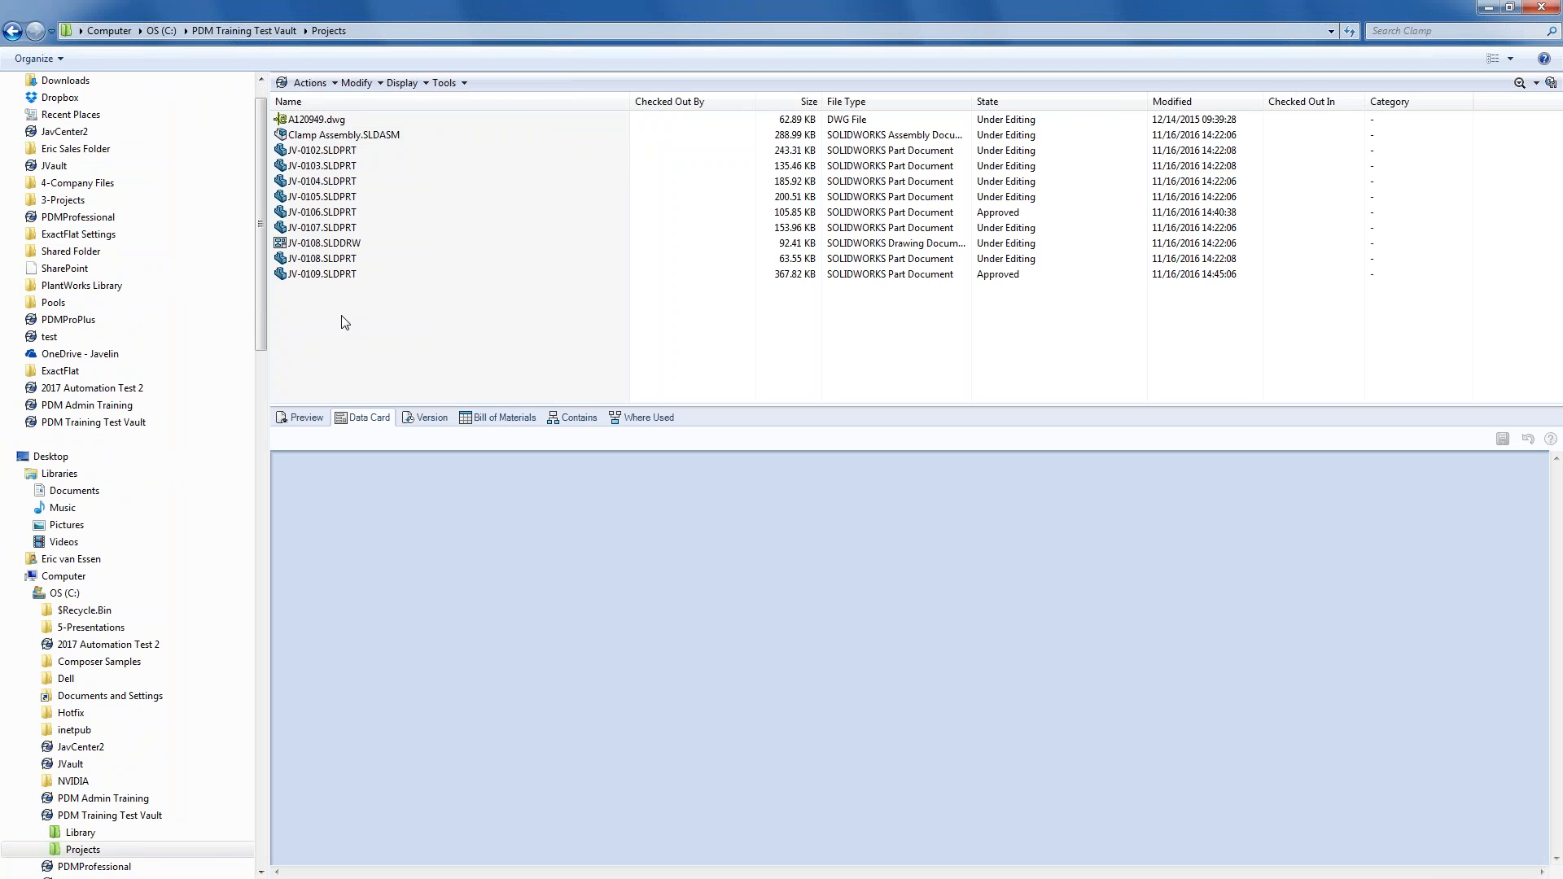
right_click(384, 342)
mouse_move(432, 469)
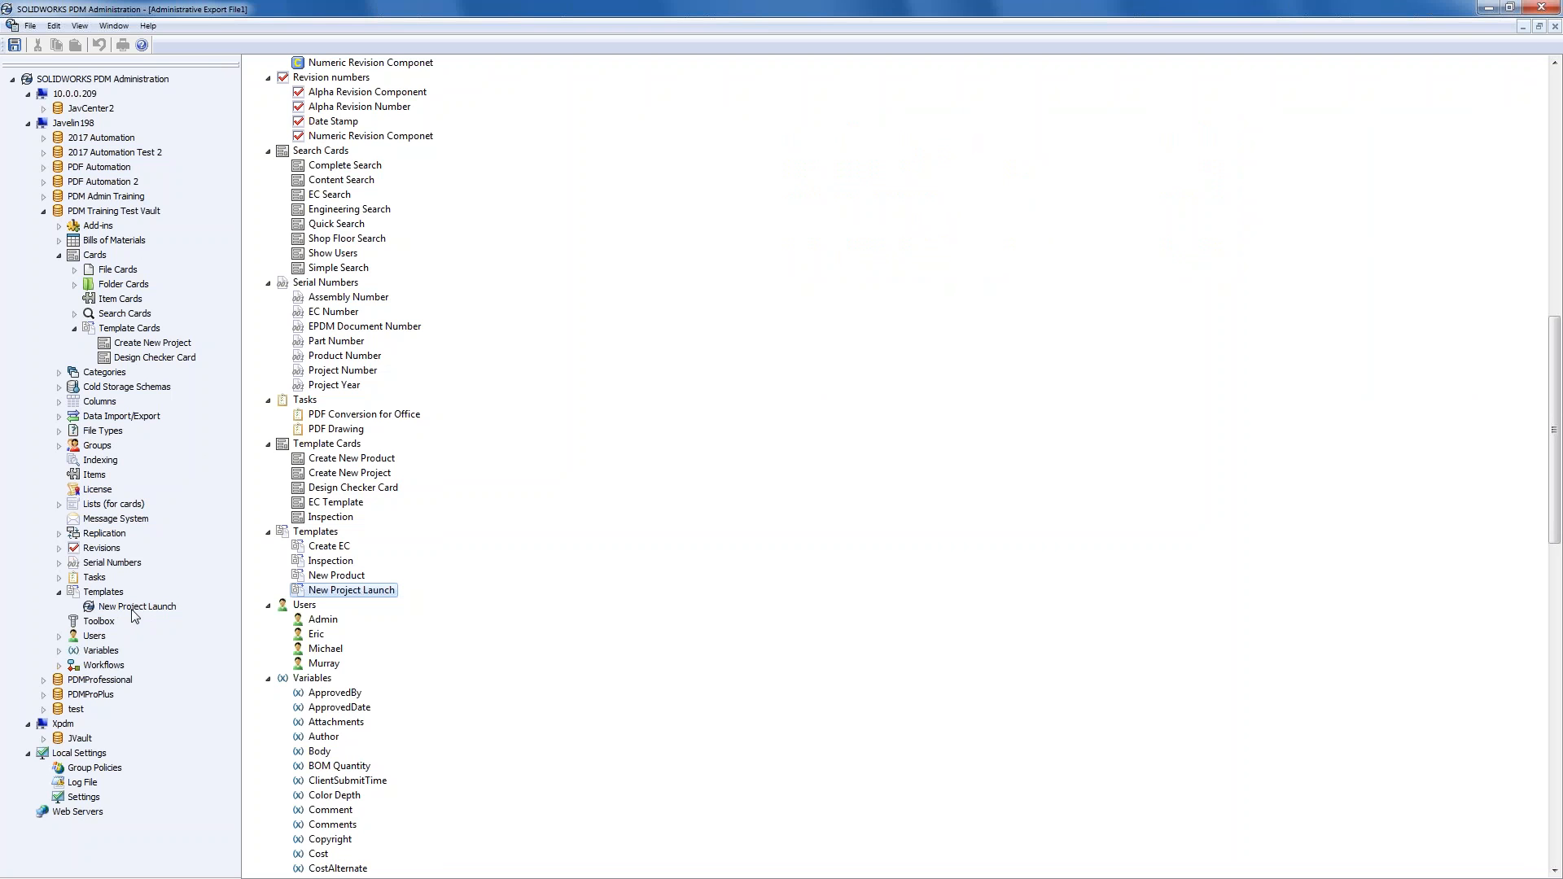
- Open New Project Launch's template settings and select its menu string
double_click(134, 608)
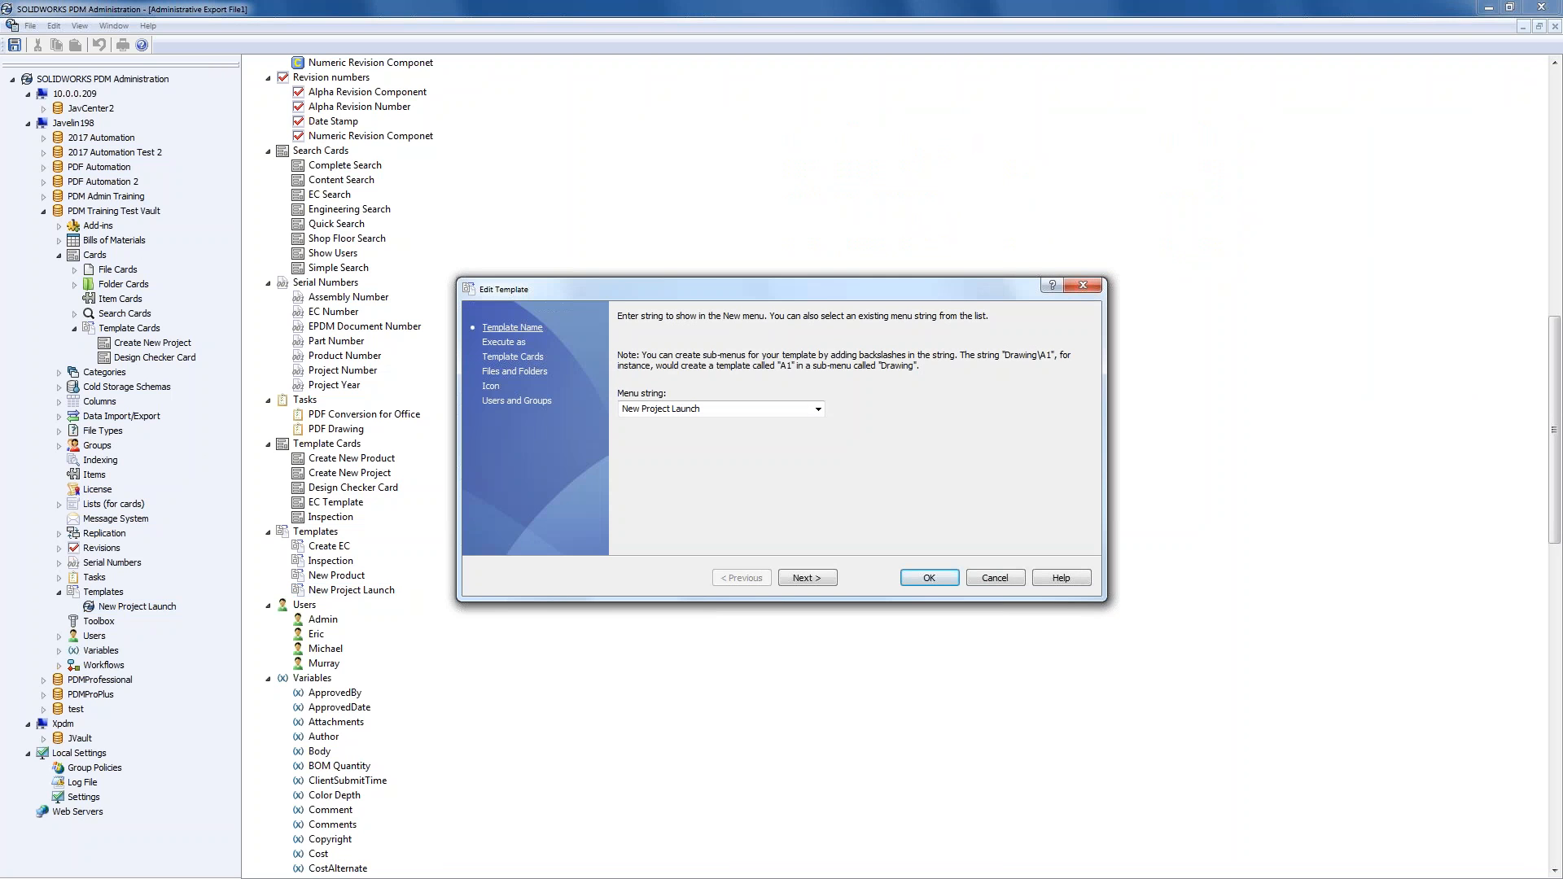
left_click(724, 409)
left_click(726, 410)
left_click_drag(726, 411, 605, 409)
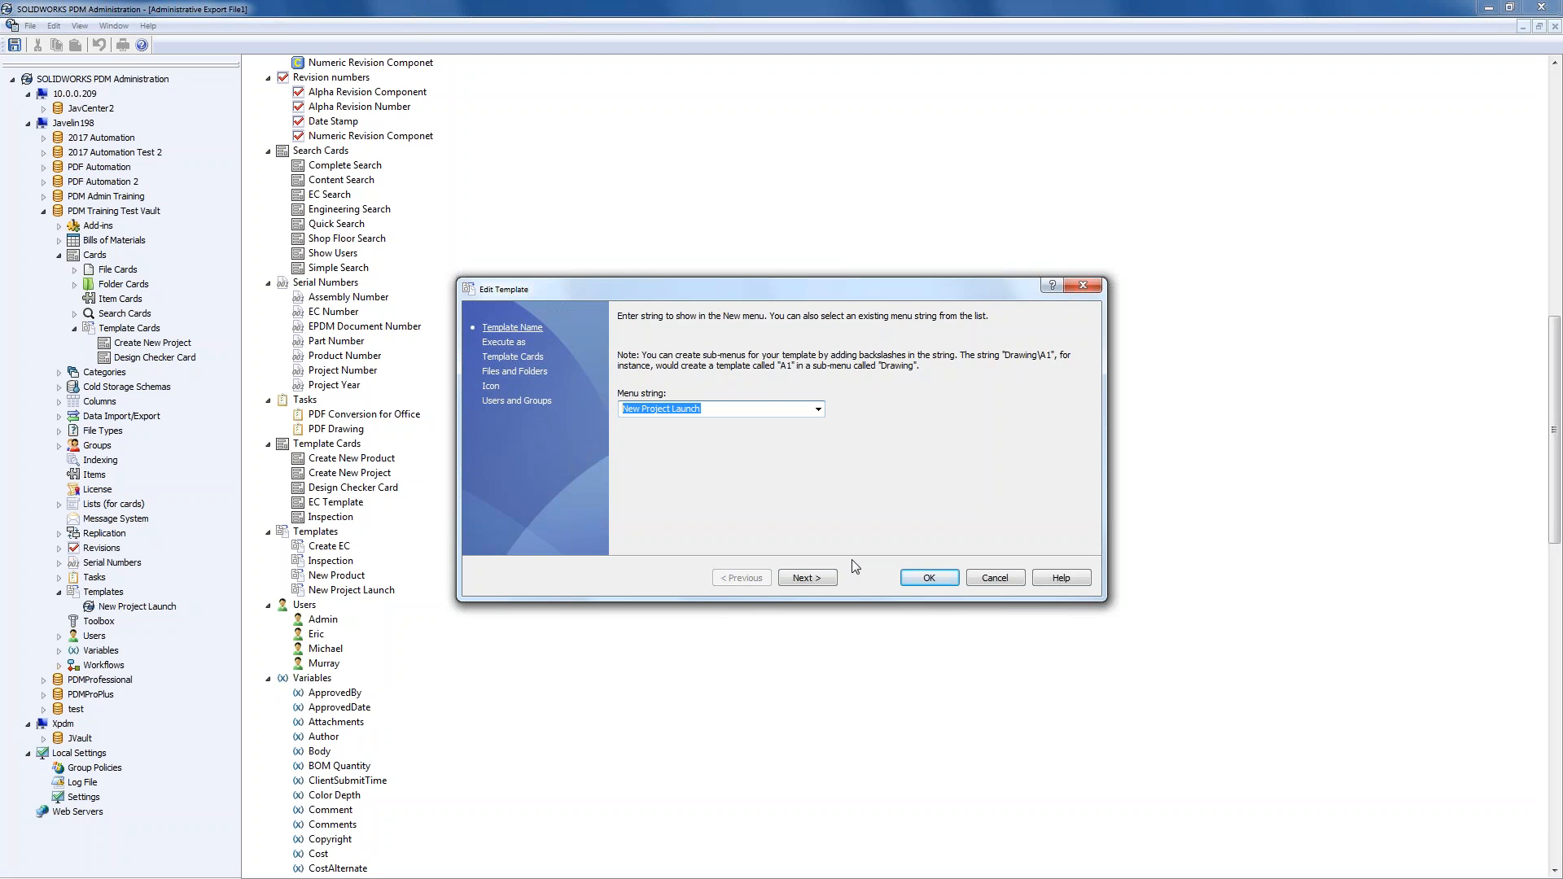
- Advance to the Template Cards page, check the Card Editor, and open the template variables
left_click(832, 578)
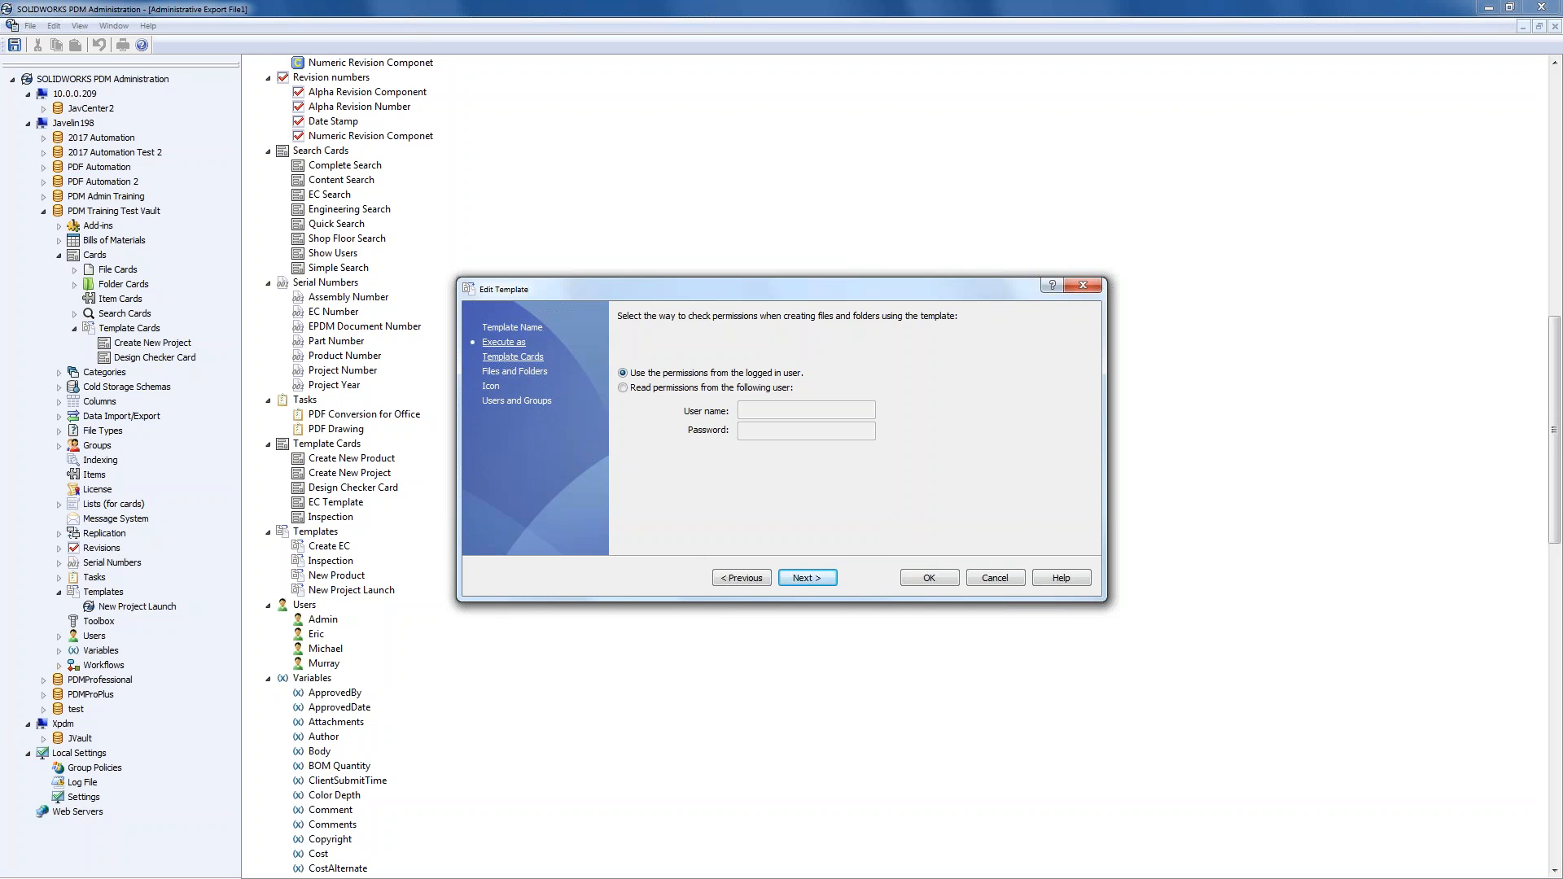
left_click(808, 578)
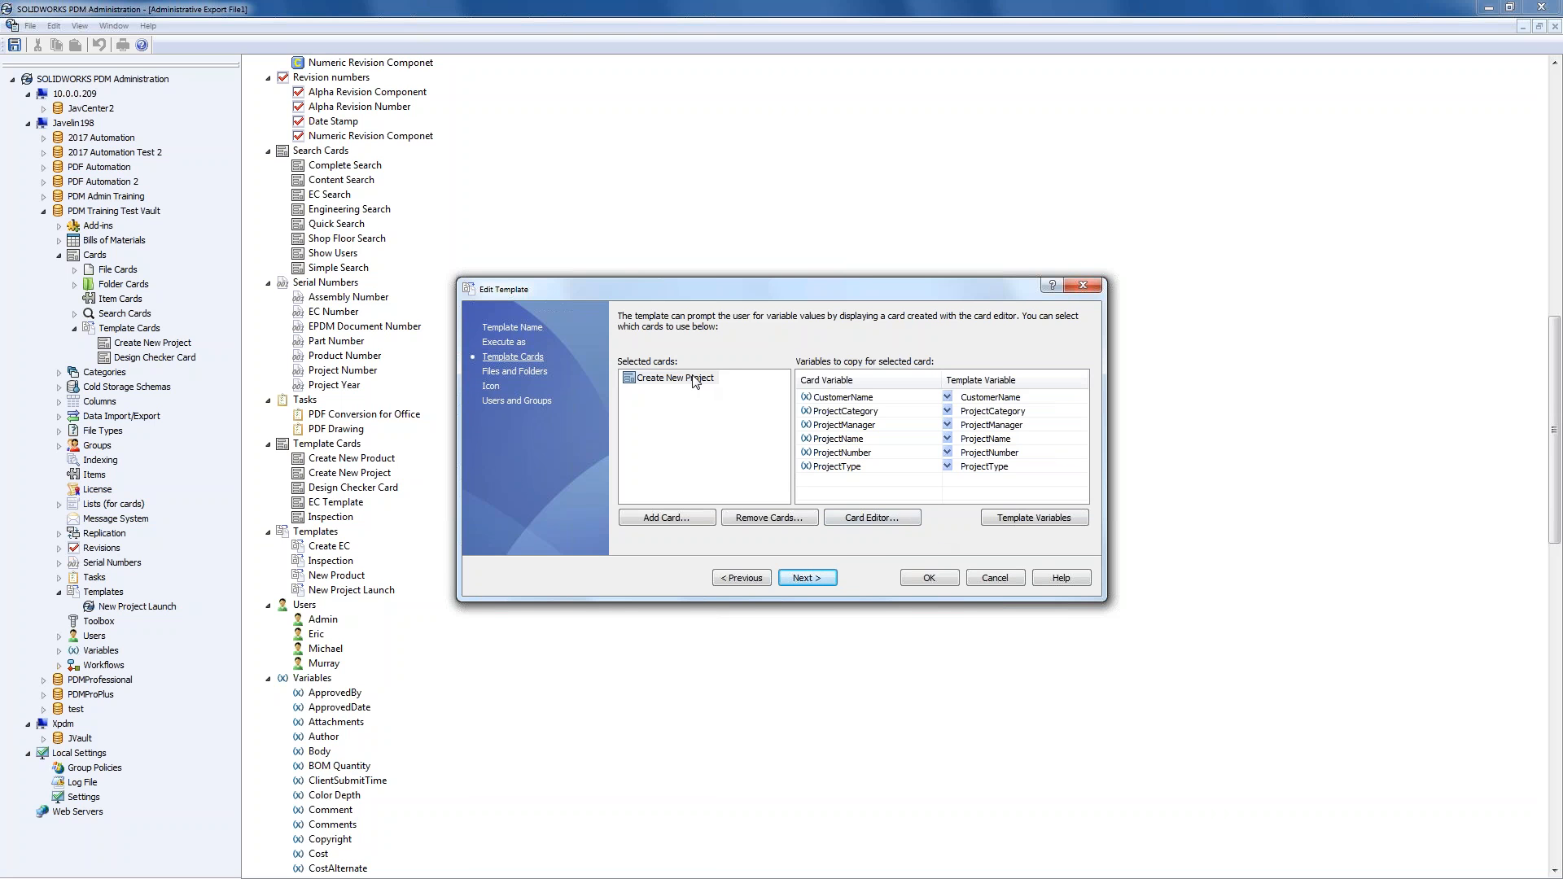
left_click(886, 521)
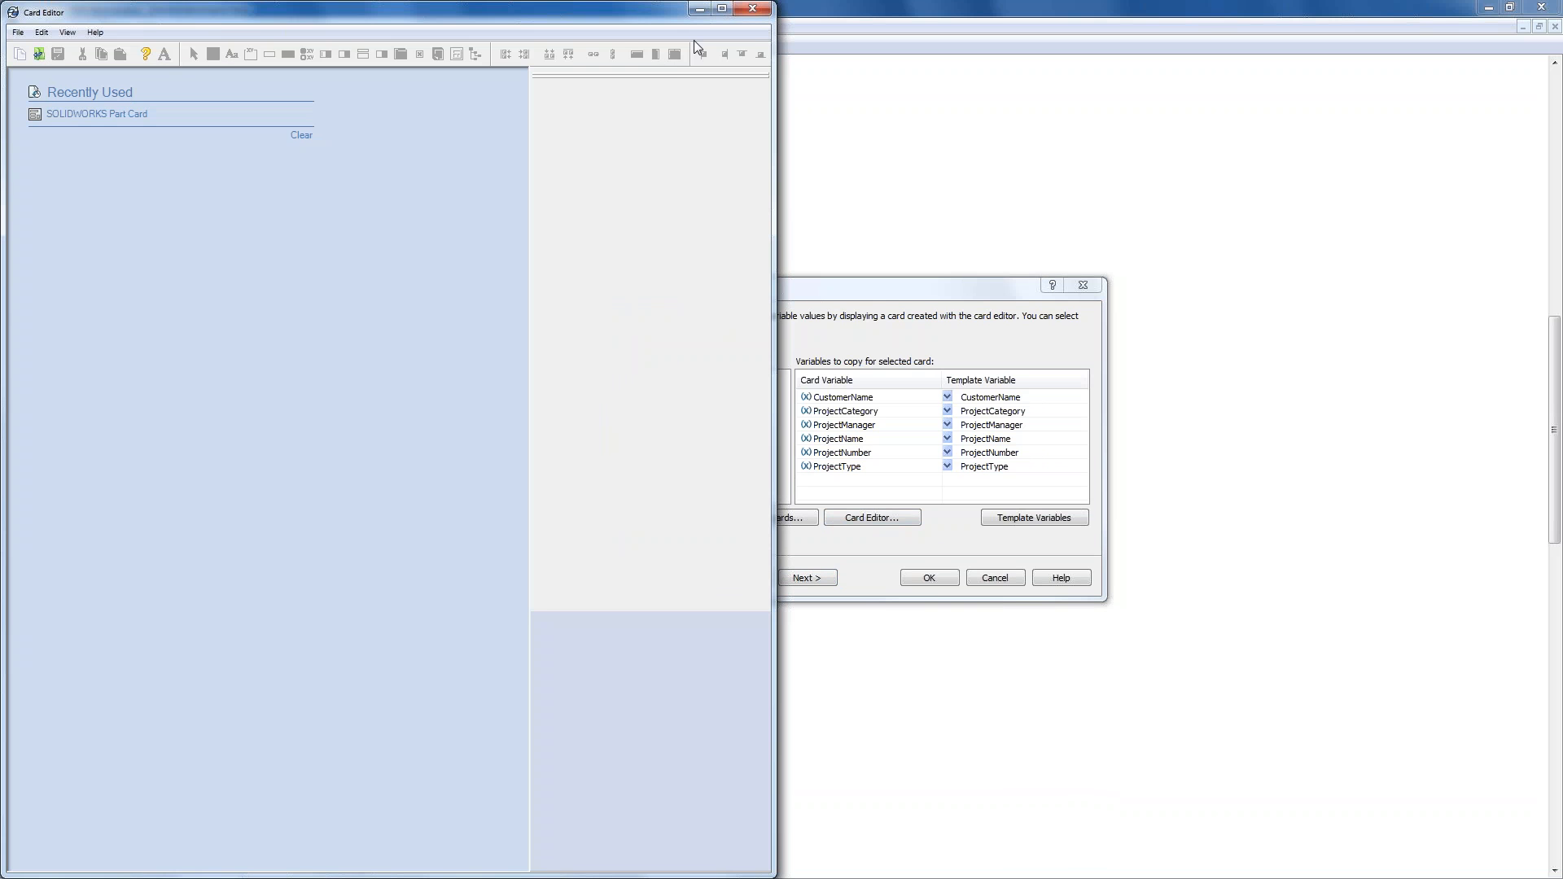
left_click(752, 8)
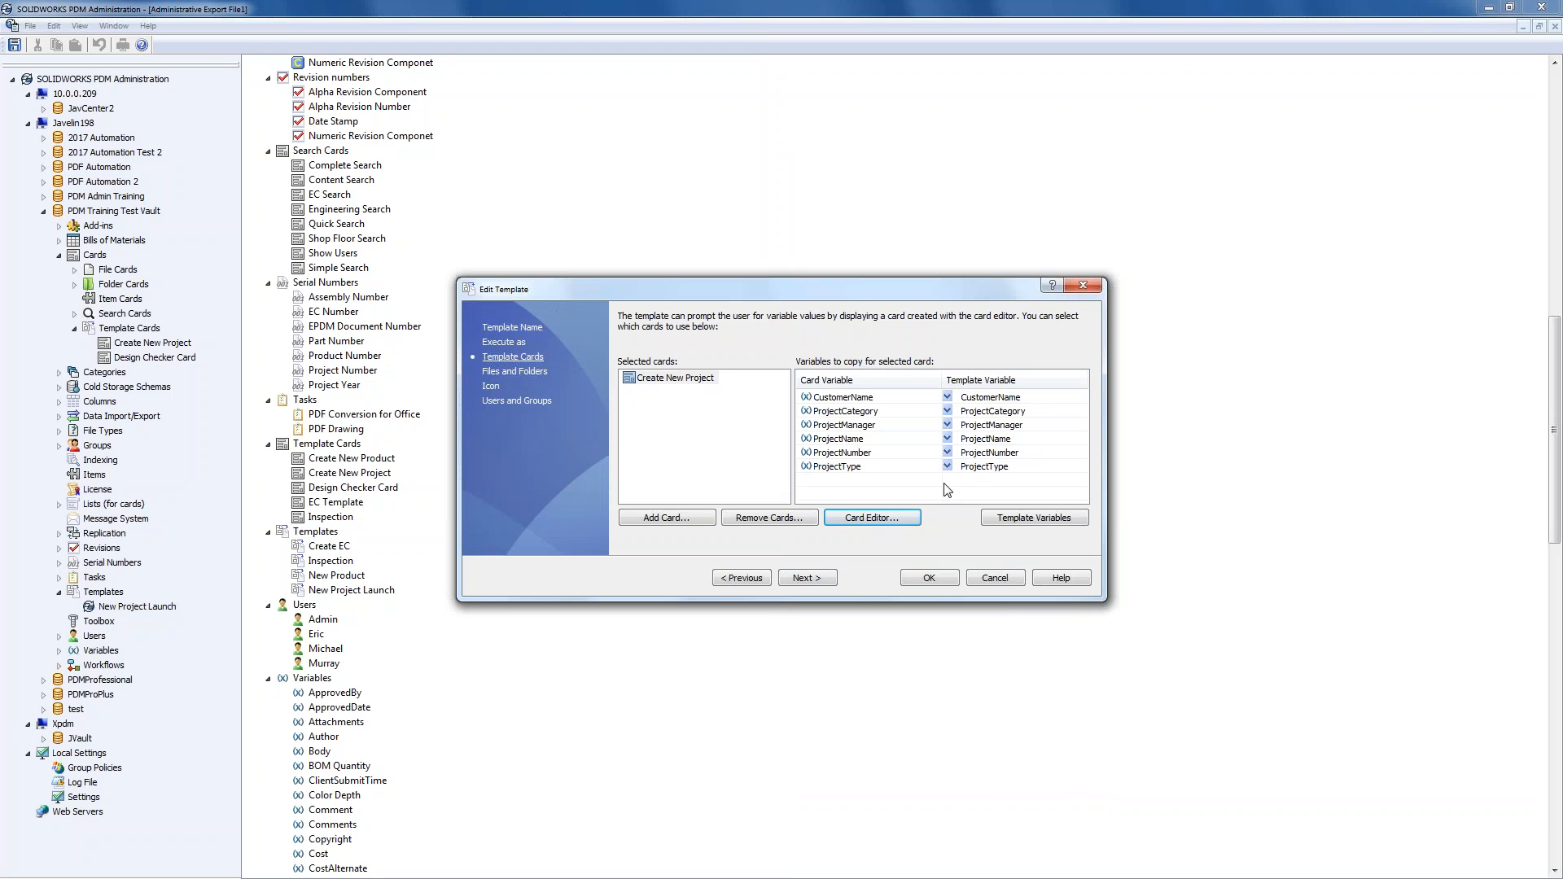
left_click(1033, 518)
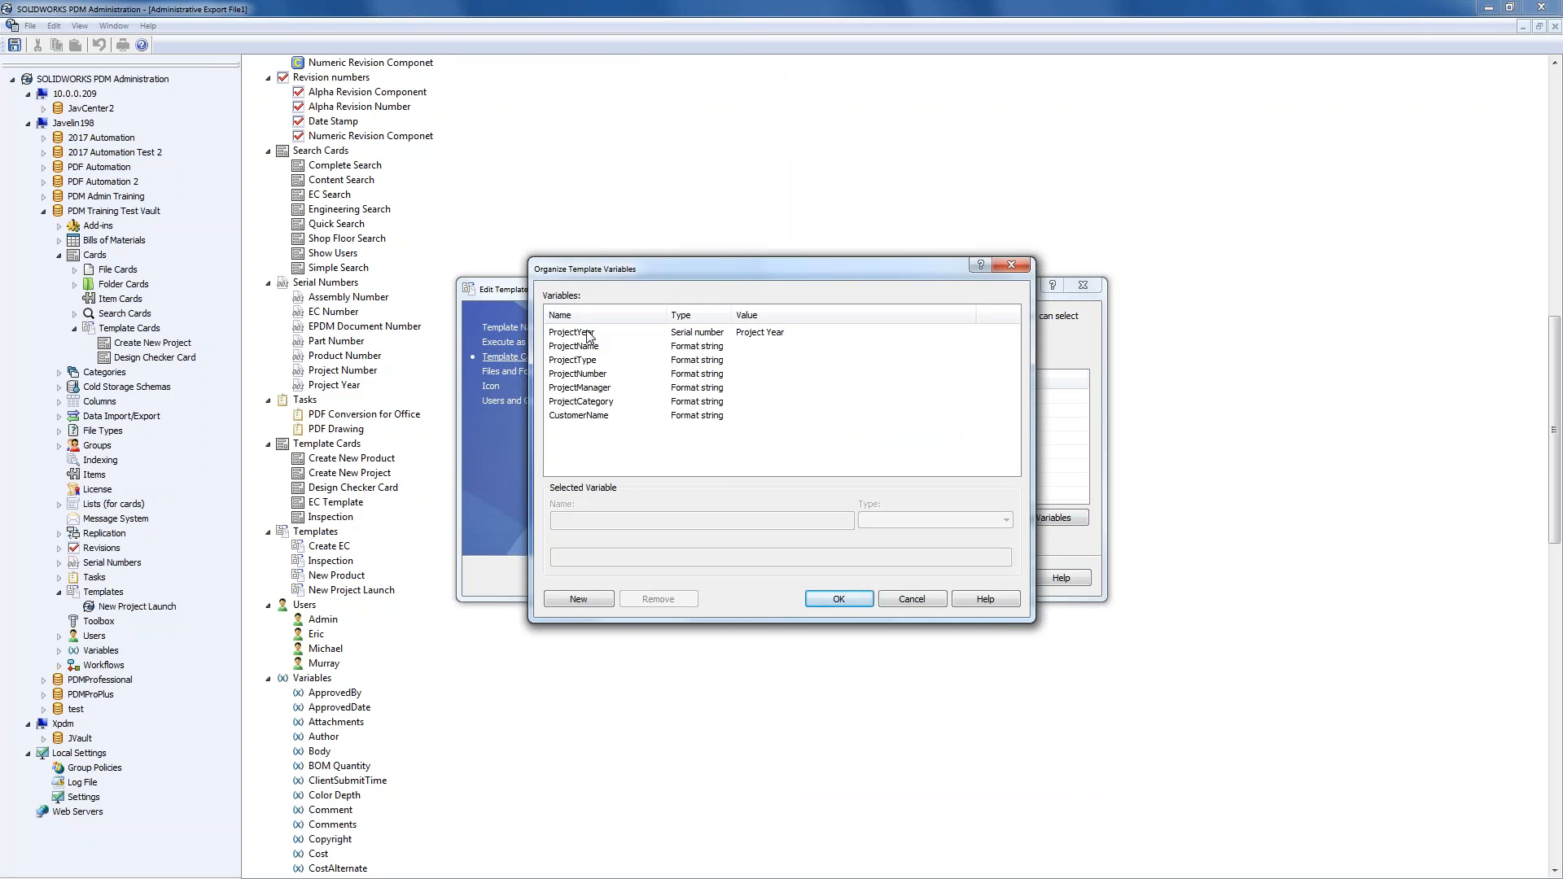
left_click(588, 333)
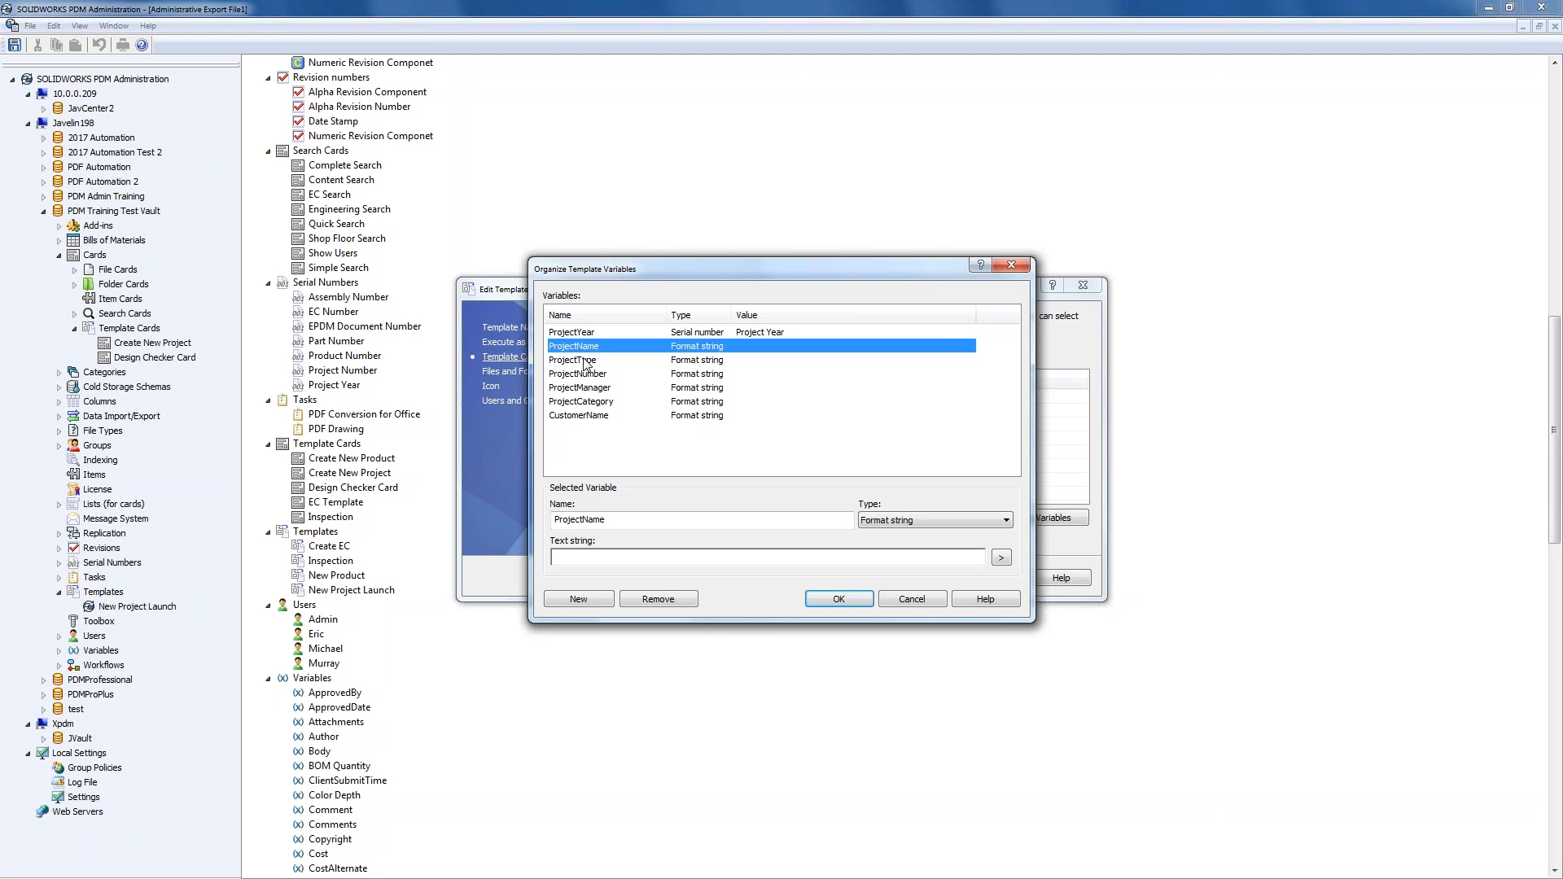
left_click(584, 360)
left_click(588, 374)
left_click(590, 346)
left_click(605, 416)
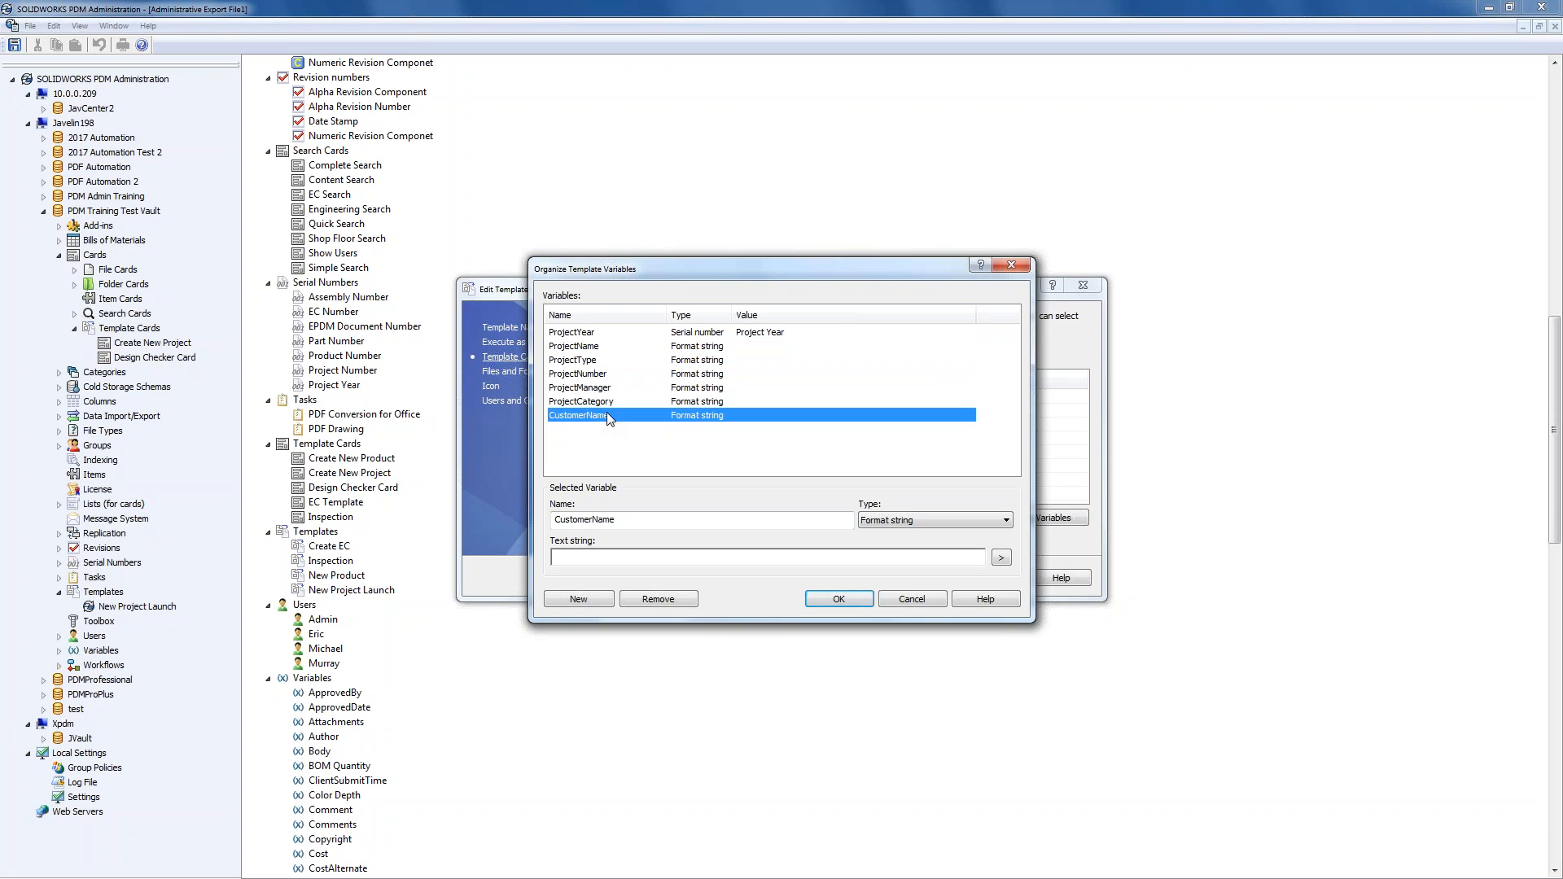
left_click(926, 600)
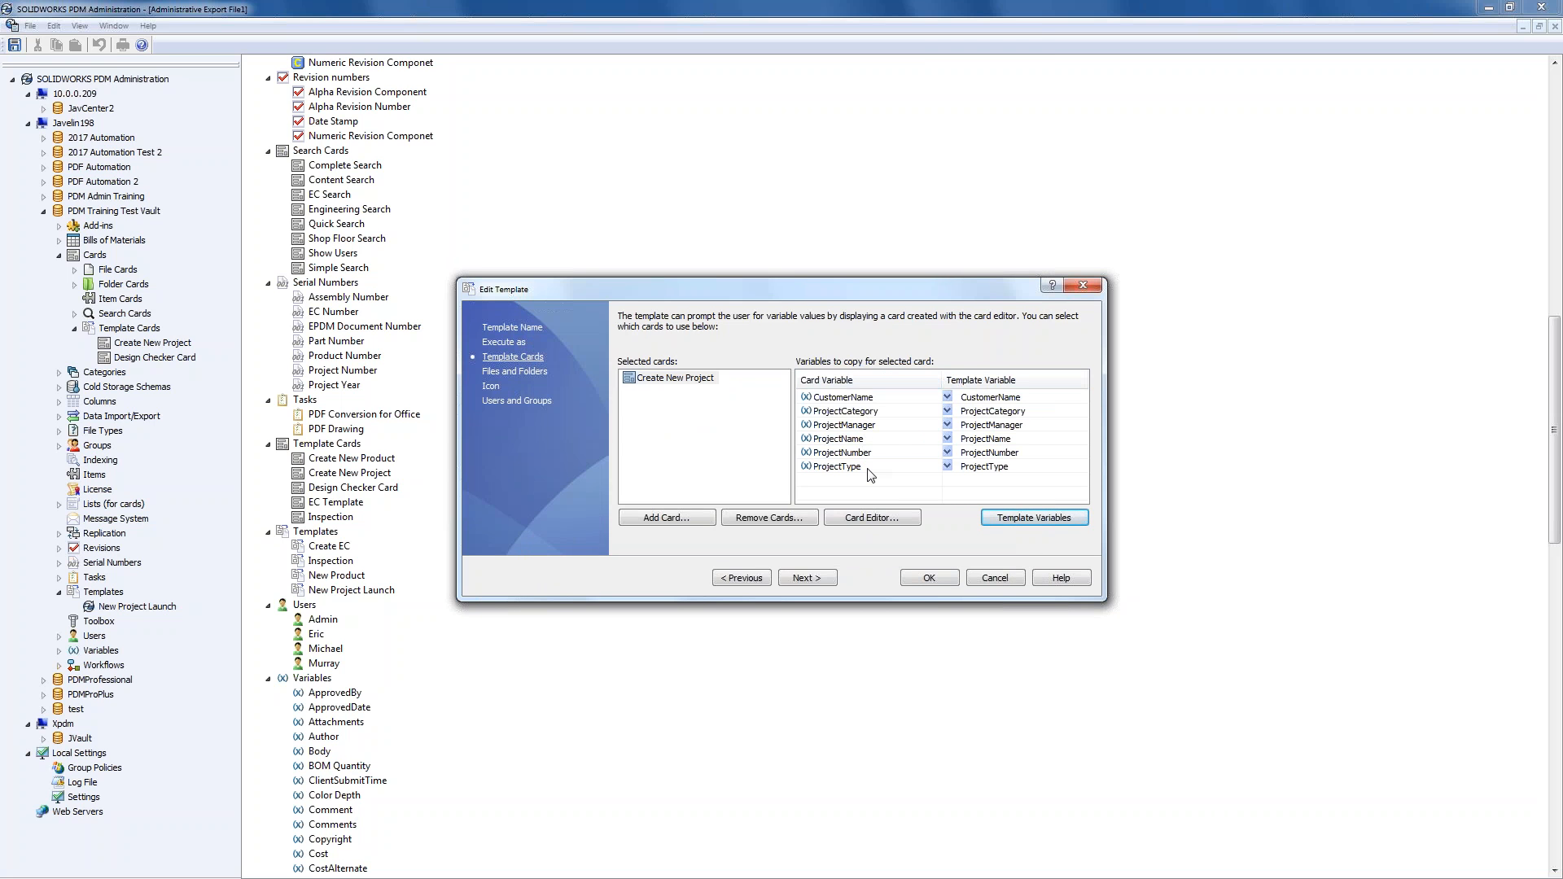
- Change ProjectYear from a serial number to the format string %Y (year with century)
left_click(1002, 520)
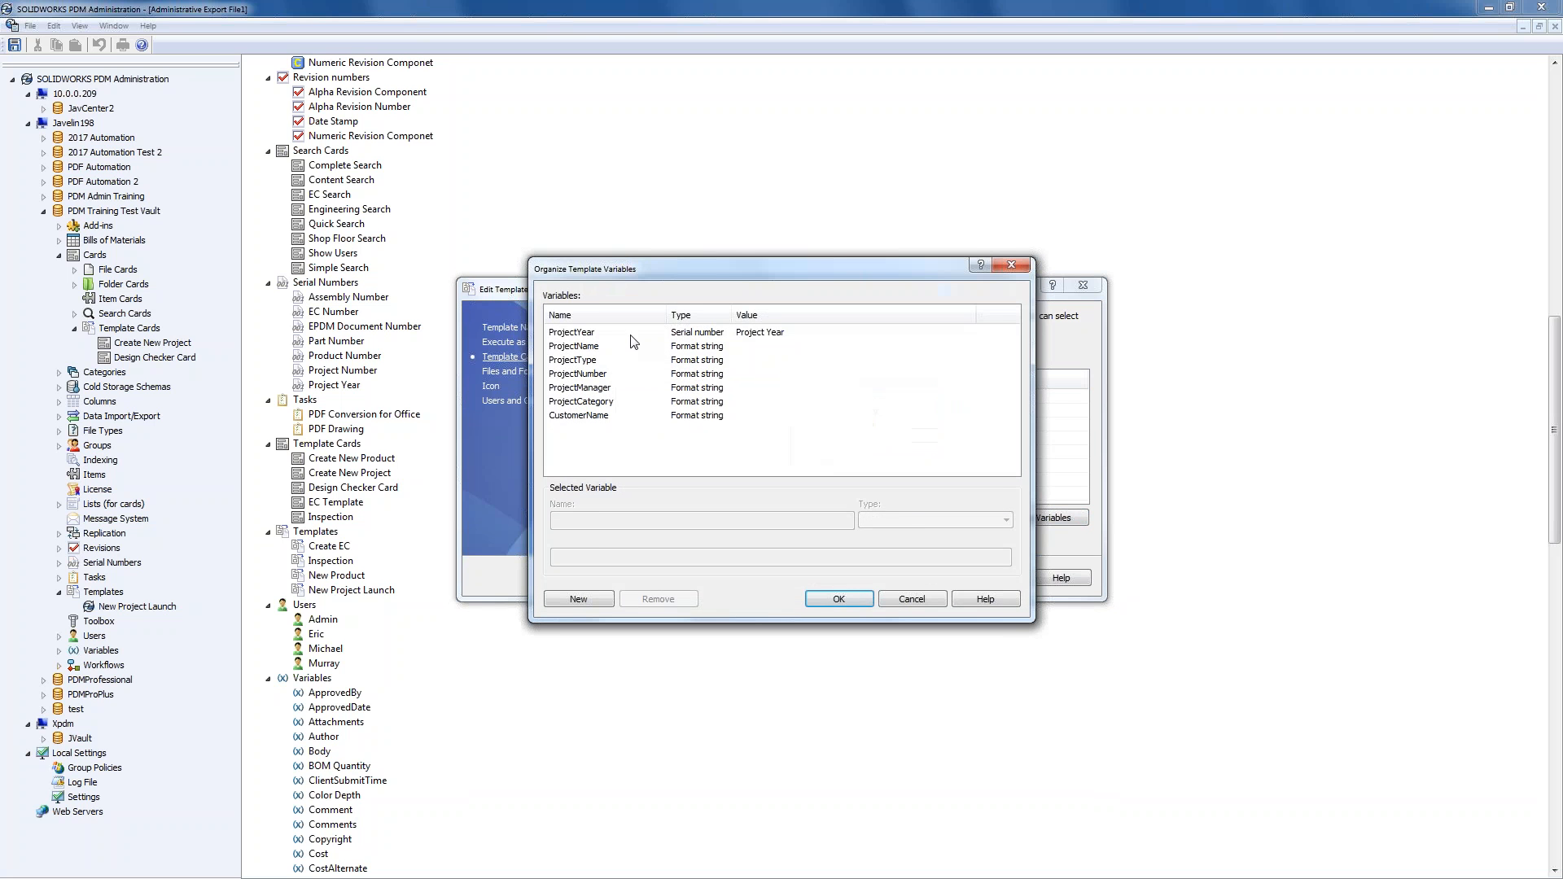
left_click(631, 333)
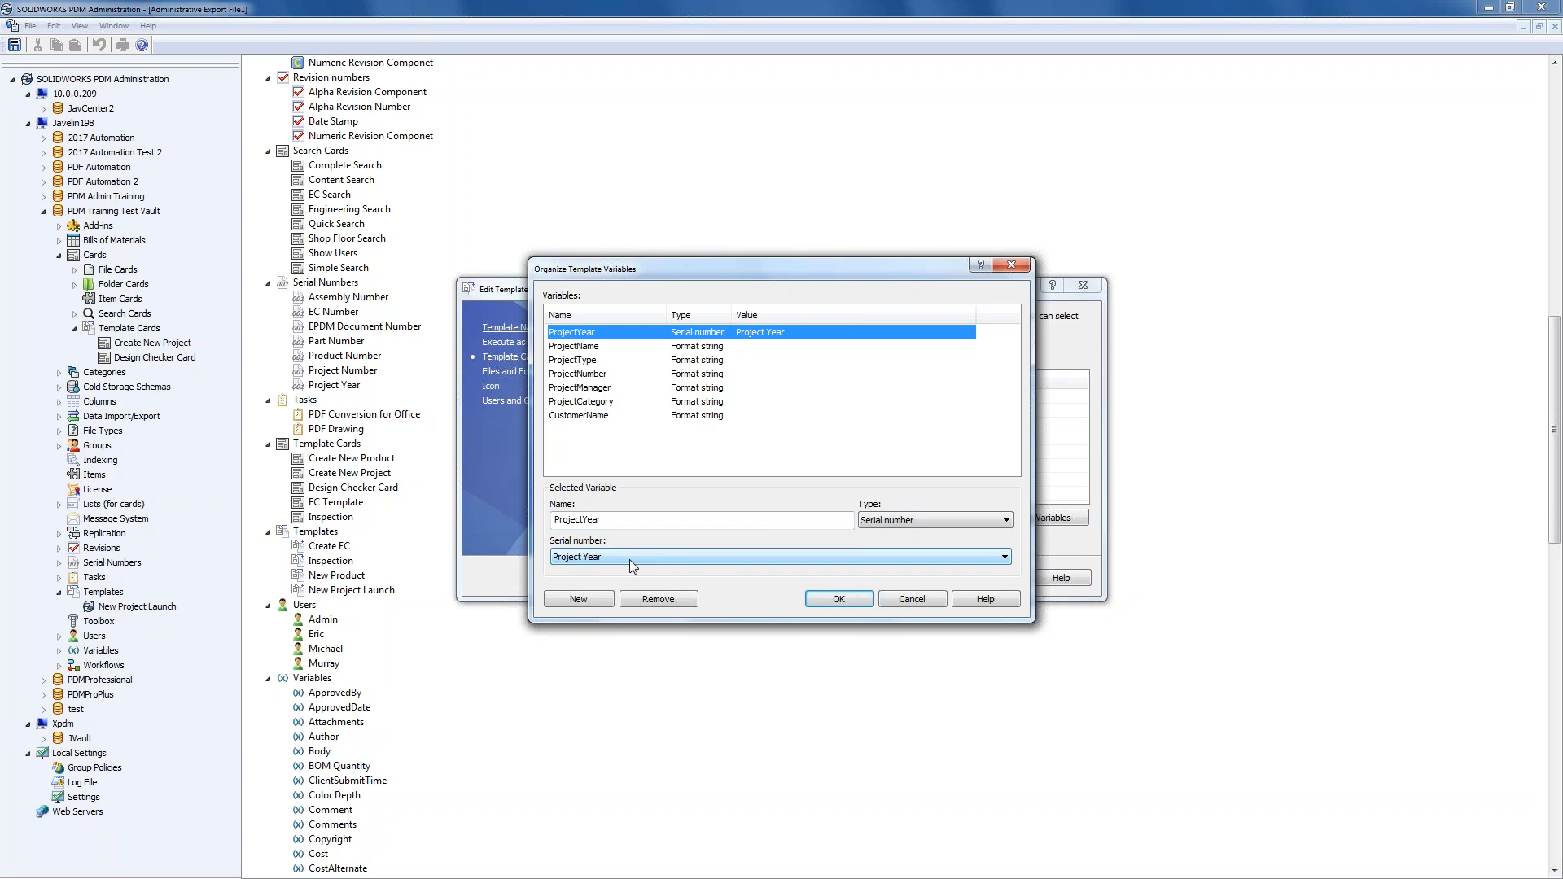
left_click(916, 521)
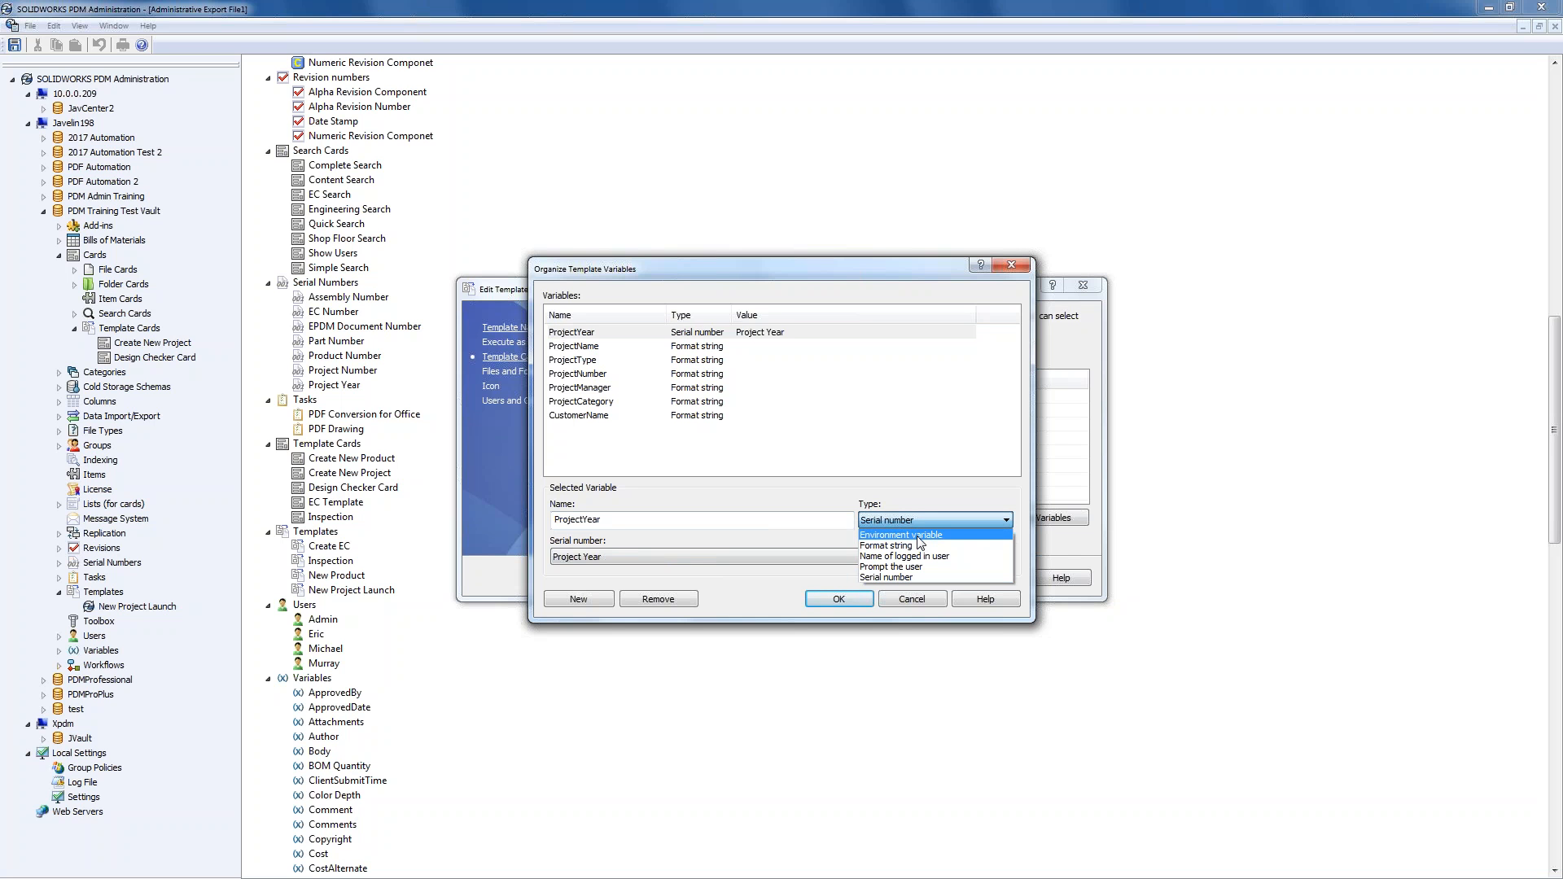
left_click(914, 546)
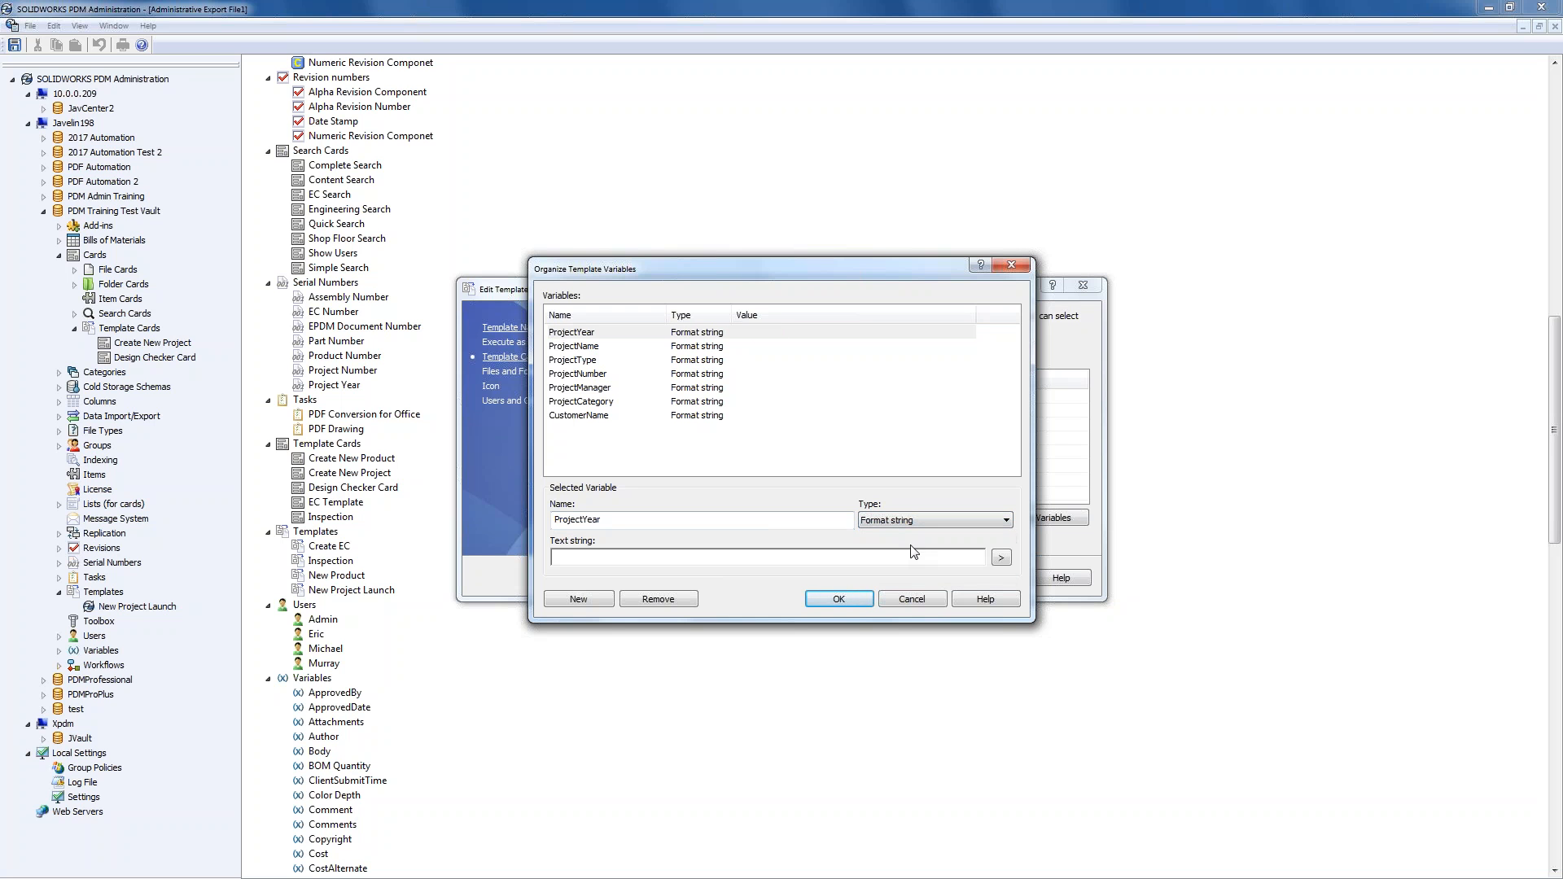
left_click(1001, 558)
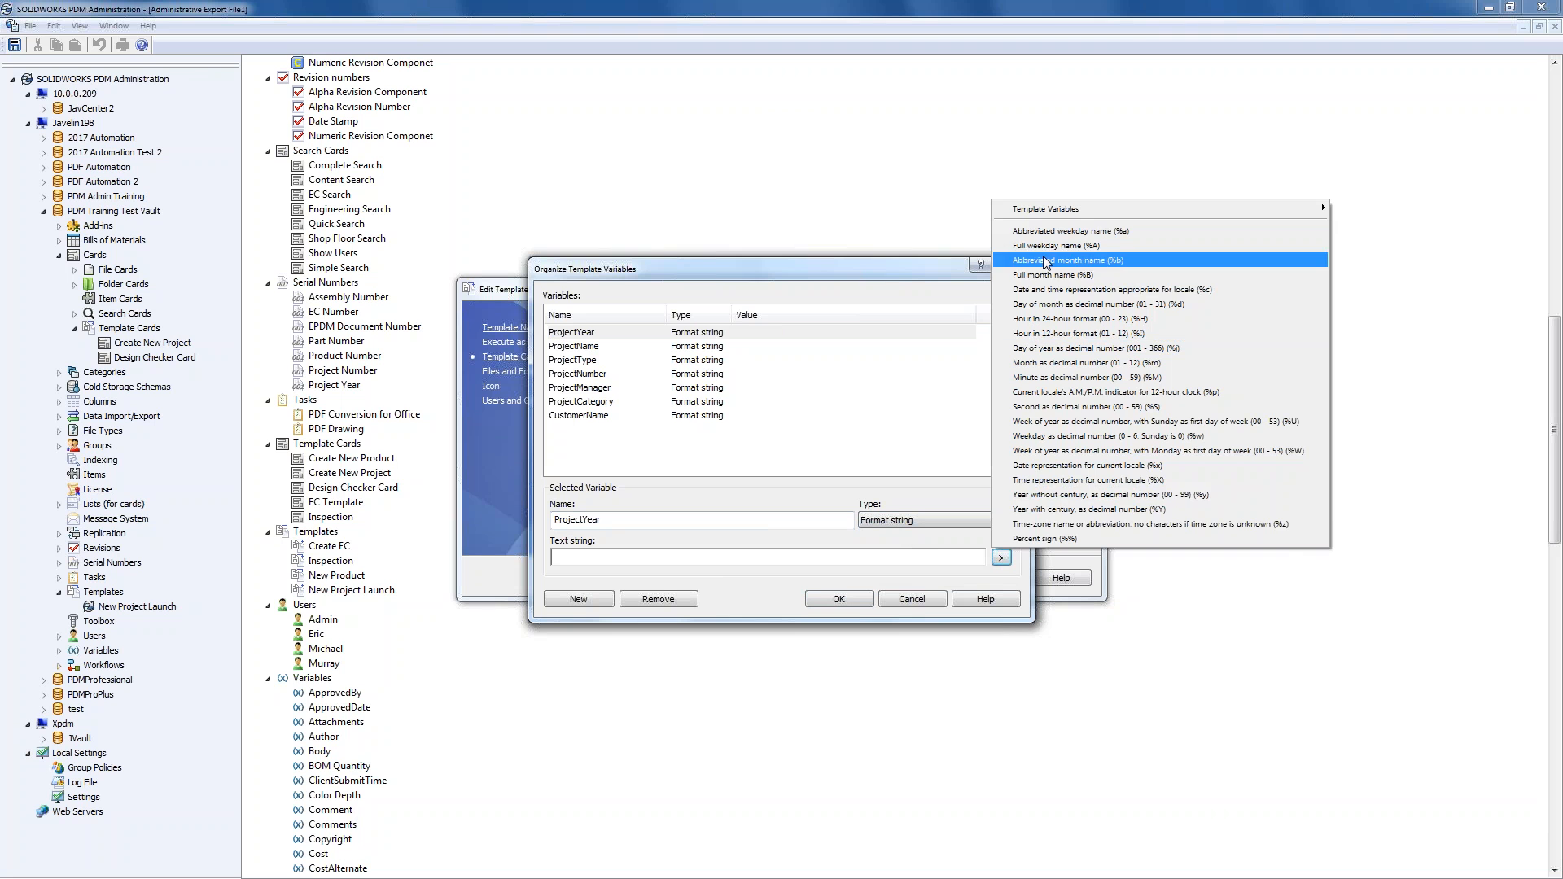
left_click(1072, 511)
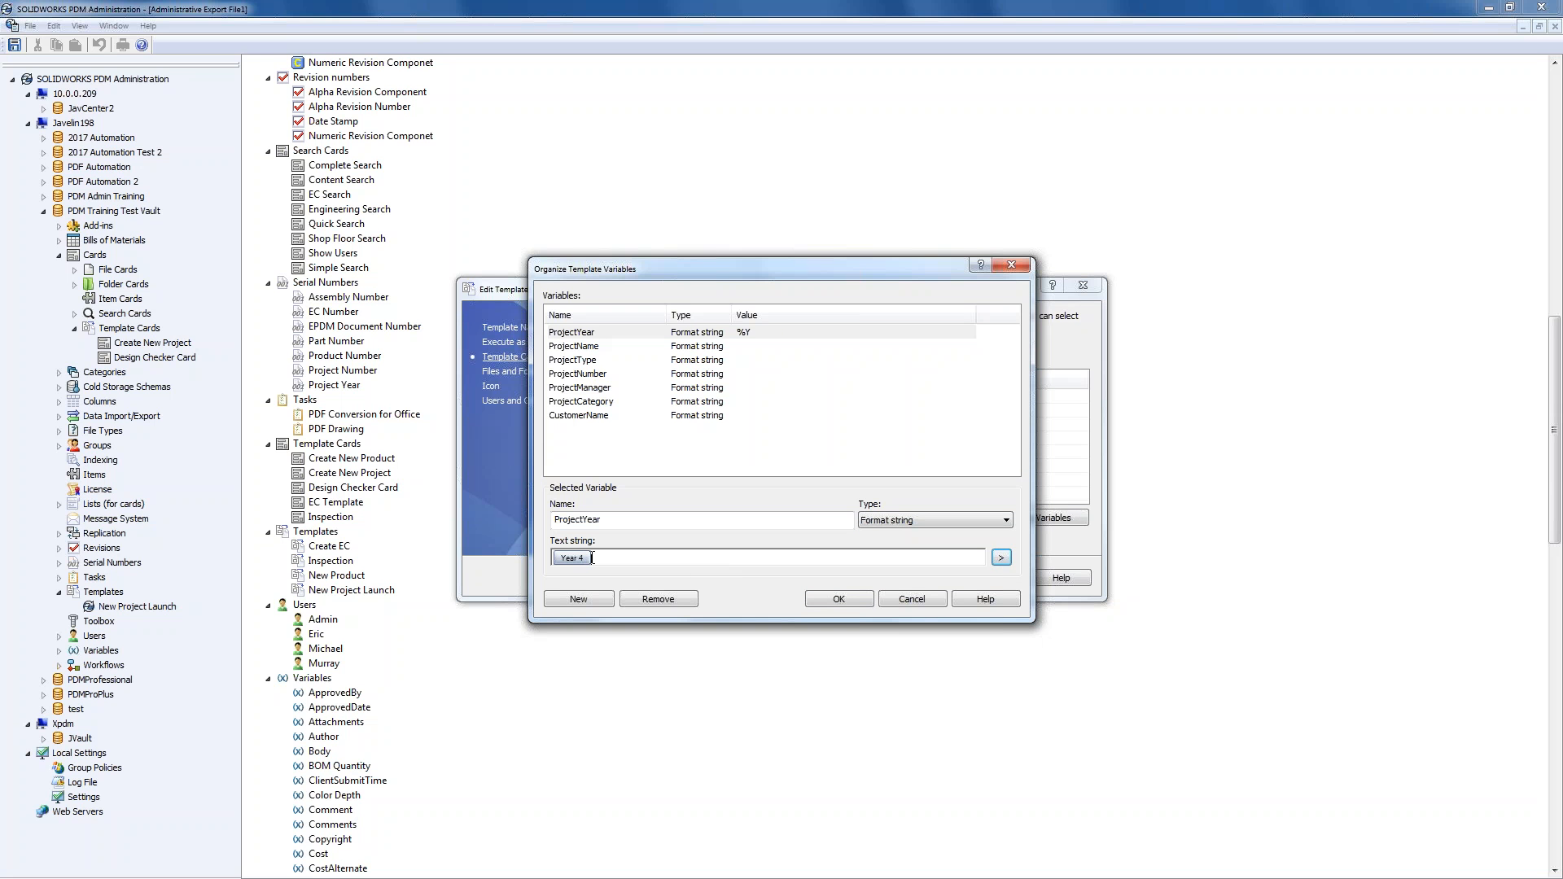
left_click_drag(603, 519, 548, 515)
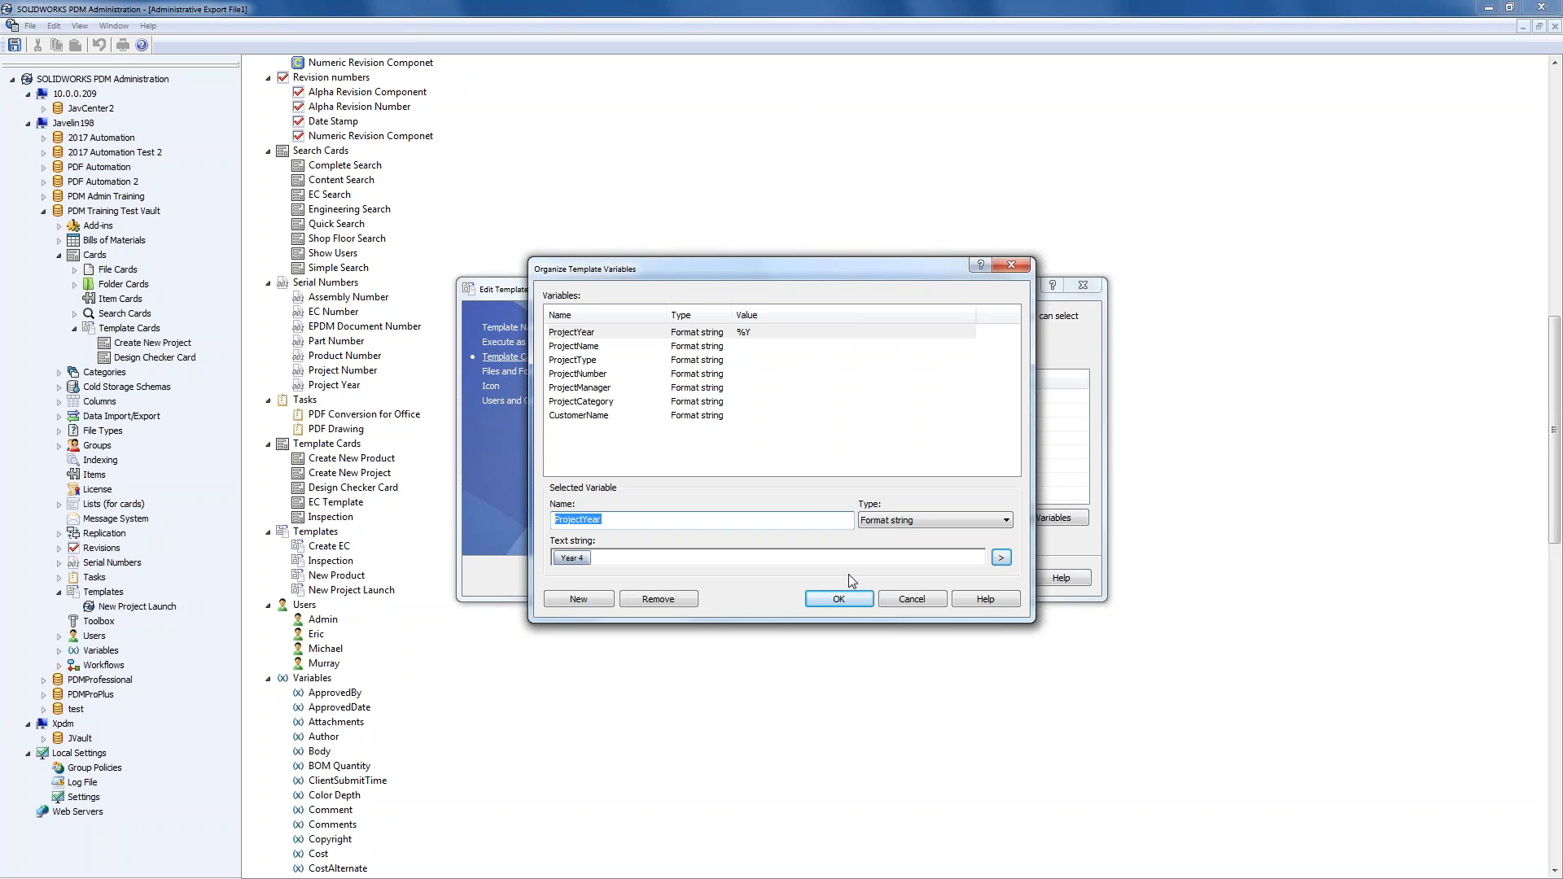
left_click(845, 594)
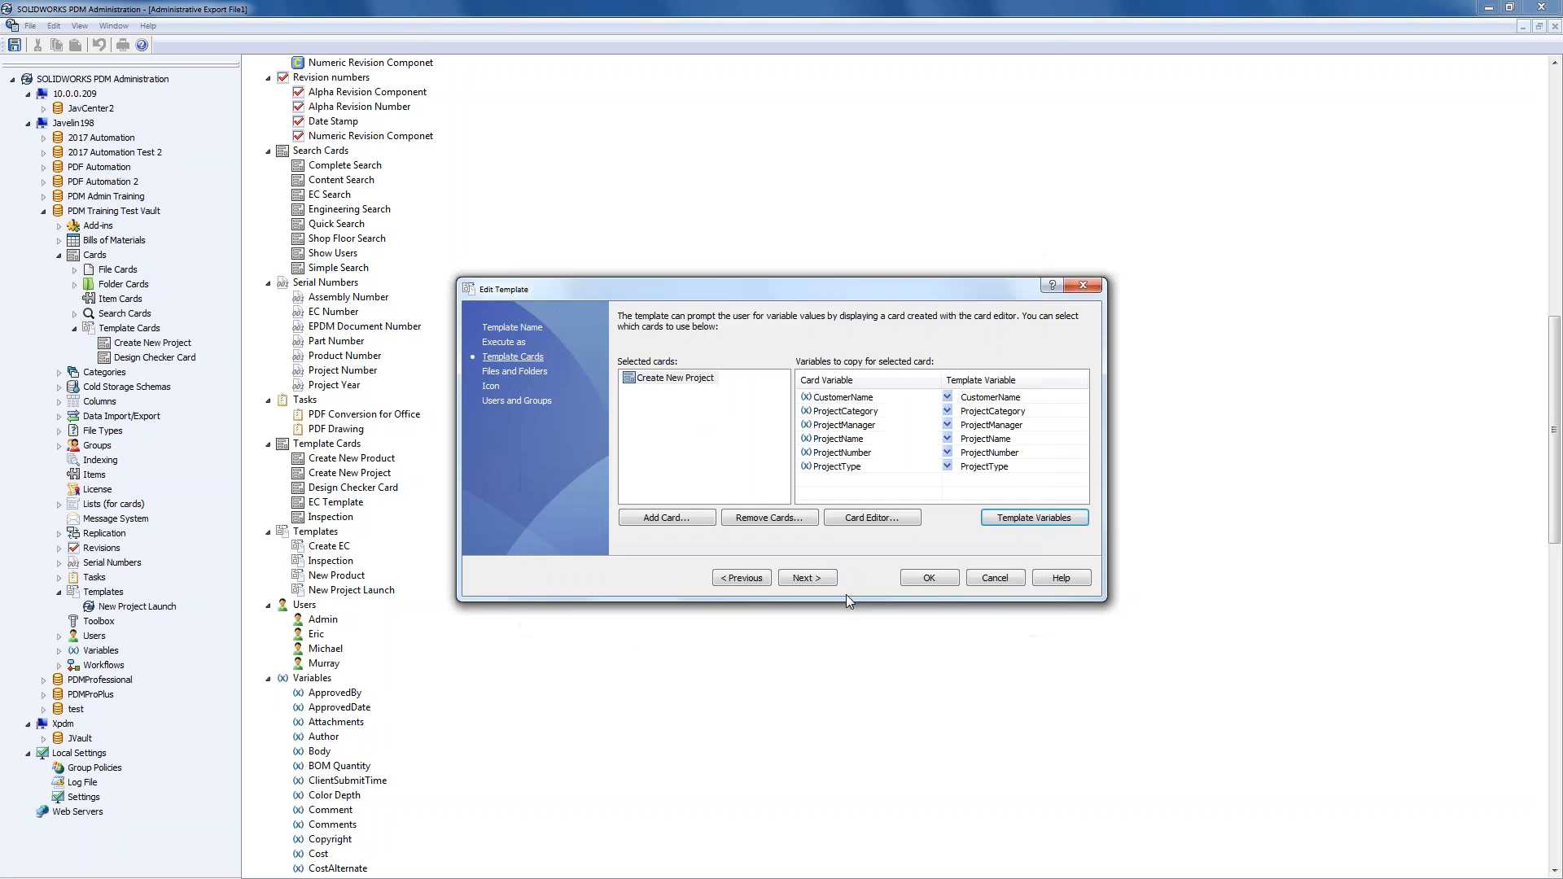
- On the Files and Folders page, rename the 2017 folder to %ProjectYear%
left_click(807, 579)
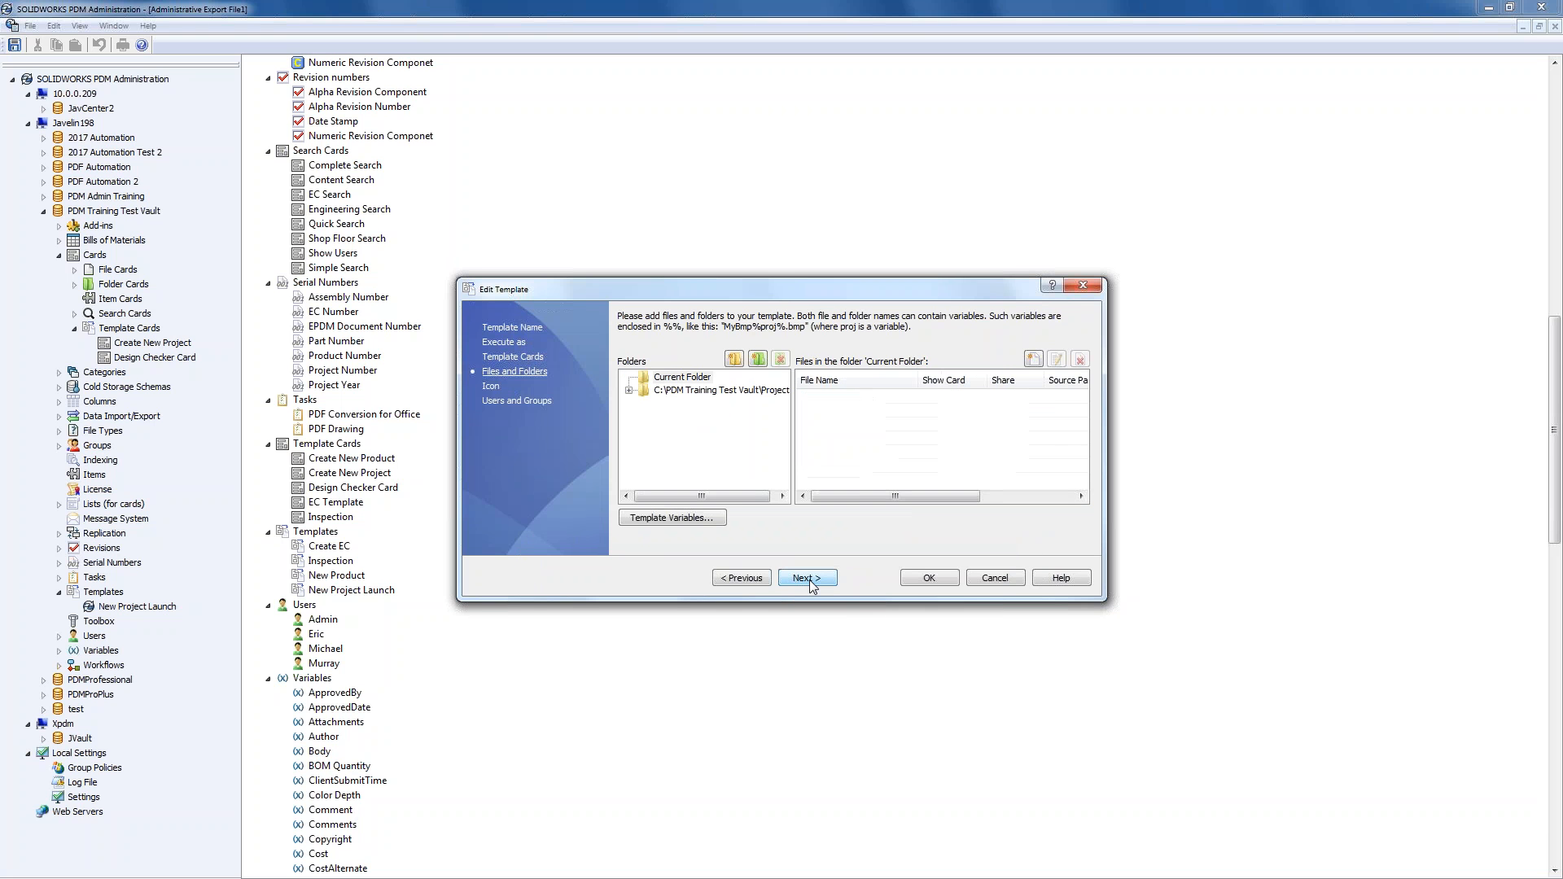
left_click(628, 390)
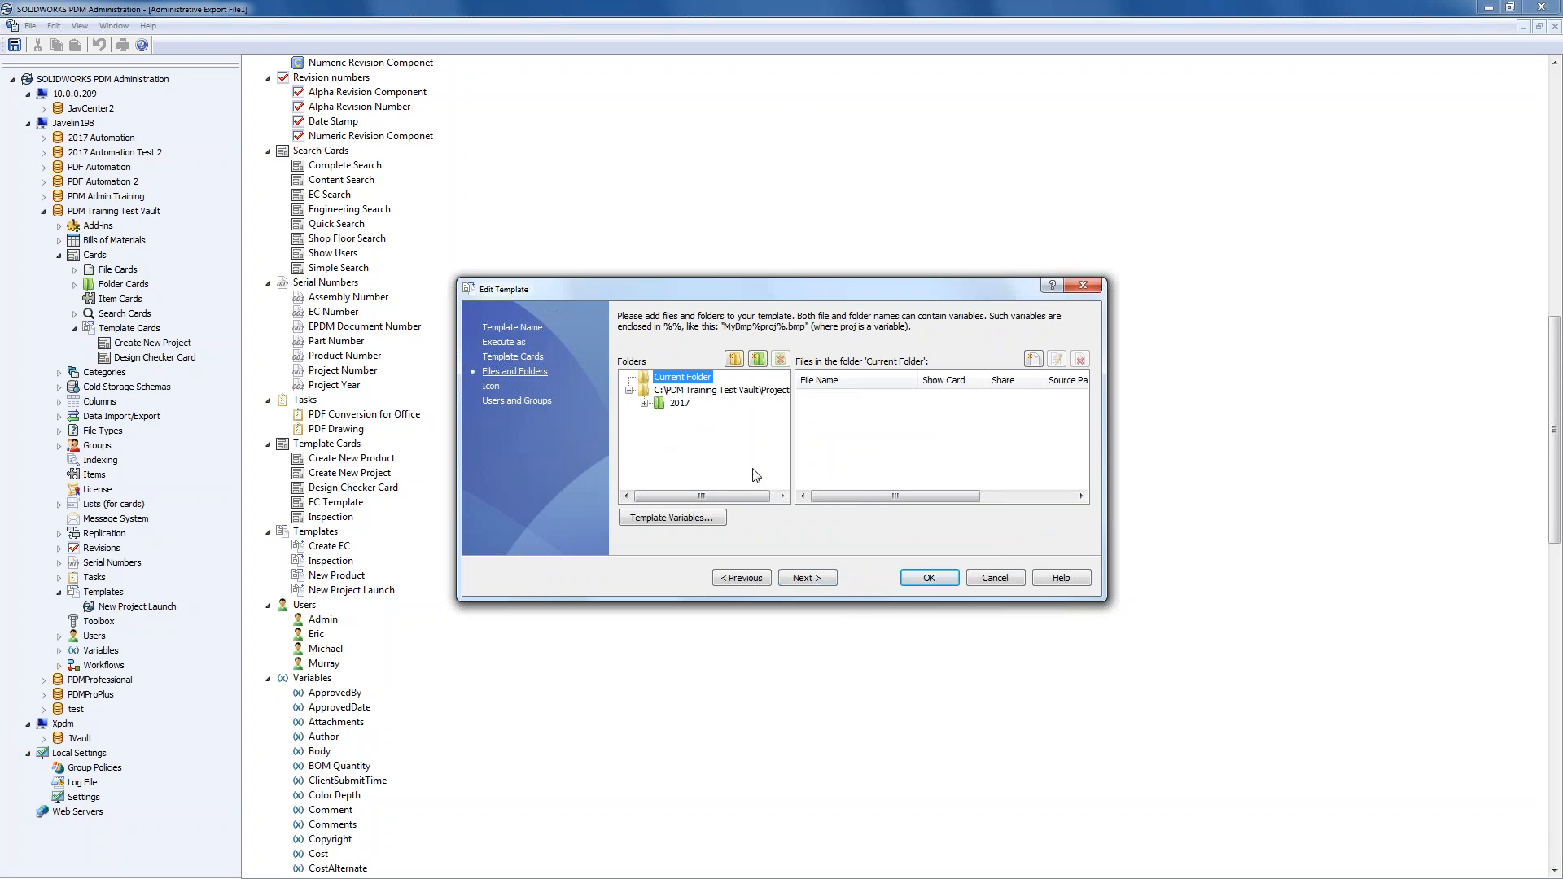
left_click_drag(972, 288, 968, 283)
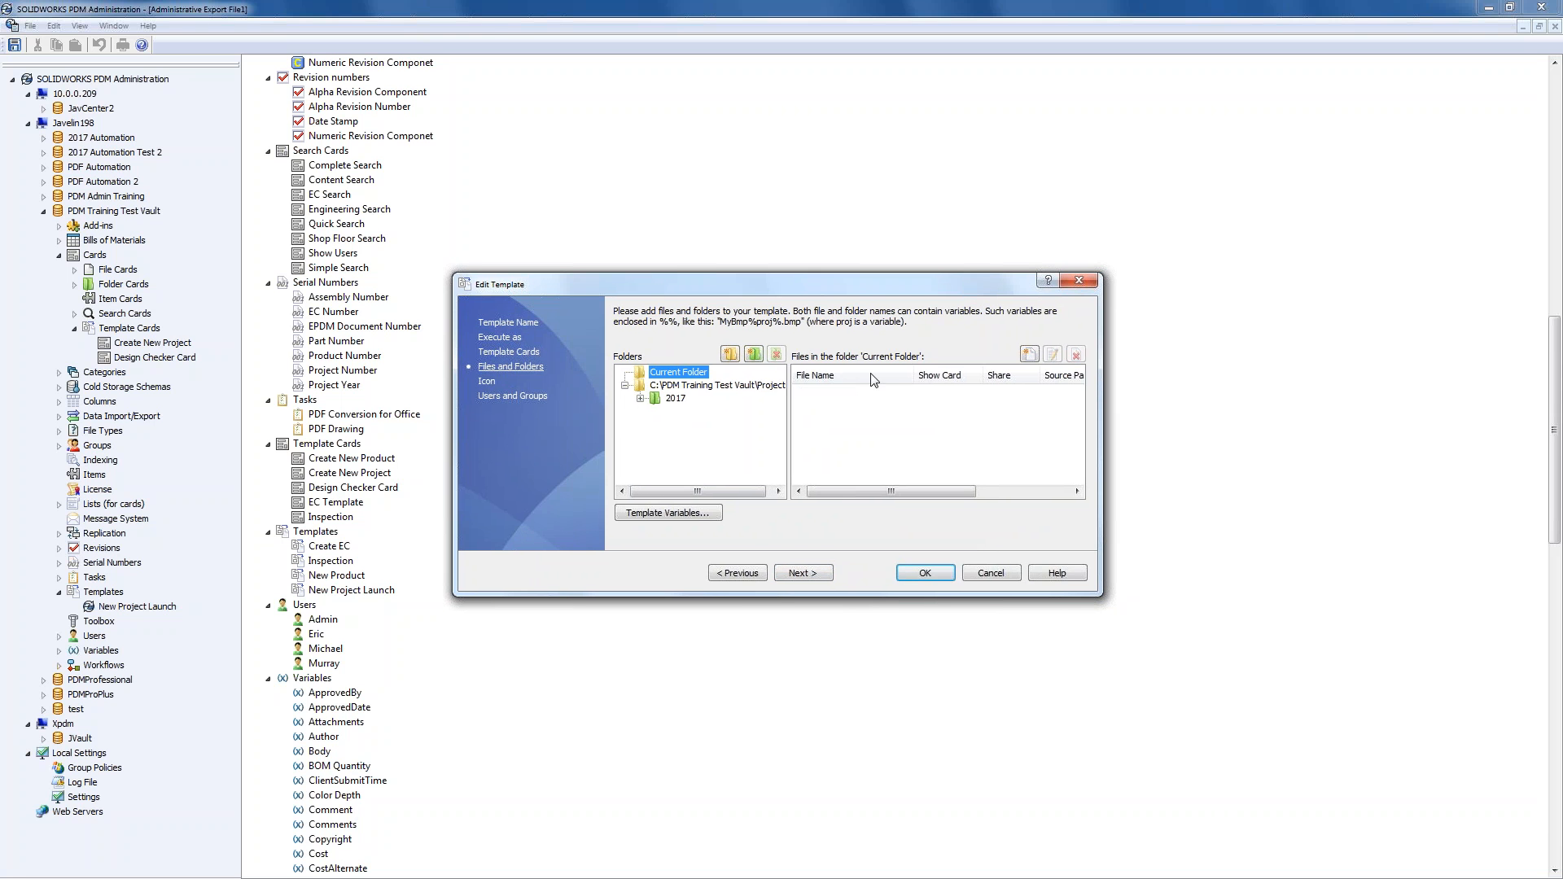
left_click(640, 399)
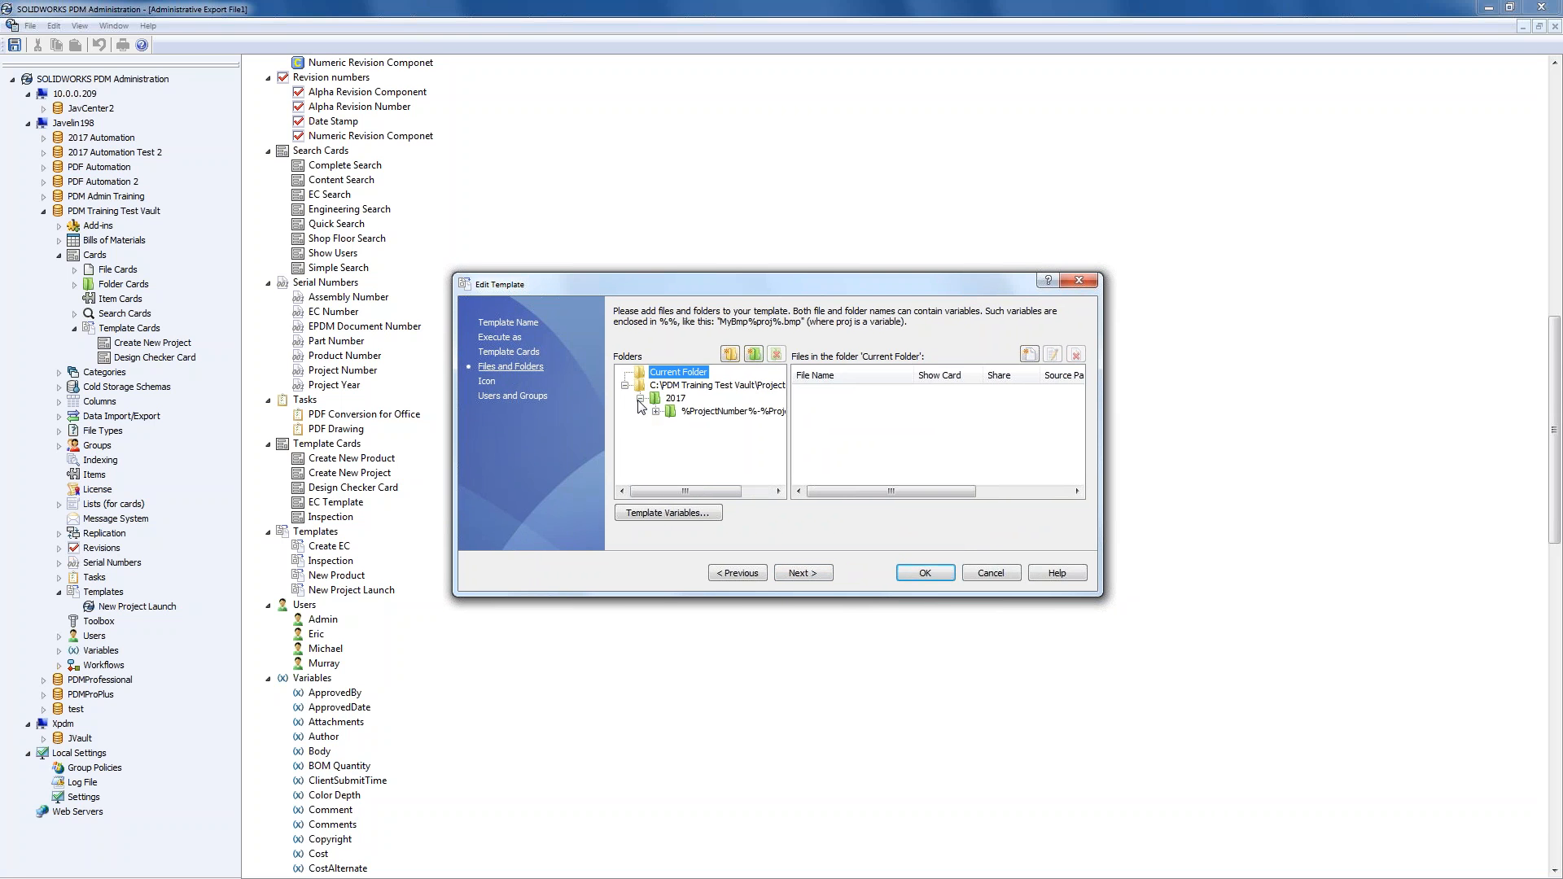
left_click(678, 399)
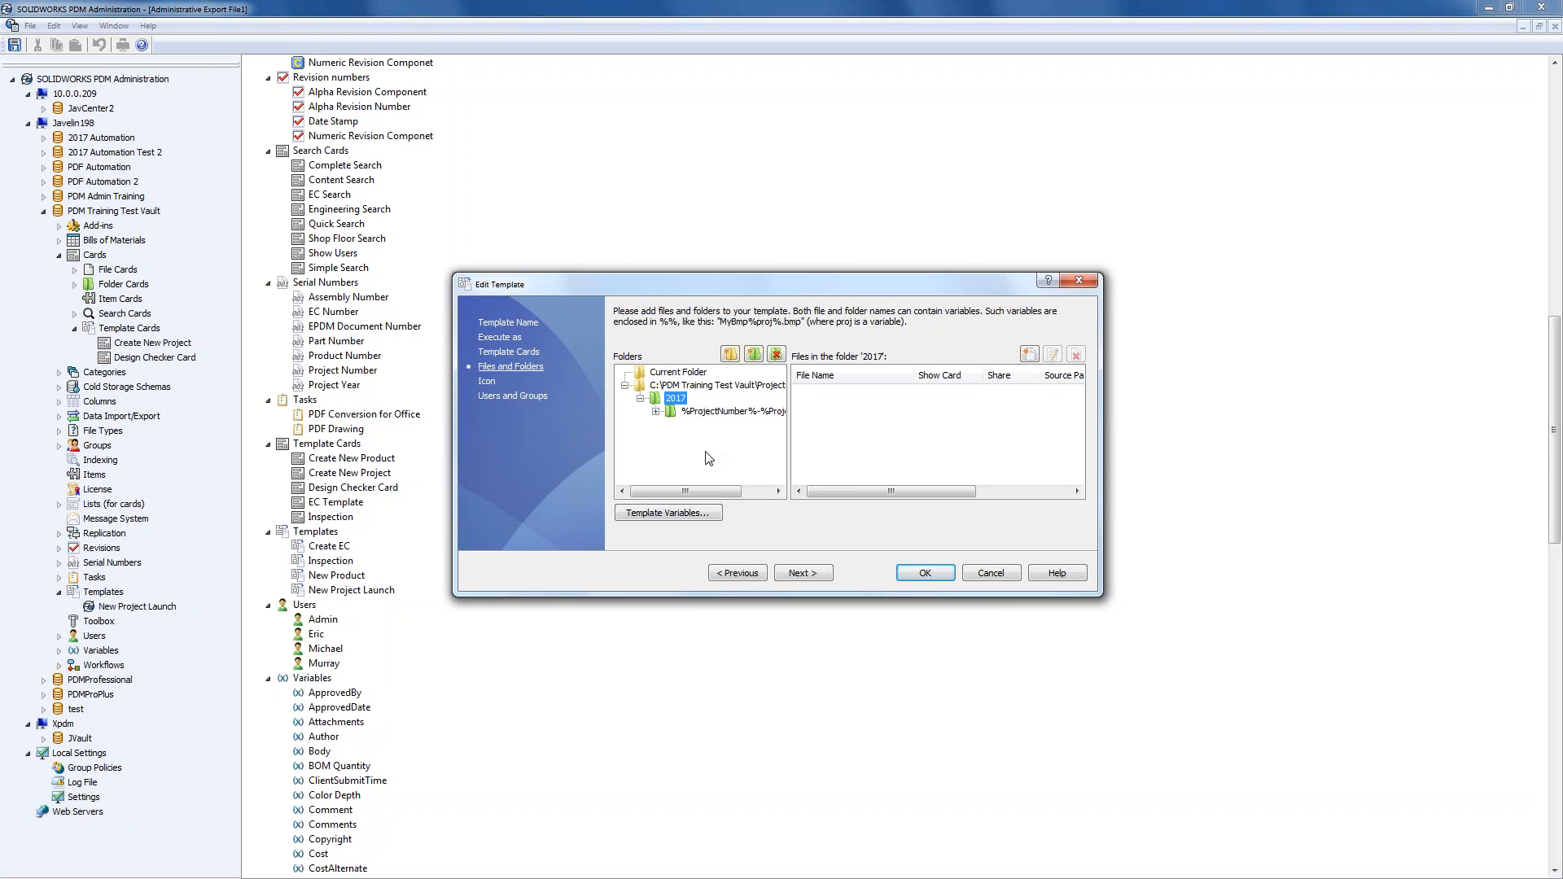
left_click(677, 398)
type("%ProjectYear%")
- Commit the %ProjectYear% folder name, then review the Correspondence, Documentation and ECAD folder contents
left_click(707, 473)
left_click(706, 414)
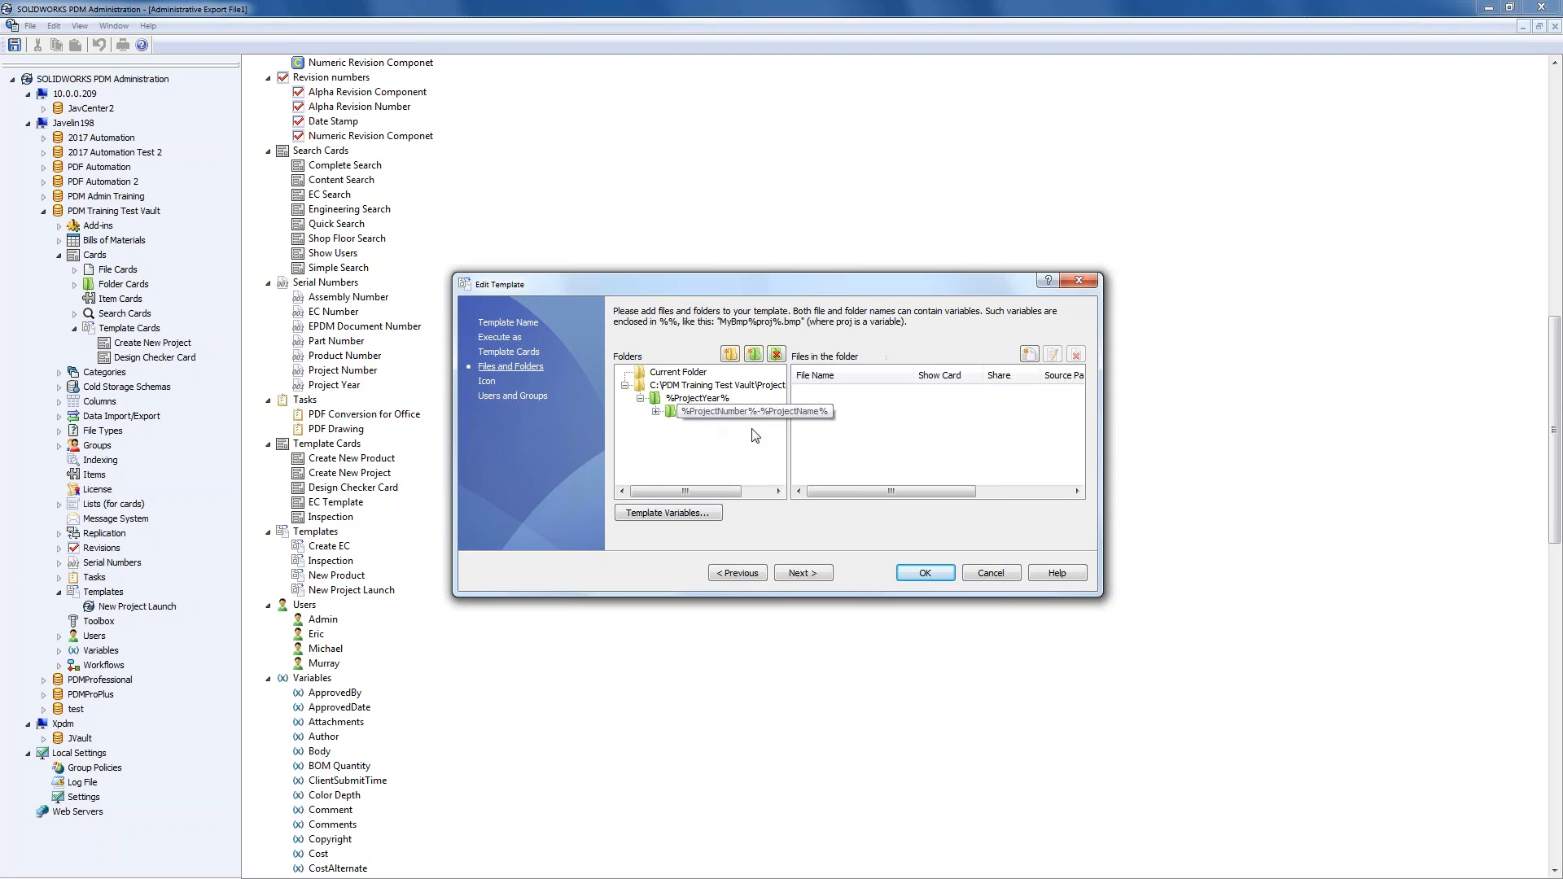
left_click_drag(727, 491, 748, 492)
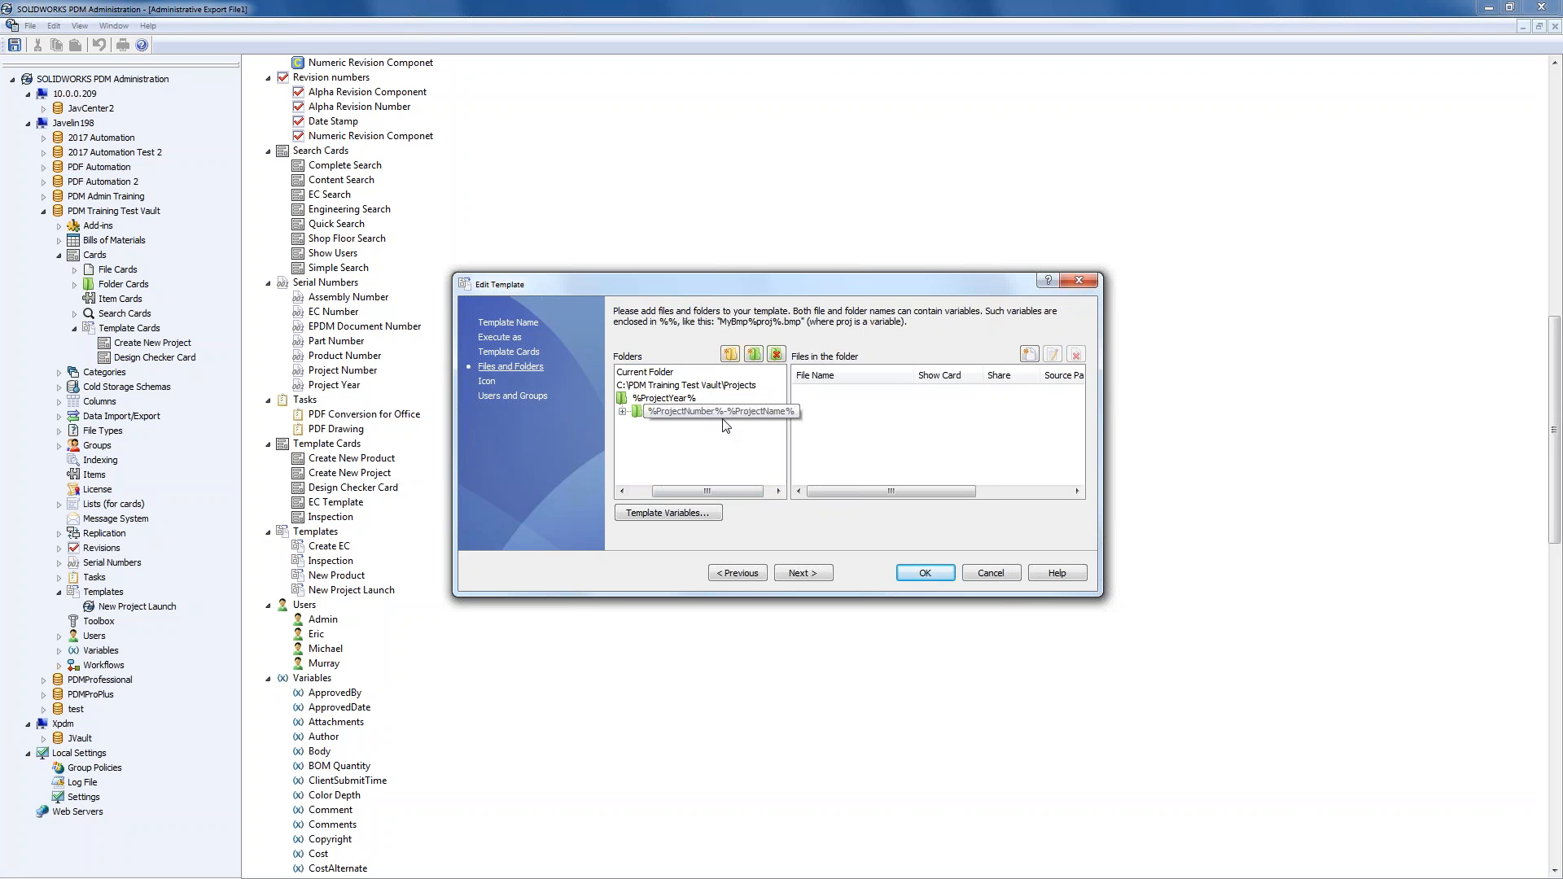
left_click(622, 412)
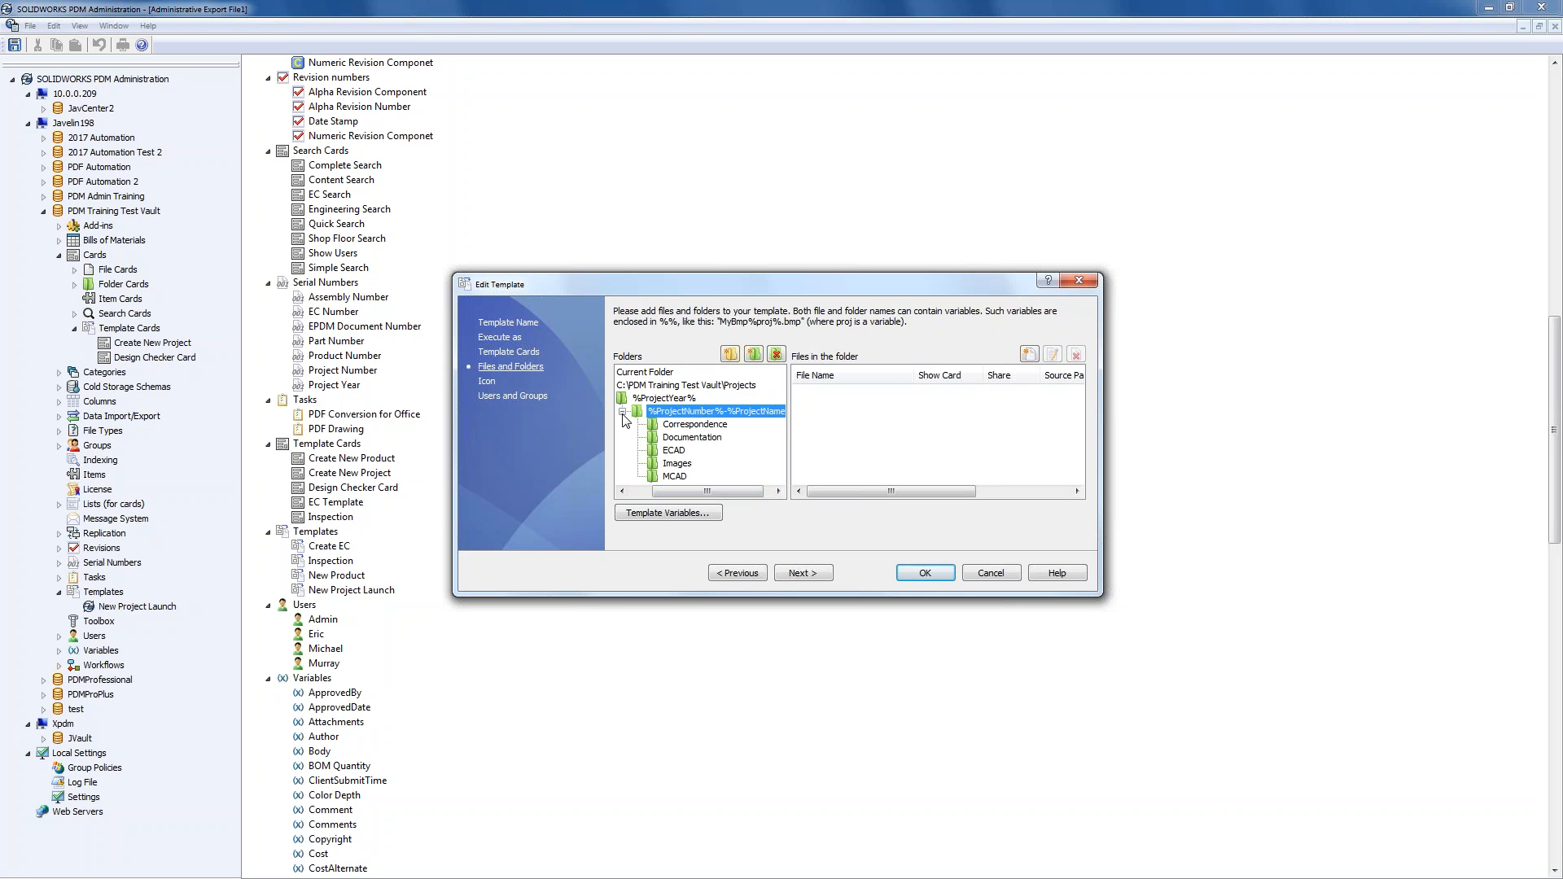
left_click(675, 440)
left_click(683, 426)
left_click(680, 439)
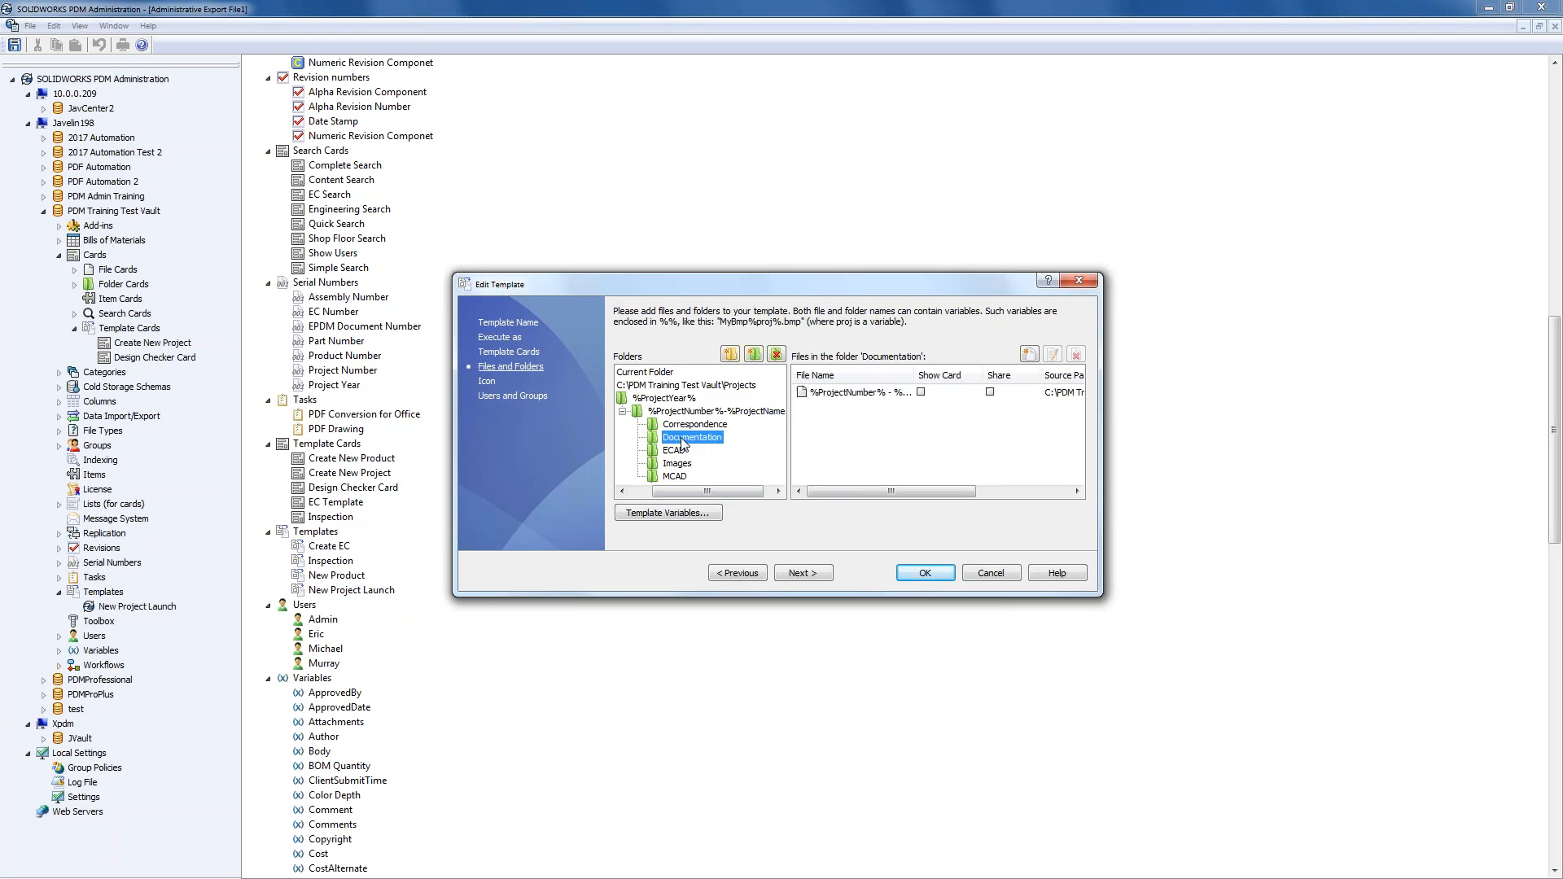
left_click(674, 452)
left_click(684, 440)
- Delete the %ProjectNumber% - %ProjectName% file from the Documentation folder, leaving it empty
left_click_drag(914, 376, 976, 382)
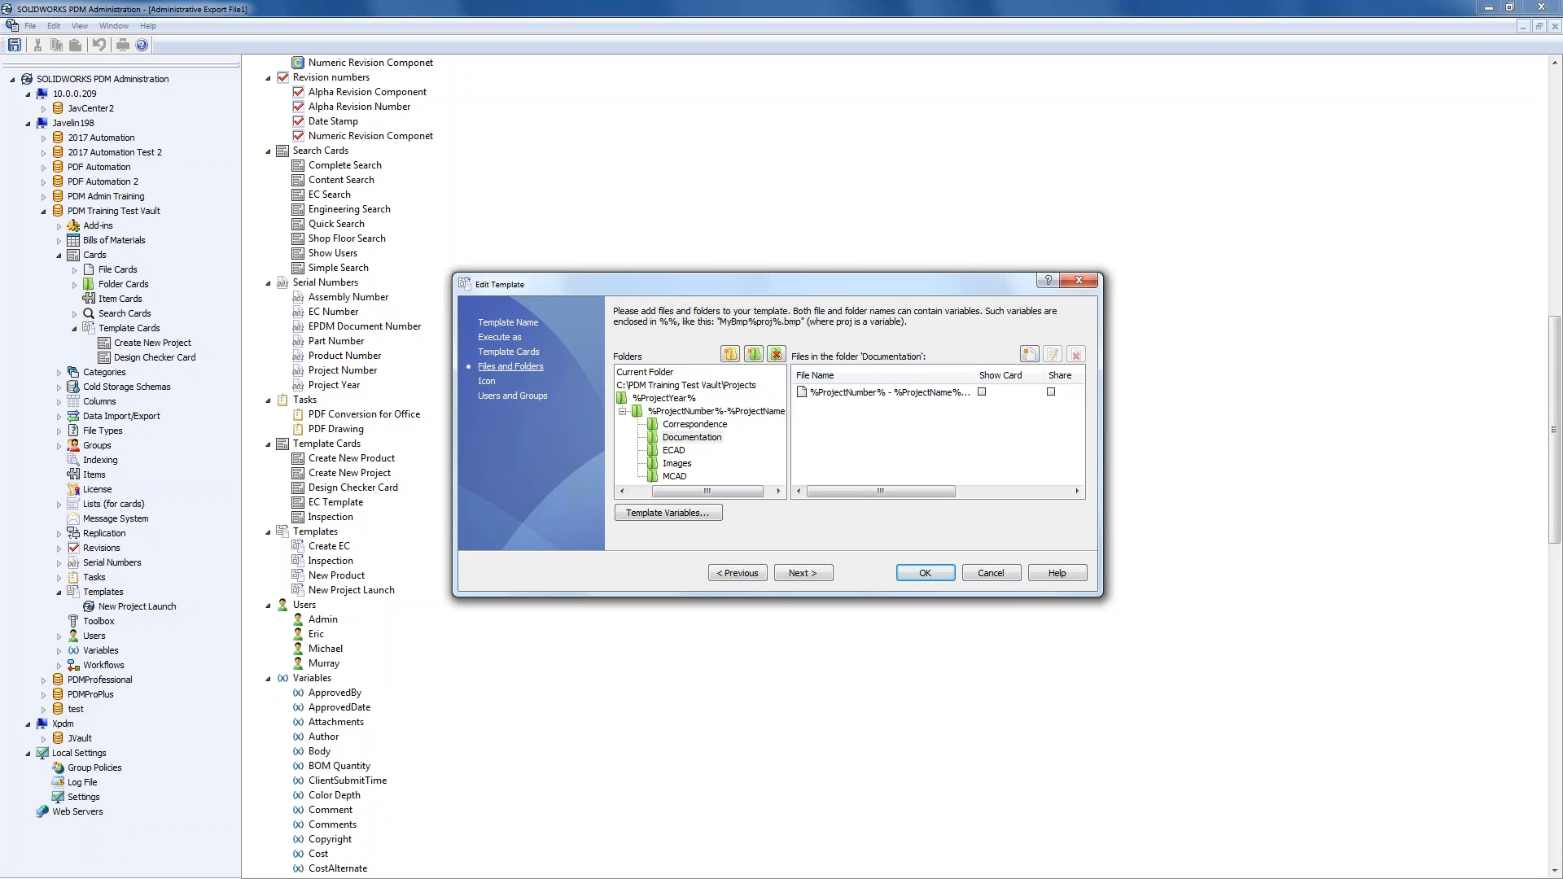
left_click(848, 397)
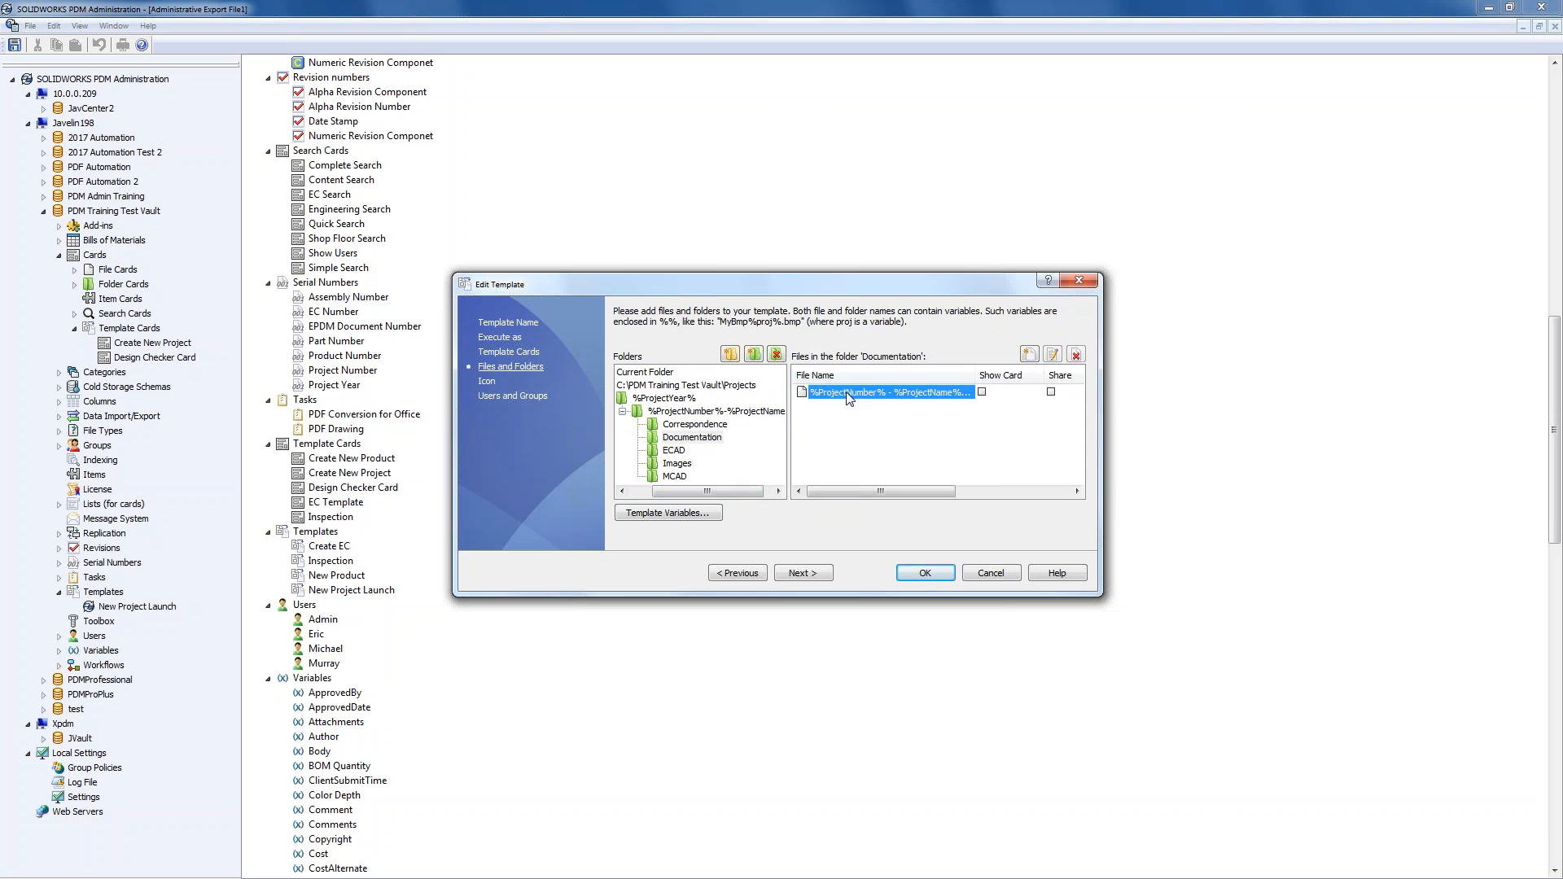
left_click(1076, 355)
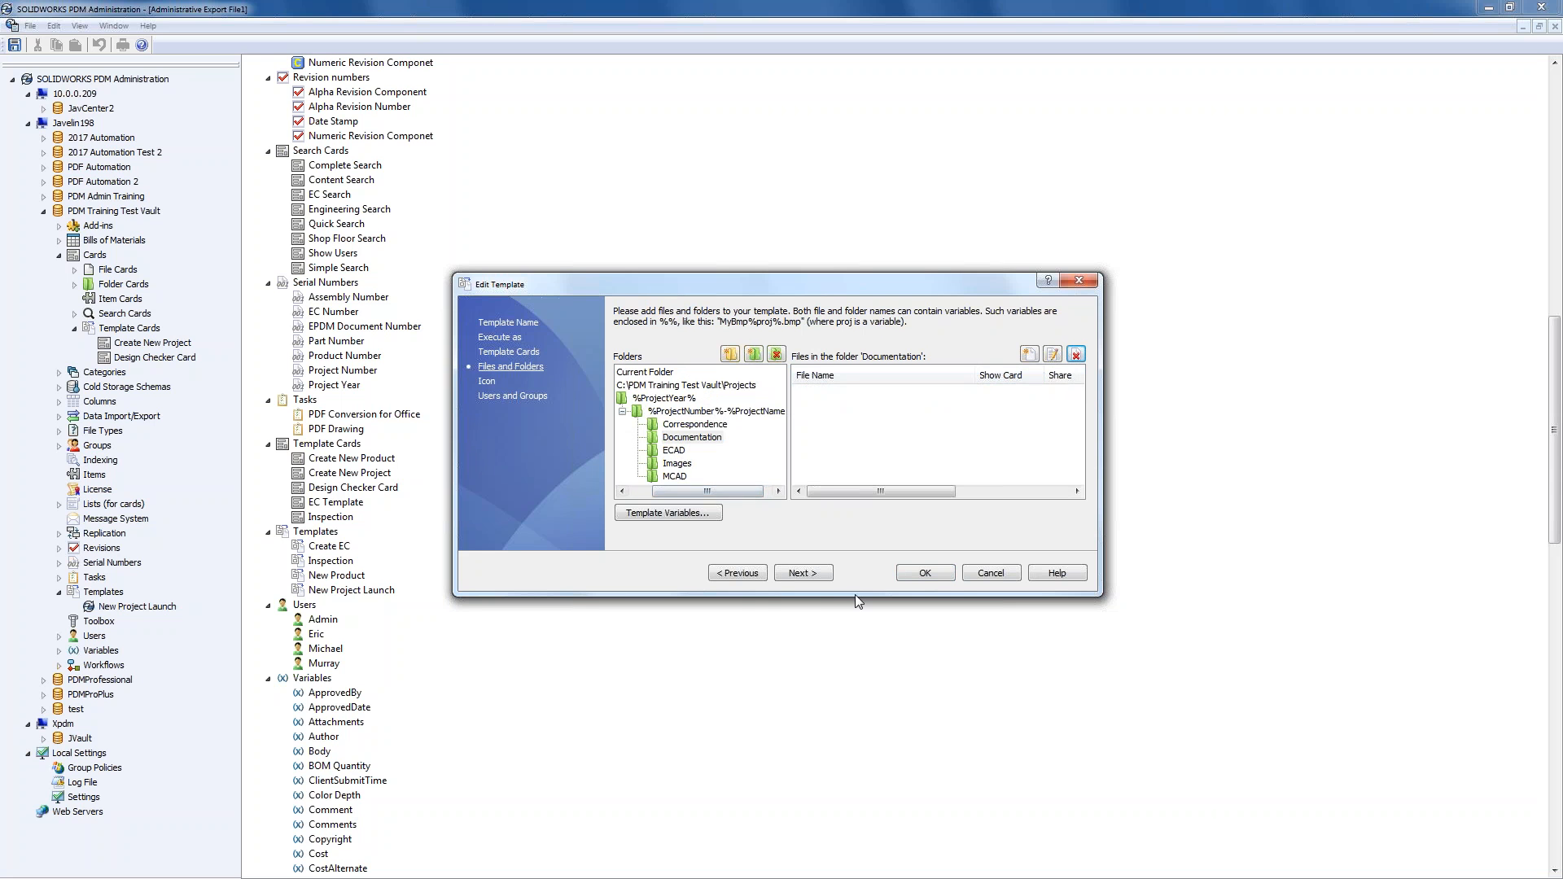
left_click(800, 573)
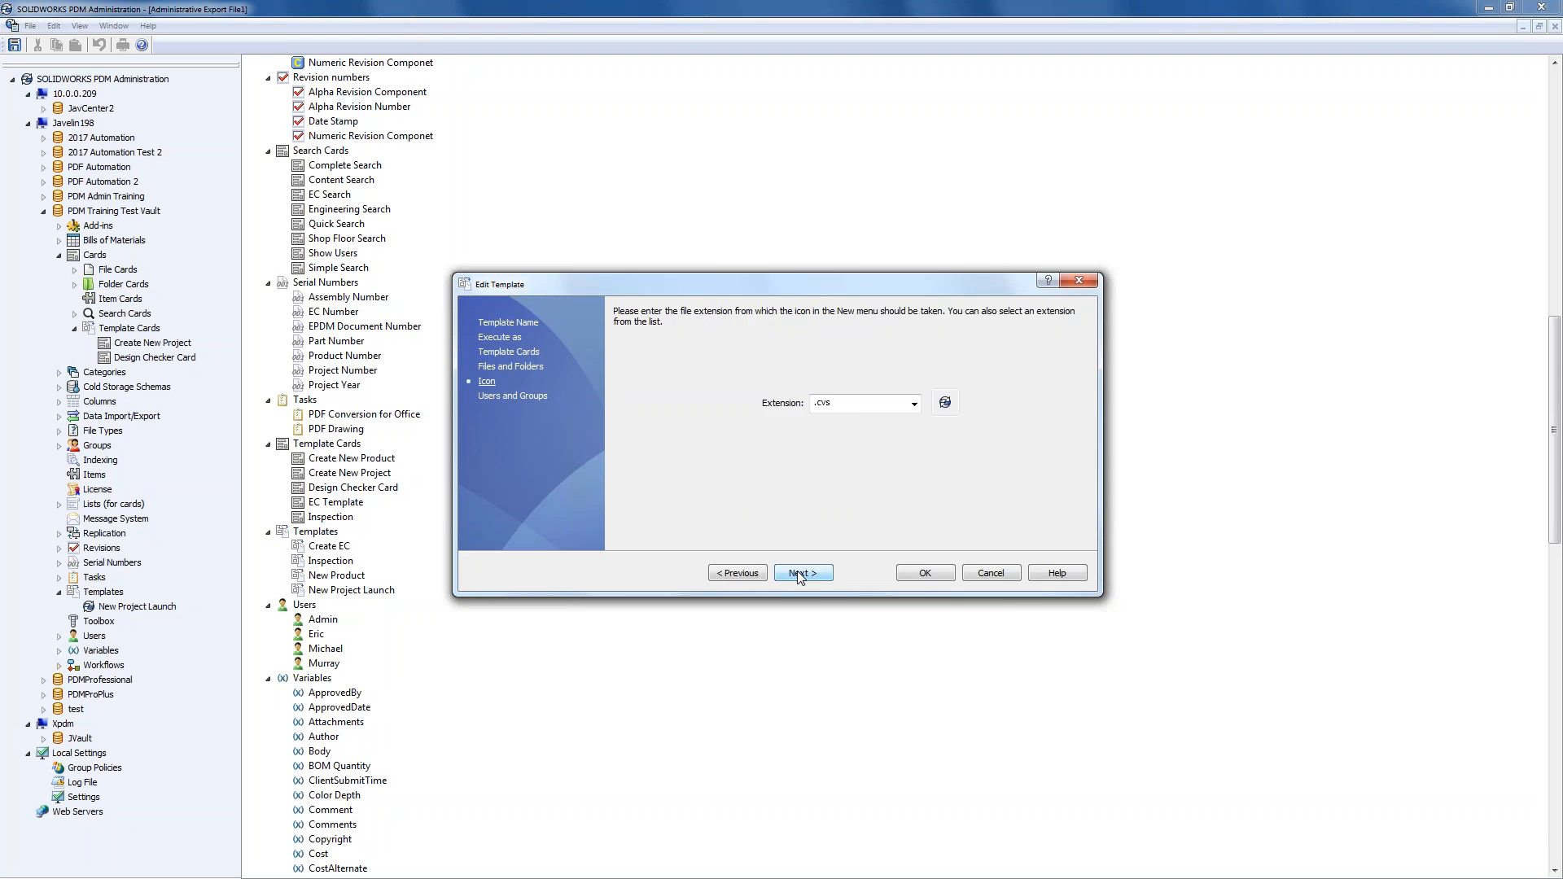
- Grant the Admin user and the second listed user template access, save the template, and minimize the tool
left_click(800, 574)
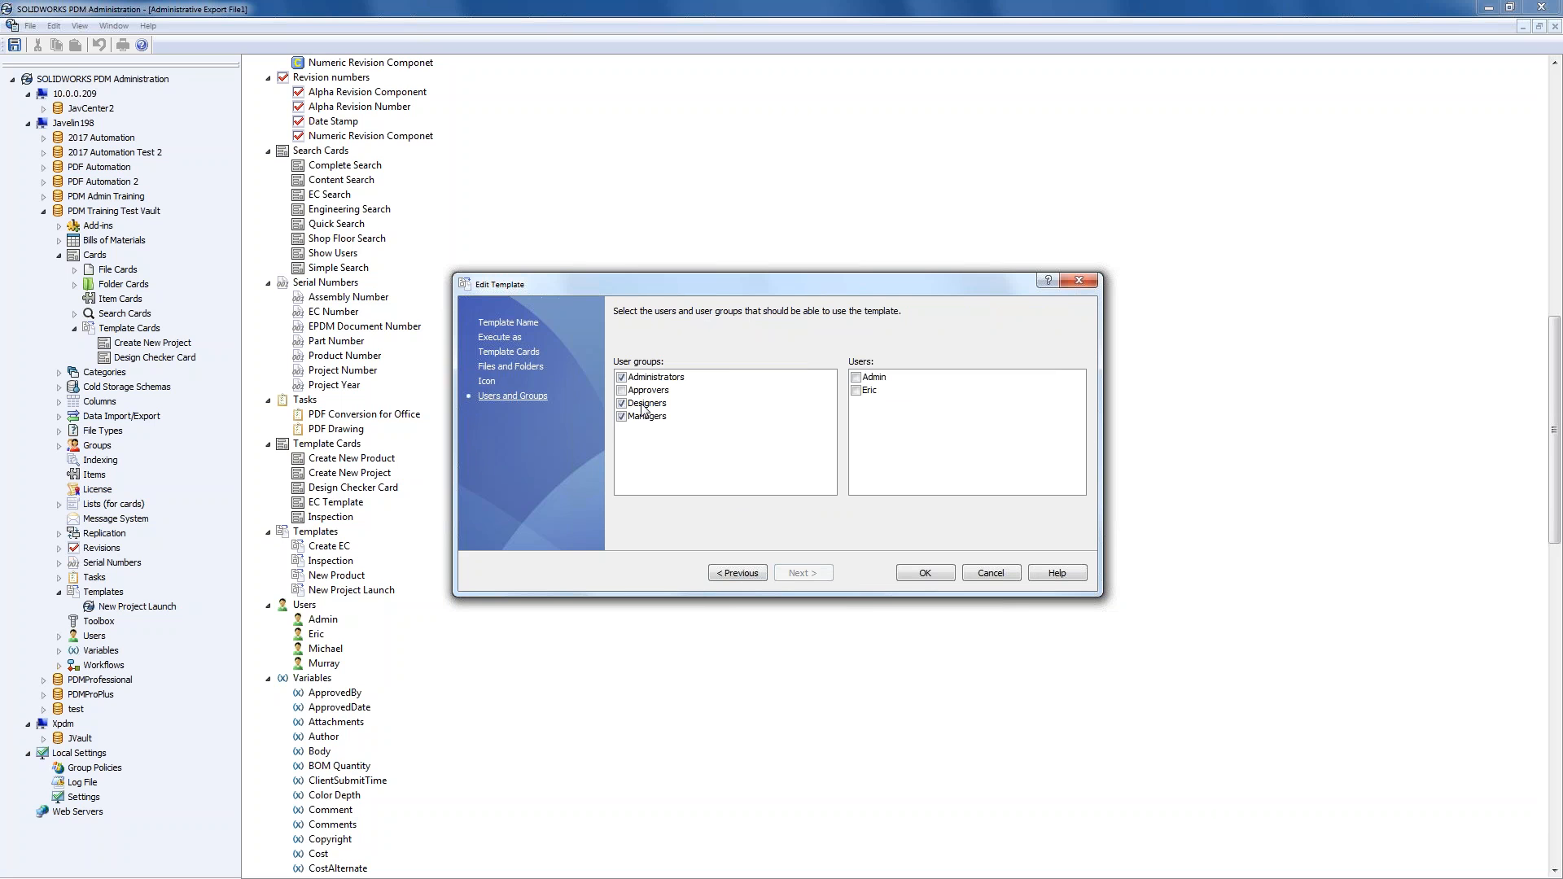
left_click(856, 390)
left_click(856, 377)
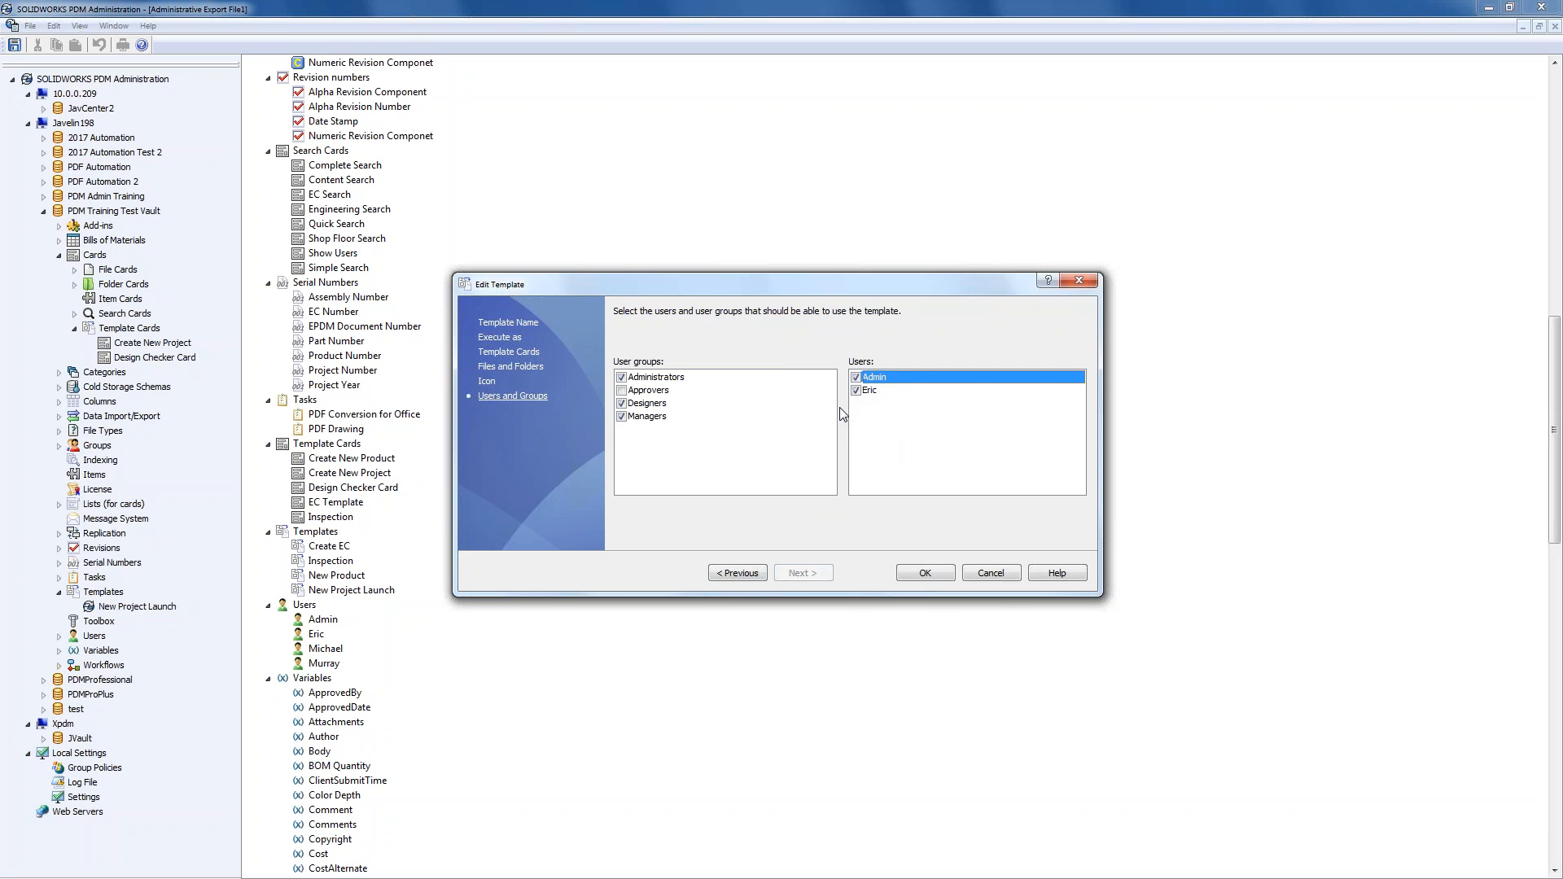
left_click(924, 573)
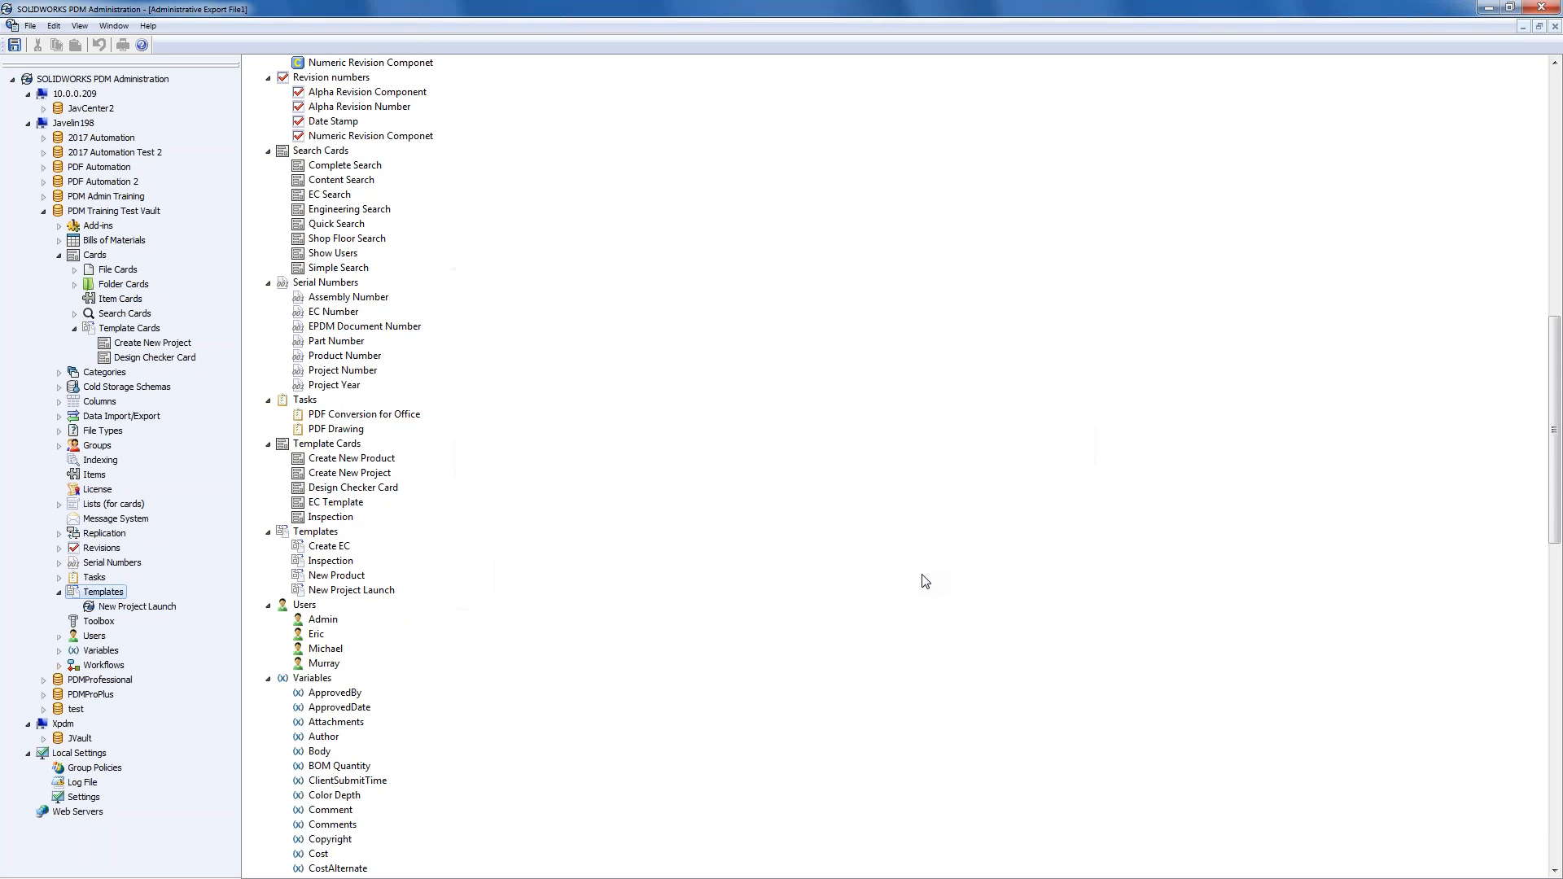
left_click(1485, 8)
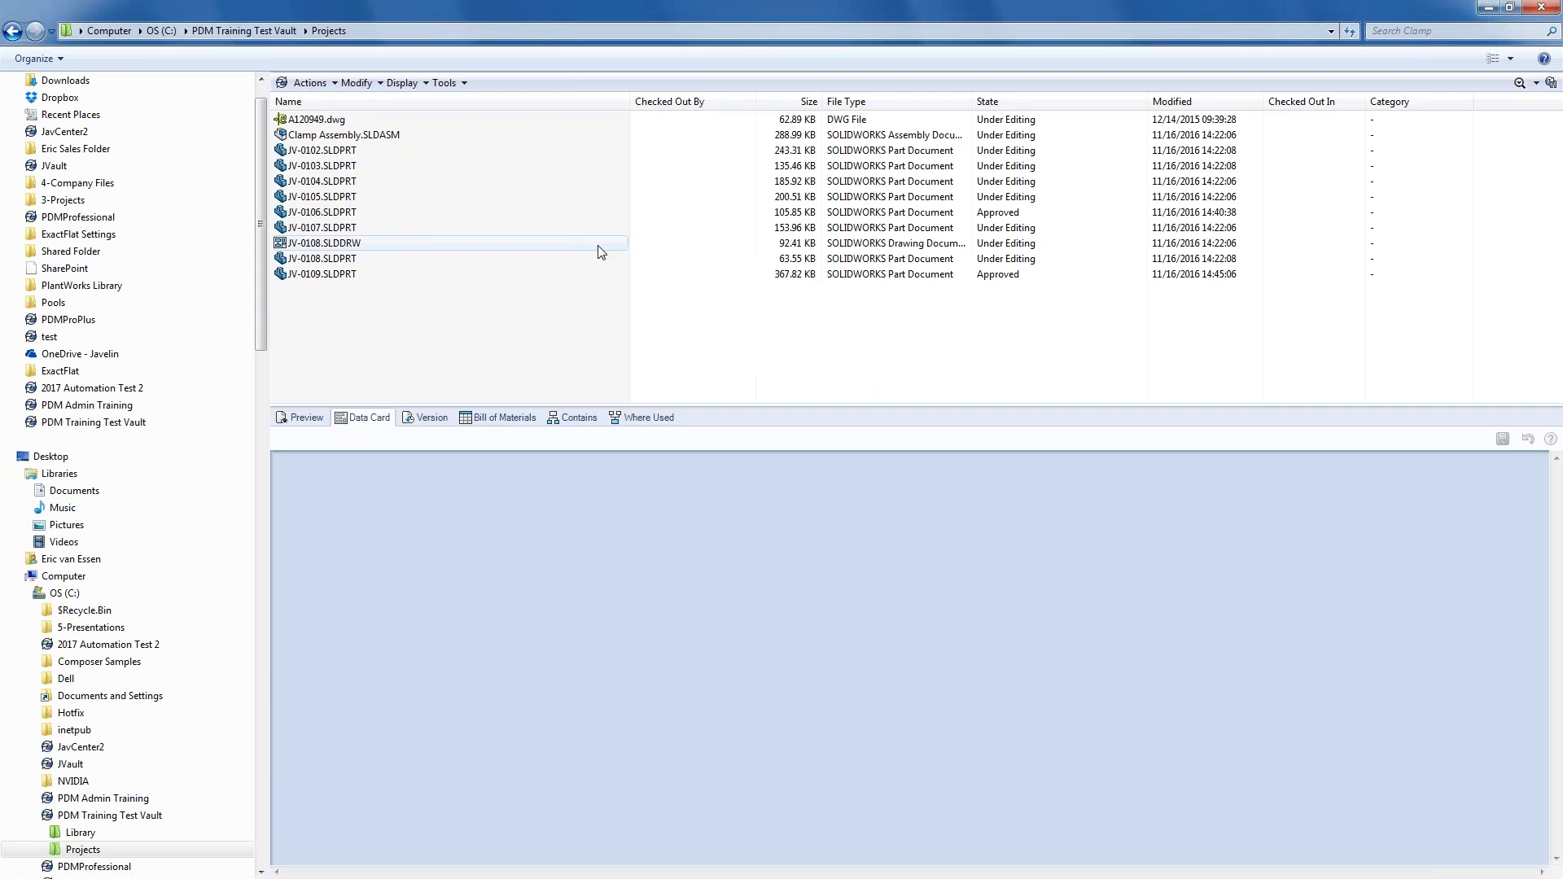
- Start a New Project Launch in Projects and name the project 'Sample Project'
right_click(384, 360)
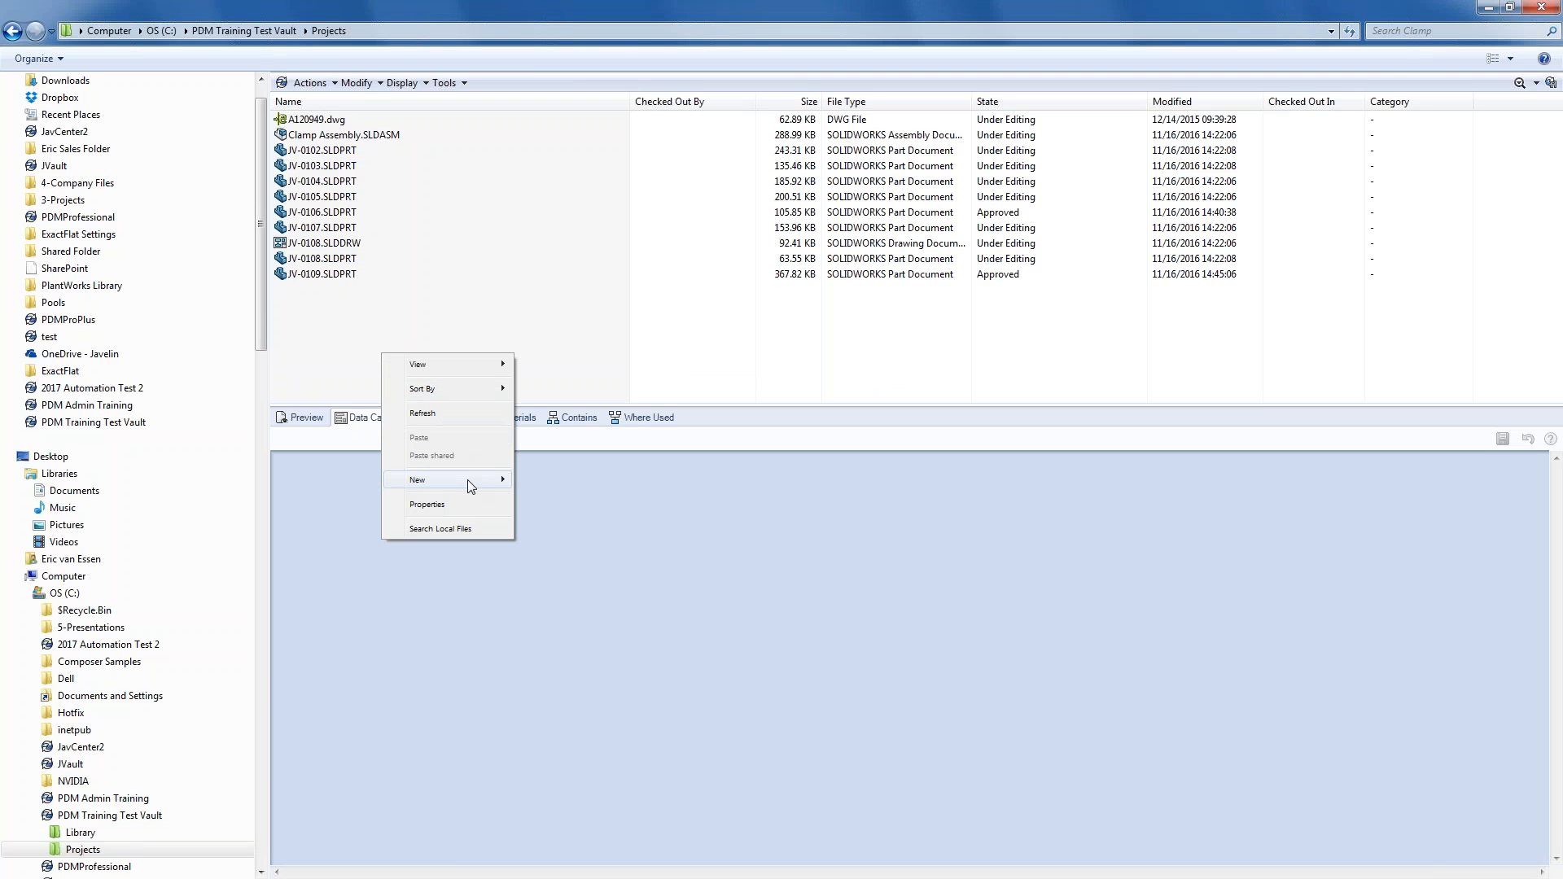
mouse_move(470, 486)
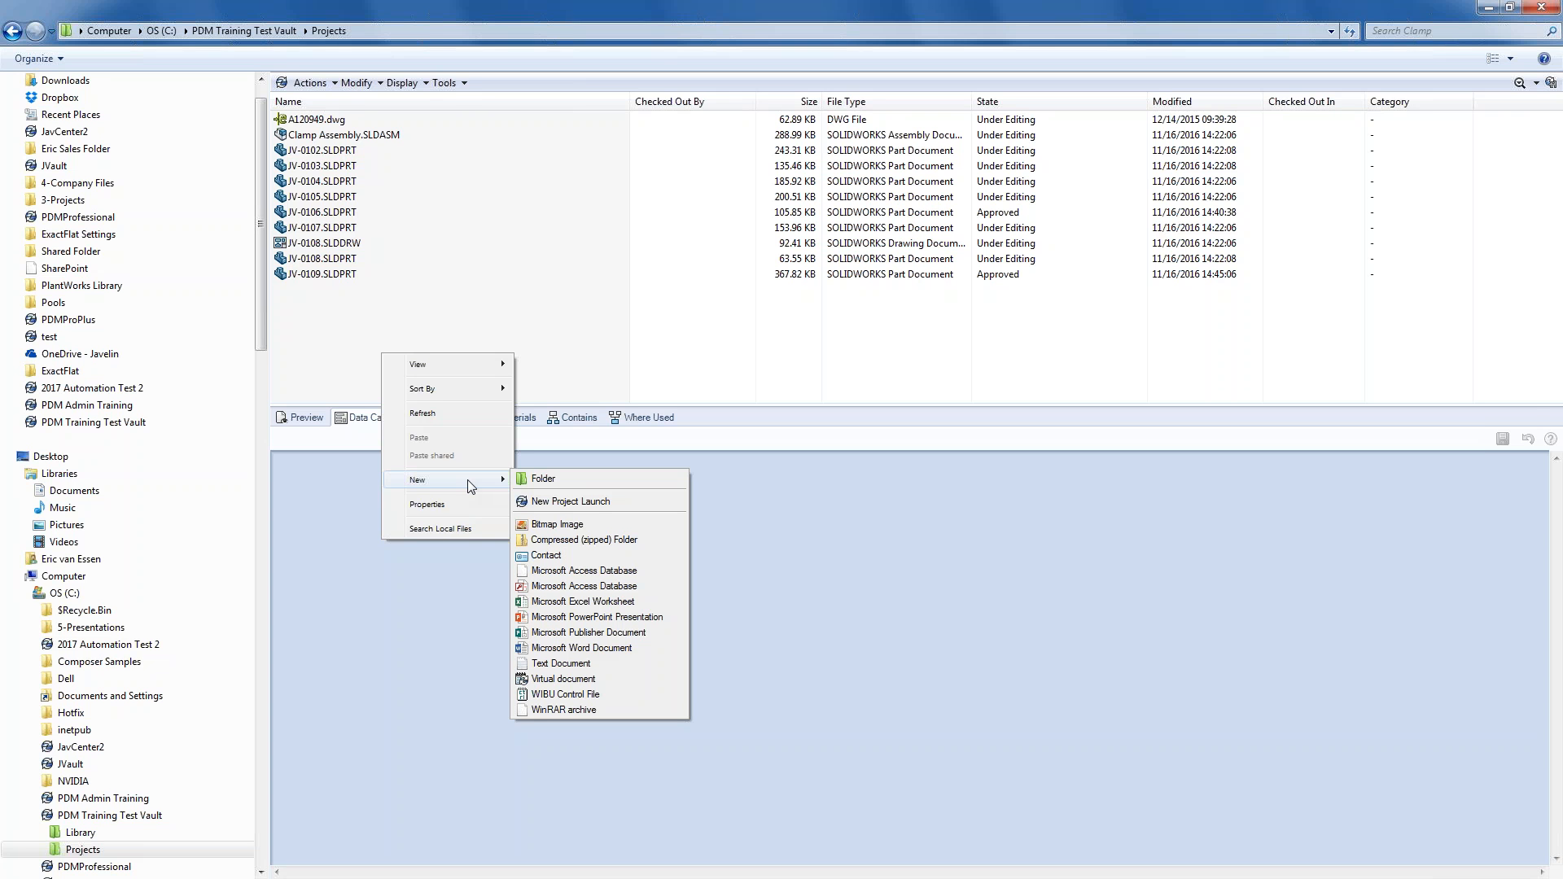
left_click(599, 502)
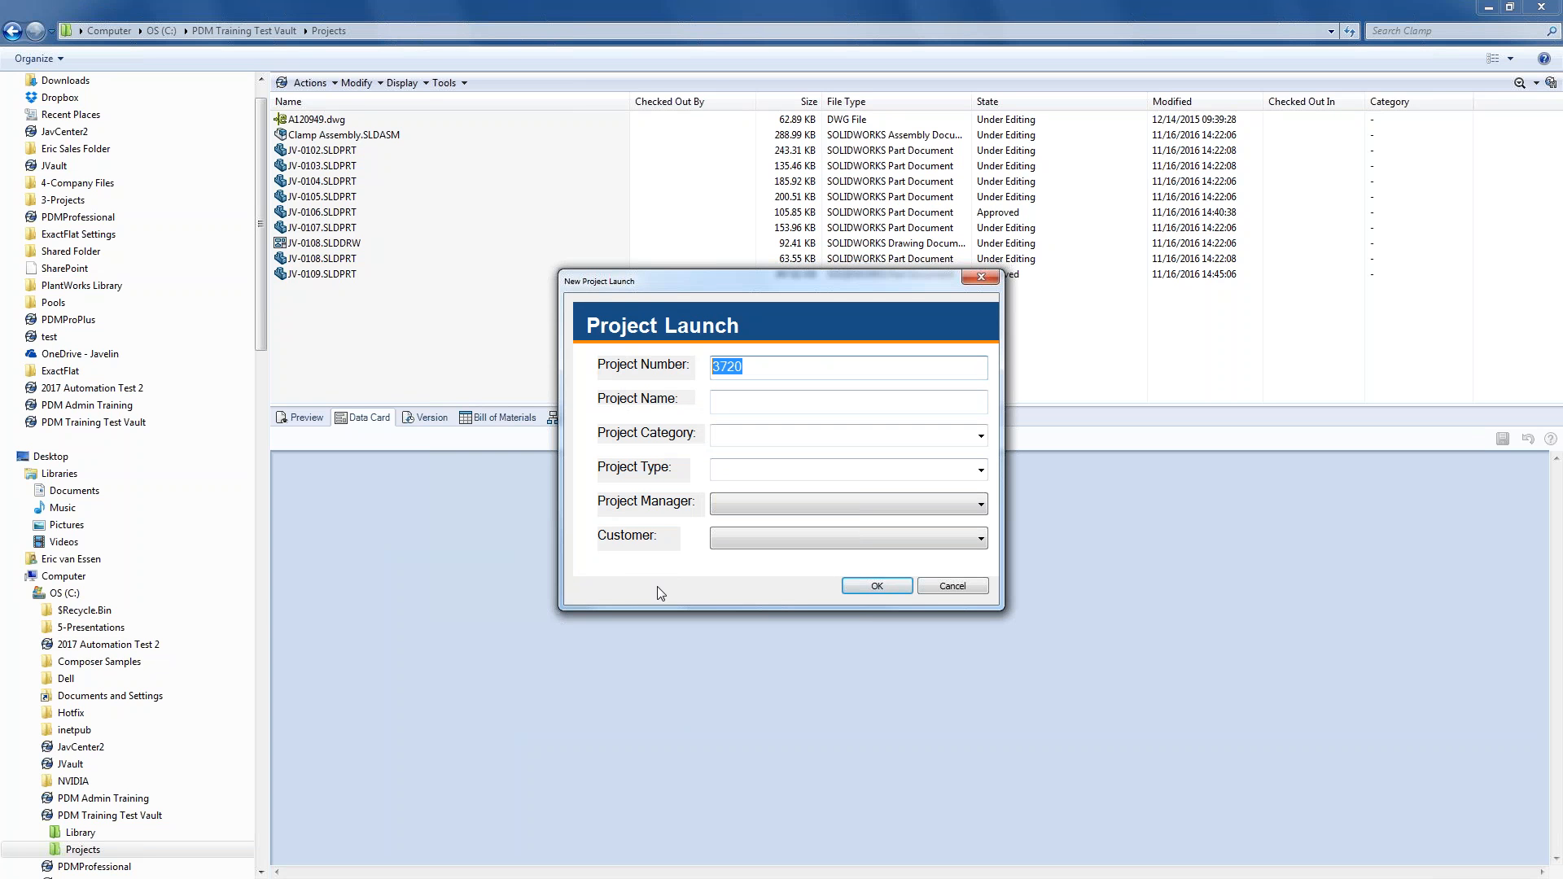
left_click(756, 406)
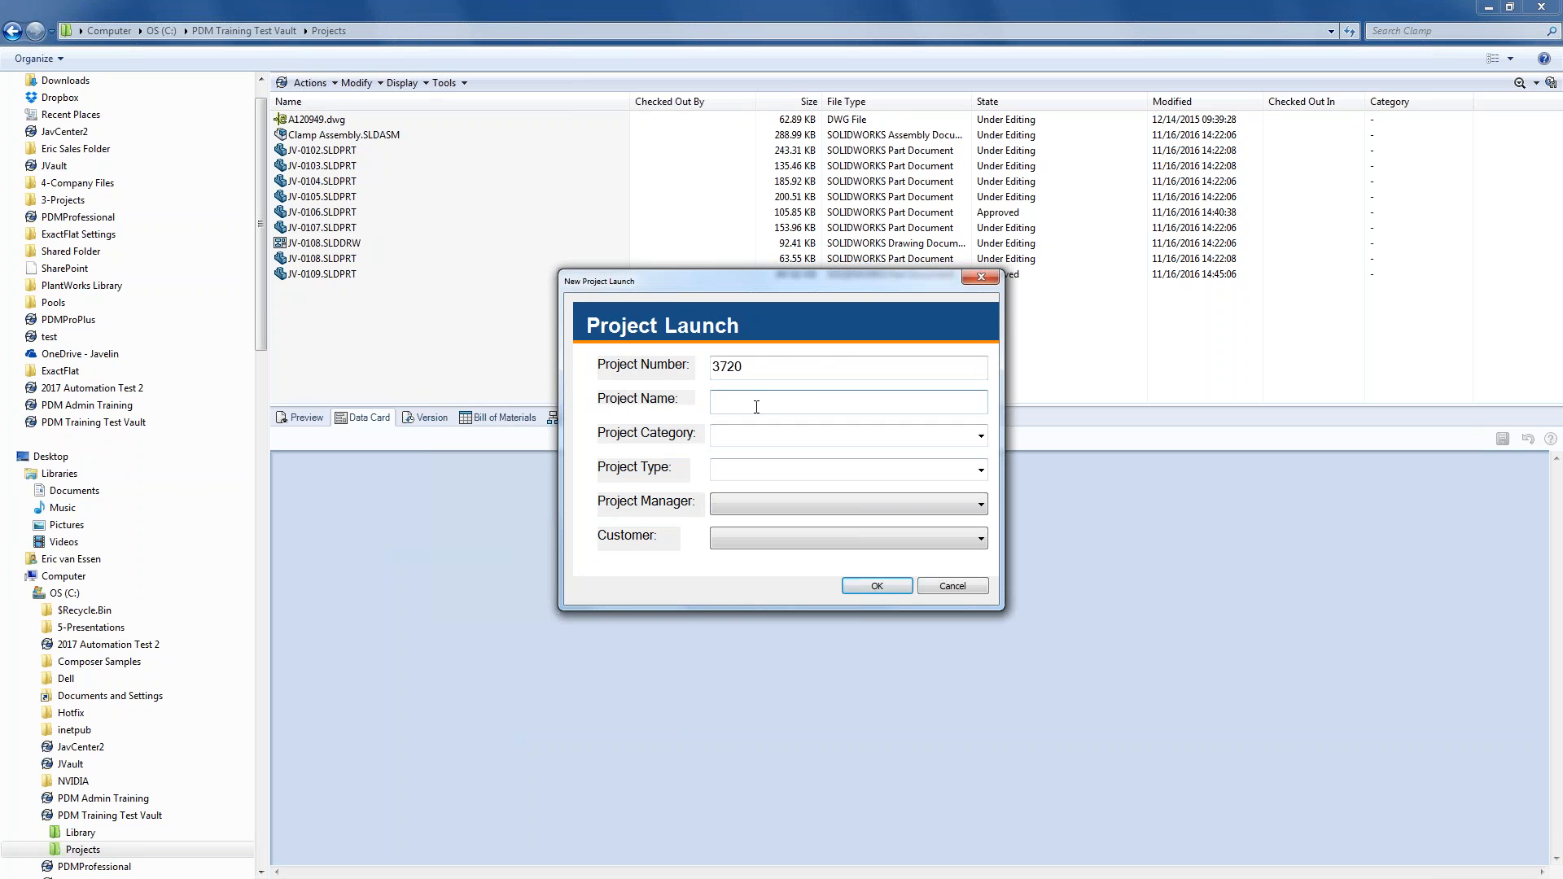
type("Sample Project")
- Set Sample Category 1, Category 1 Type 1, the manager and customer Javelin Technologies, then create it
left_click(980, 435)
left_click(977, 456)
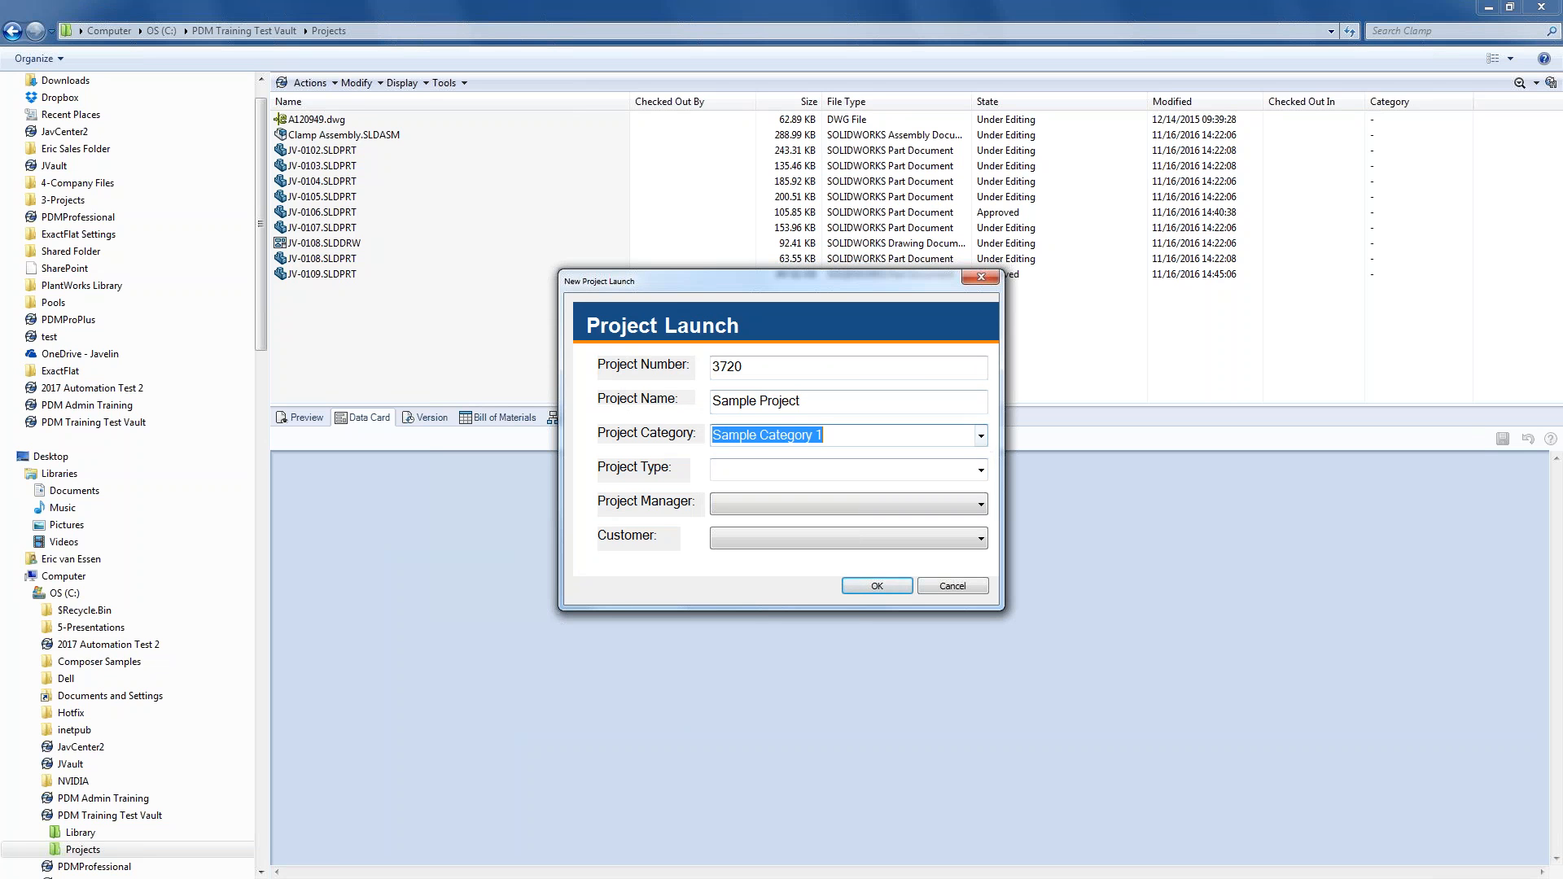
left_click(980, 471)
left_click(970, 491)
left_click(981, 505)
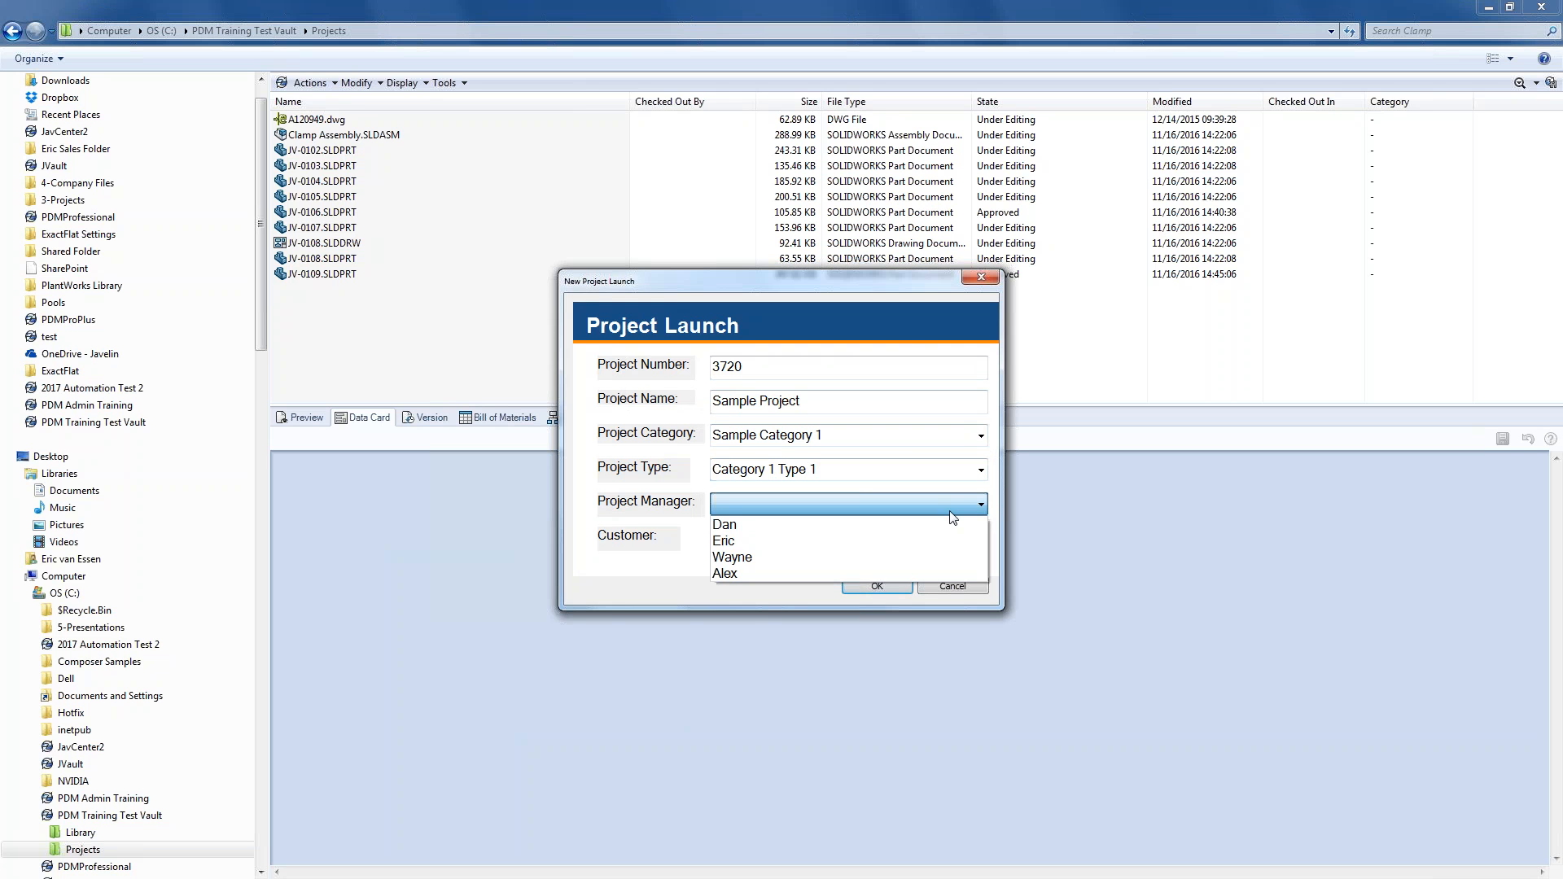
left_click(905, 539)
left_click(905, 539)
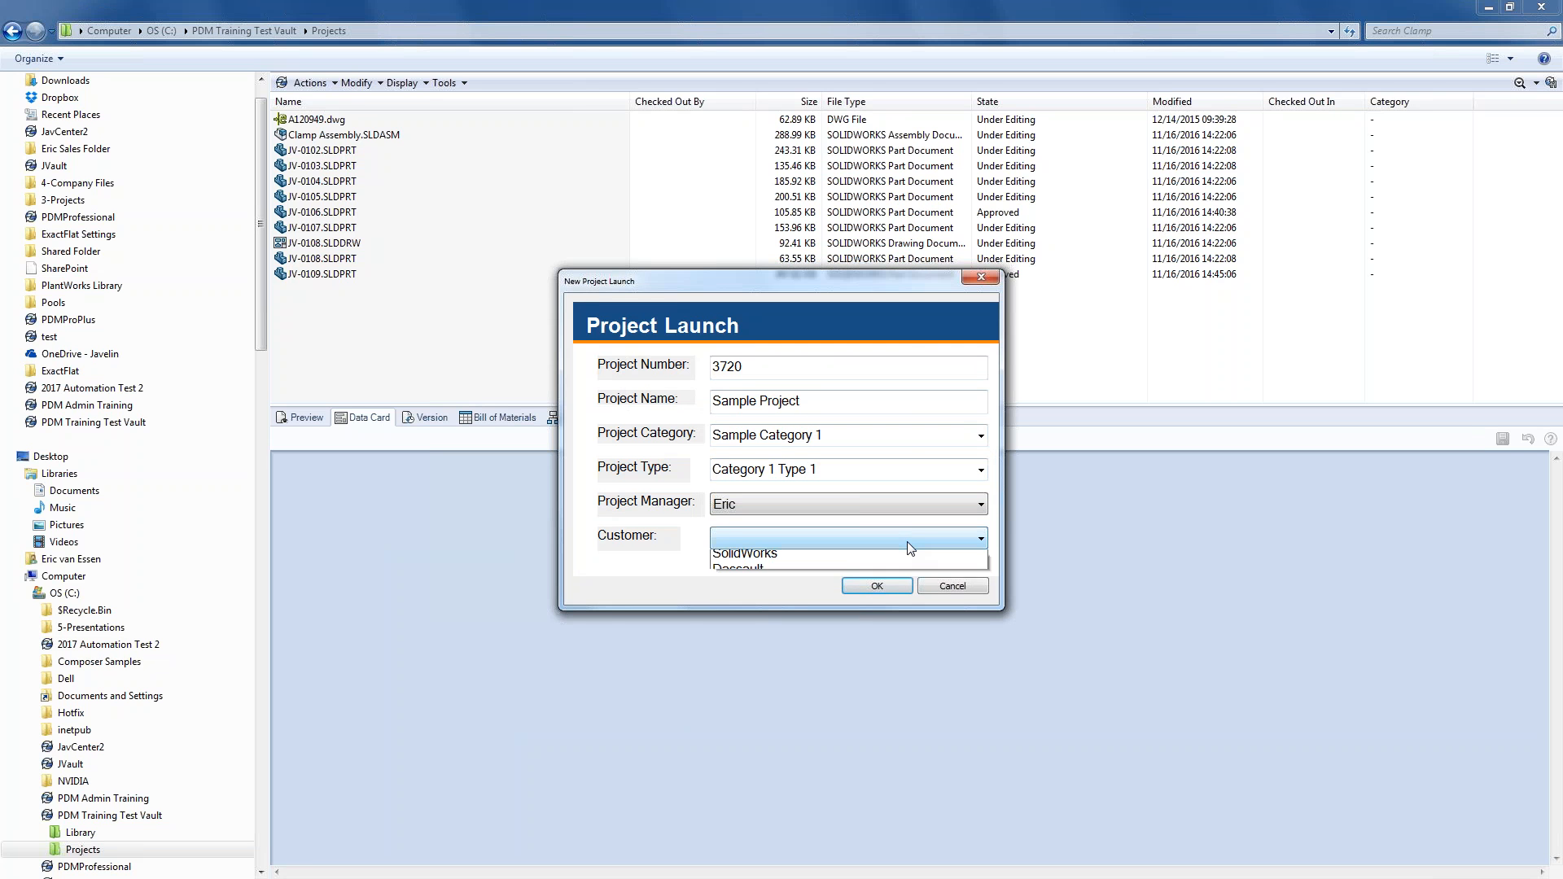
left_click(893, 559)
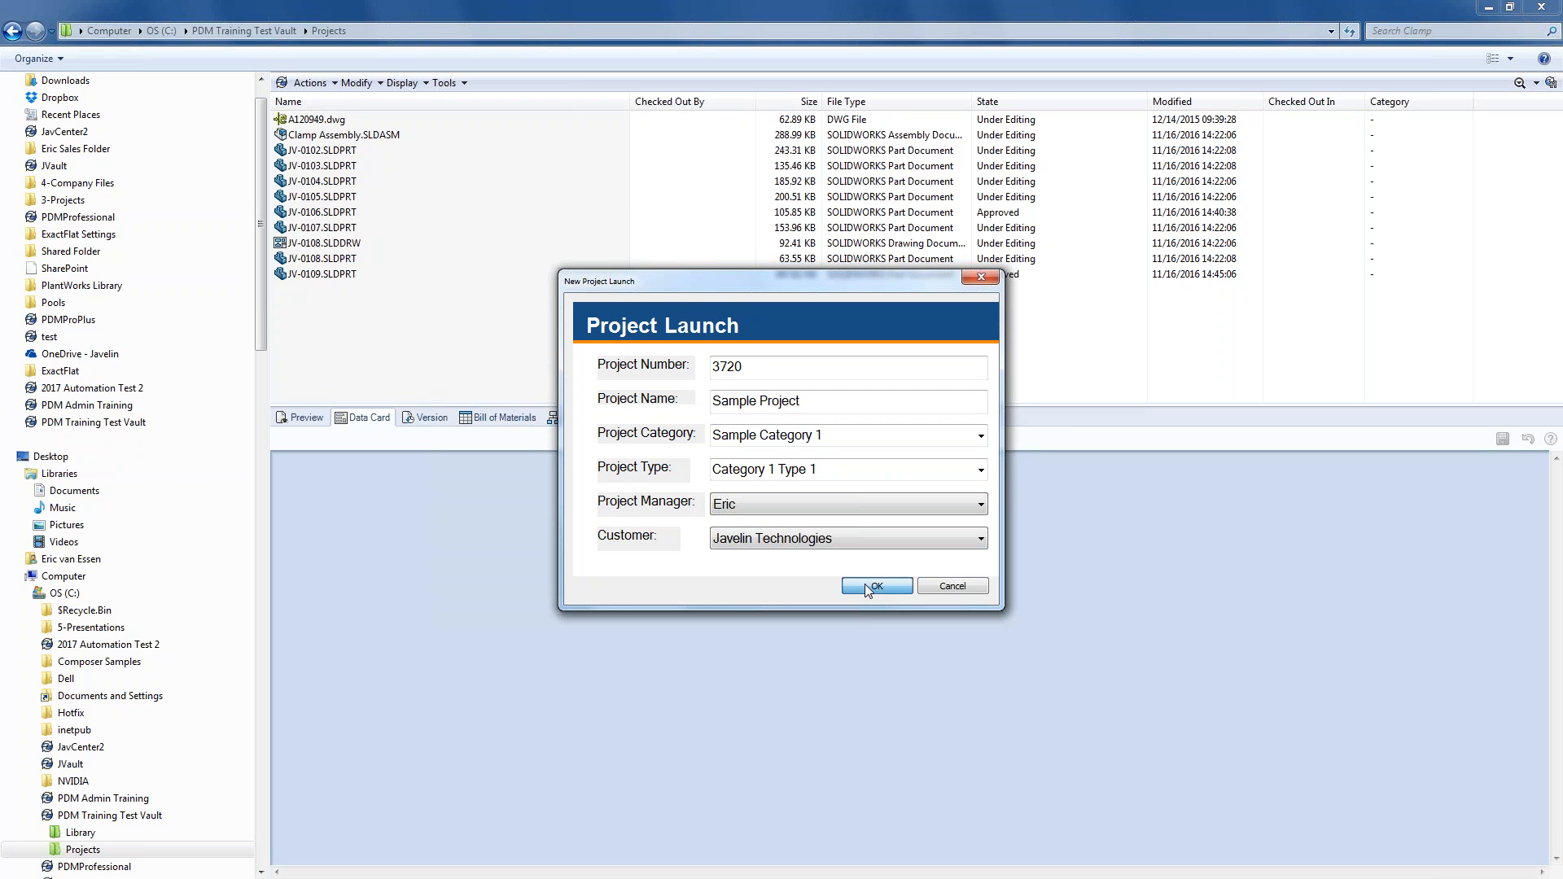
left_click(866, 586)
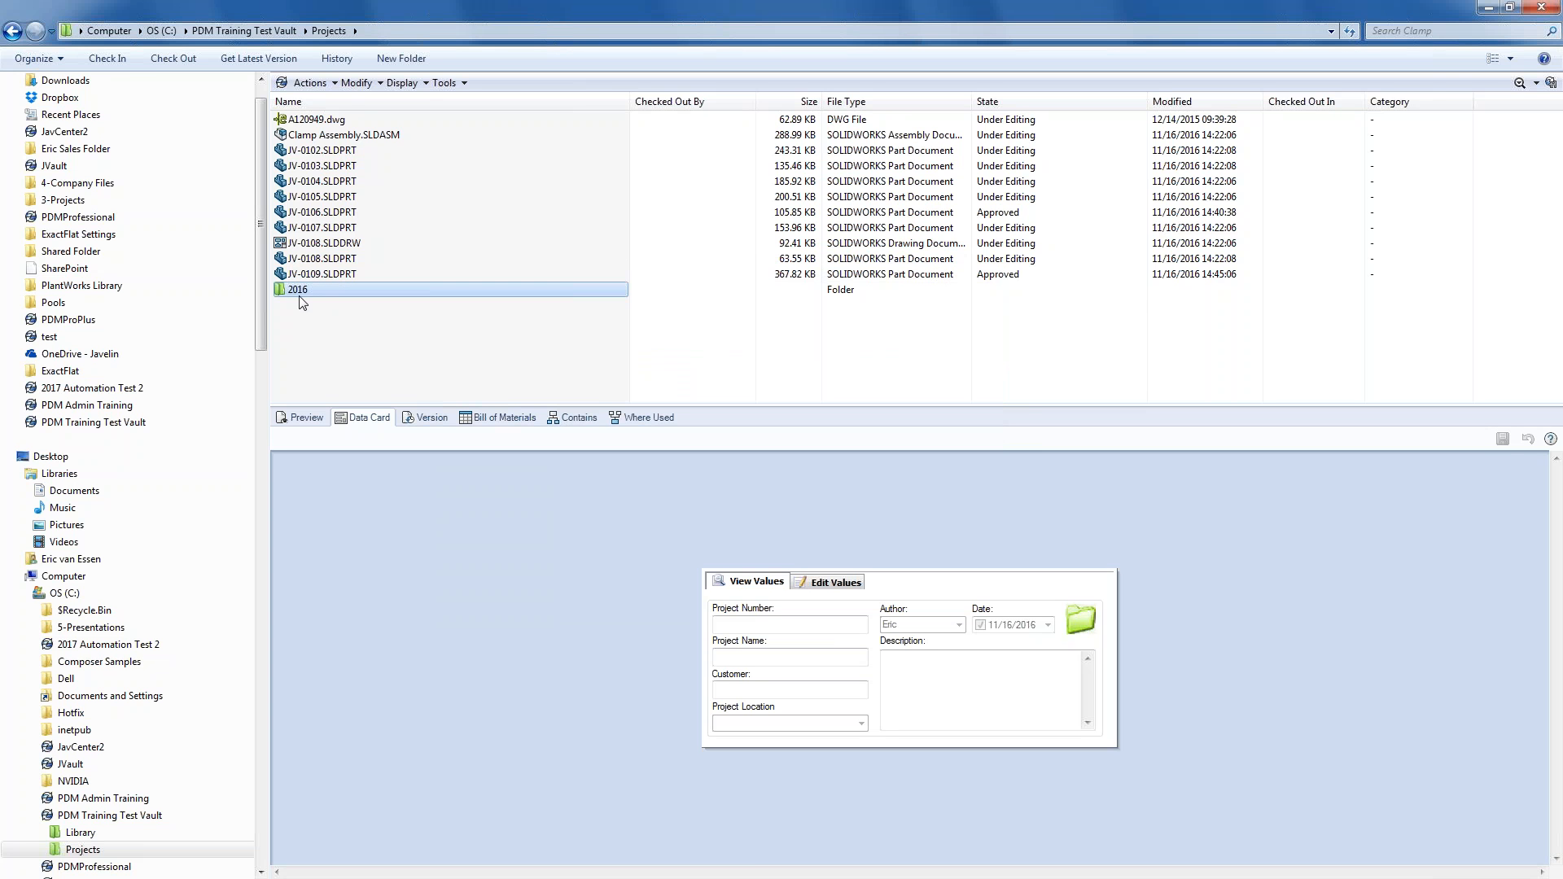
- Open 2016 > 3720-Sample Project, inspect the MCAD, Images, Documentation and Correspondence data cards, then return to Administration
double_click(301, 291)
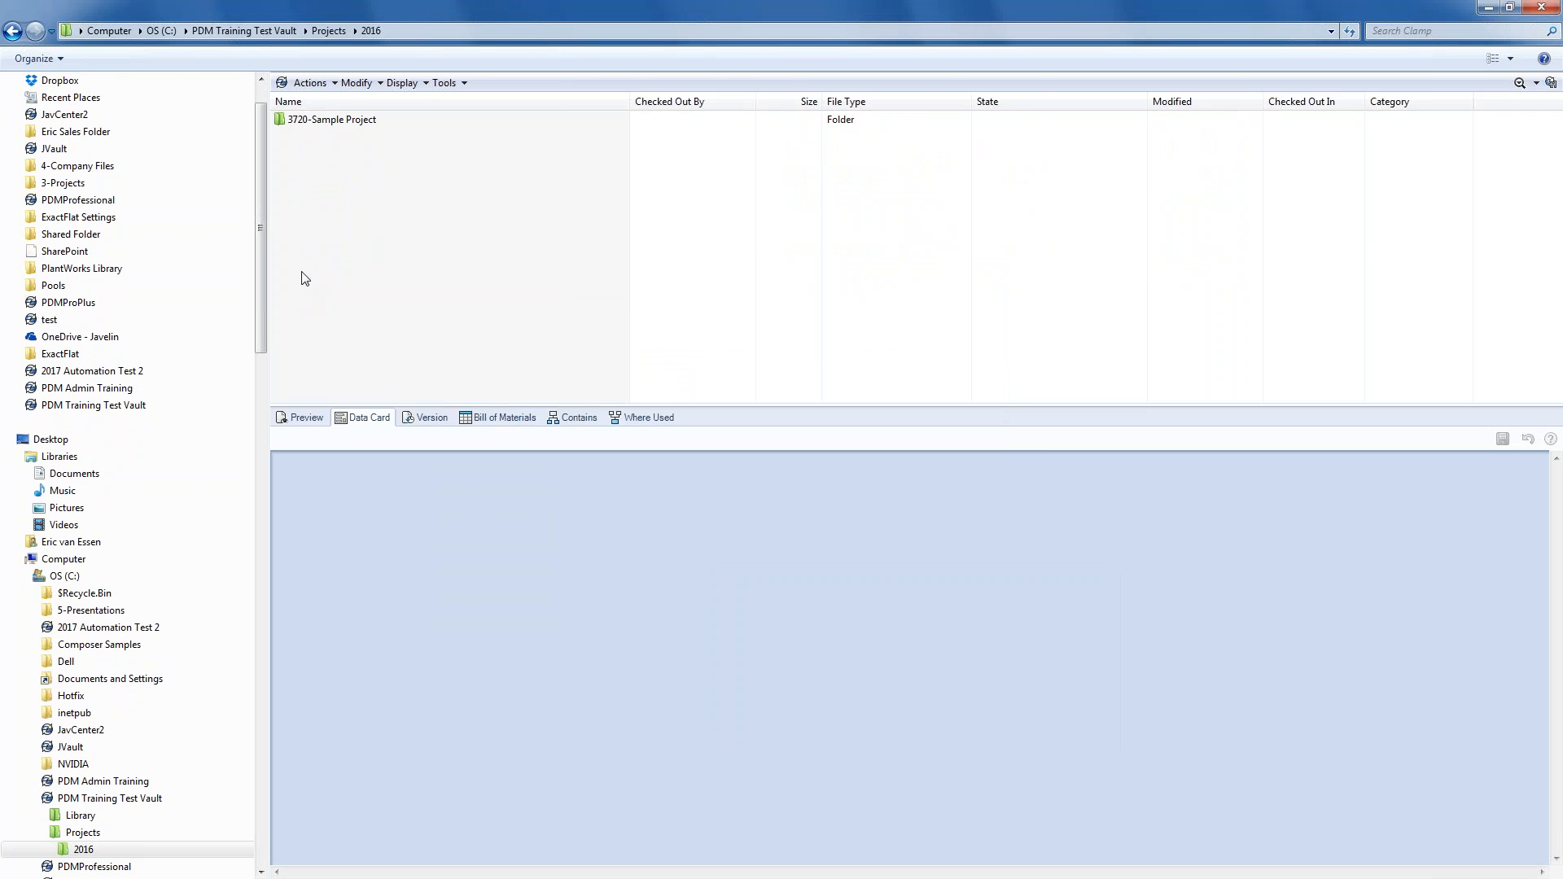
double_click(344, 120)
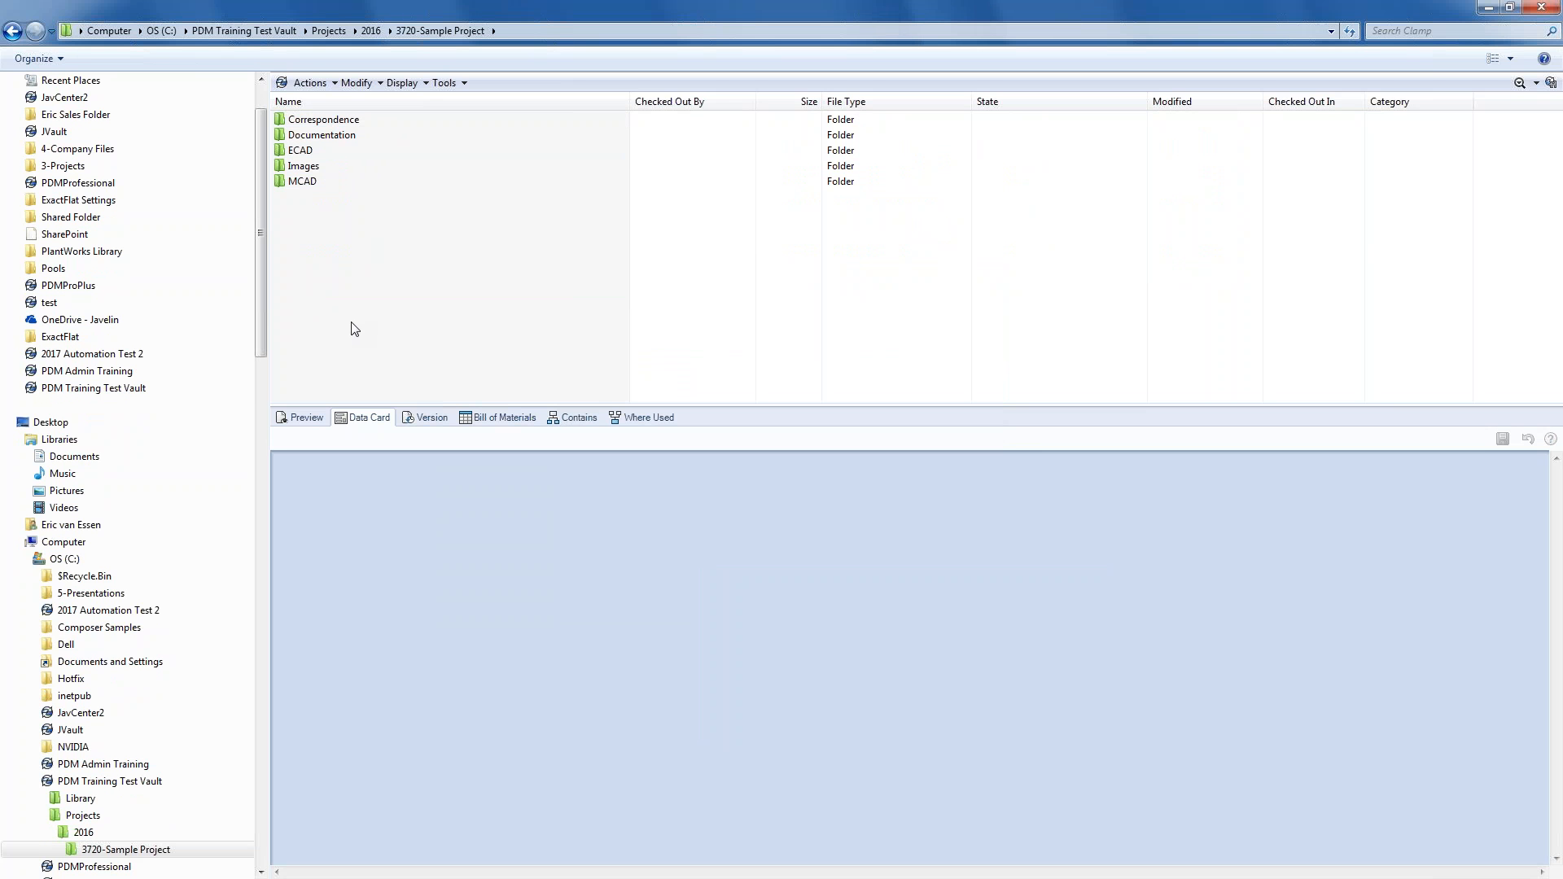
left_click_drag(380, 406, 397, 297)
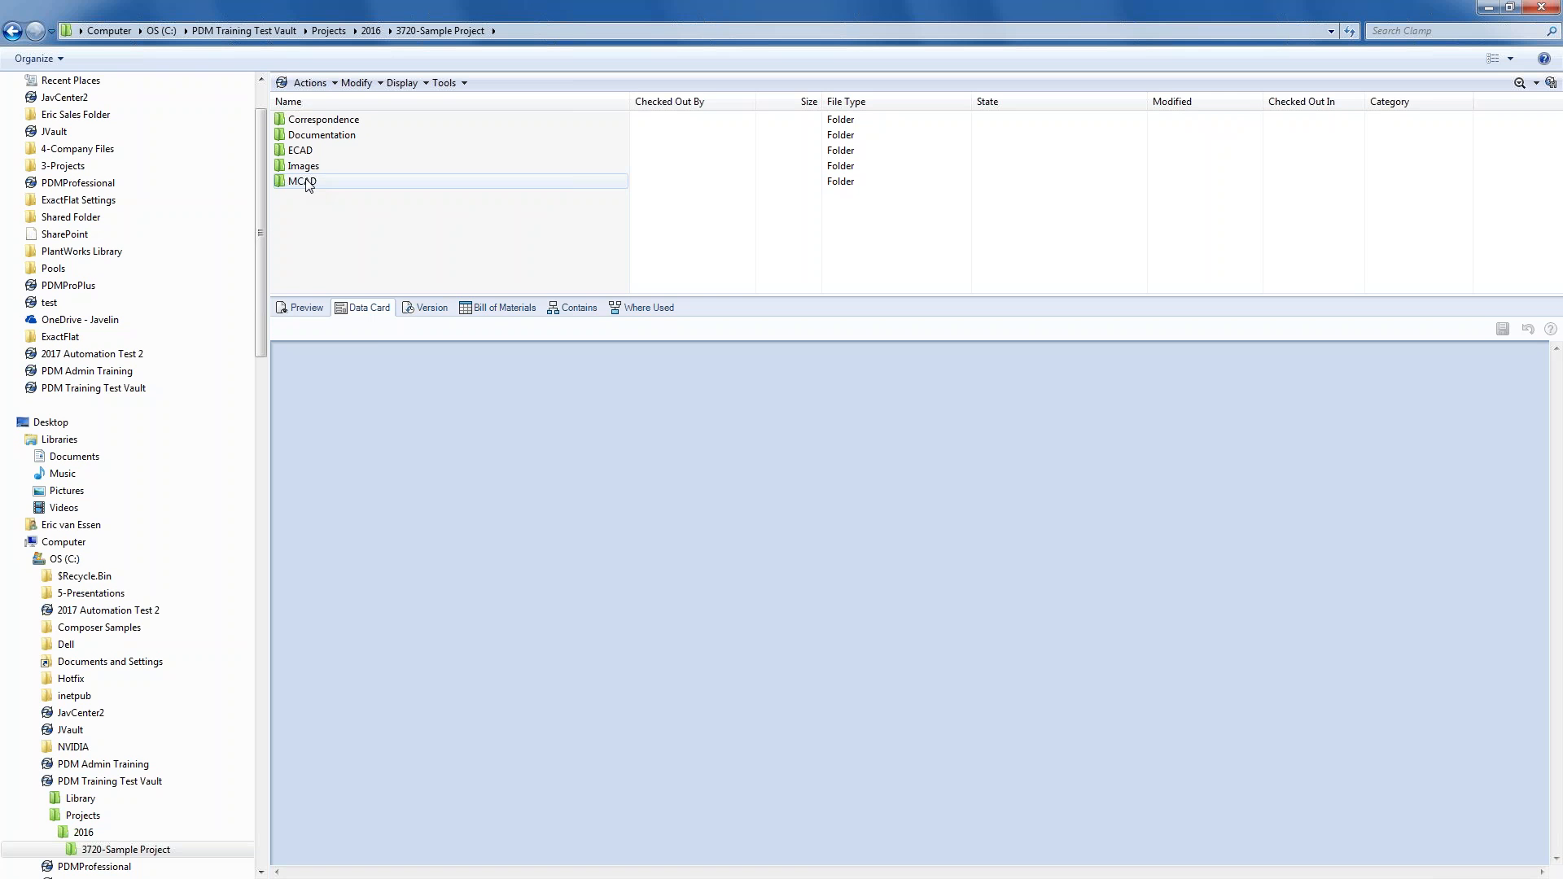
left_click(307, 182)
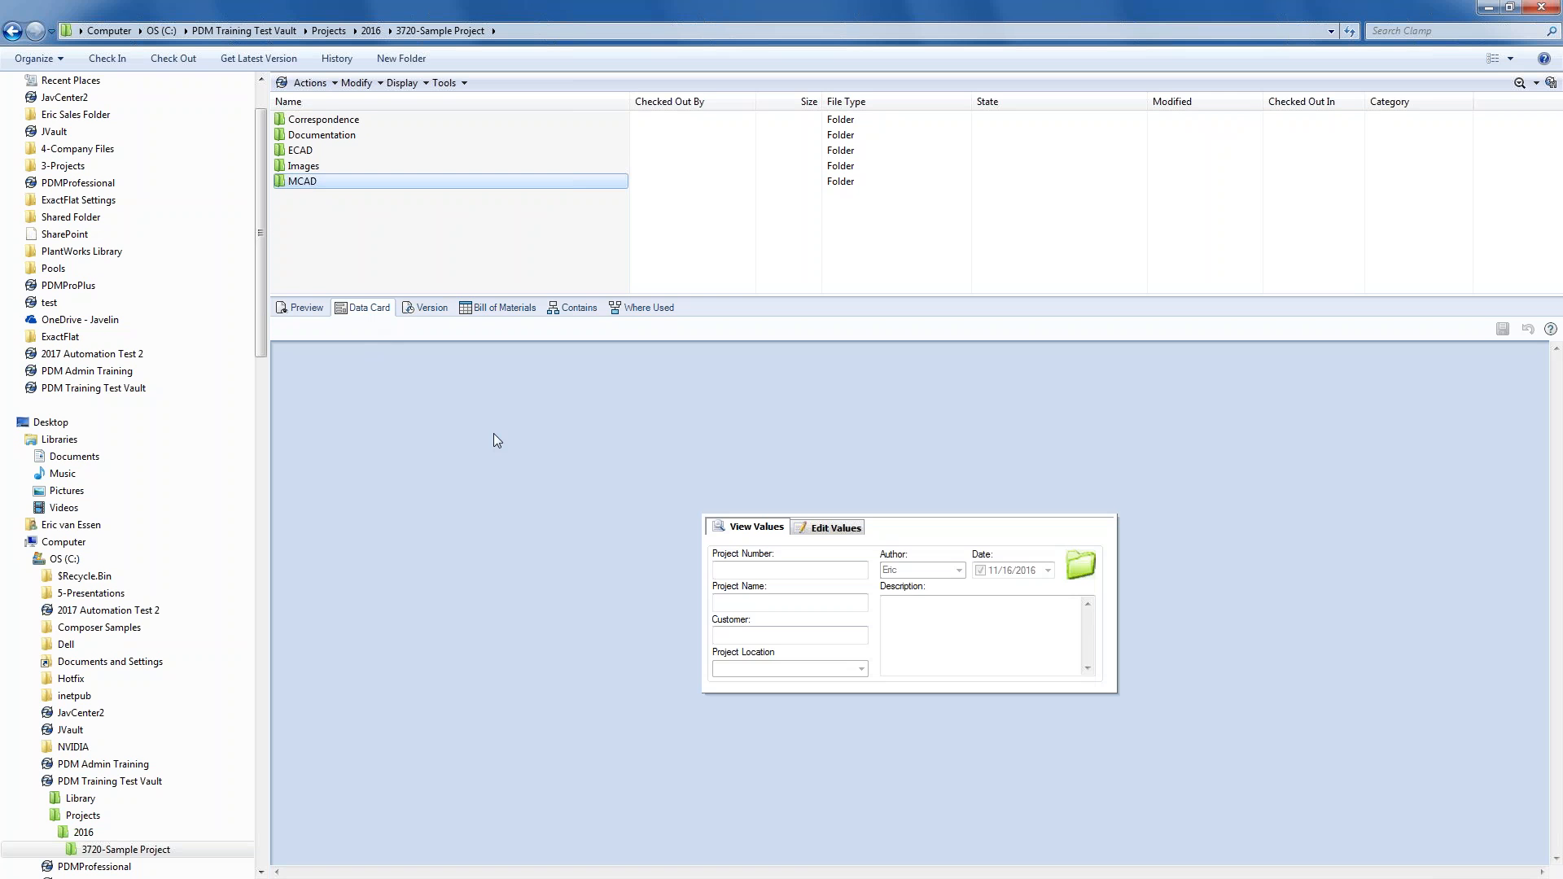
left_click(314, 167)
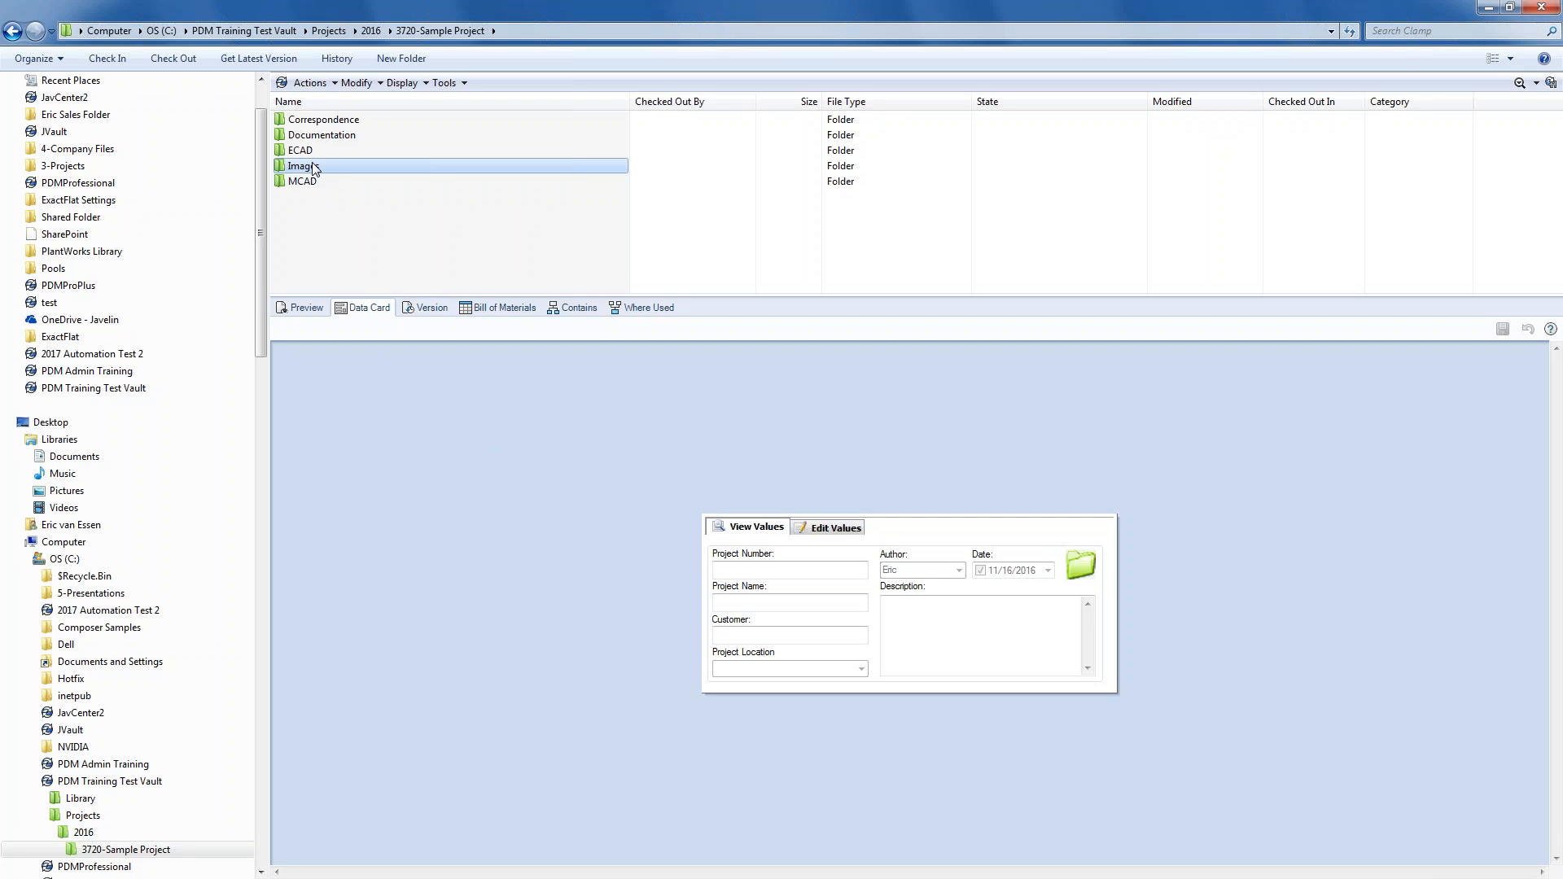
left_click(322, 135)
left_click(322, 120)
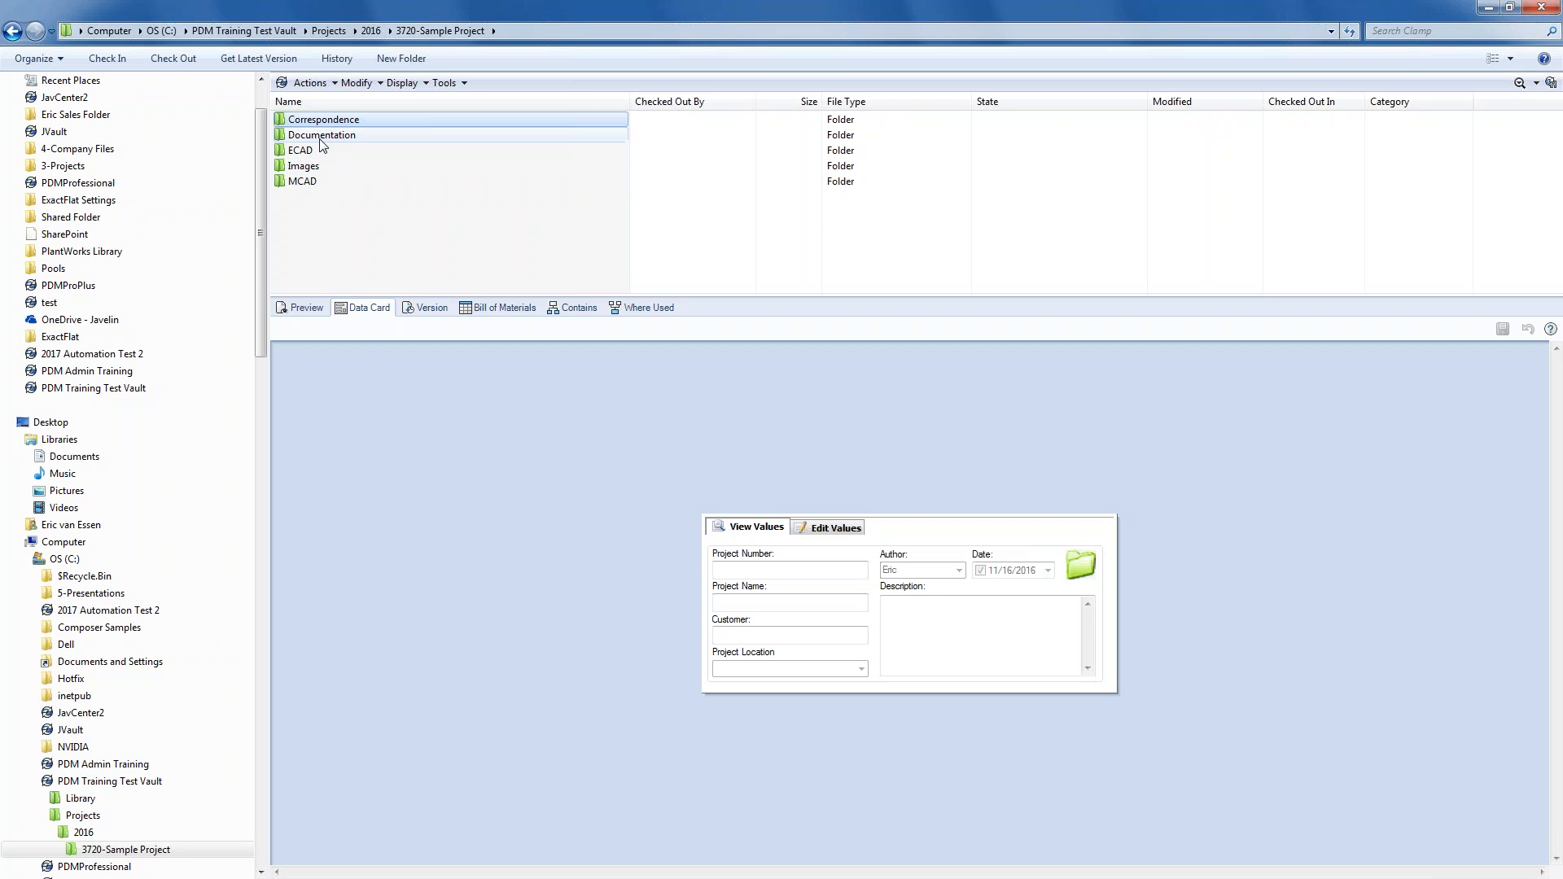
left_click(322, 166)
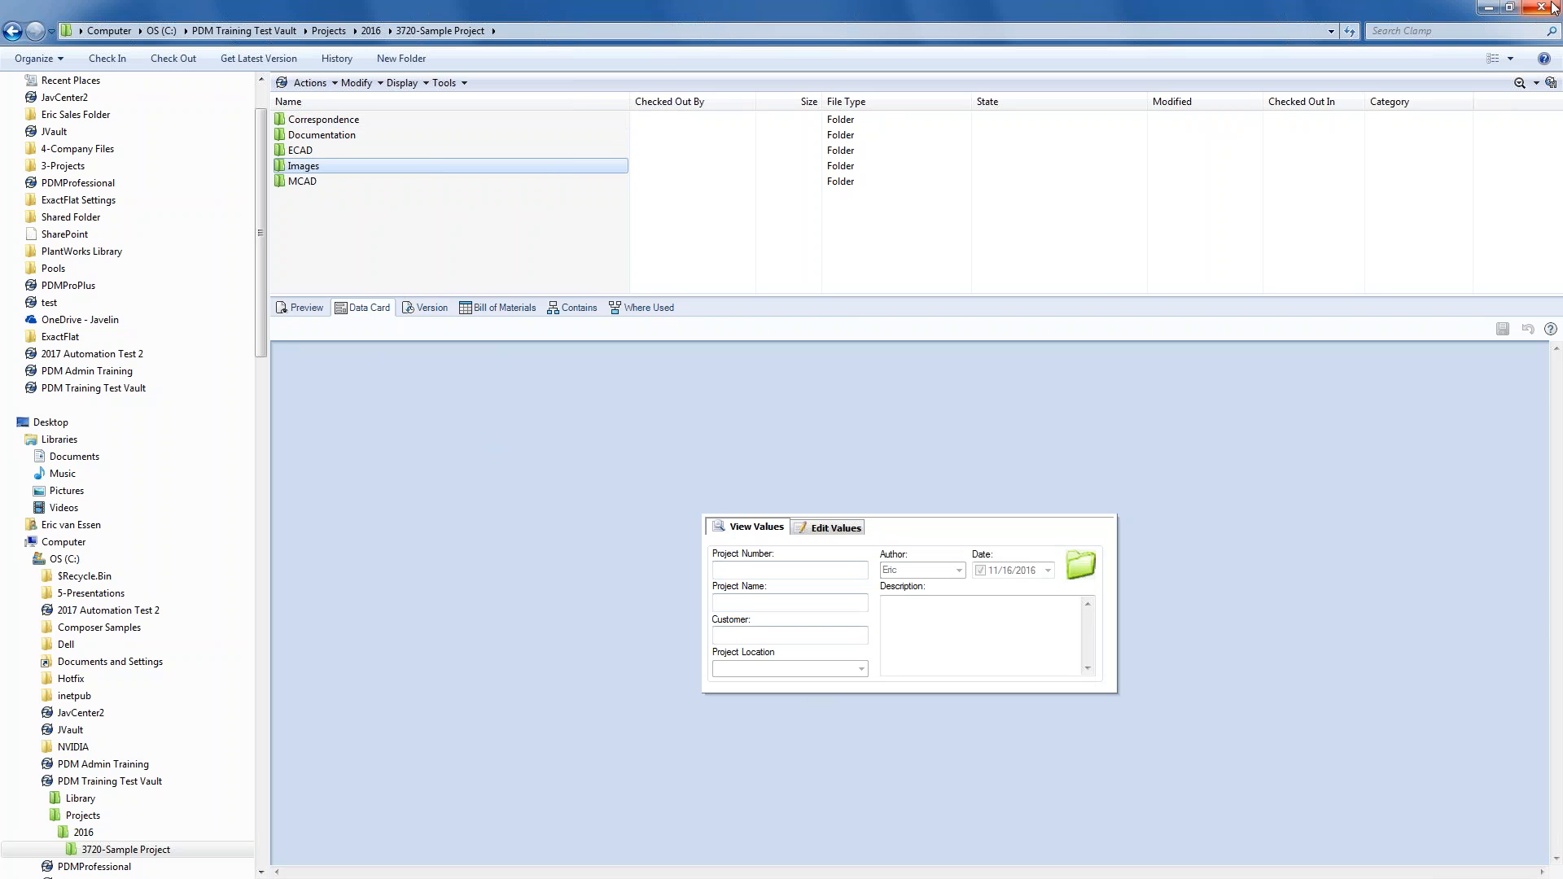
key("alt+Tab")
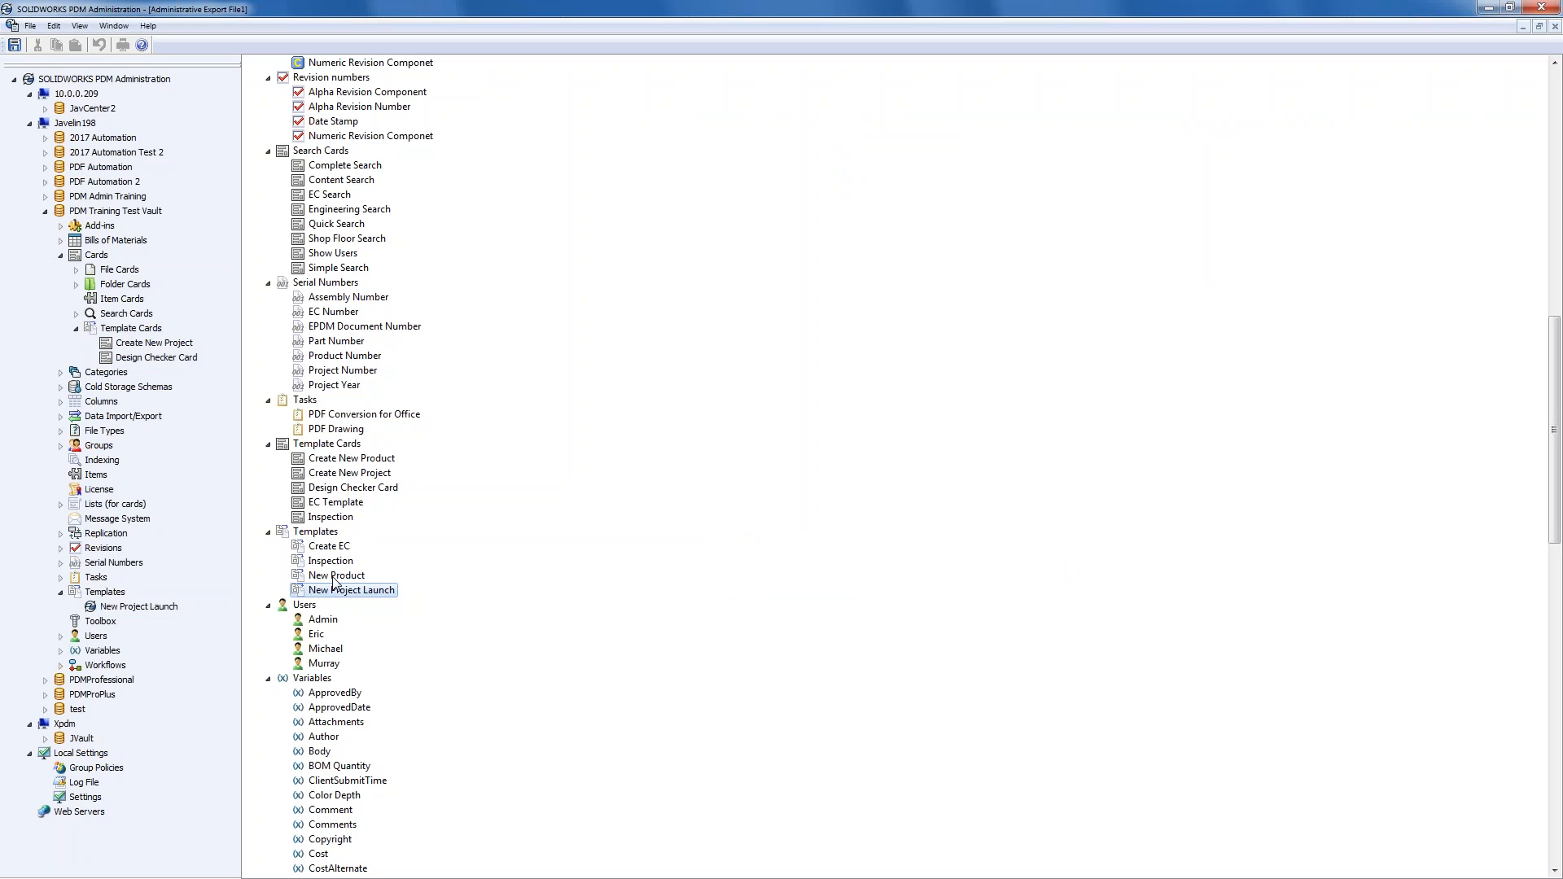
- Expand Folder Cards and open Folder Card in the Card Editor
left_click(76, 283)
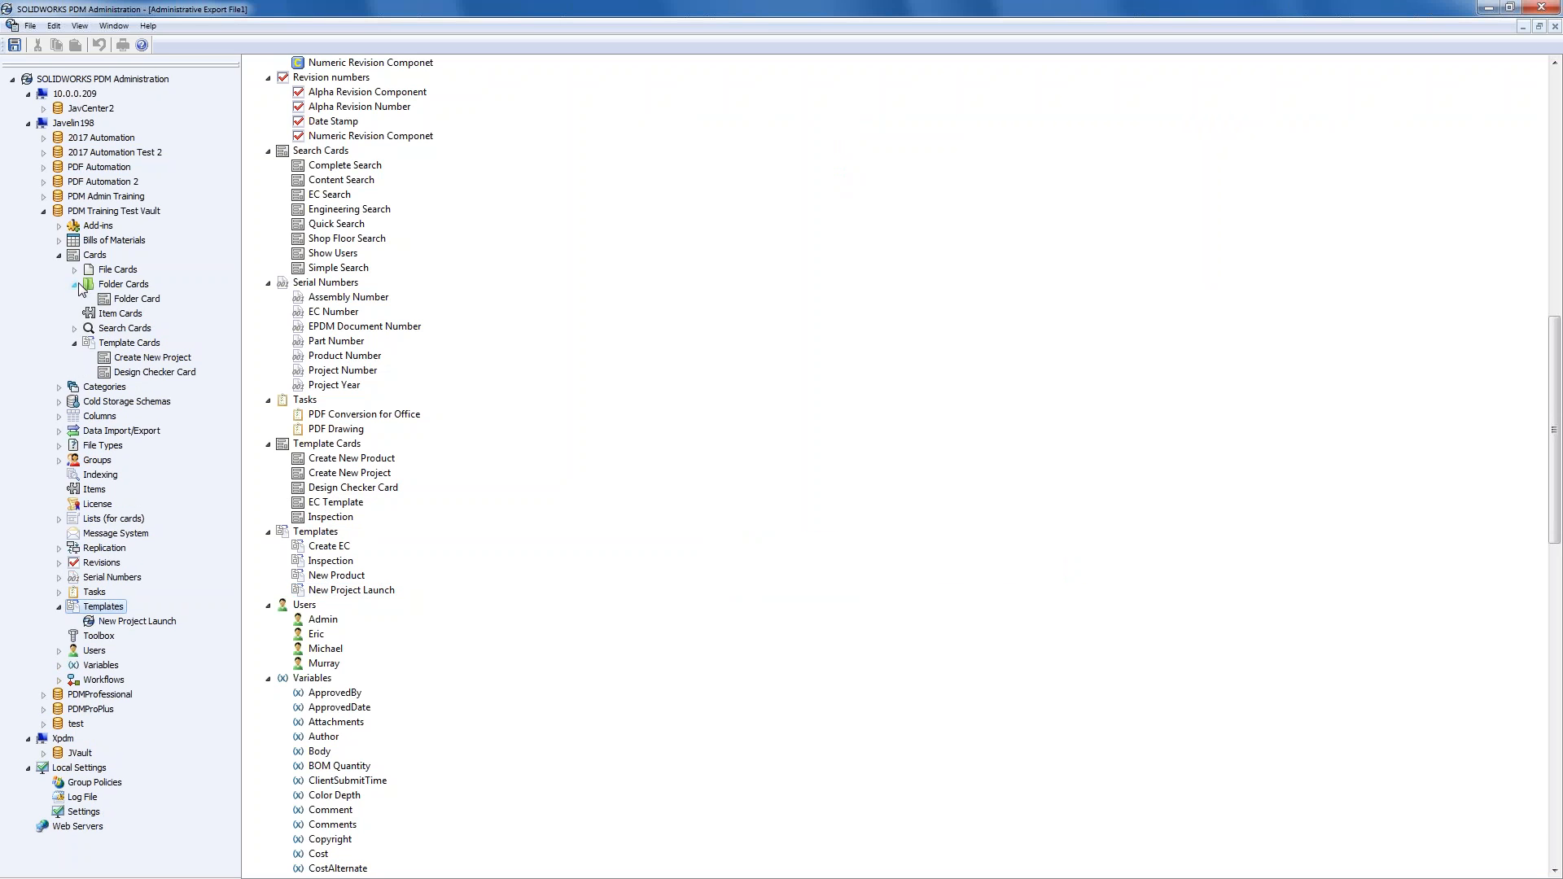
double_click(135, 300)
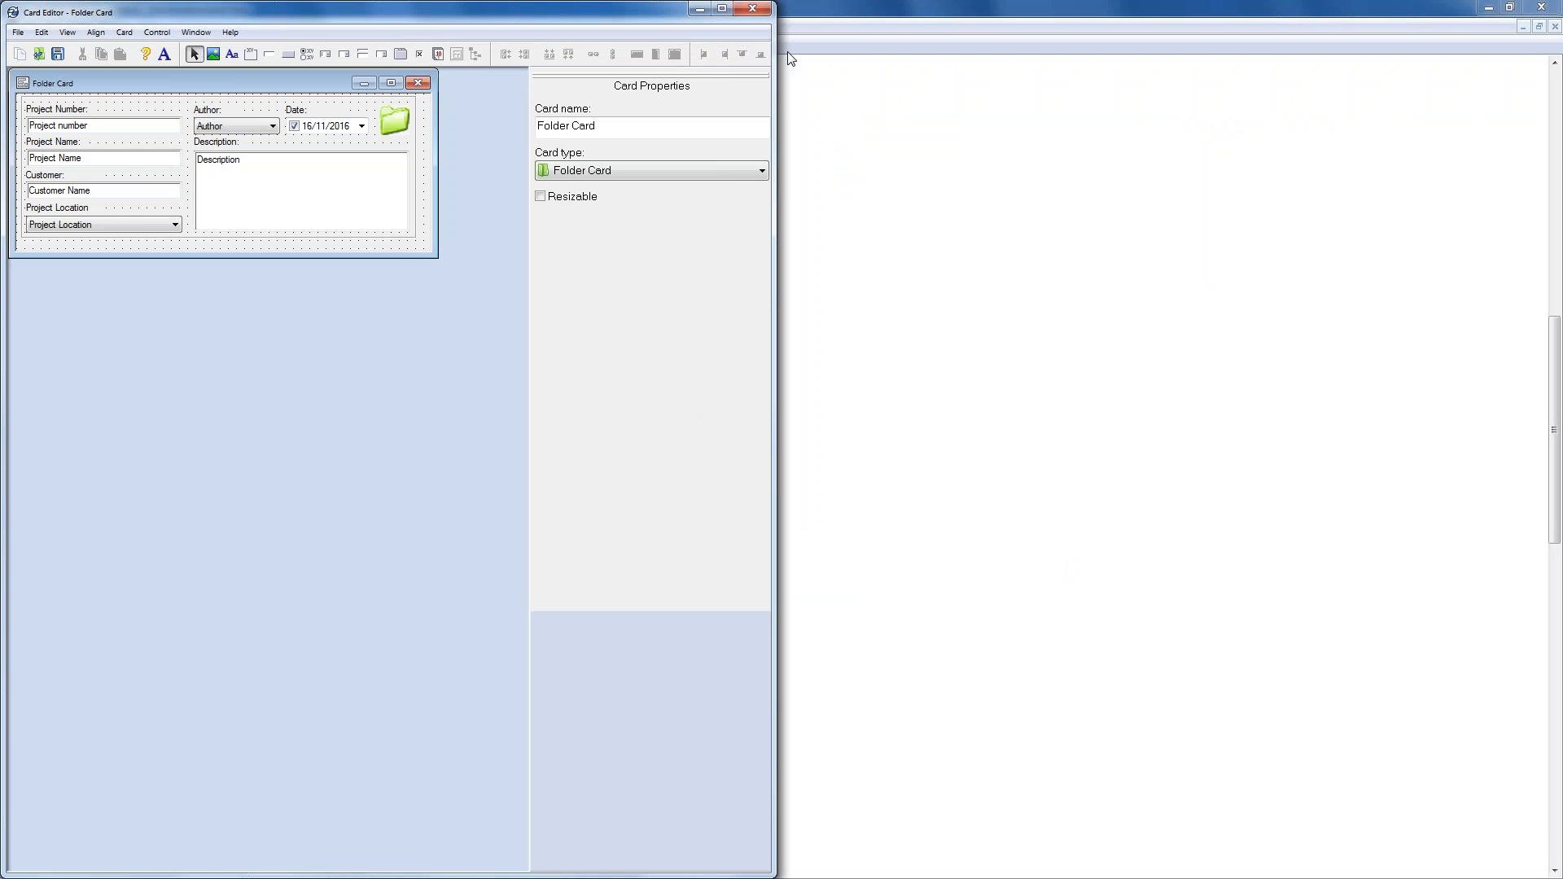
- Close the Card Editor, drag the exported Folder Card onto the vault's Folder Cards, replacing all conflicts
left_click(762, 15)
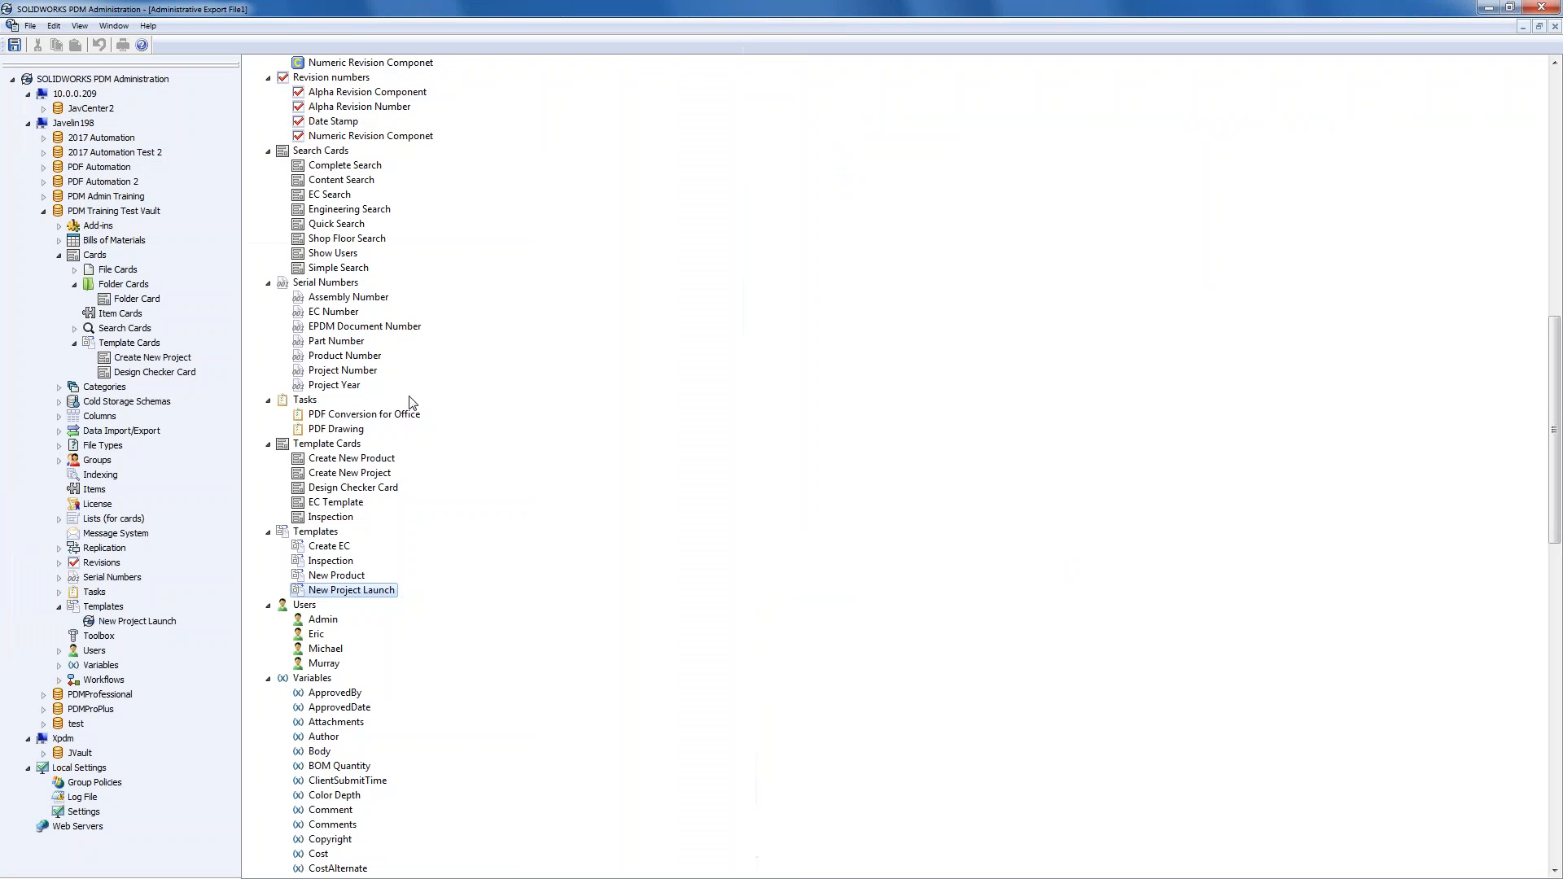
left_click(352, 474)
scroll(370, 543, "up", 6)
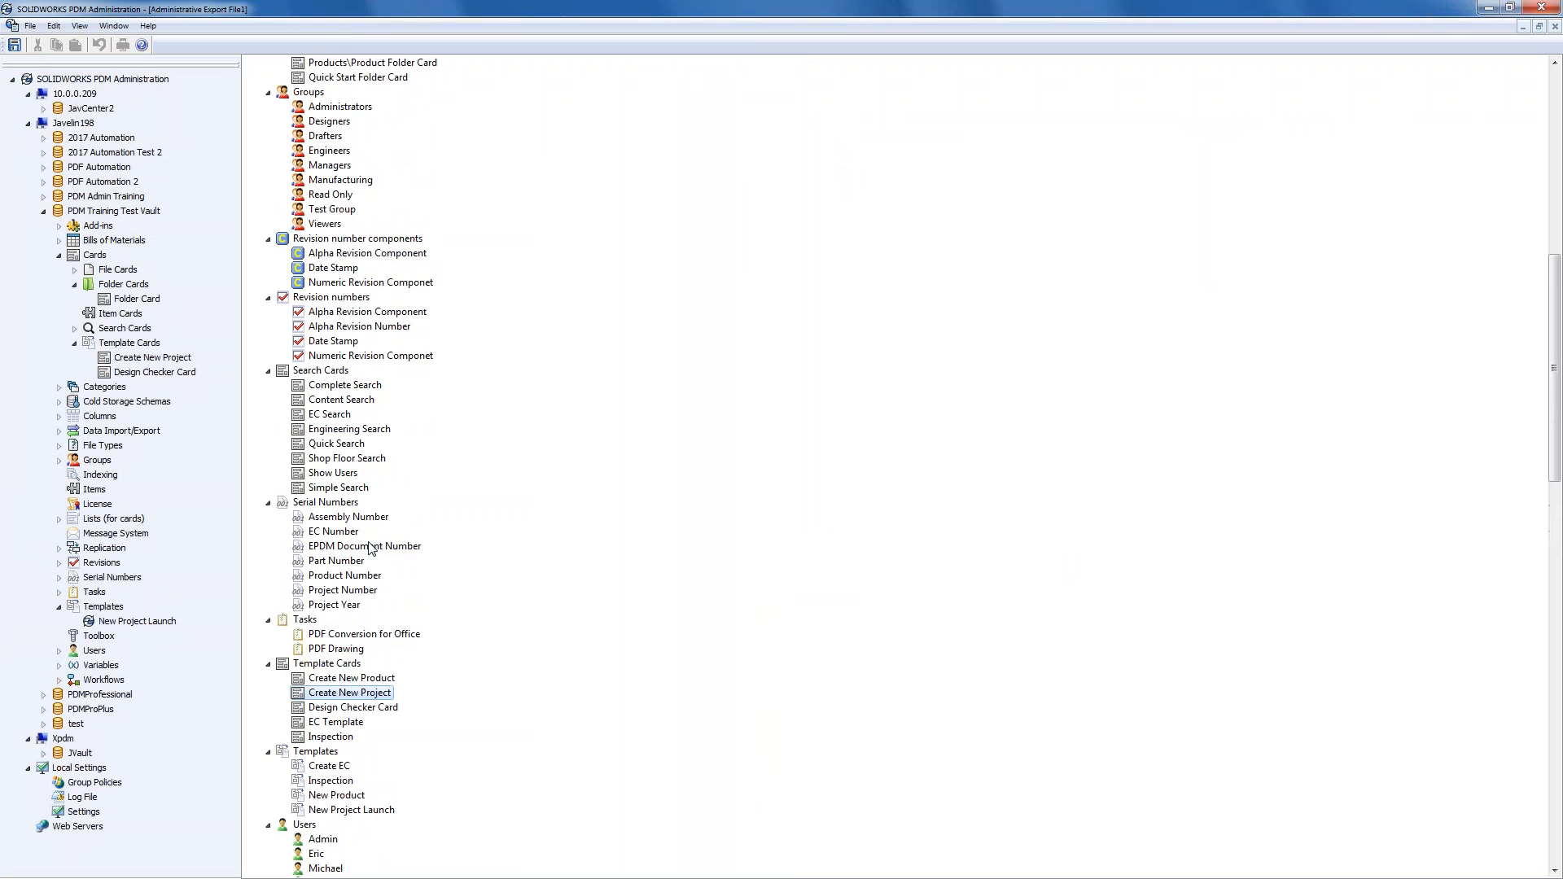
scroll(370, 547, "up", 4)
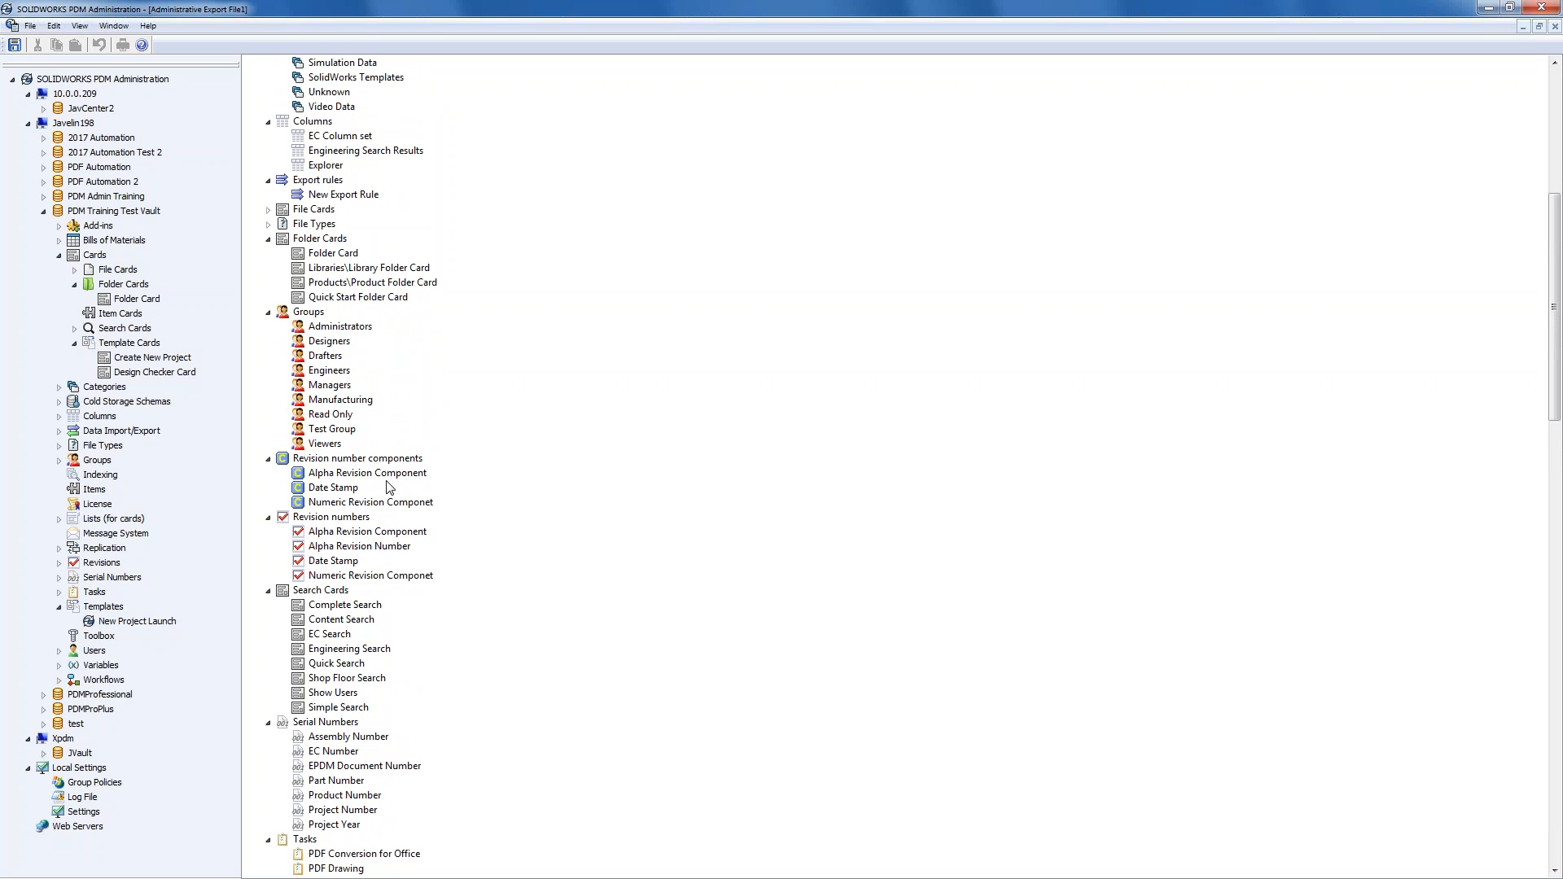
scroll(384, 495, "down", 2)
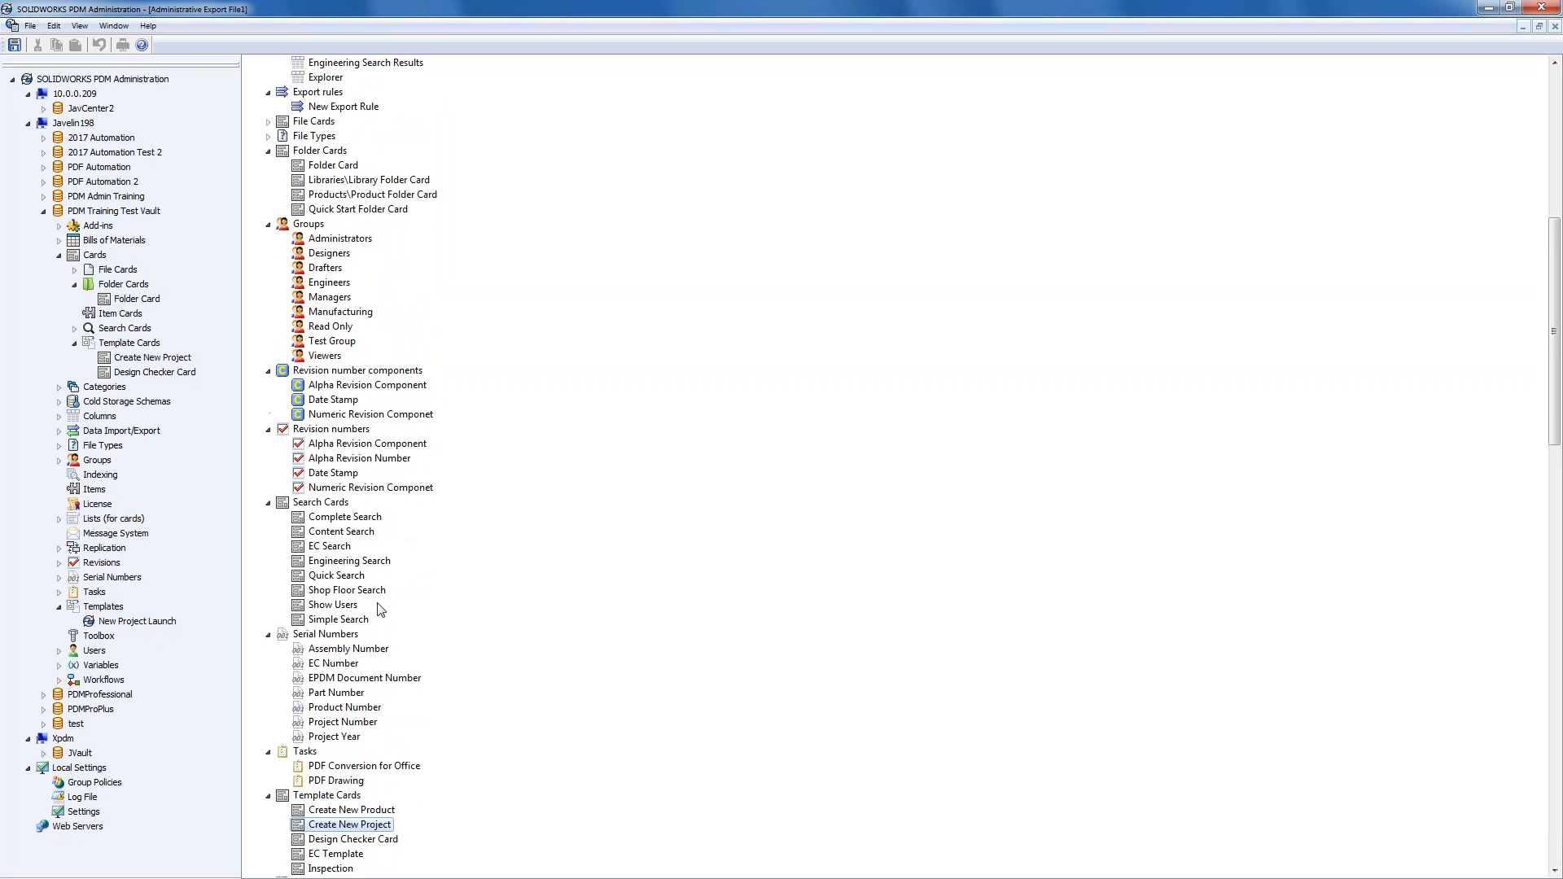
left_click(355, 623)
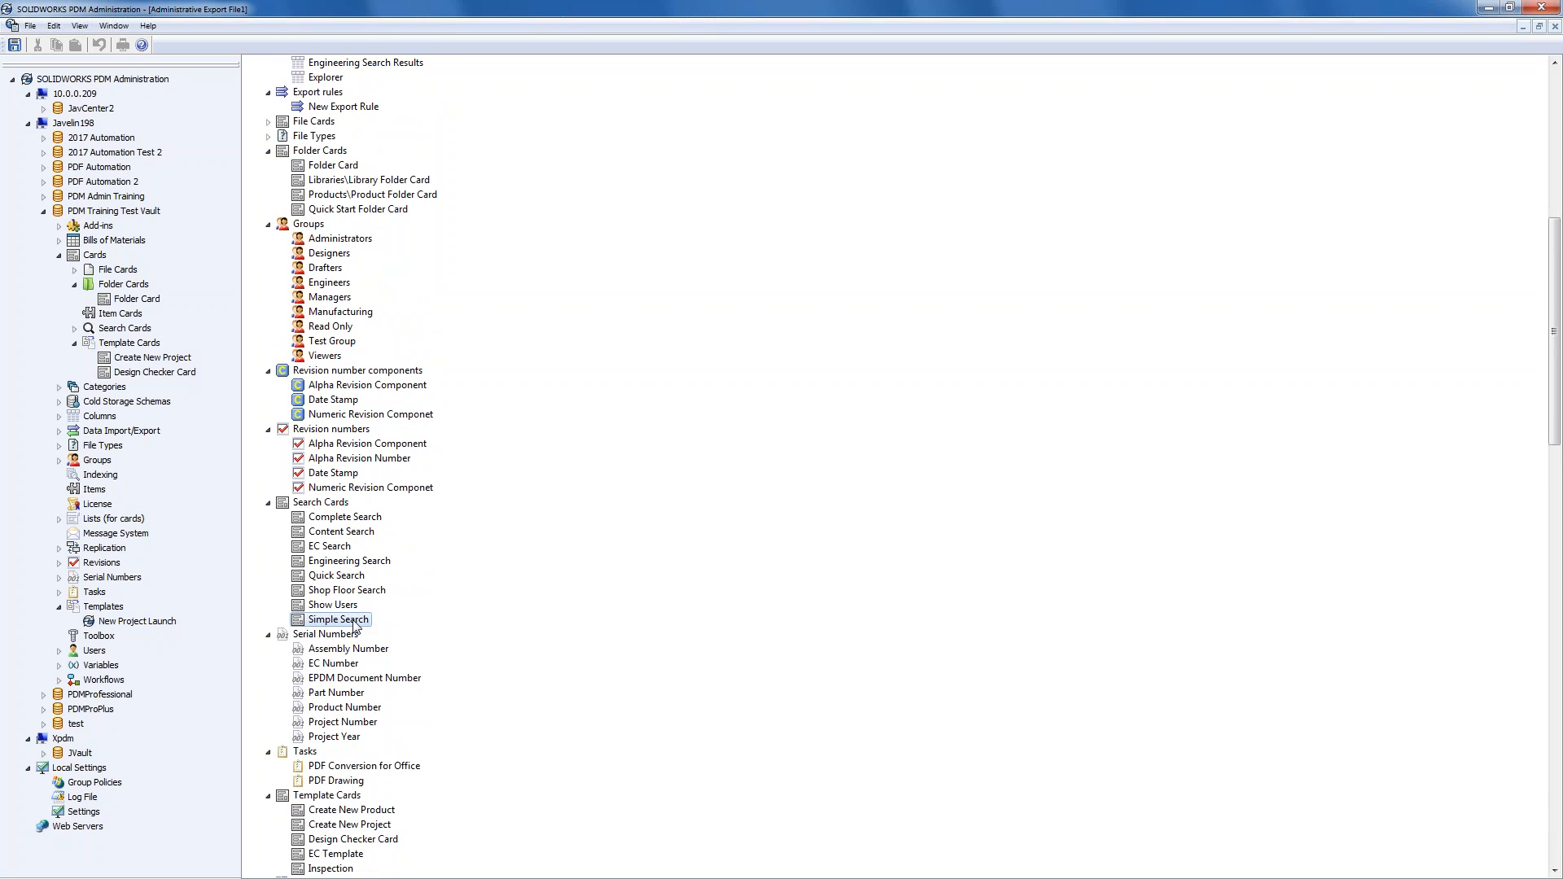
scroll(356, 627, "up", 3)
scroll(355, 624, "up", 9)
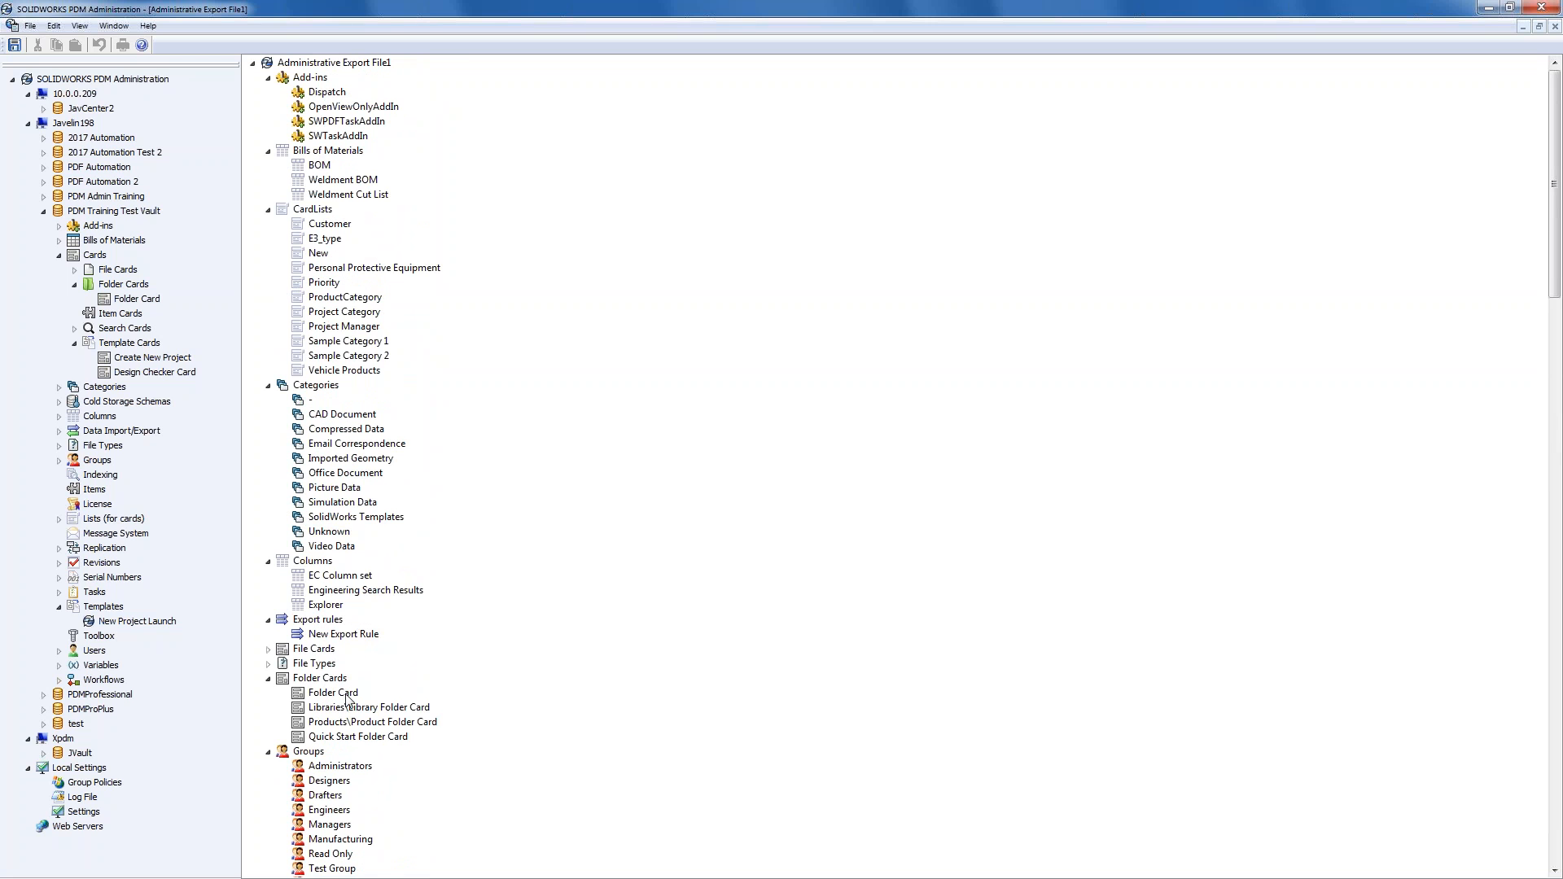
left_click_drag(347, 700, 134, 287)
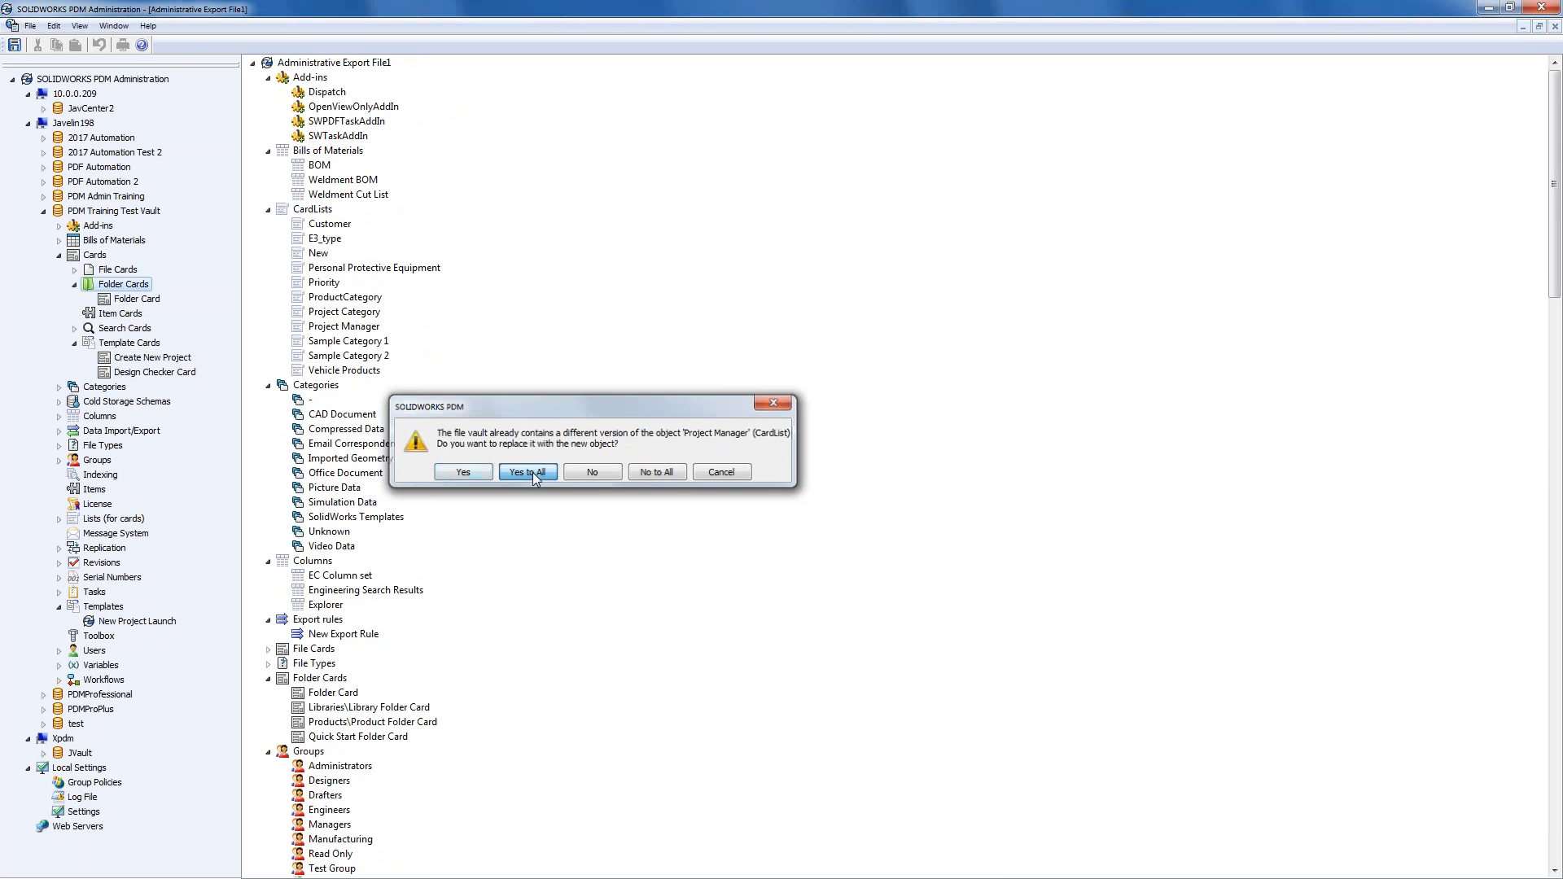
left_click(537, 479)
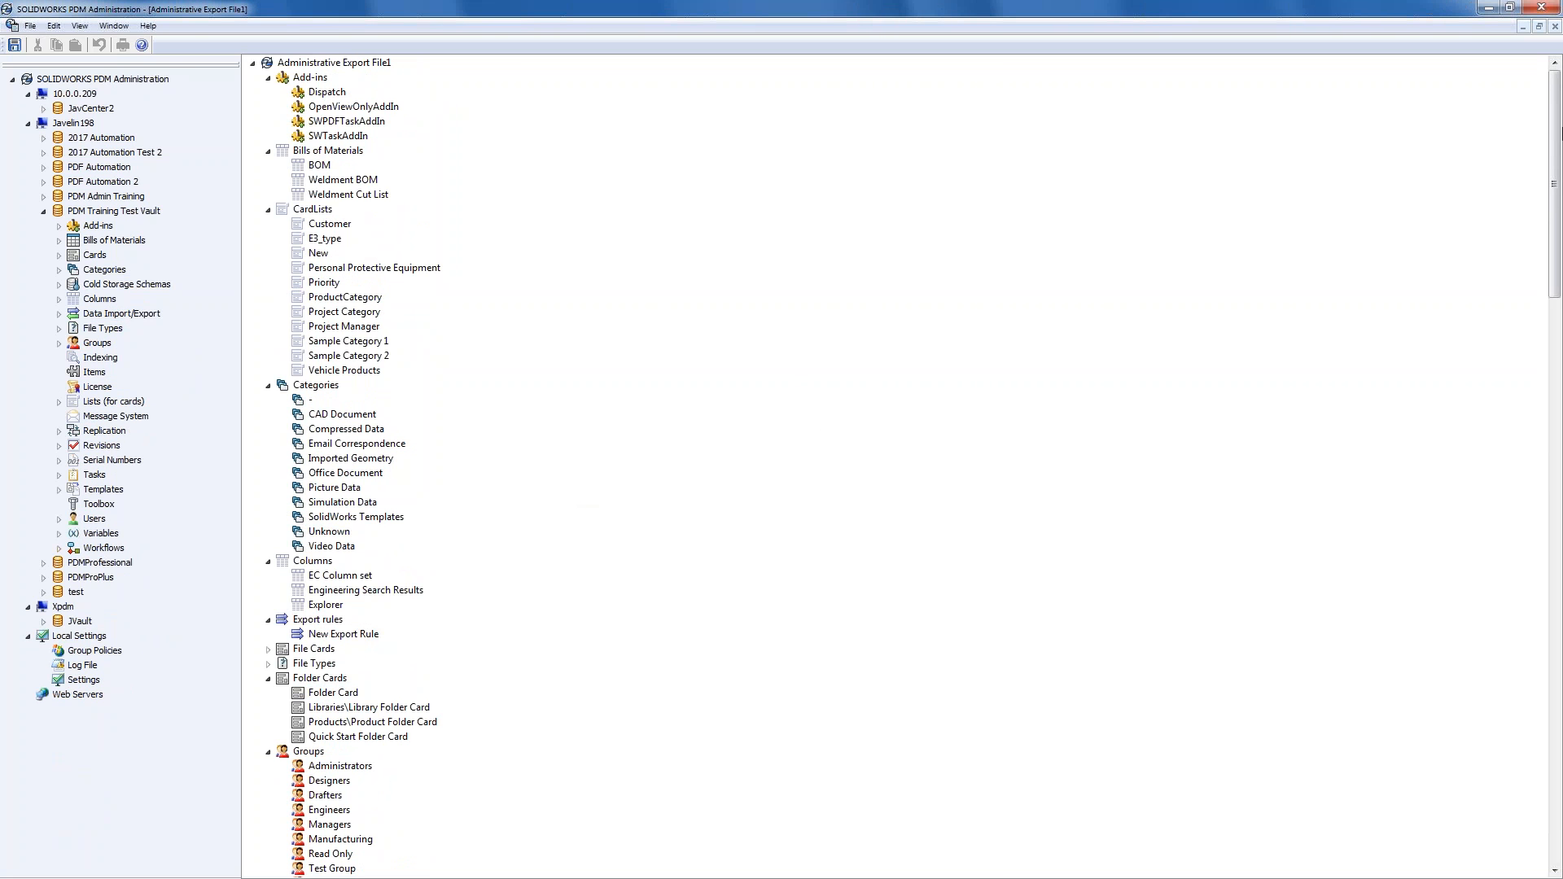
left_click(1483, 9)
- Start a New Project Launch and name the project 'Test Project 2'
right_click(393, 253)
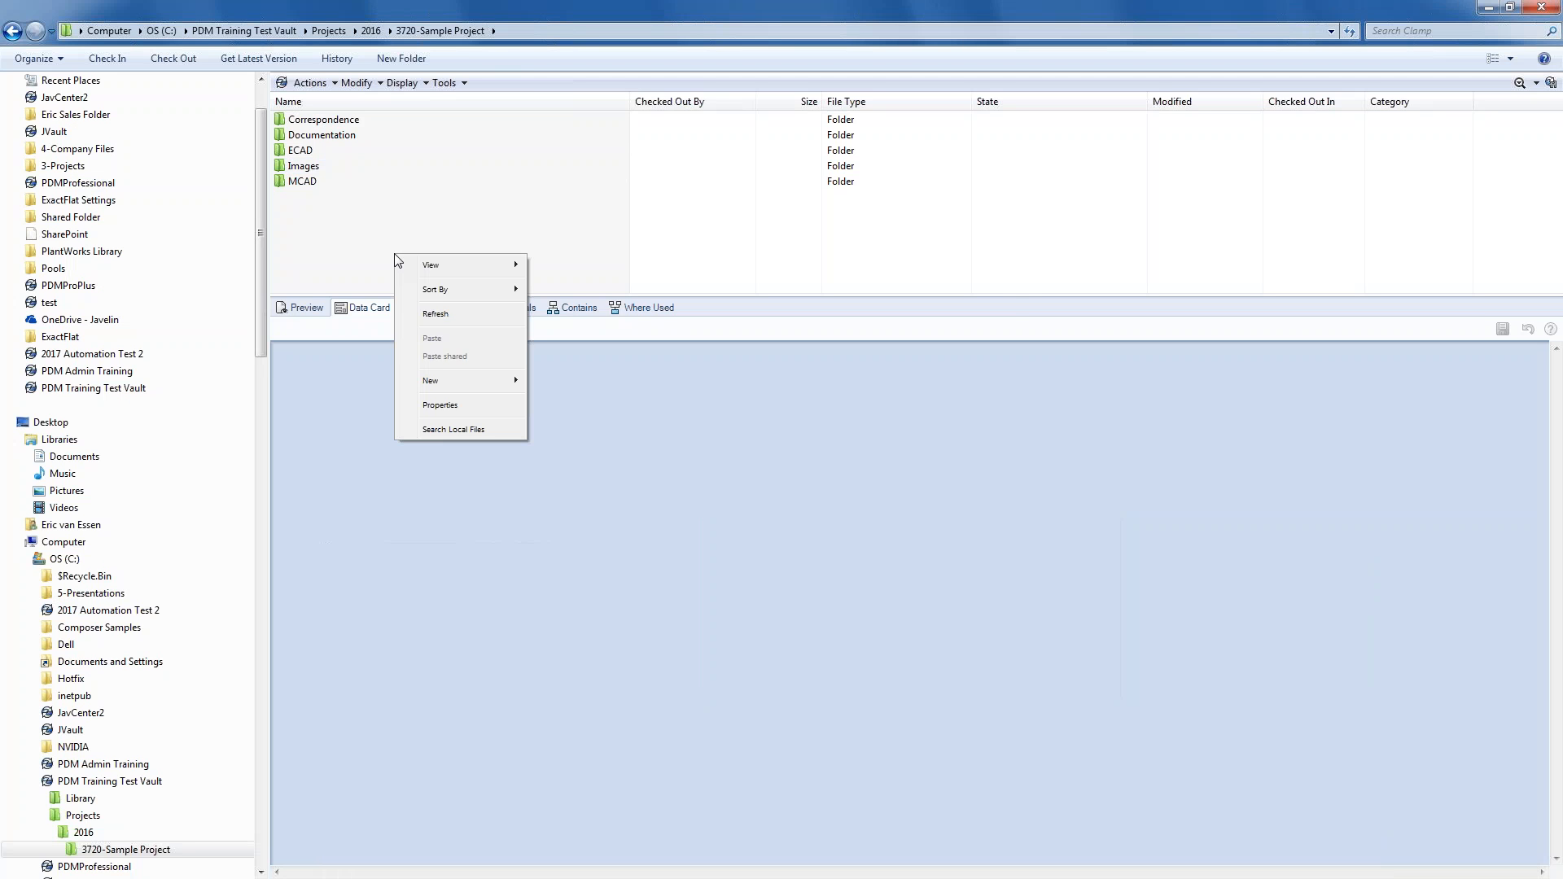
mouse_move(443, 374)
left_click(569, 402)
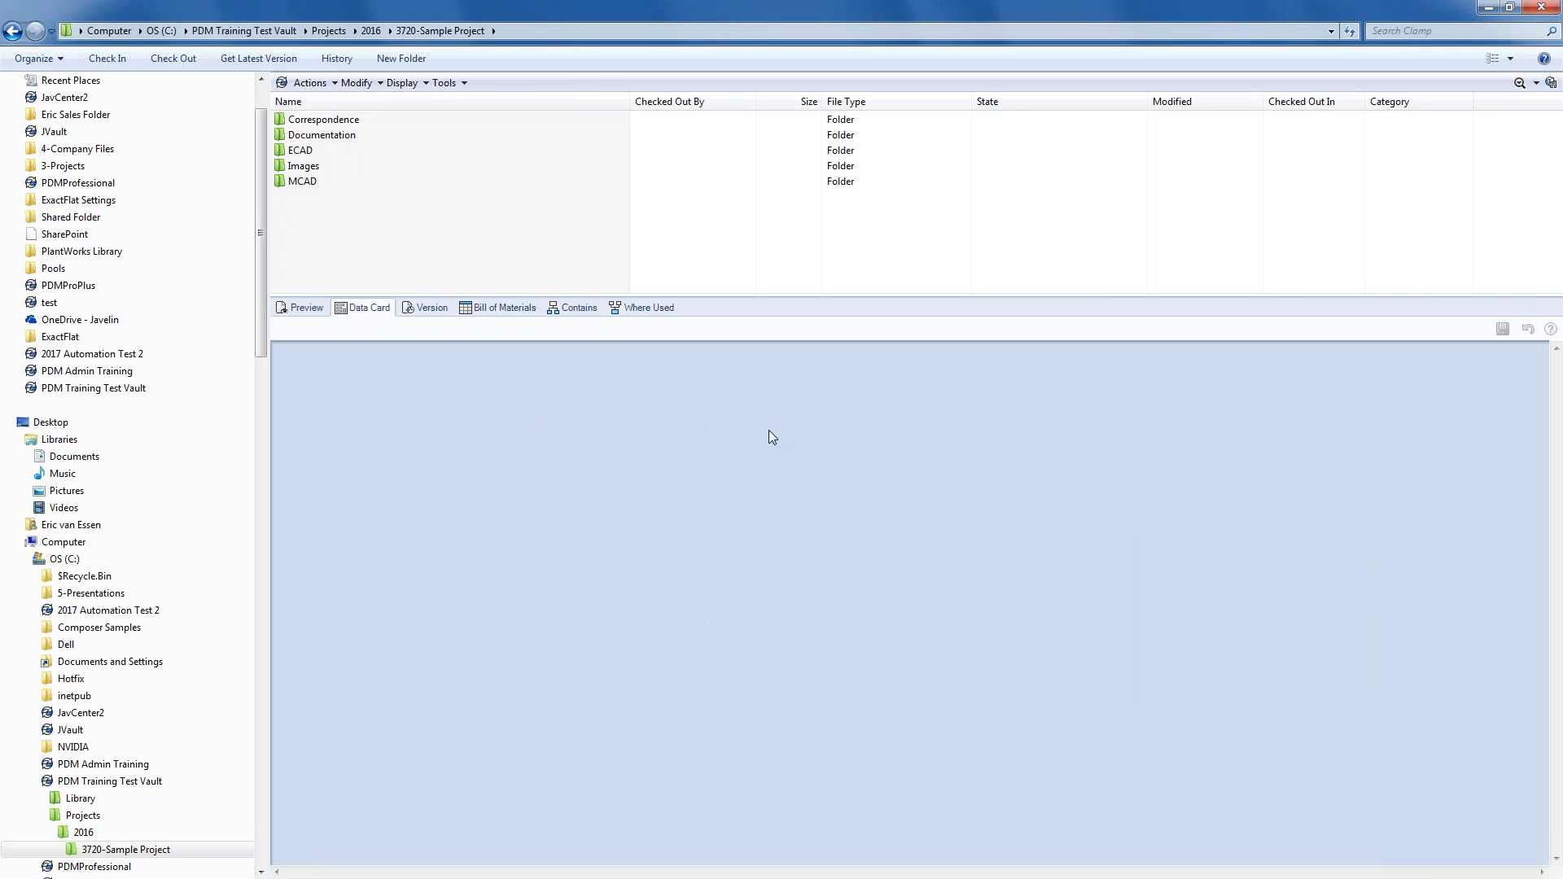
left_click(794, 401)
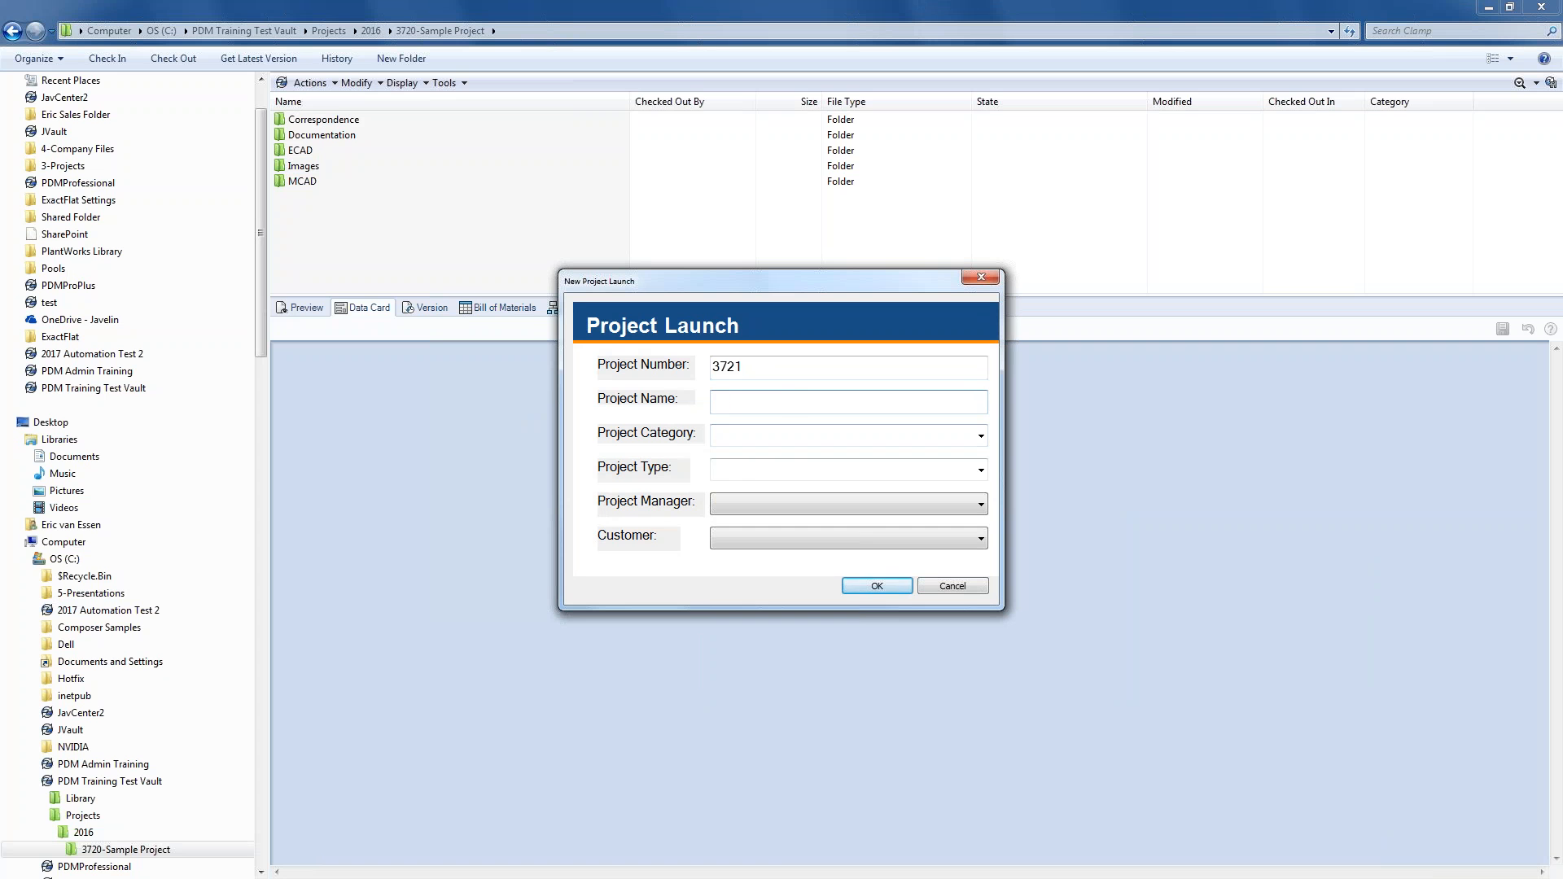
type("Test Project 2")
- Set Sample Category 1, Category 1 Type 1, the manager and Javelin Technologies, create it, and open 3721-Test Project 2
left_click(981, 435)
left_click(961, 454)
left_click(980, 470)
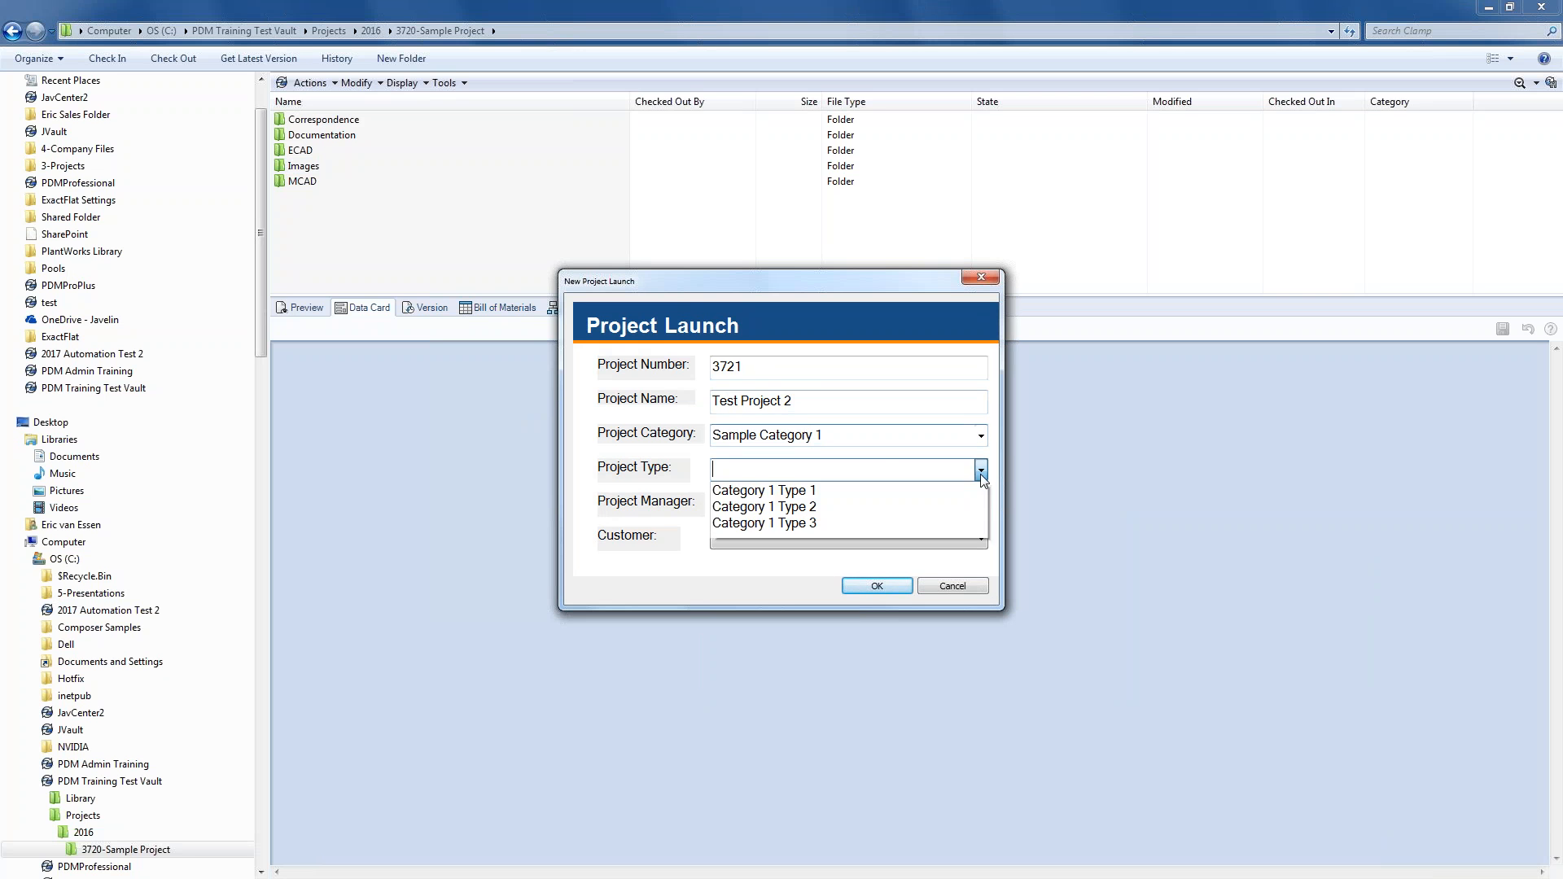
left_click(964, 490)
left_click(969, 504)
left_click(947, 525)
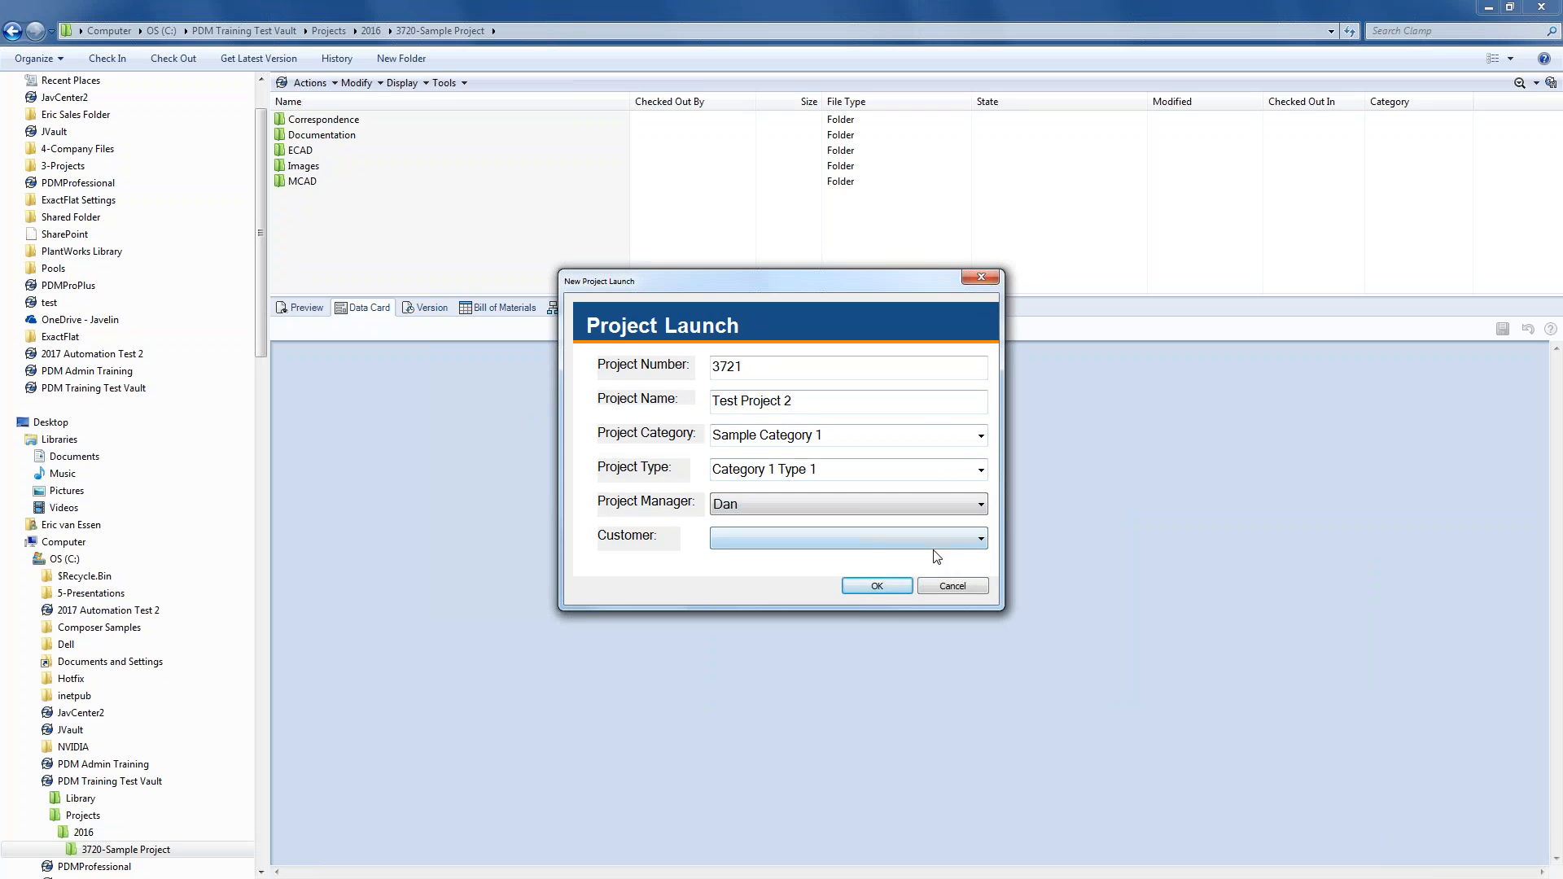
left_click(928, 543)
left_click(921, 558)
left_click(877, 585)
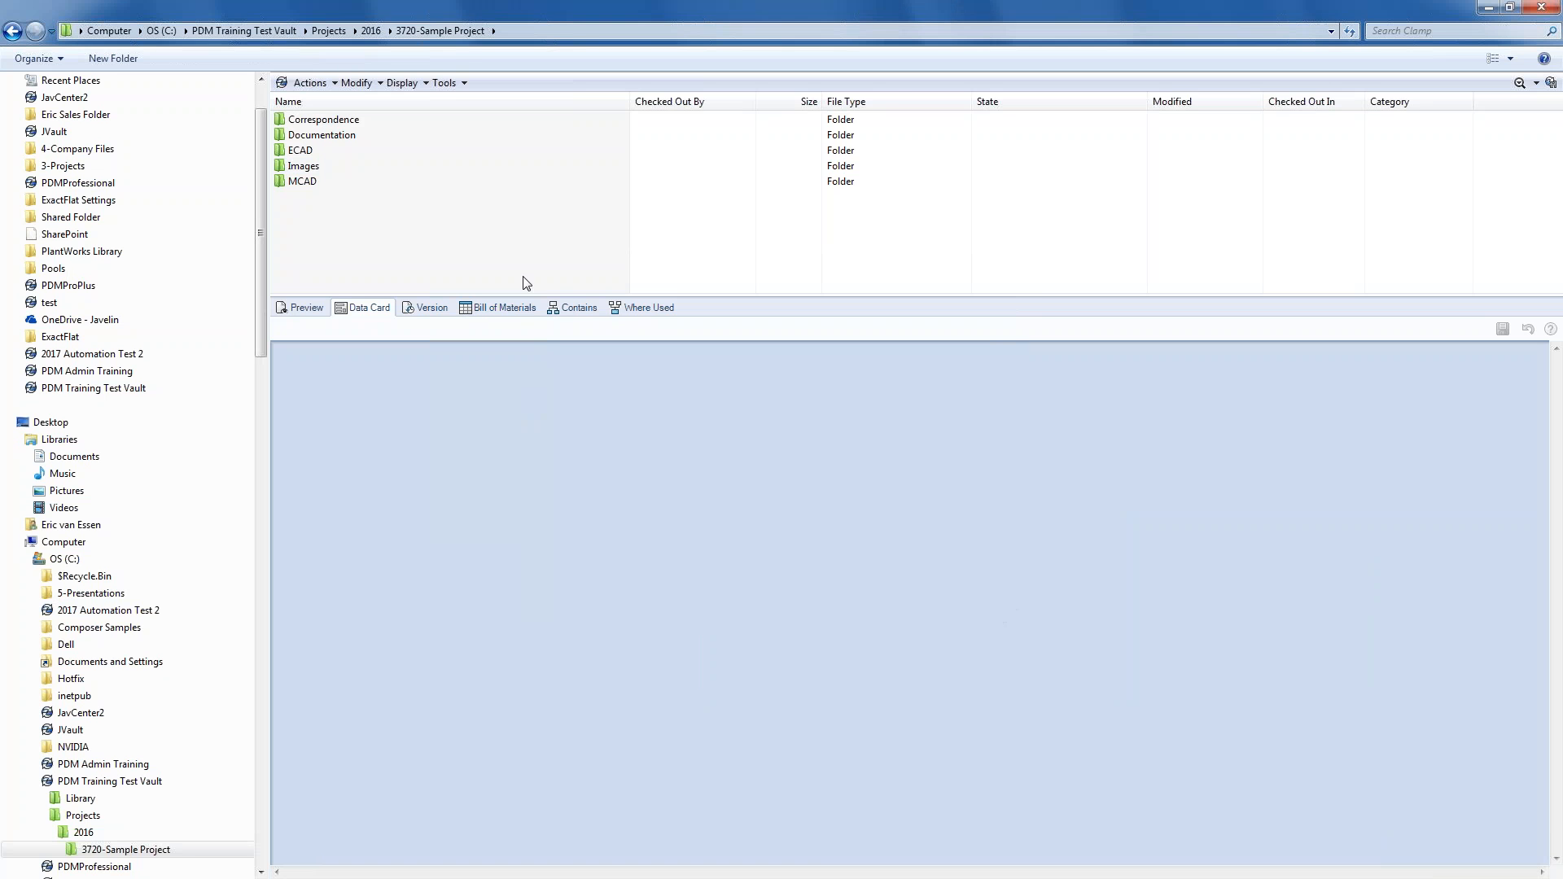
left_click(374, 31)
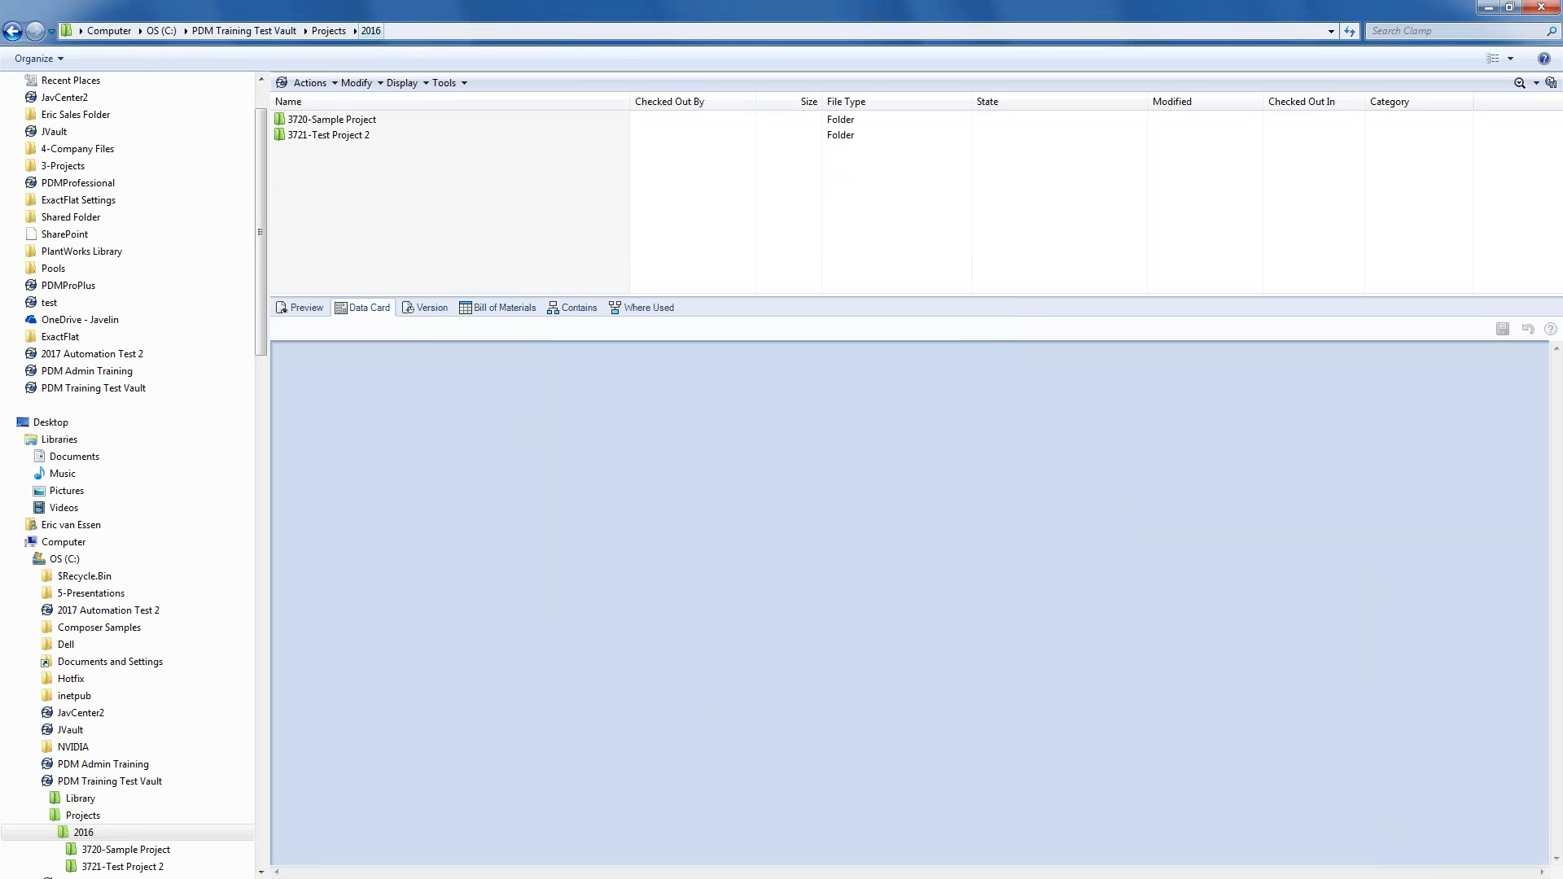
double_click(339, 139)
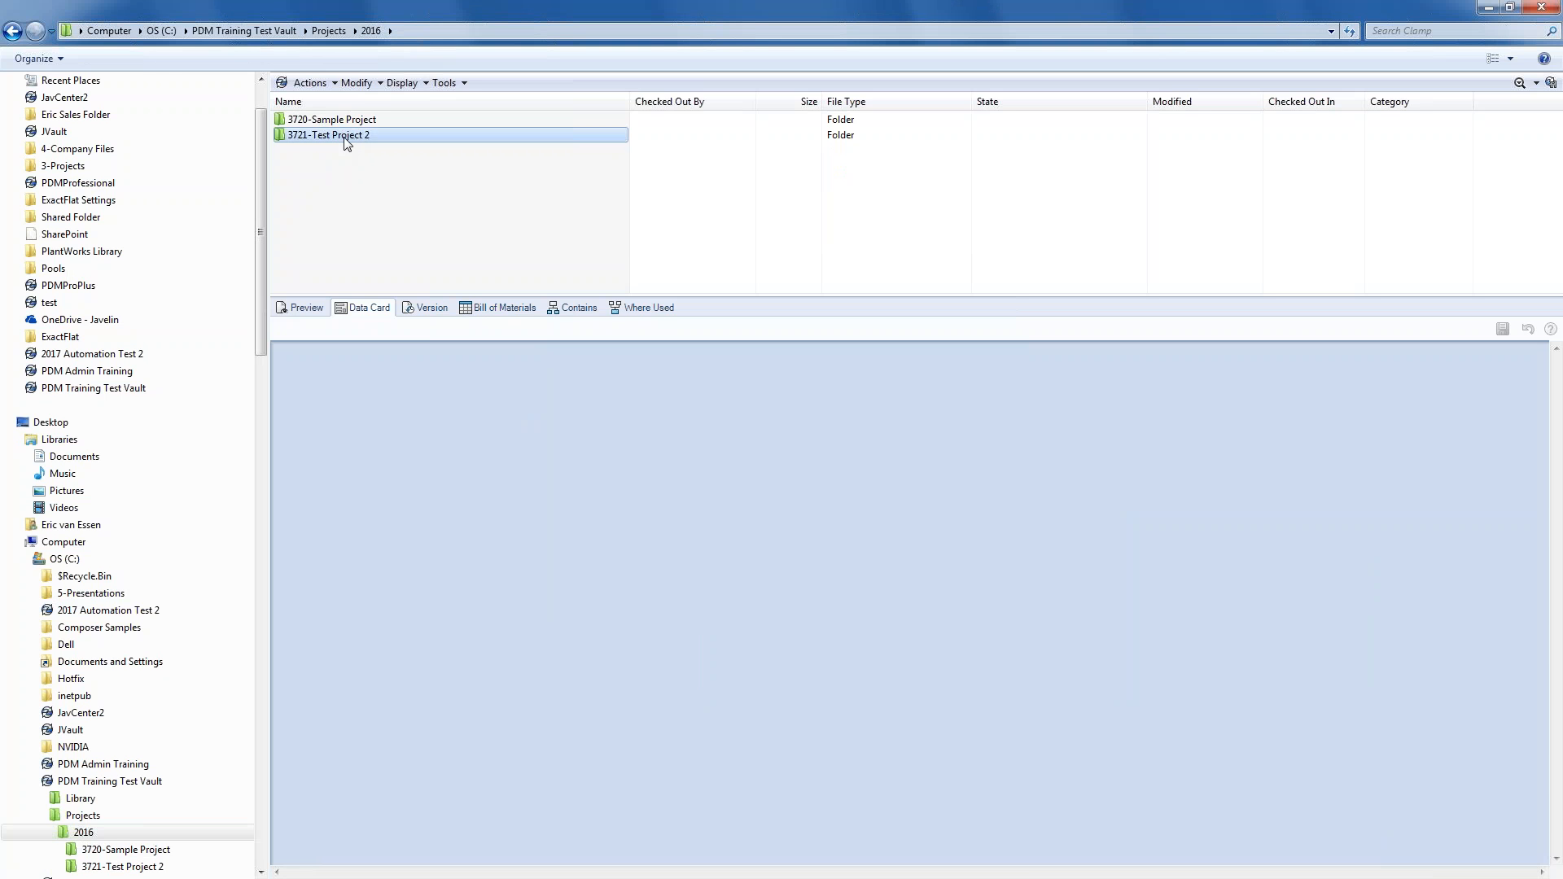
- Check ECAD's data card shows 3721, Test Project 2 and Javelin Technologies, then open MCAD
left_click(338, 150)
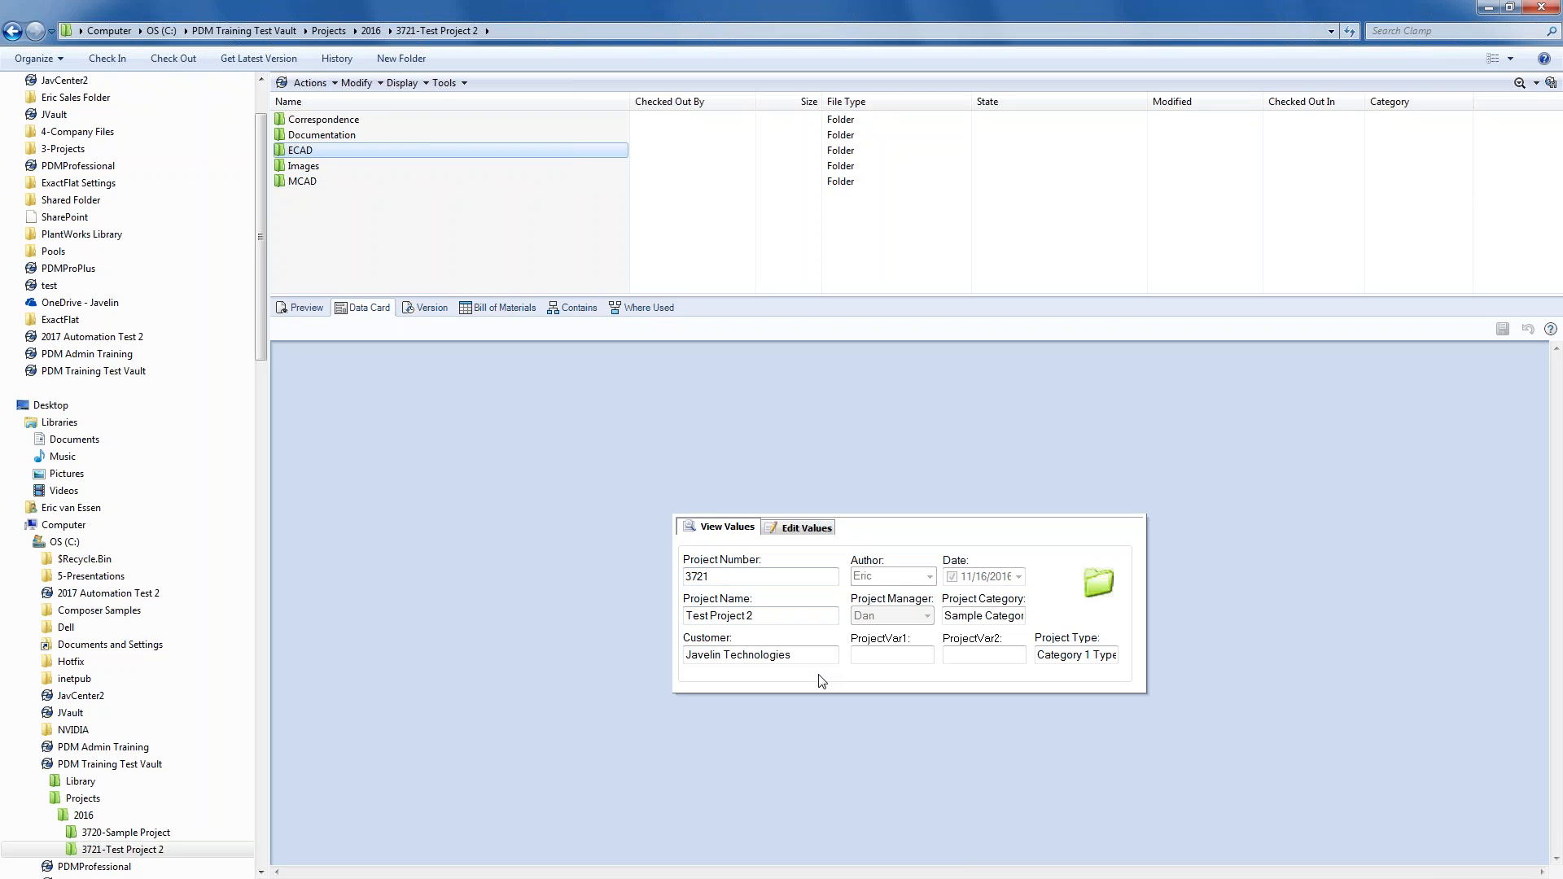
double_click(316, 183)
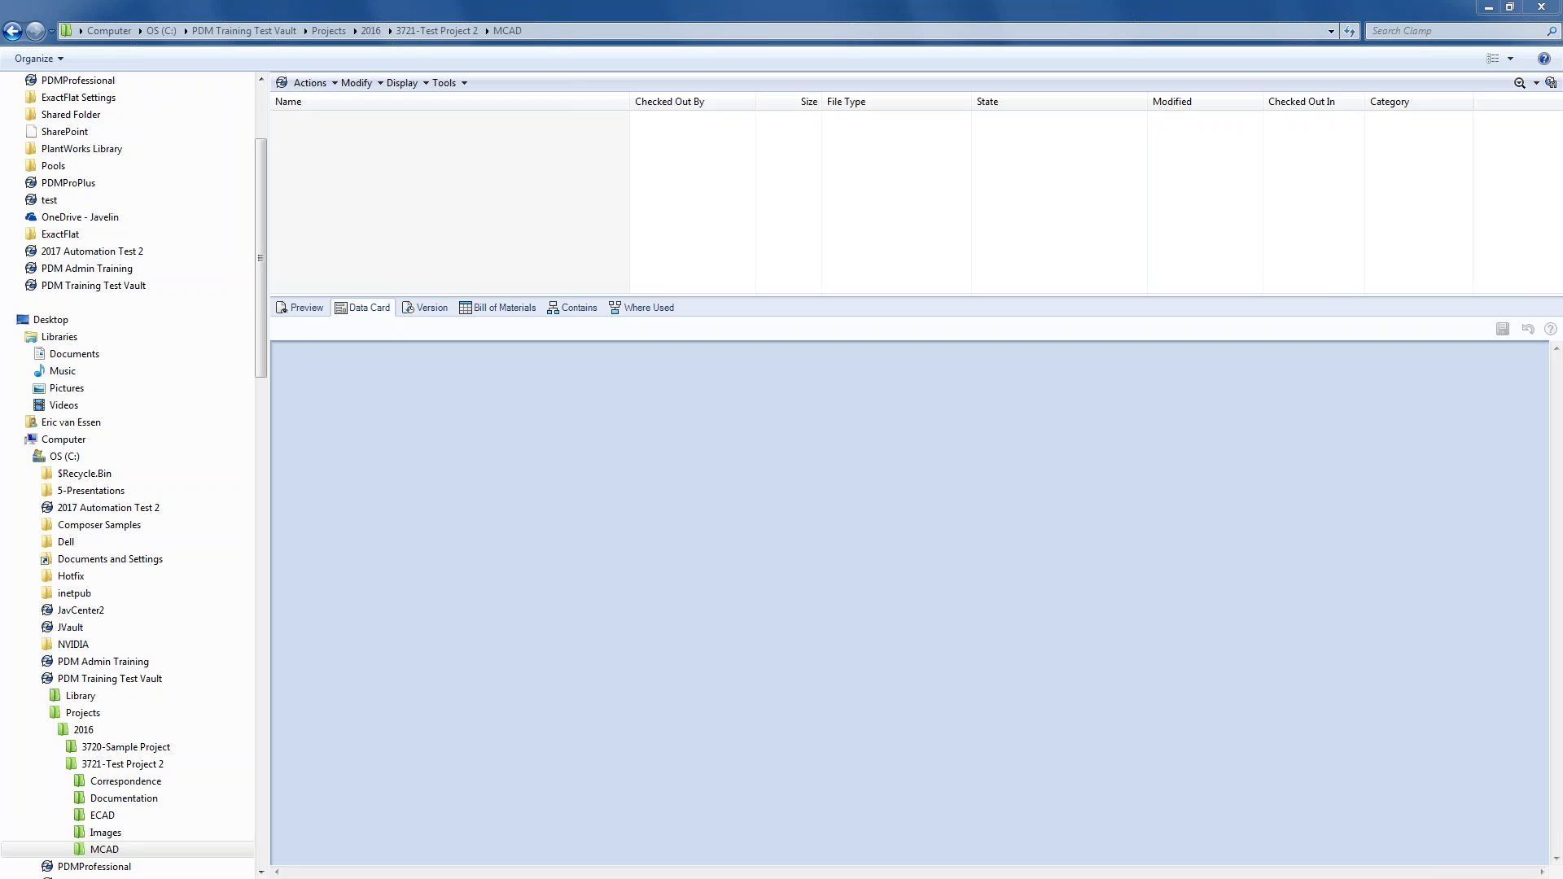
- Drag JV-0105.SLDPRT from the E:\1-Demo Files\Clamp window into the vault's MCAD folder
key("alt+Tab")
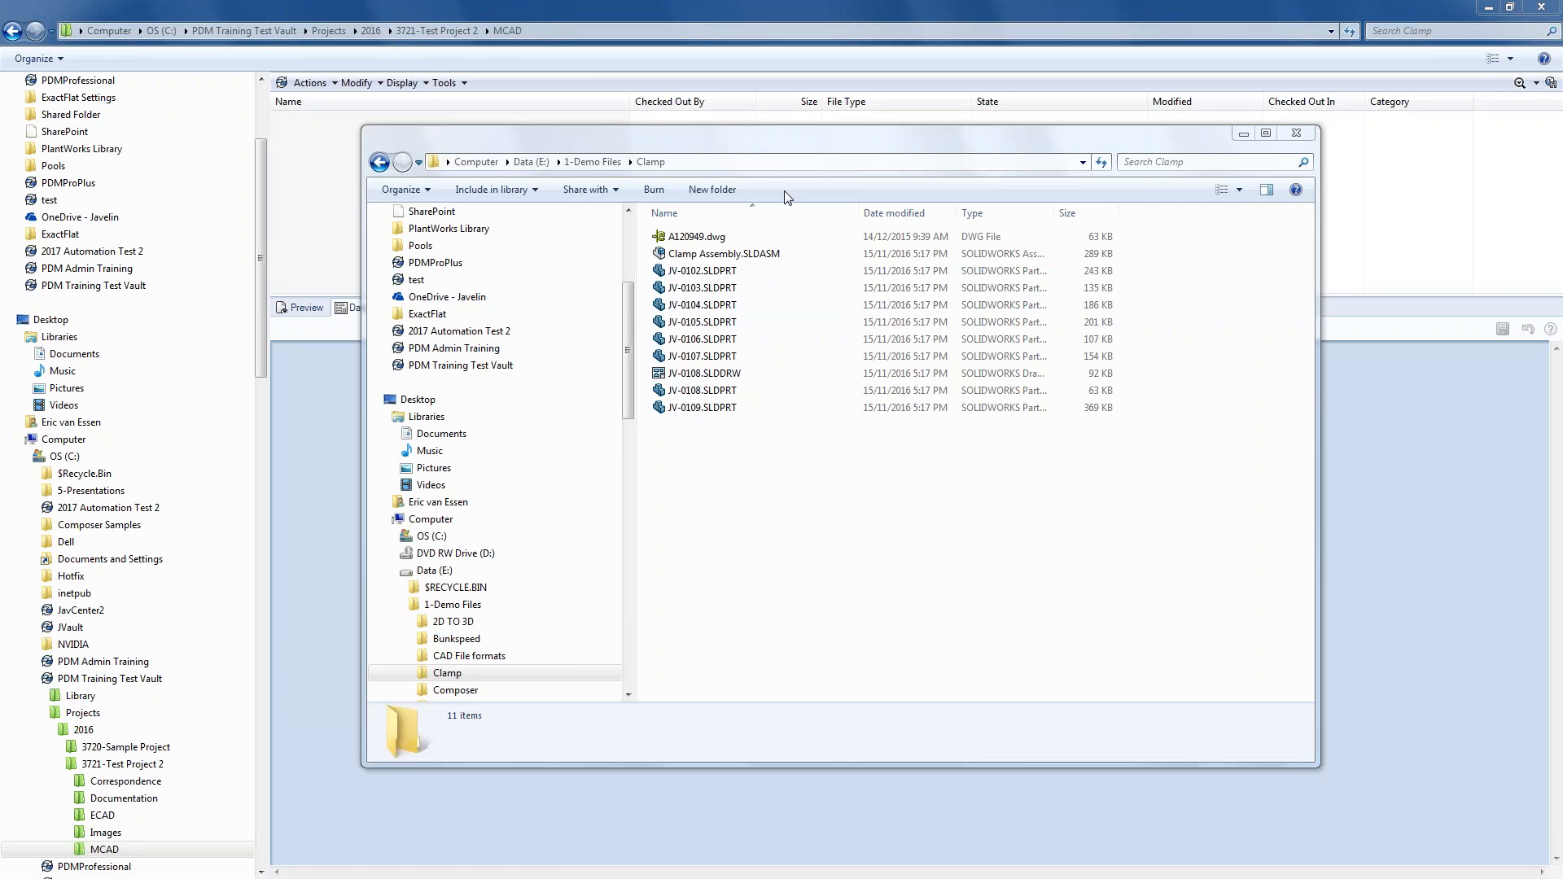
left_click_drag(758, 143, 949, 160)
left_click(893, 337)
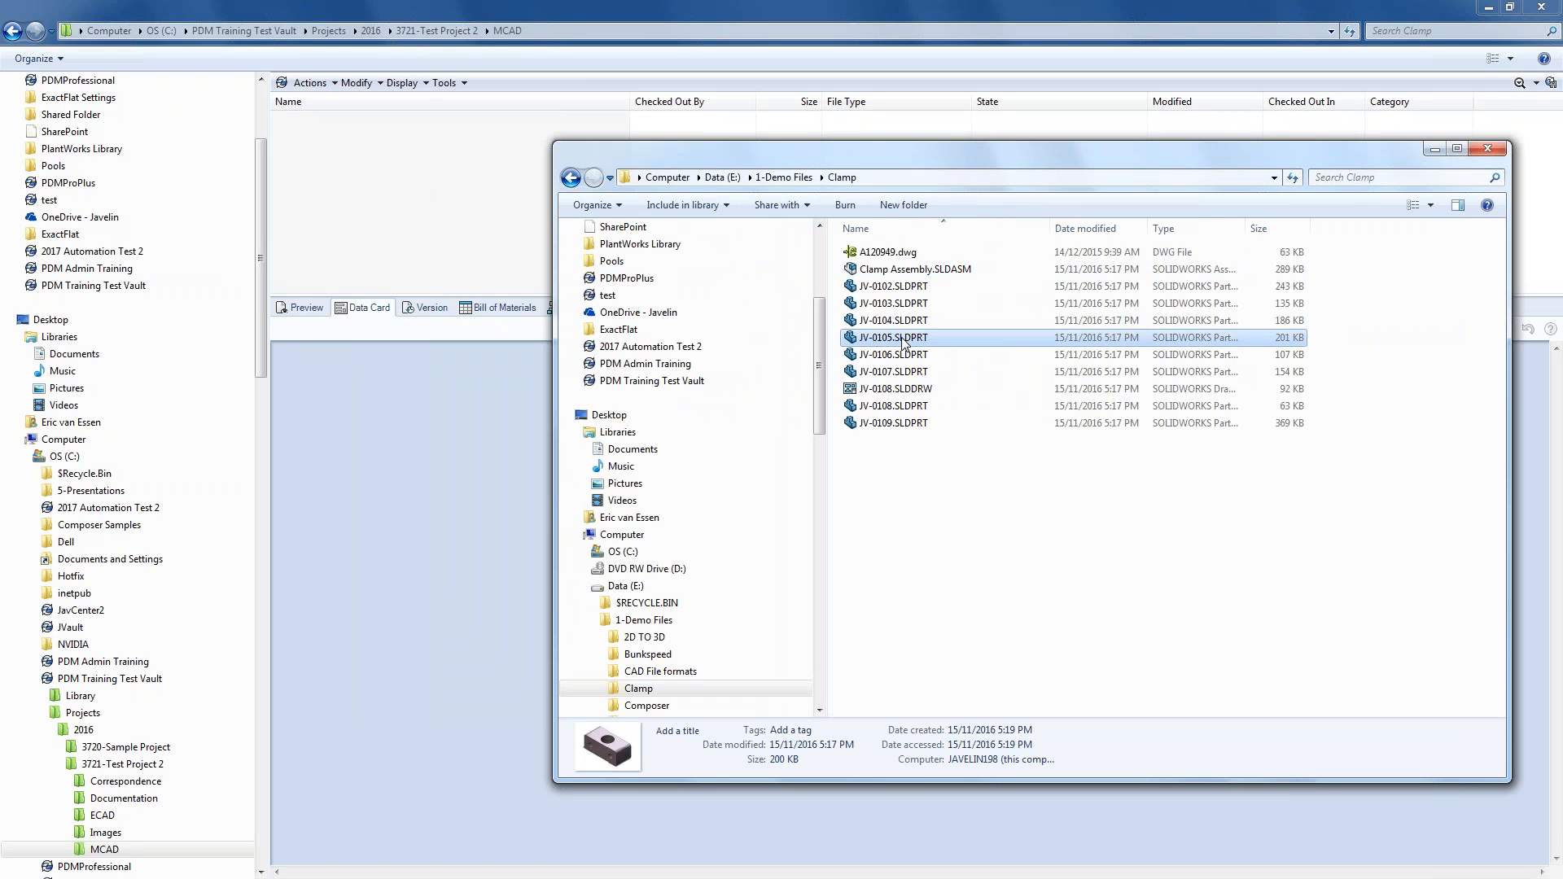
left_click_drag(893, 337, 388, 241)
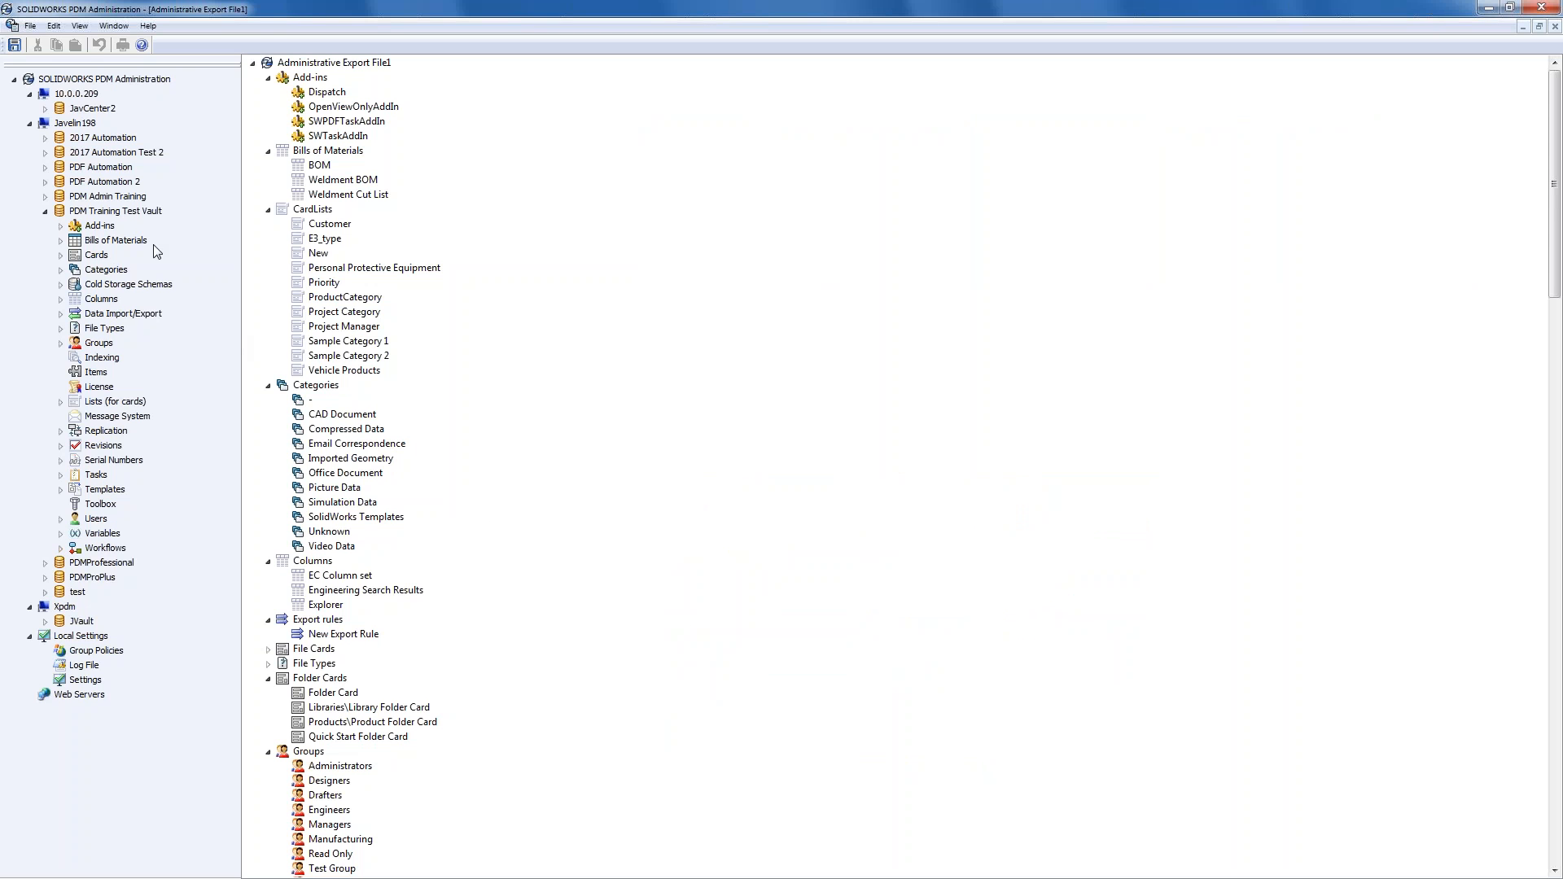
- Open the SOLIDWORKS Part Card from Cards > File Cards in the Card Editor
double_click(91, 256)
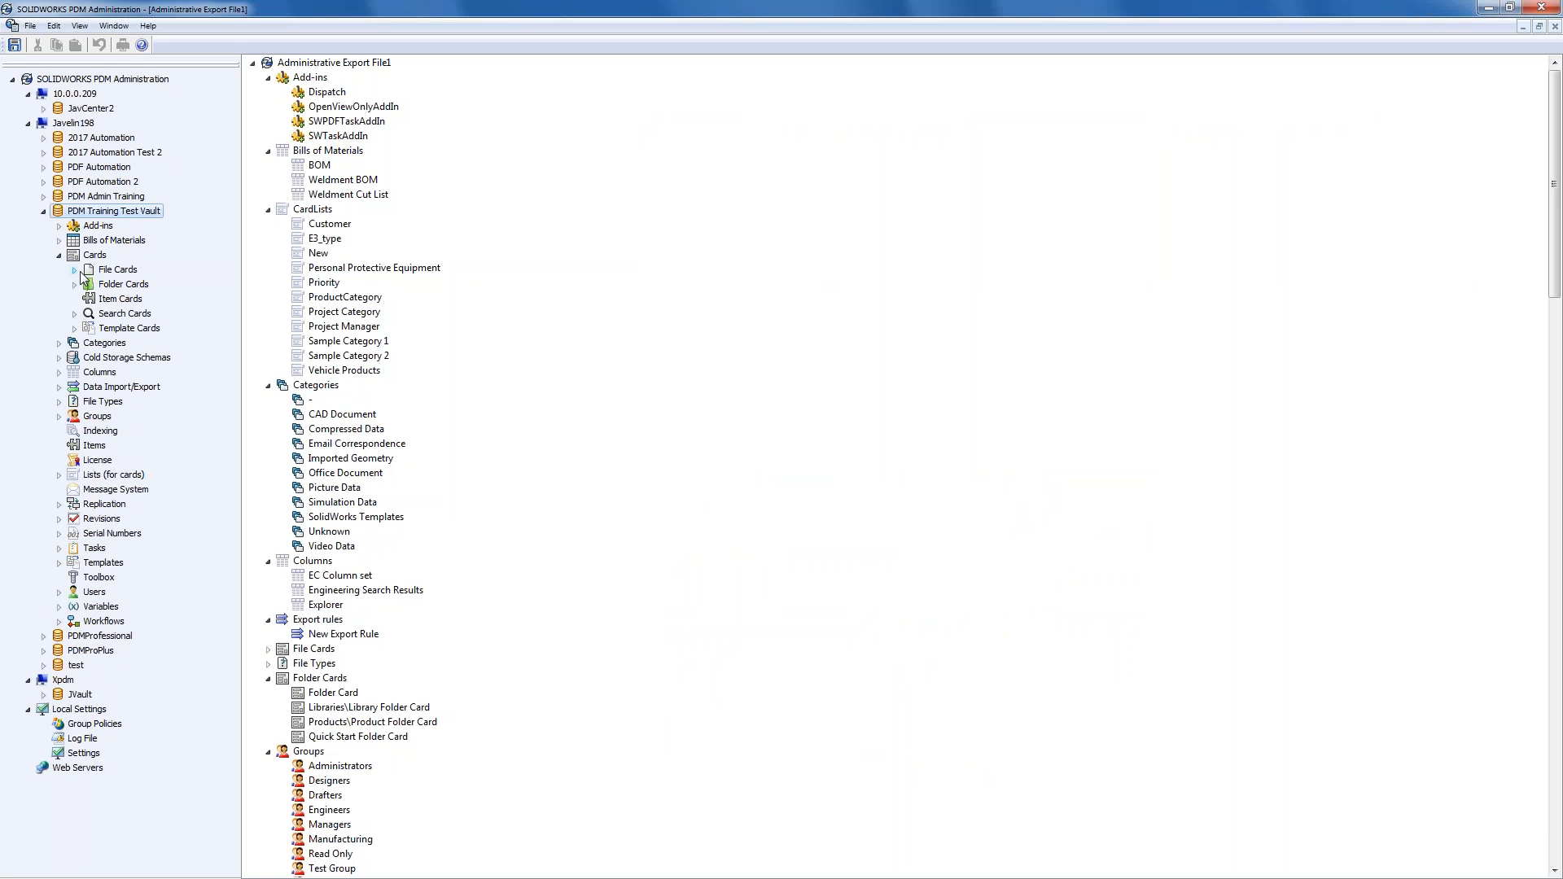
left_click(75, 270)
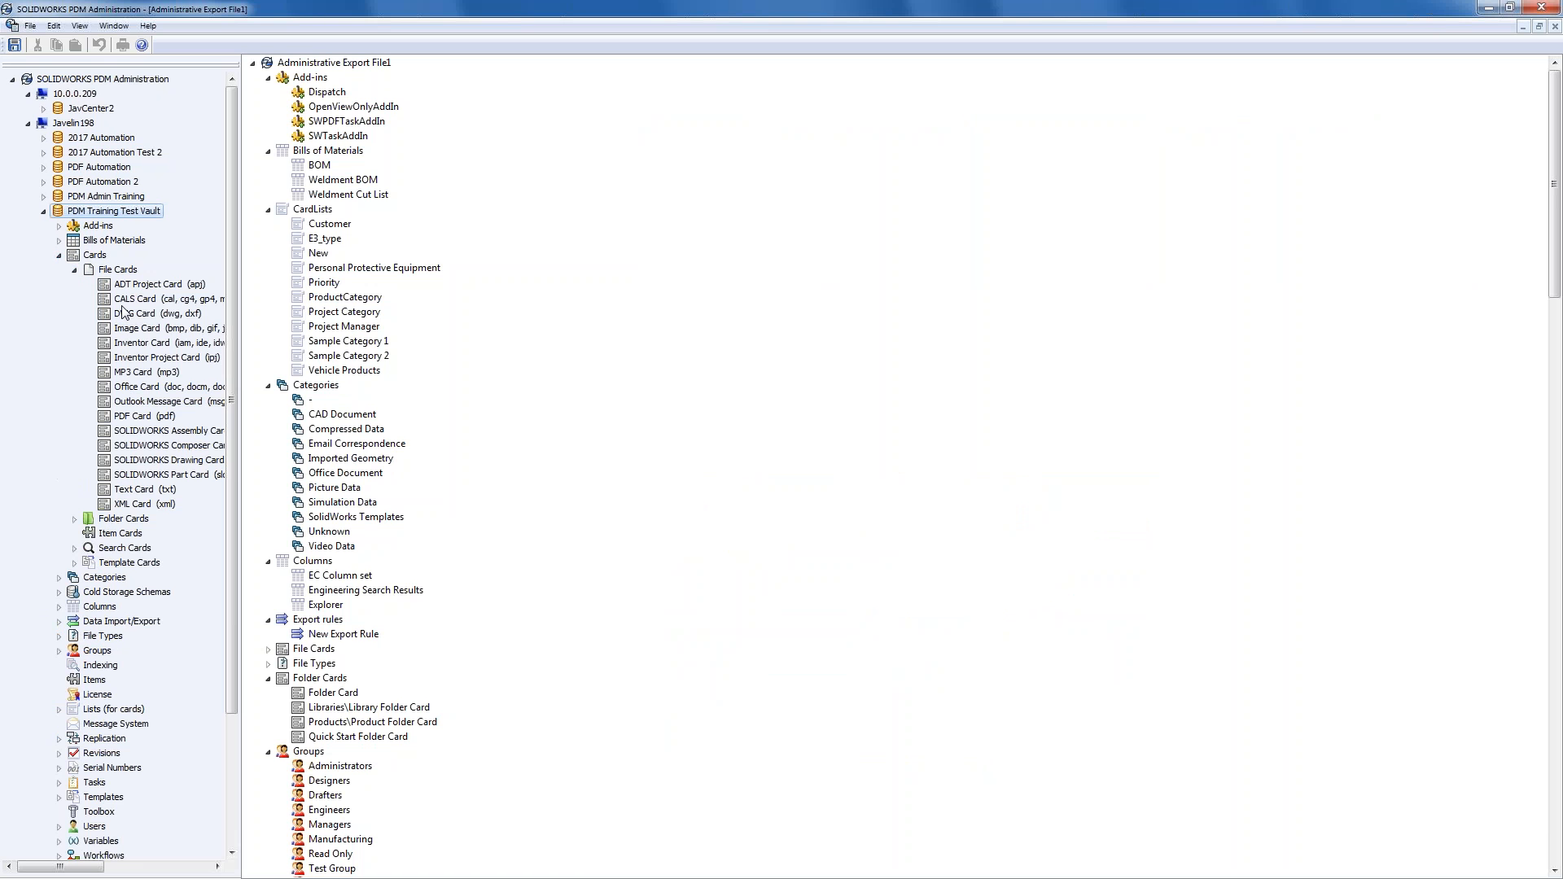
double_click(195, 473)
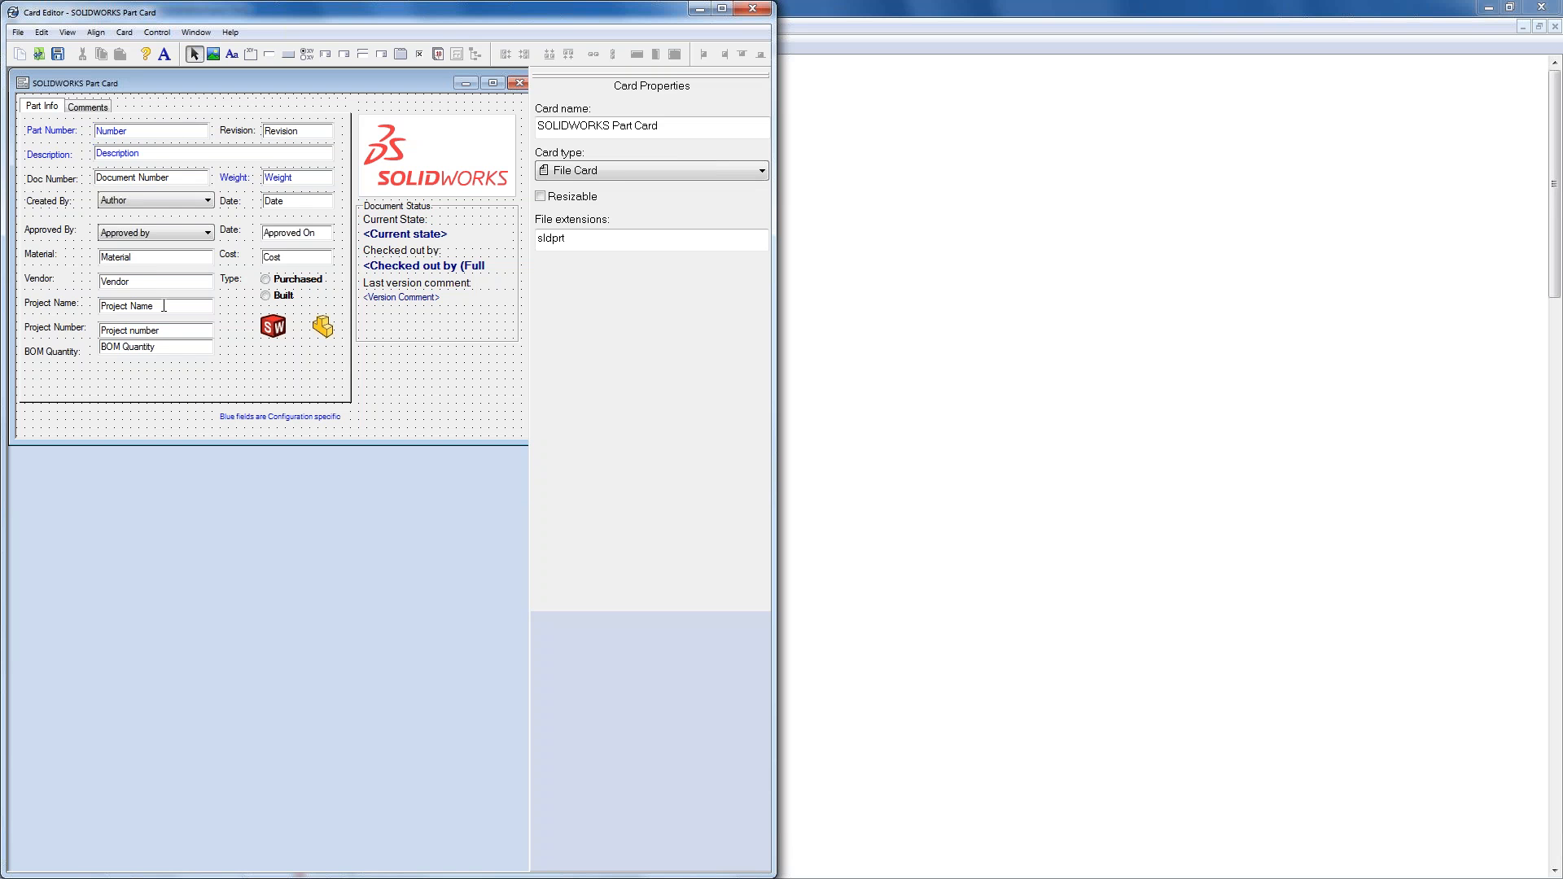
- Open the vault's Folder Card by filtering File > Open to Folder Card type
left_click(38, 54)
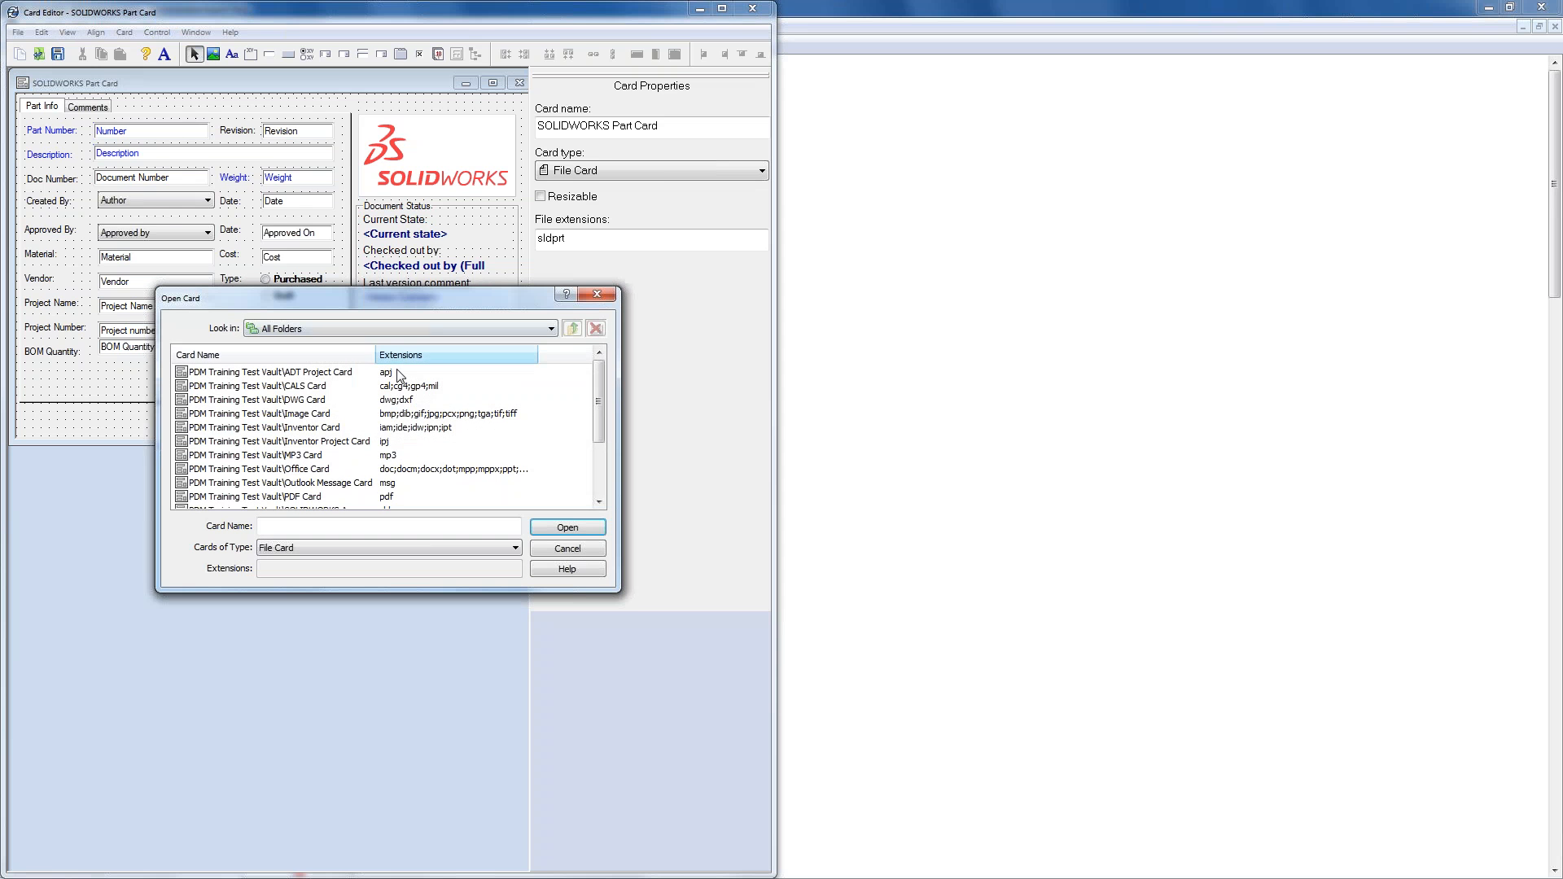
left_click(599, 486)
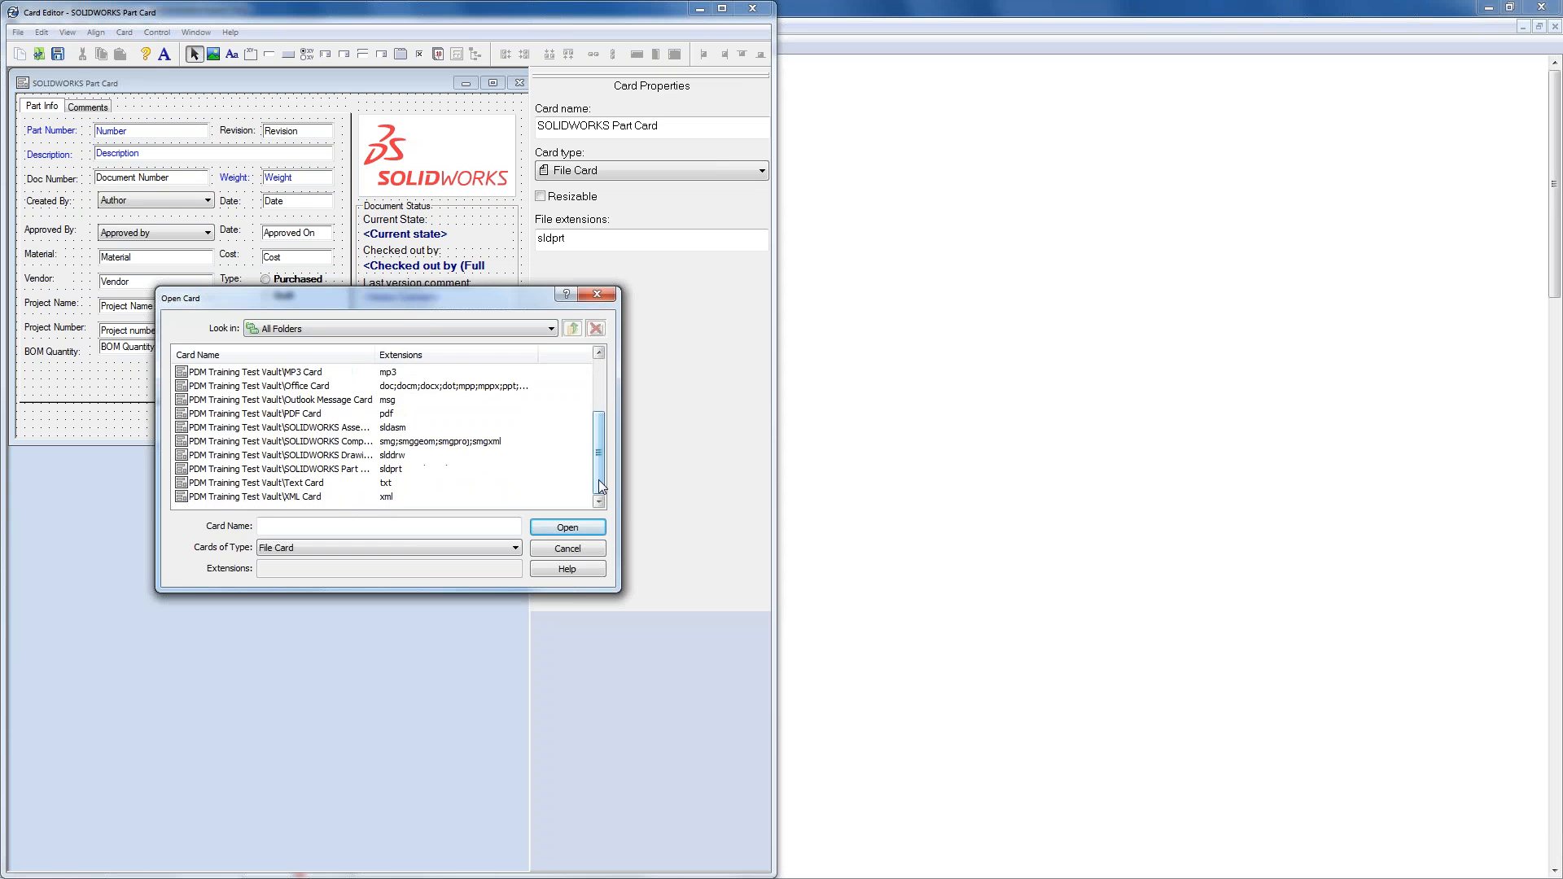
left_click(399, 547)
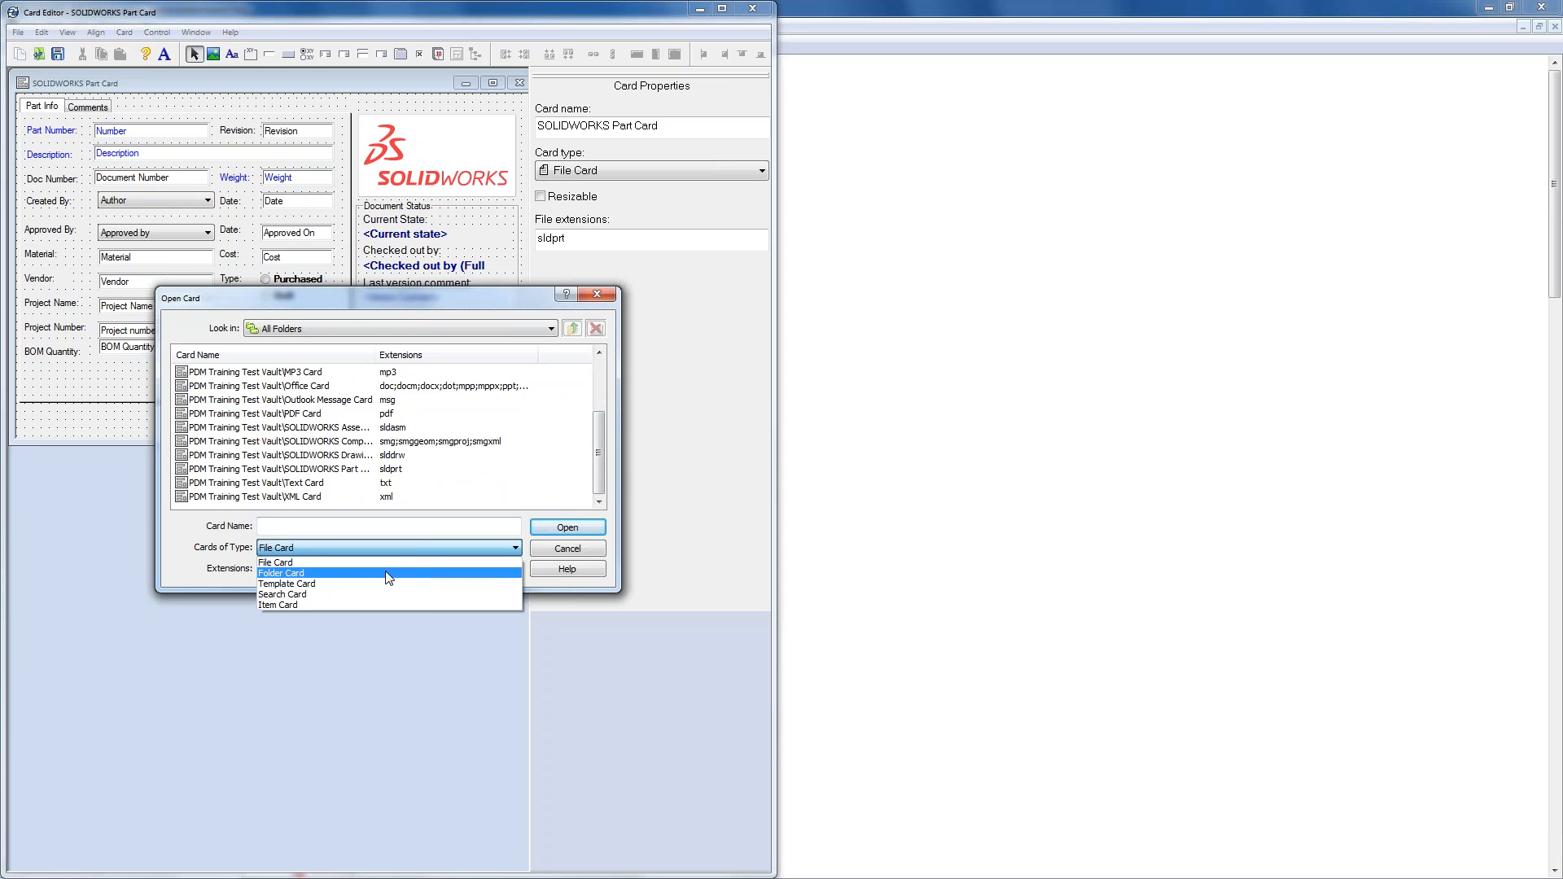
left_click(388, 574)
double_click(265, 372)
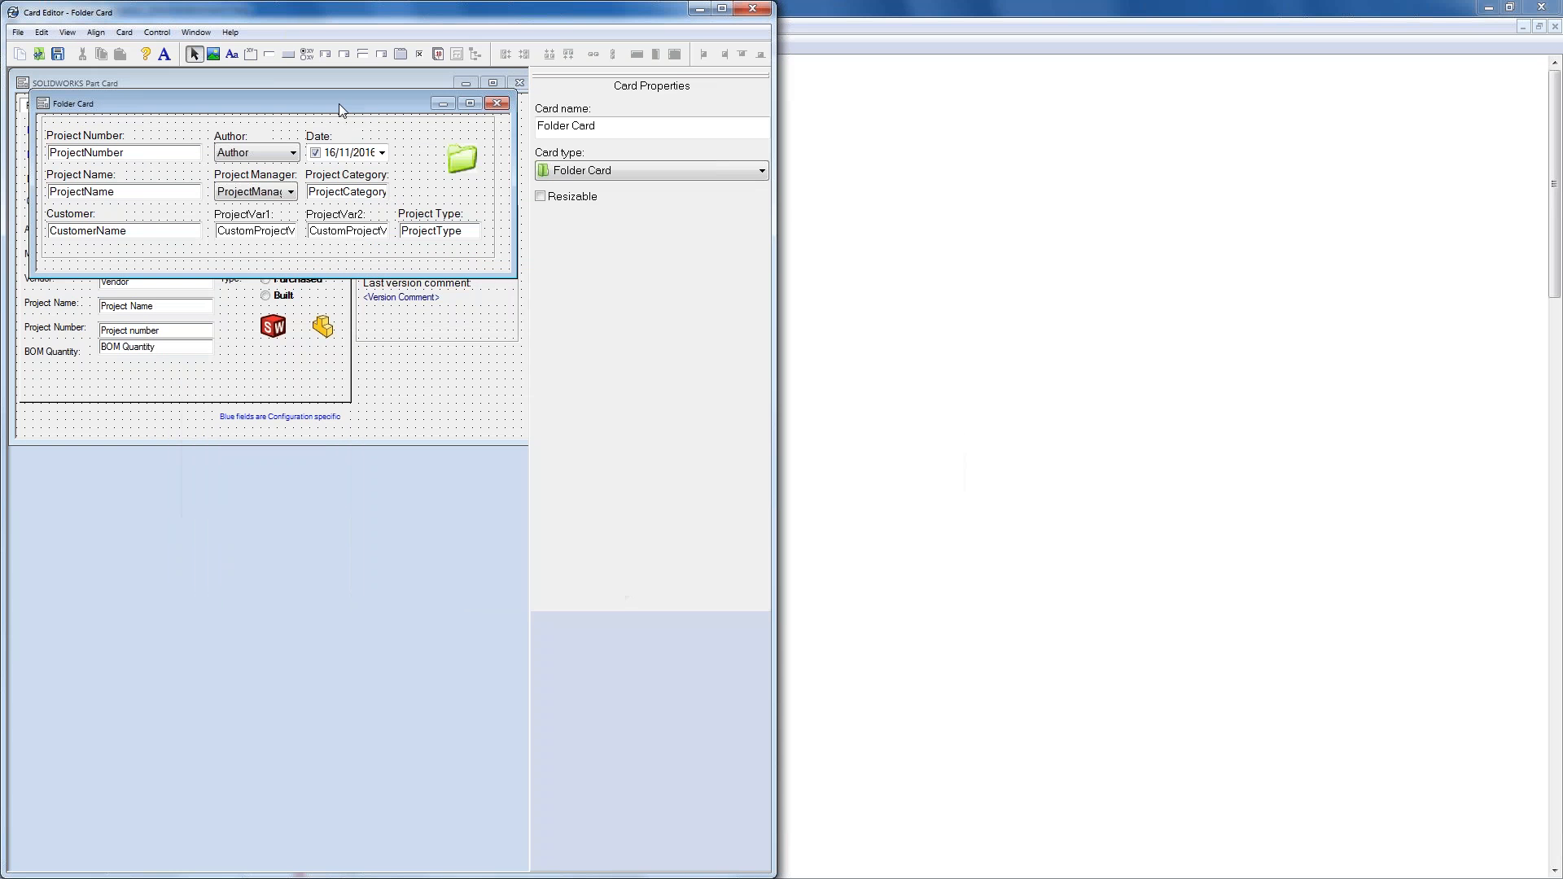
- Delete the Part Card's Project Name and Project Number edit boxes
left_click_drag(339, 104, 349, 529)
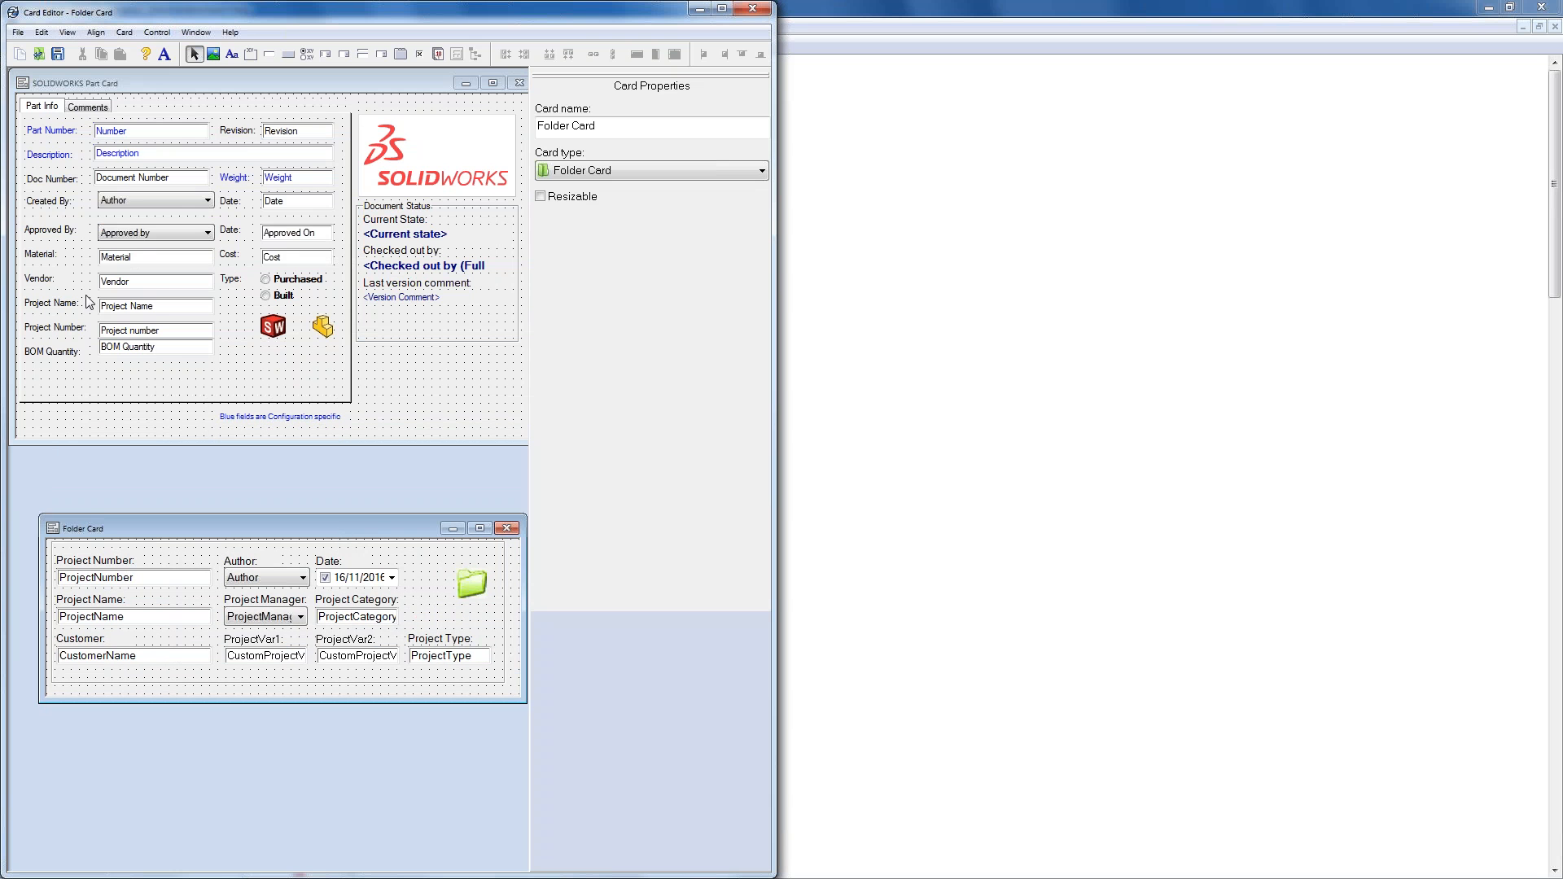
left_click(122, 306)
key("Delete")
left_click(140, 331)
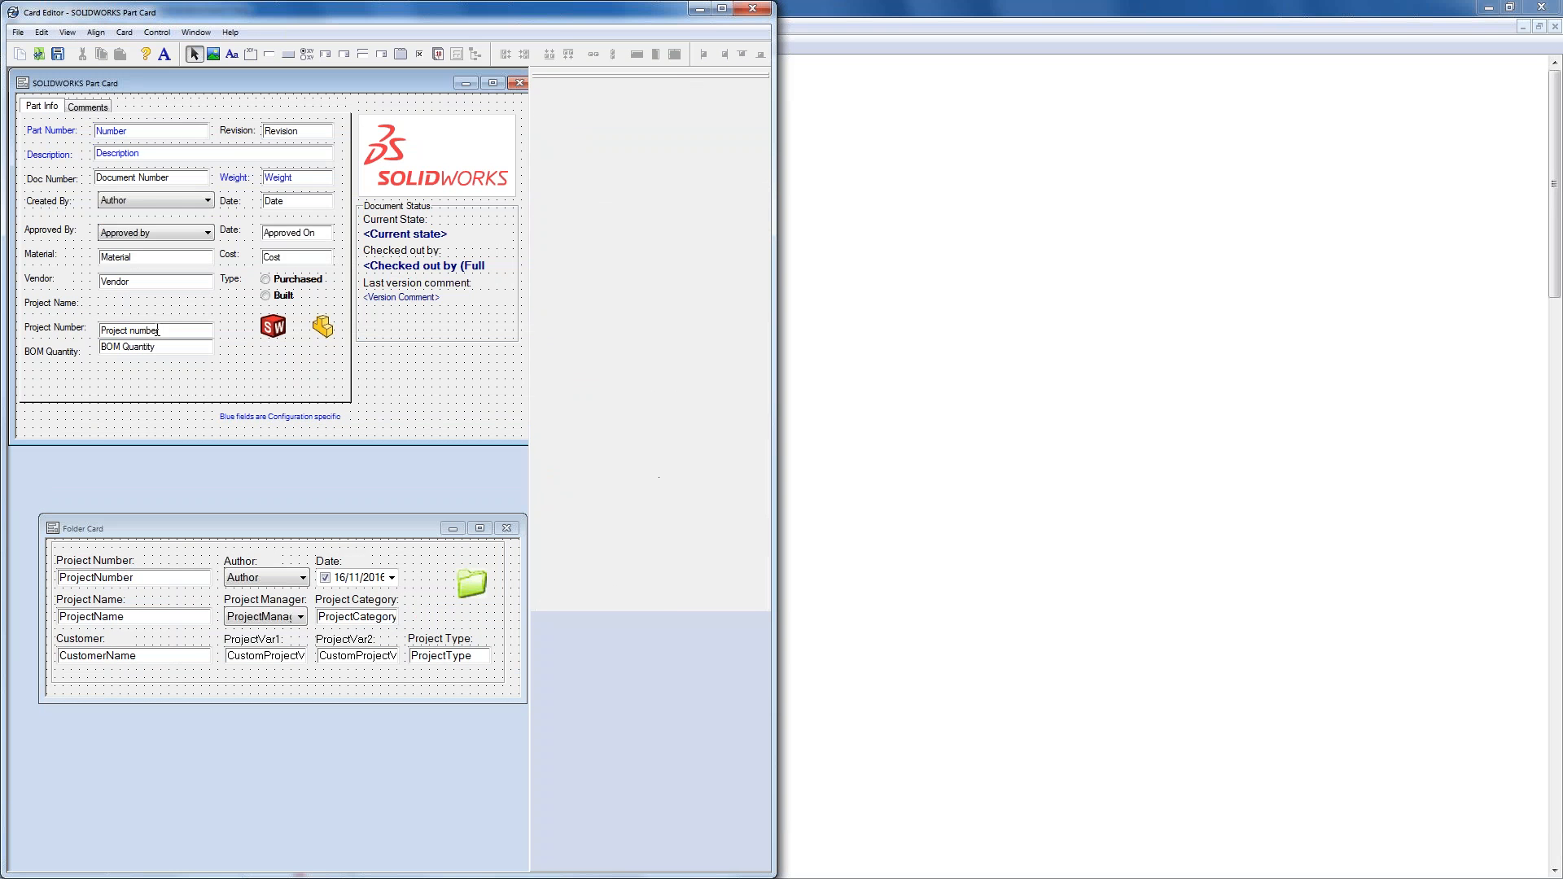
key("Delete")
- Copy the Folder Card's ProjectNumber box into the Part Card's Project Number row
left_click(131, 577)
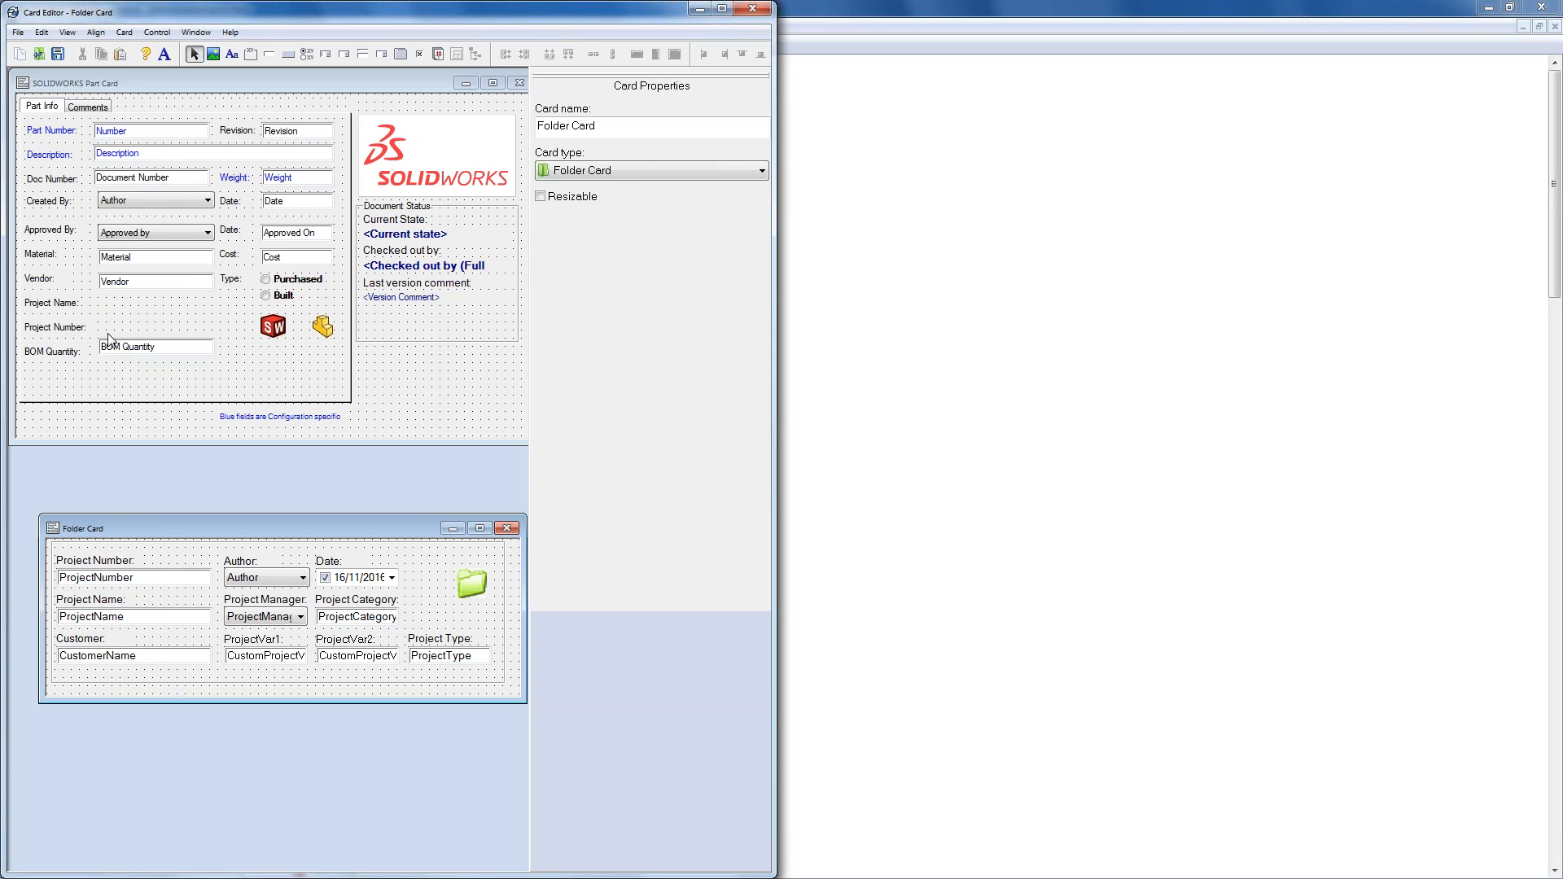
left_click(116, 428)
key("ctrl+v")
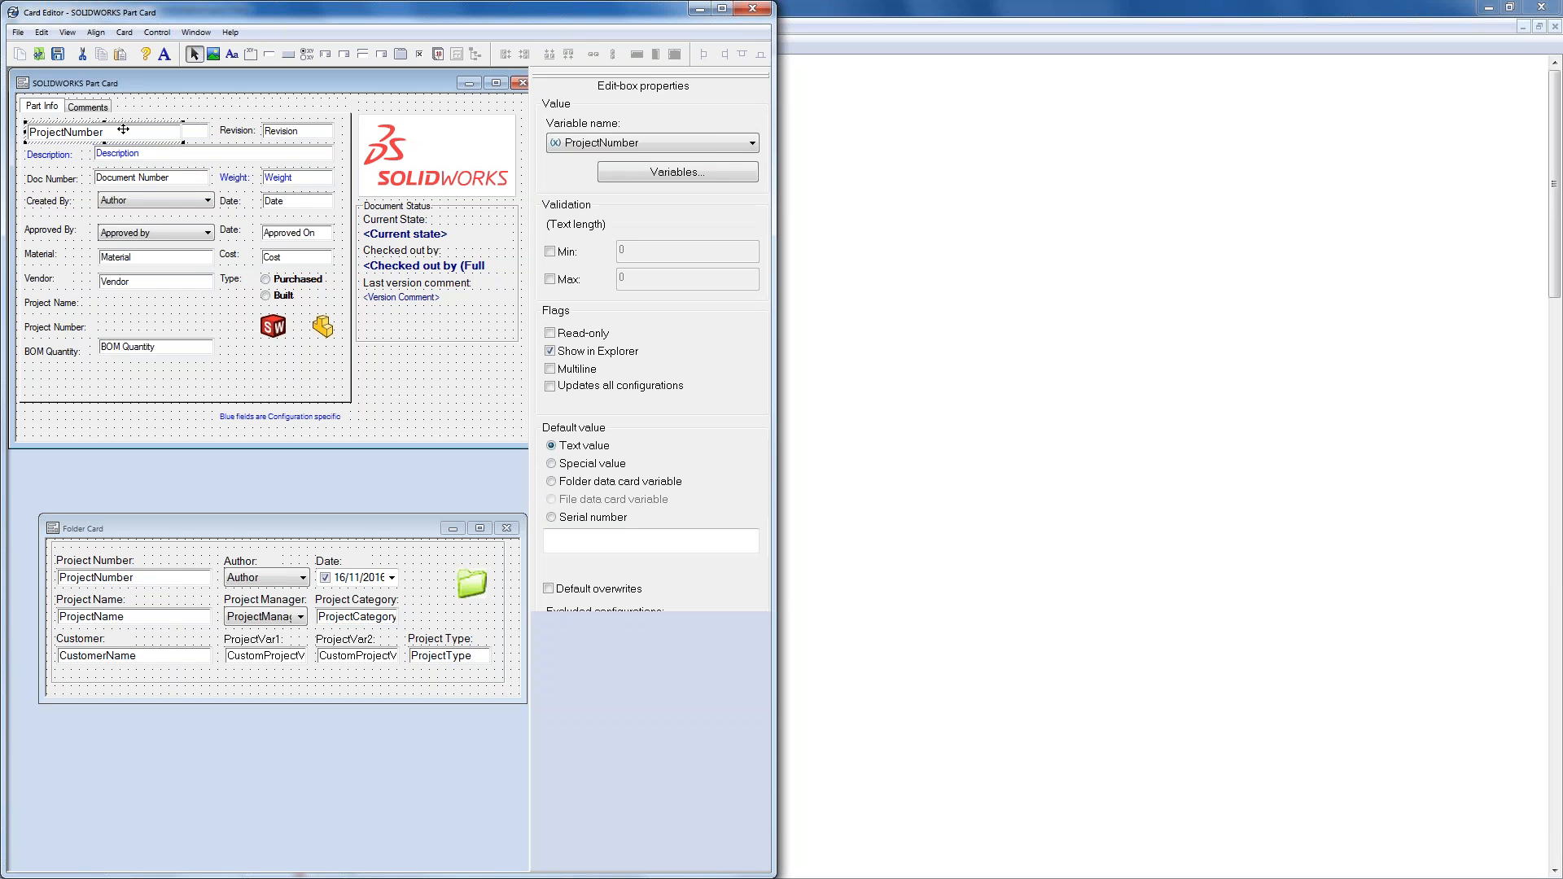
left_click_drag(122, 129, 152, 324)
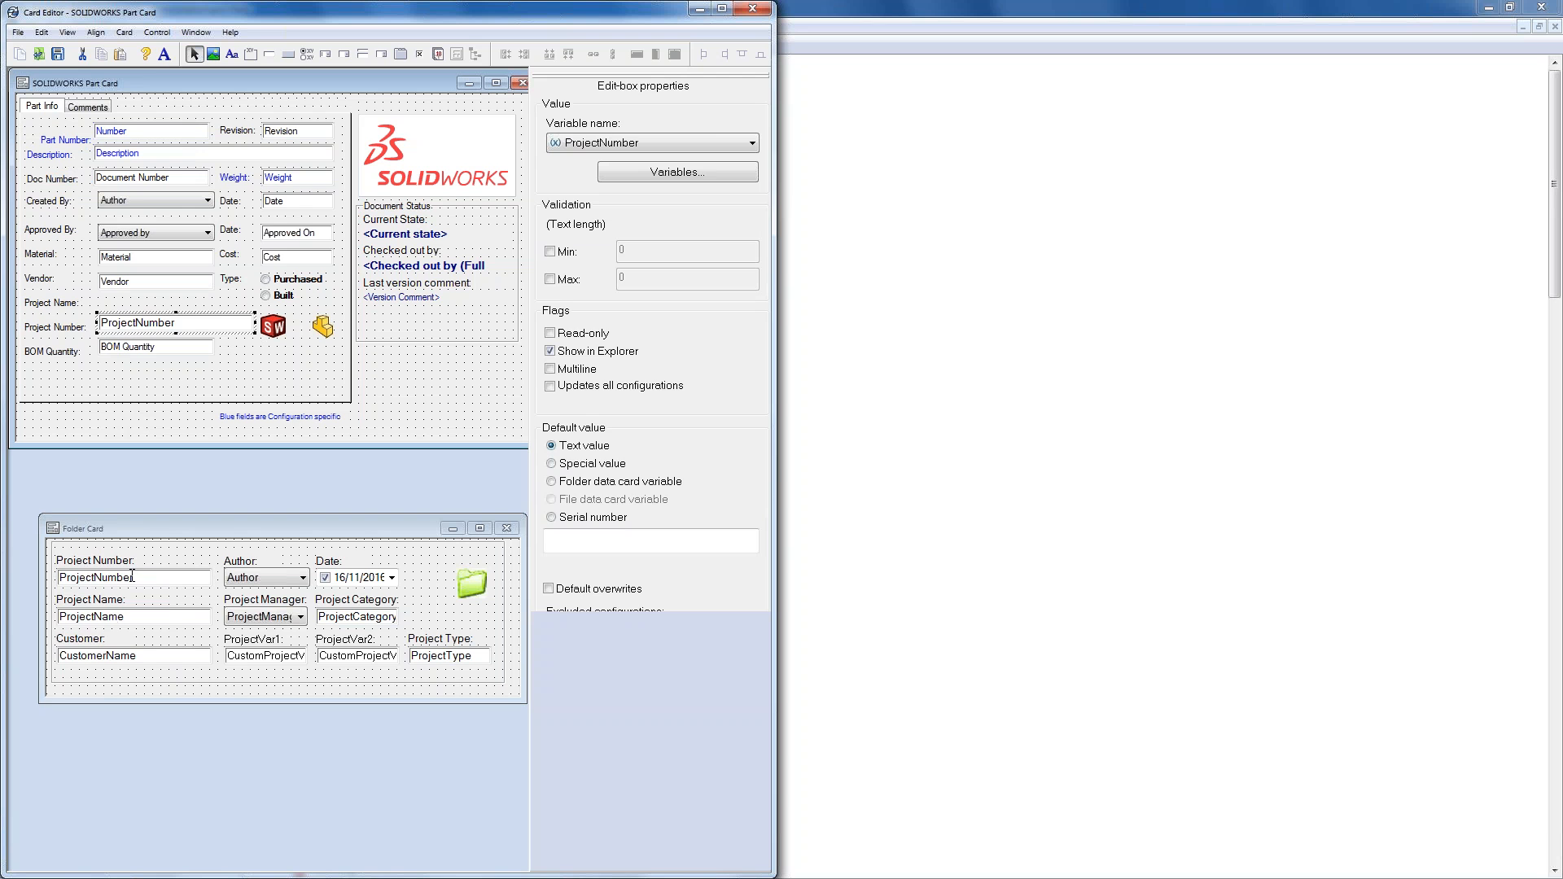
- Copy the Folder Card's ProjectName box for the Part Card
left_click(136, 613)
key("ctrl+c")
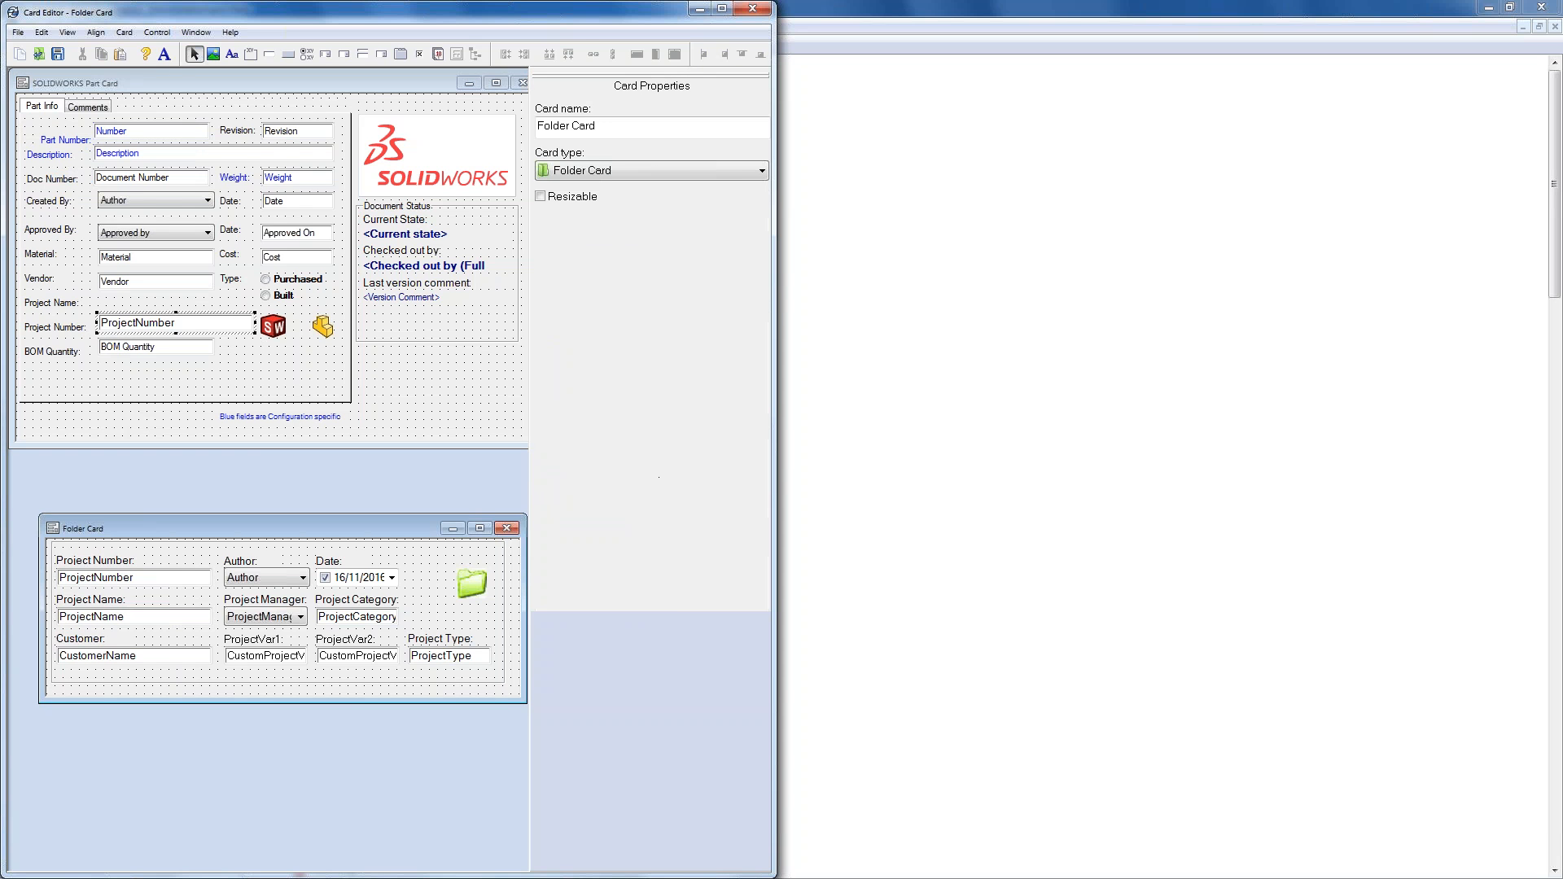
left_click(214, 110)
- Paste the ProjectName box into the Part Card's Project Name row
key("ctrl+v")
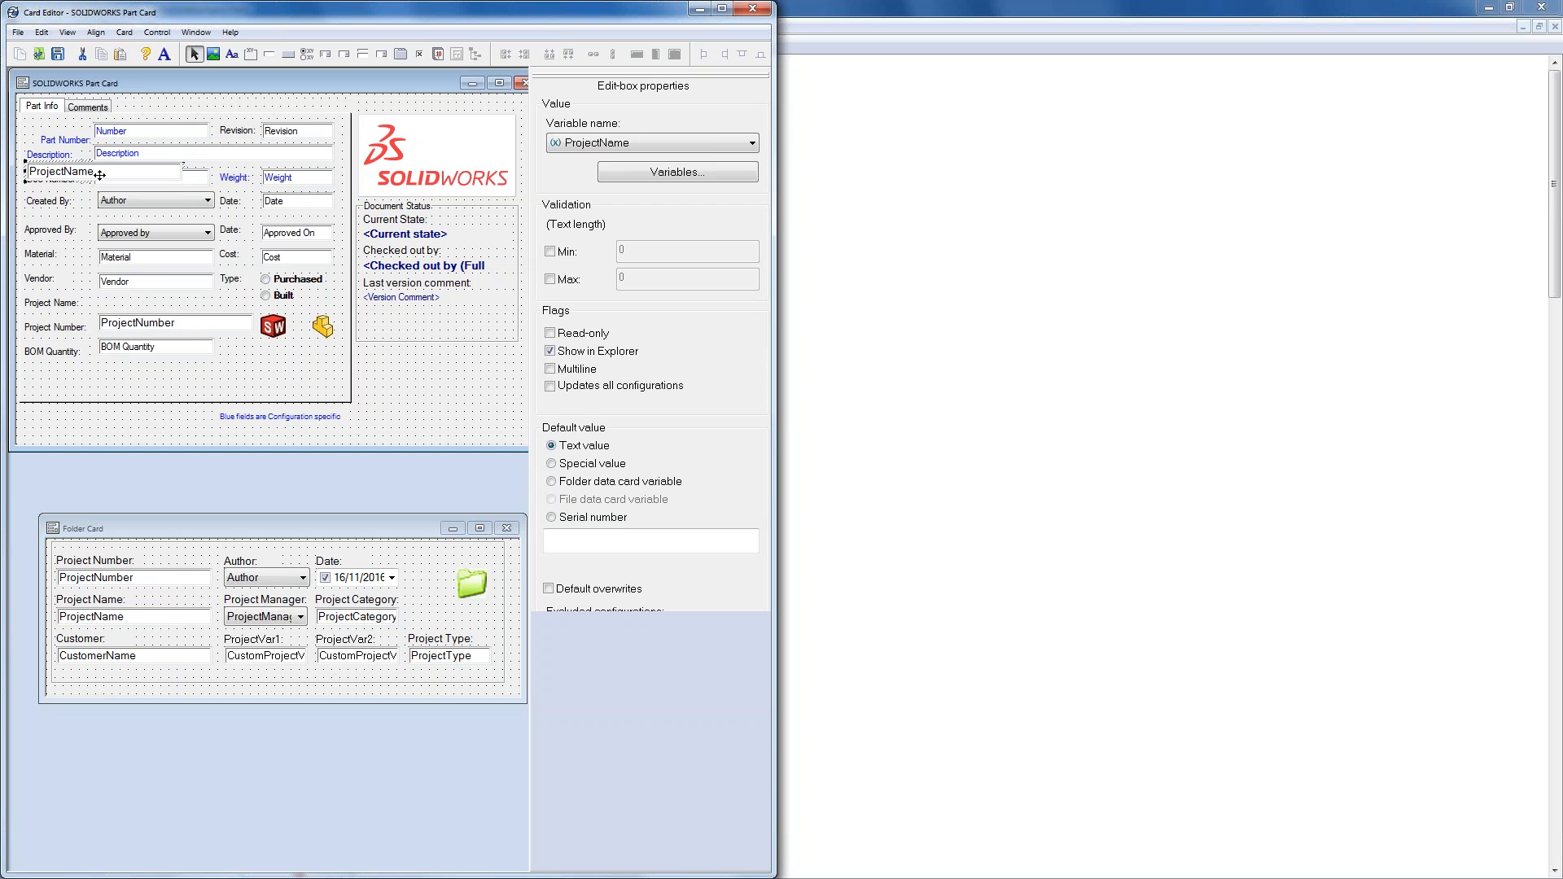
left_click_drag(99, 175, 164, 296)
left_click(173, 324)
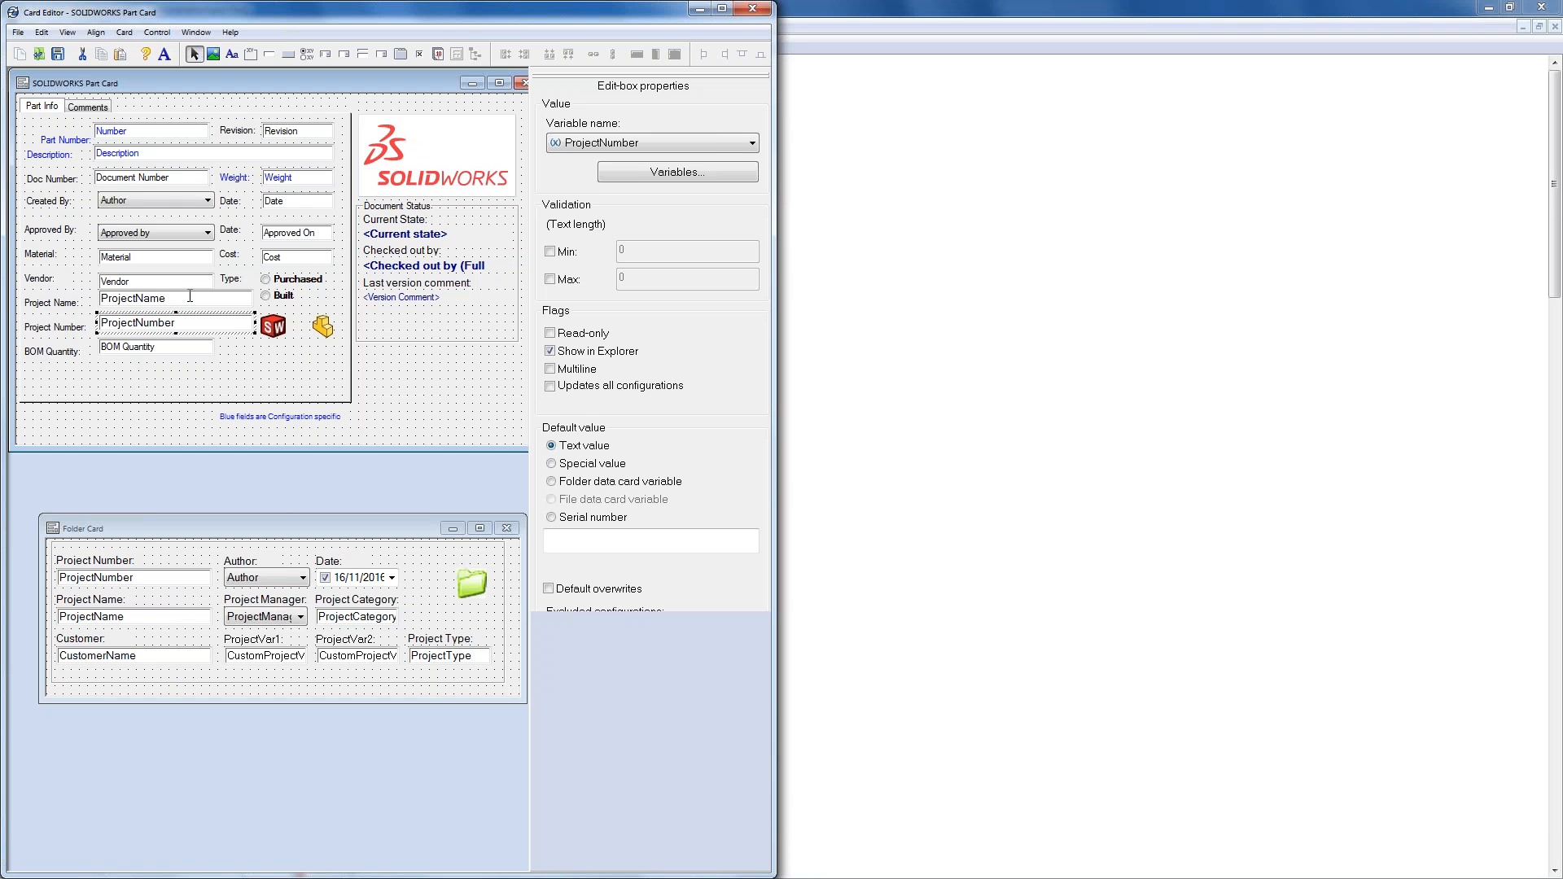
left_click(214, 301)
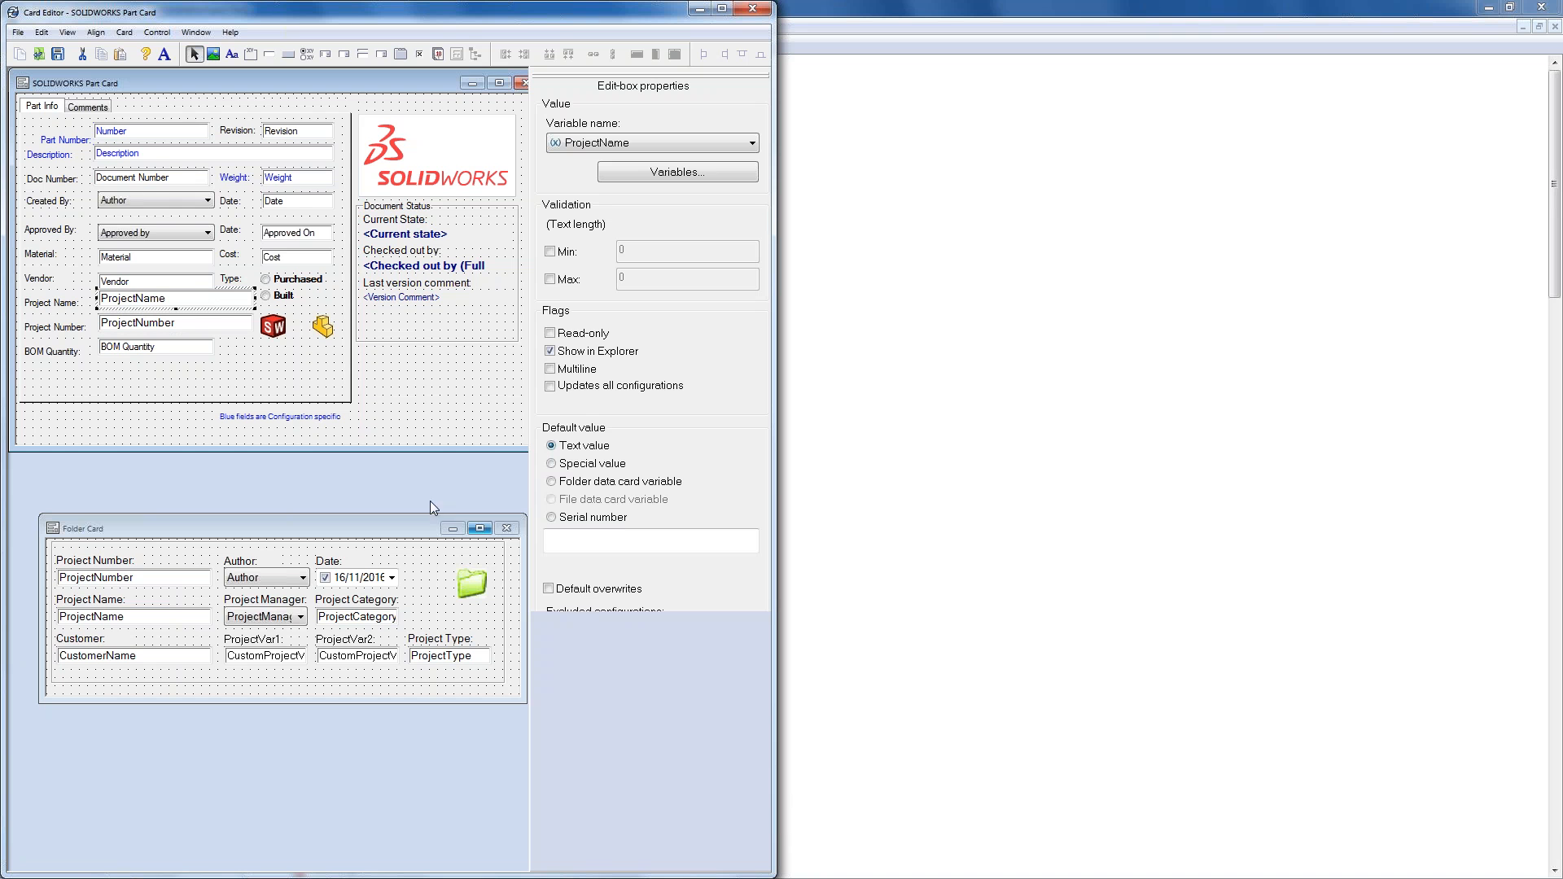
left_click(148, 323)
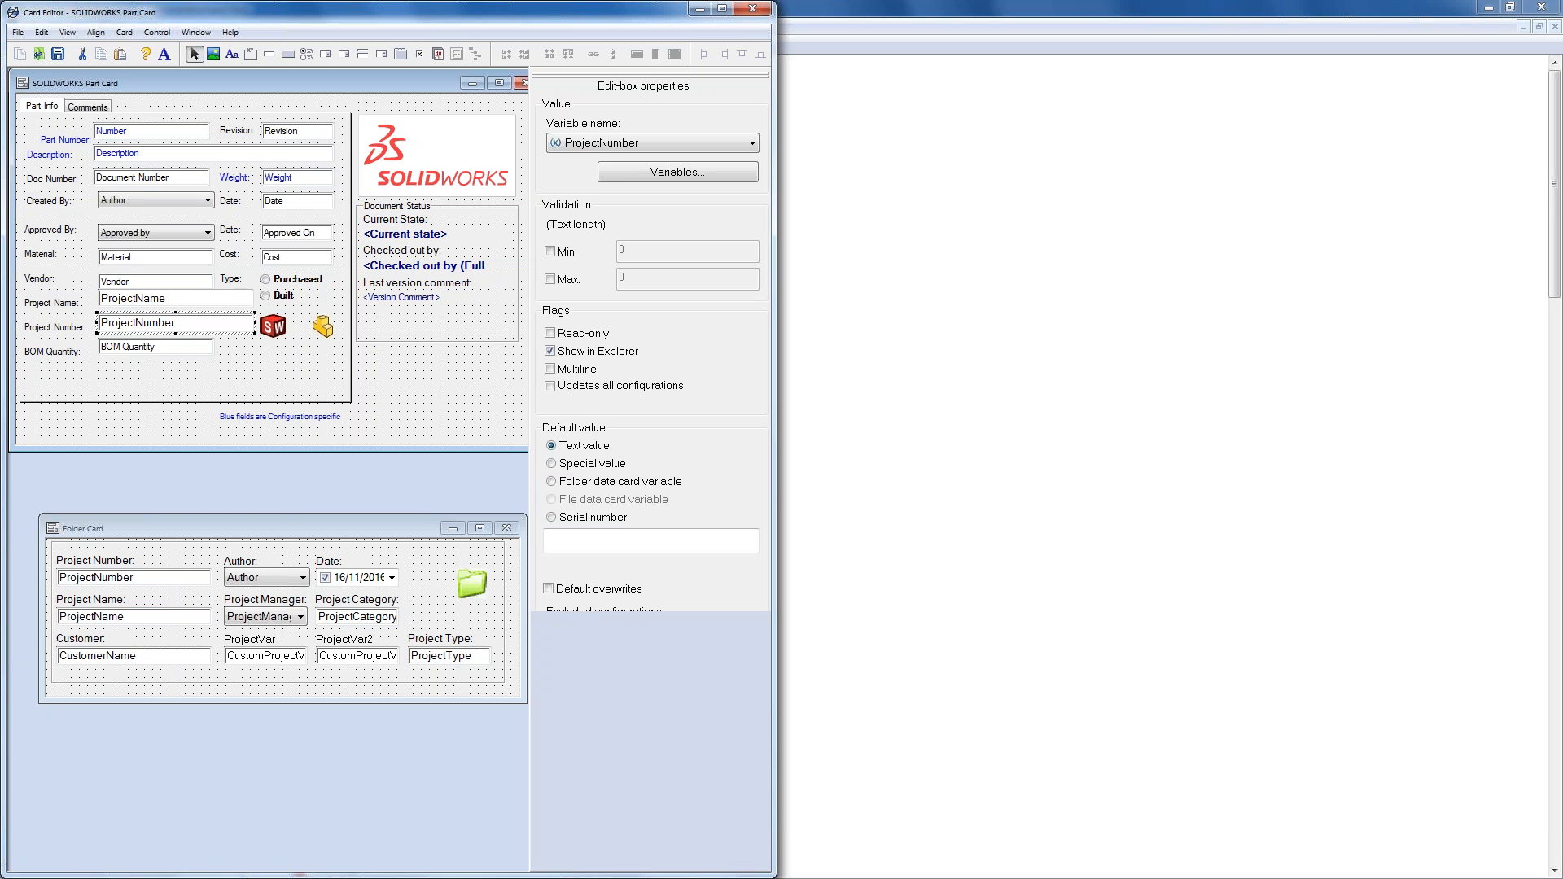
left_click(148, 300)
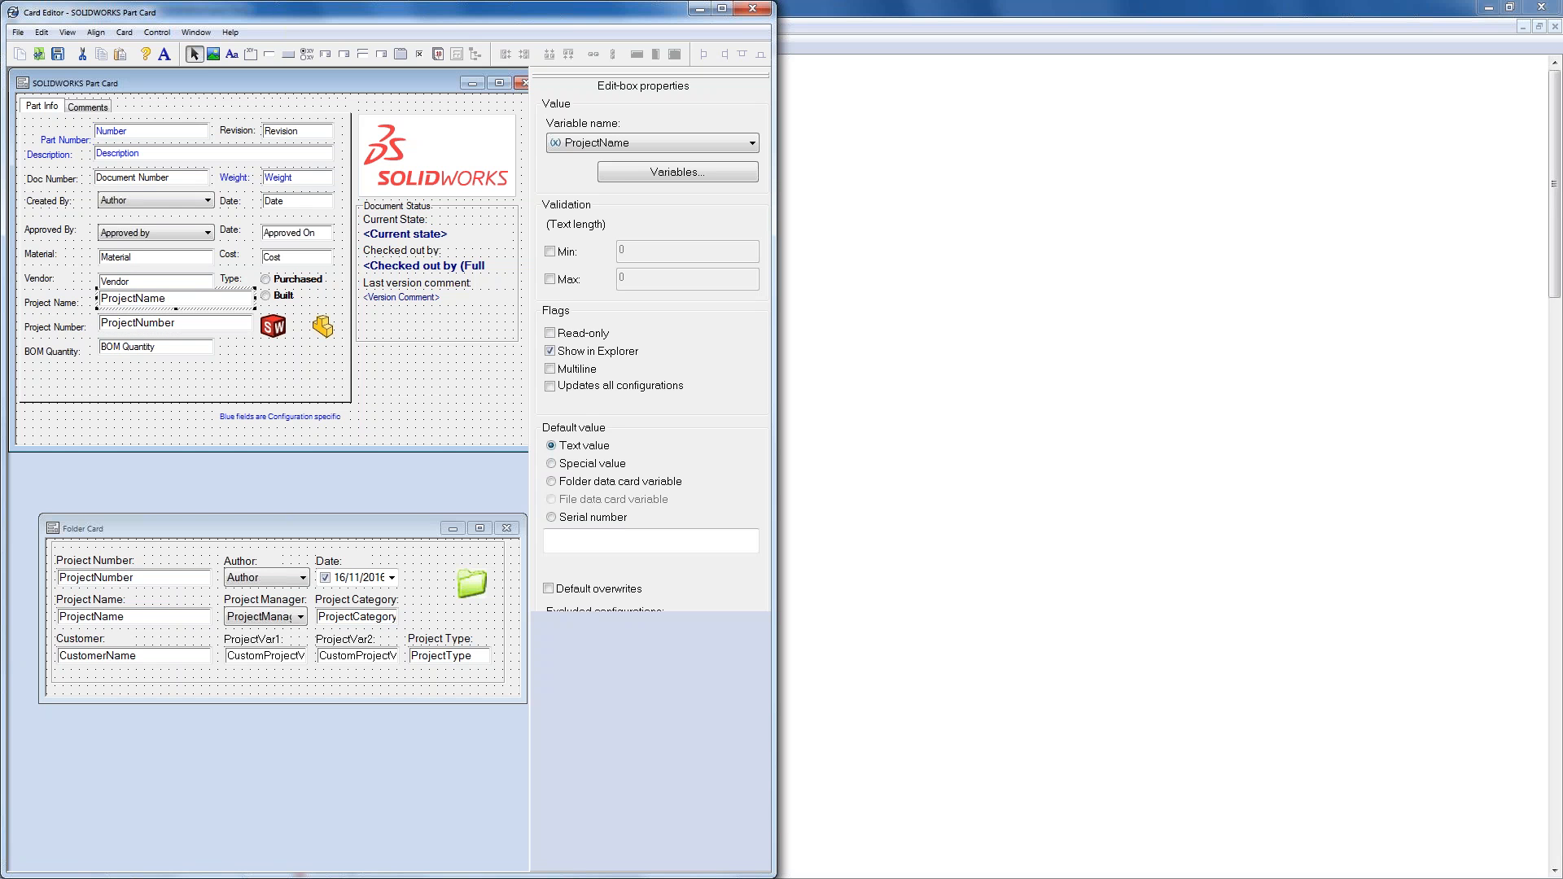
- Make ProjectName default to the folder card's ProjectName variable, with Default overwrites on
left_click(552, 482)
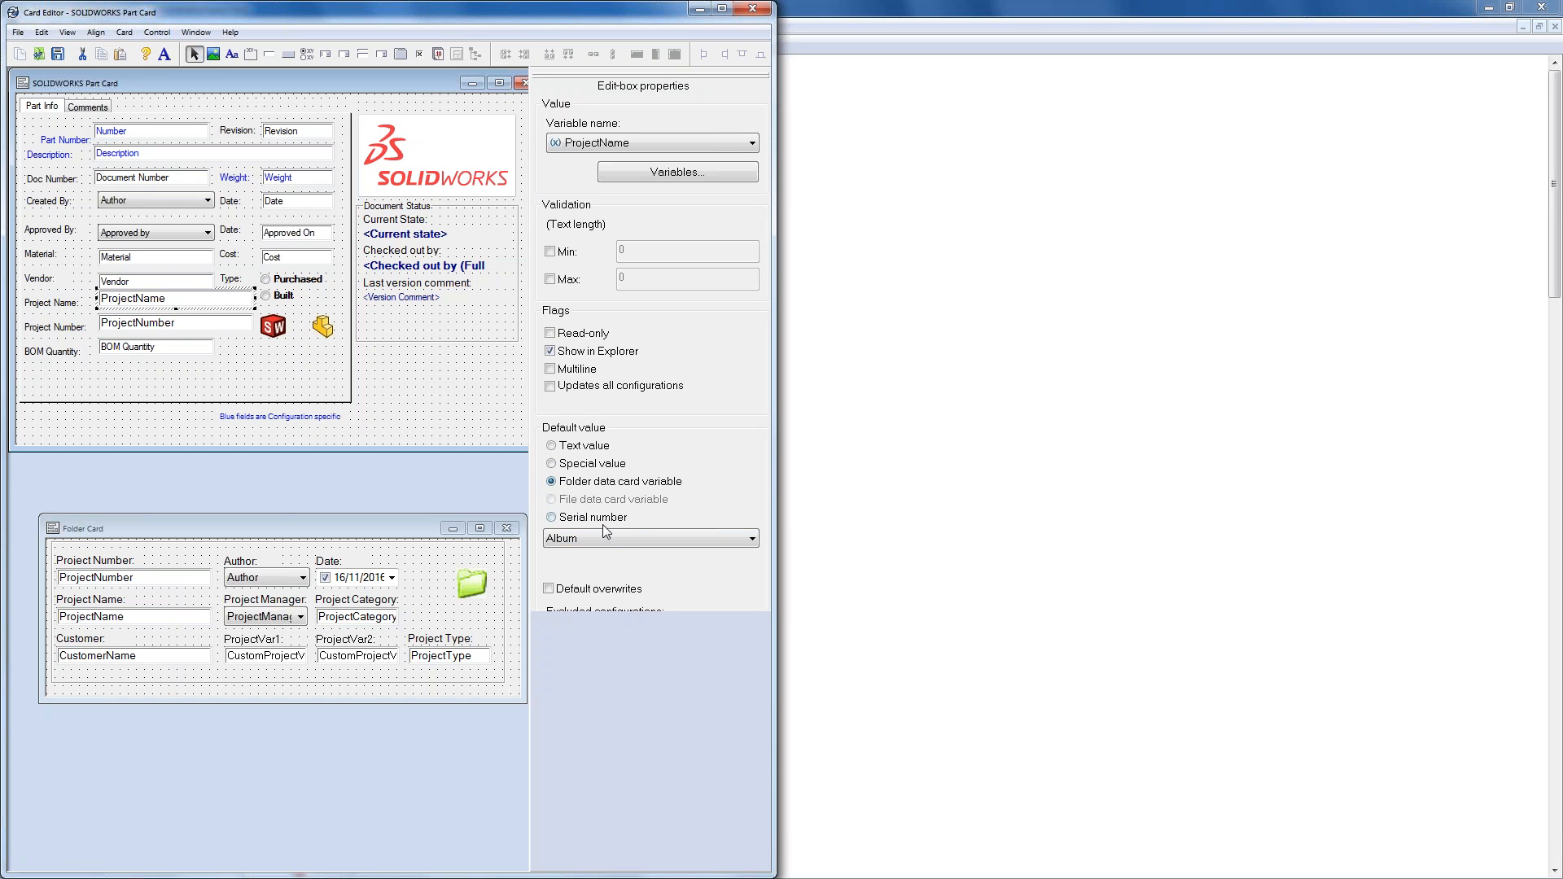
left_click(637, 539)
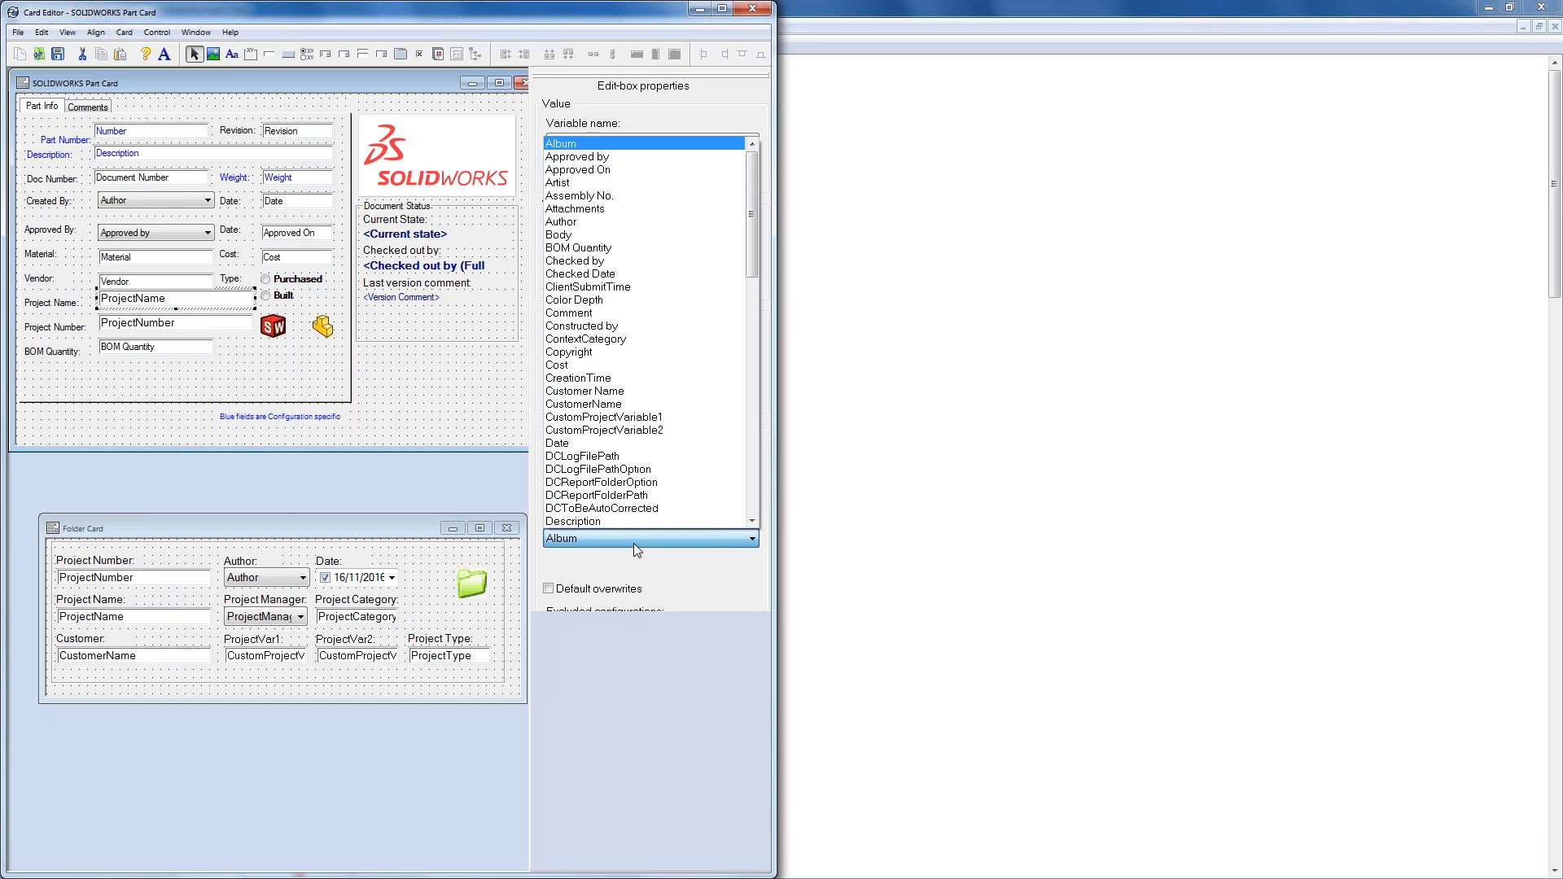
key("p")
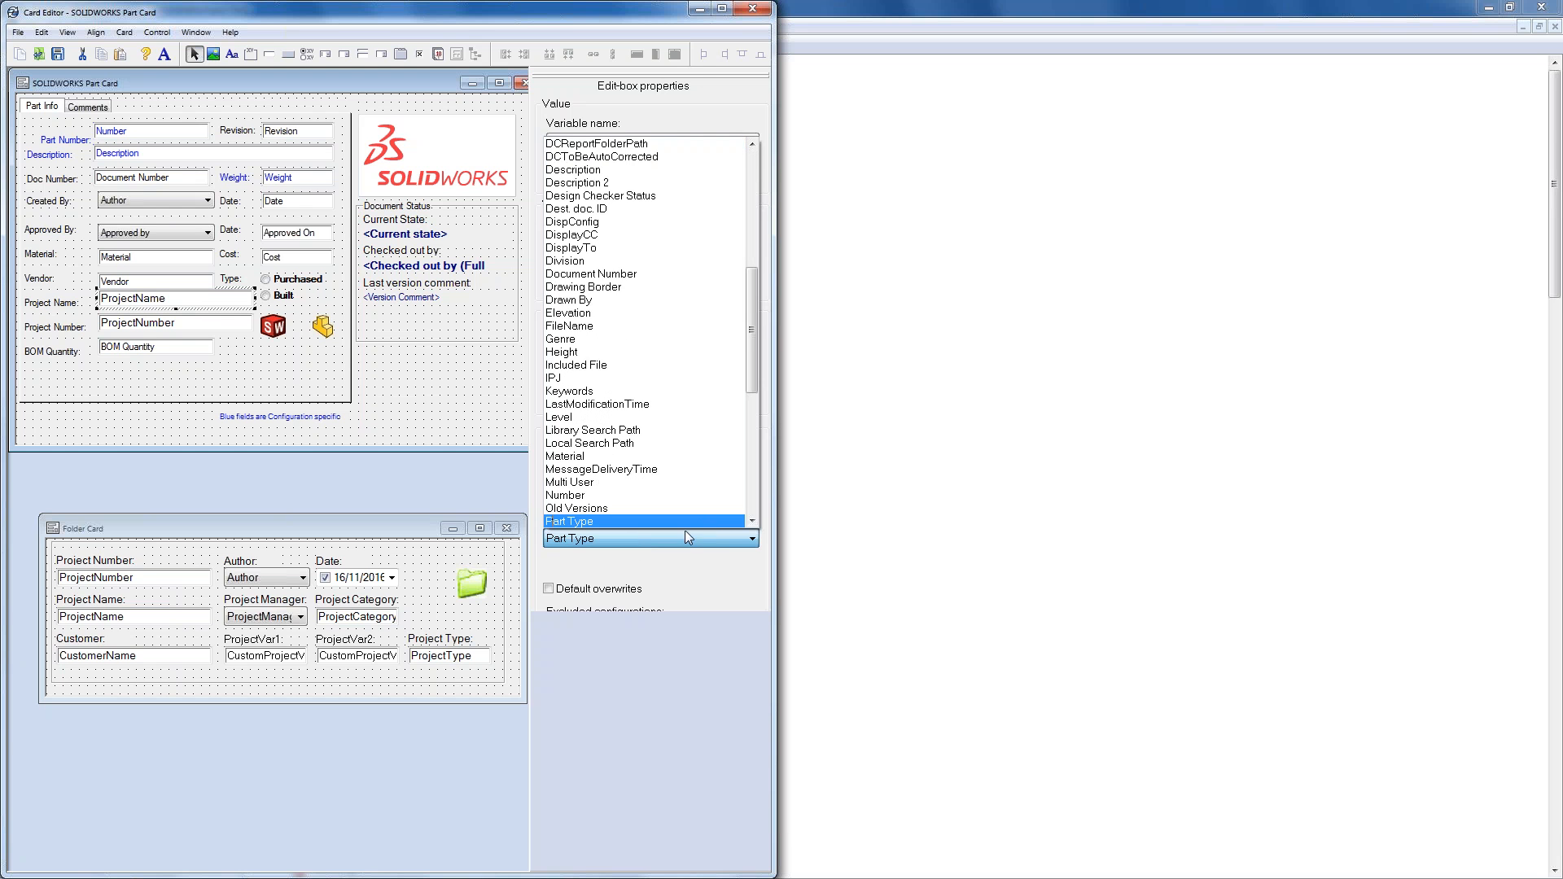
left_click(752, 521)
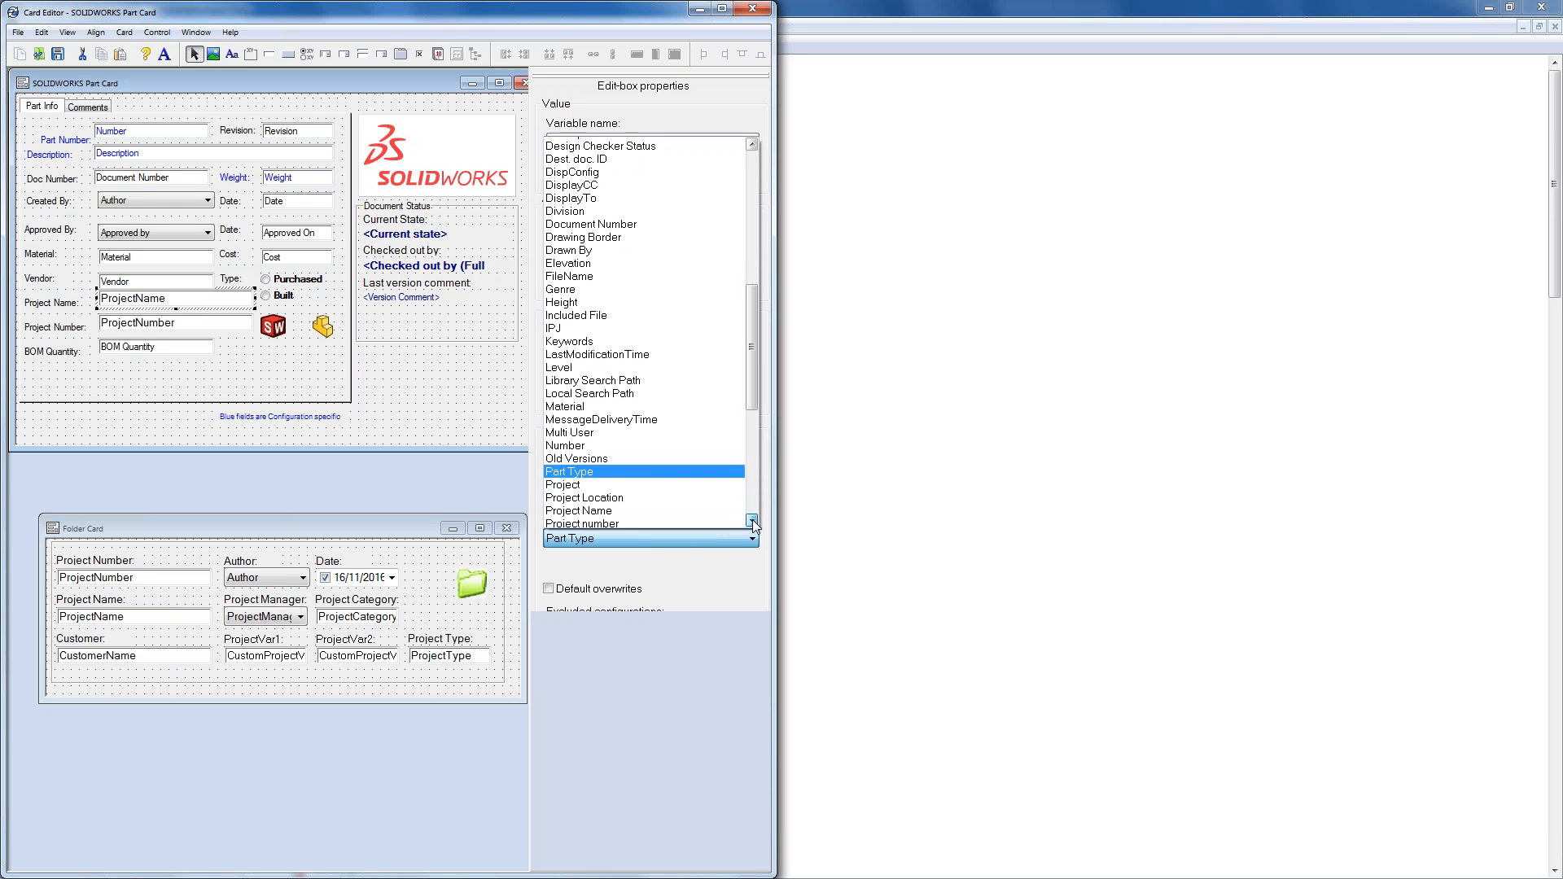
left_click(750, 519)
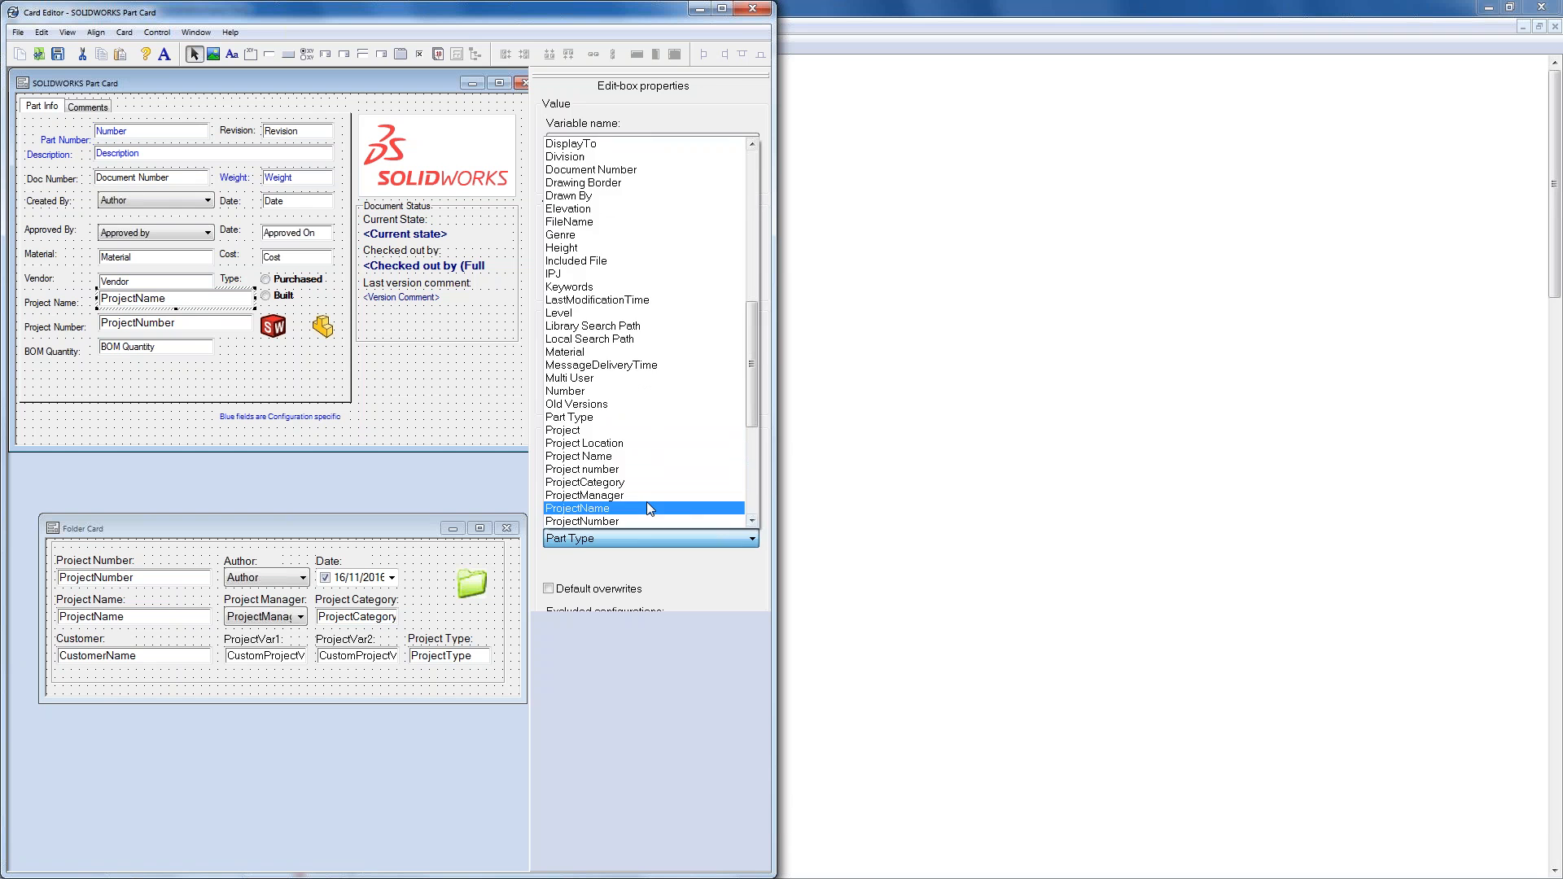
left_click(646, 502)
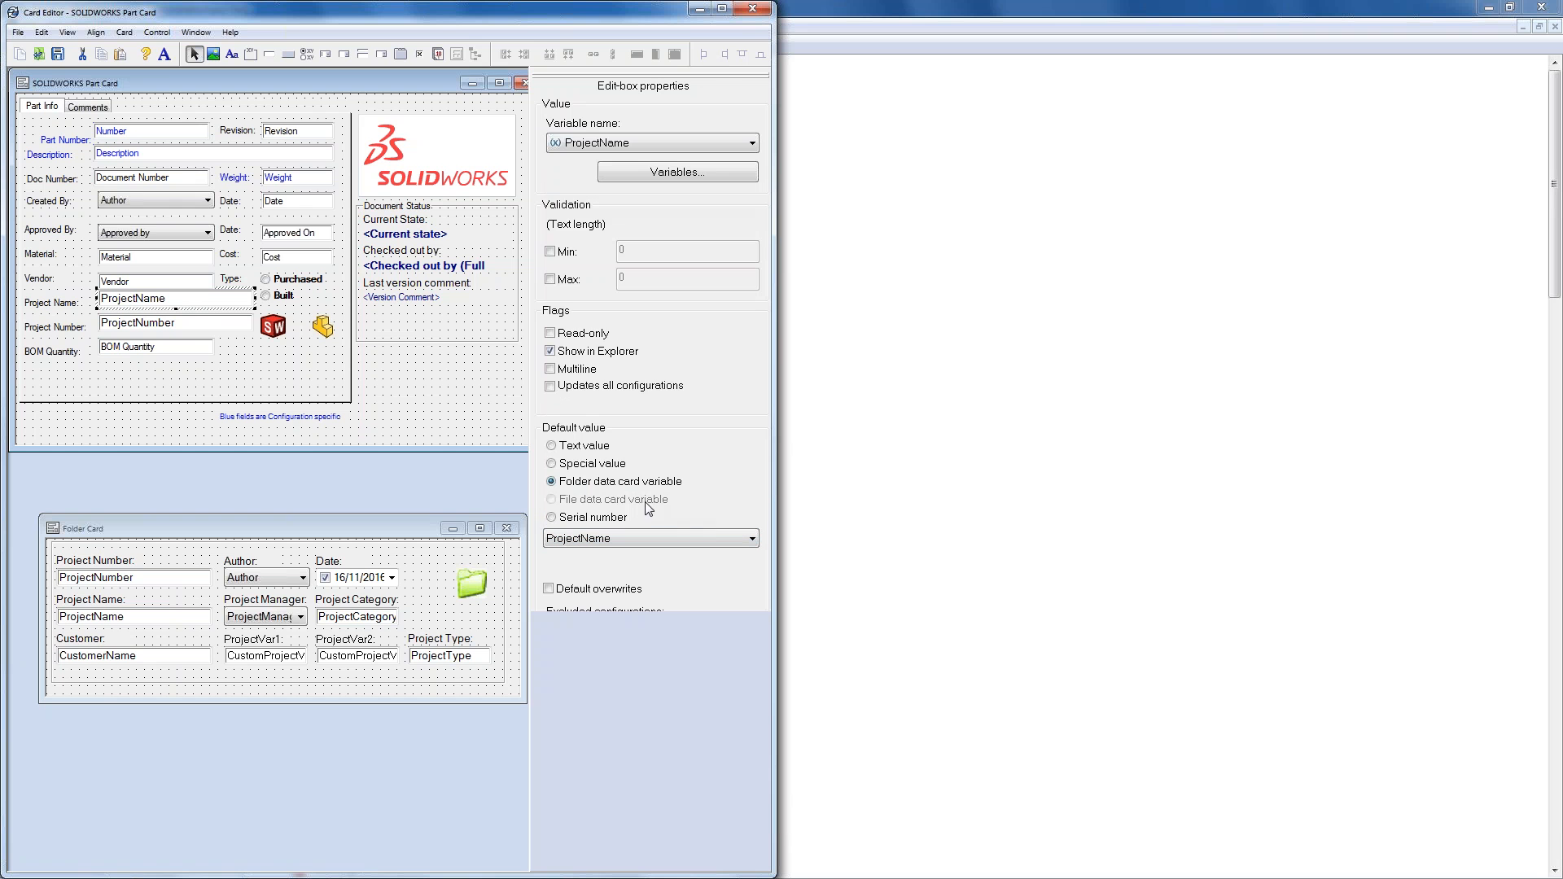
left_click(549, 589)
- Make ProjectNumber default to the folder card's ProjectNumber variable with overwrites, then save the card
left_click(210, 326)
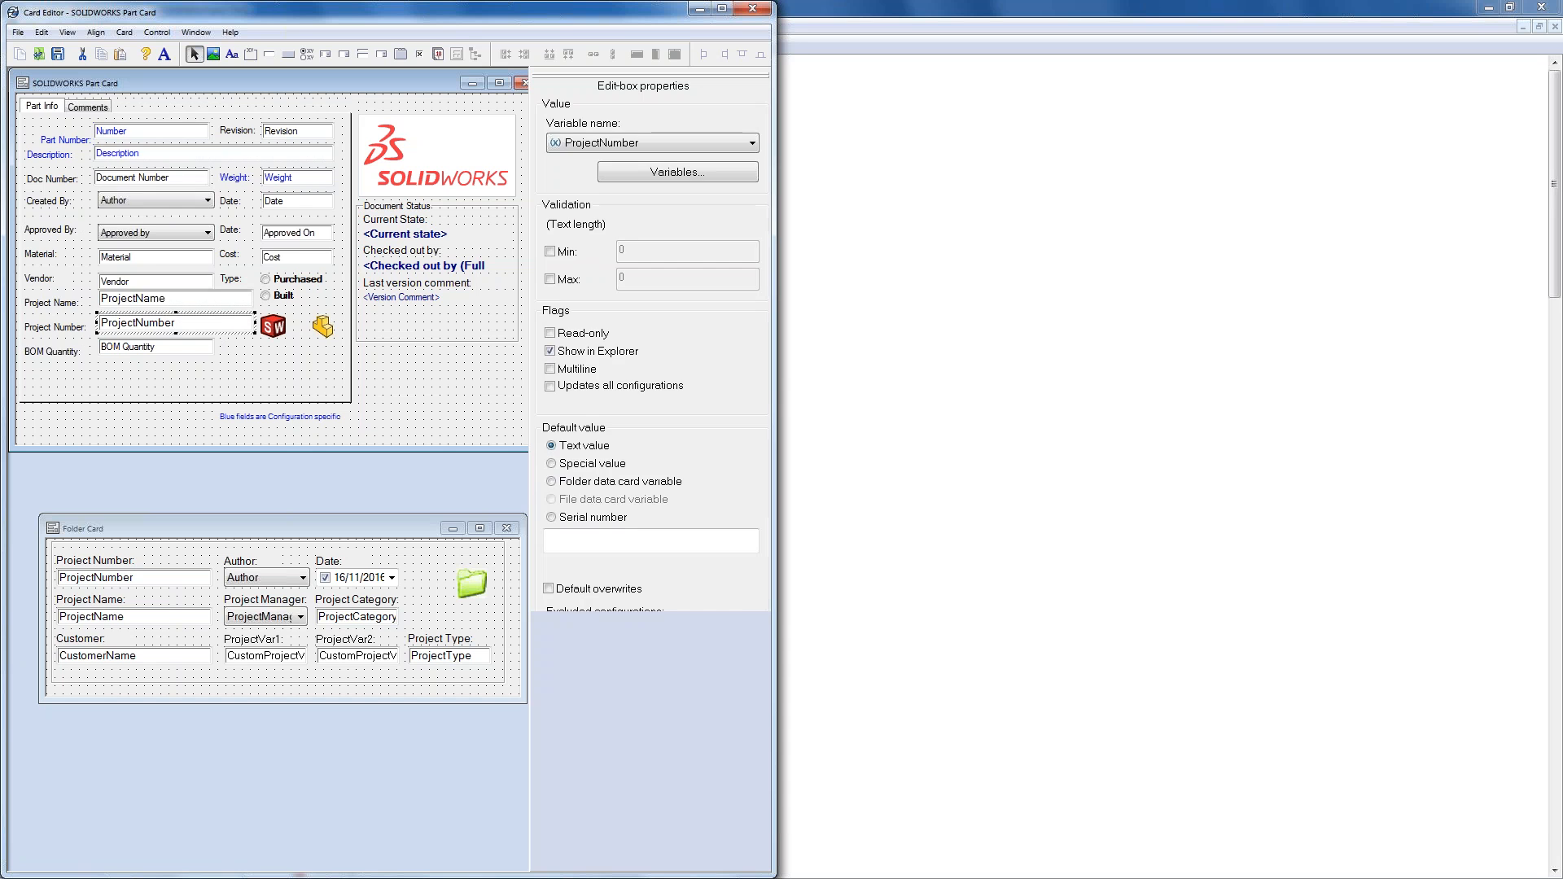
left_click(552, 481)
left_click(625, 540)
key("p")
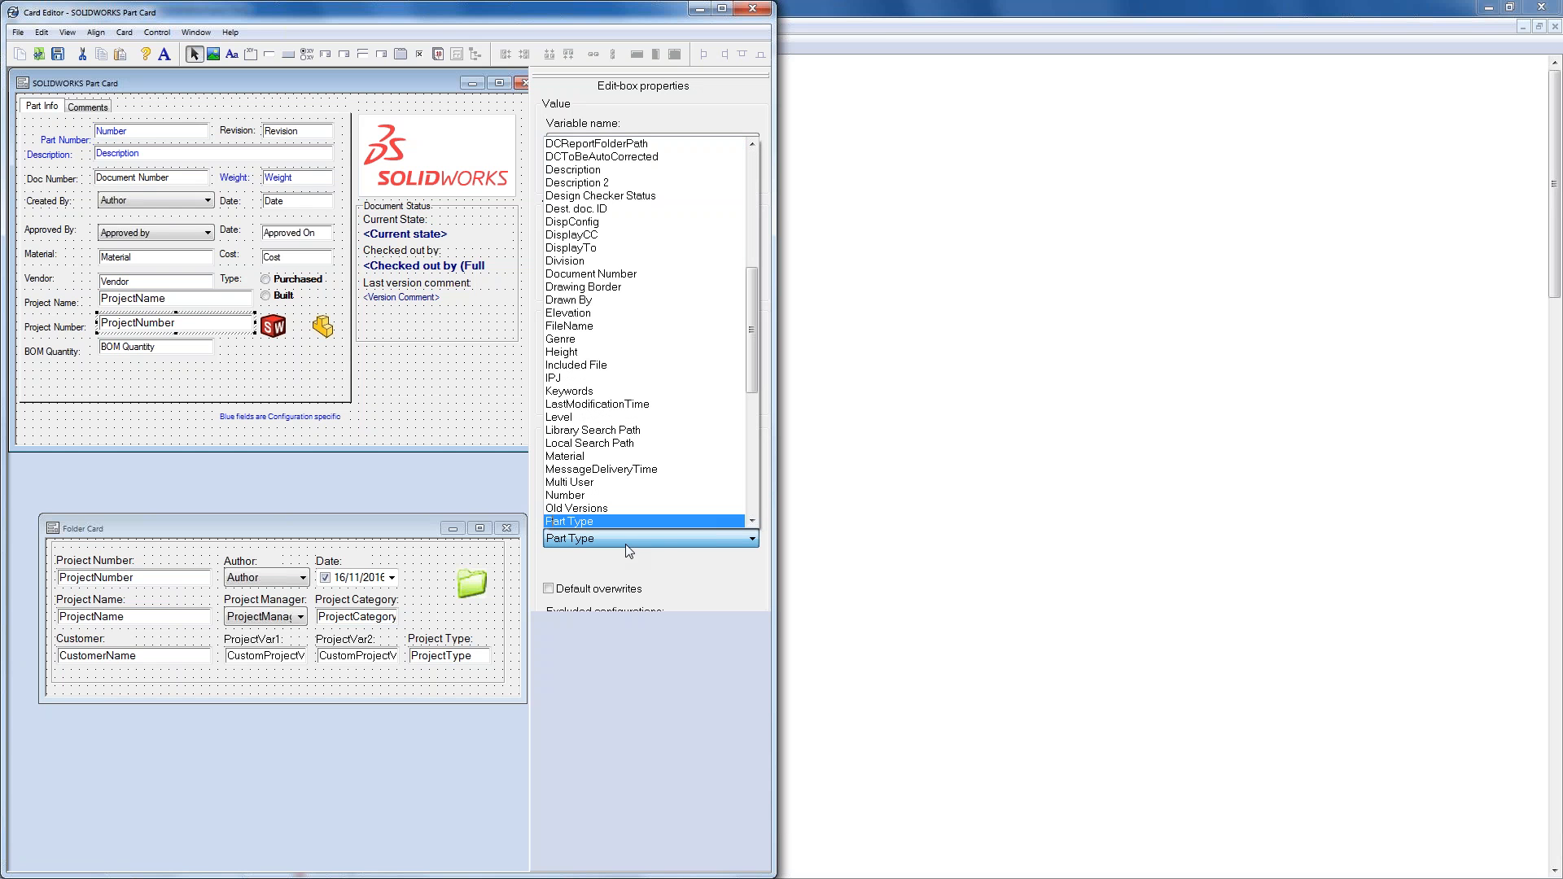
left_click(750, 521)
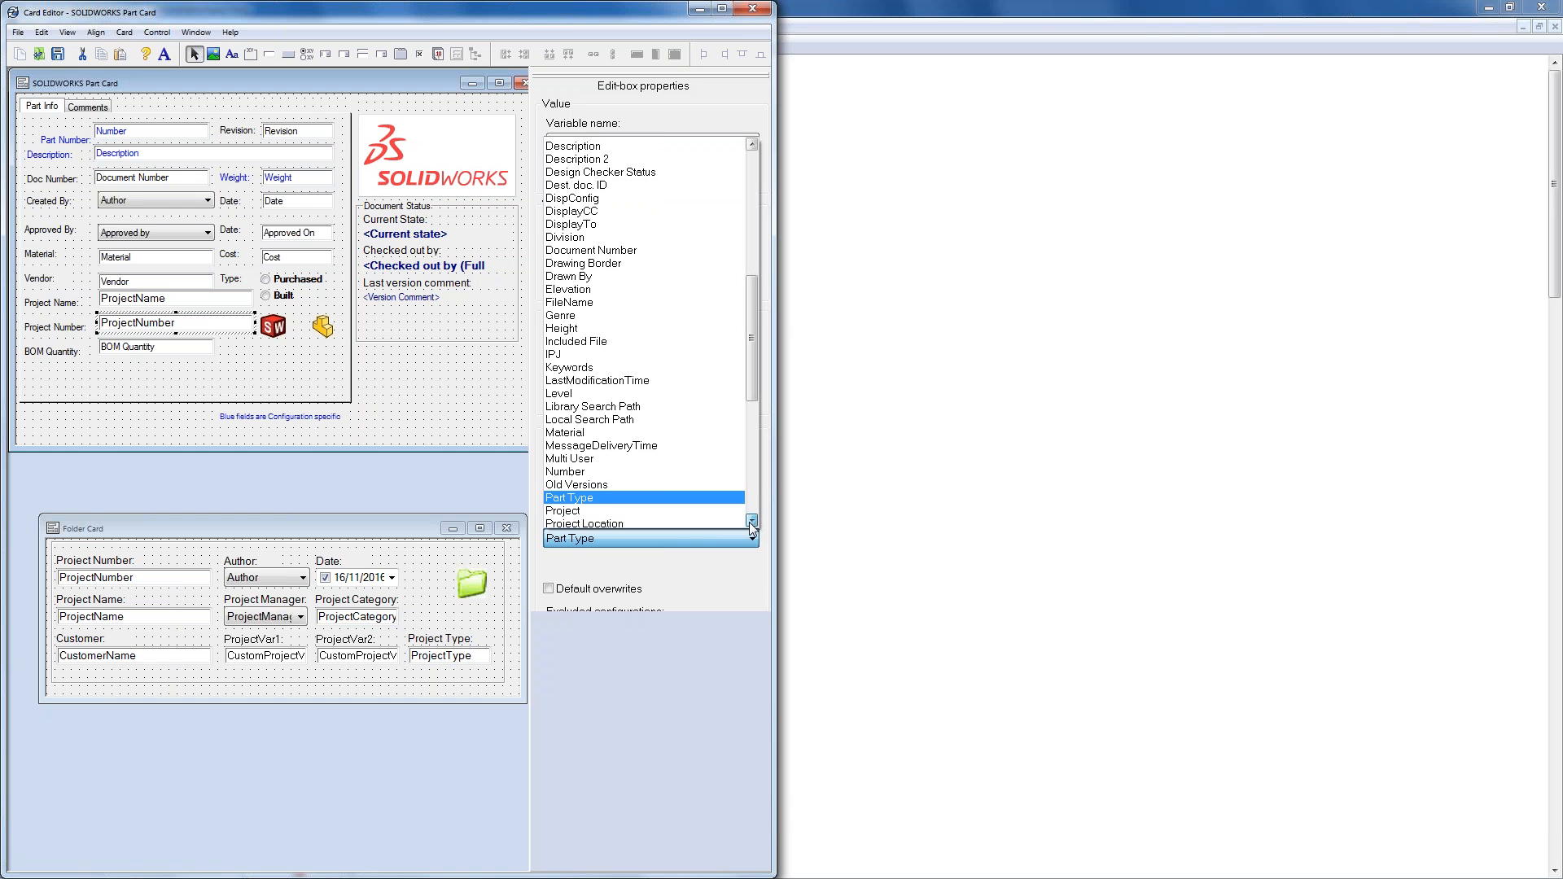
left_click(750, 521)
left_click(750, 521)
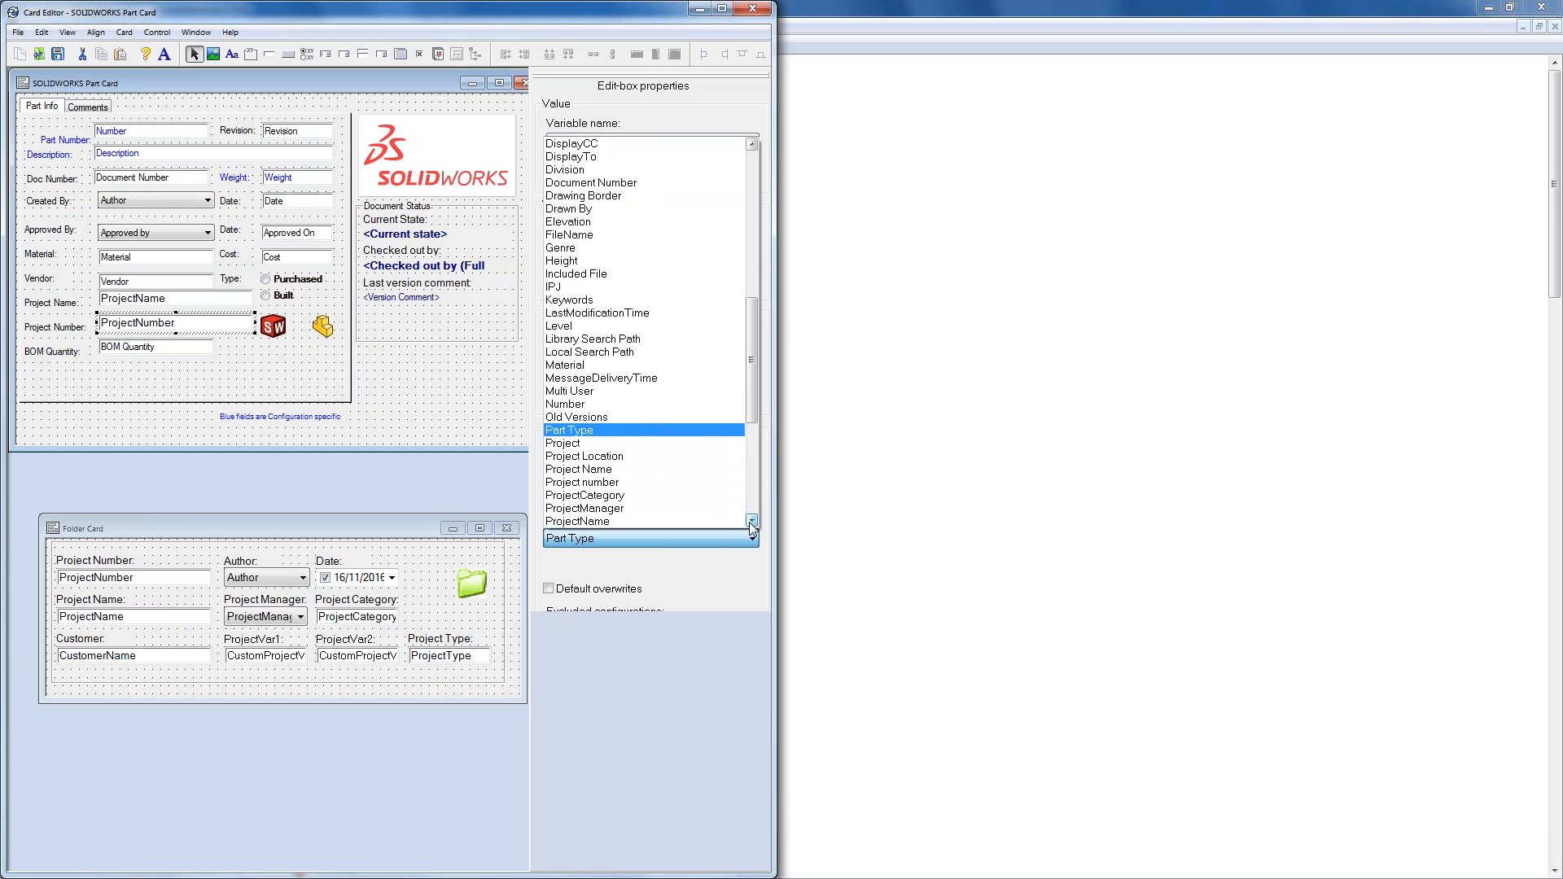
left_click(751, 521)
left_click(751, 521)
left_click(751, 520)
left_click(651, 491)
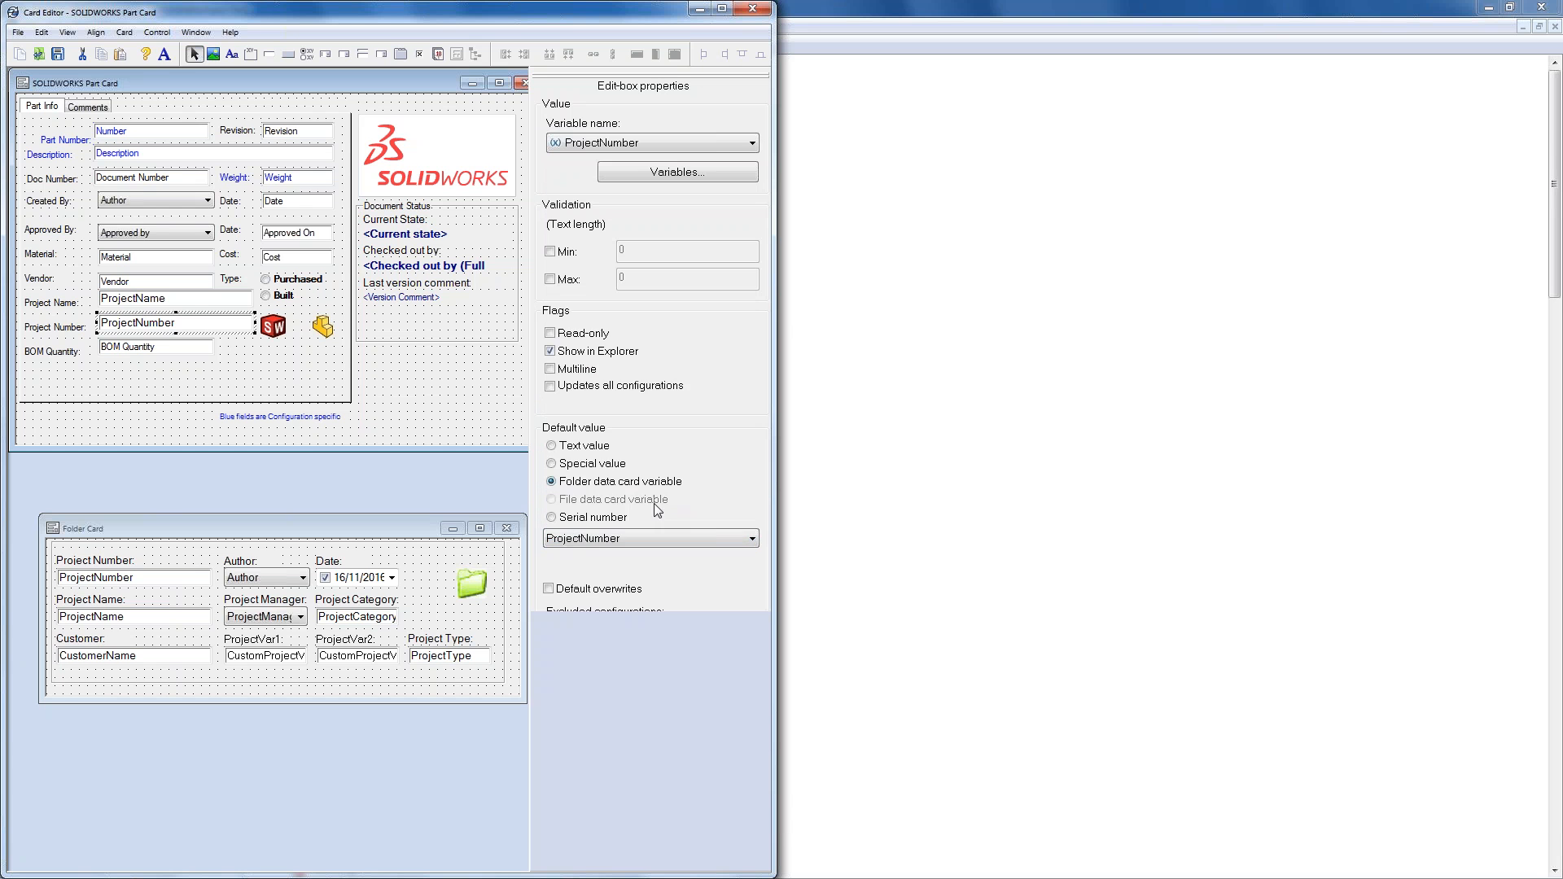
left_click(548, 589)
left_click(58, 54)
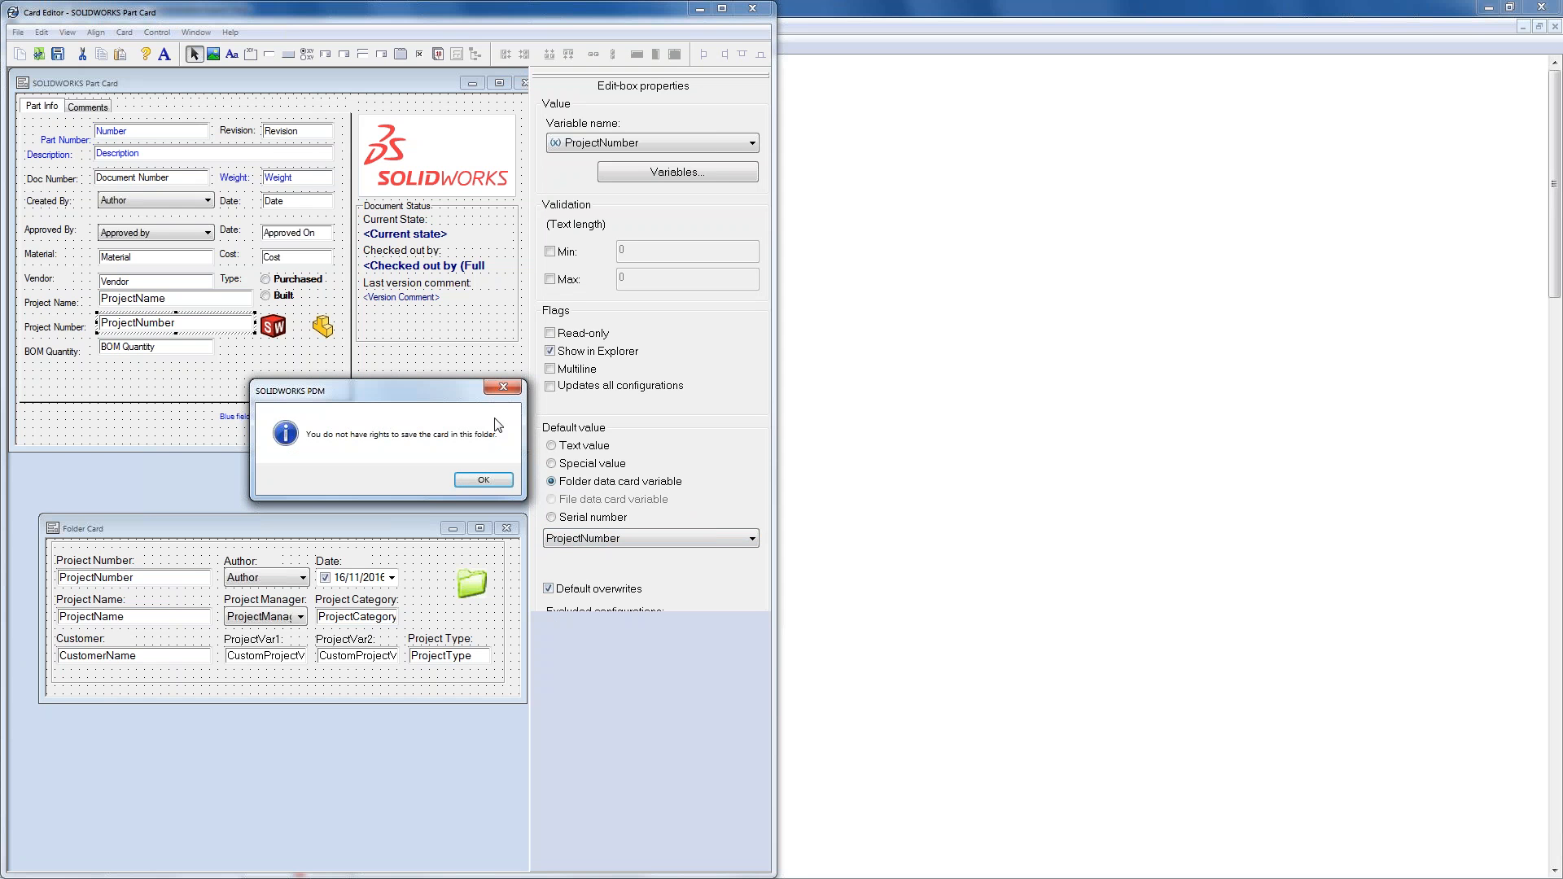
left_click(485, 480)
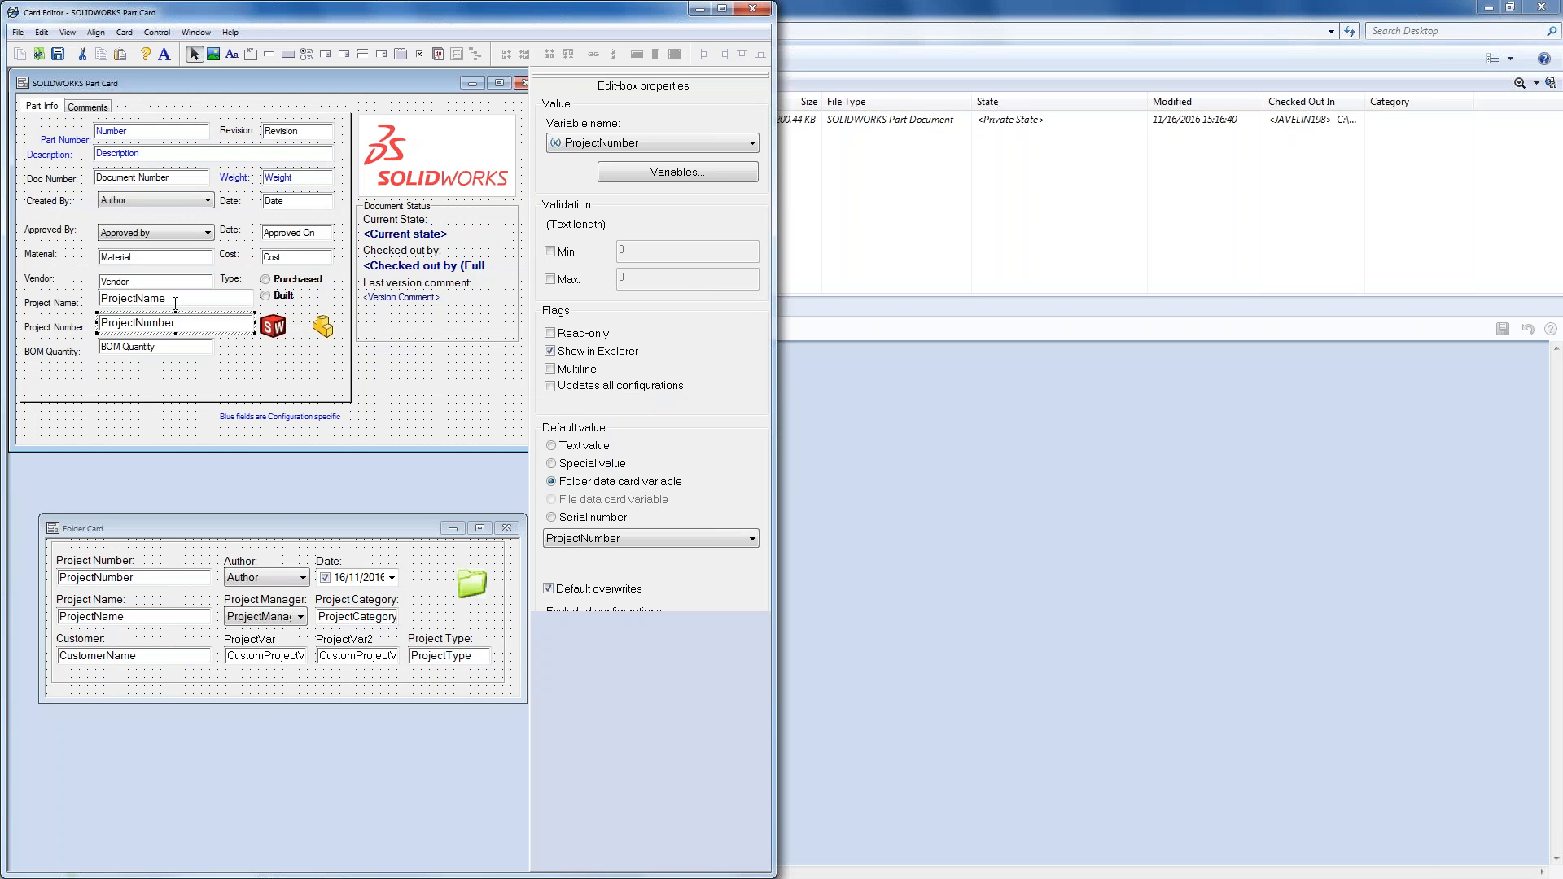
- Drag JV-0106.SLDPRT into MCAD, verify its card shows 3721 and Test Project 2, then go to Projects
left_click(946, 229)
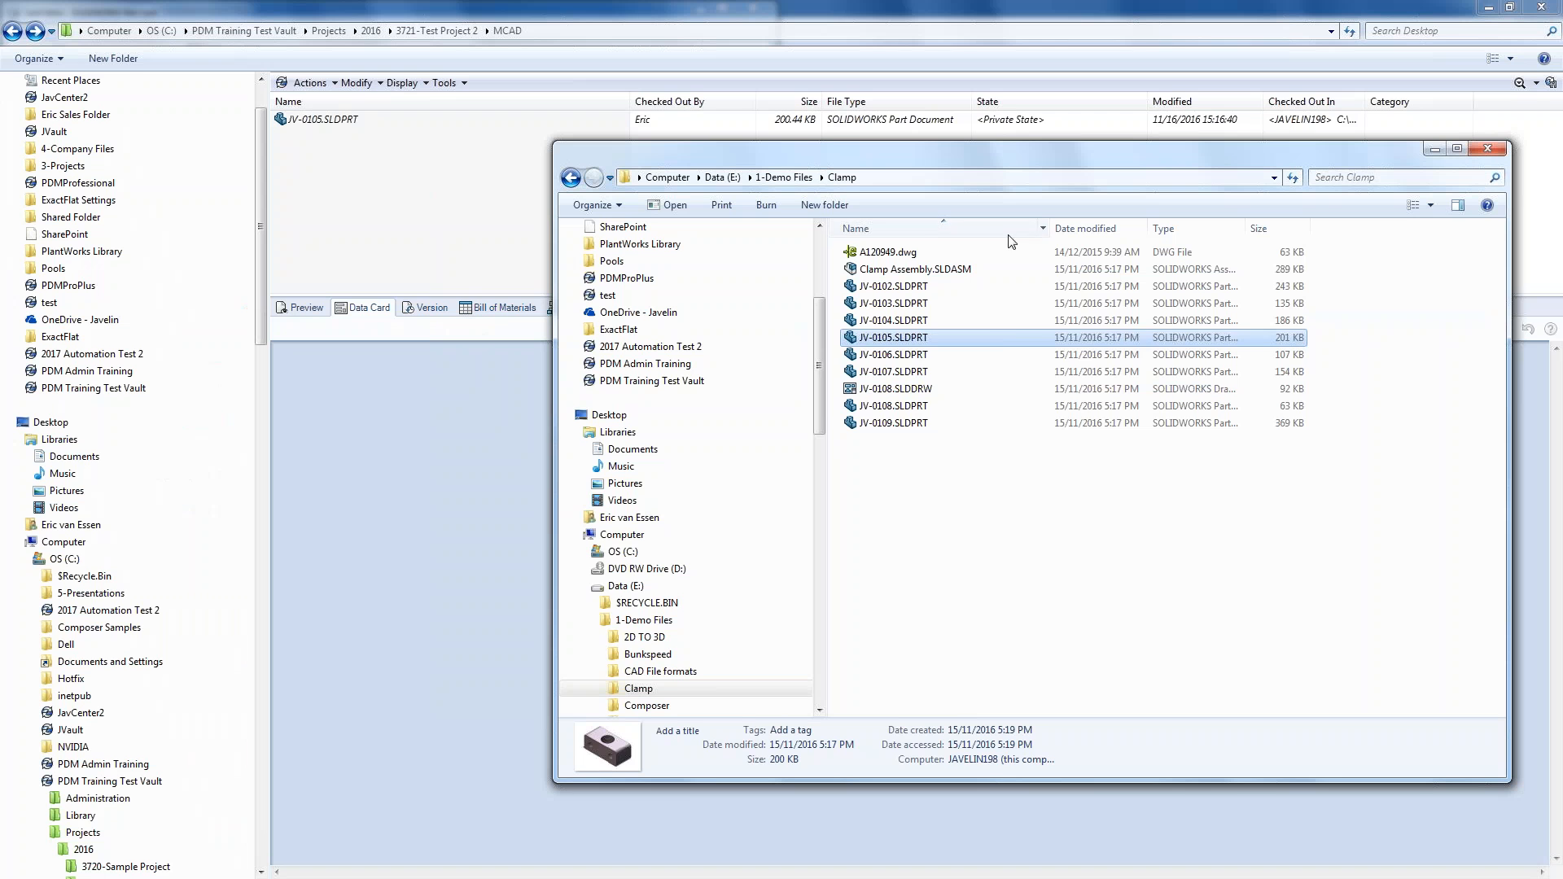
left_click(919, 355)
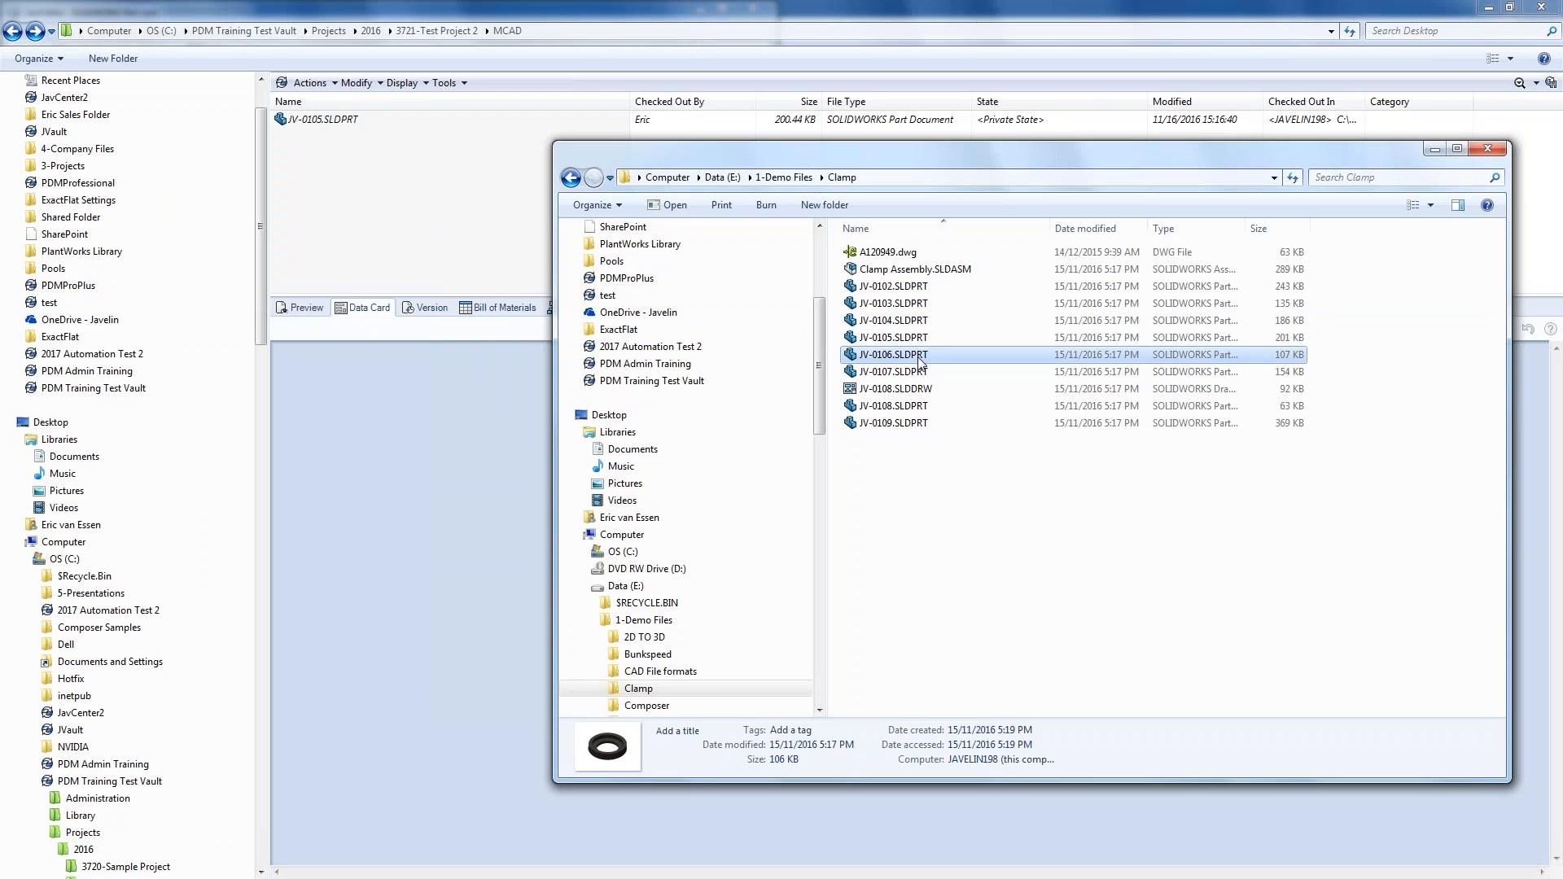
left_click_drag(920, 359, 376, 244)
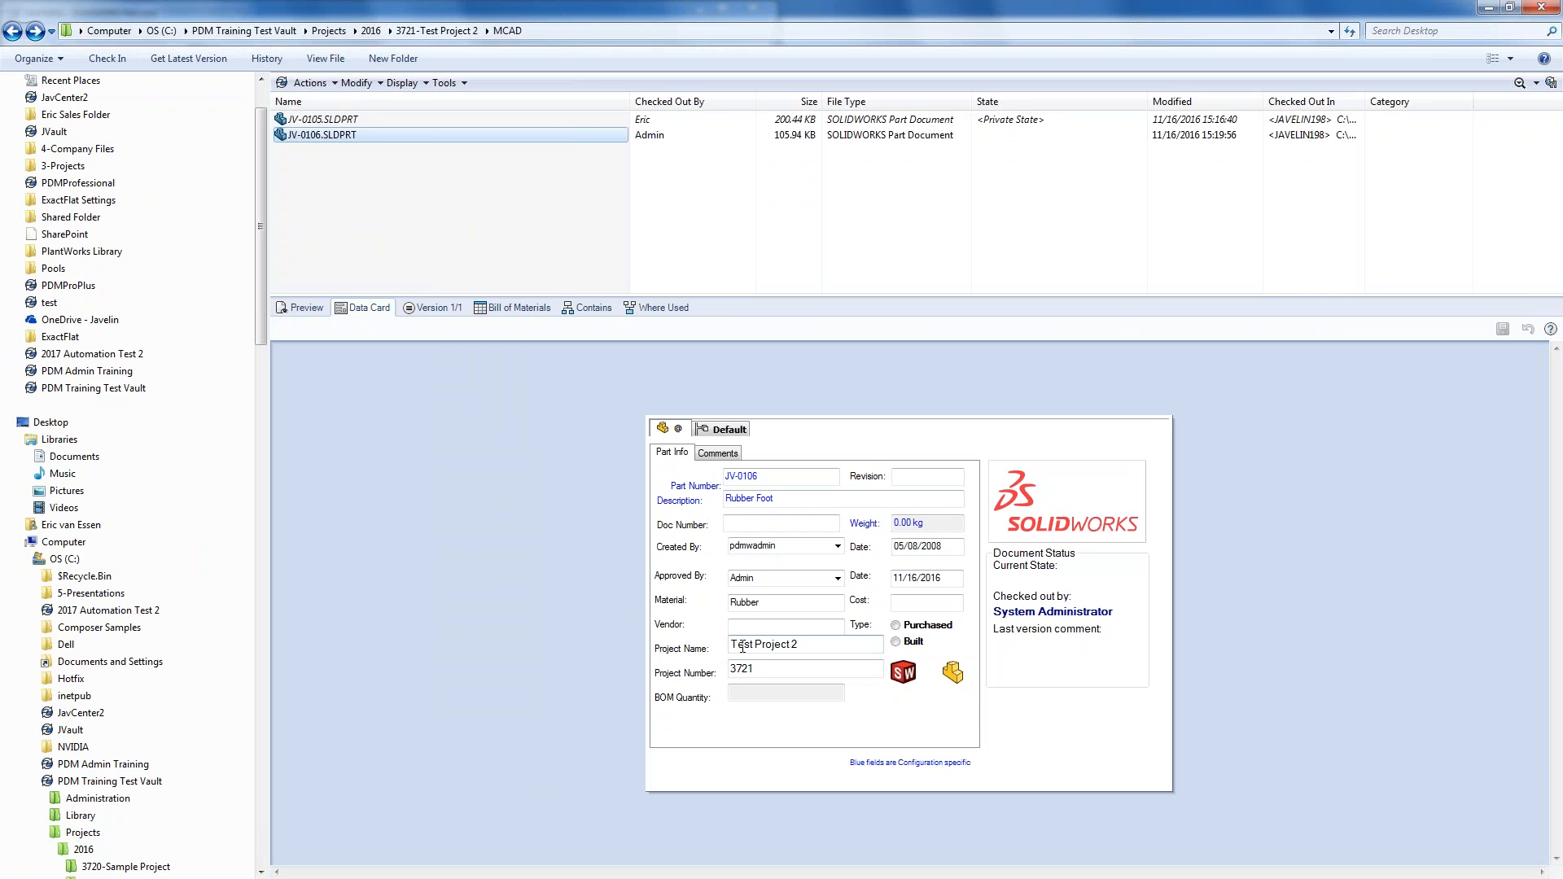
left_click_drag(758, 670, 723, 674)
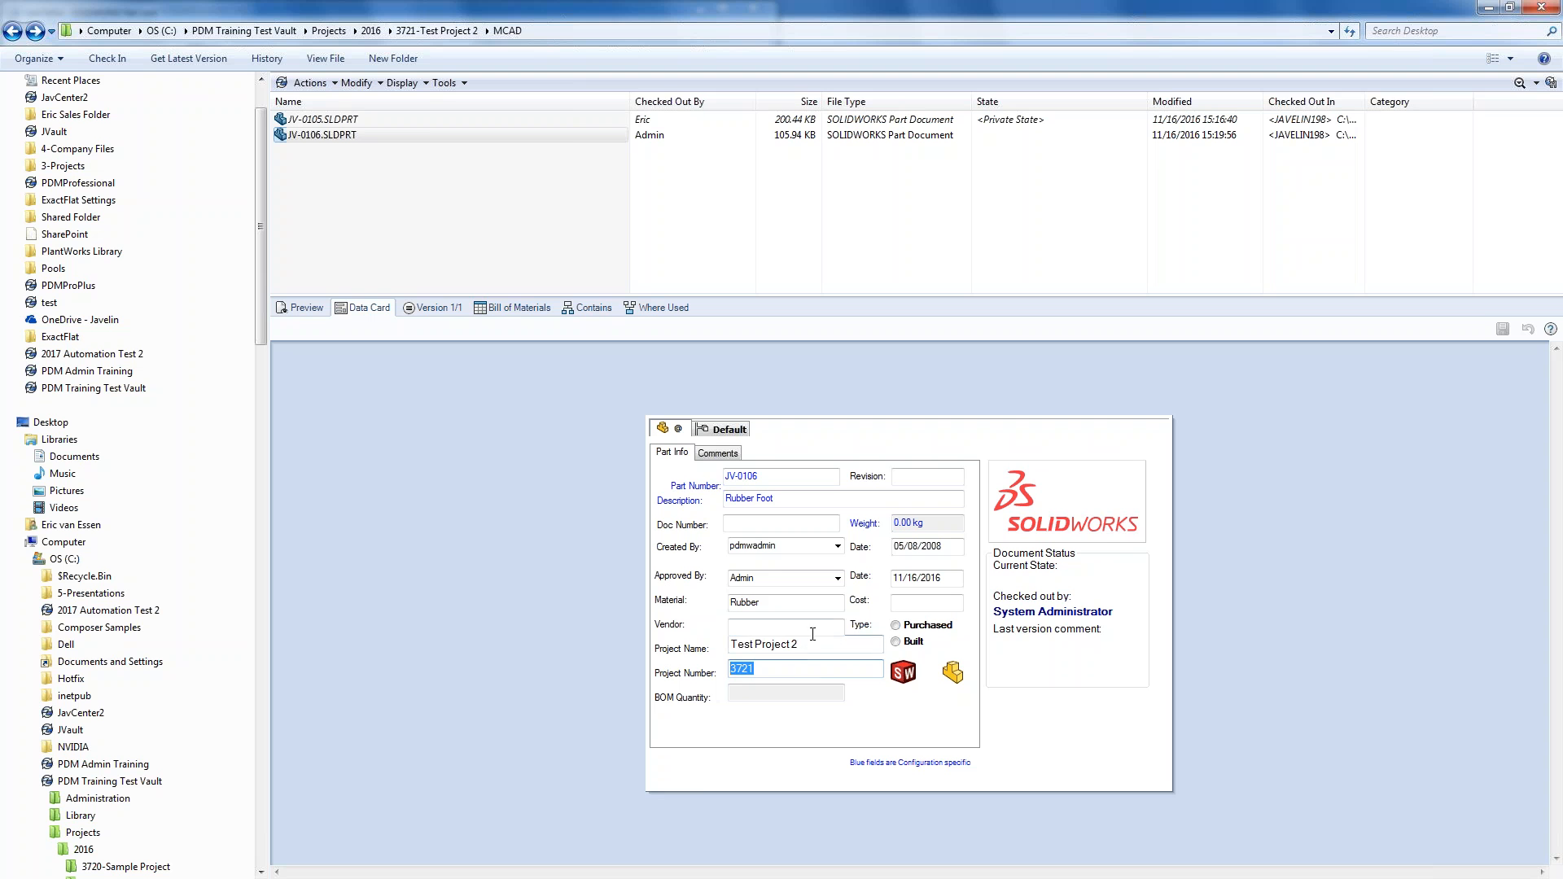
left_click_drag(805, 644, 728, 645)
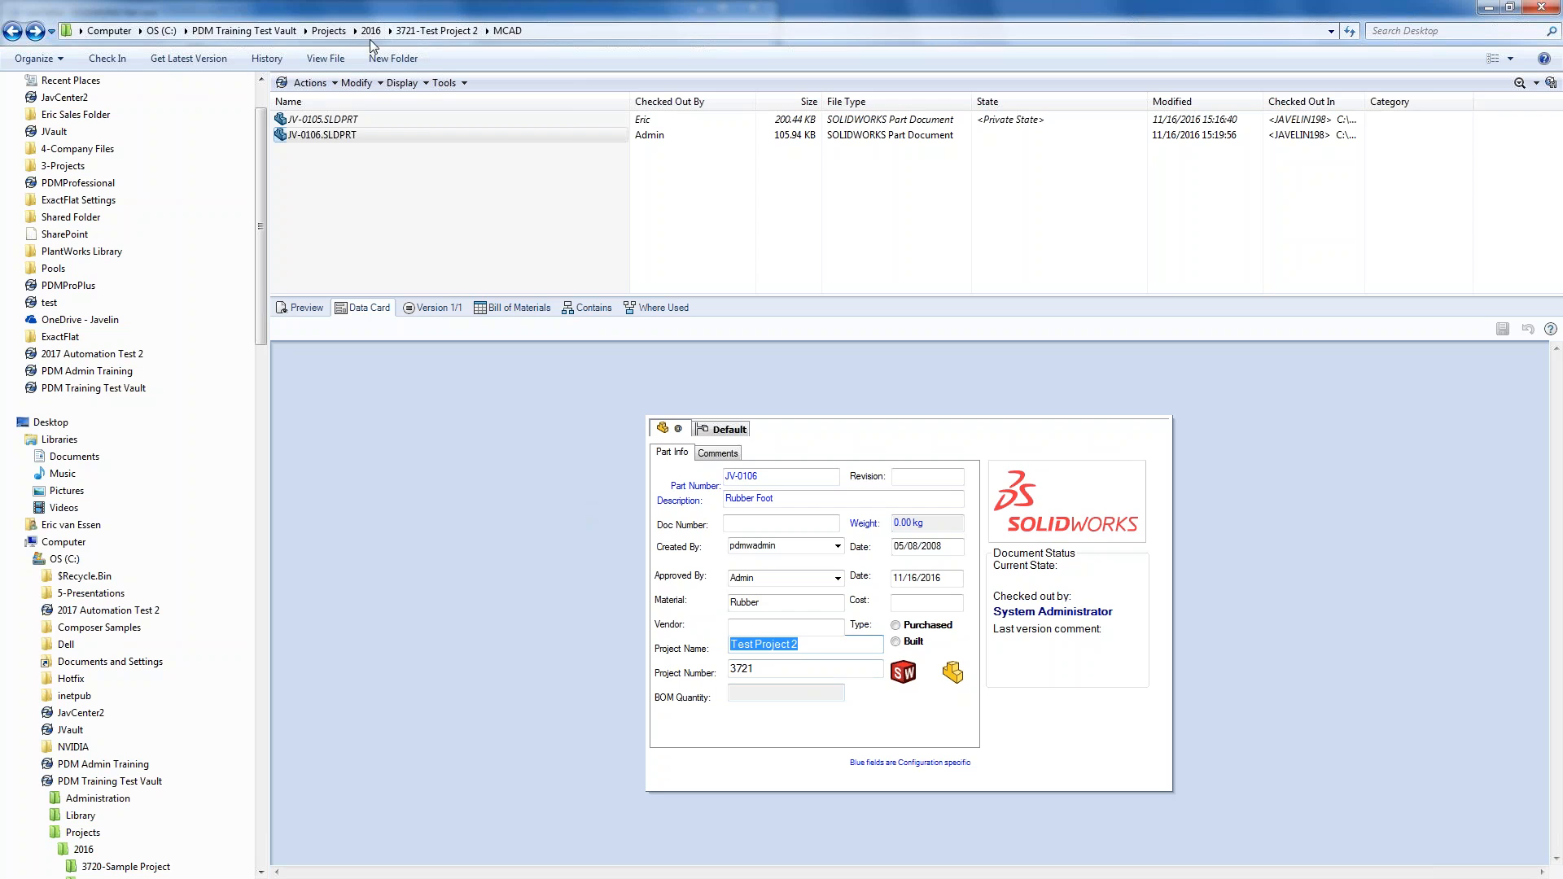
left_click(329, 30)
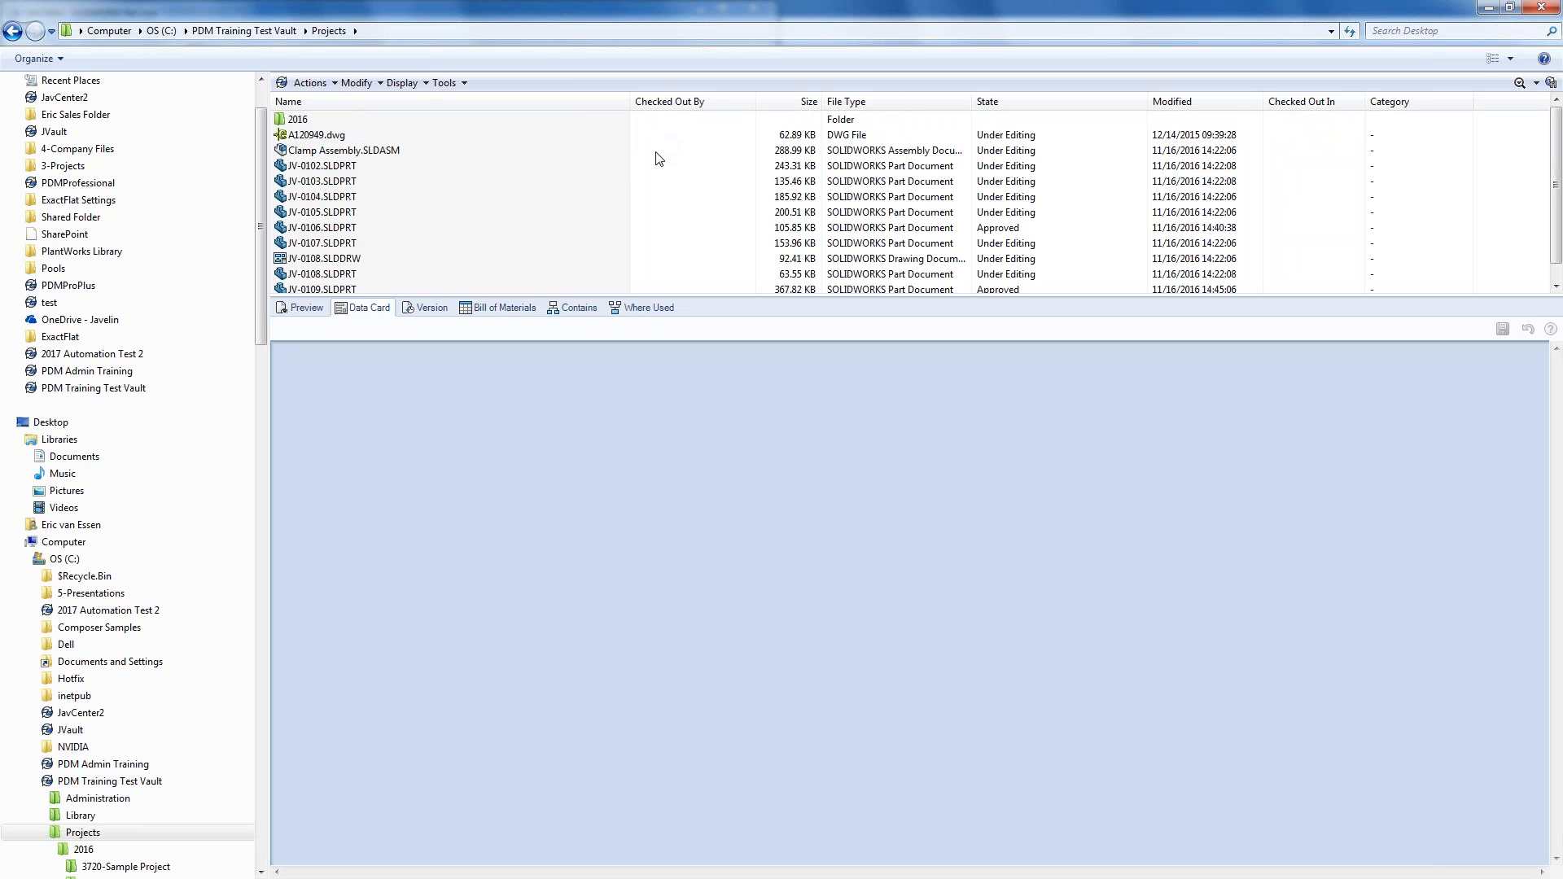
- Start a new project in the Projects folder and name it Test 3
left_click_drag(644, 130, 203, 358)
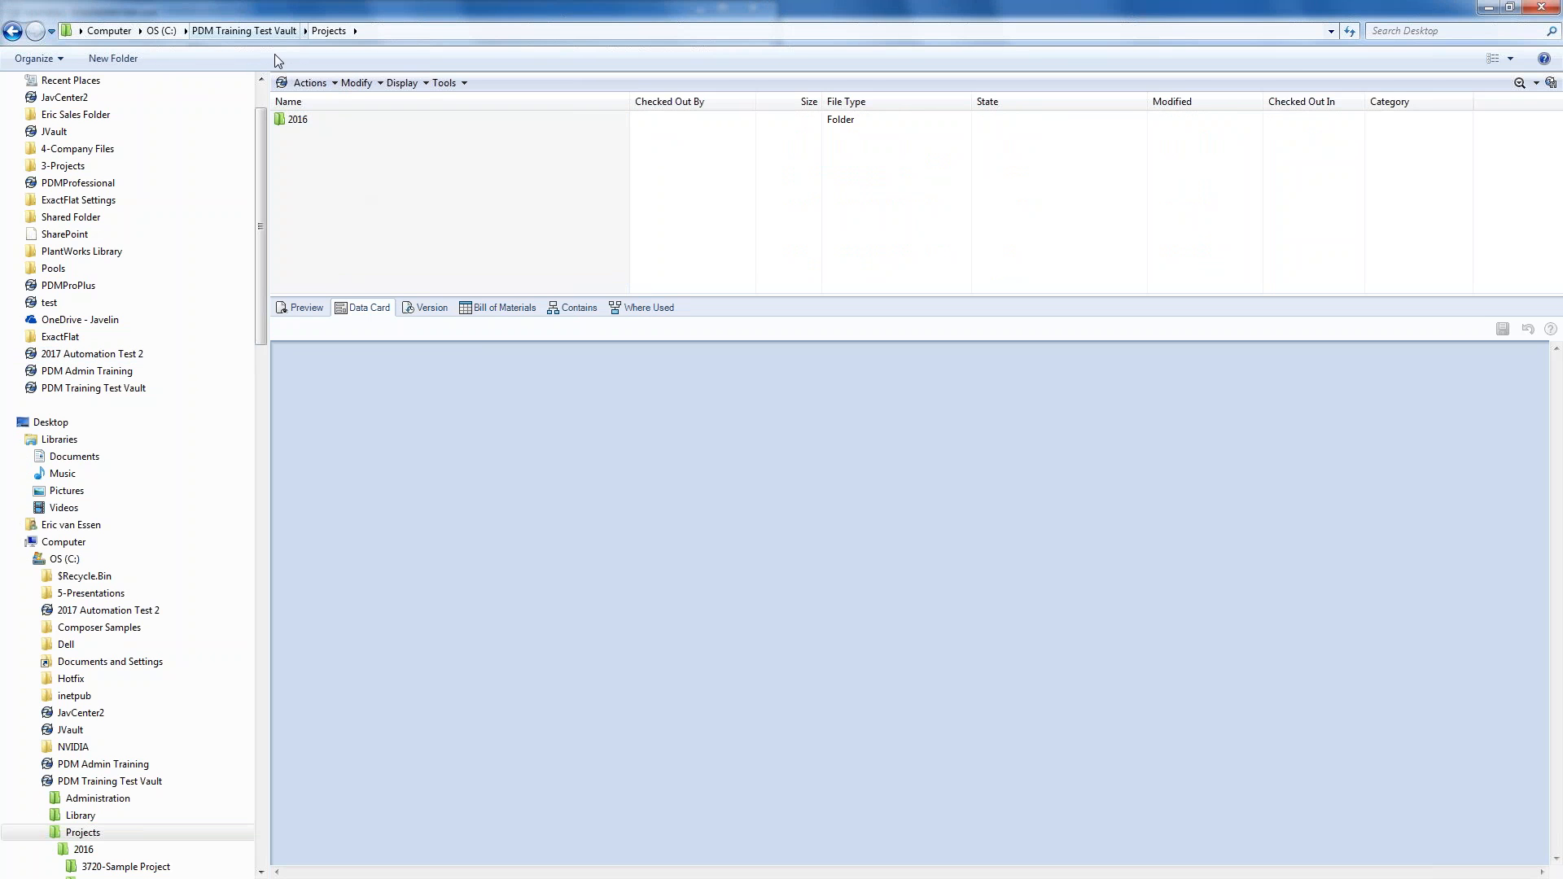
right_click(334, 223)
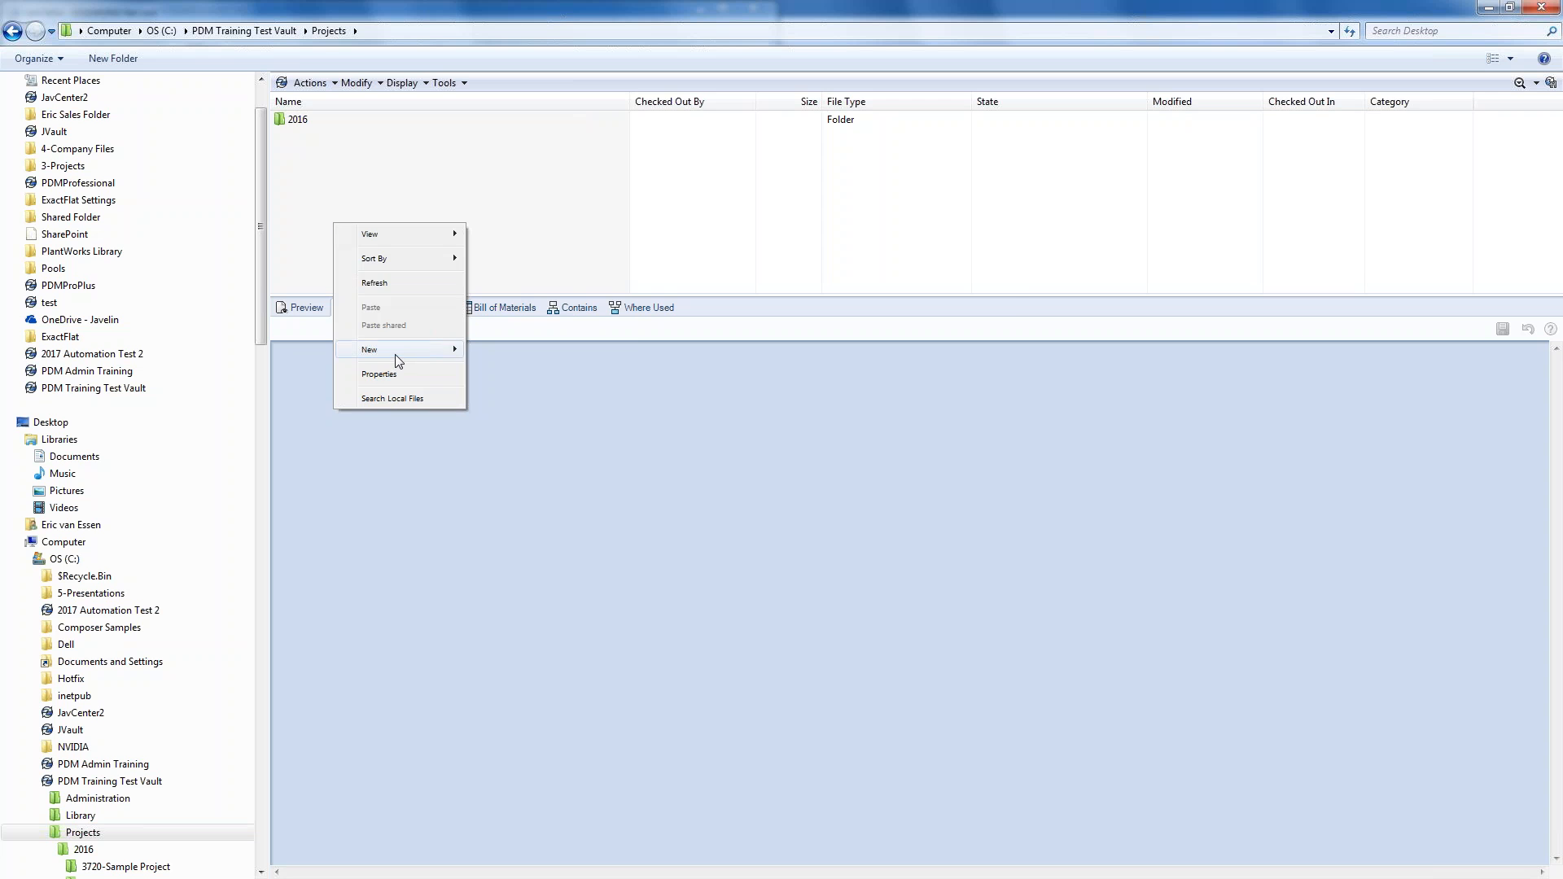
mouse_move(397, 359)
left_click(517, 367)
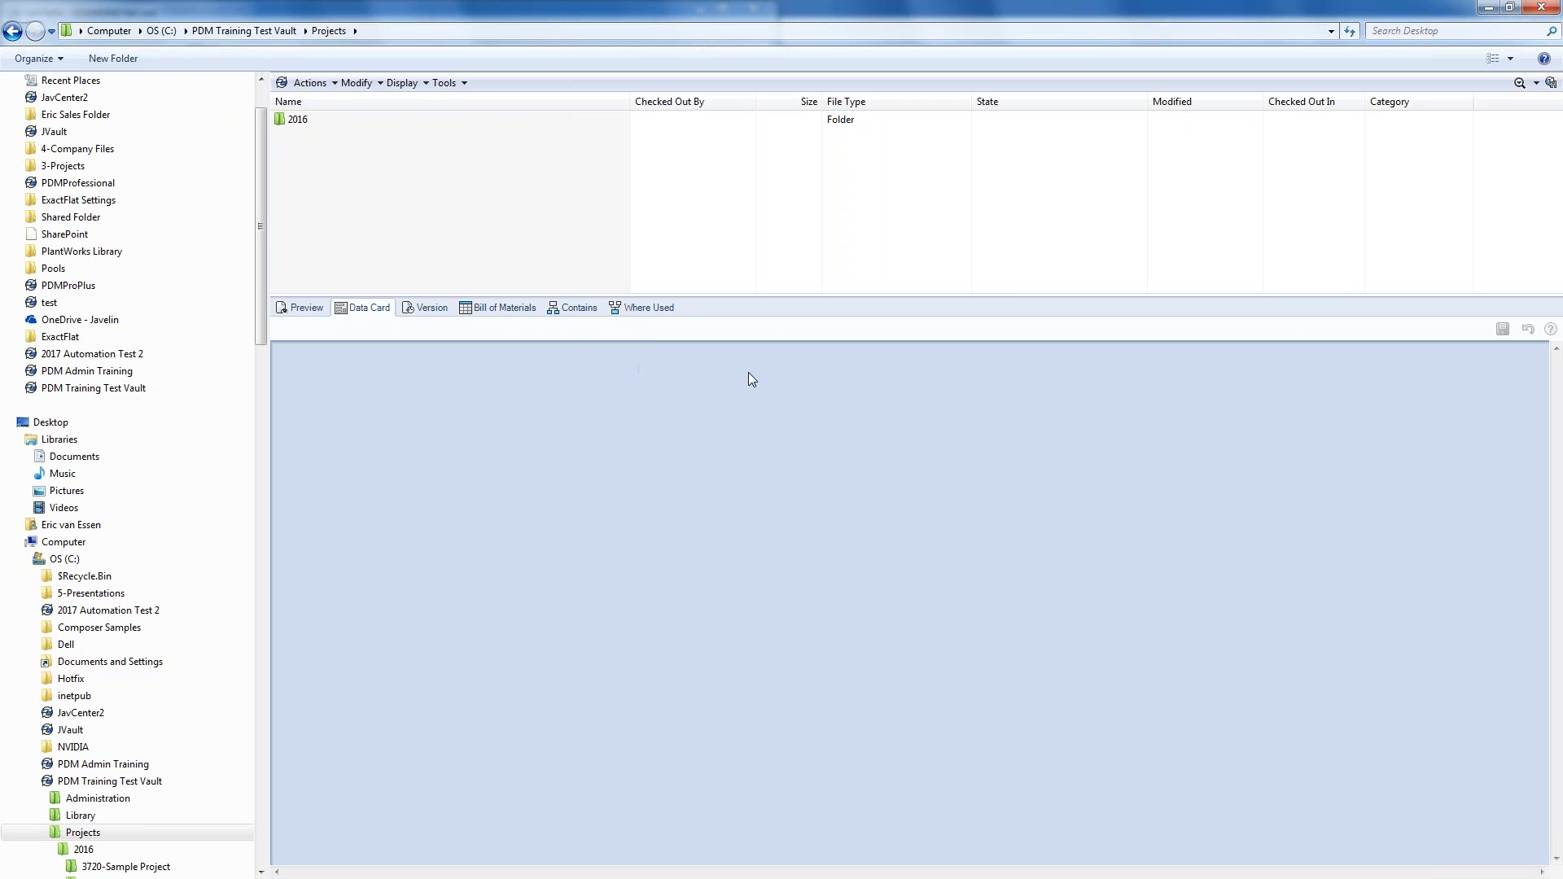
key("Tab")
type("T")
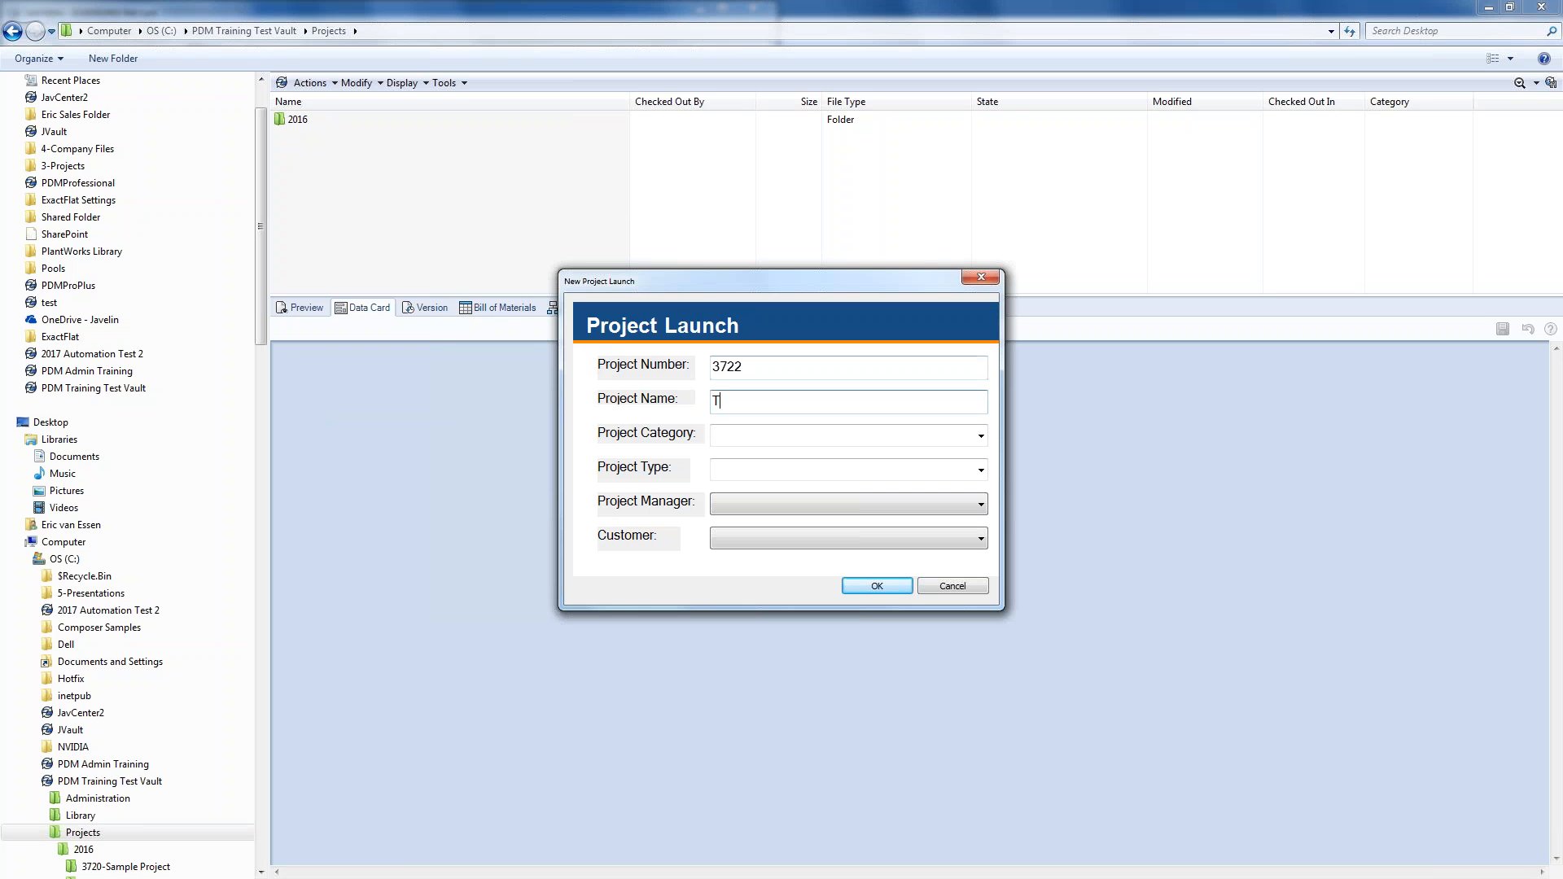
type("est 3")
- Set Sample Category 2, Category 2 Type 1, a project manager and customer Javelin Technologies, then create it
left_click(980, 435)
left_click(929, 471)
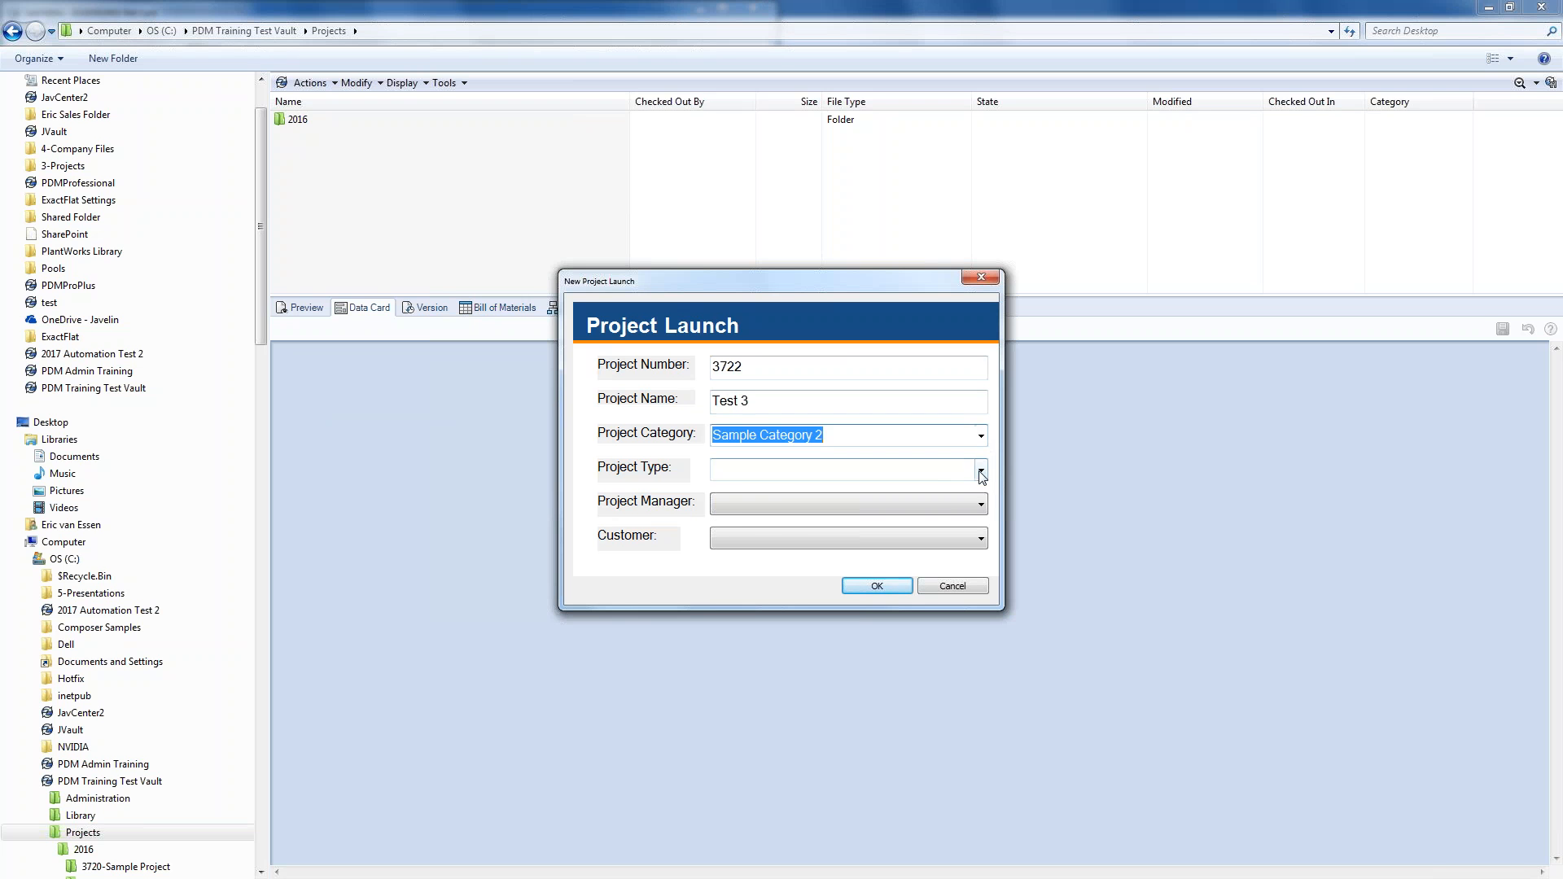
left_click(981, 471)
left_click(896, 490)
left_click(903, 504)
left_click(904, 521)
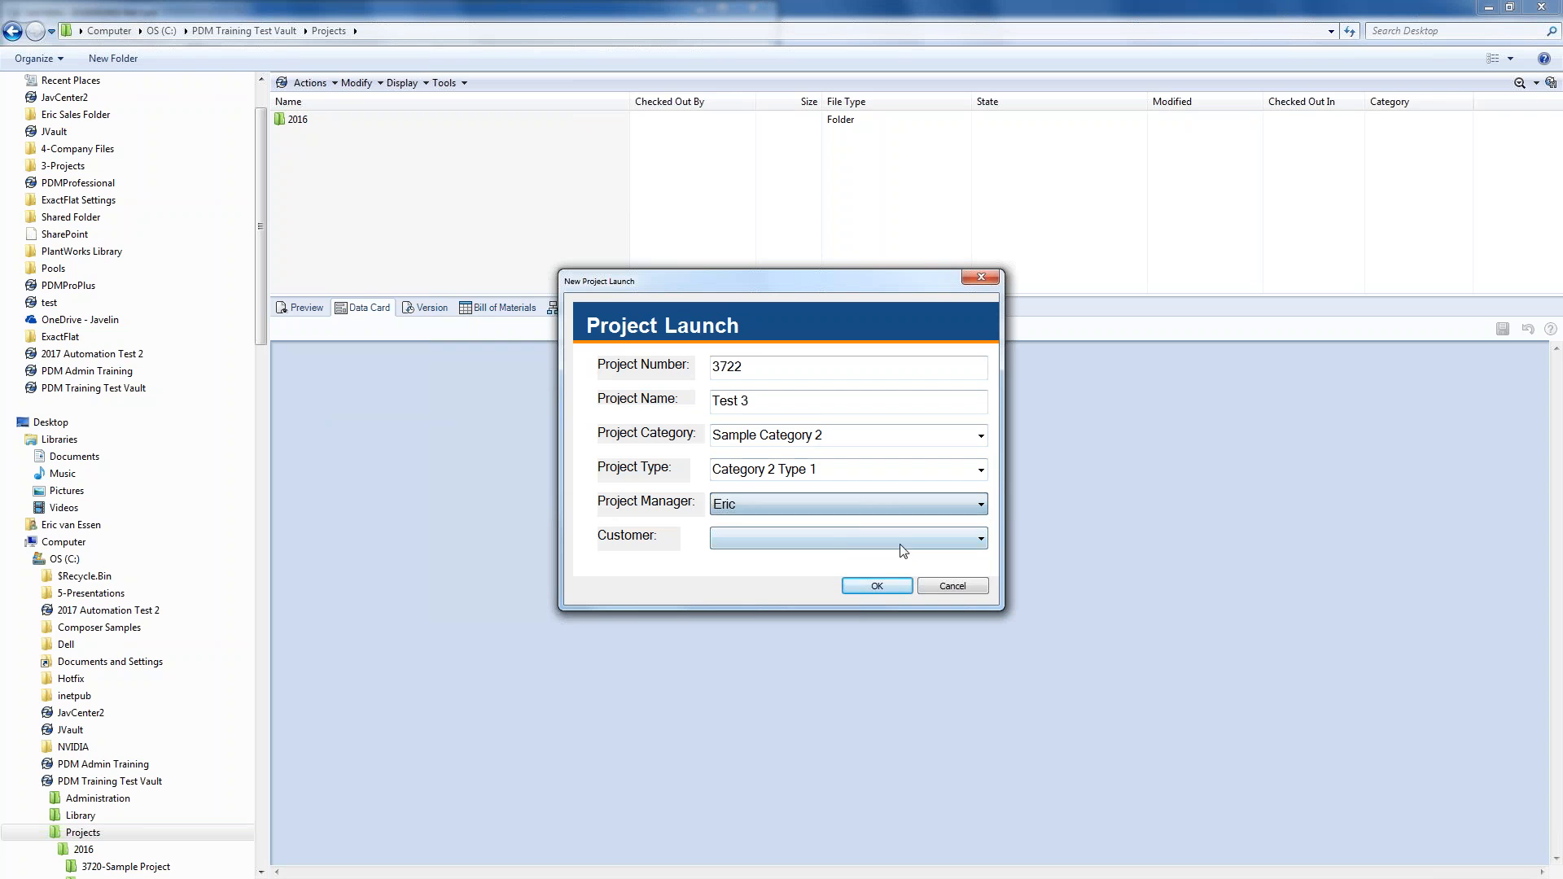
left_click(847, 540)
left_click(806, 570)
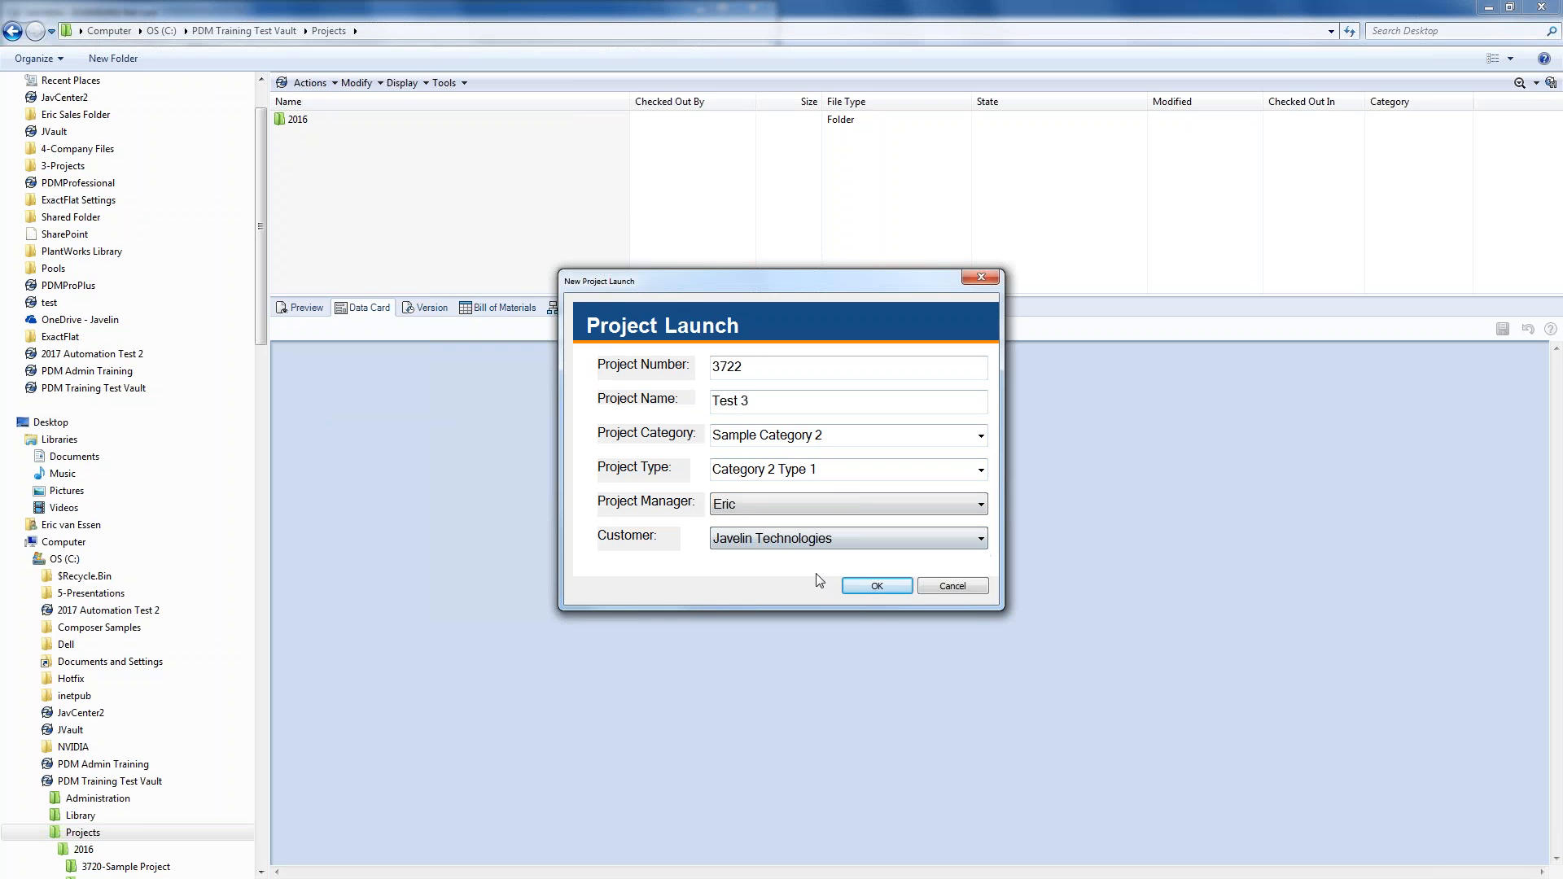
left_click(877, 587)
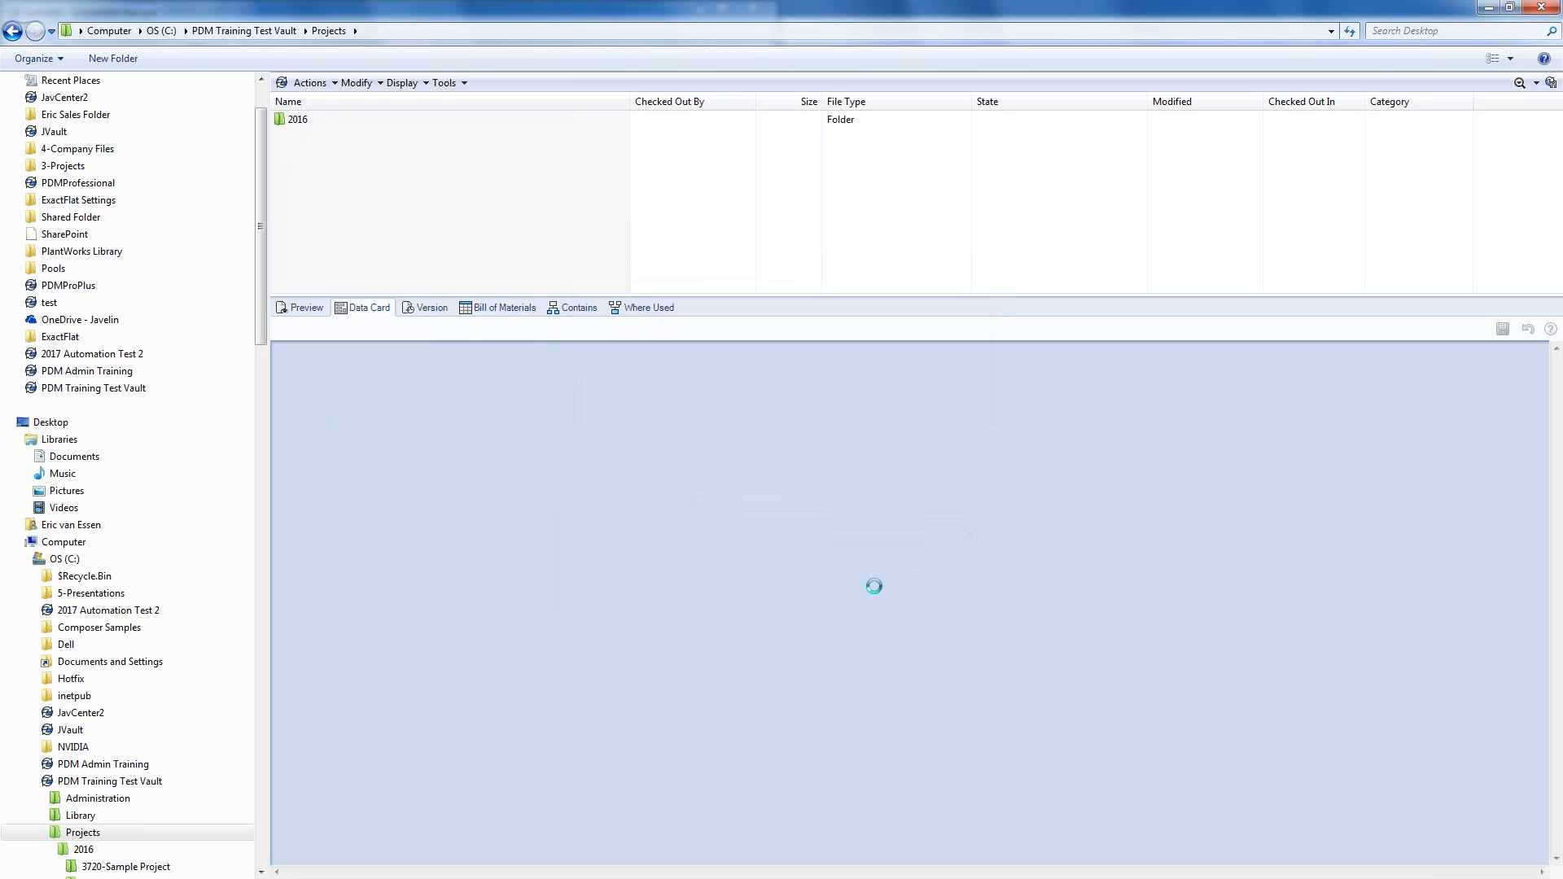
- Open the 2016 > 3722-Test 3 > MCAD folder
double_click(298, 121)
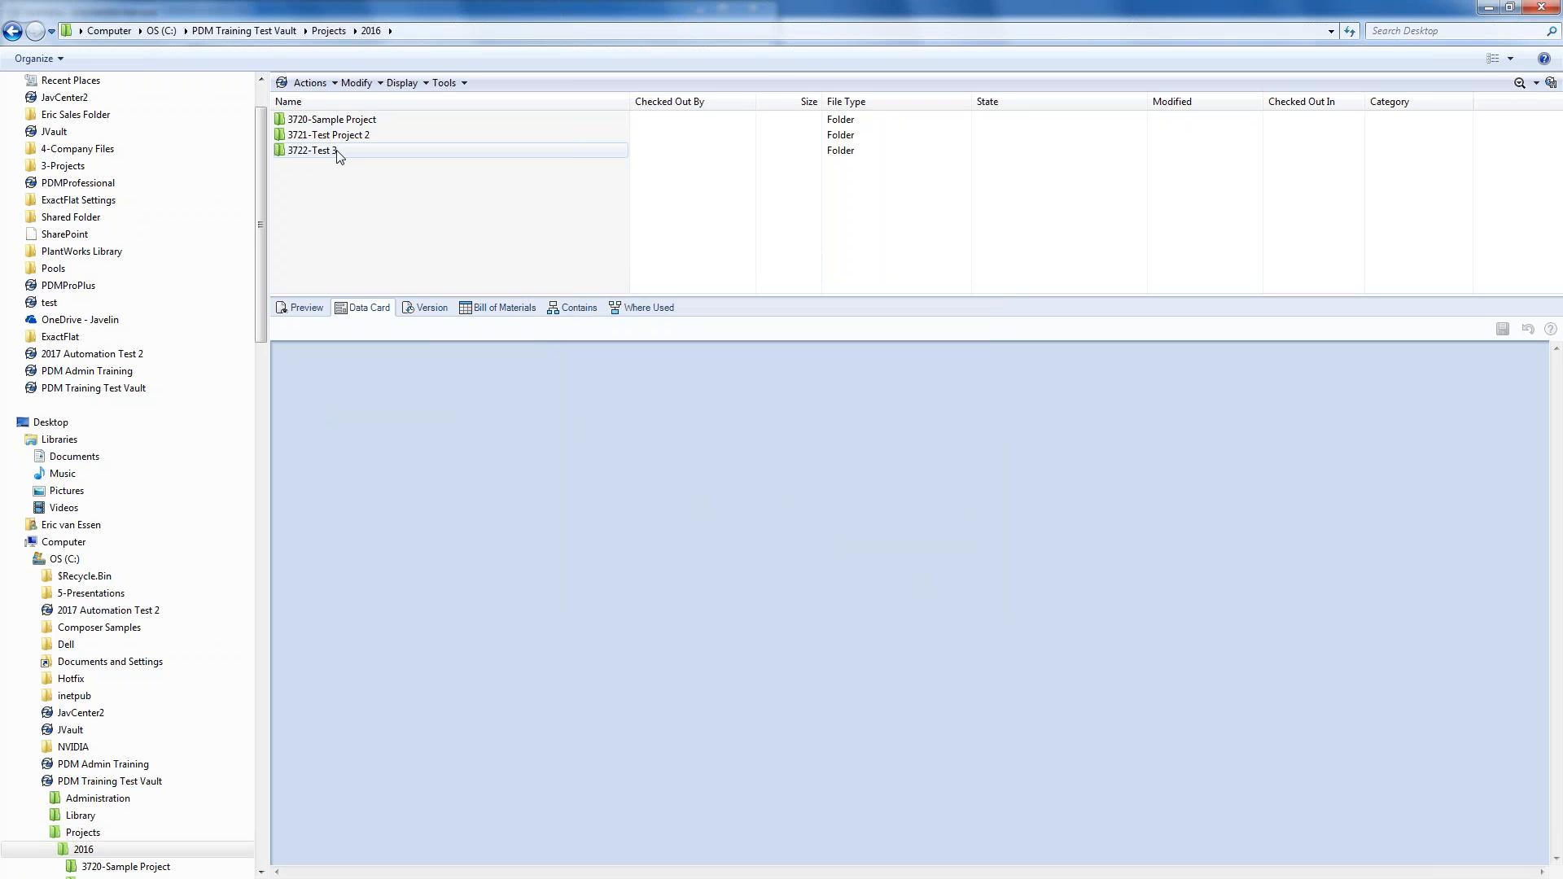
left_click(316, 150)
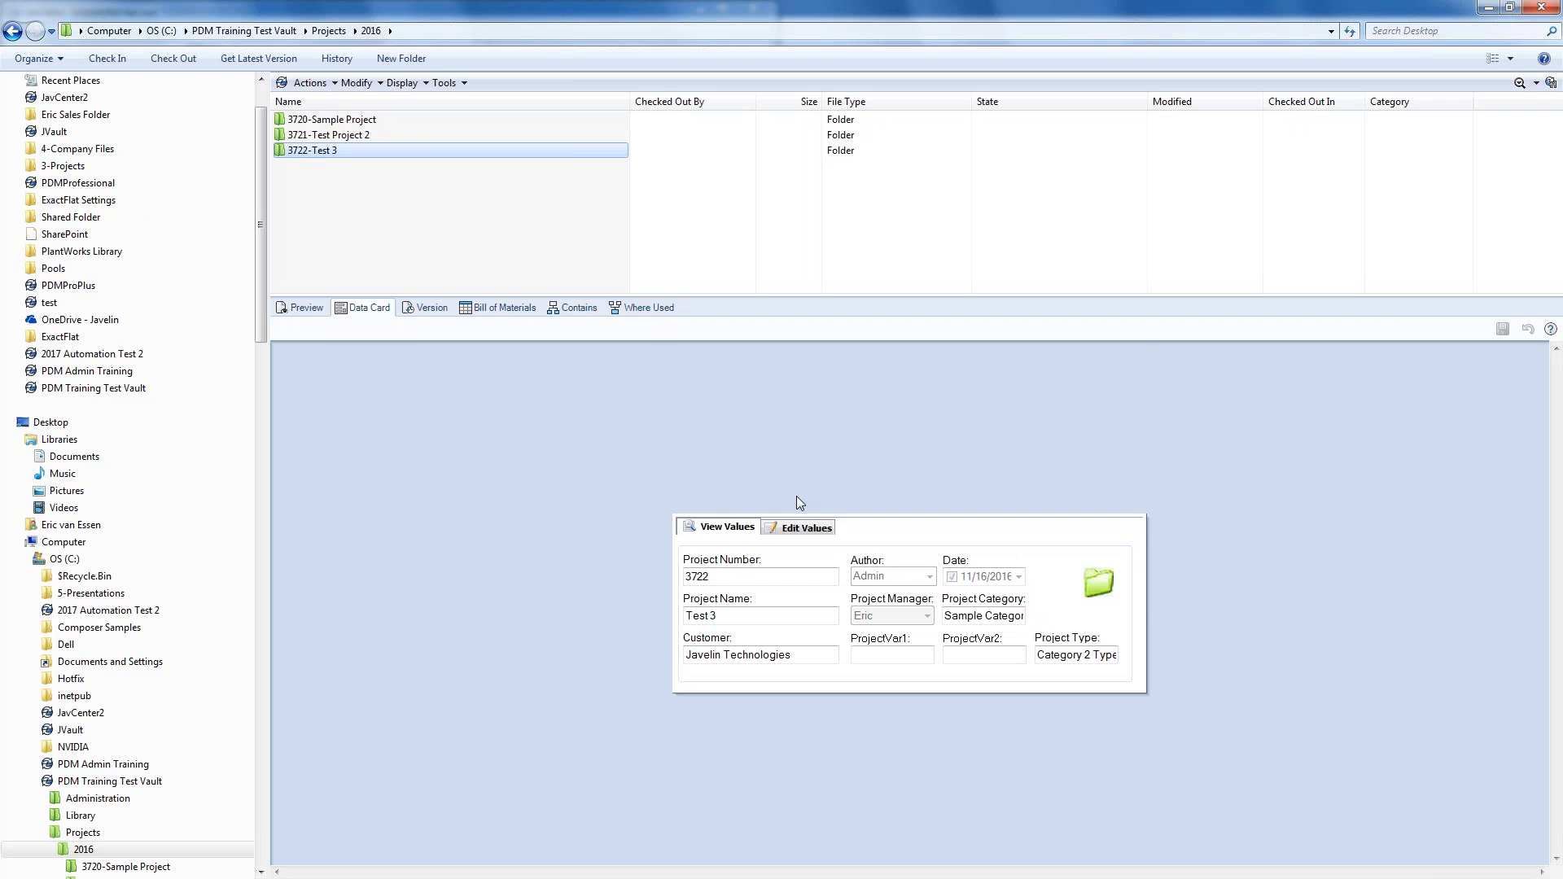
double_click(320, 153)
double_click(310, 182)
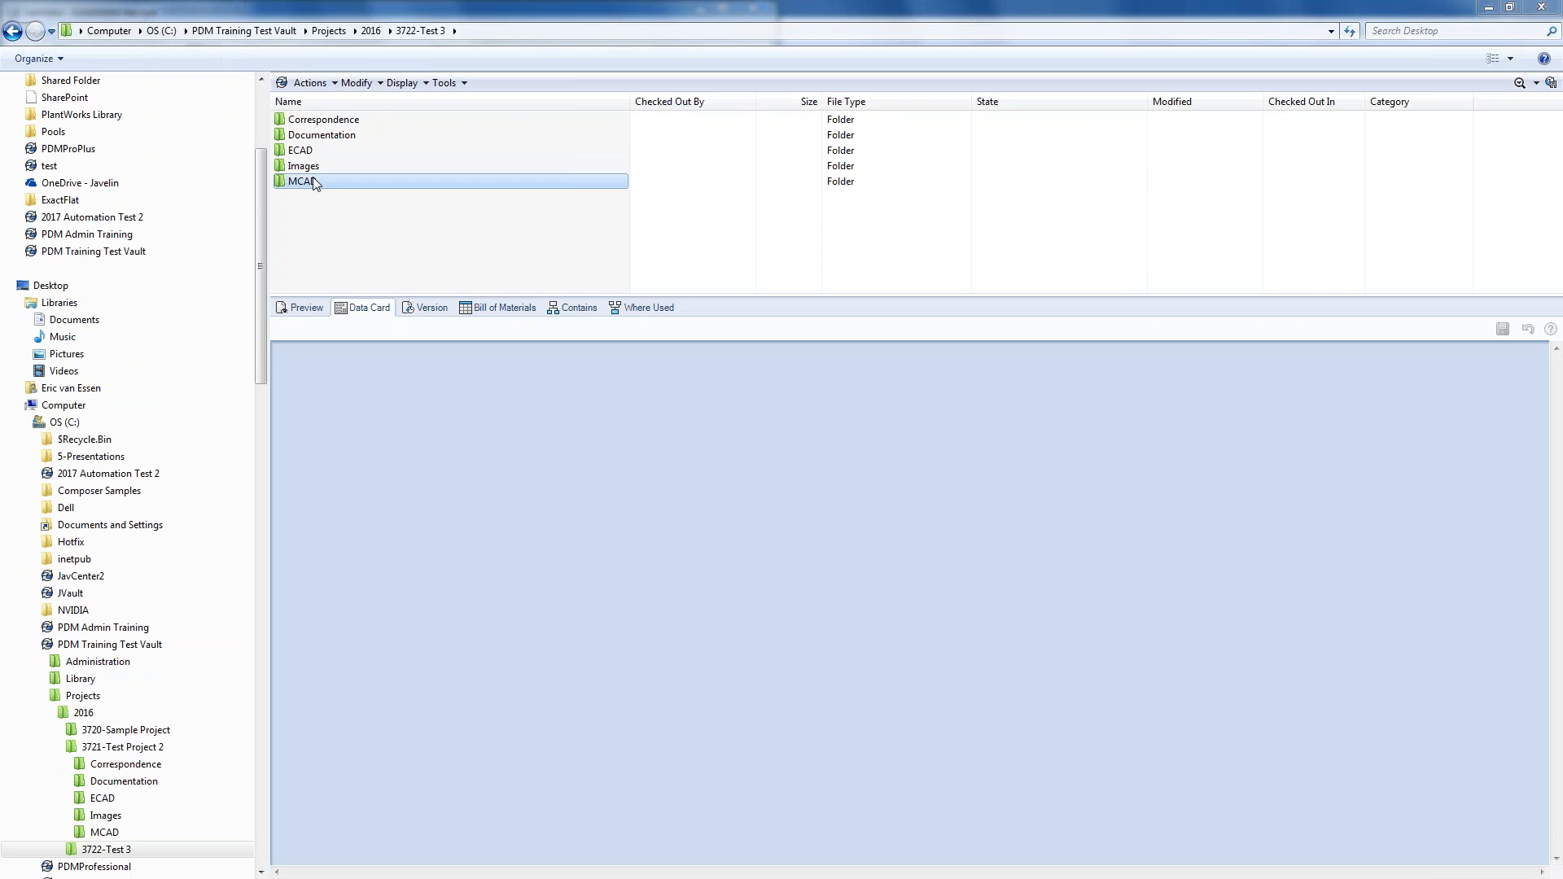
- Copy the 11 Clamp files into MCAD, check them in, and confirm JV-0109.SLDPRT shows 3722
left_click(570, 878)
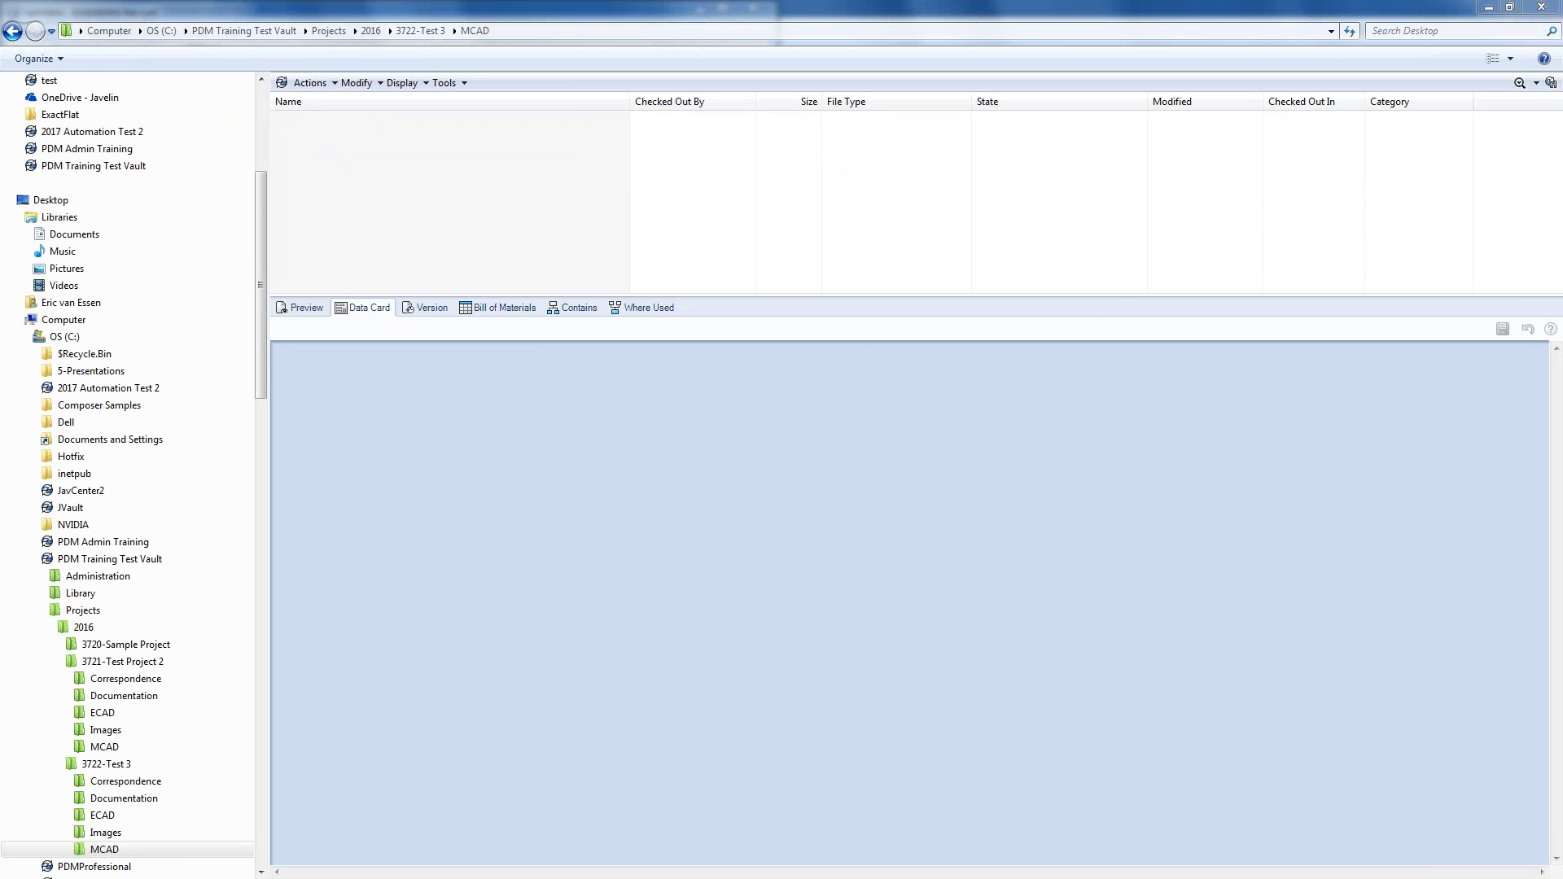
left_click(777, 878)
left_click_drag(967, 547, 856, 245)
left_click_drag(925, 315, 399, 187)
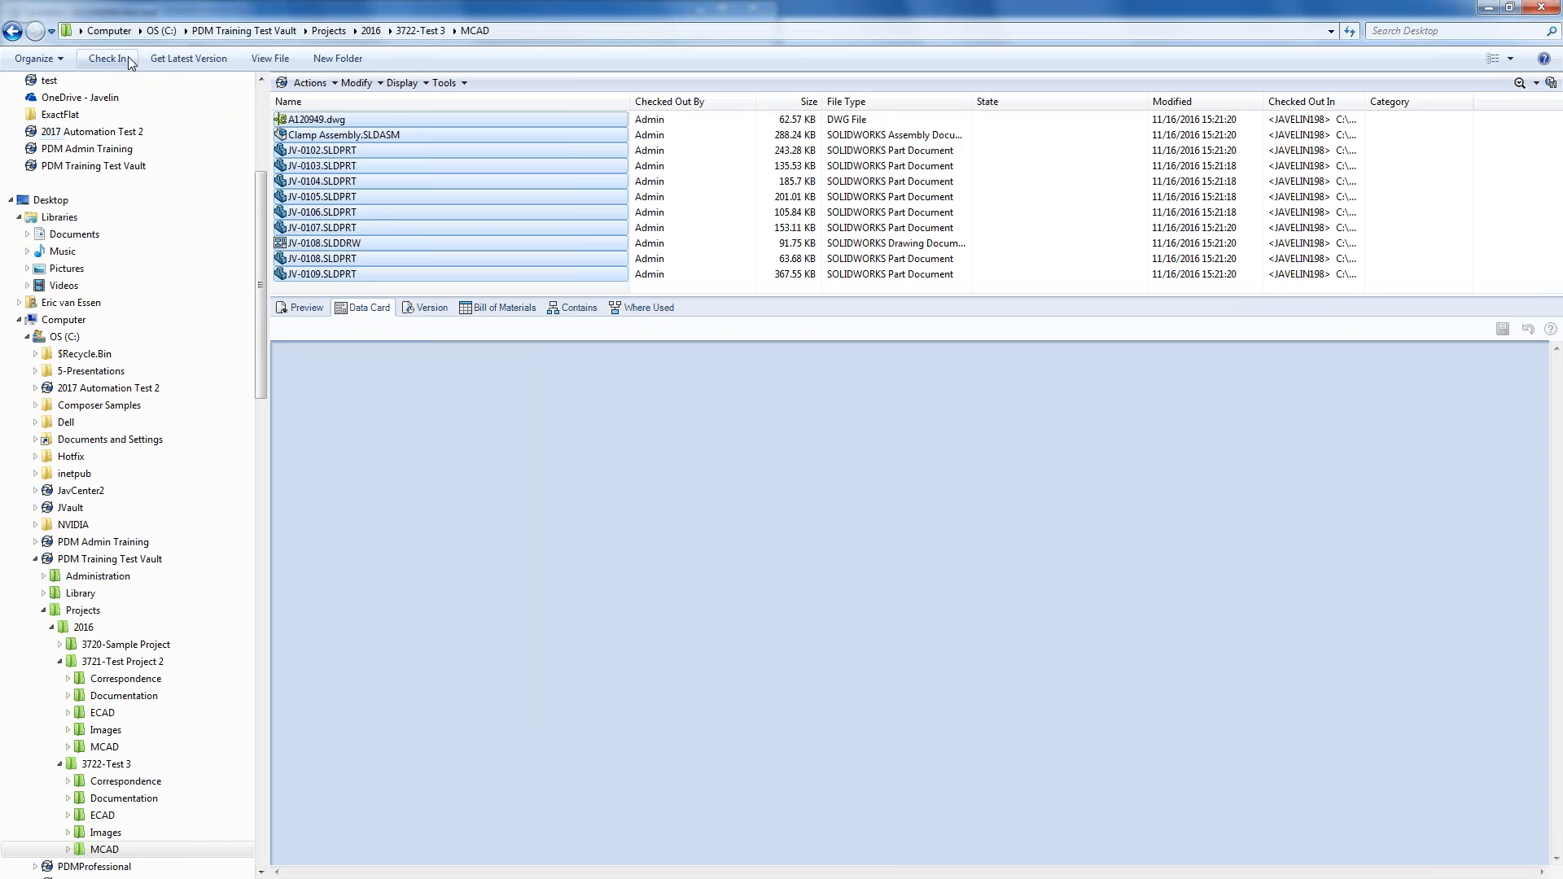
left_click(108, 58)
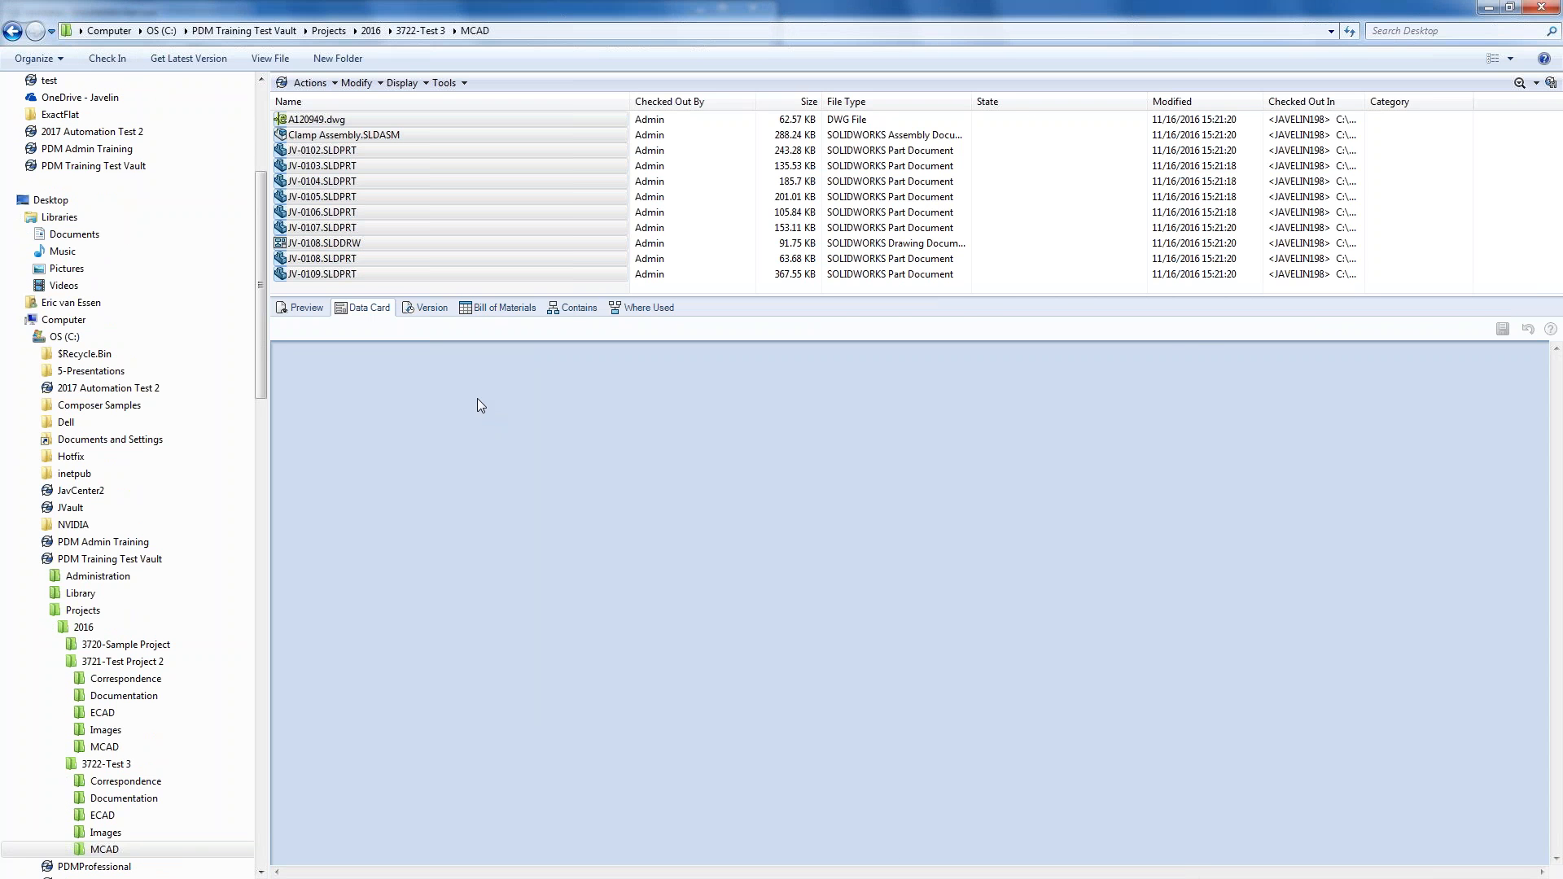
left_click(364, 275)
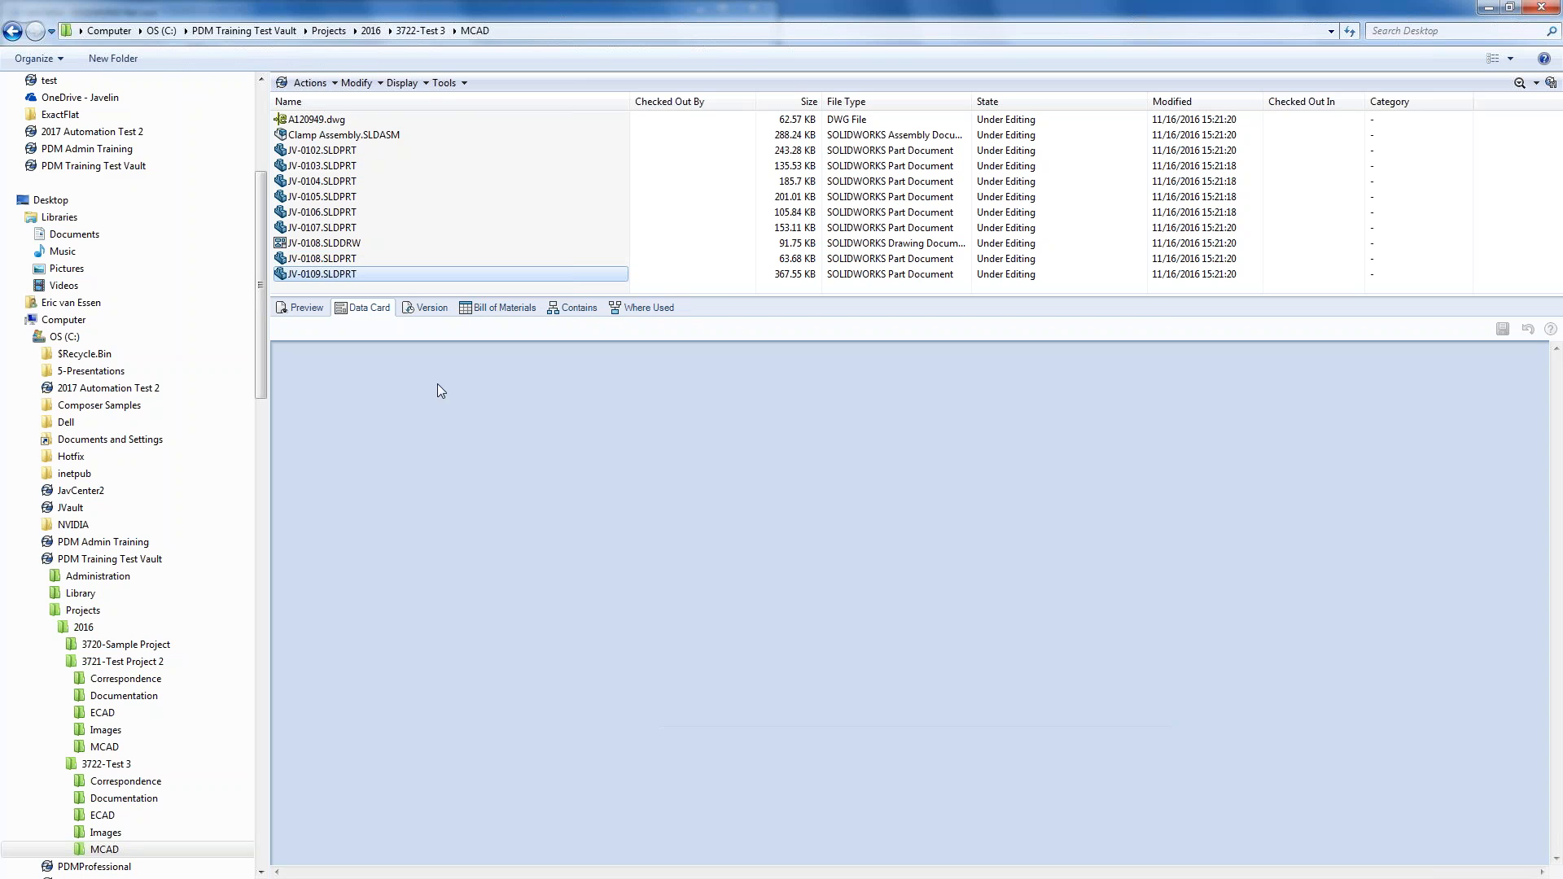
double_click(743, 672)
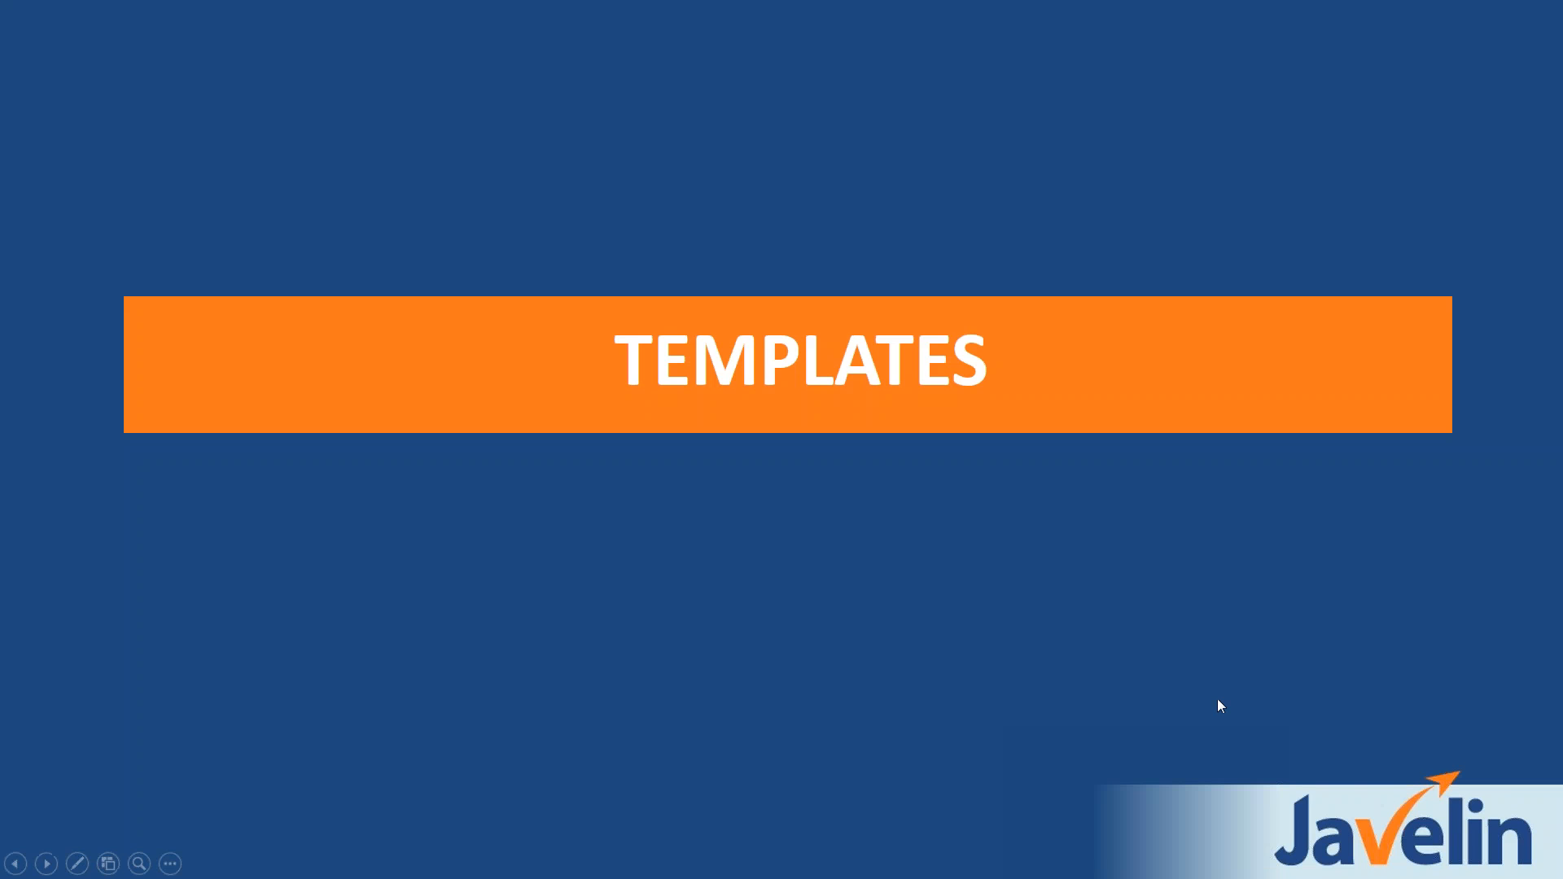
- Advance the presentation to the ADVANCED WORKFLOW AUTOMATION slide
left_click(1218, 698)
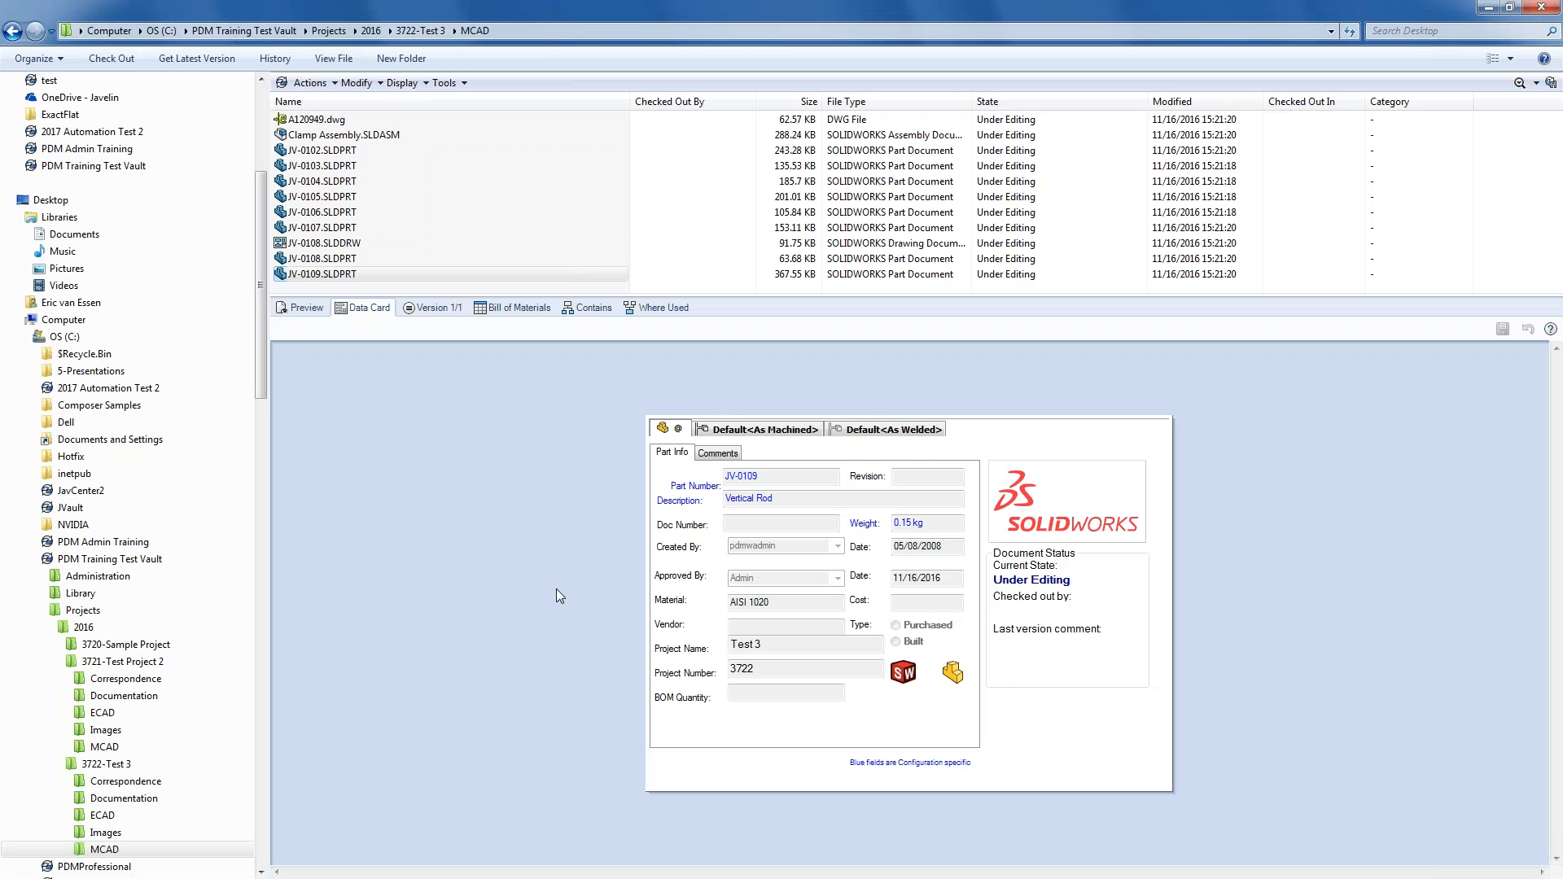
left_click(358, 244)
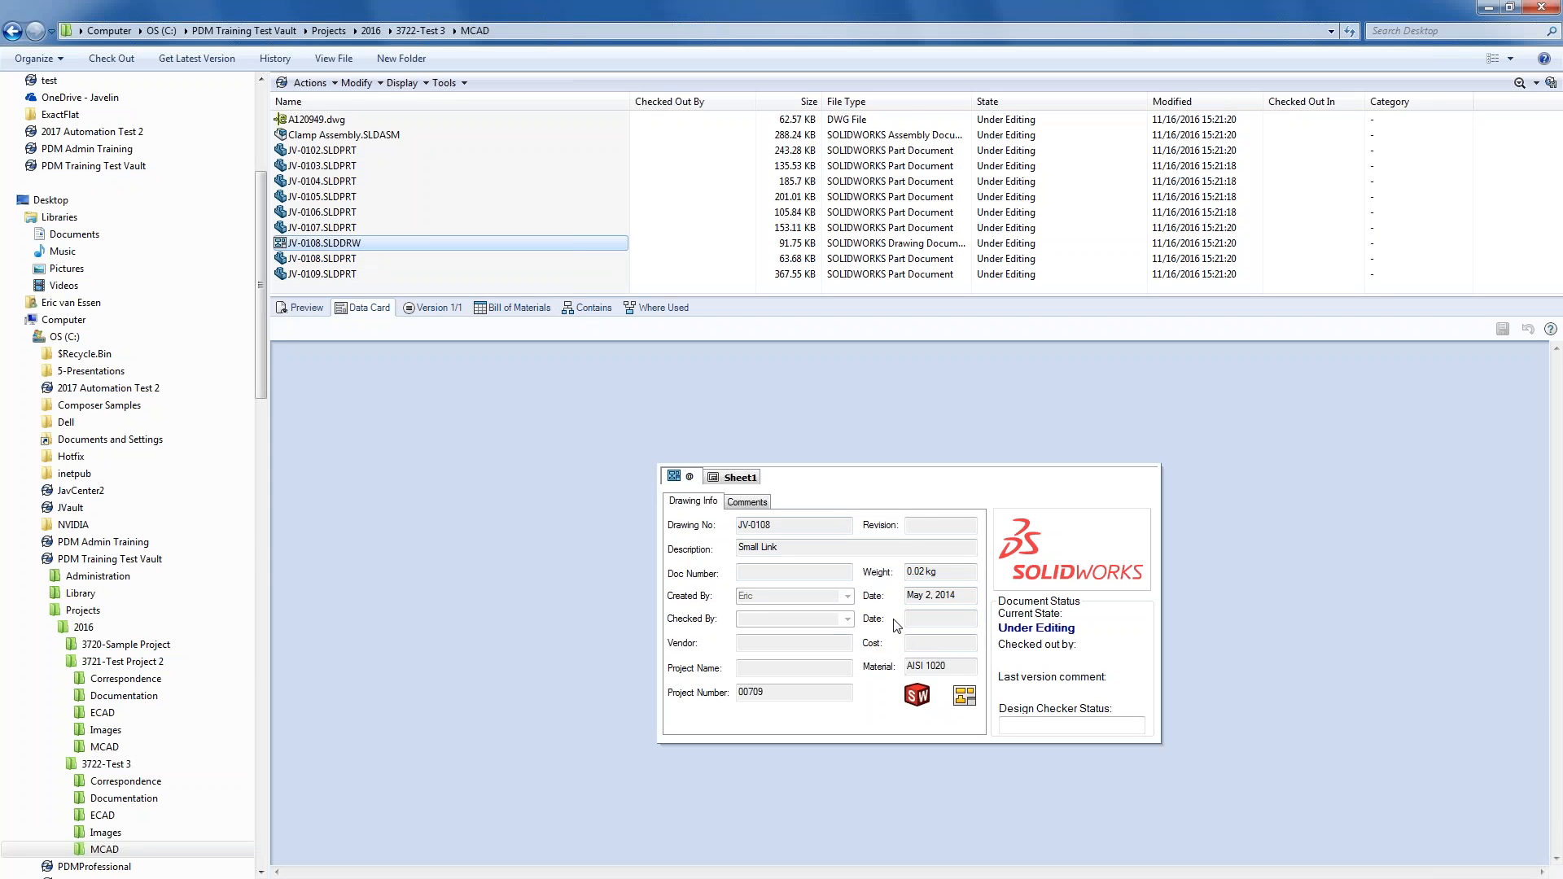
left_click(915, 525)
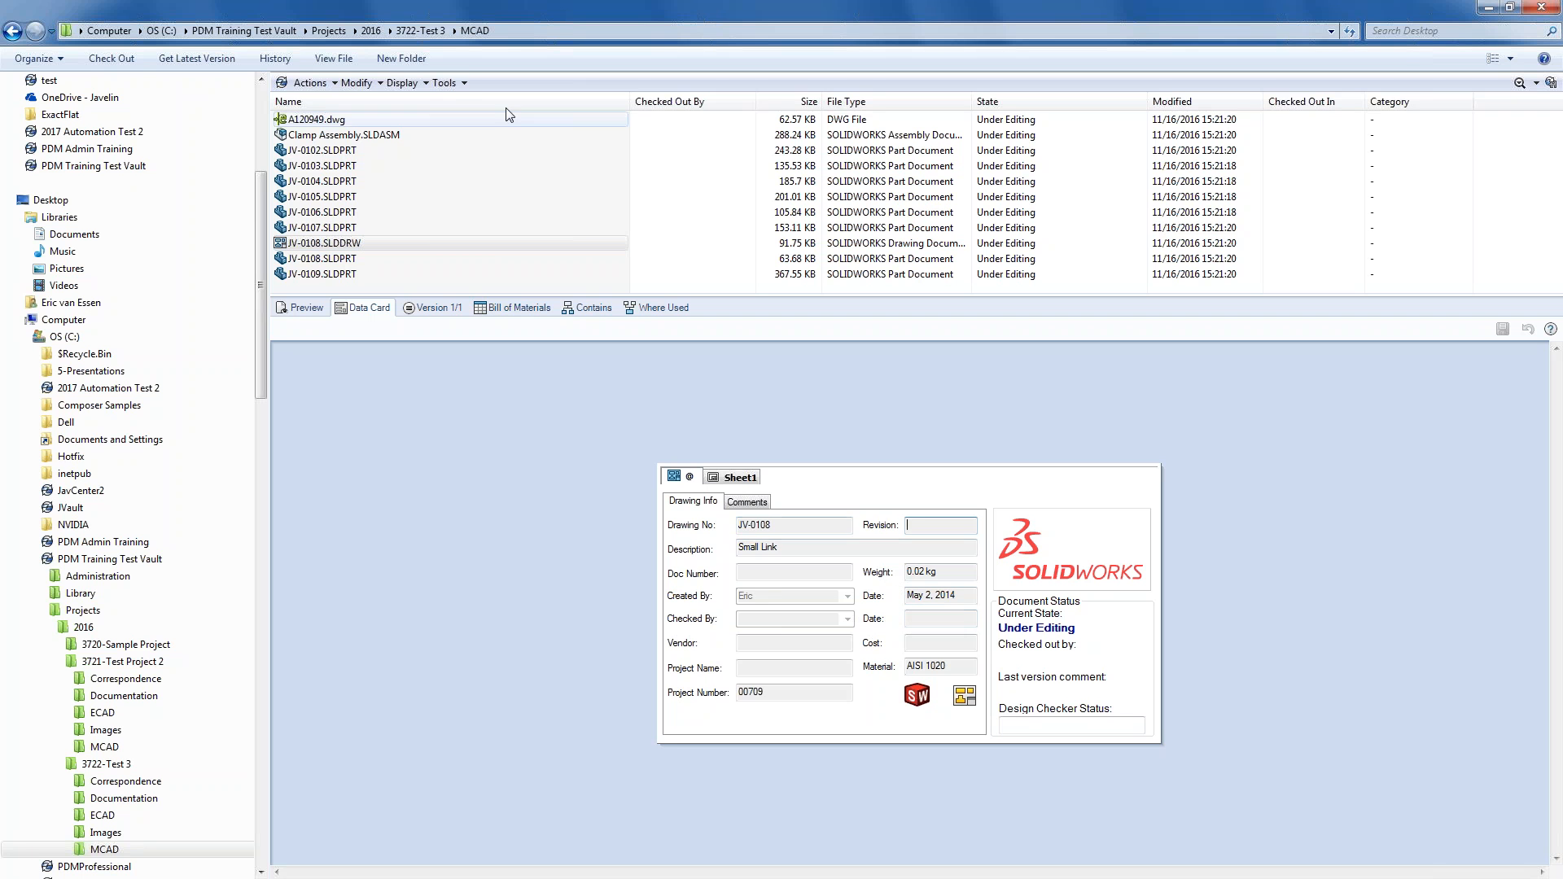
left_click(466, 83)
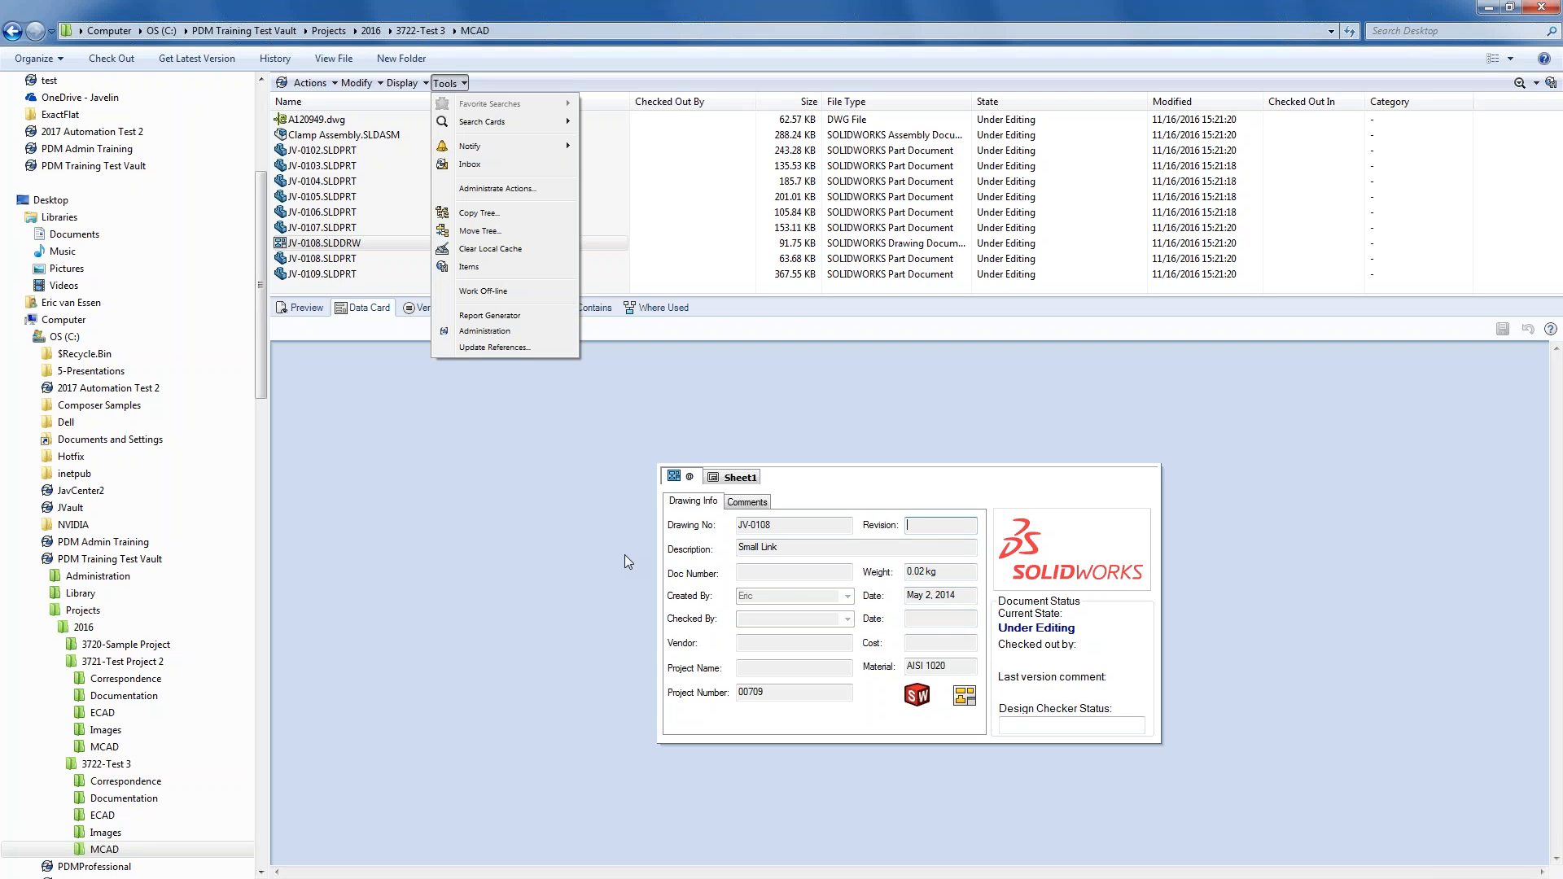
left_click(688, 216)
left_click(343, 244)
right_click(342, 245)
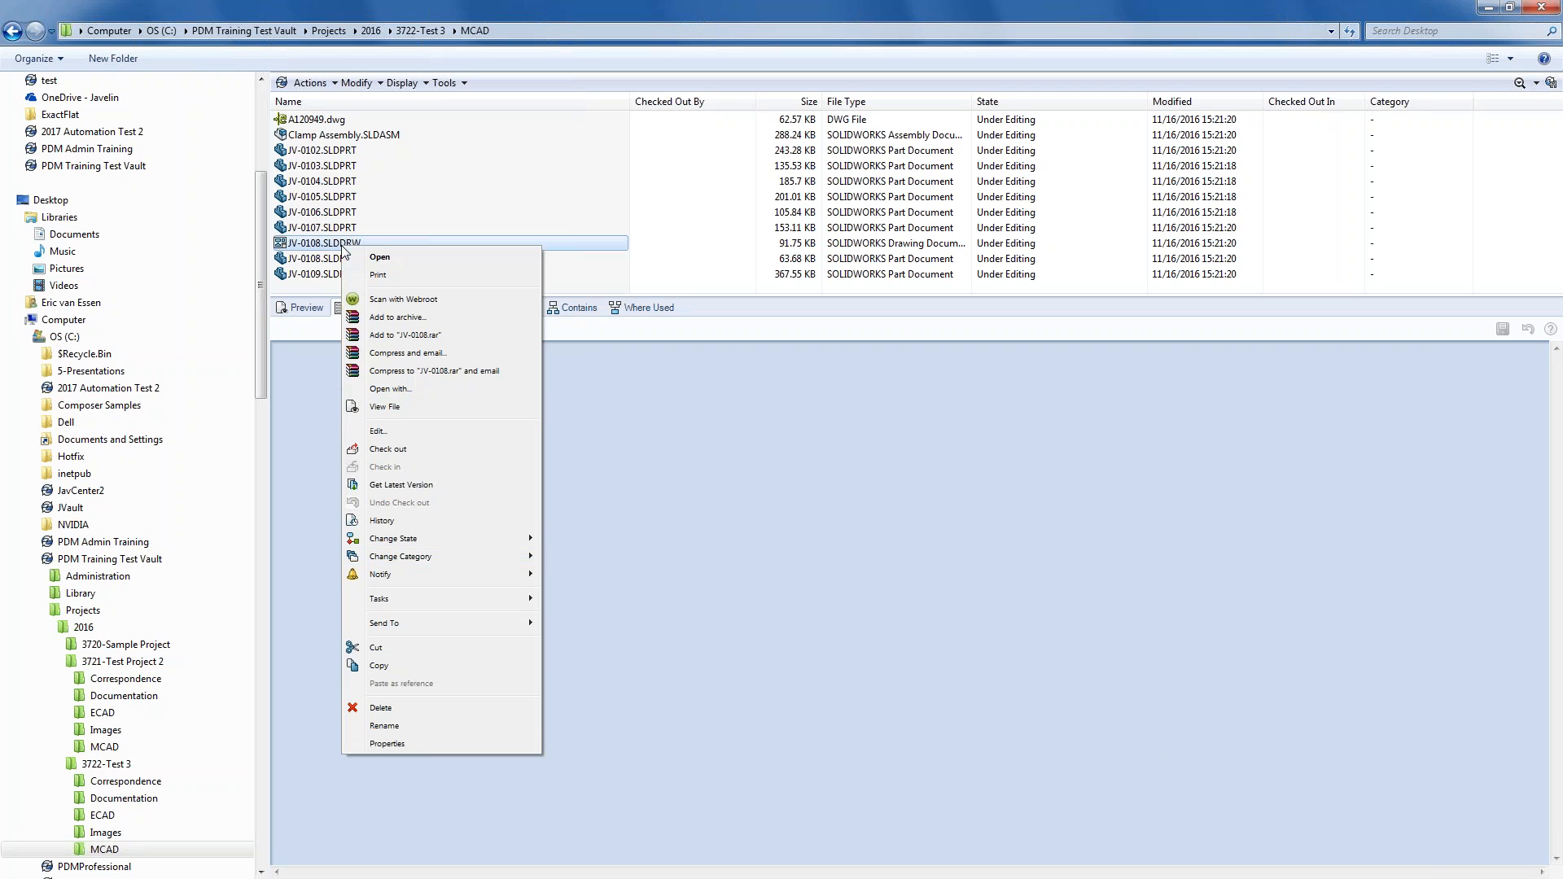
mouse_move(472, 545)
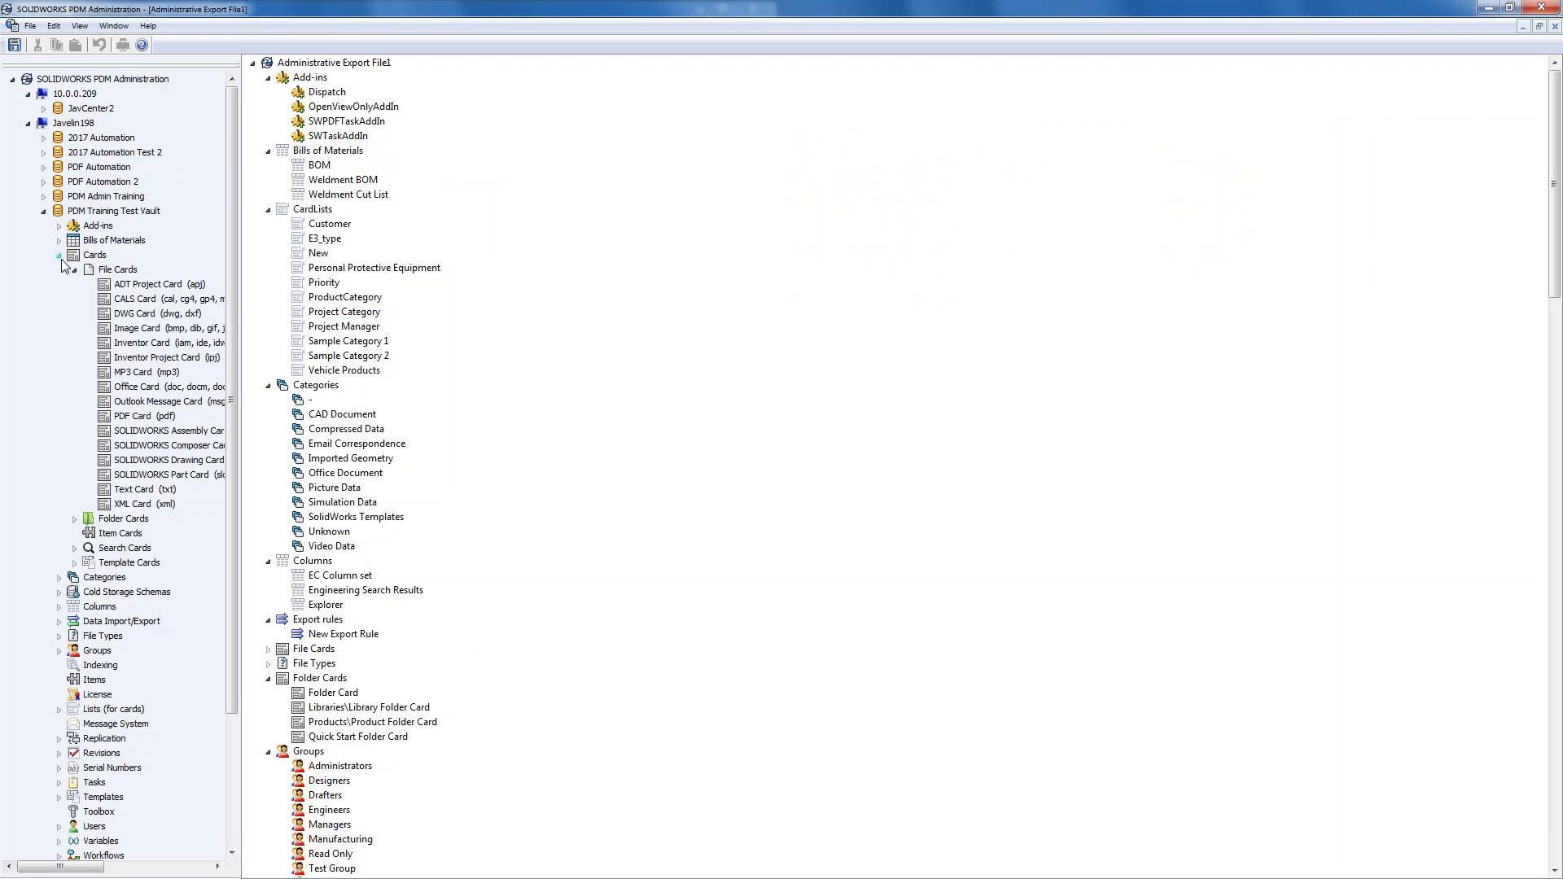
- Open the vault's Default Workflow diagram
left_click(59, 255)
left_click(59, 549)
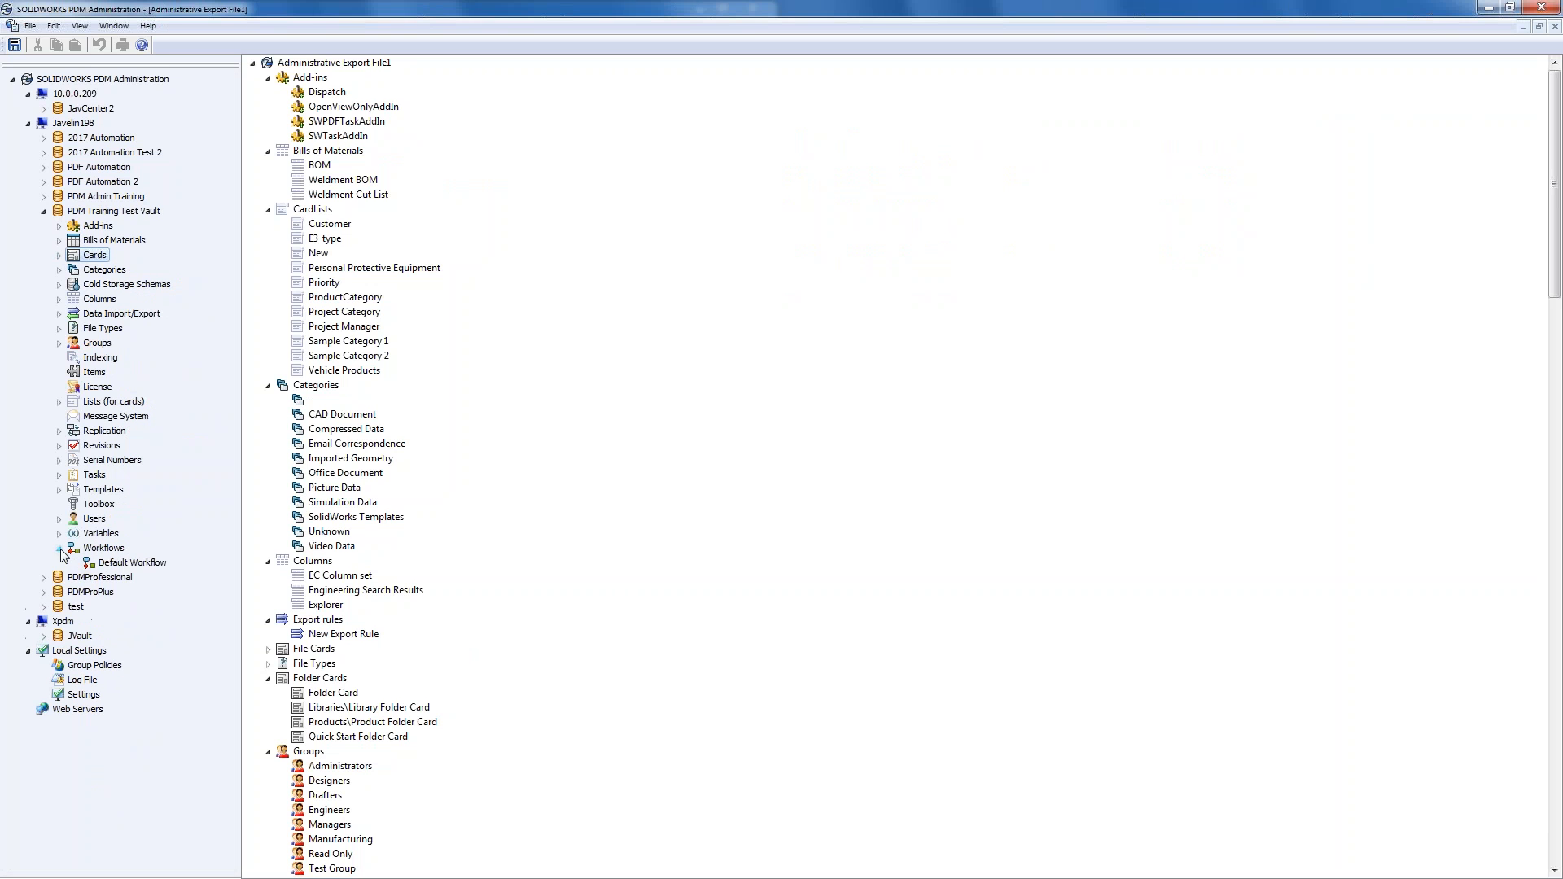
double_click(124, 563)
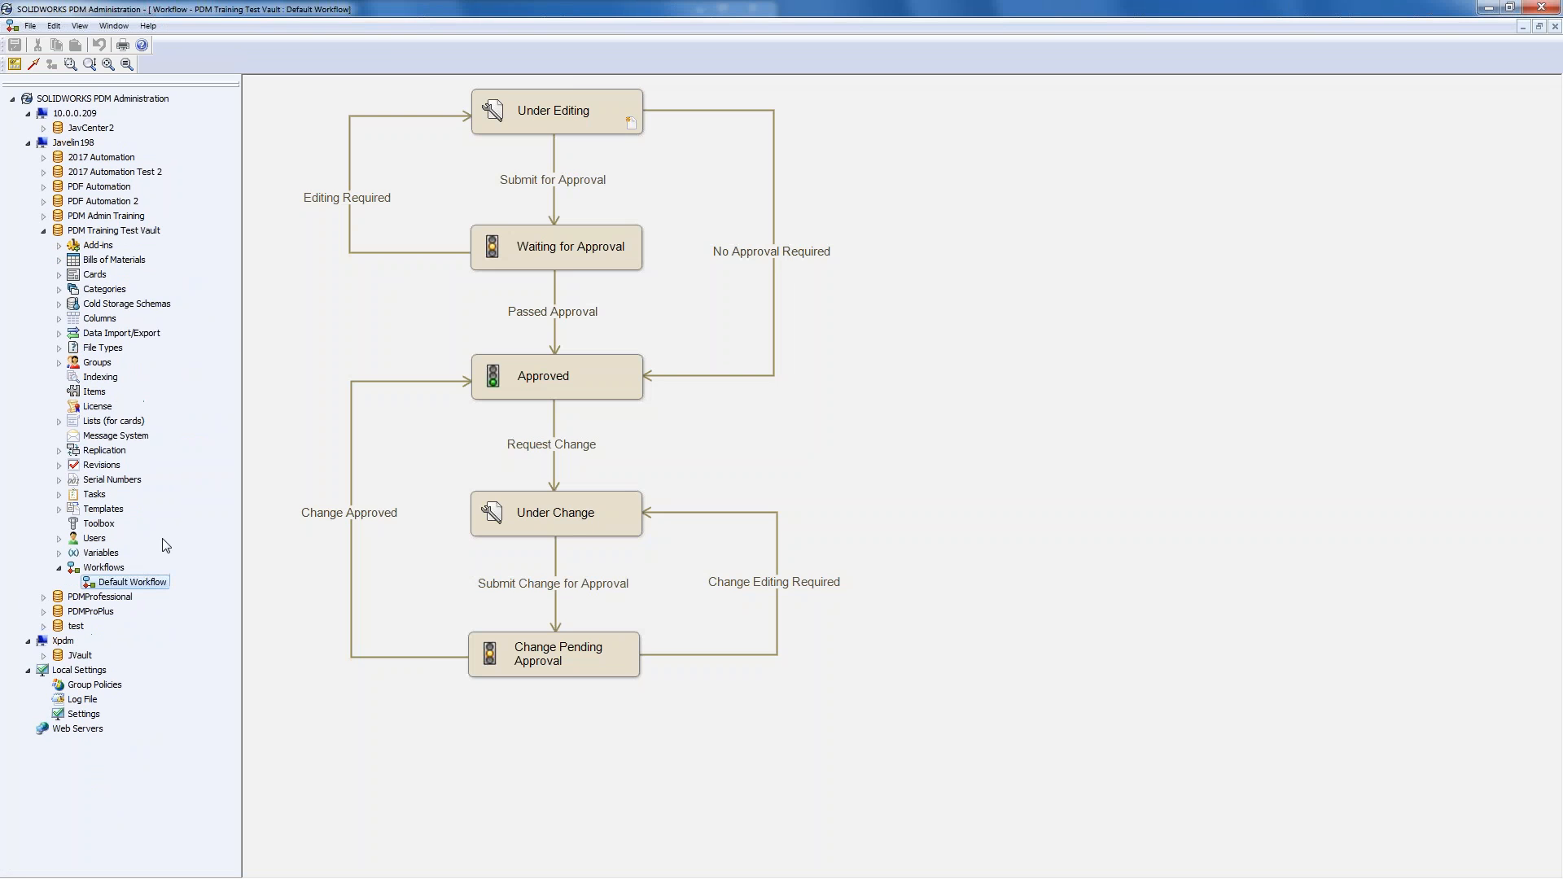
left_click(943, 327)
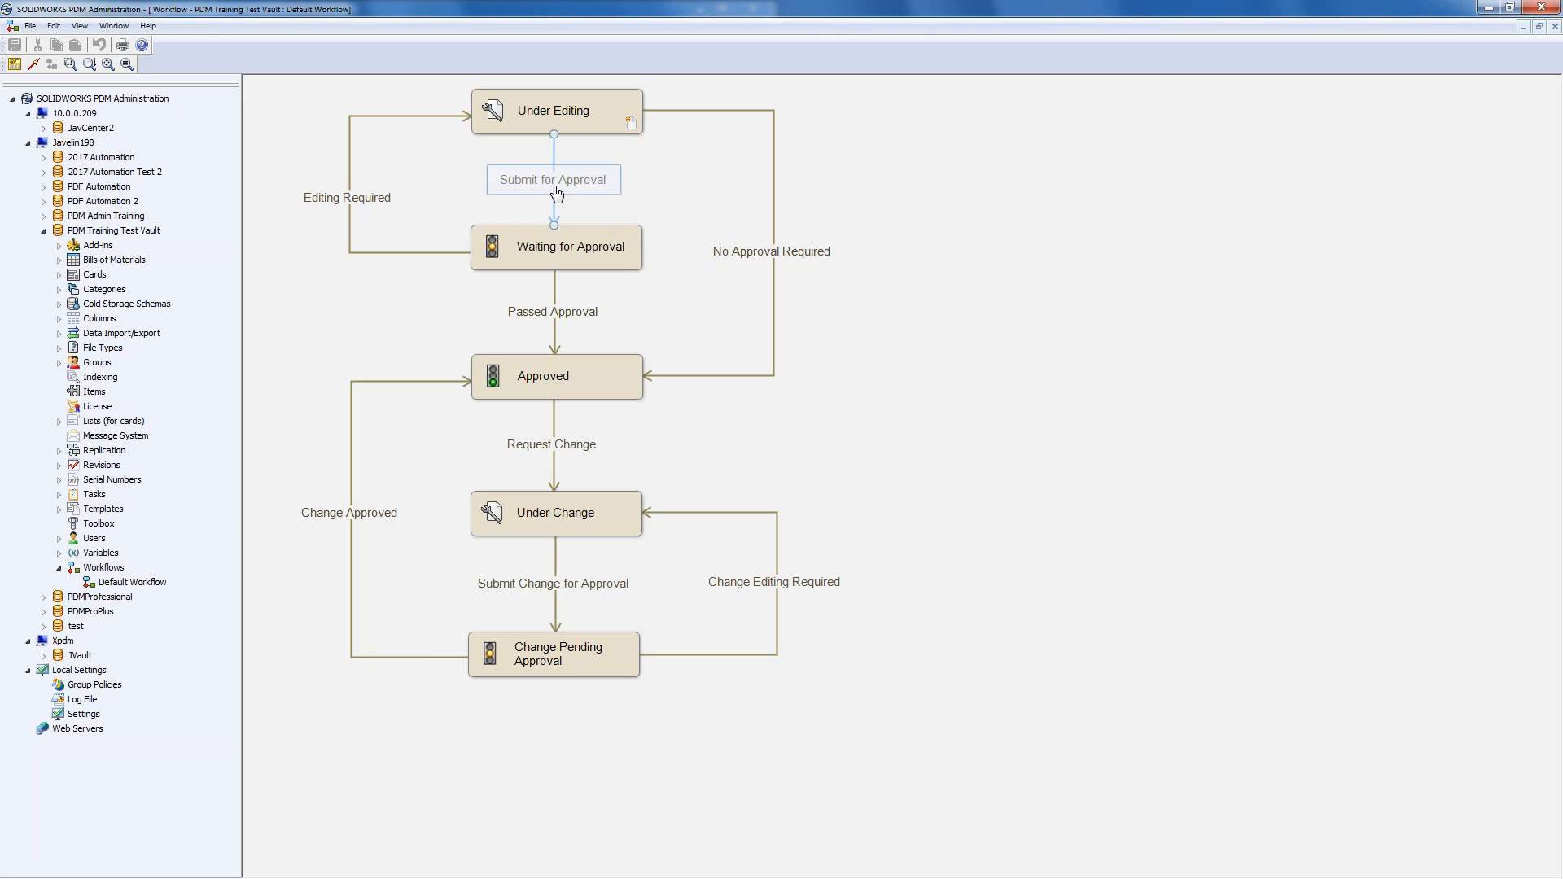
- Inspect Passed Approval's Set Revision variable and Inc. Revision actions without changing them
double_click(564, 322)
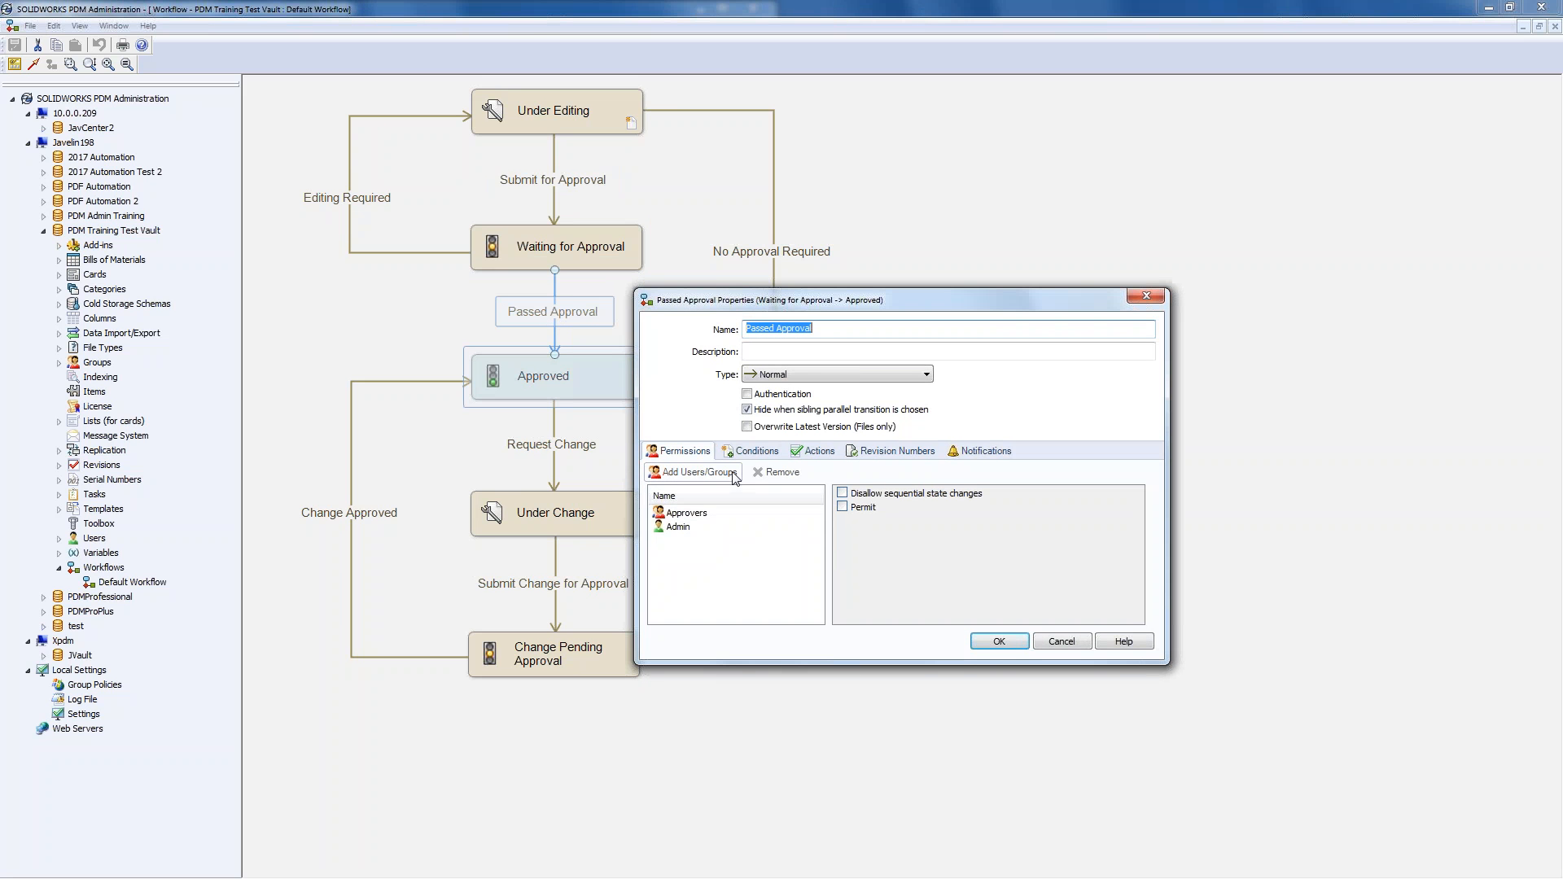
left_click(819, 450)
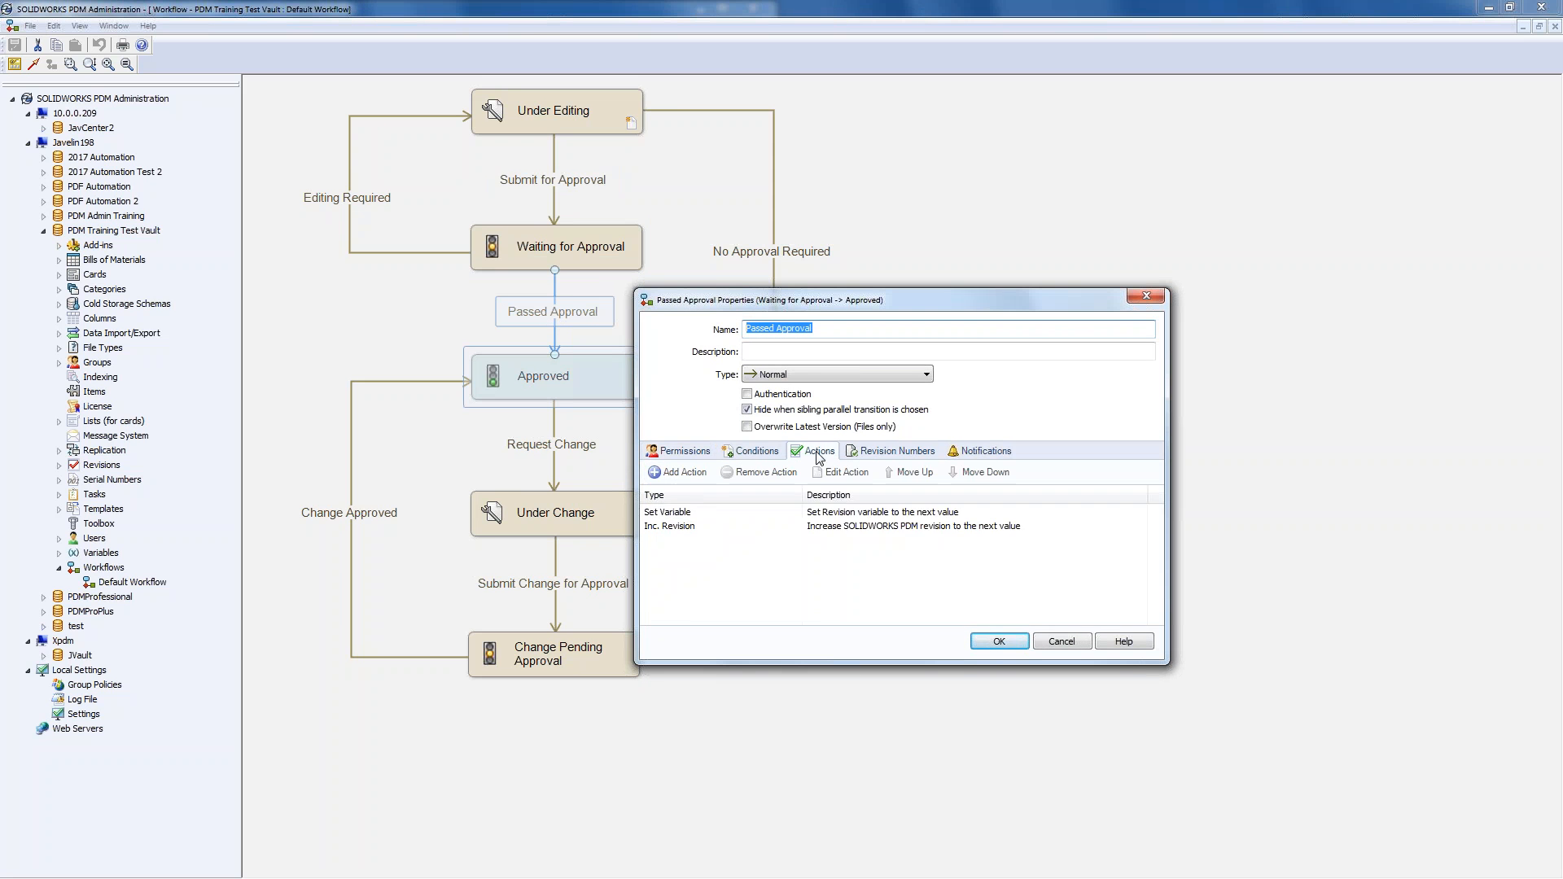
left_click(695, 513)
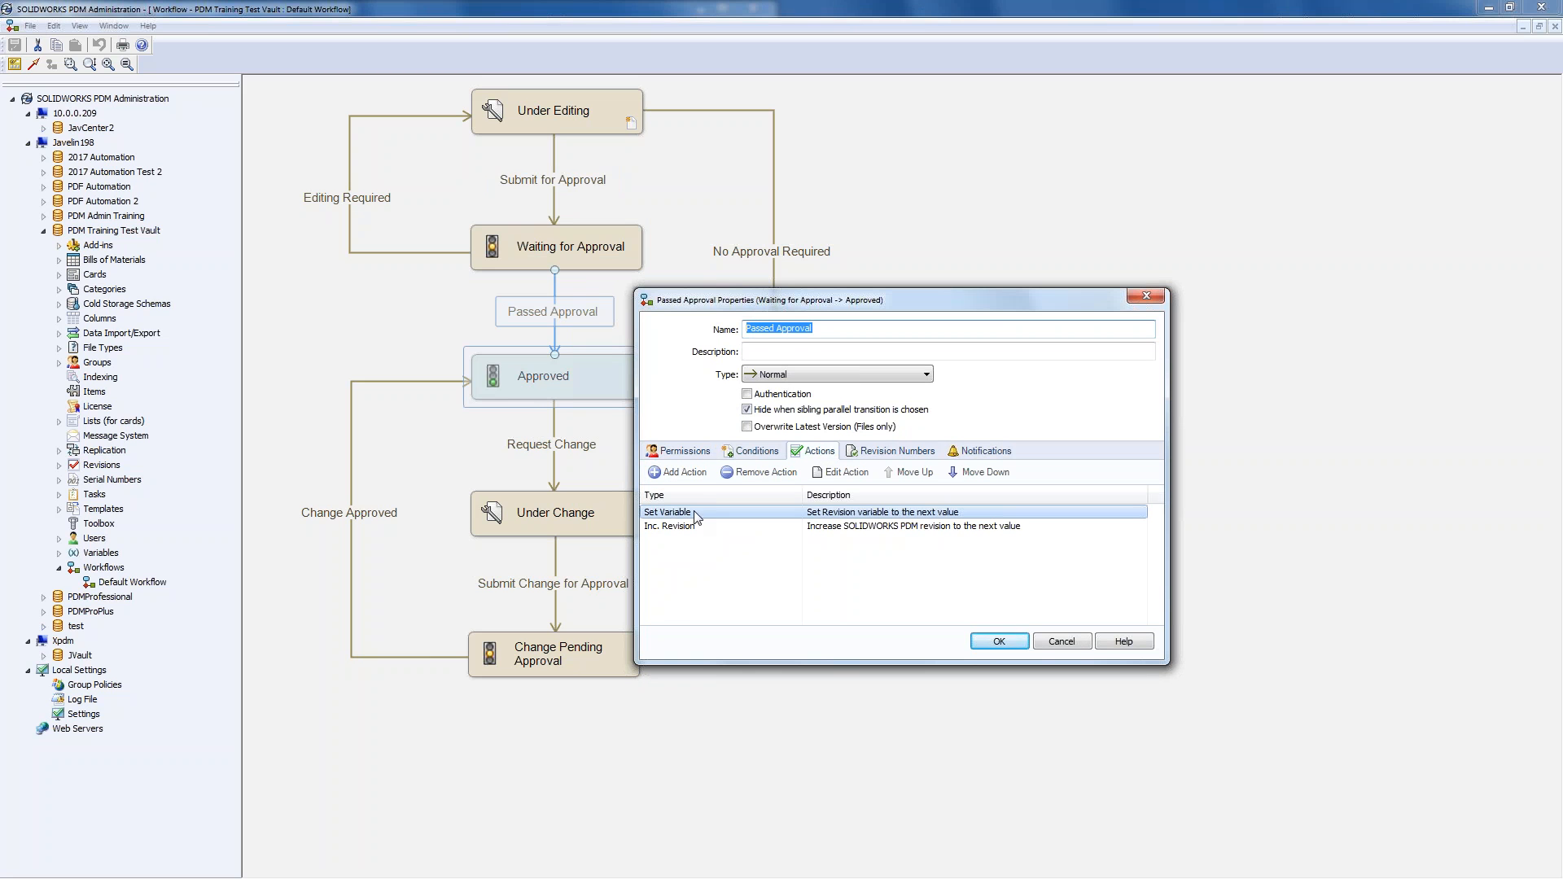
double_click(808, 520)
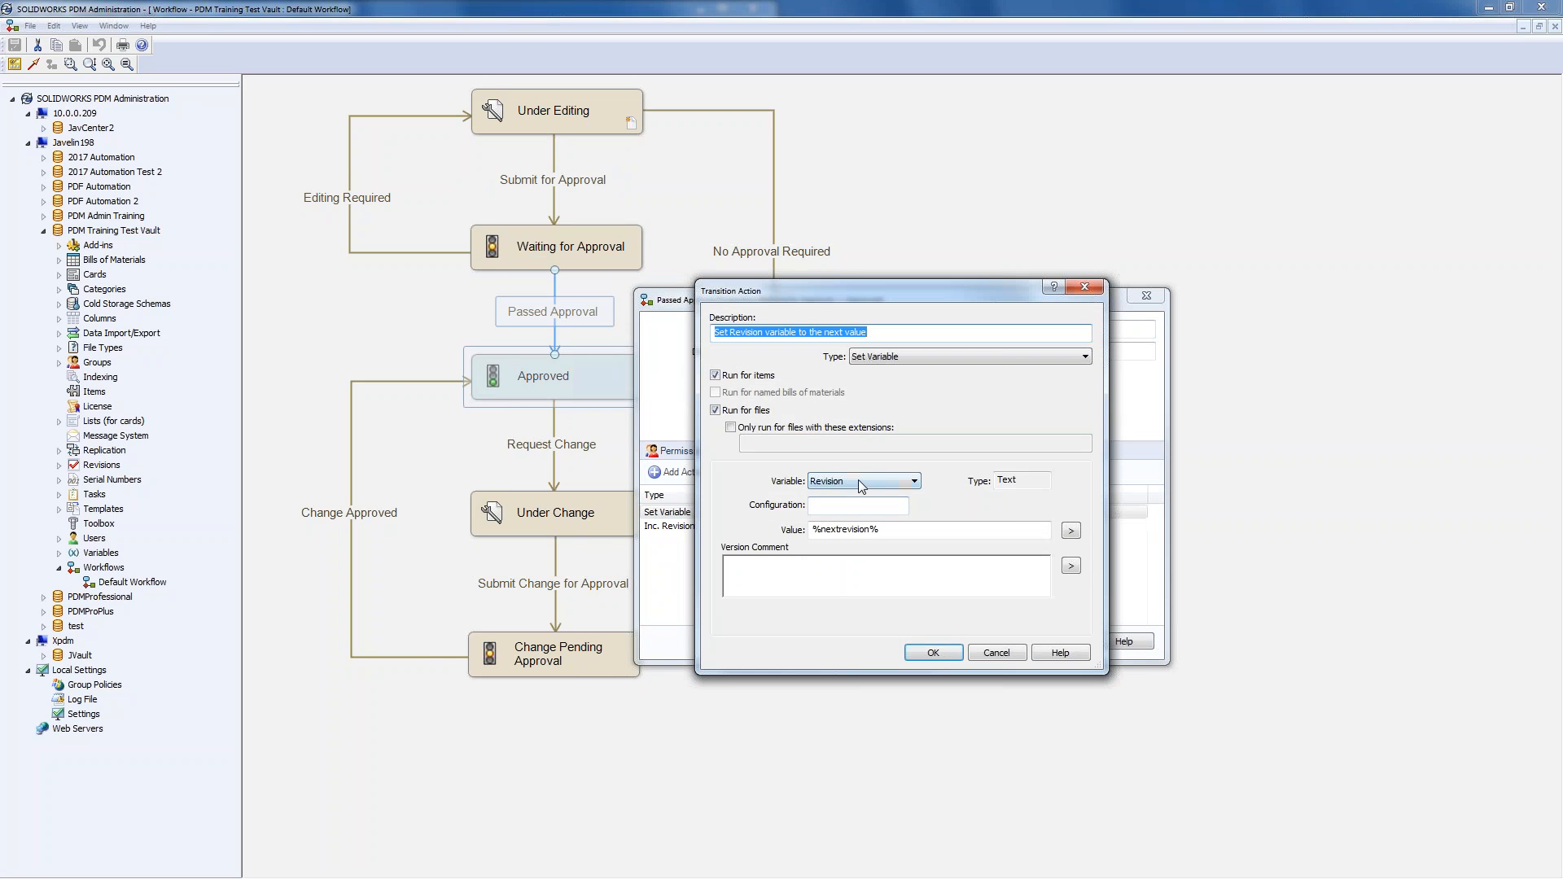
left_click(995, 649)
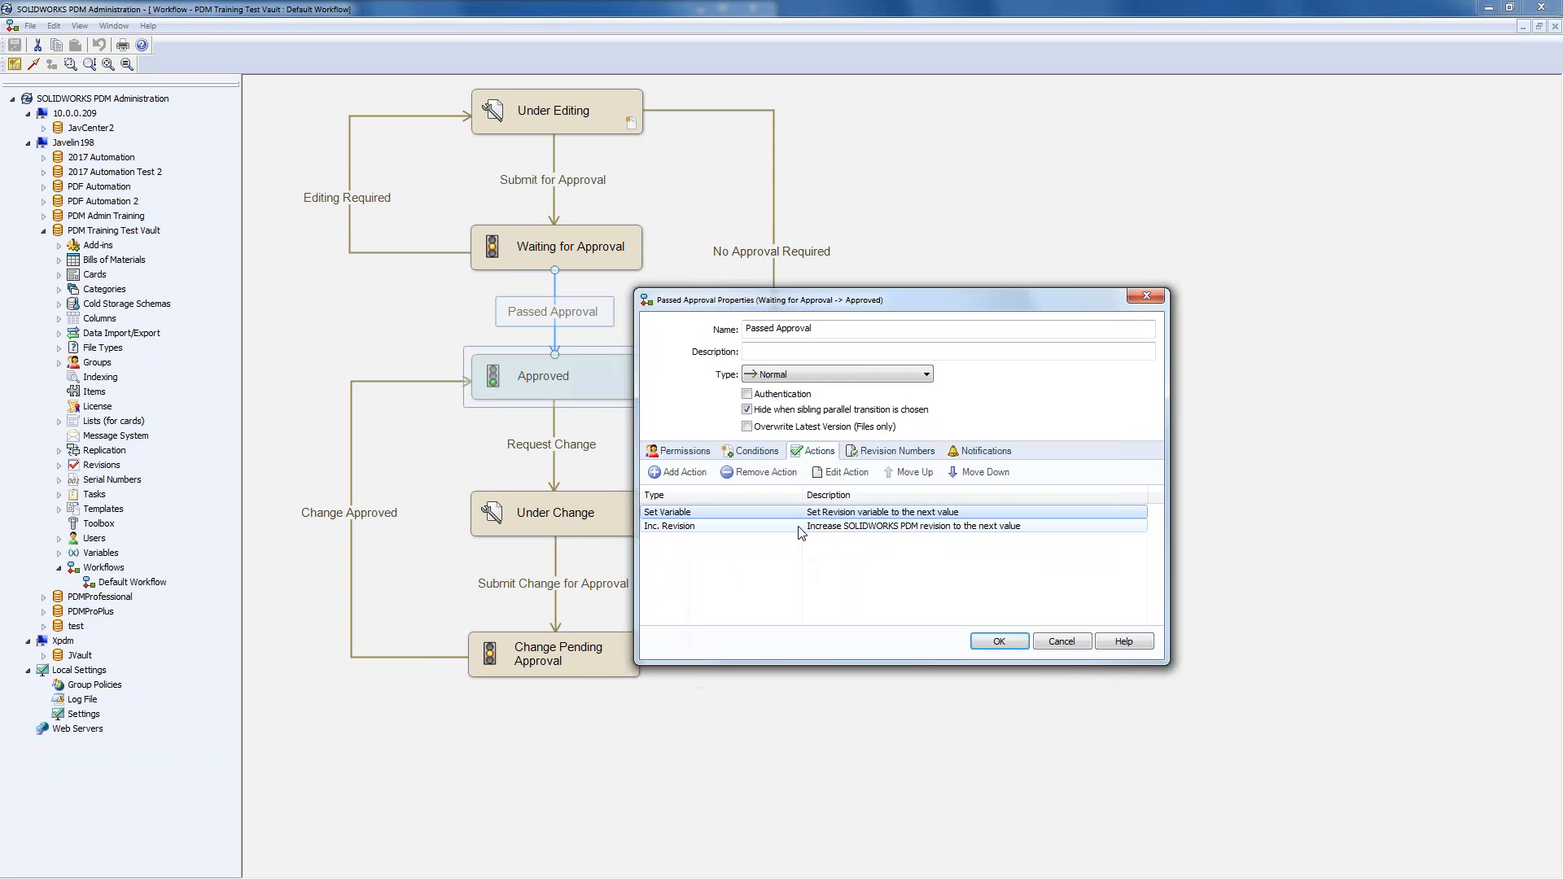
left_click(800, 528)
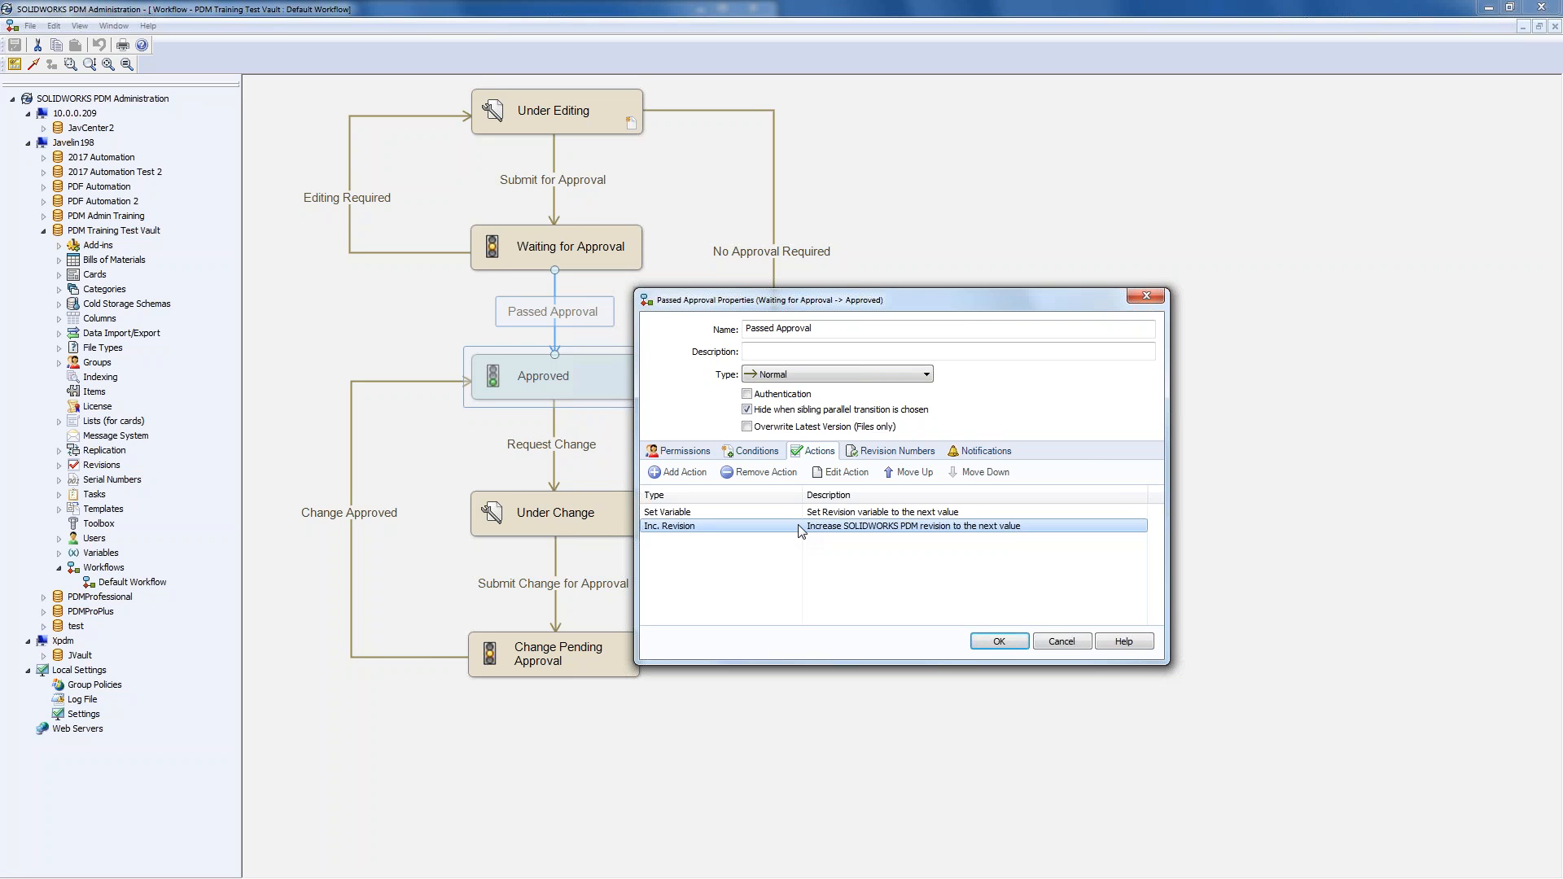
- Add a Set Variable action to Passed Approval described 'Set approved by'
left_click(775, 562)
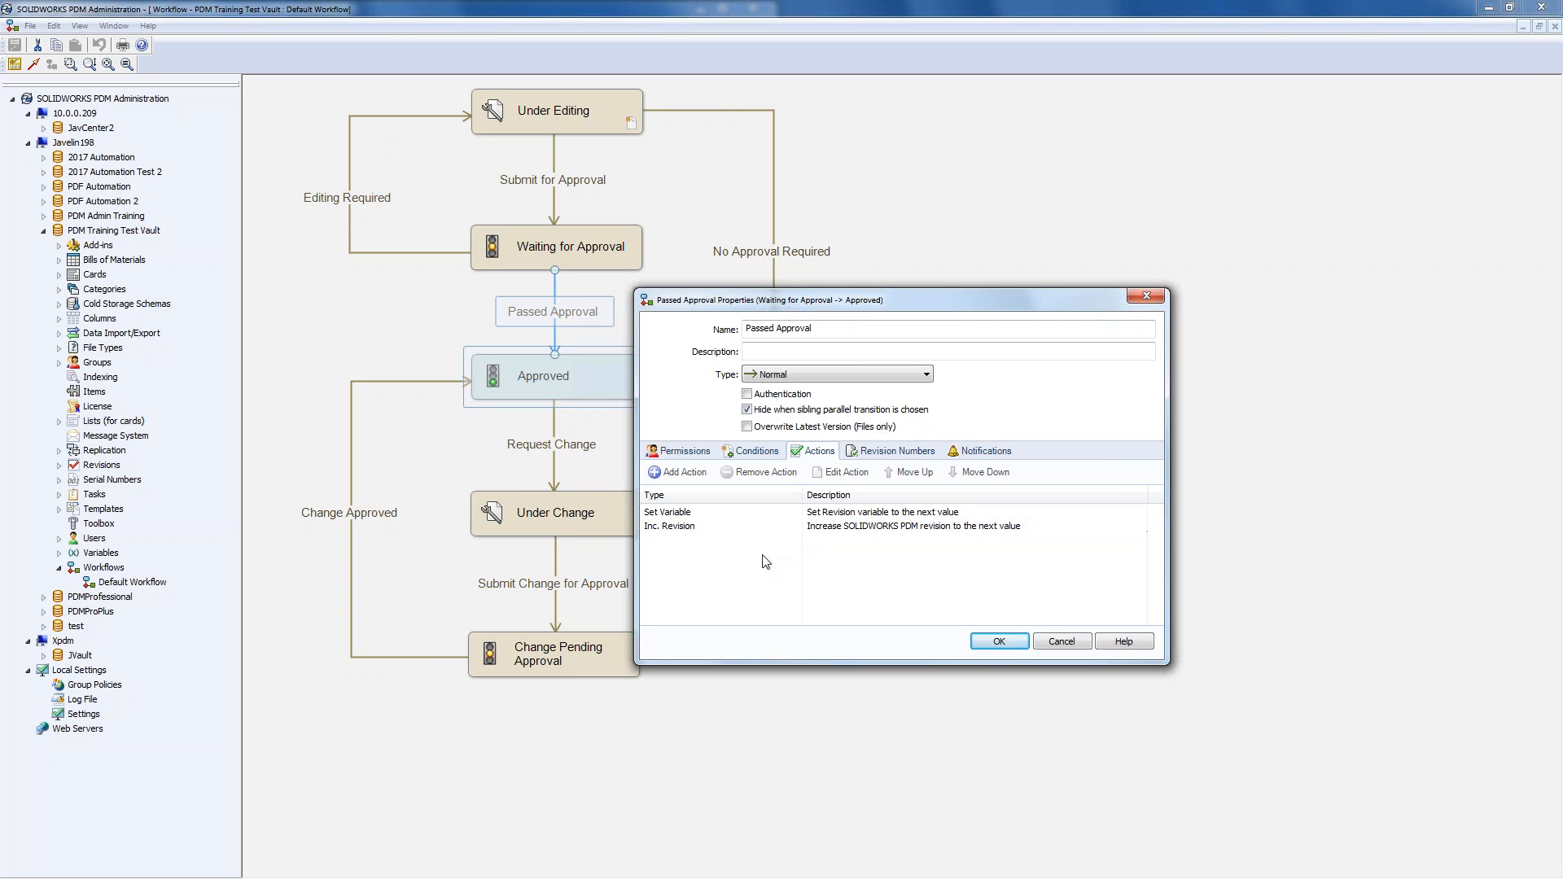
left_click(692, 475)
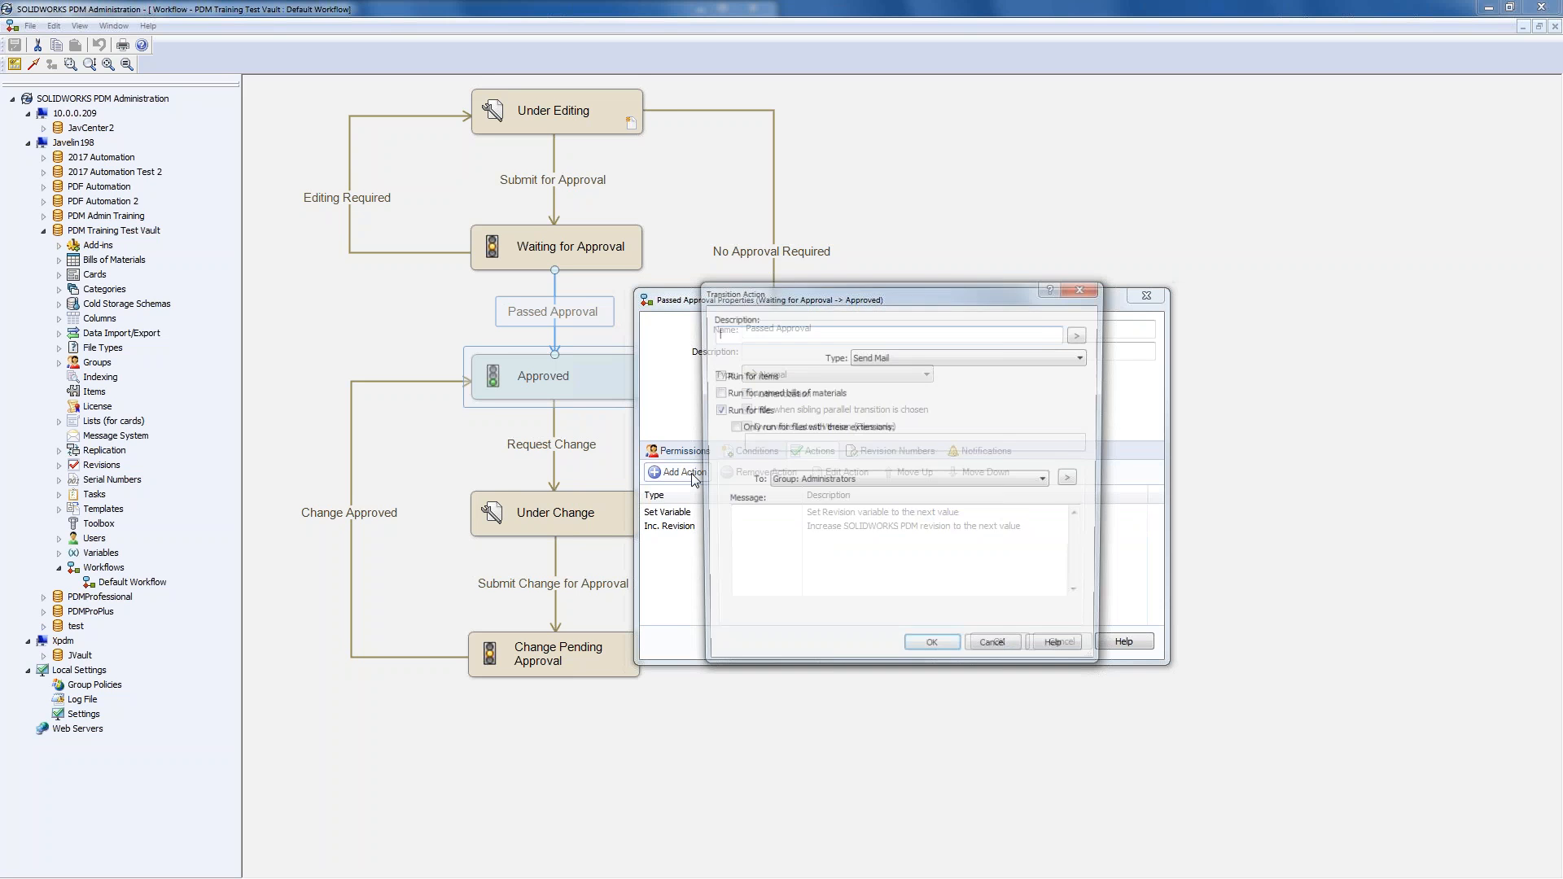
left_click(938, 355)
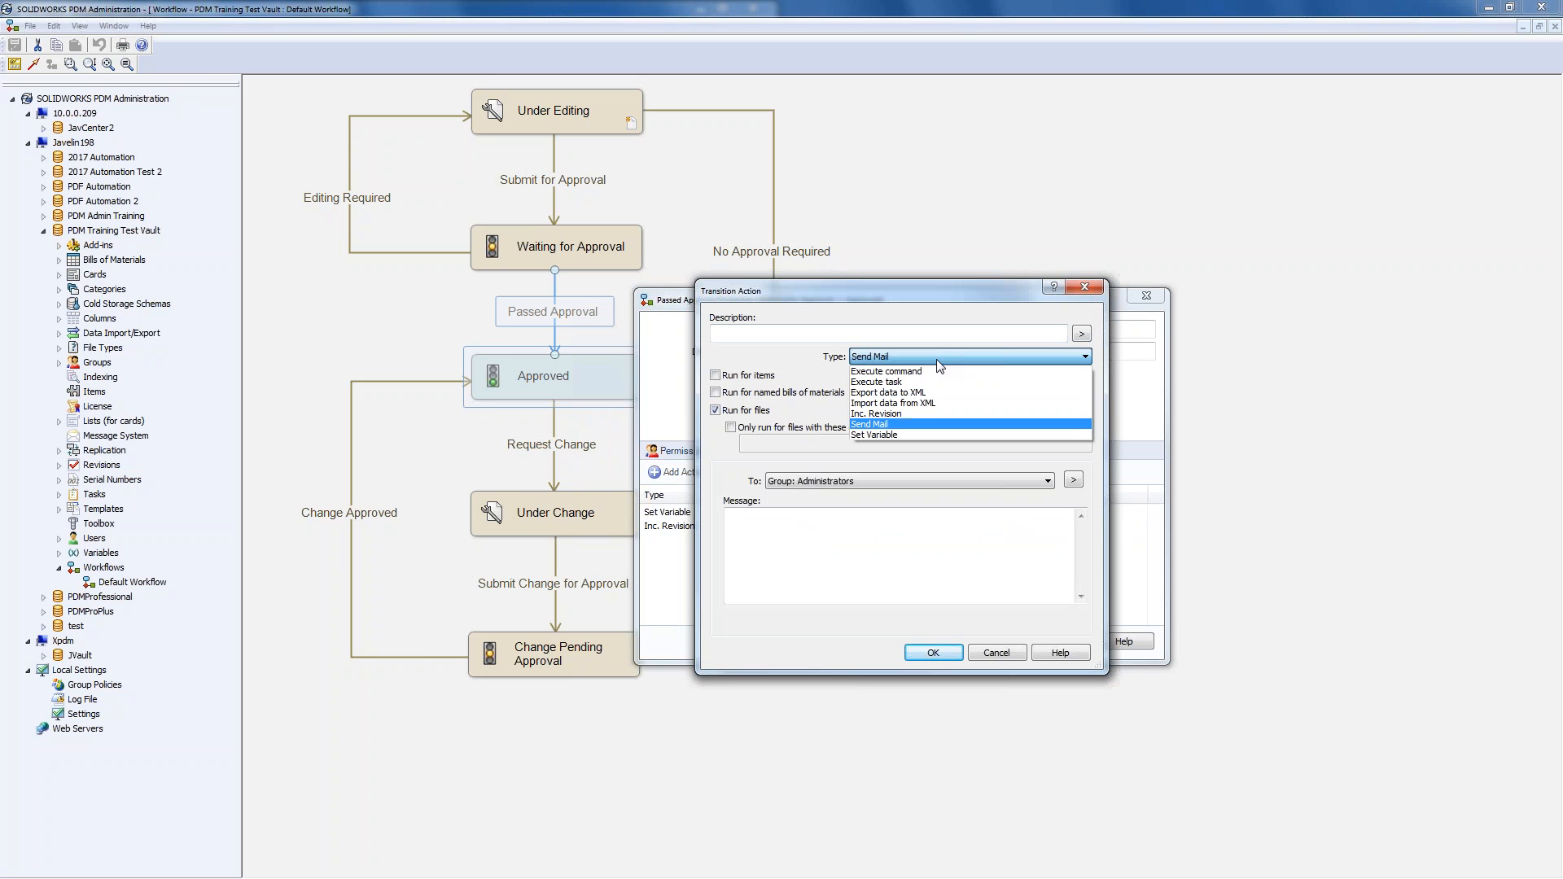
left_click(906, 435)
left_click(867, 331)
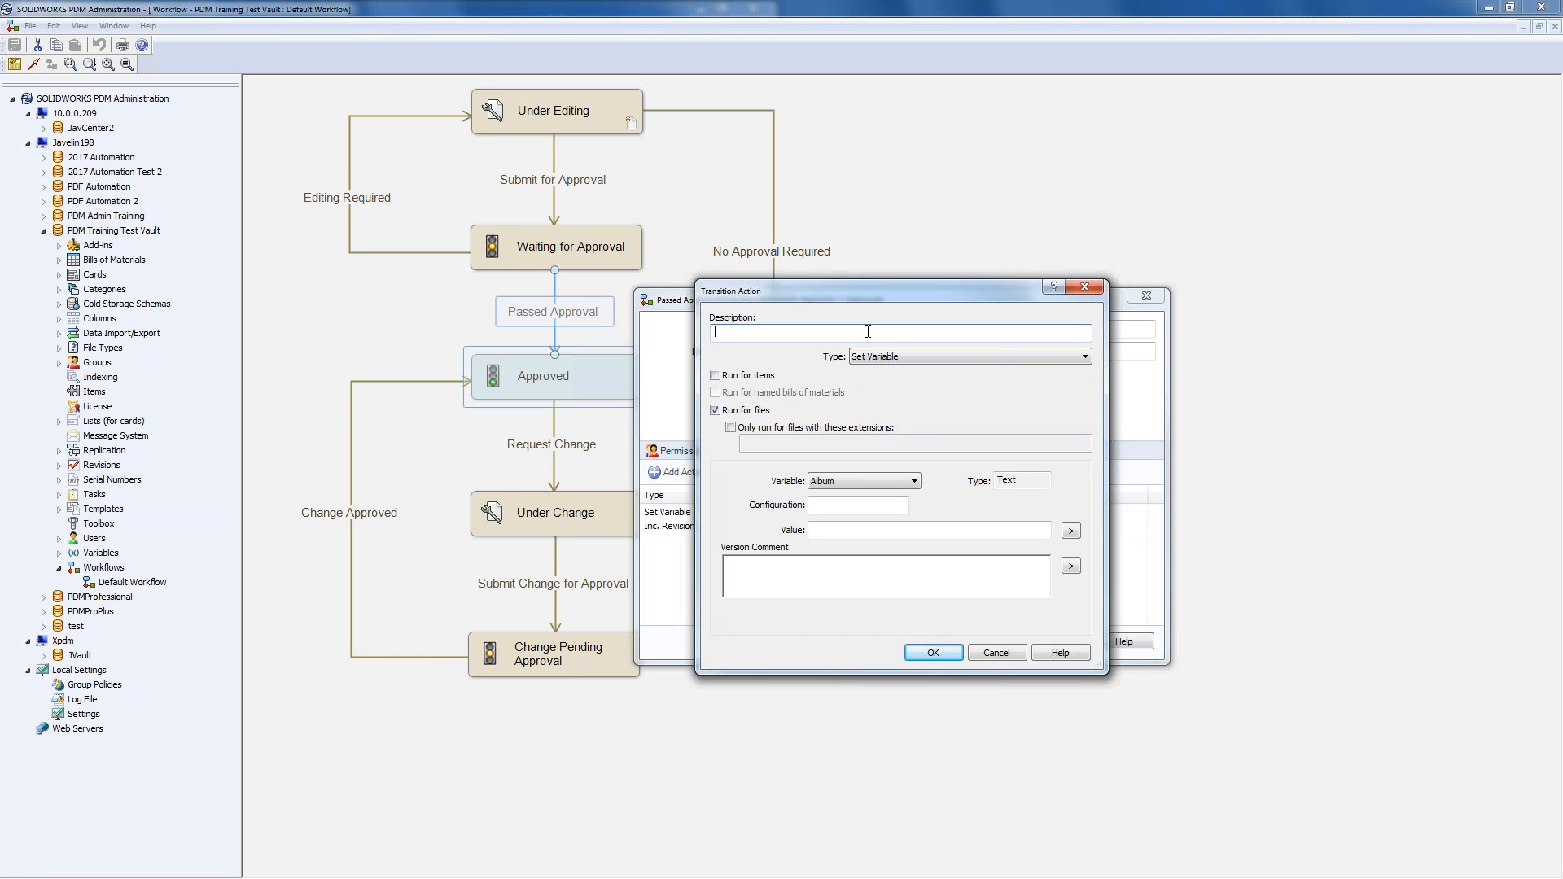
type("Set approved by")
- Set the action's variable to Approved by with value %fullname%, applied to all files
left_click(899, 484)
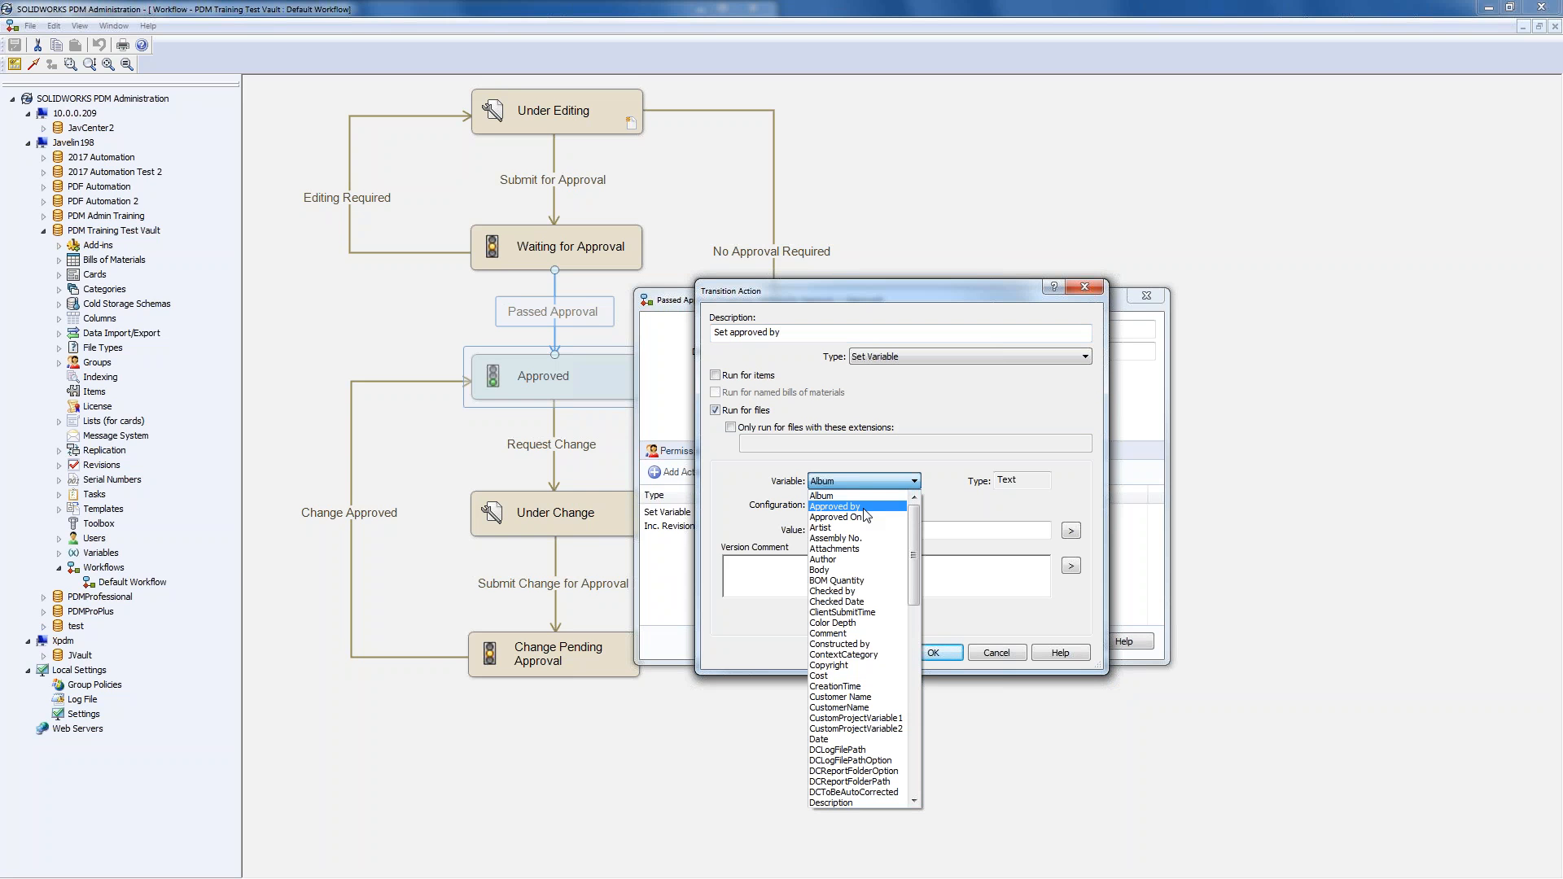
left_click(839, 507)
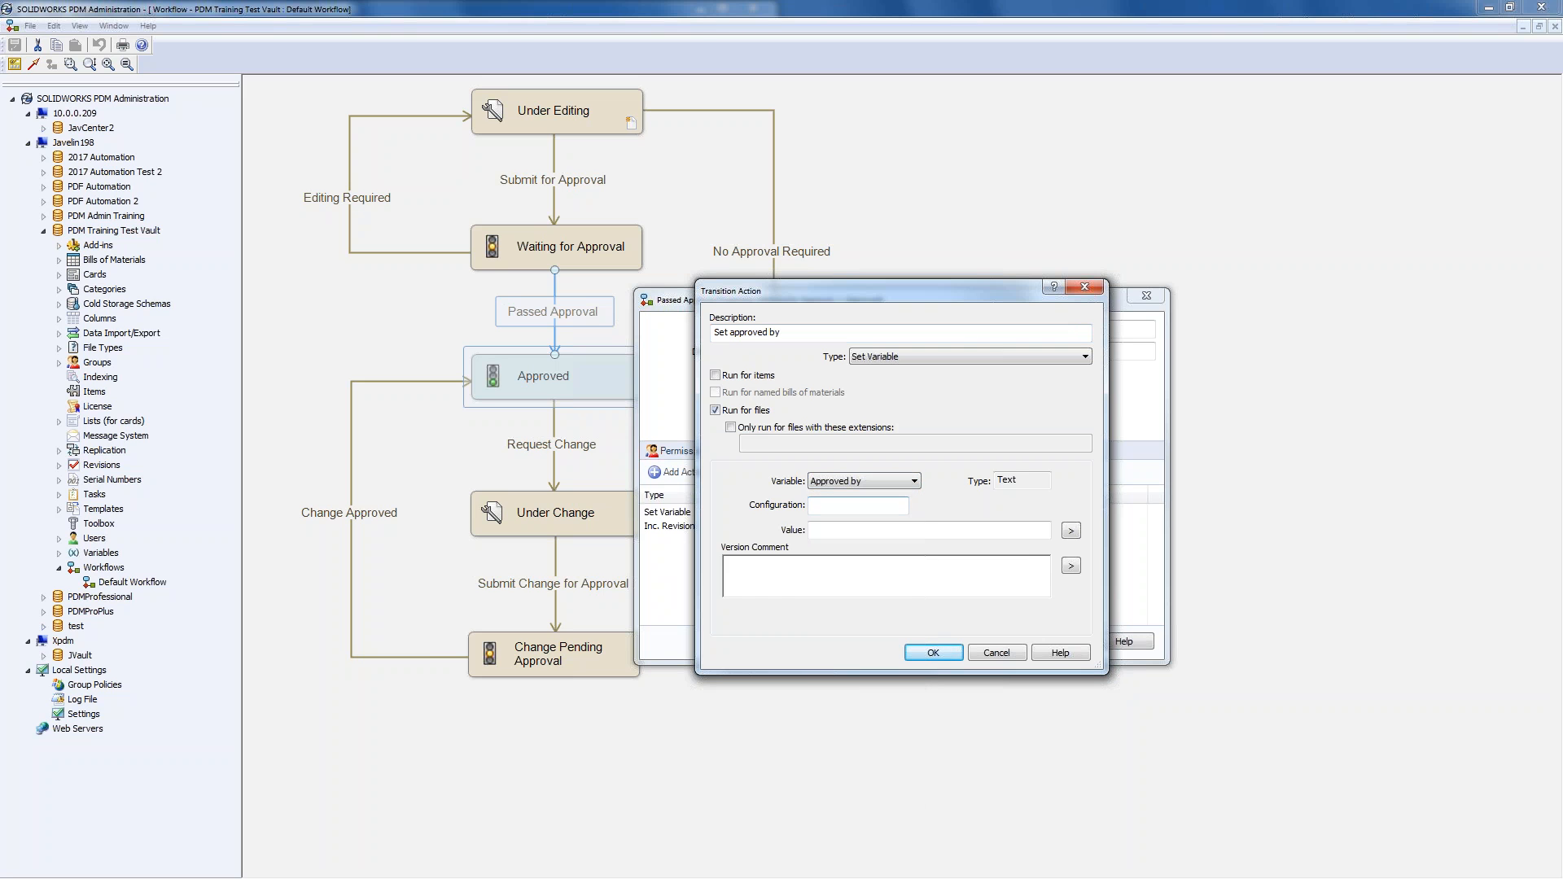
left_click(1071, 530)
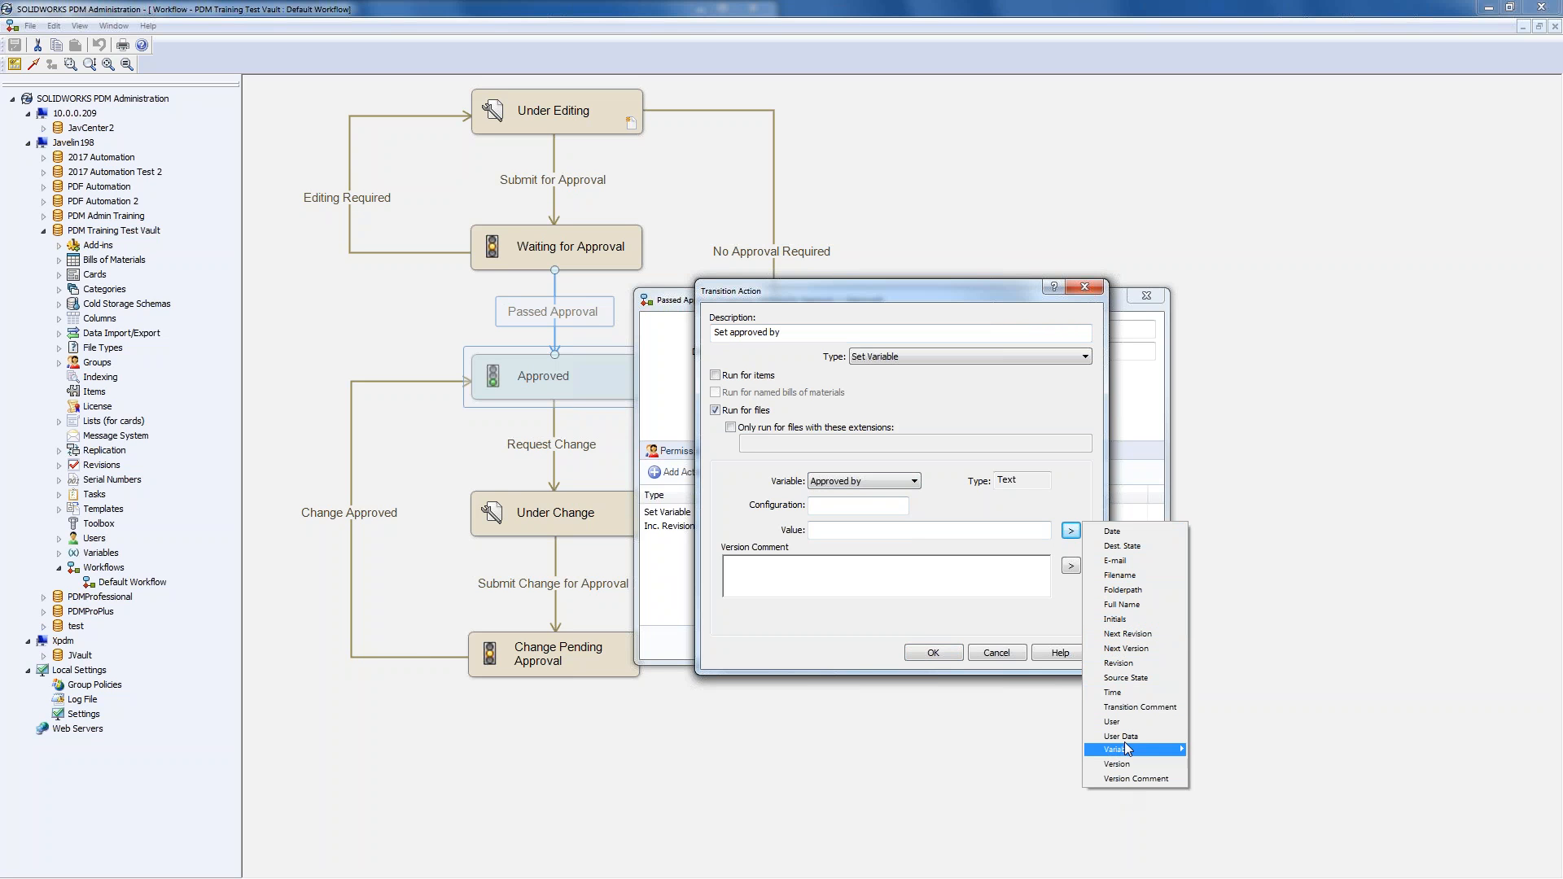
left_click(1123, 606)
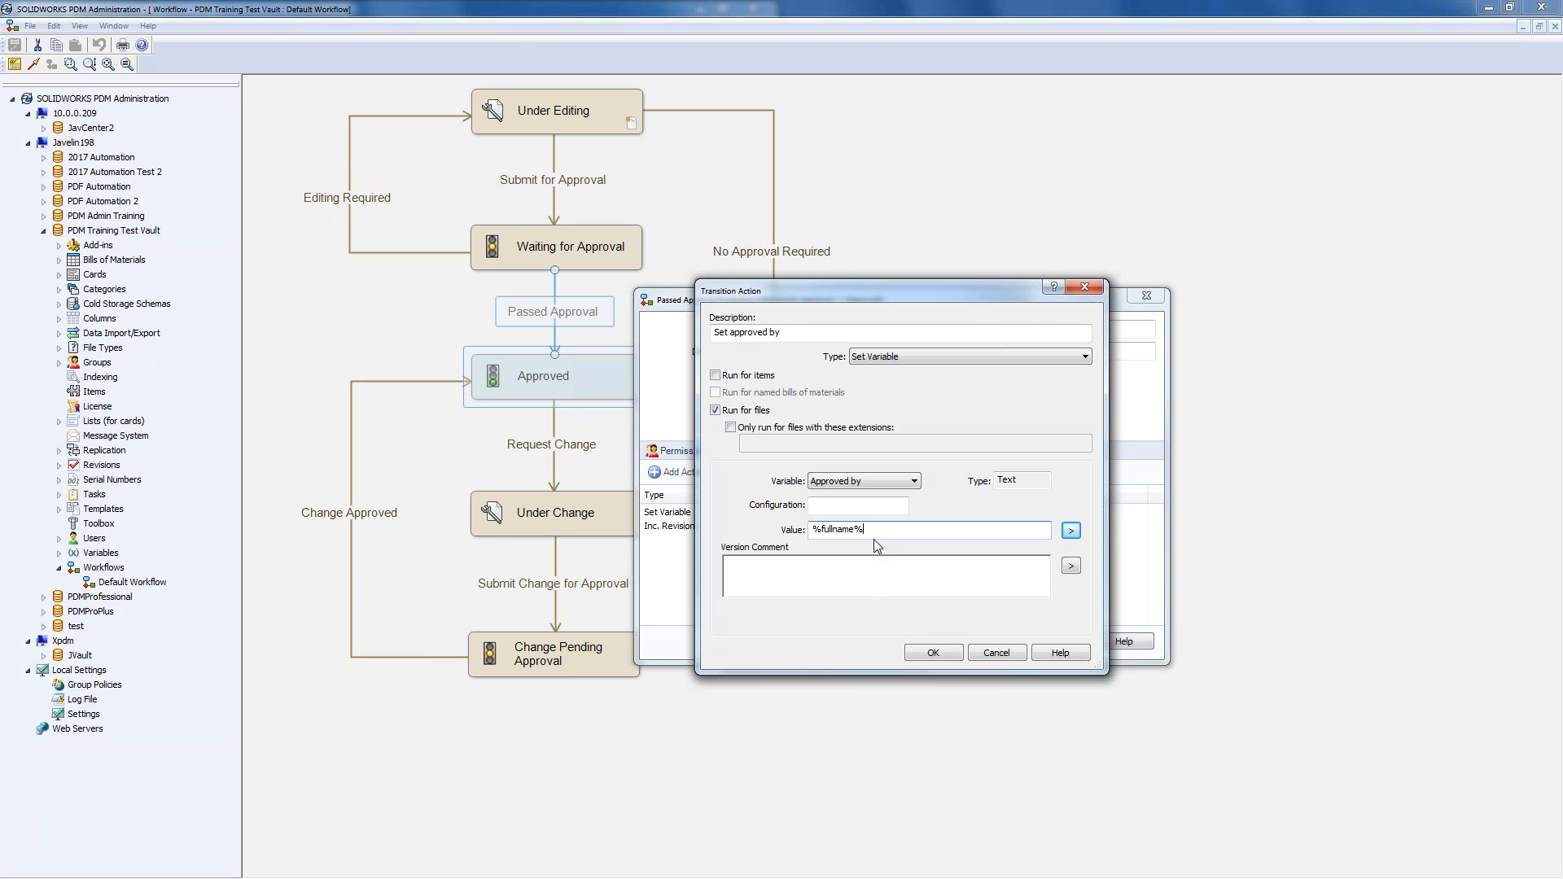
left_click(942, 662)
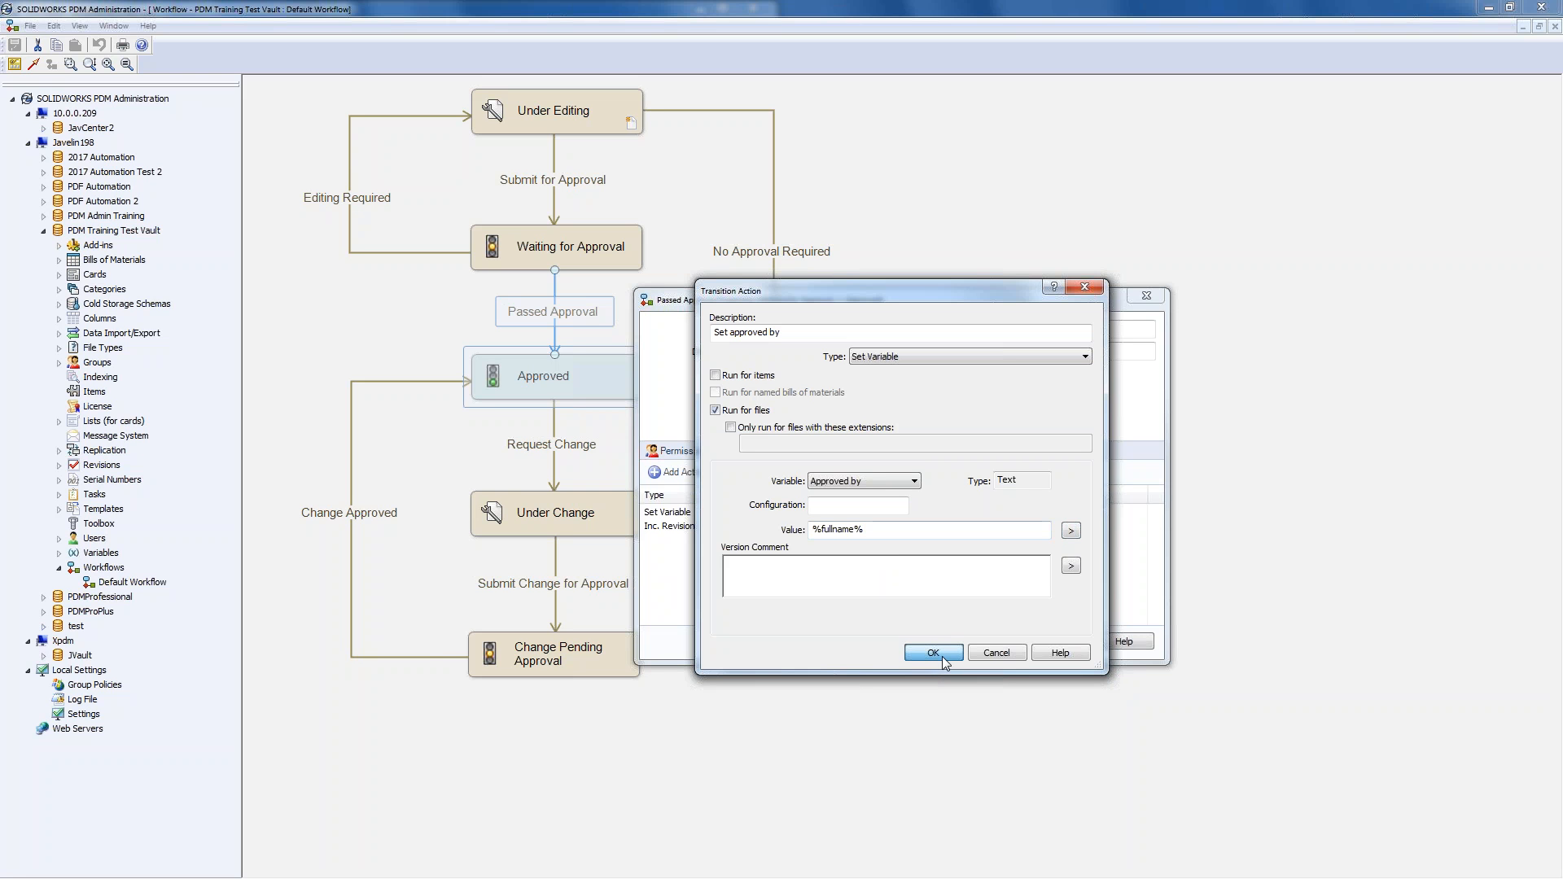
left_click(730, 427)
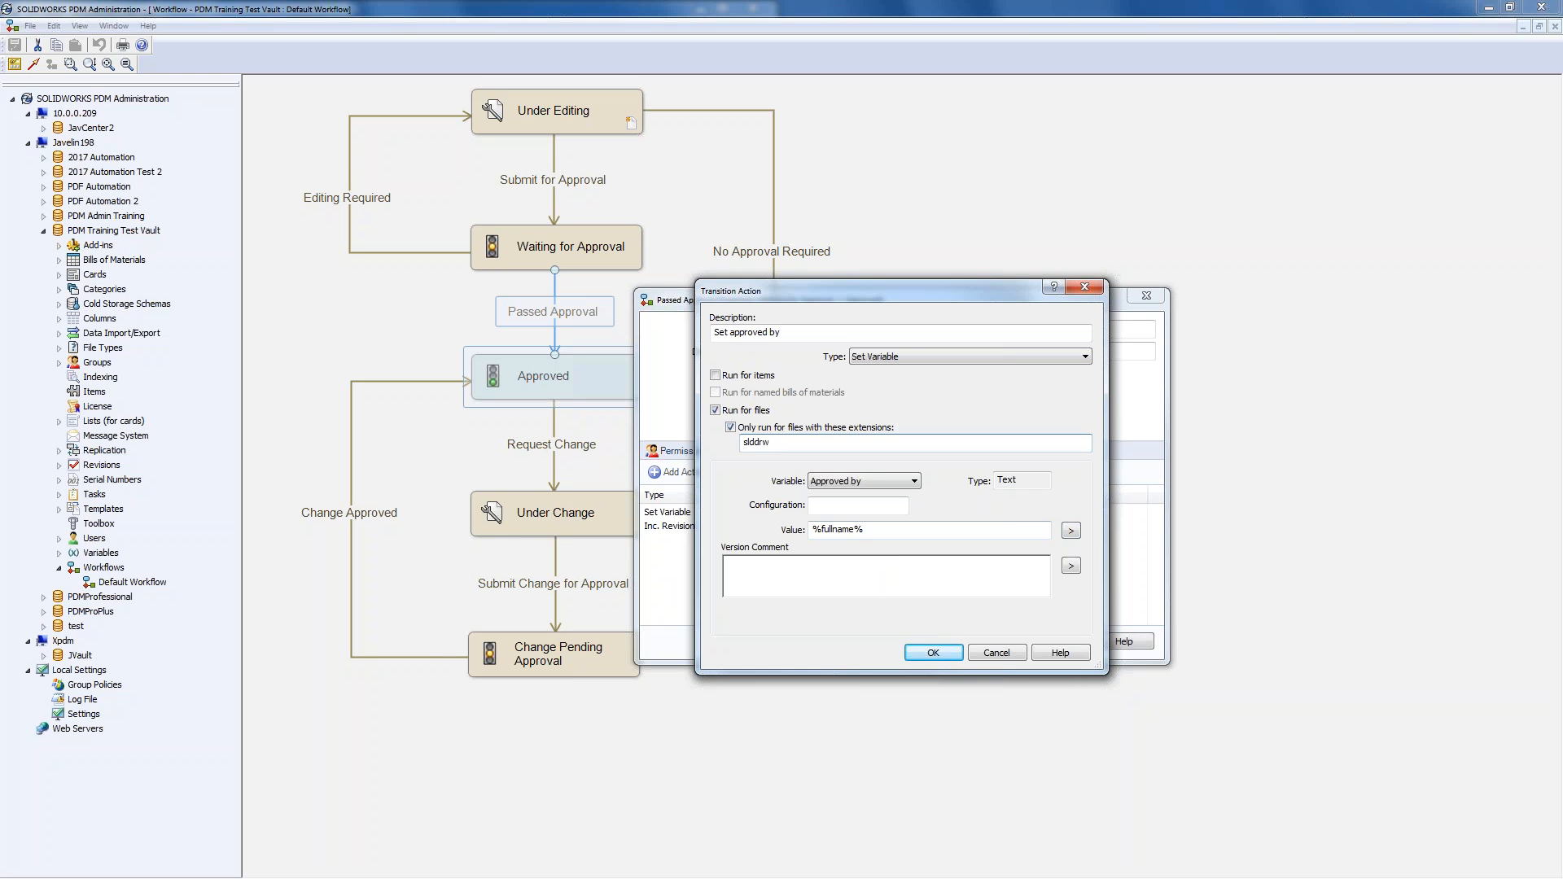
left_click(731, 428)
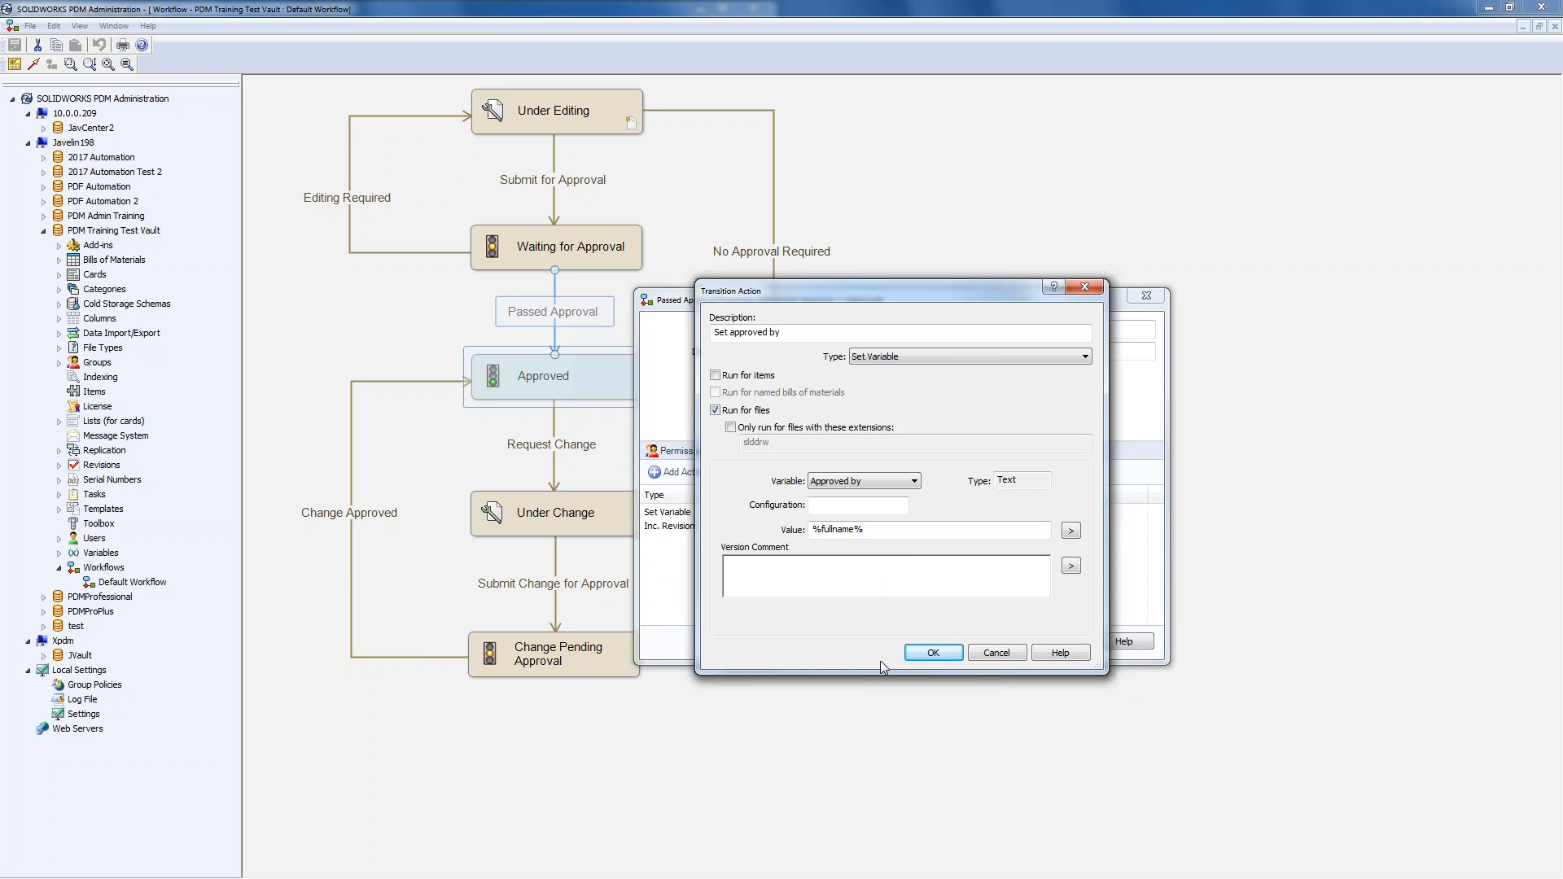
left_click(934, 653)
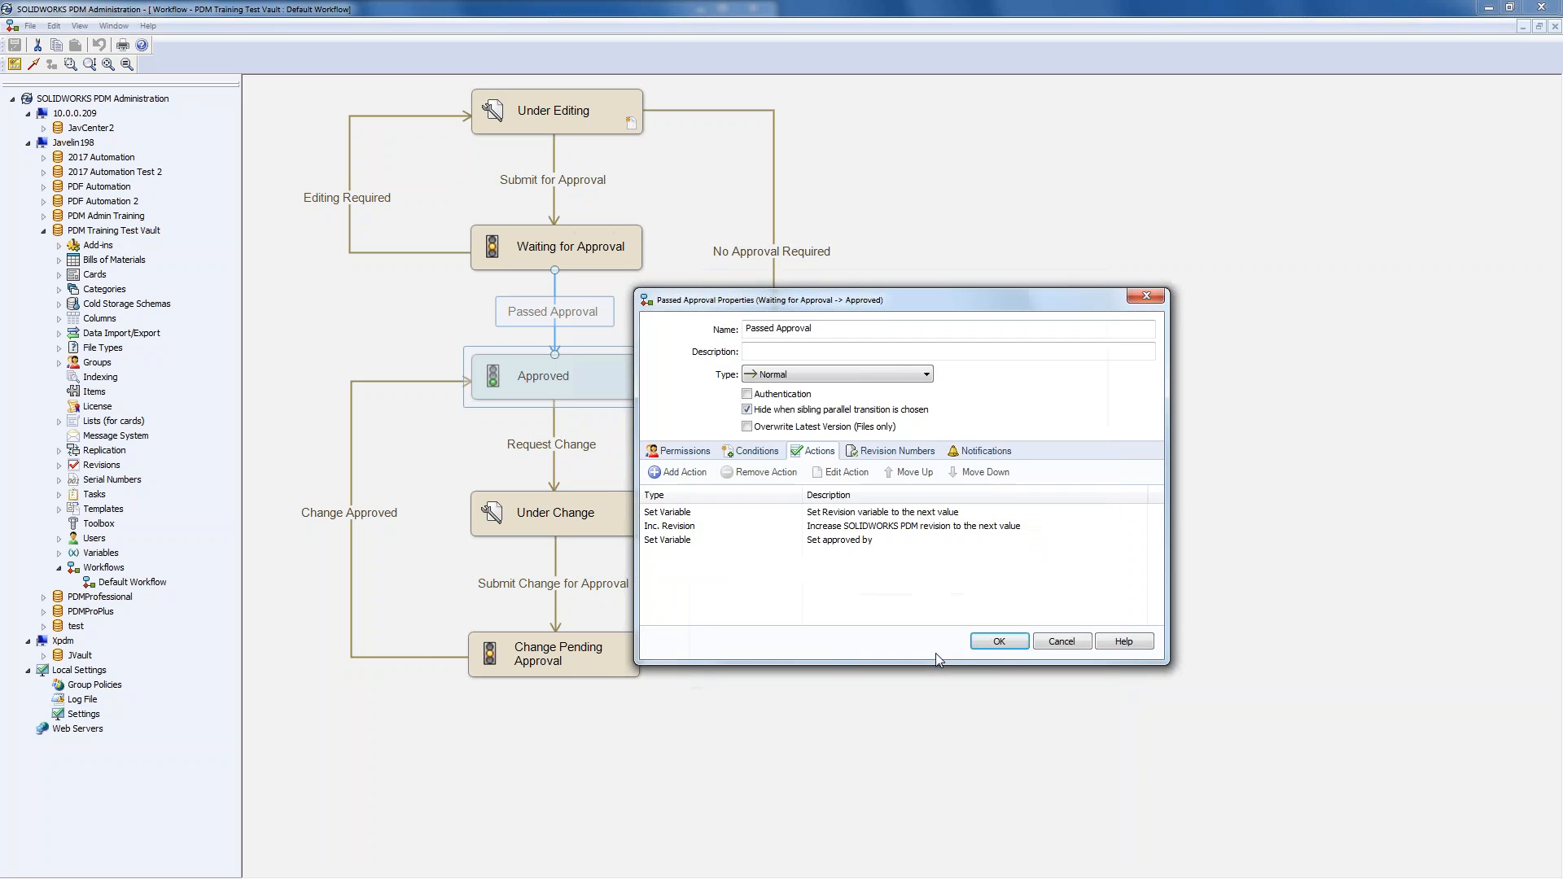
- Add another Set Variable action to Passed Approval described 'Set approved date'
left_click(691, 473)
left_click(896, 358)
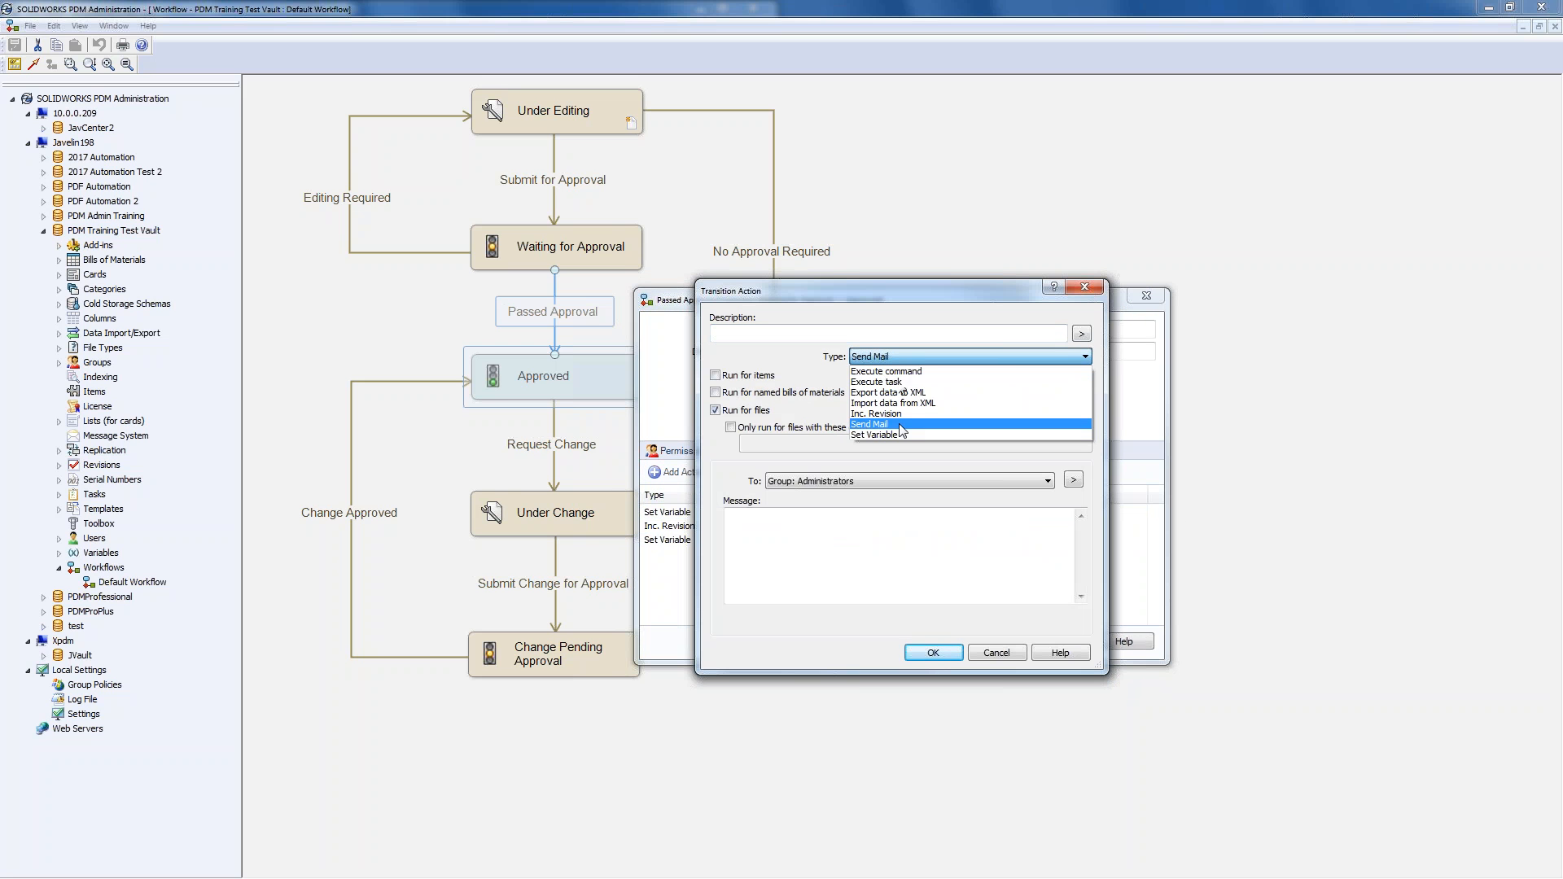
left_click(899, 435)
left_click(797, 333)
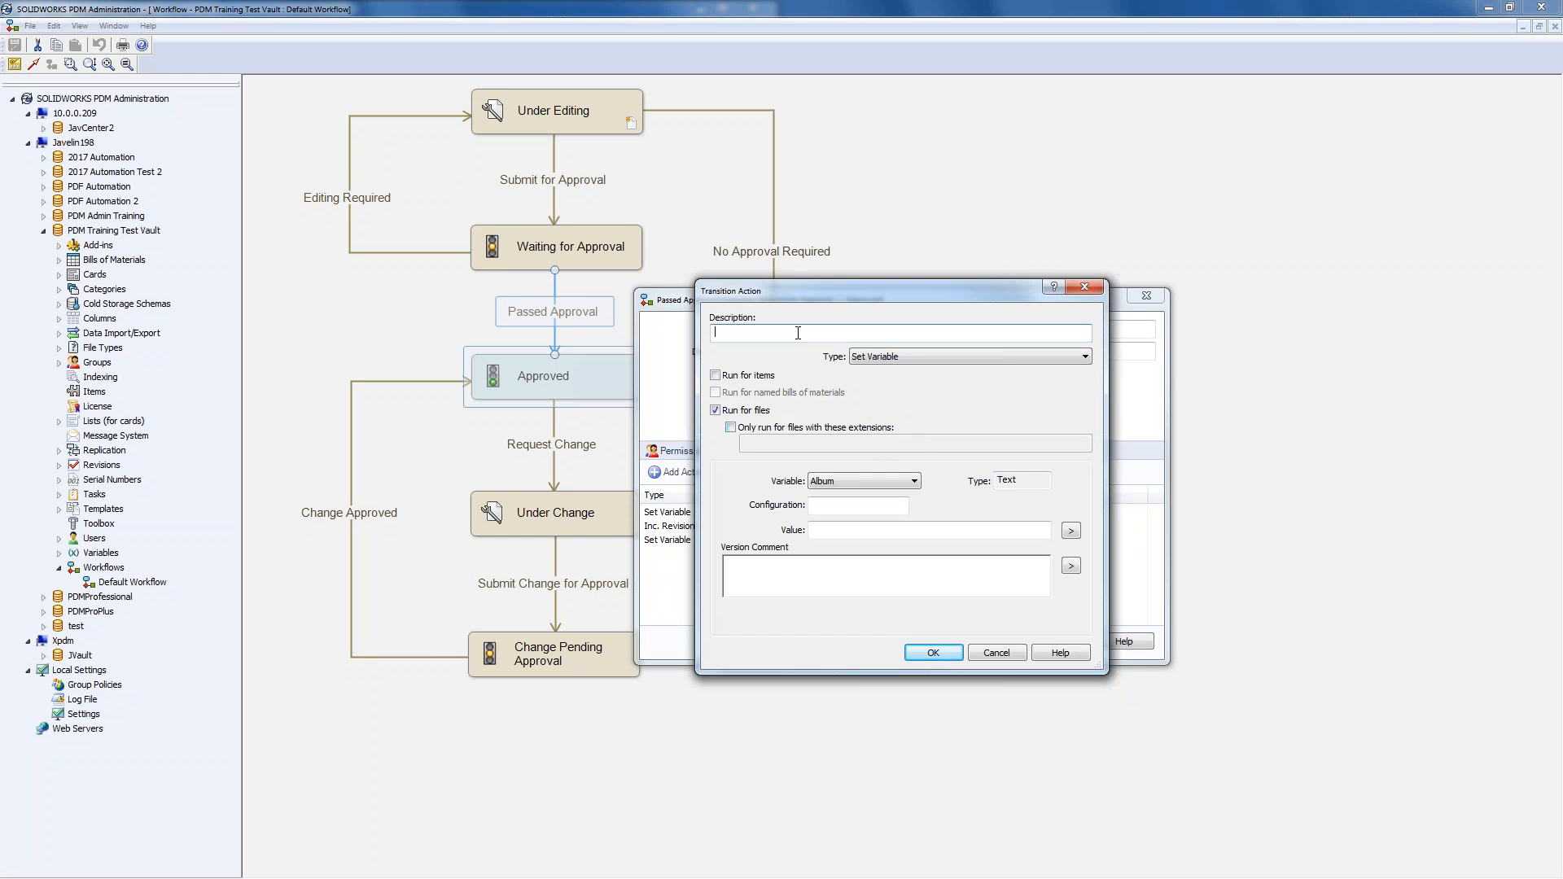
type("Set approved date")
- Have the action write %date% into Approved On, and close the transition properties
left_click(880, 480)
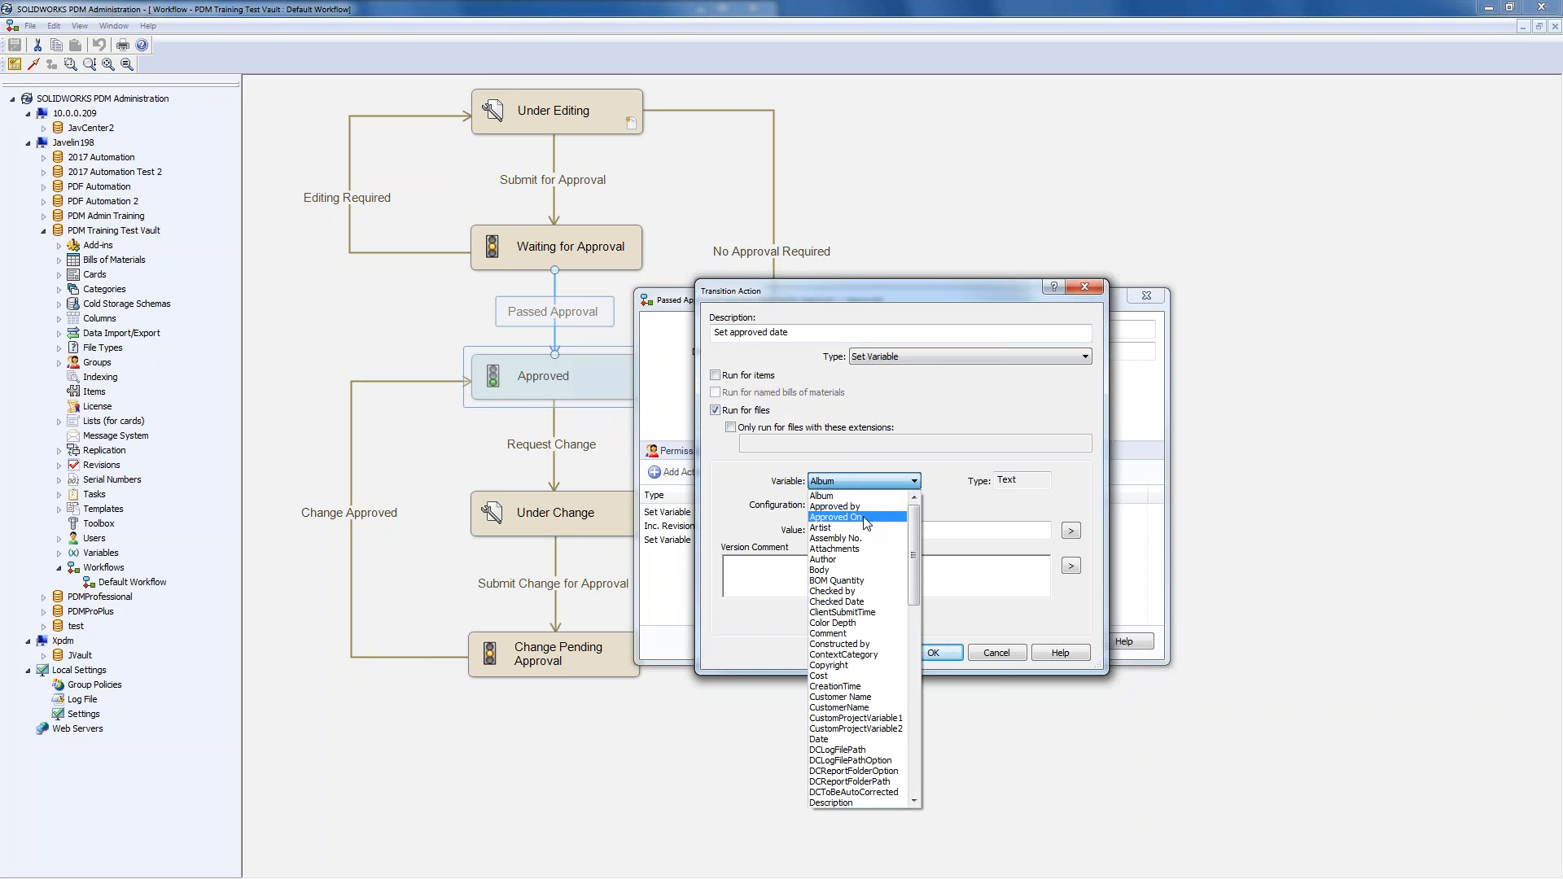
left_click(865, 517)
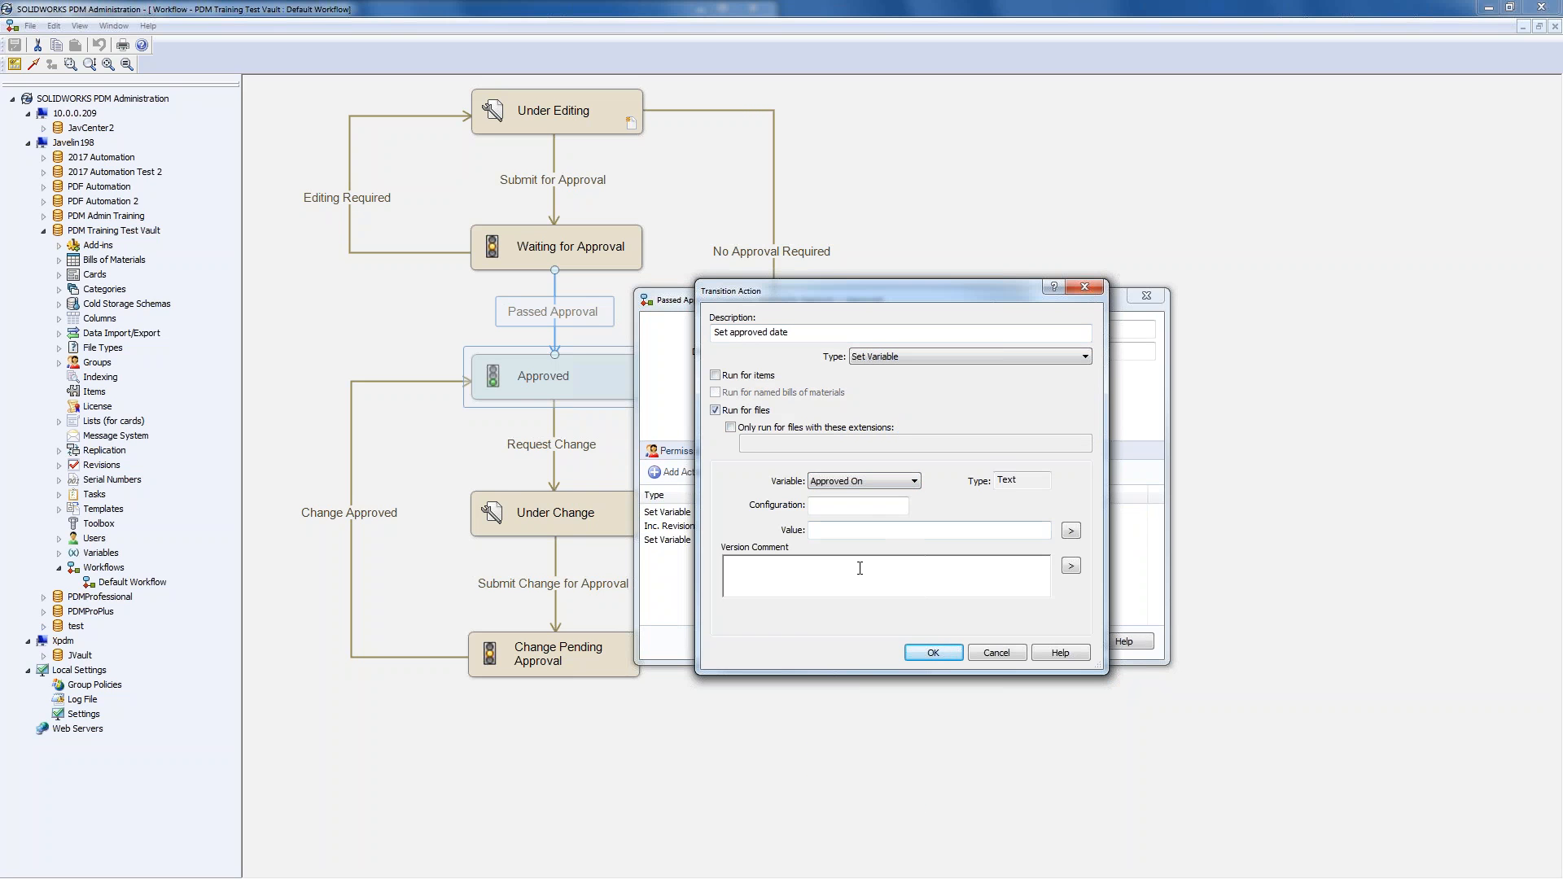
left_click(1070, 531)
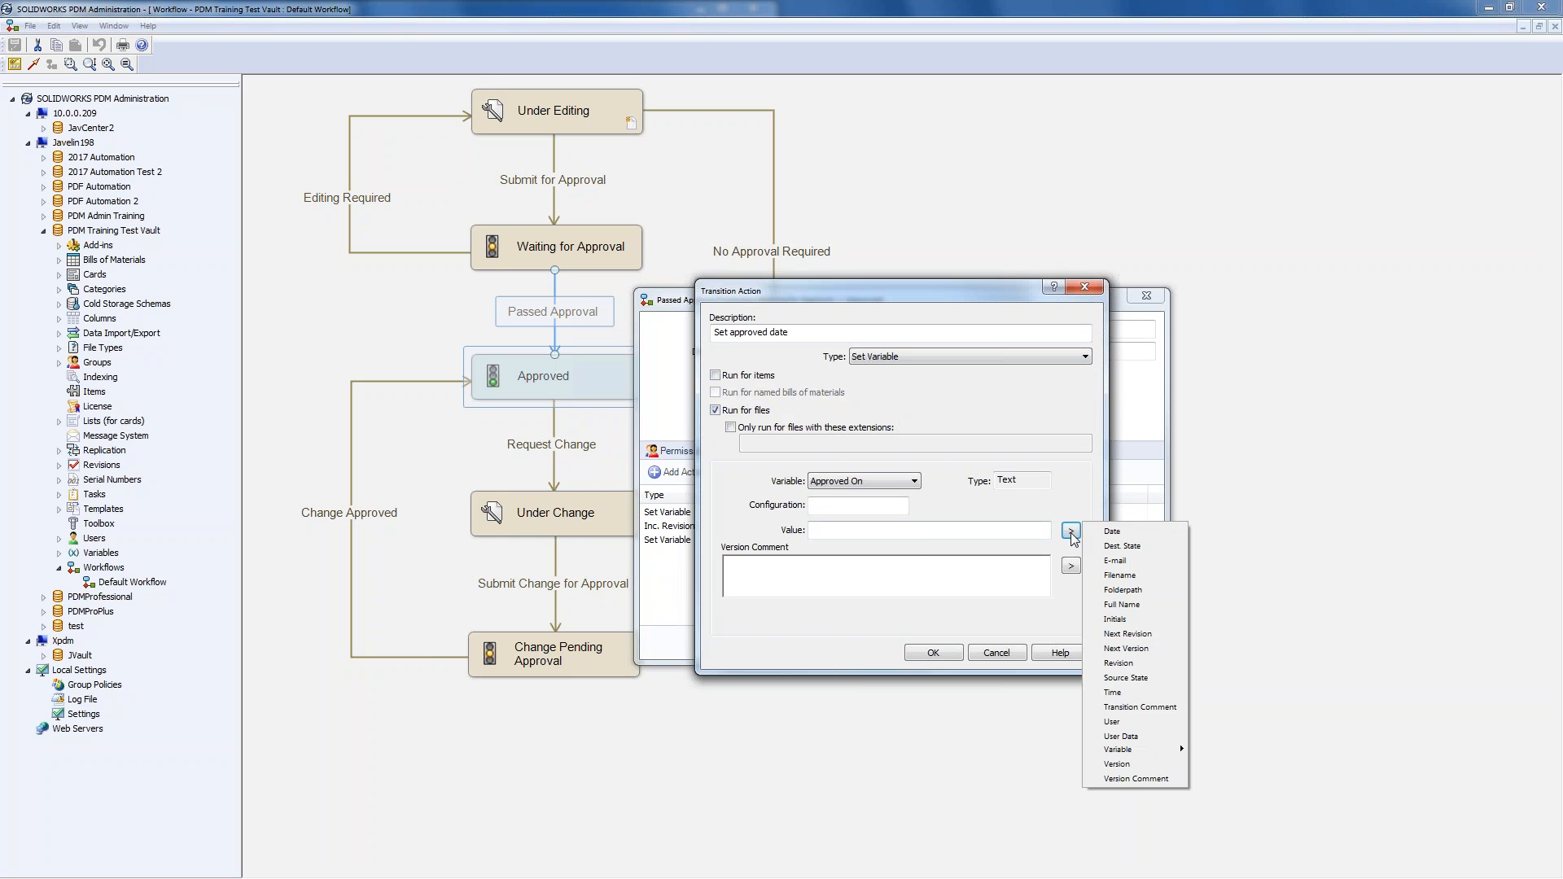
left_click(1112, 532)
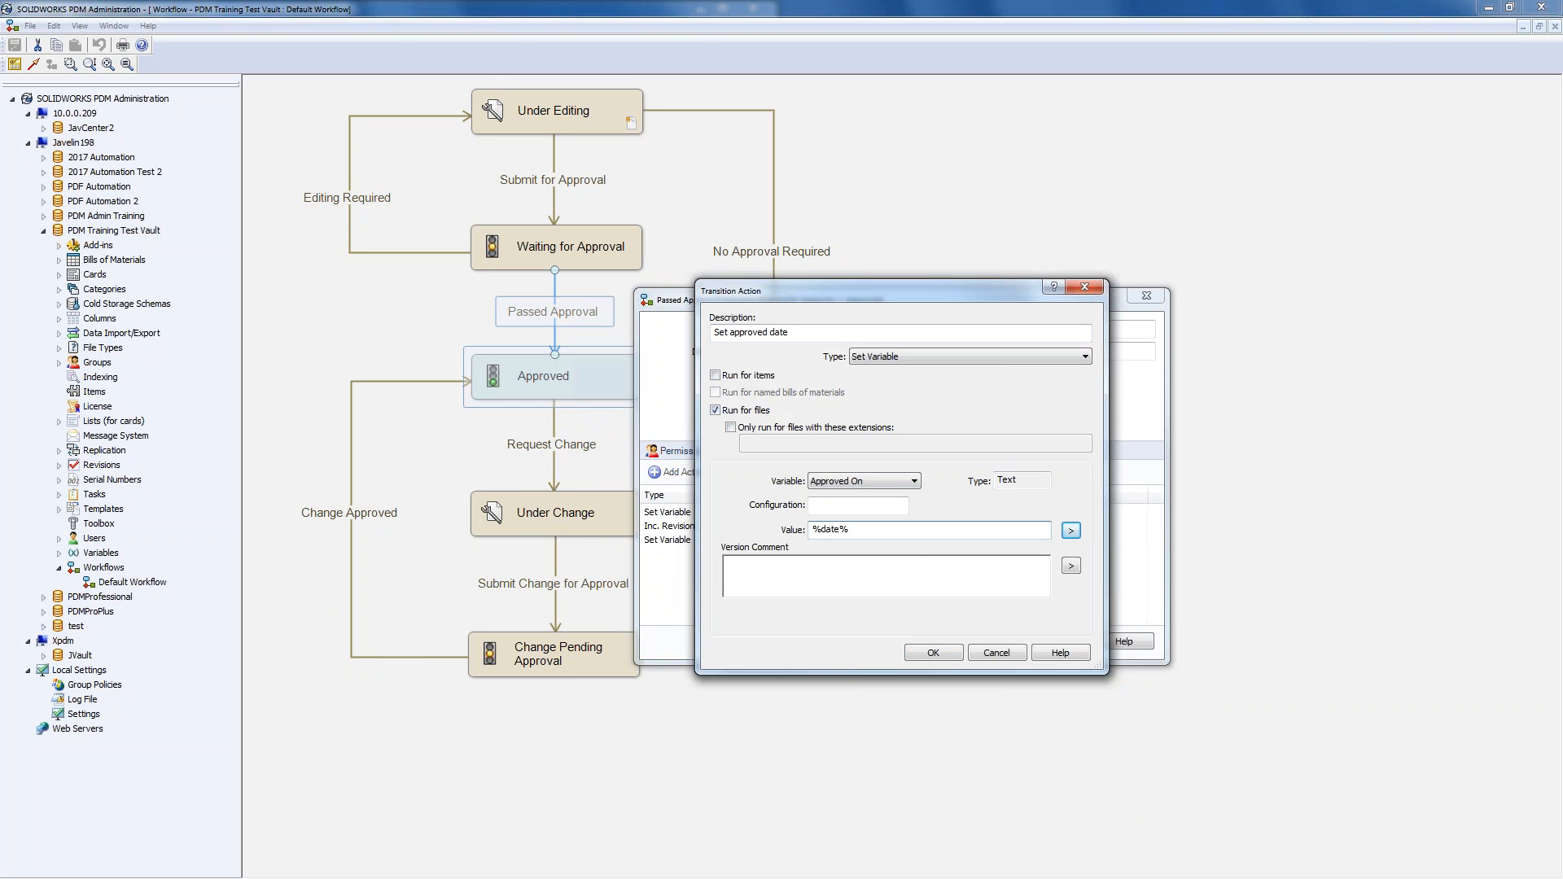
left_click(945, 652)
left_click(933, 653)
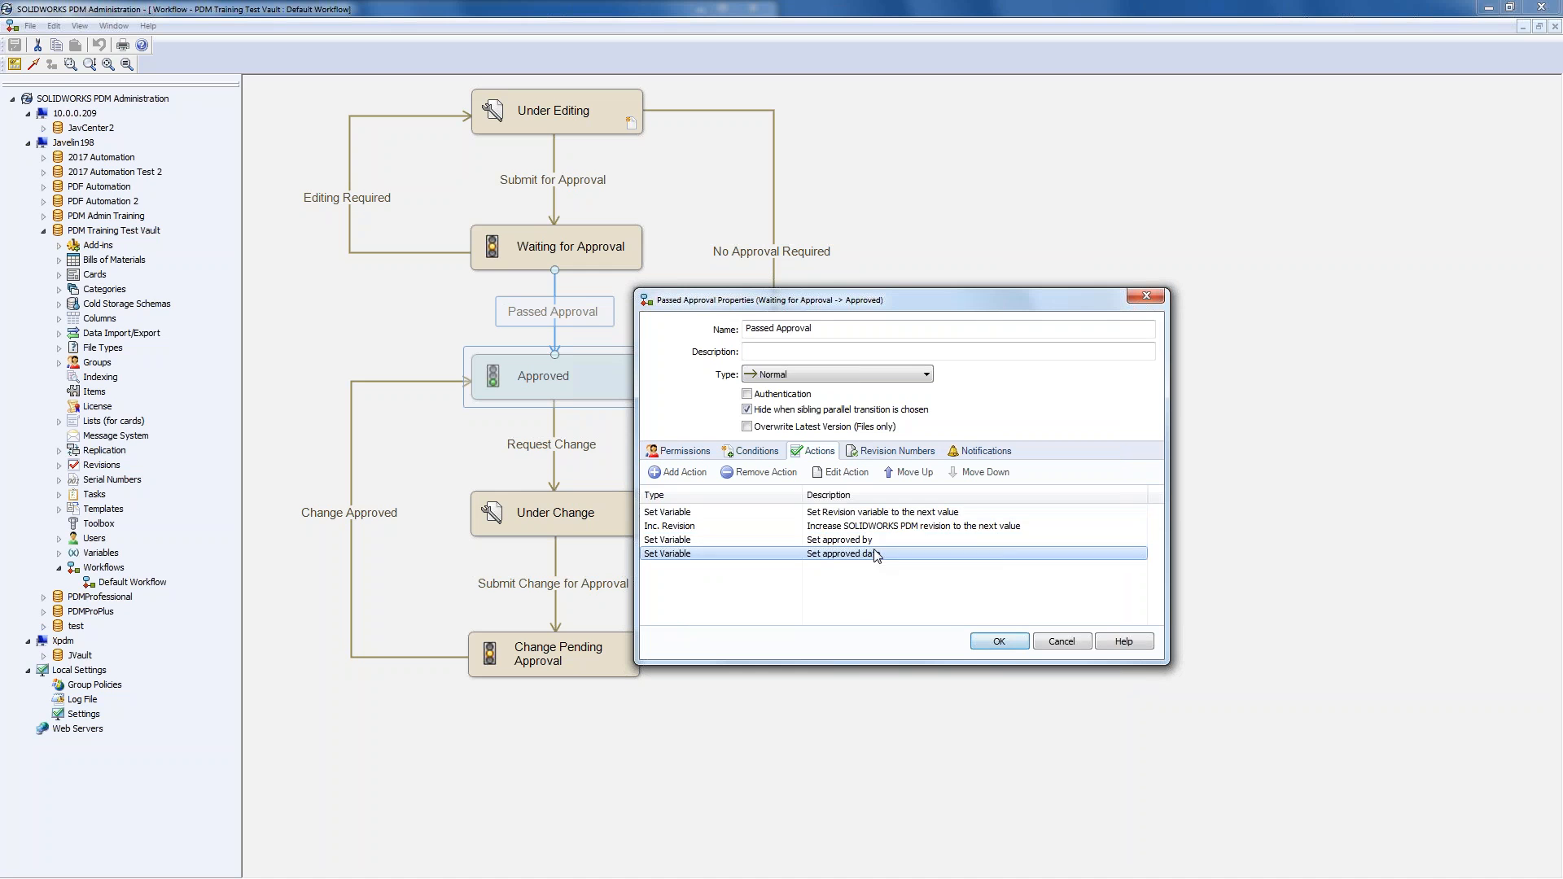
left_click(1000, 641)
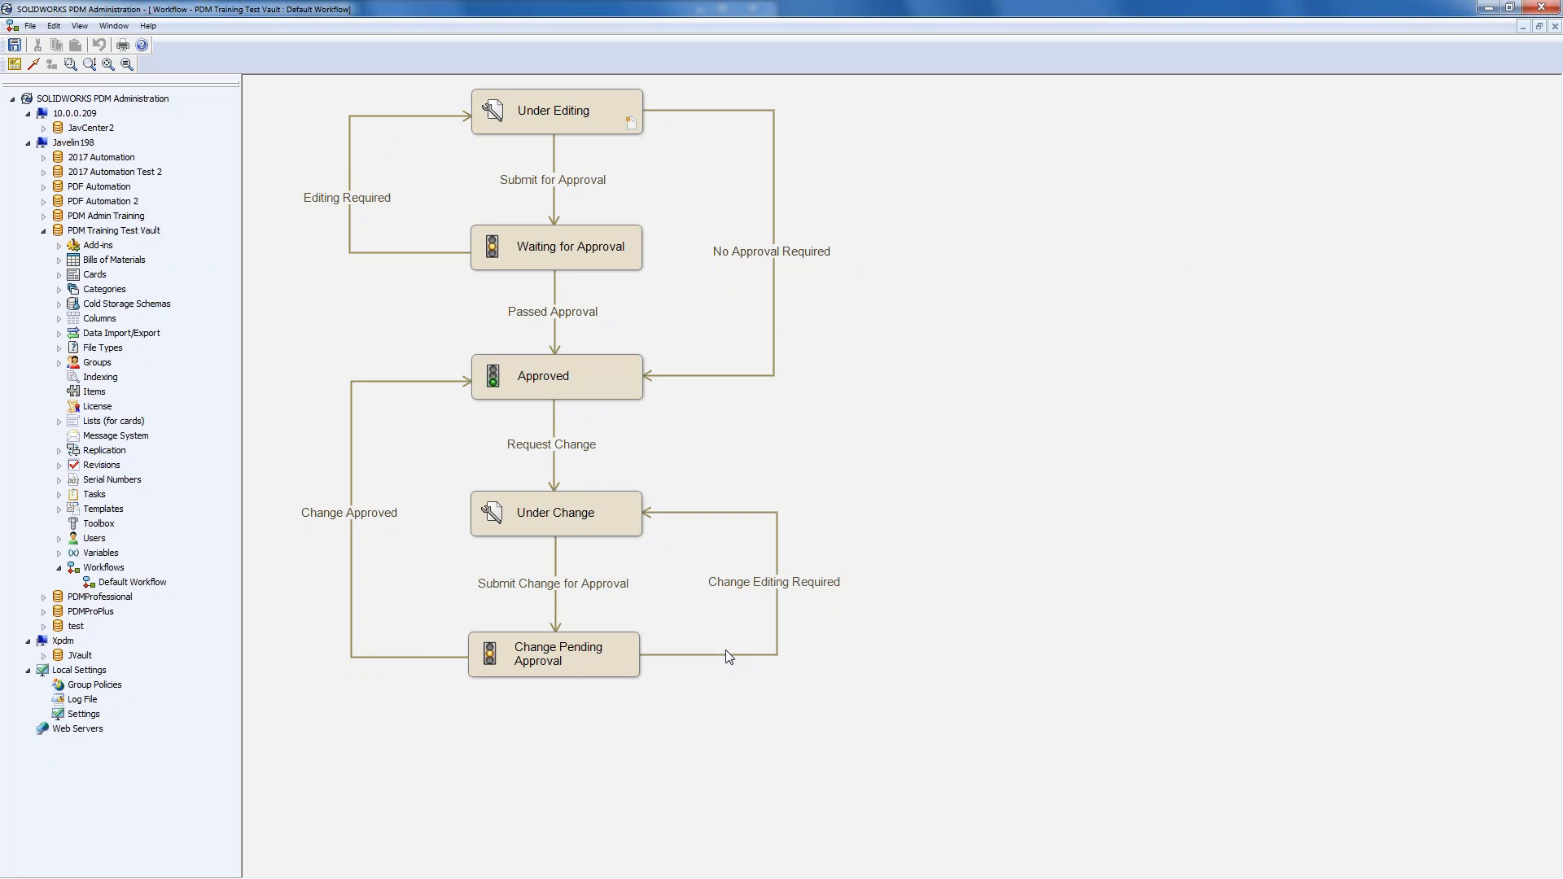
- Save the workflow, then open the SOLIDWORKS Drawing Card under Cards > File Cards
left_click(16, 47)
left_click(560, 319)
left_click(59, 275)
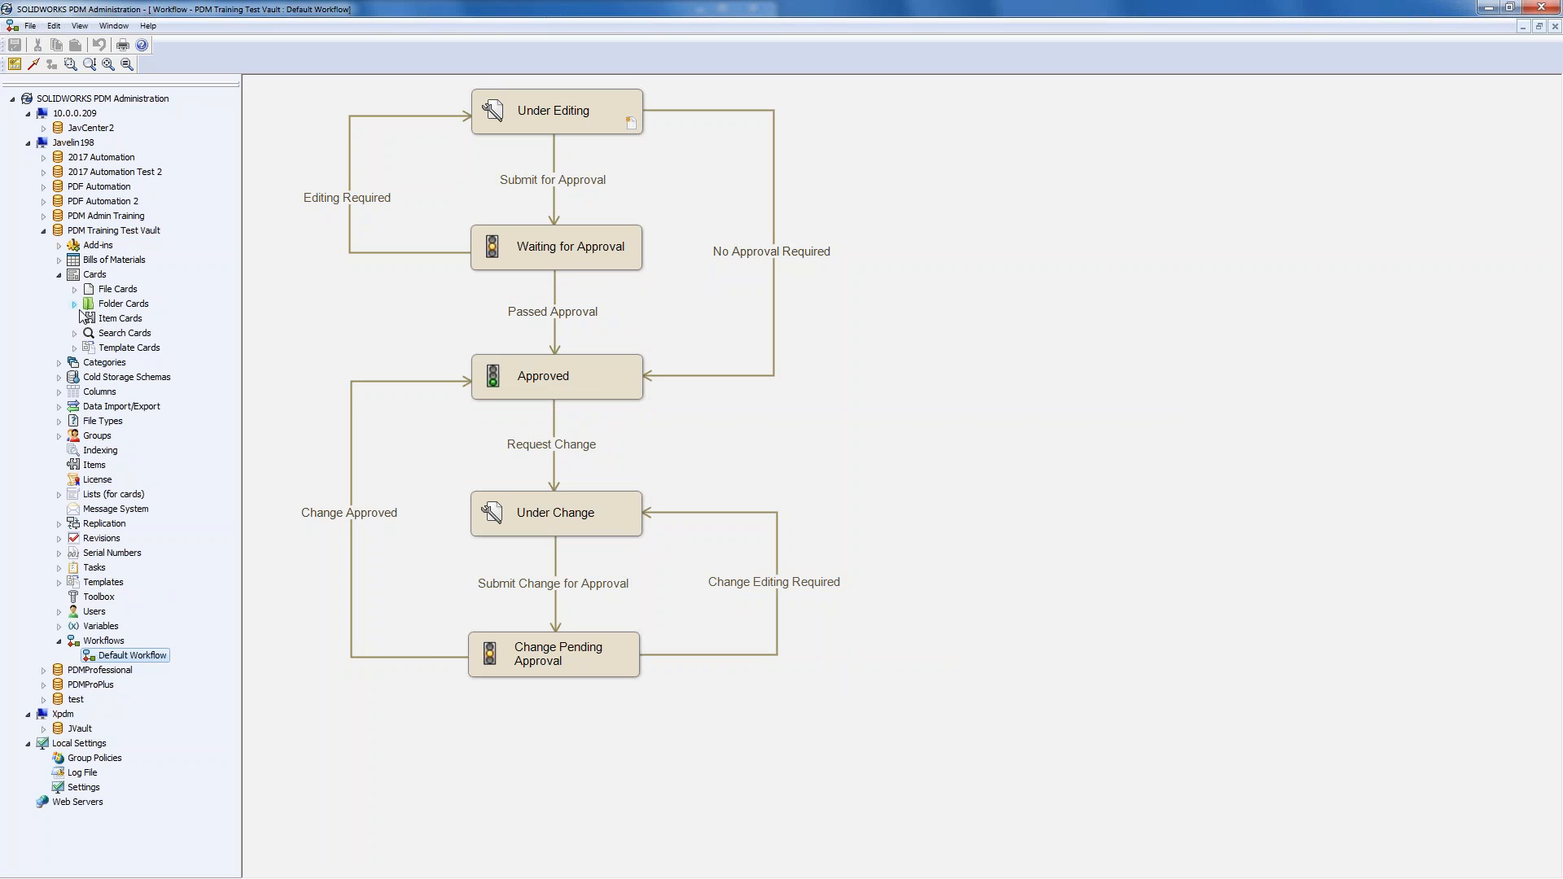
left_click(75, 289)
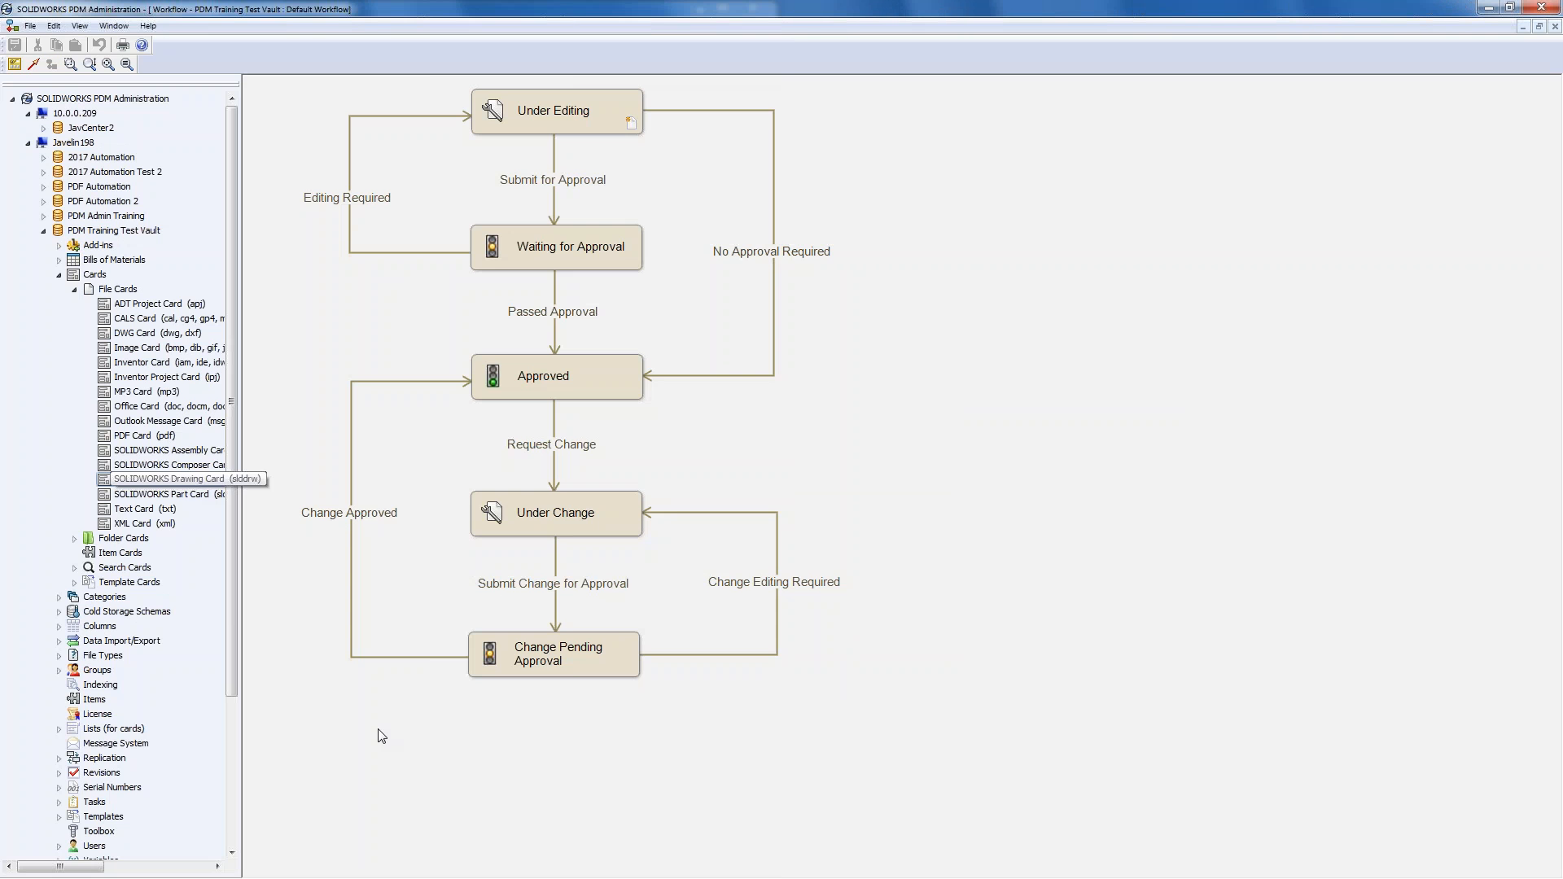
left_click(187, 481)
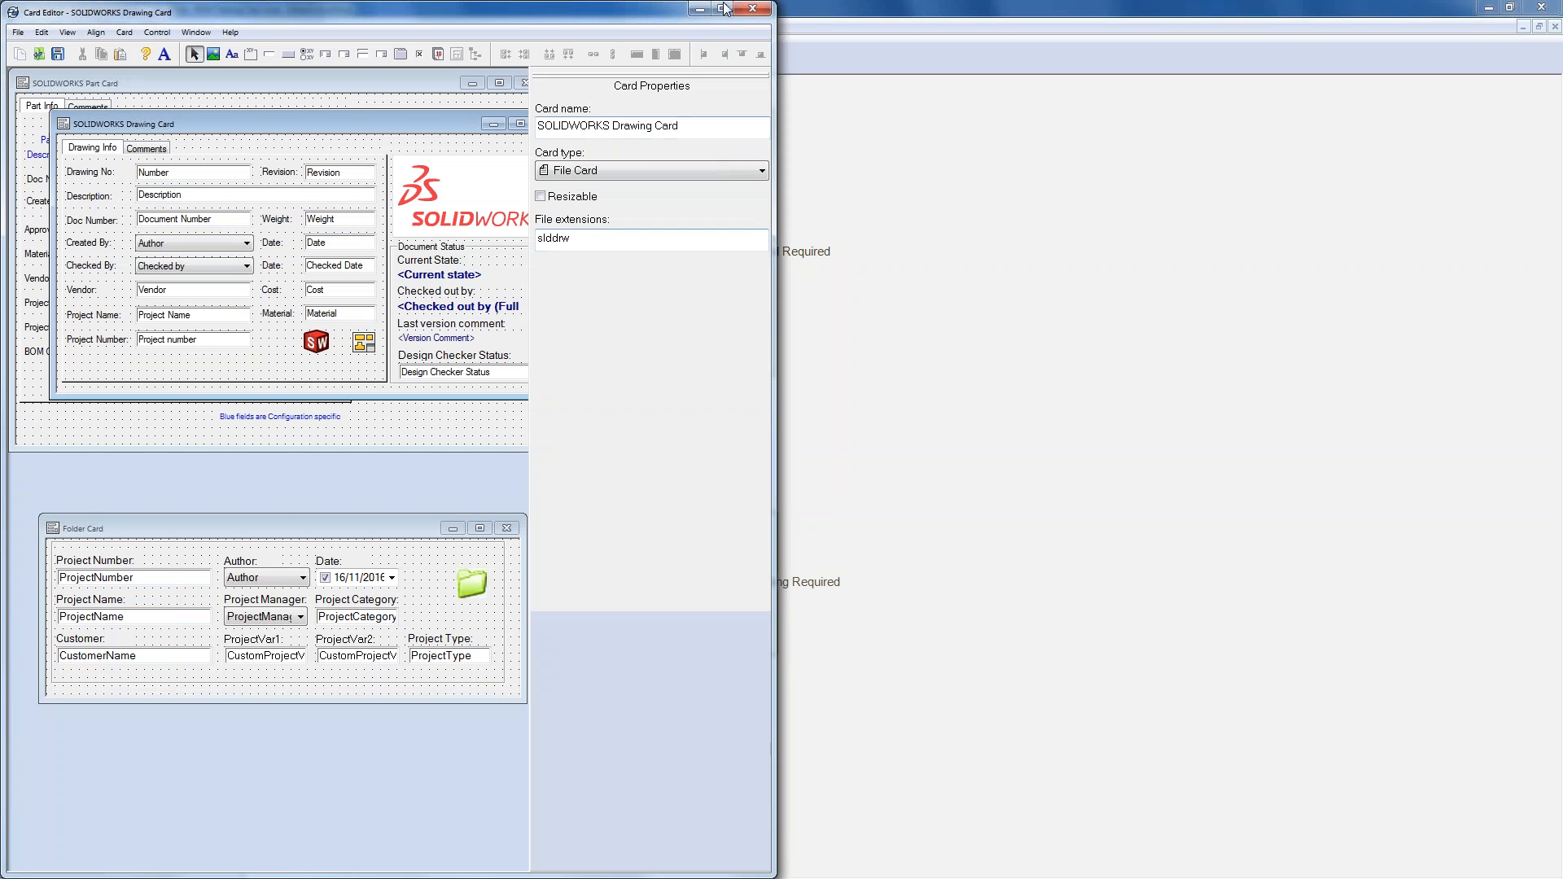
- Link the Checked By dropdown to the Approved by variable and relabel it 'Approved By:'
left_click(722, 10)
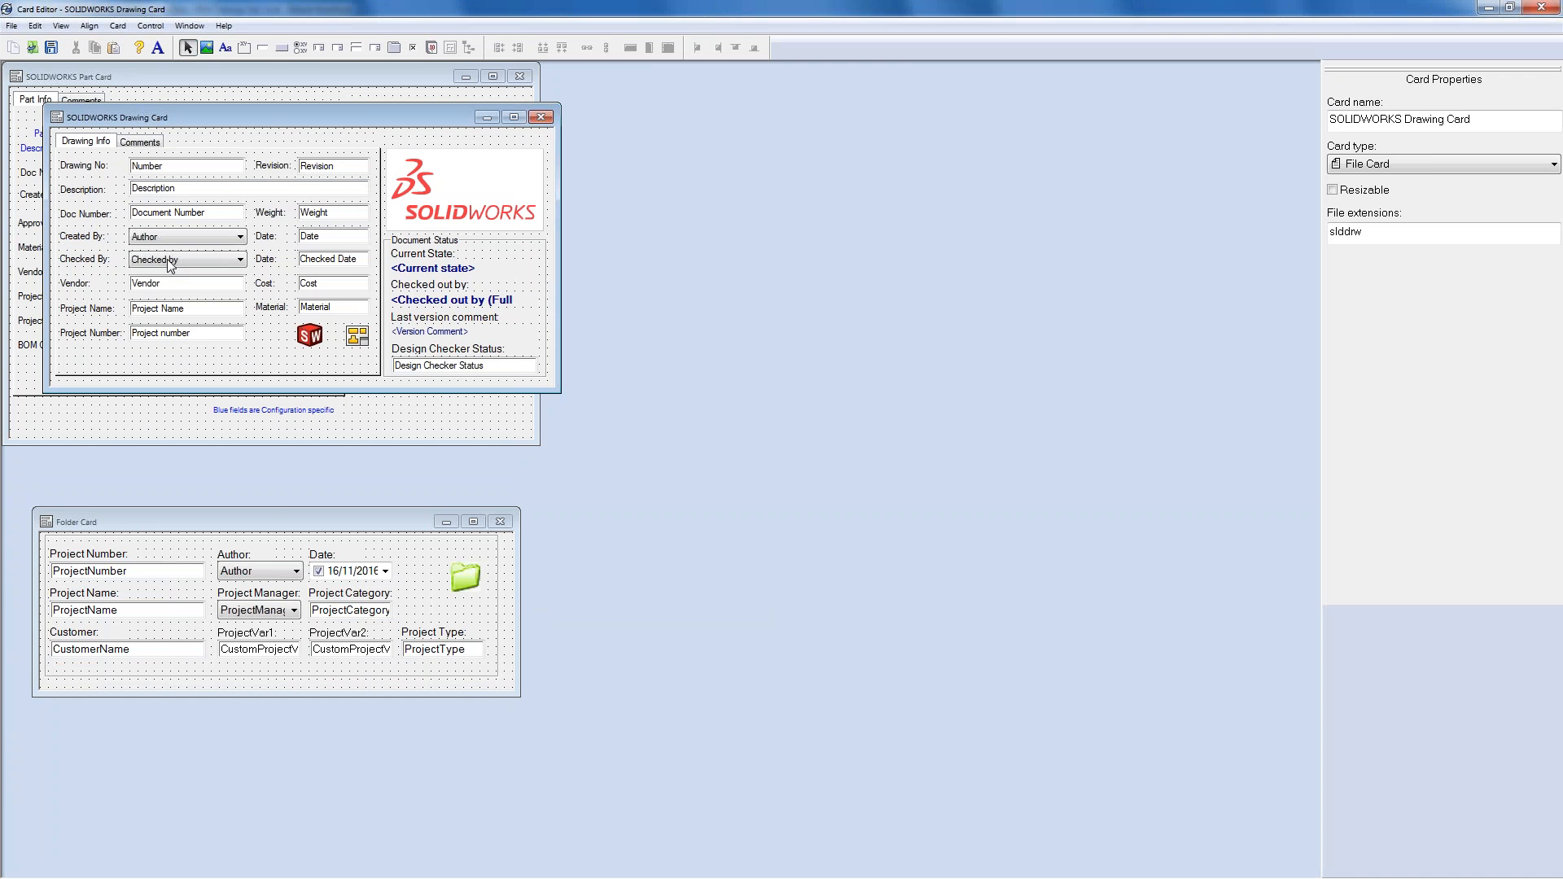
left_click(170, 264)
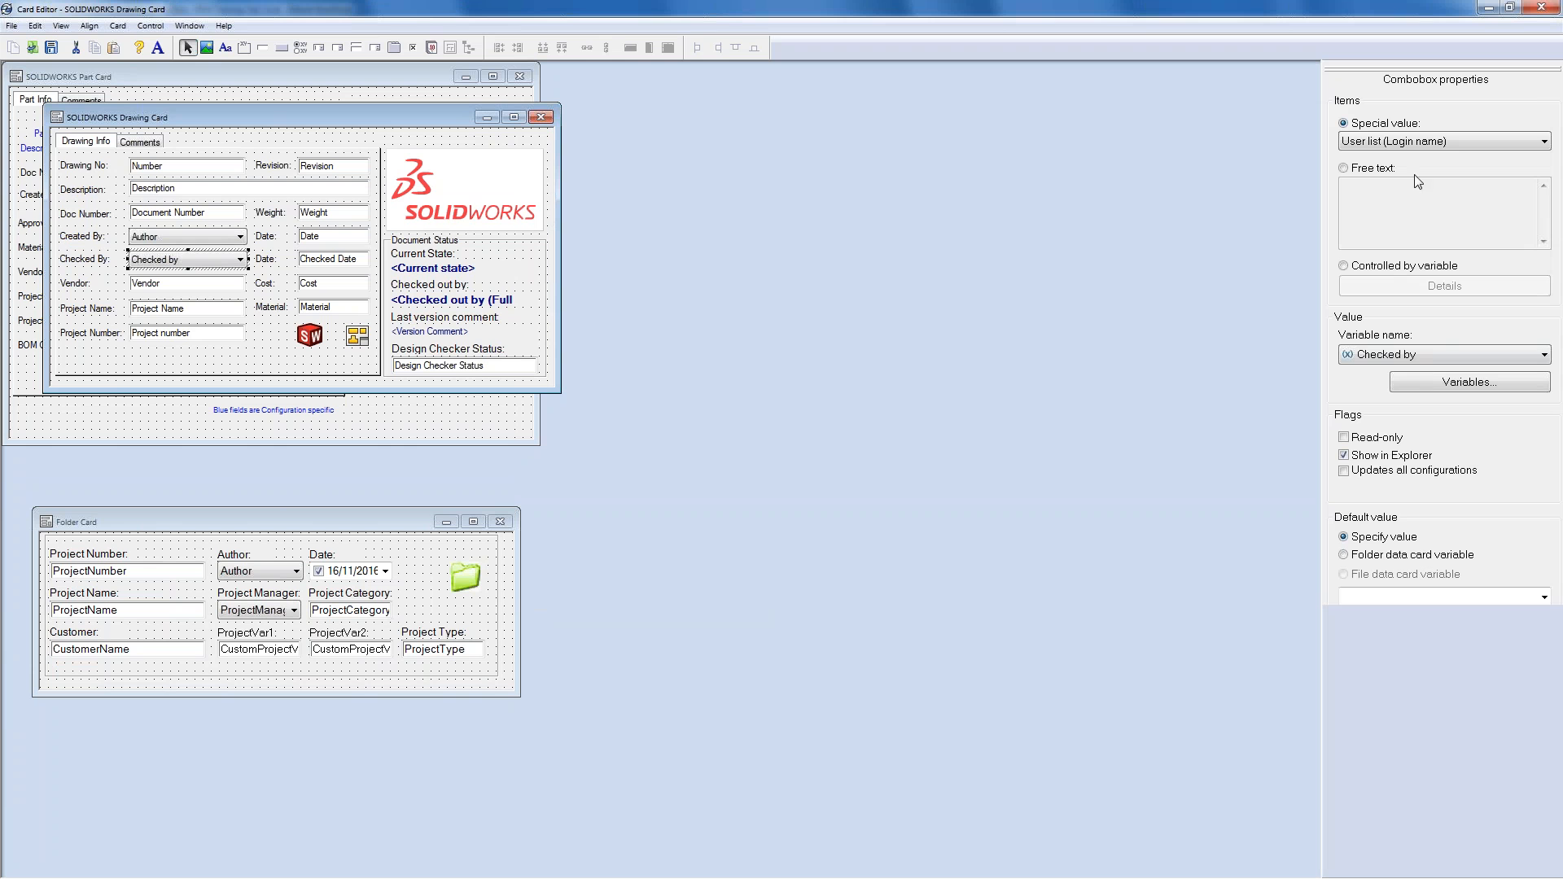
left_click(1417, 361)
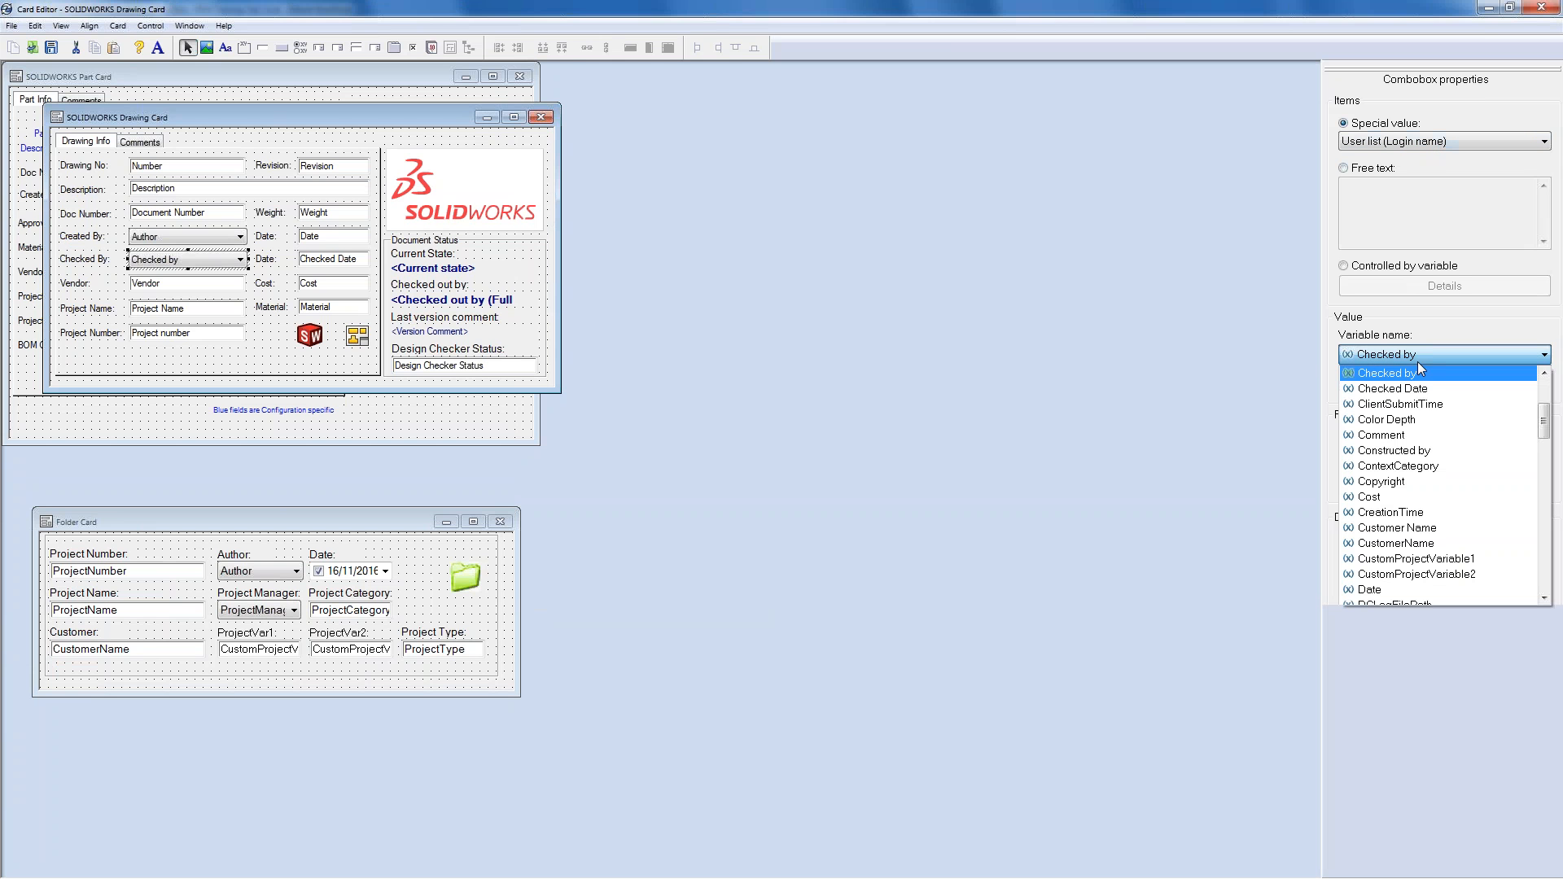
left_click_drag(1544, 422, 1544, 393)
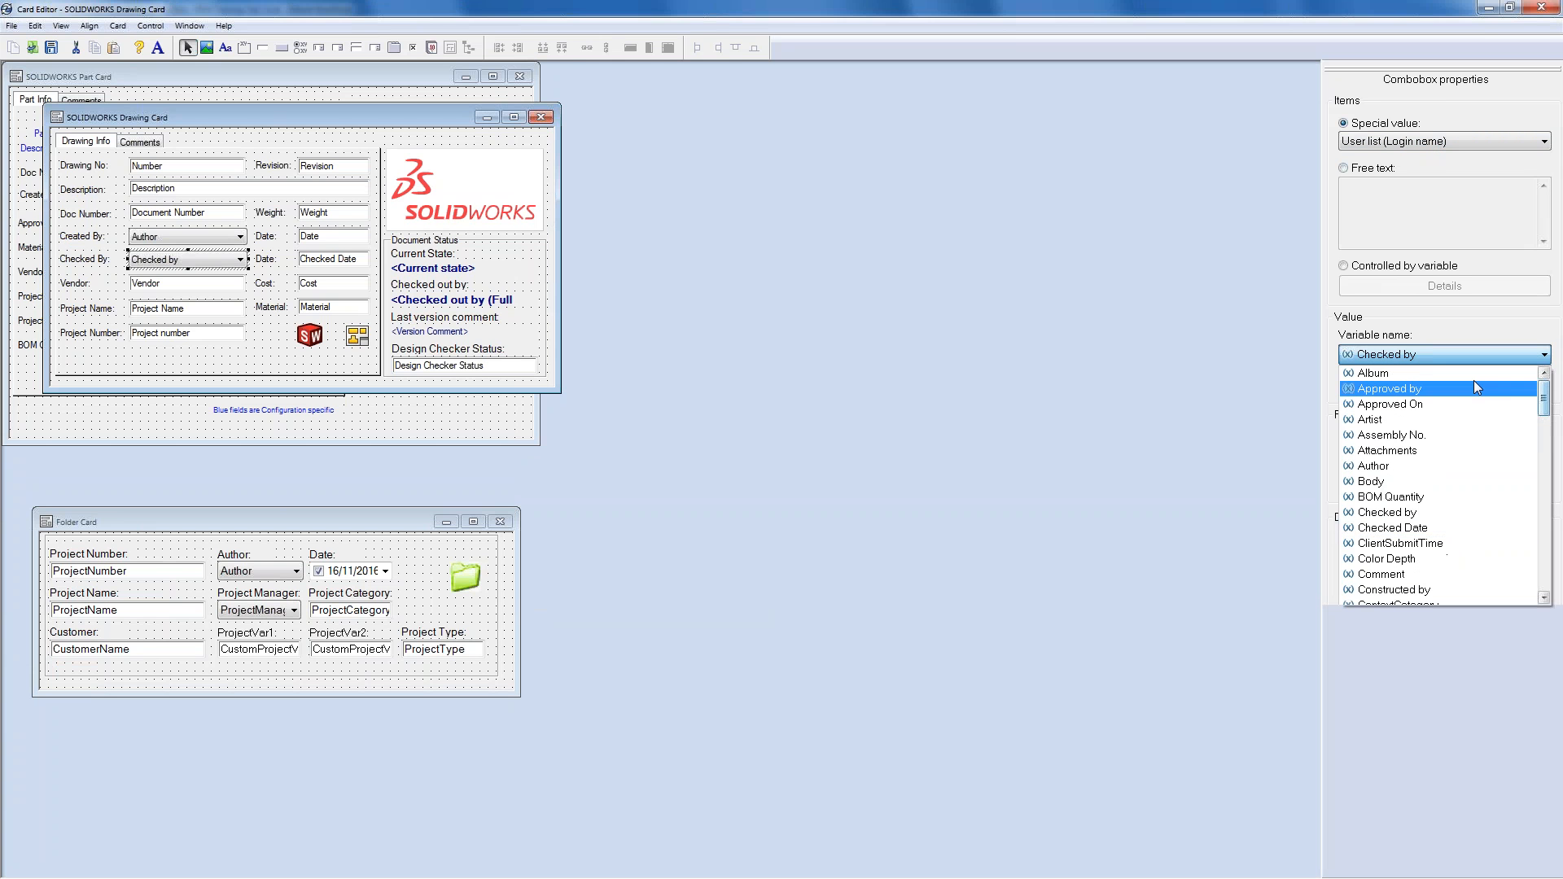
left_click(1411, 390)
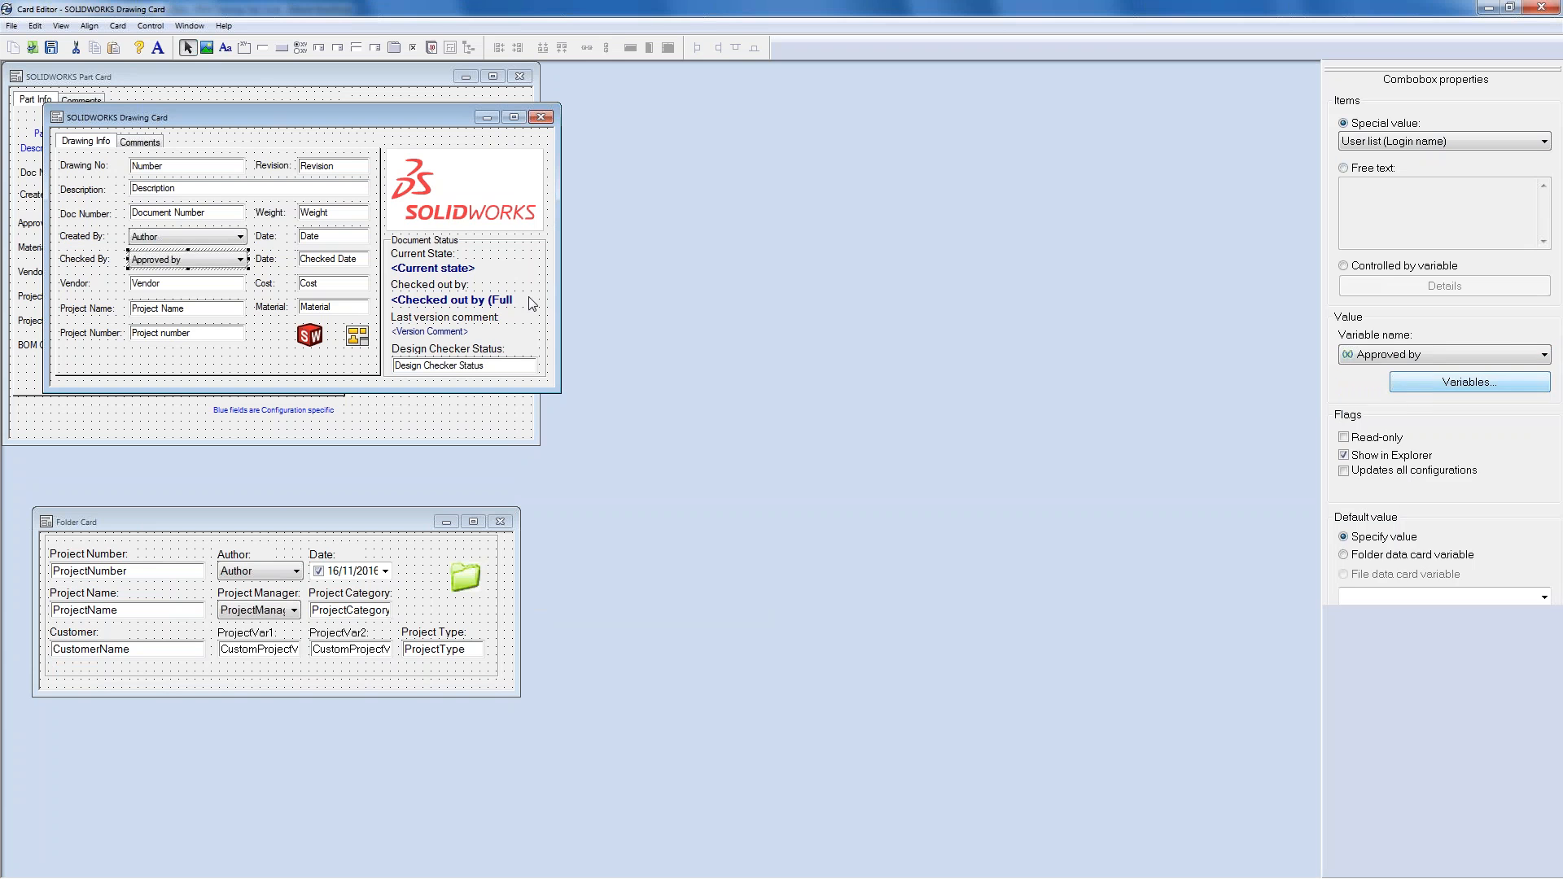
left_click(78, 263)
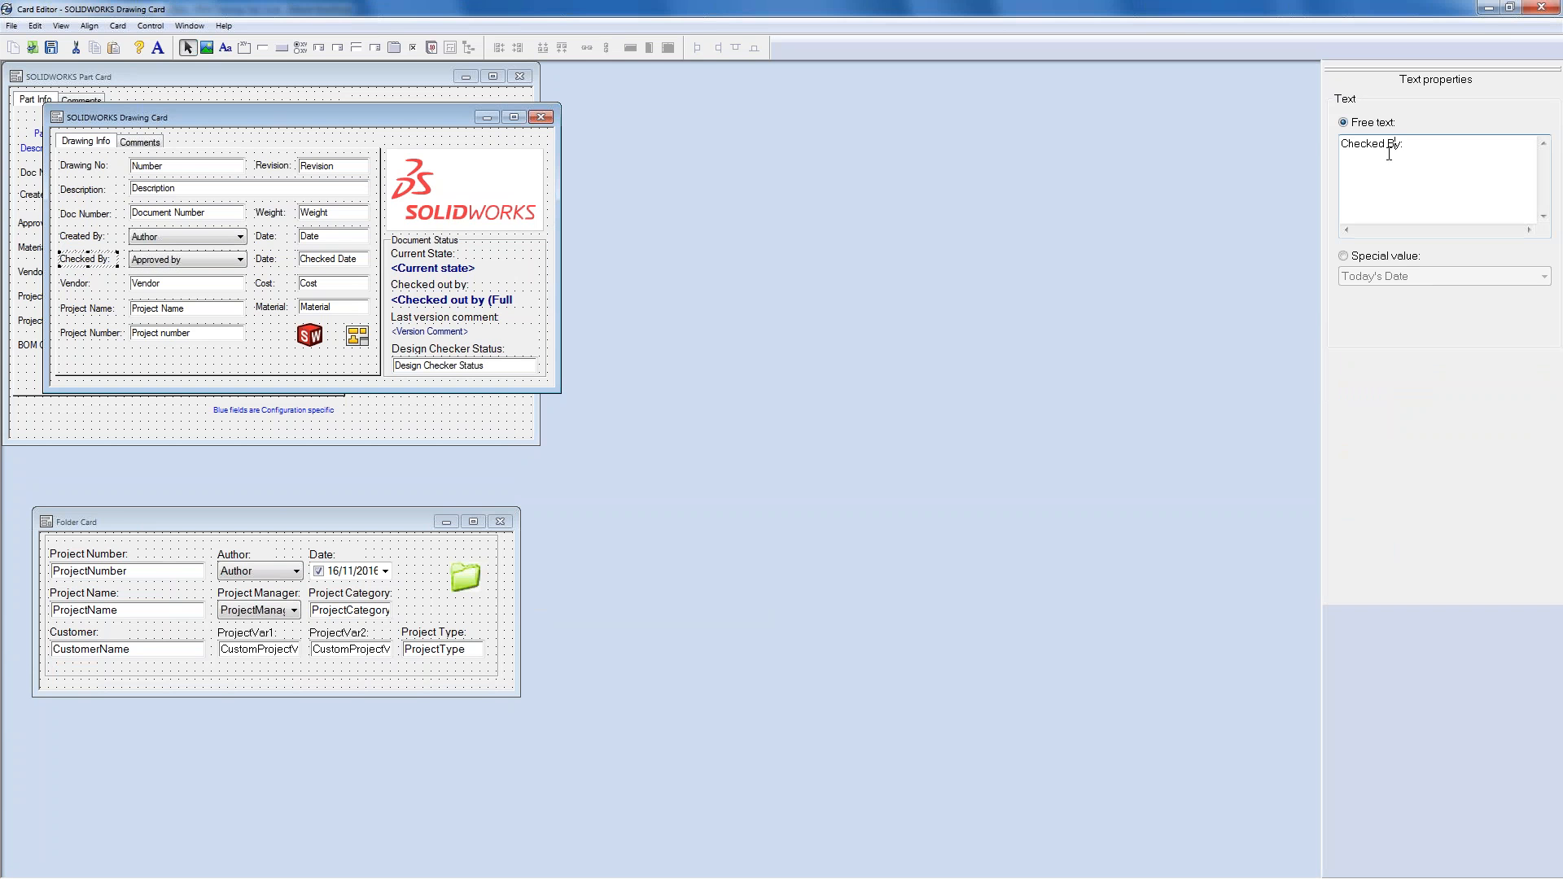
left_click_drag(1387, 147, 1340, 146)
type("Approved")
- Bind the Checked Date field to the Approved On variable, leaving its variable definition unchanged
left_click(335, 258)
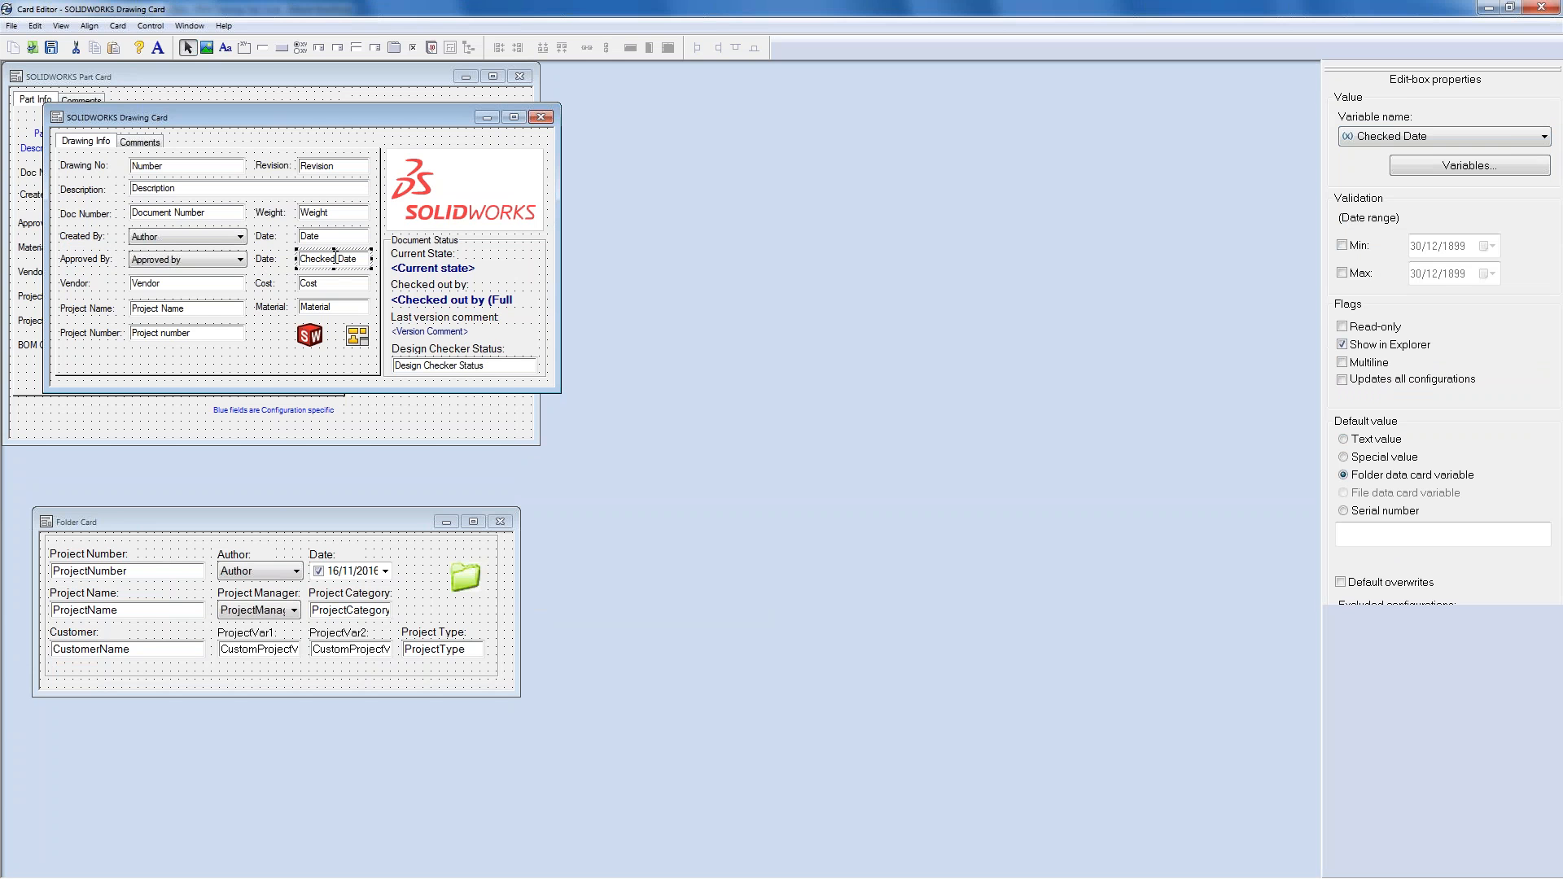
left_click(1506, 138)
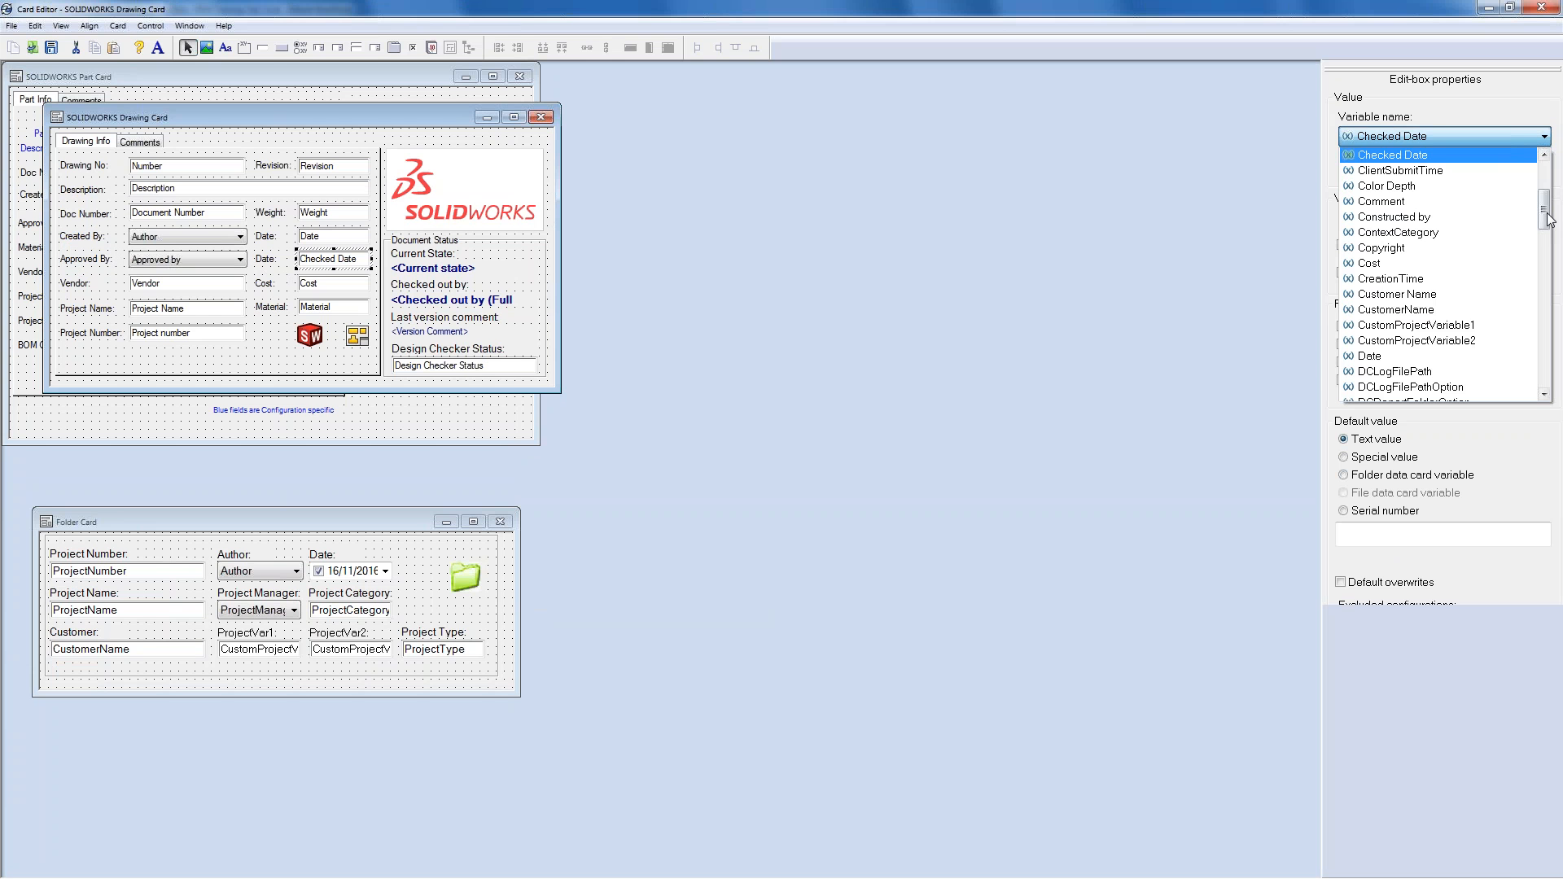
left_click_drag(1546, 218, 1545, 189)
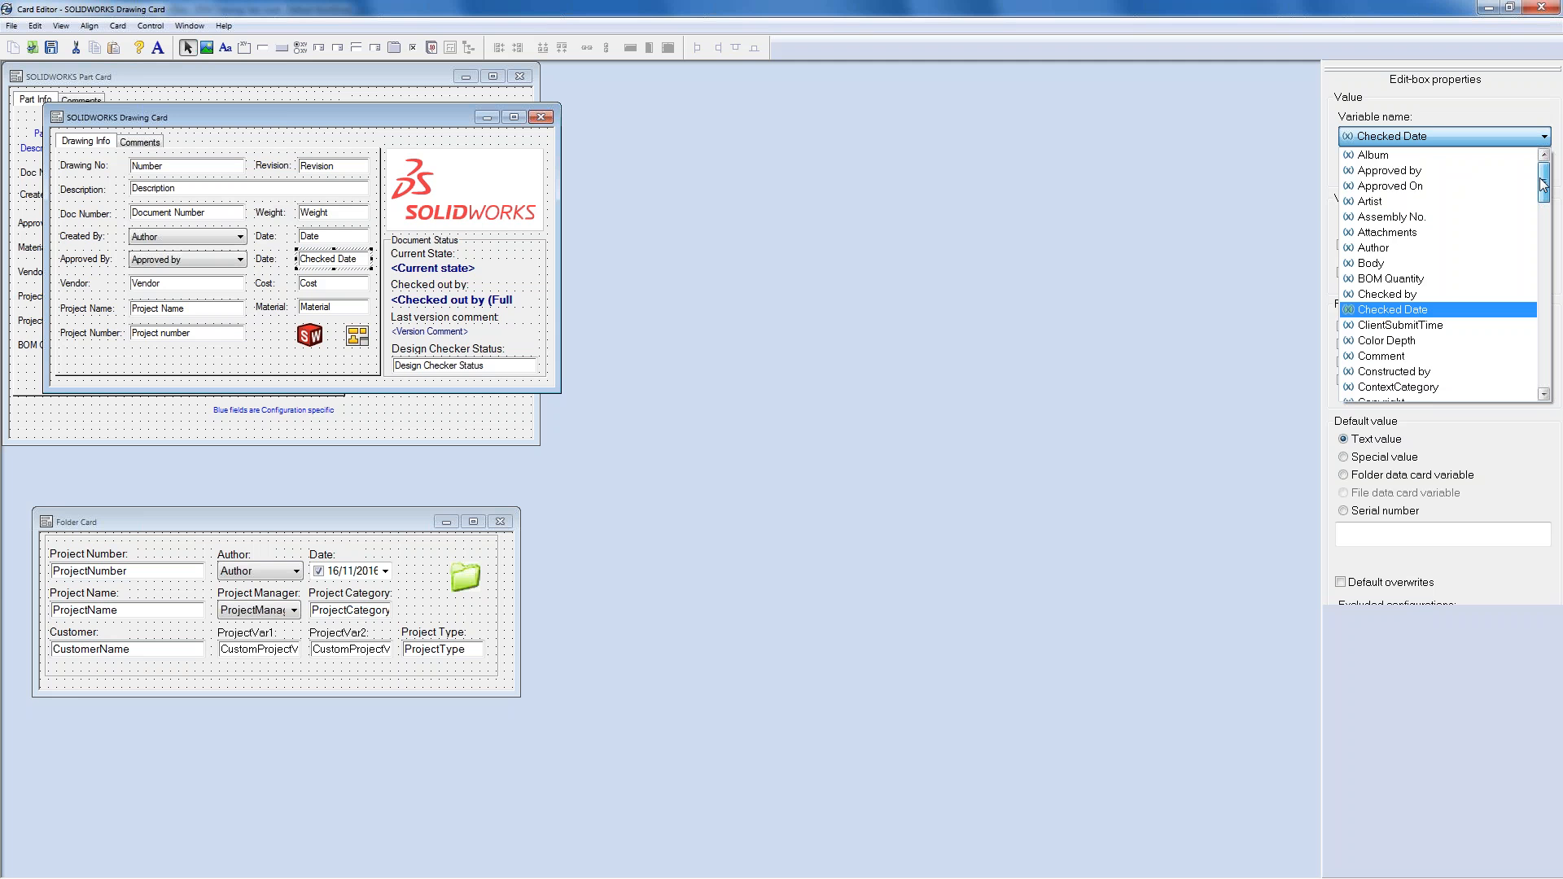
left_click(1464, 187)
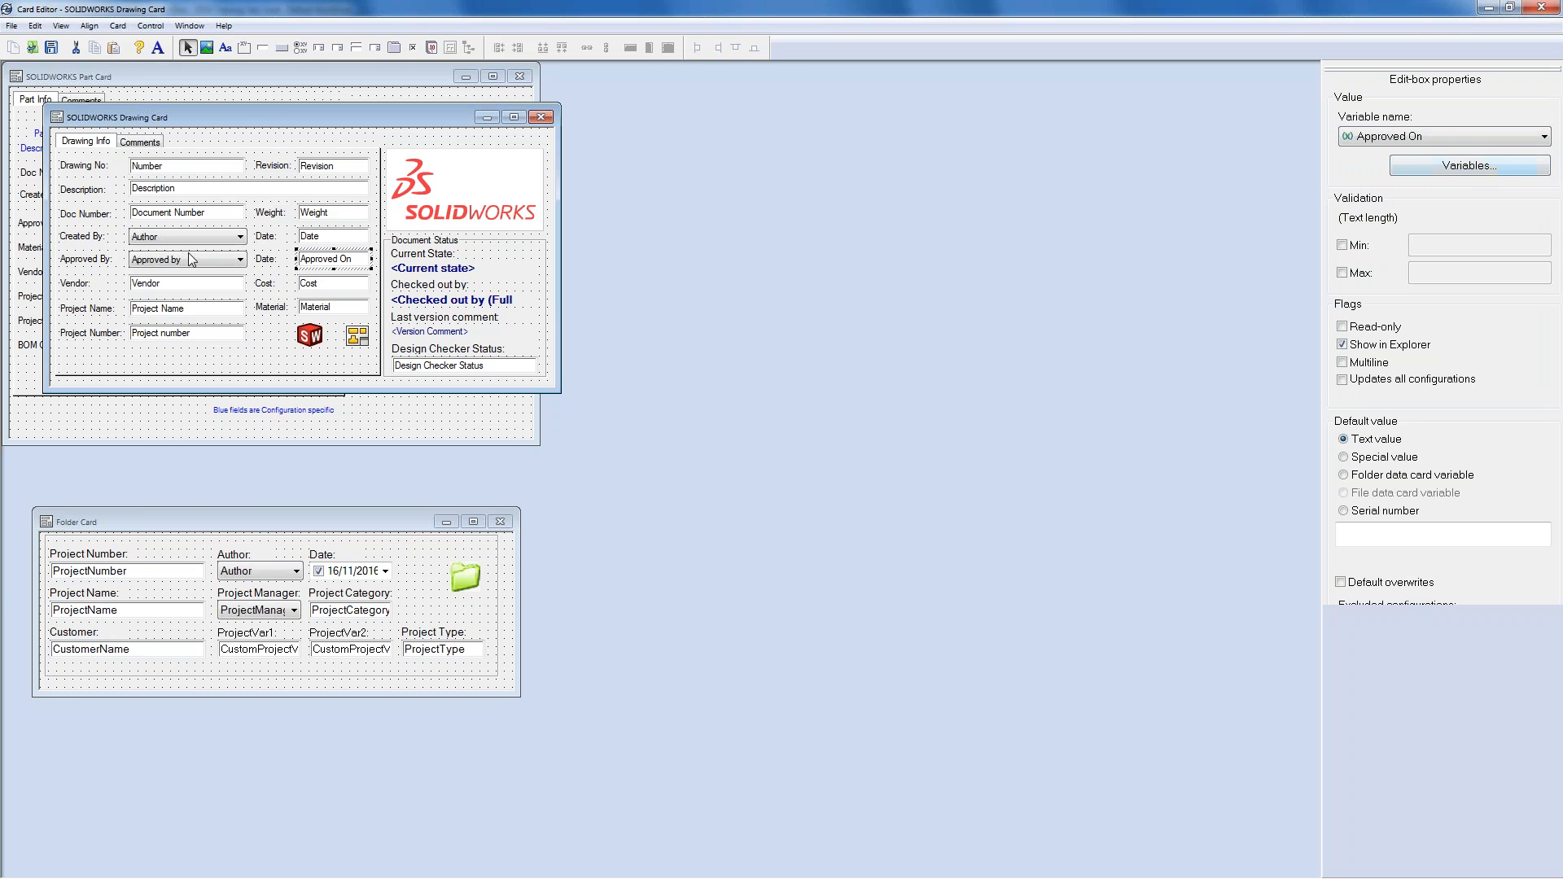
left_click(187, 261)
left_click(332, 260)
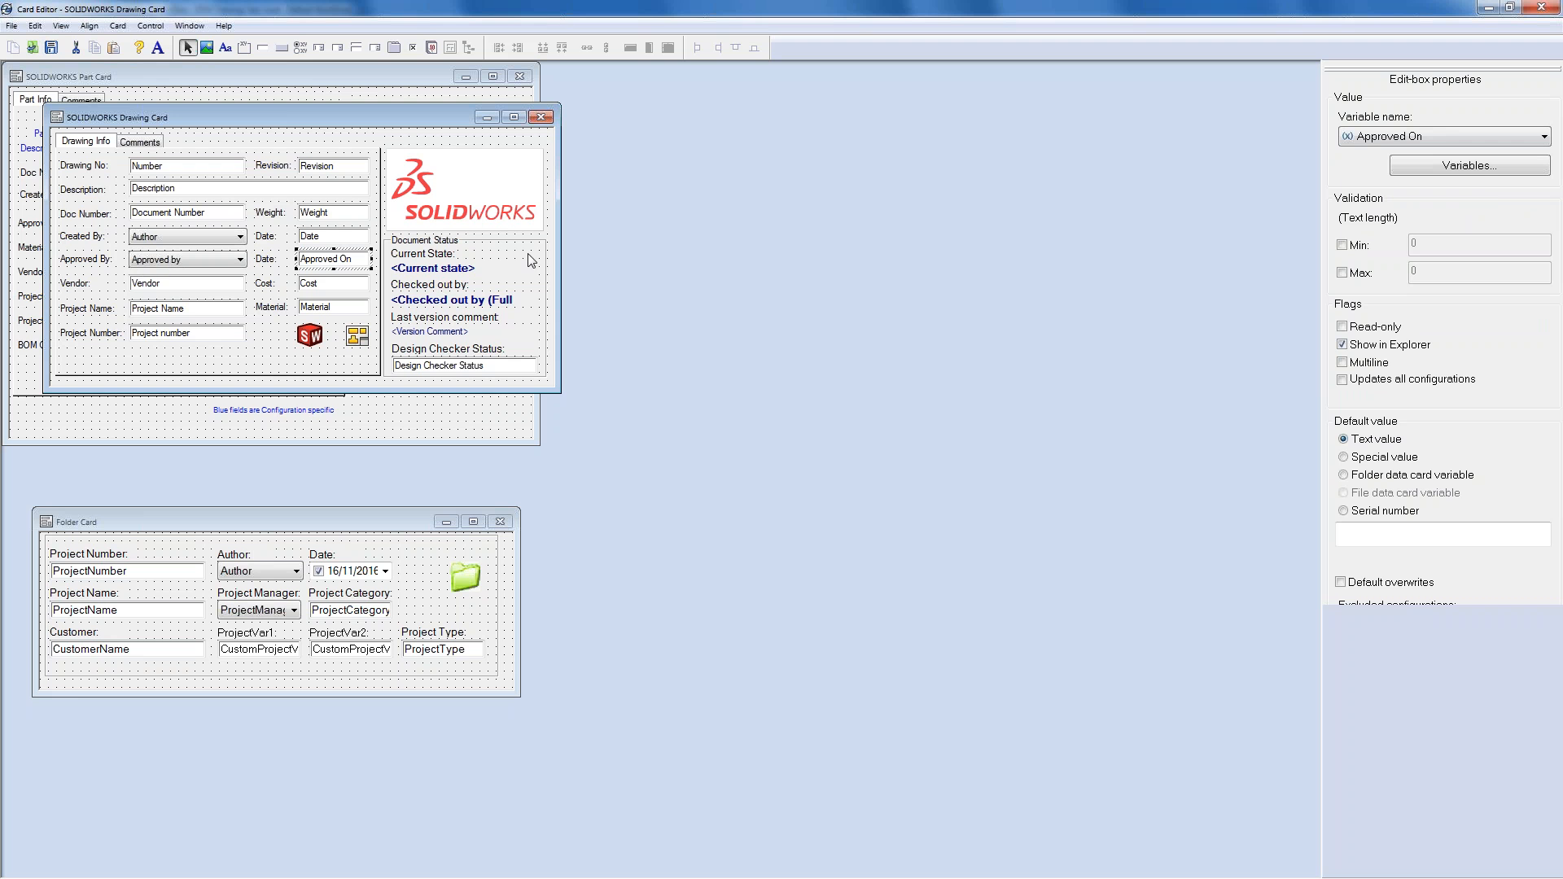
left_click(1469, 166)
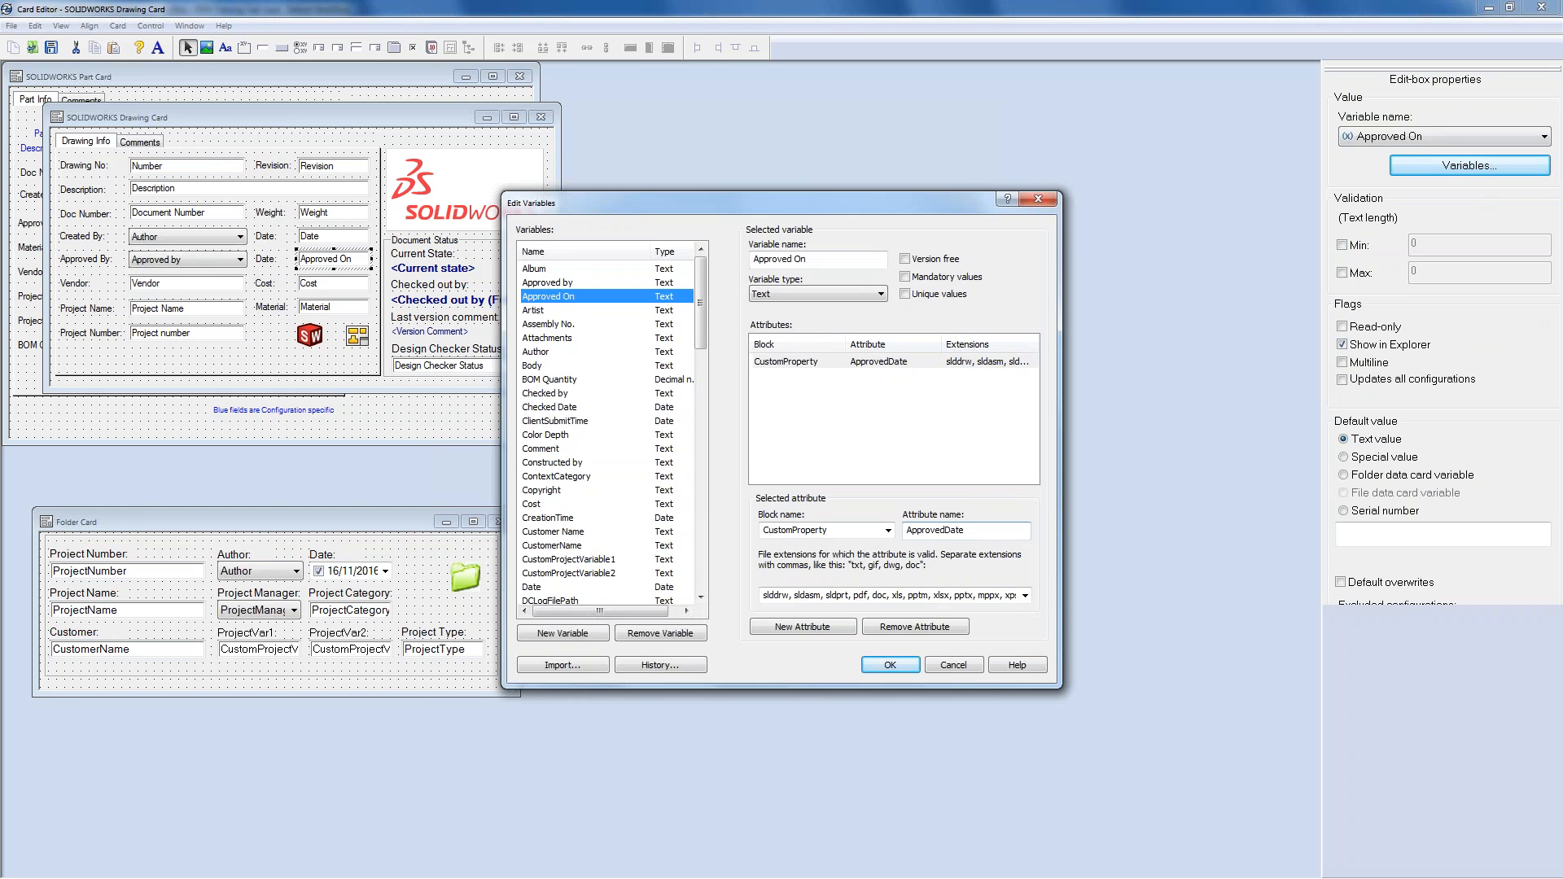
left_click(953, 665)
left_click(221, 267)
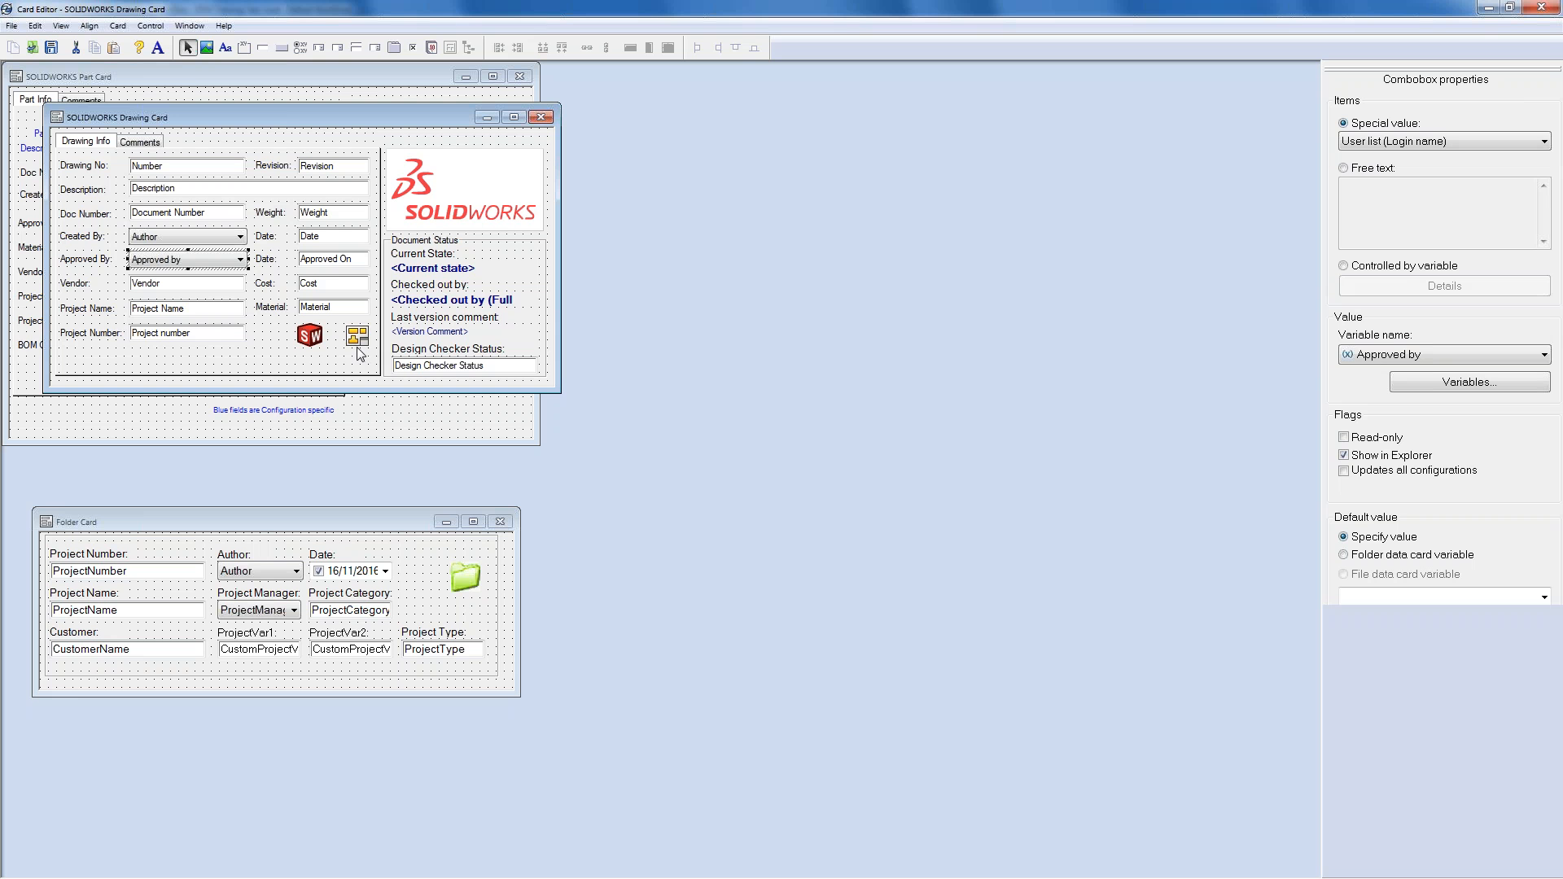
- Save the drawing card and minimize the Card Editor and Administration windows
left_click(51, 51)
left_click(1488, 7)
left_click(1488, 8)
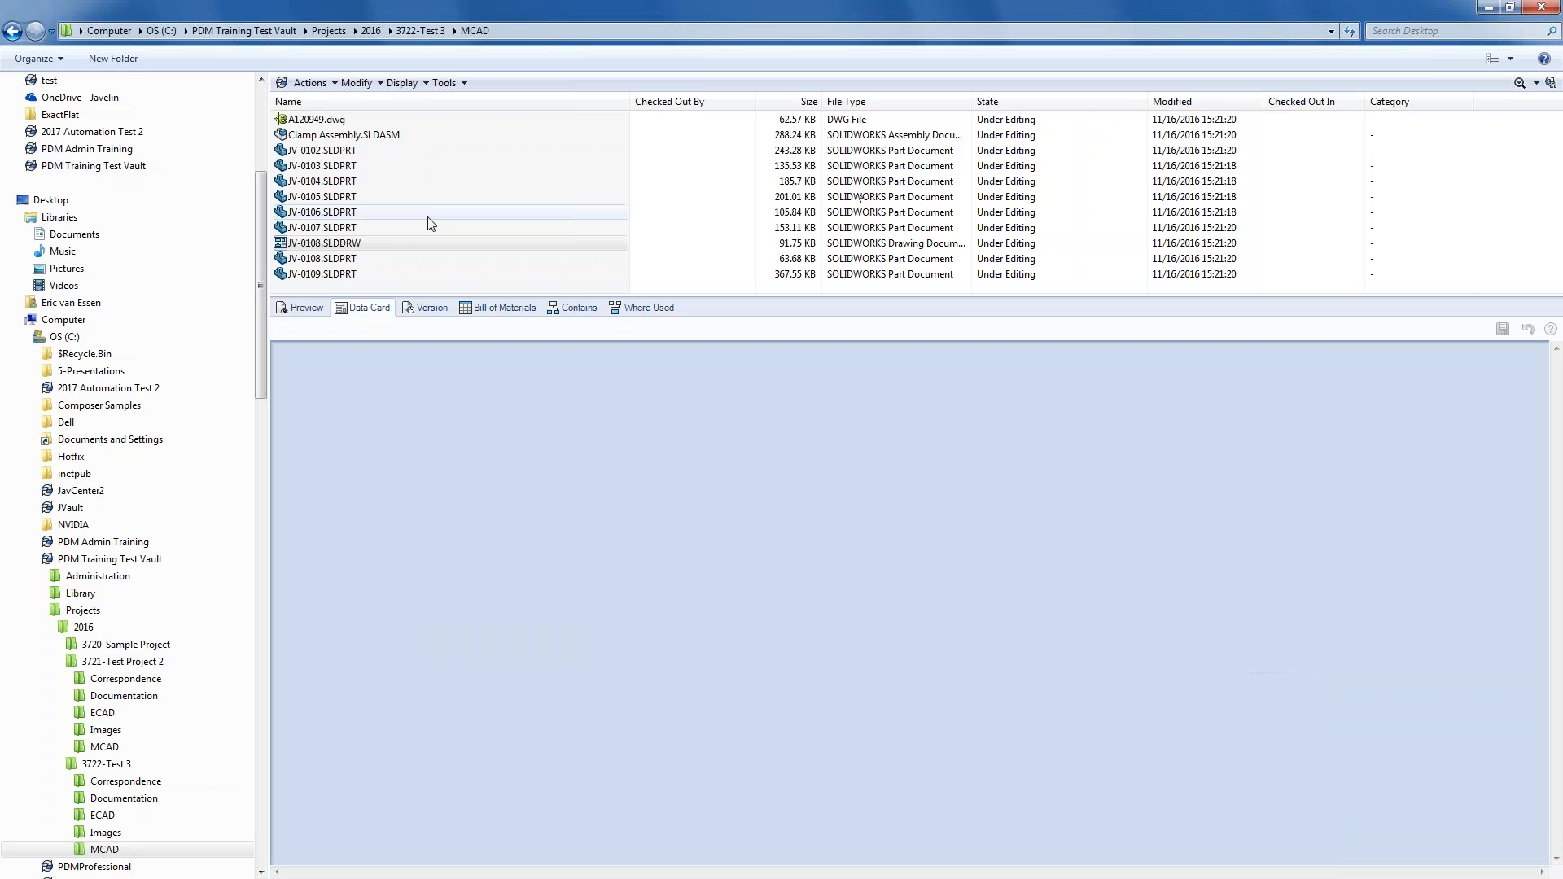
- Move JV-0108.SLDDRW through the Submit for Approval transition
left_click(355, 243)
right_click(352, 249)
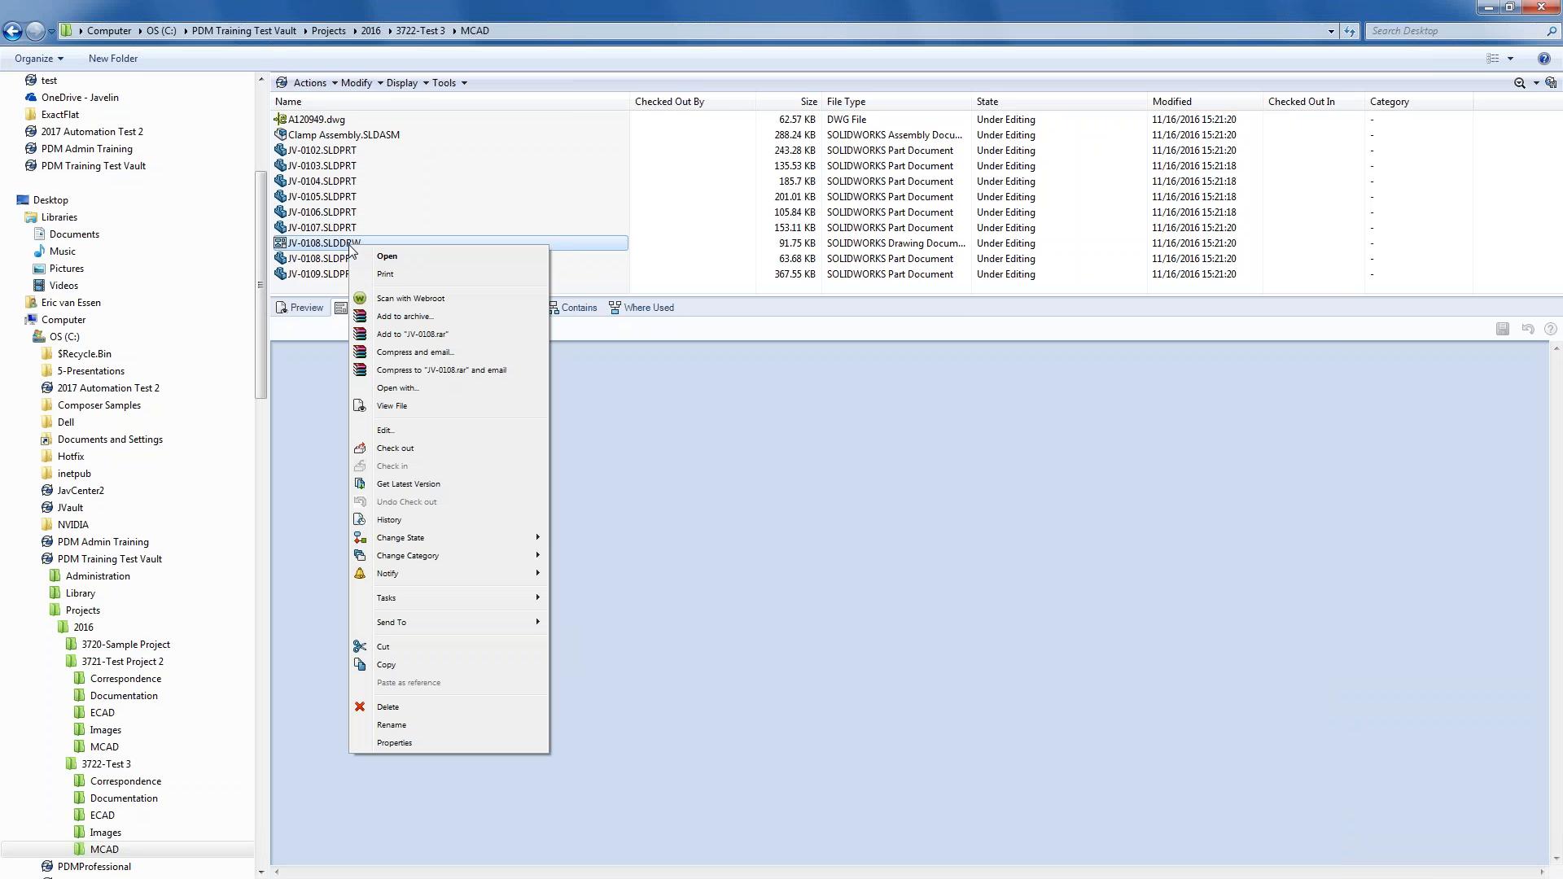
mouse_move(454, 536)
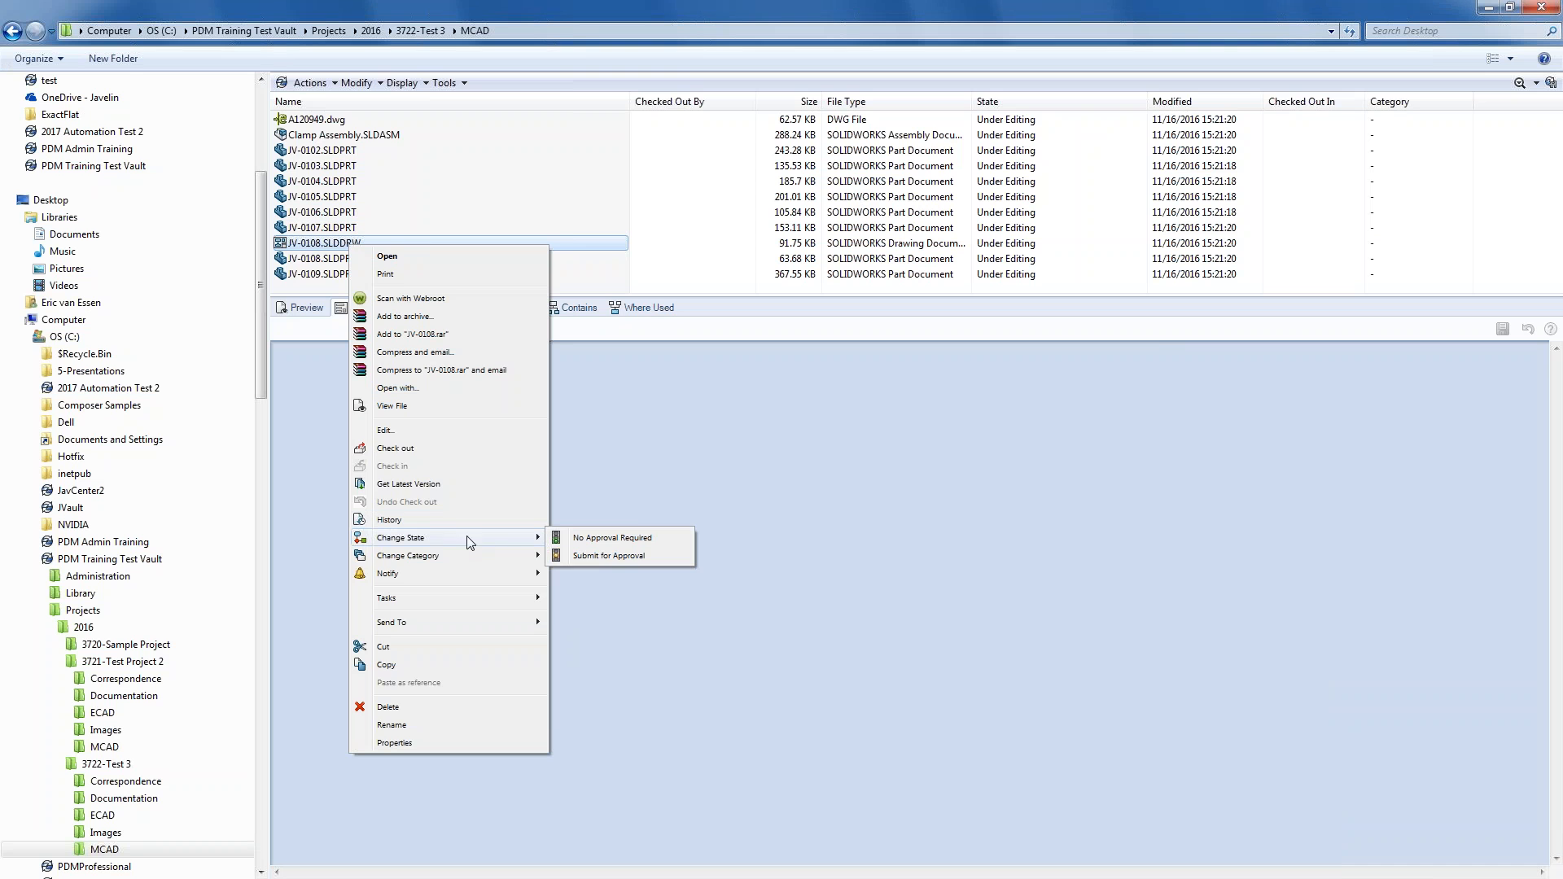
left_click(614, 555)
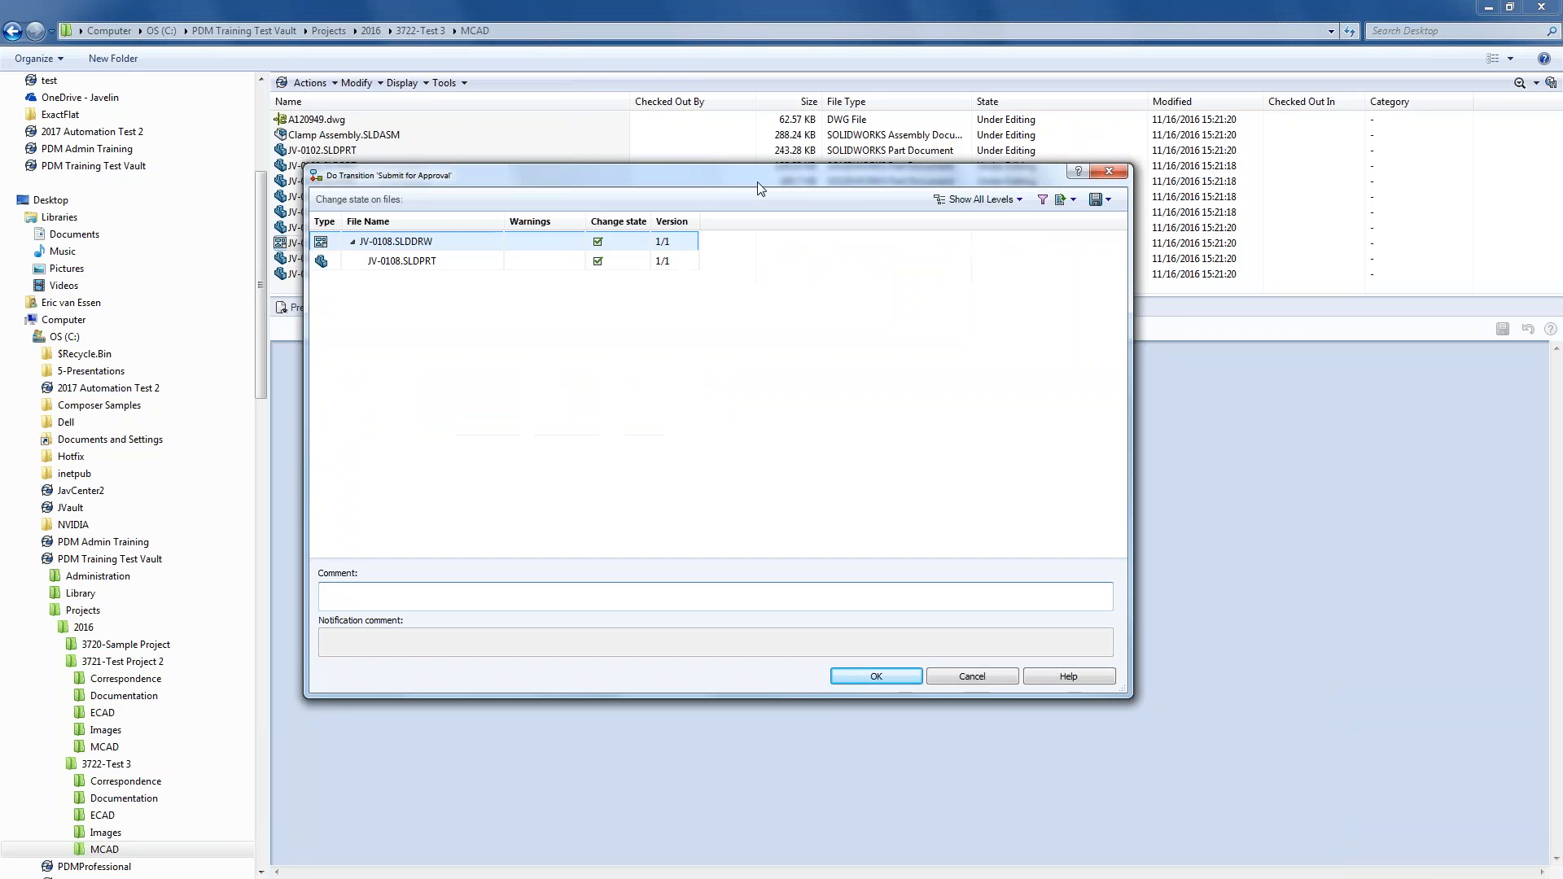
left_click(876, 677)
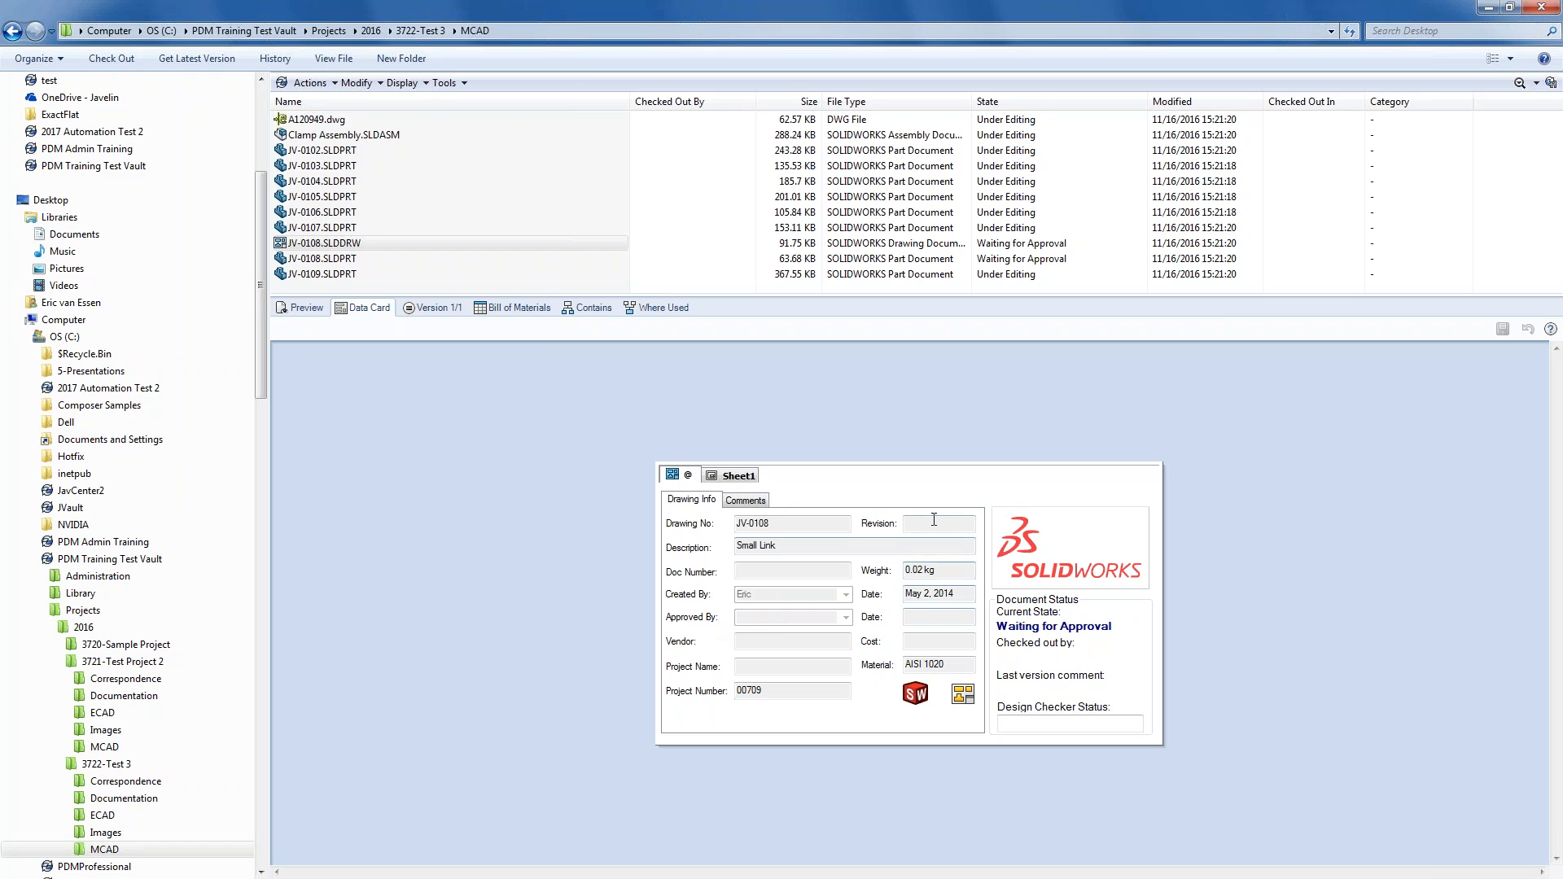
- Pass JV-0108's approval and check its new approval date and revision A-00
left_click(344, 244)
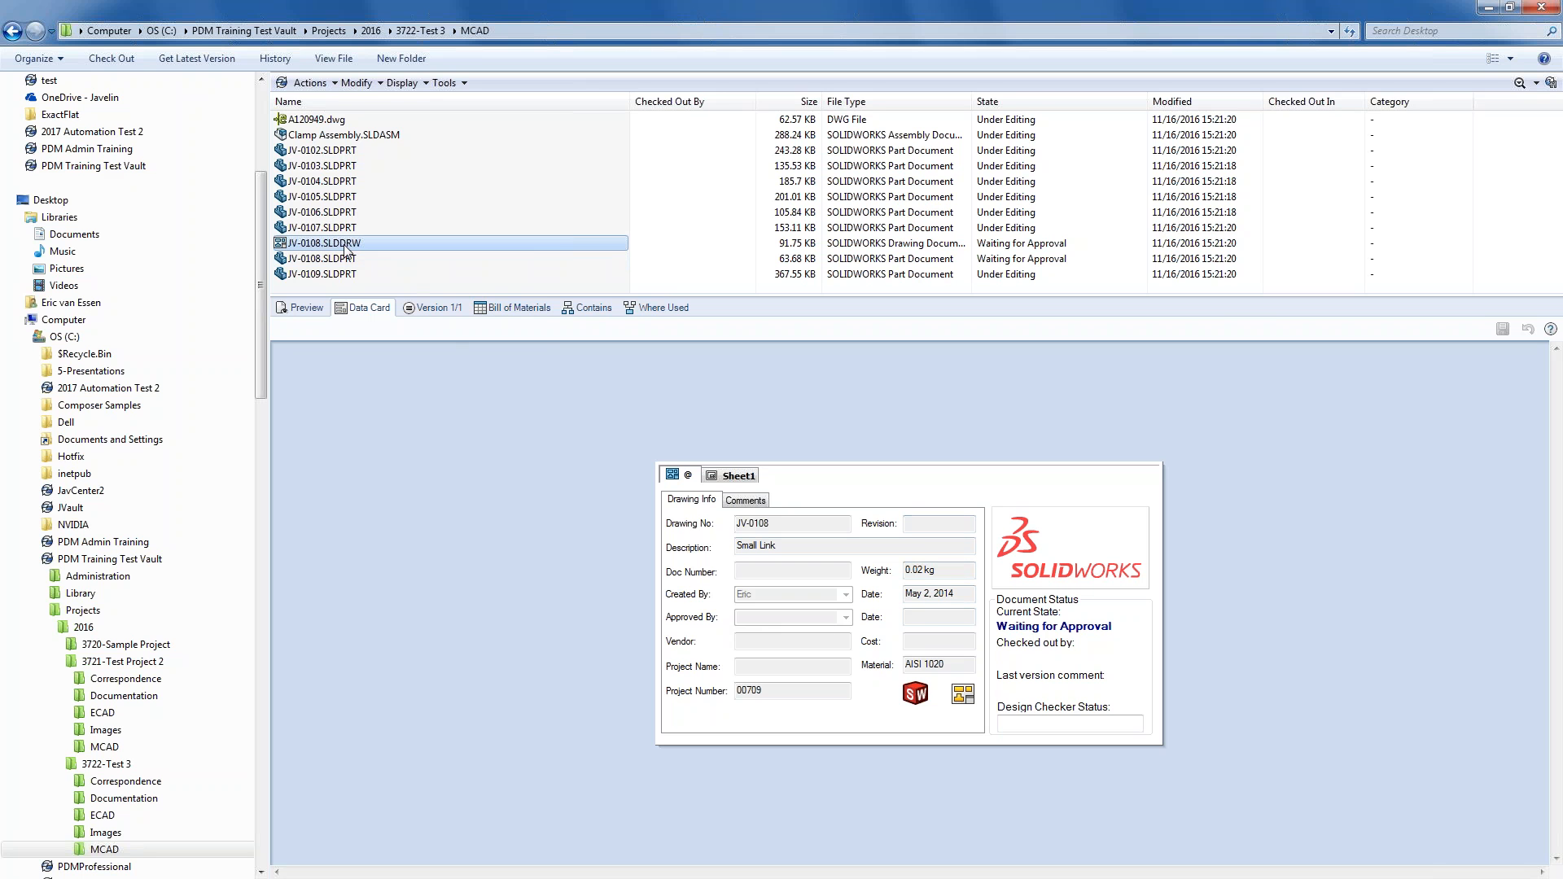
right_click(346, 246)
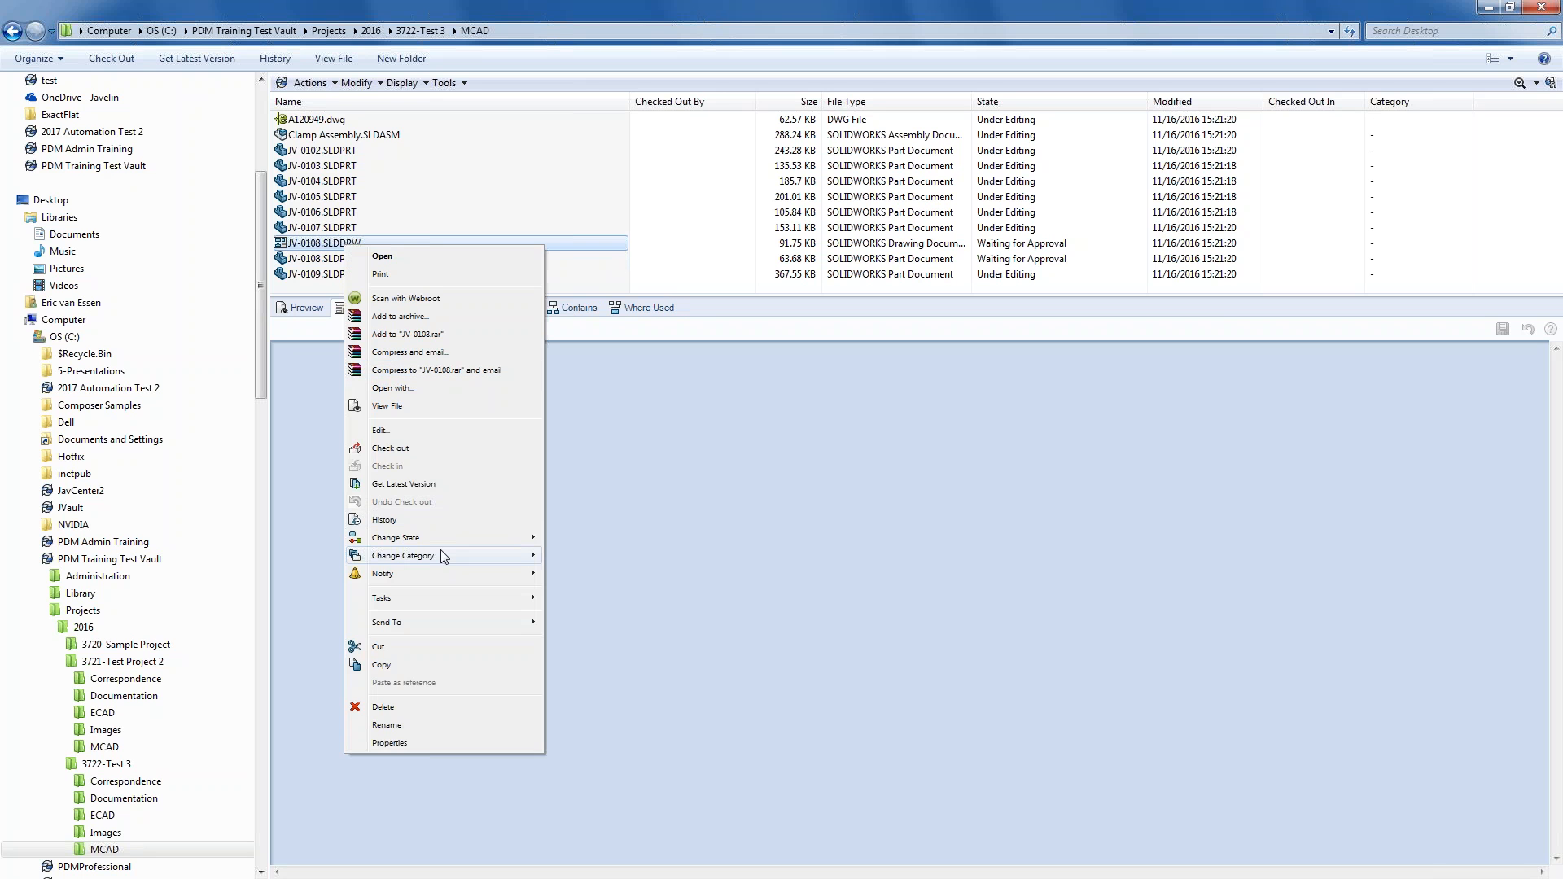
mouse_move(446, 540)
left_click(577, 556)
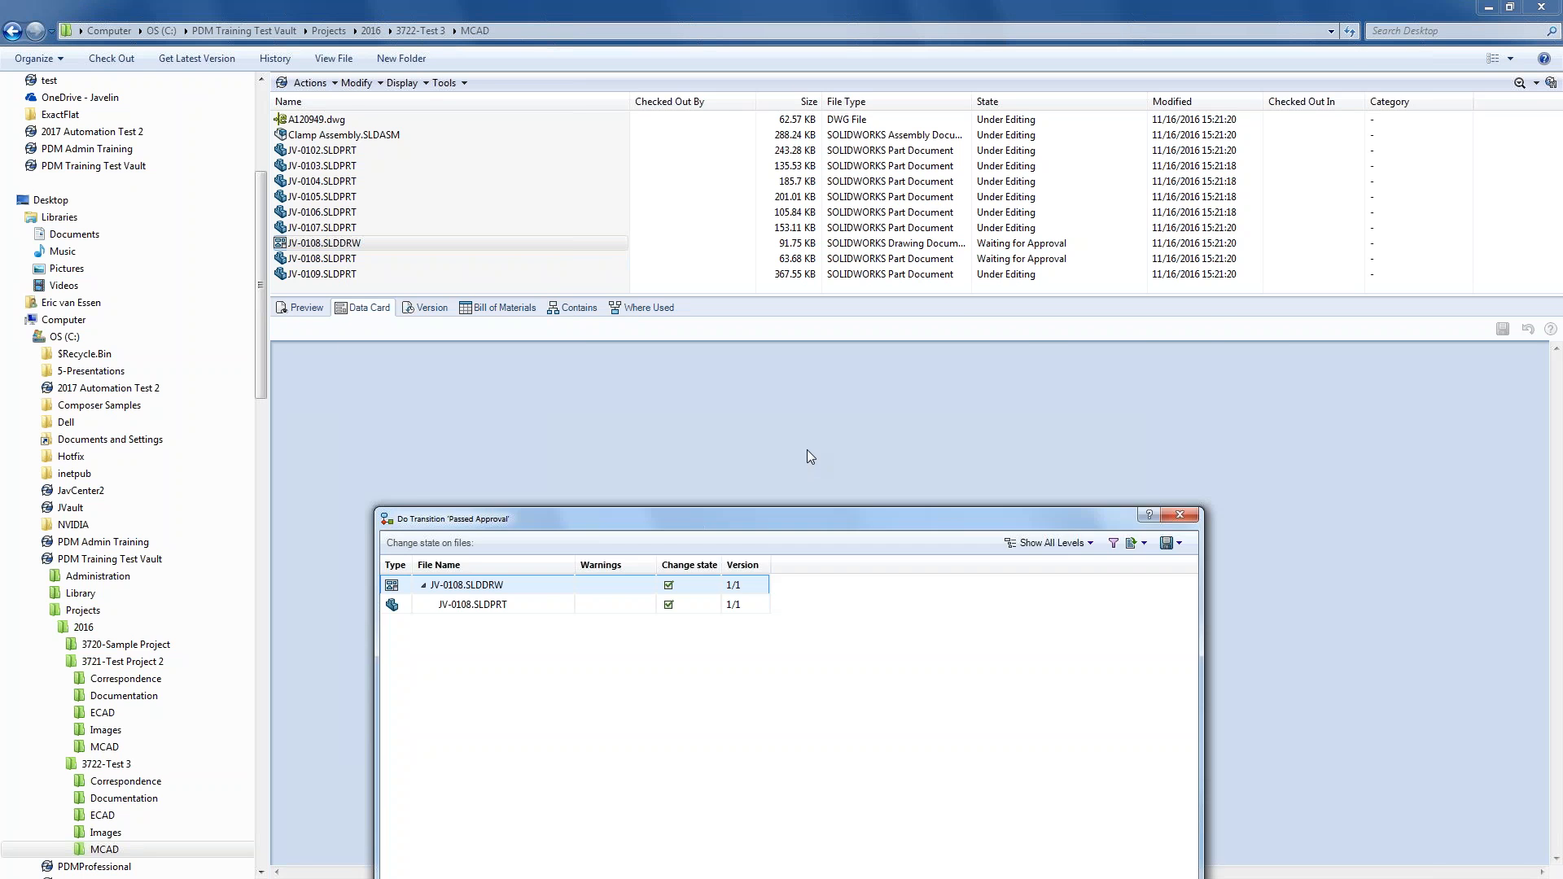
left_click(911, 812)
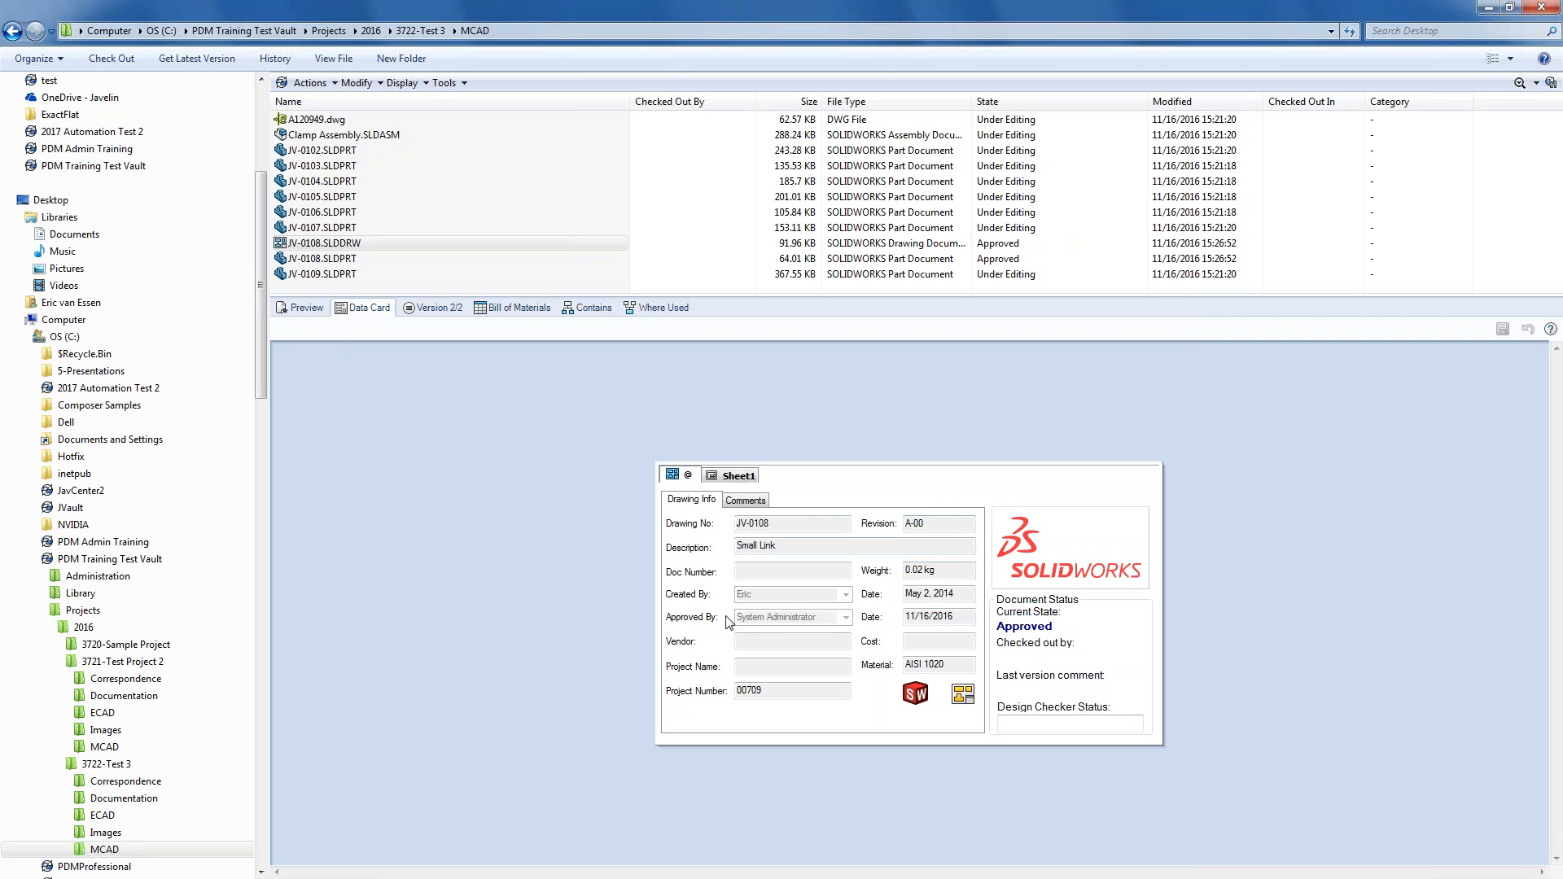
left_click(936, 616)
left_click_drag(934, 524, 902, 526)
left_click(276, 59)
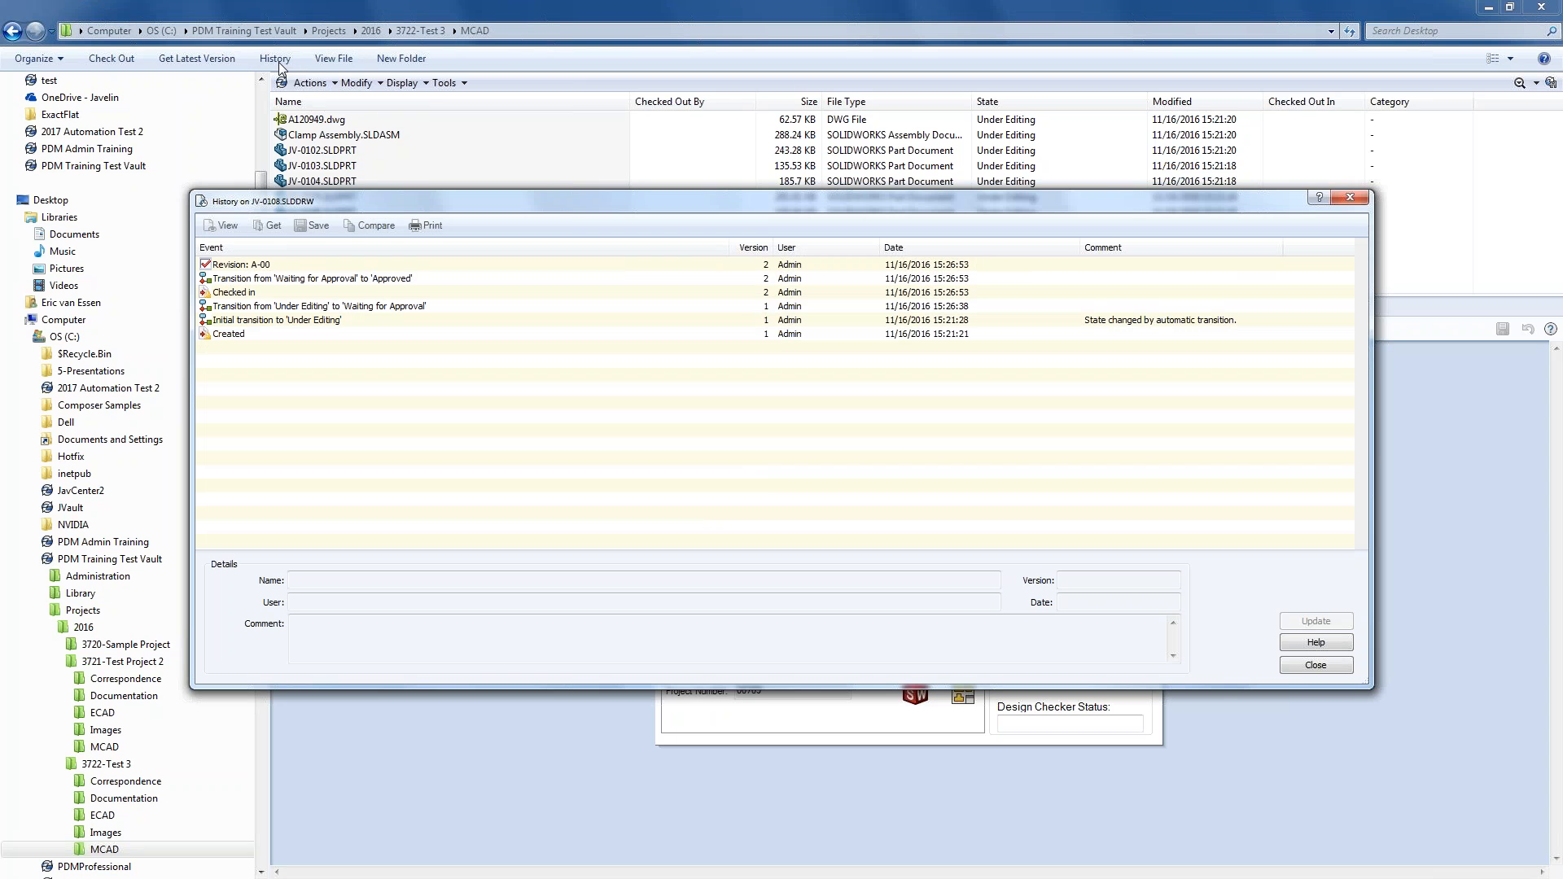
left_click(268, 296)
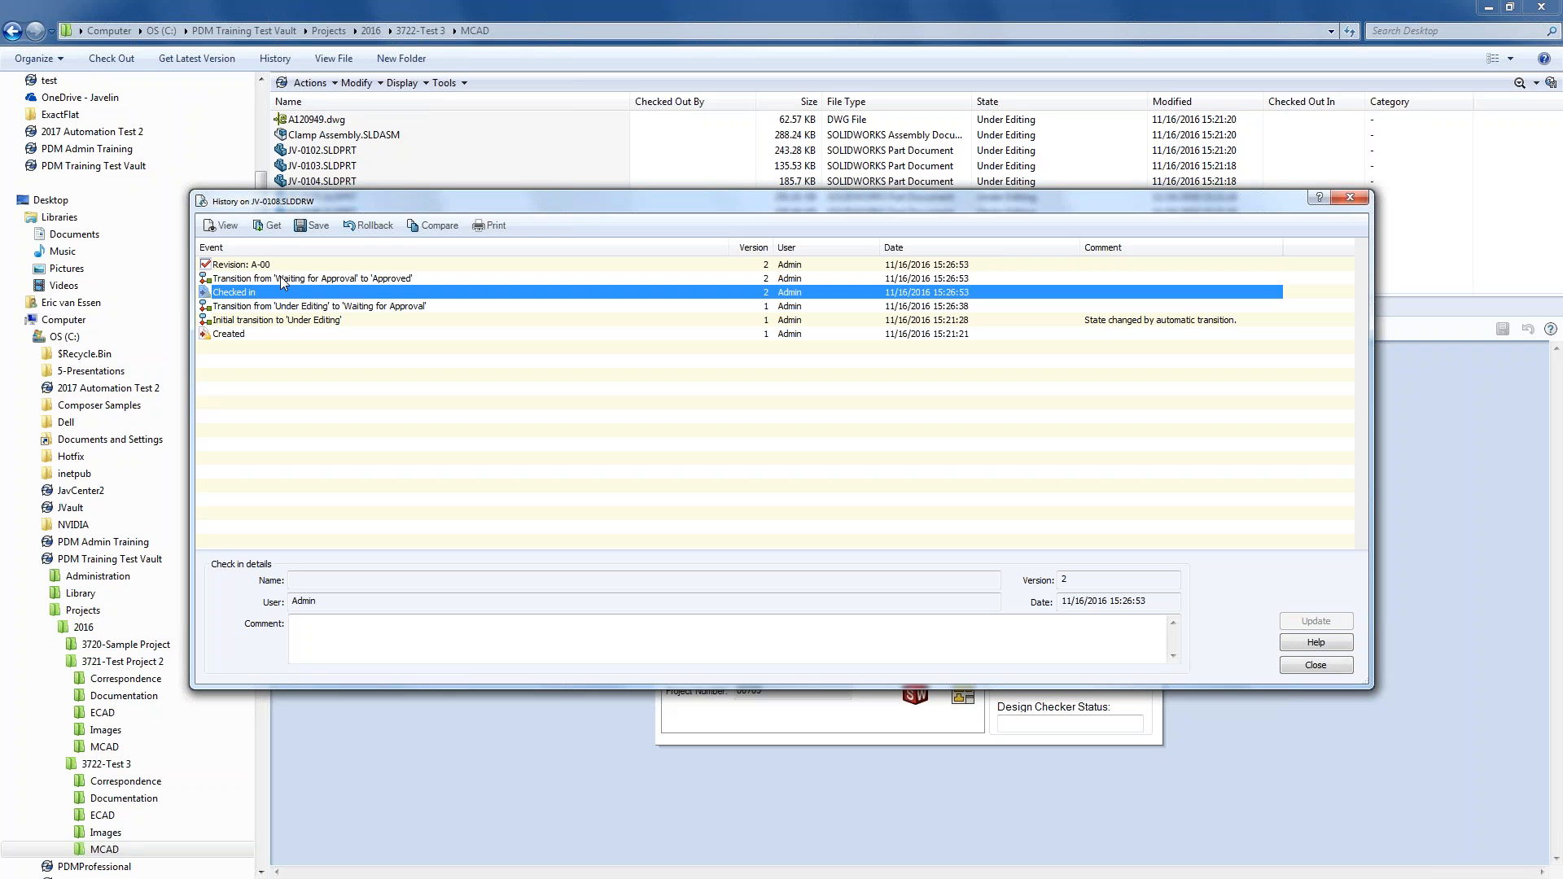
left_click(275, 265)
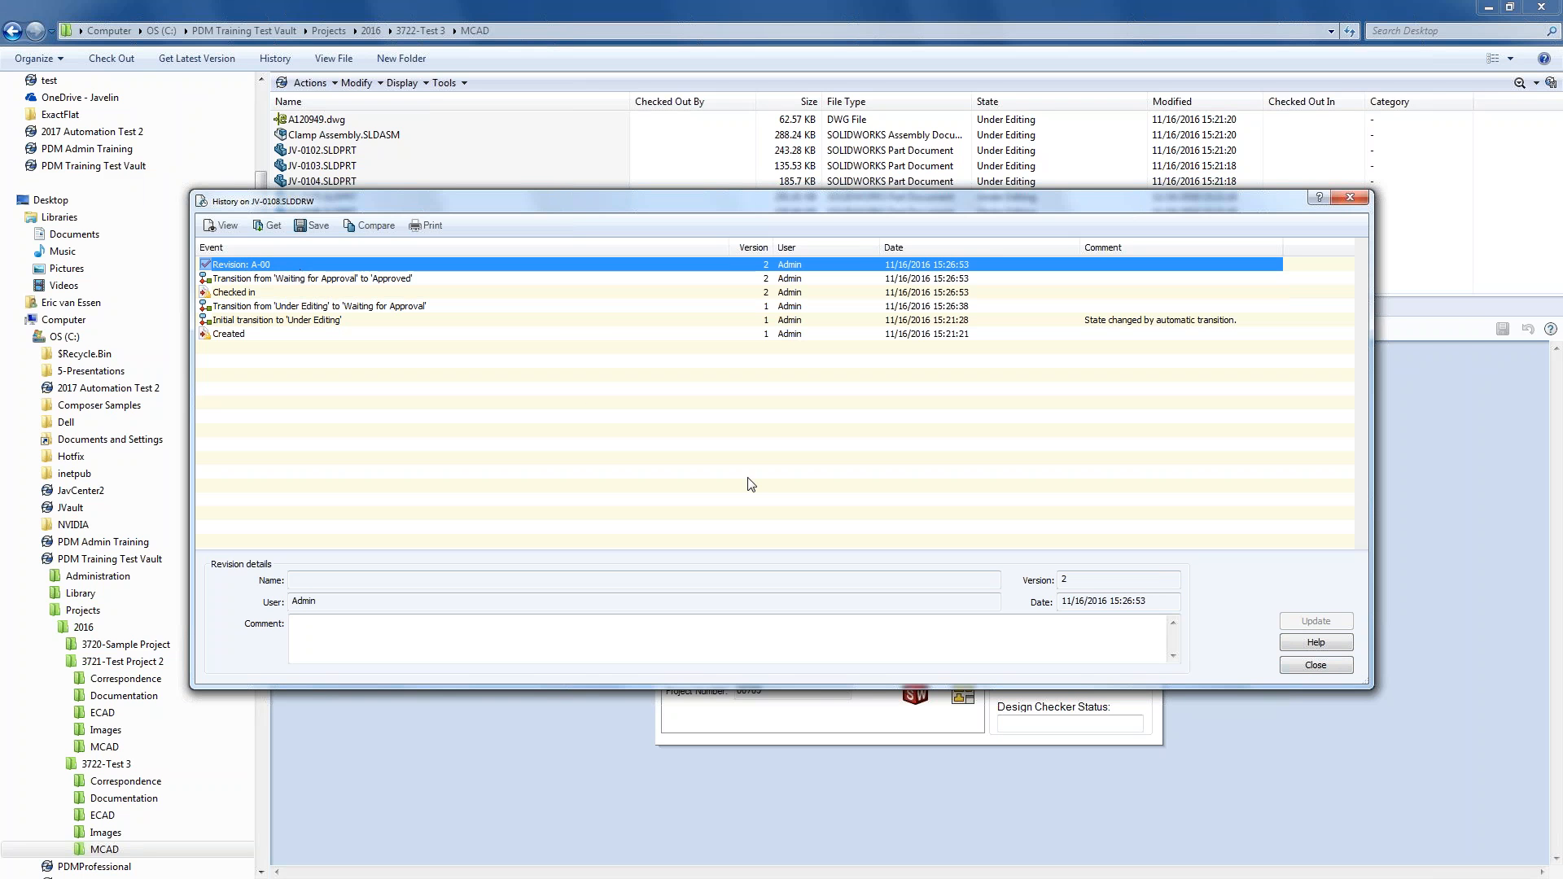
left_click(1313, 666)
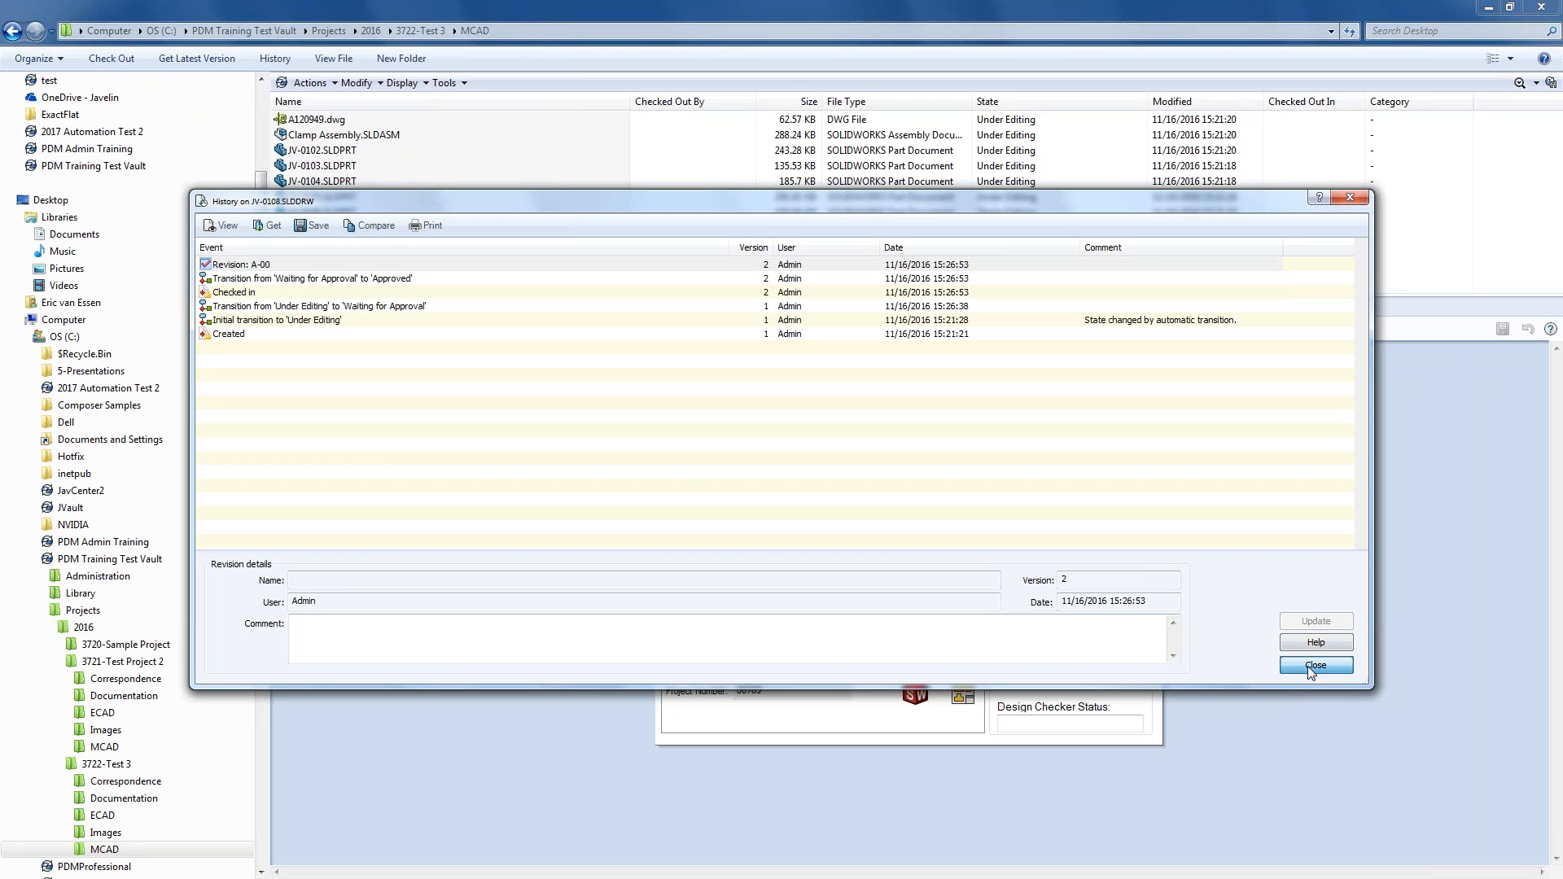
- Move Passed Approval's Inc. Revision action down twice to run last, then save the workflow
left_click(464, 81)
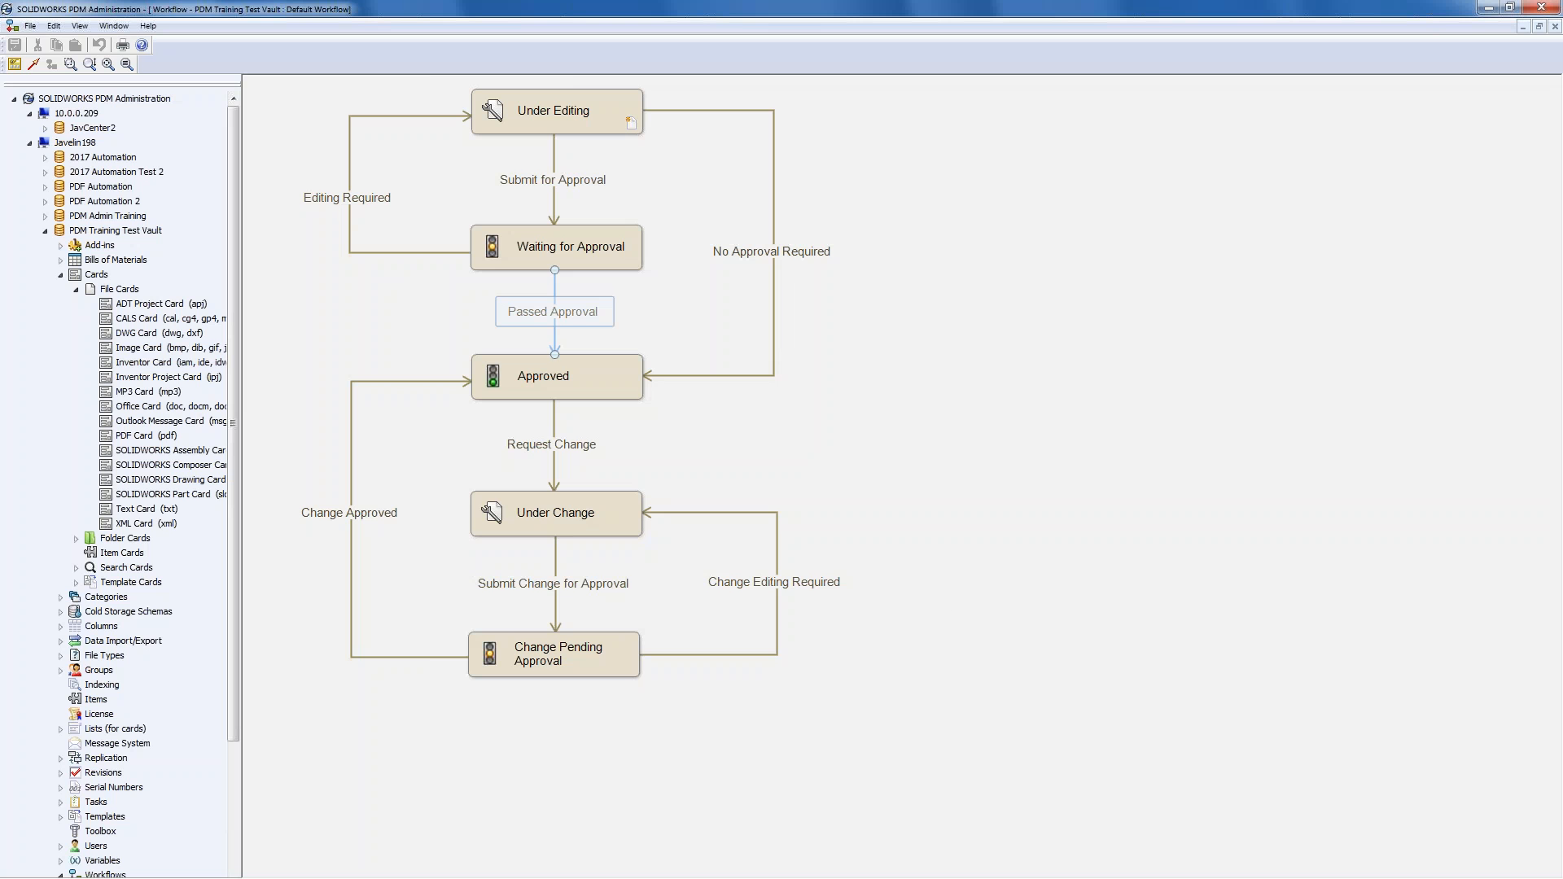
double_click(552, 315)
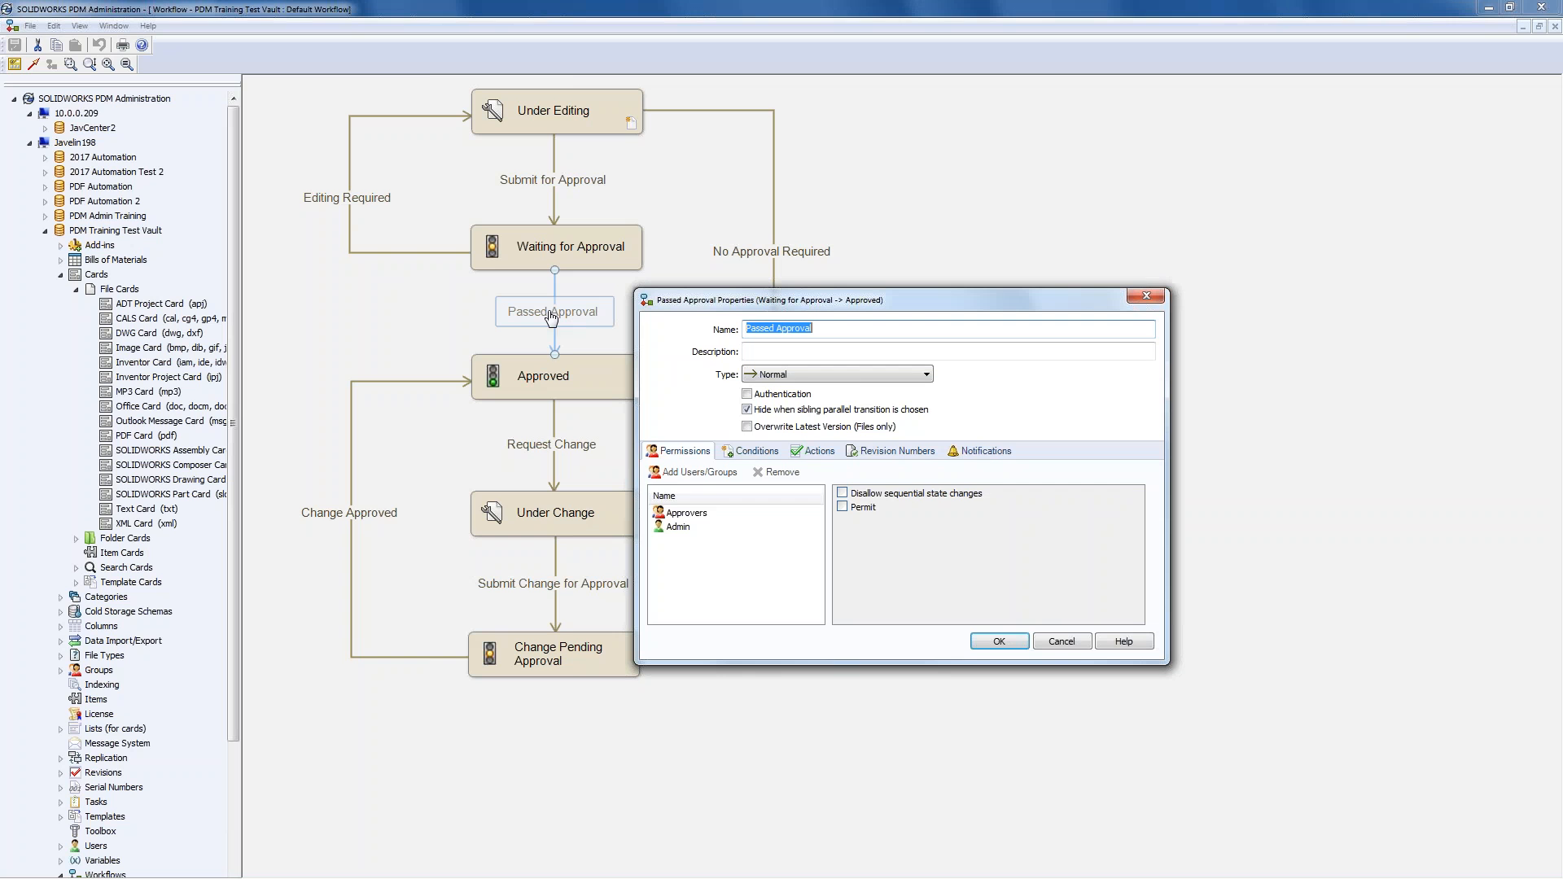
left_click(766, 456)
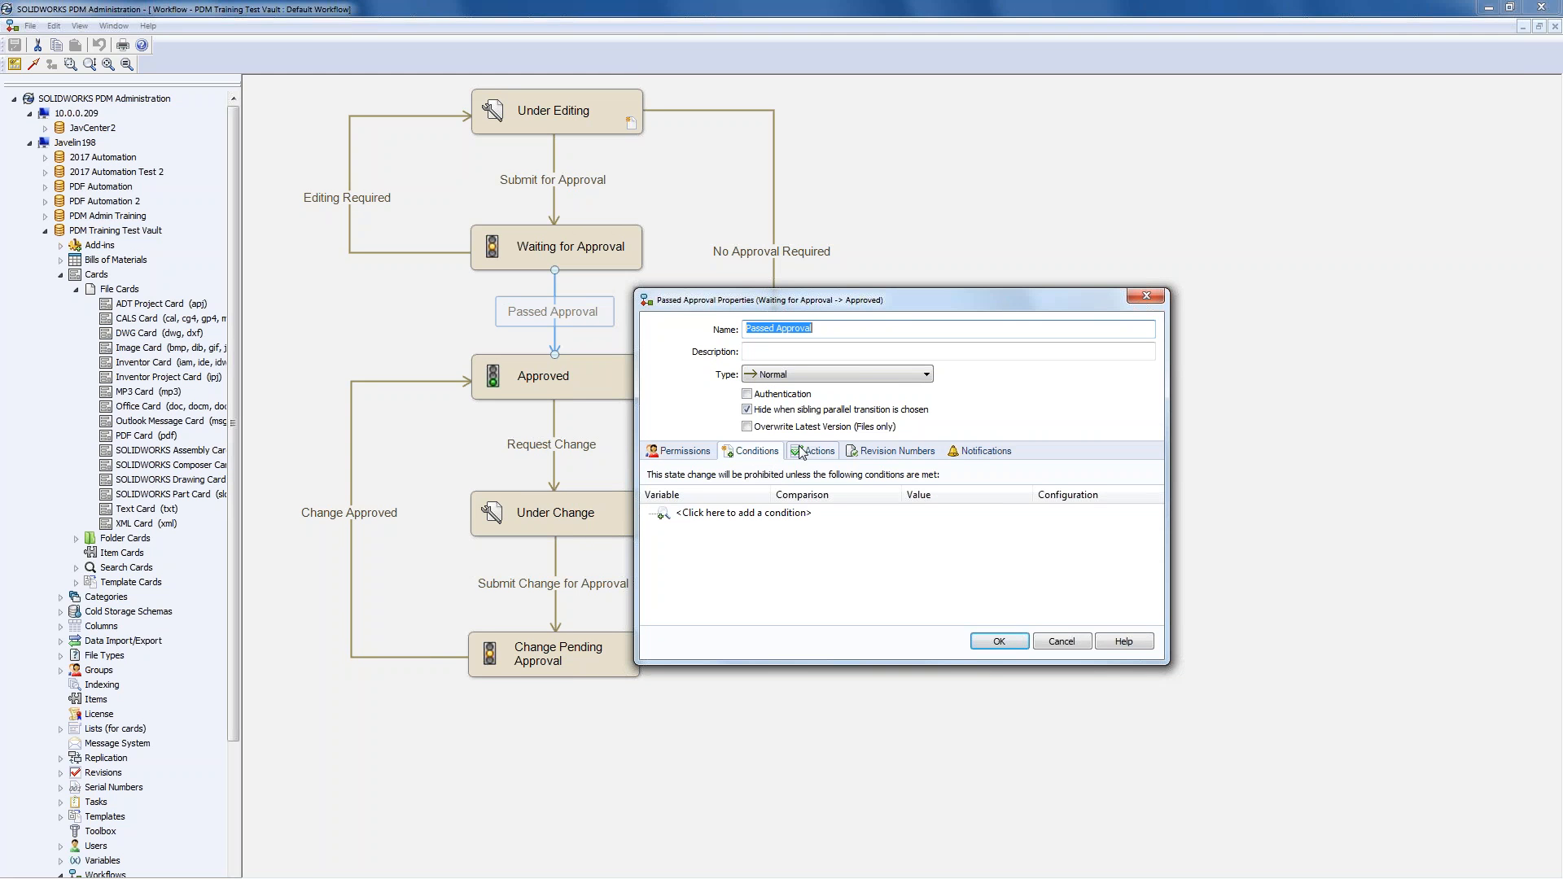
left_click(801, 453)
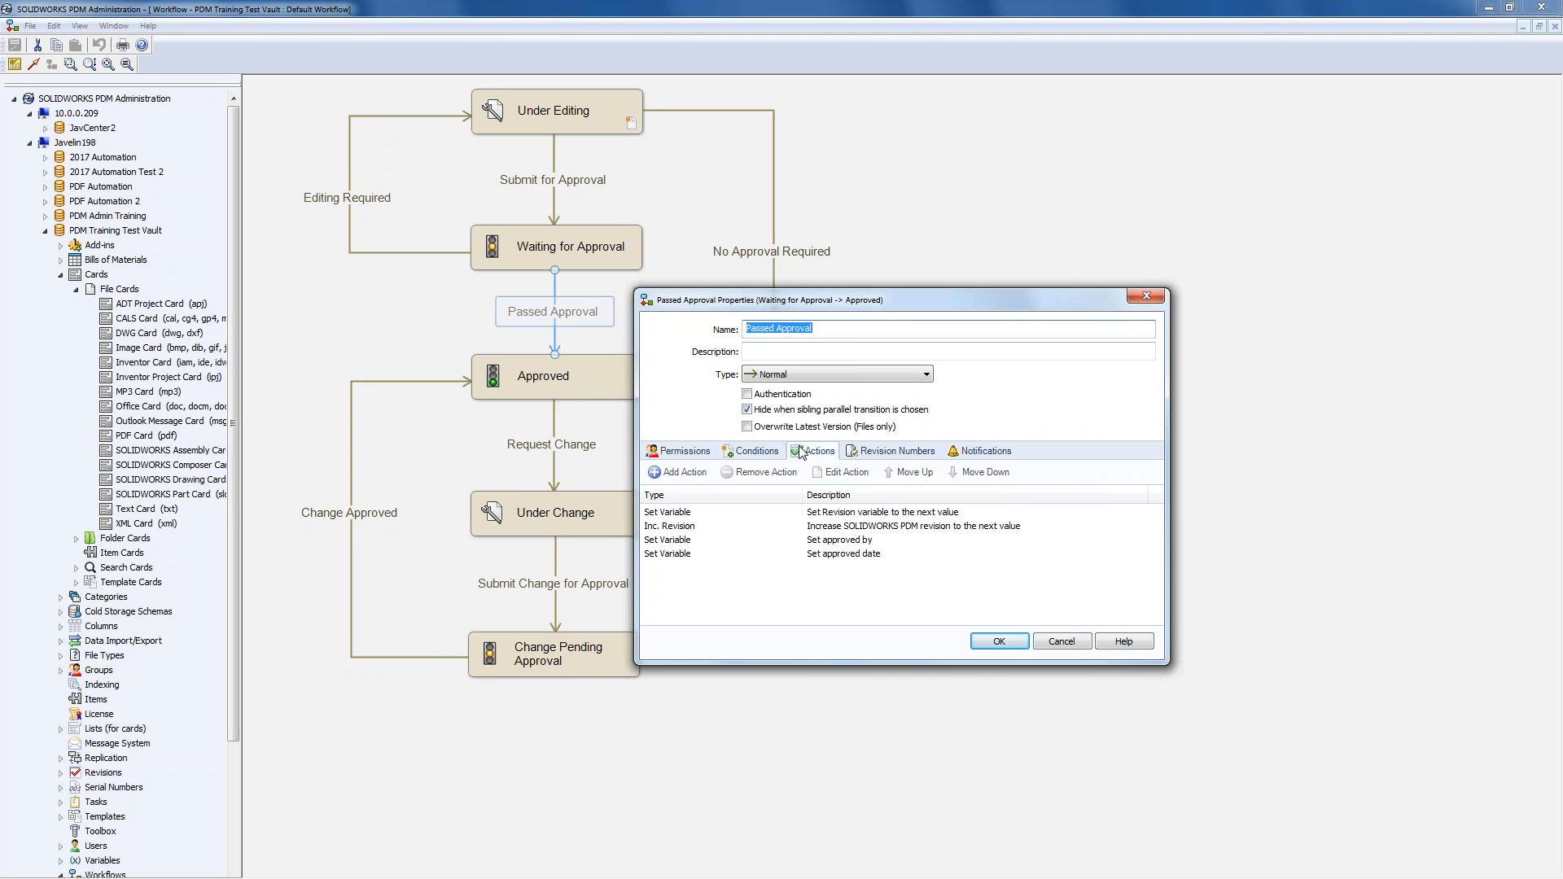
left_click(698, 527)
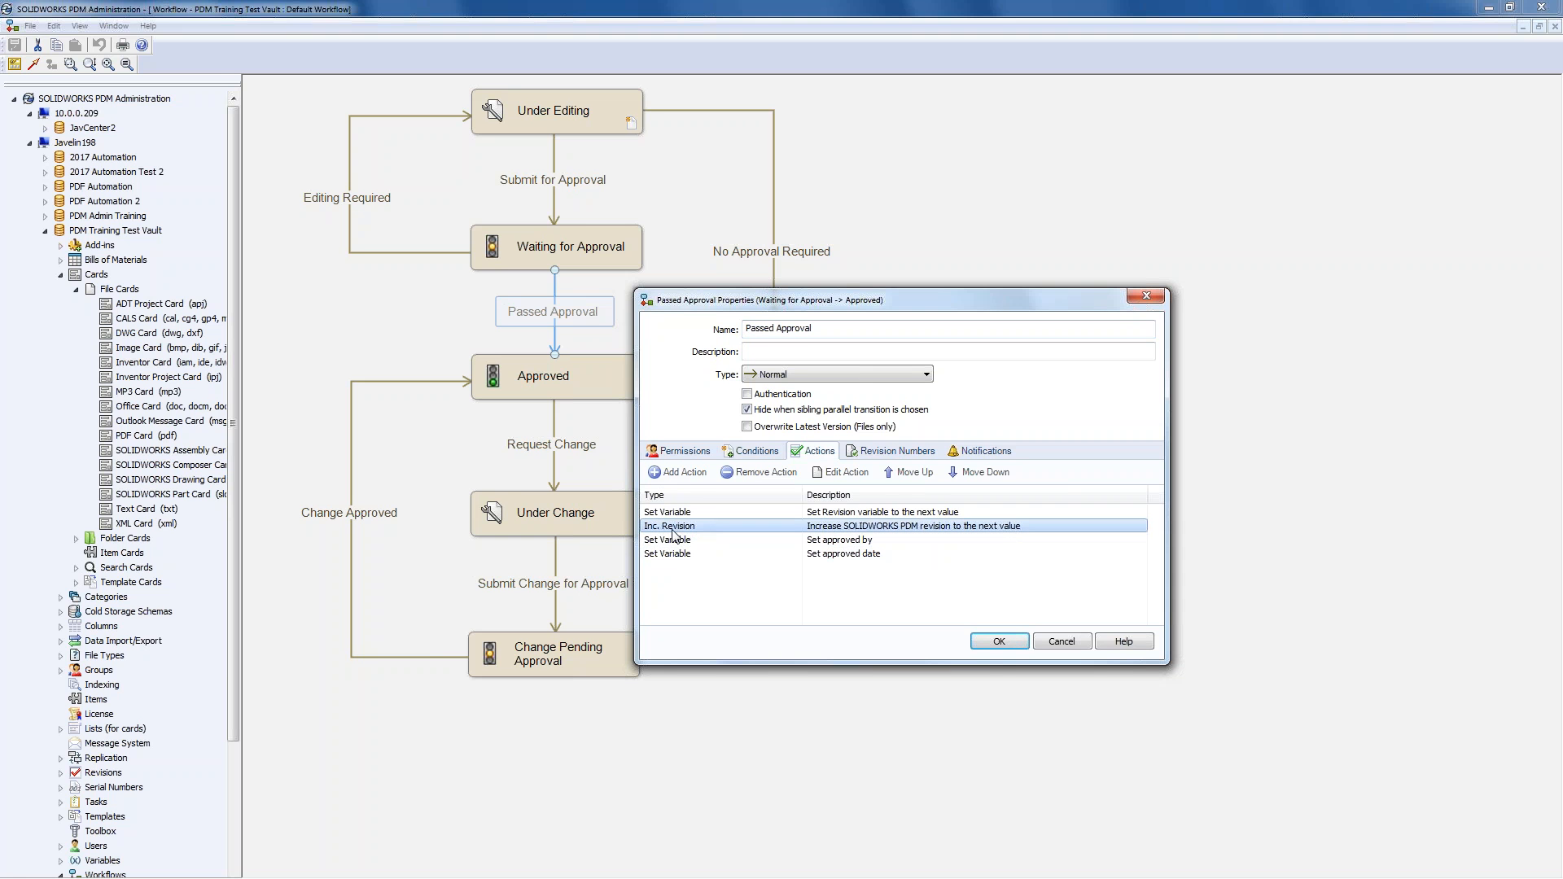
left_click(979, 473)
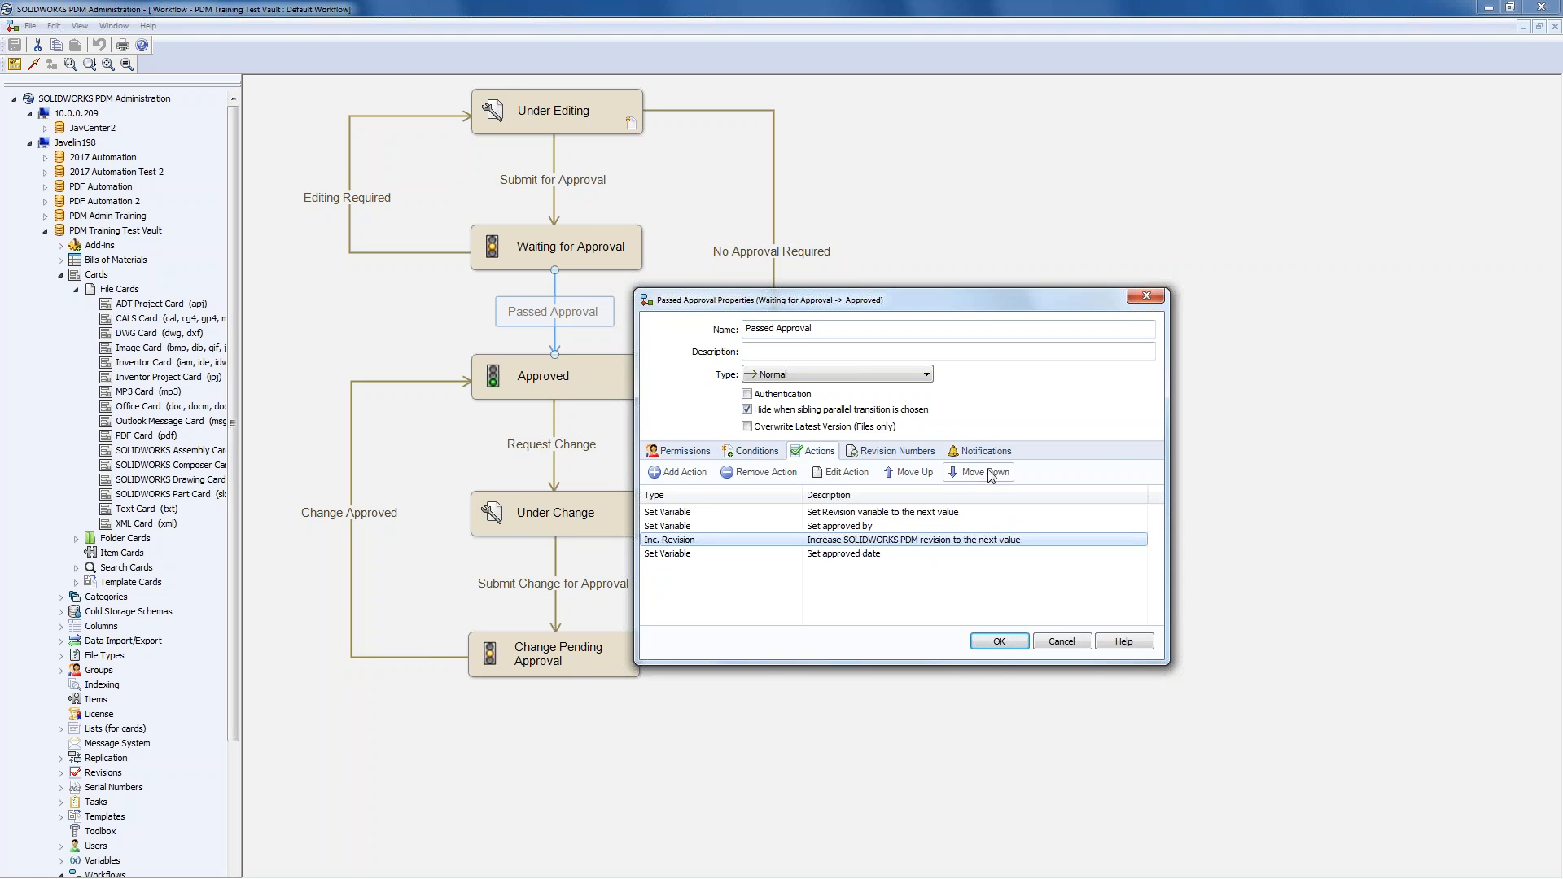
left_click(979, 473)
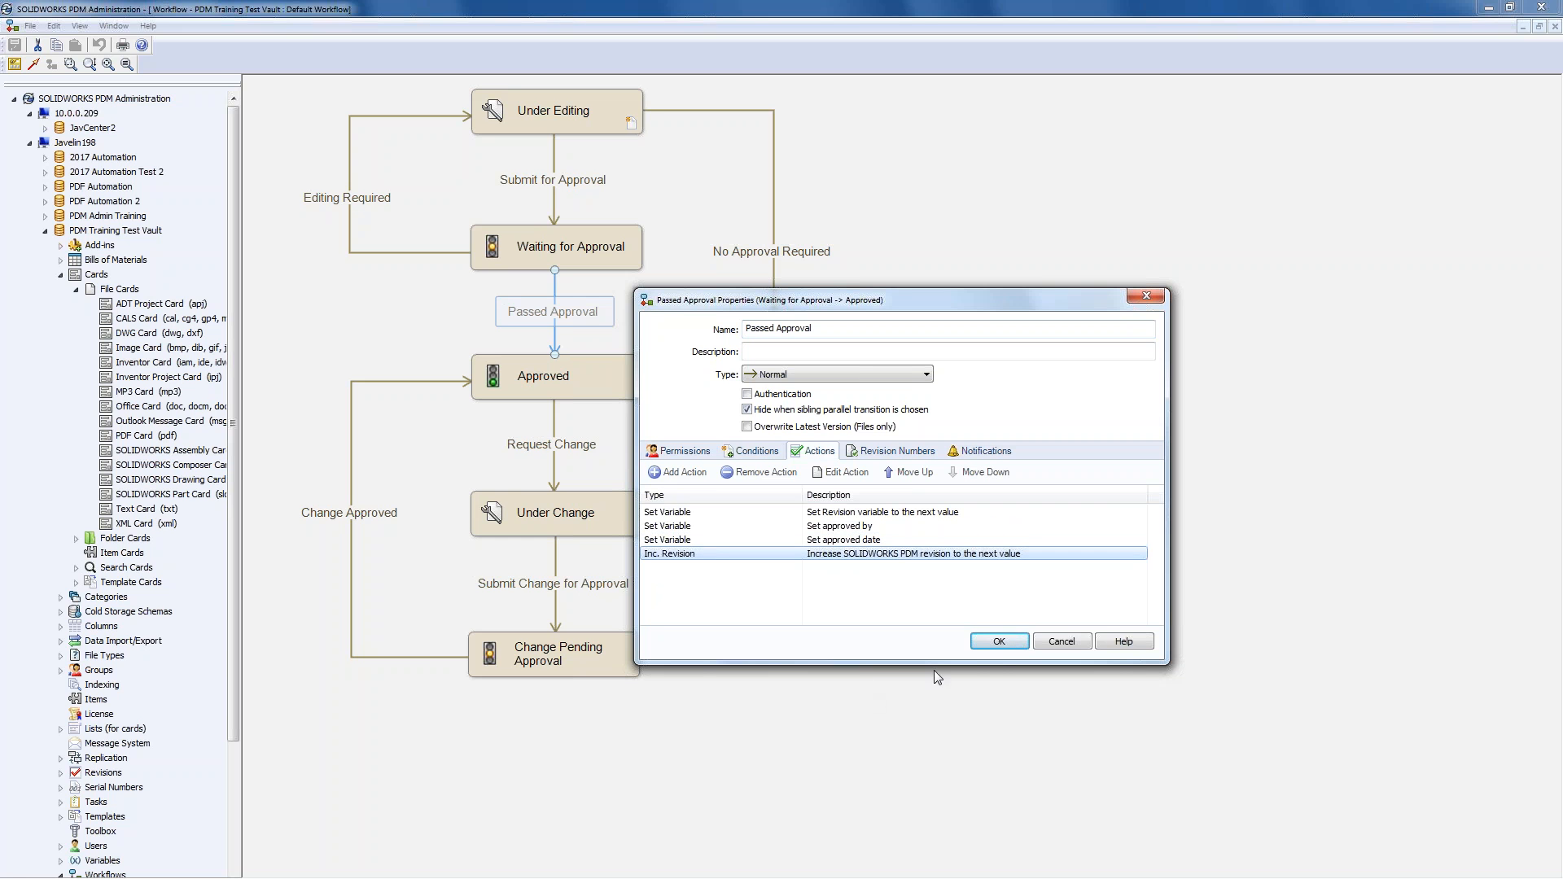
left_click(999, 641)
left_click(12, 49)
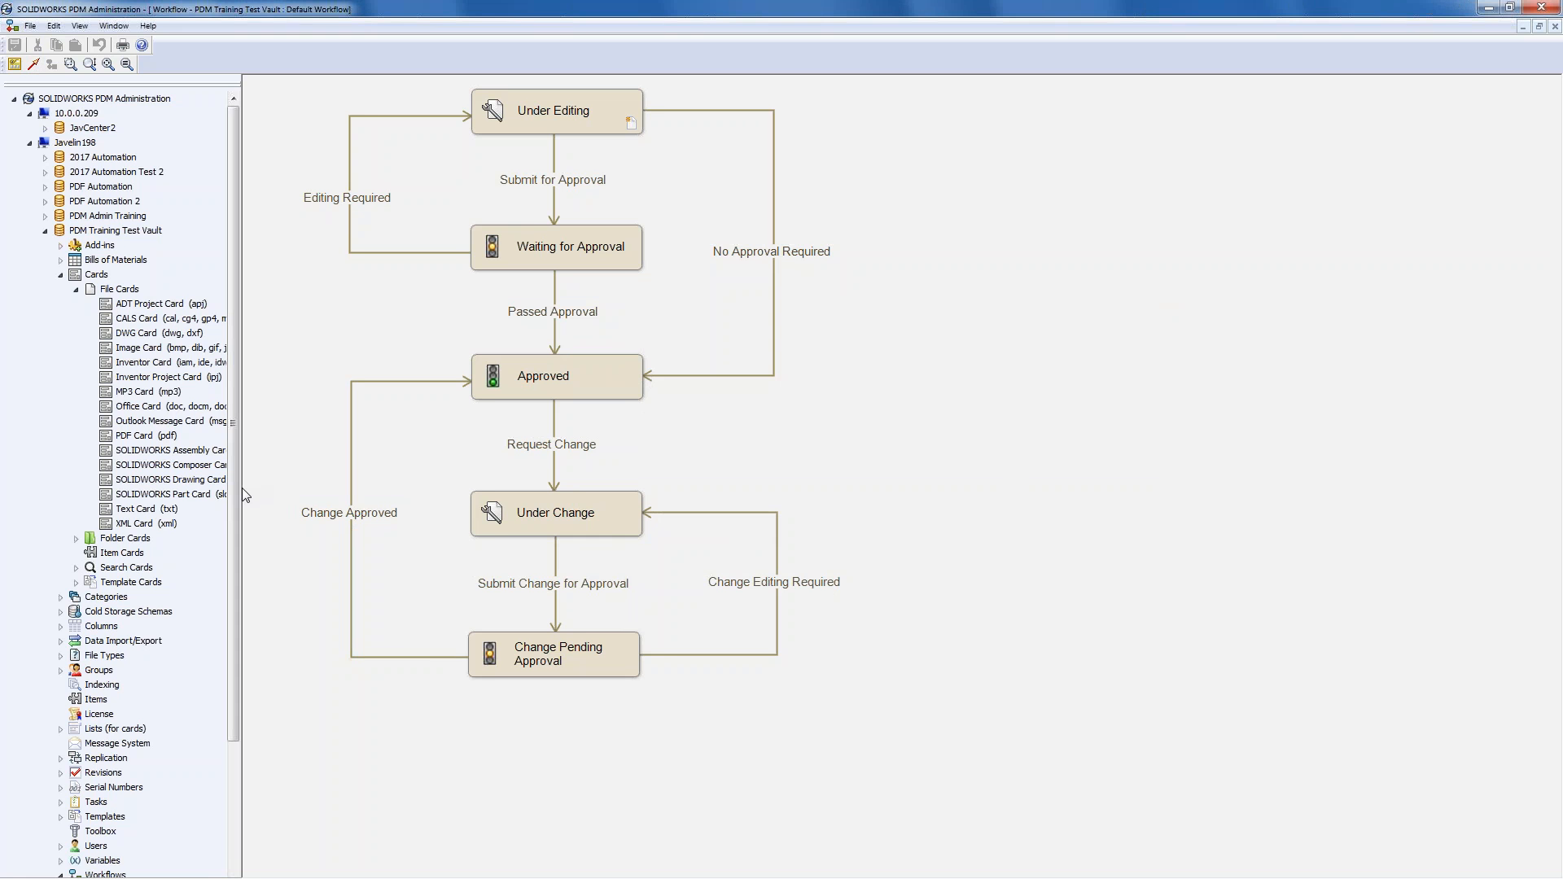
- Open the Convert task's properties from Tasks and show its Execution Method page
left_click_drag(243, 488, 255, 481)
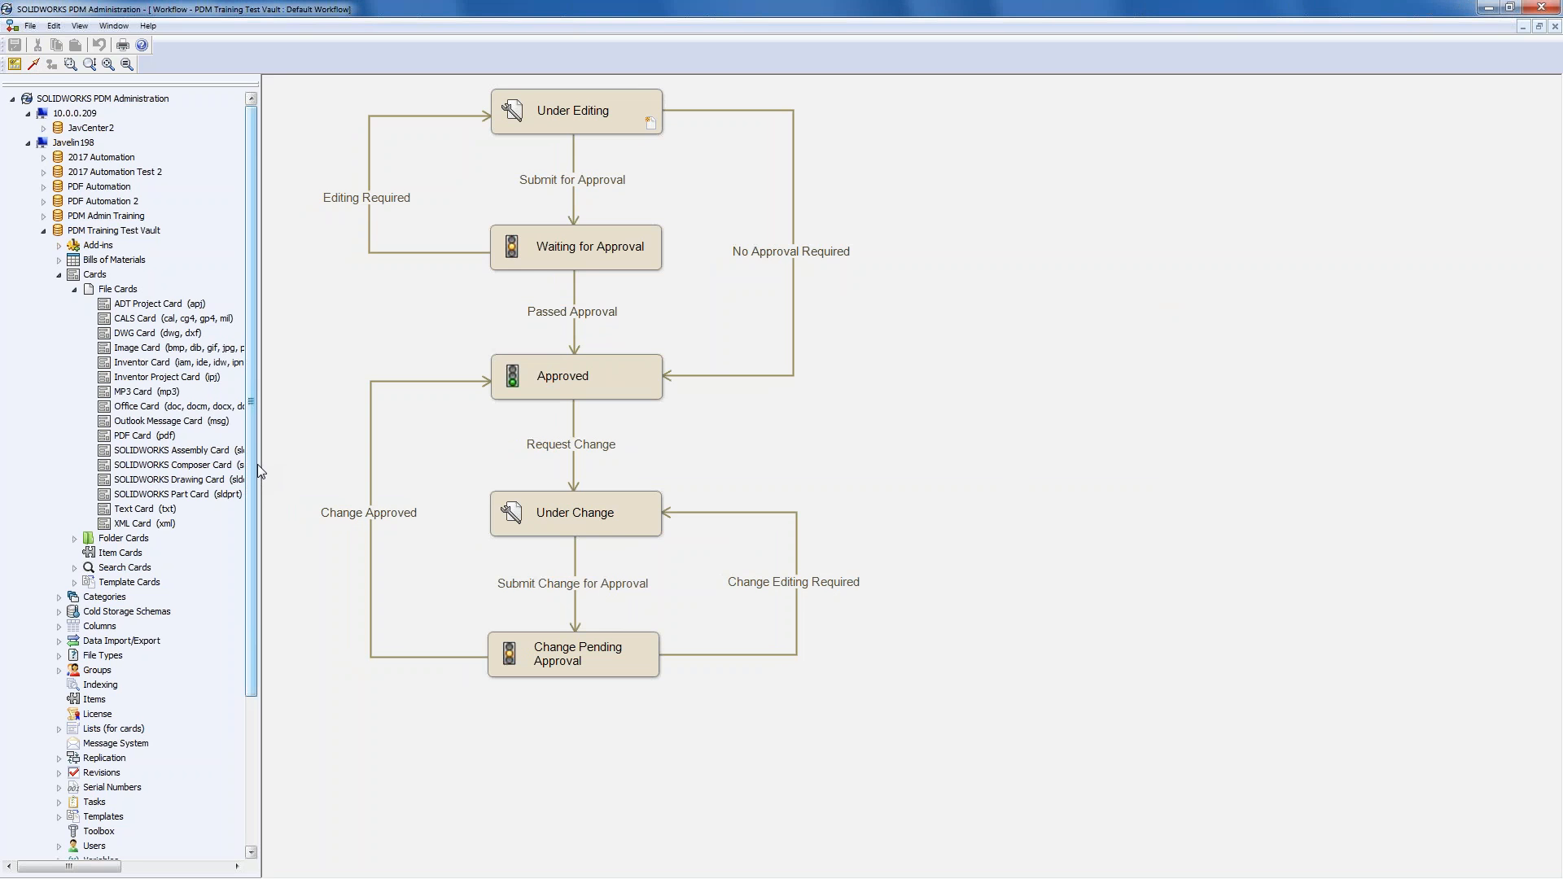
left_click_drag(255, 461, 237, 606)
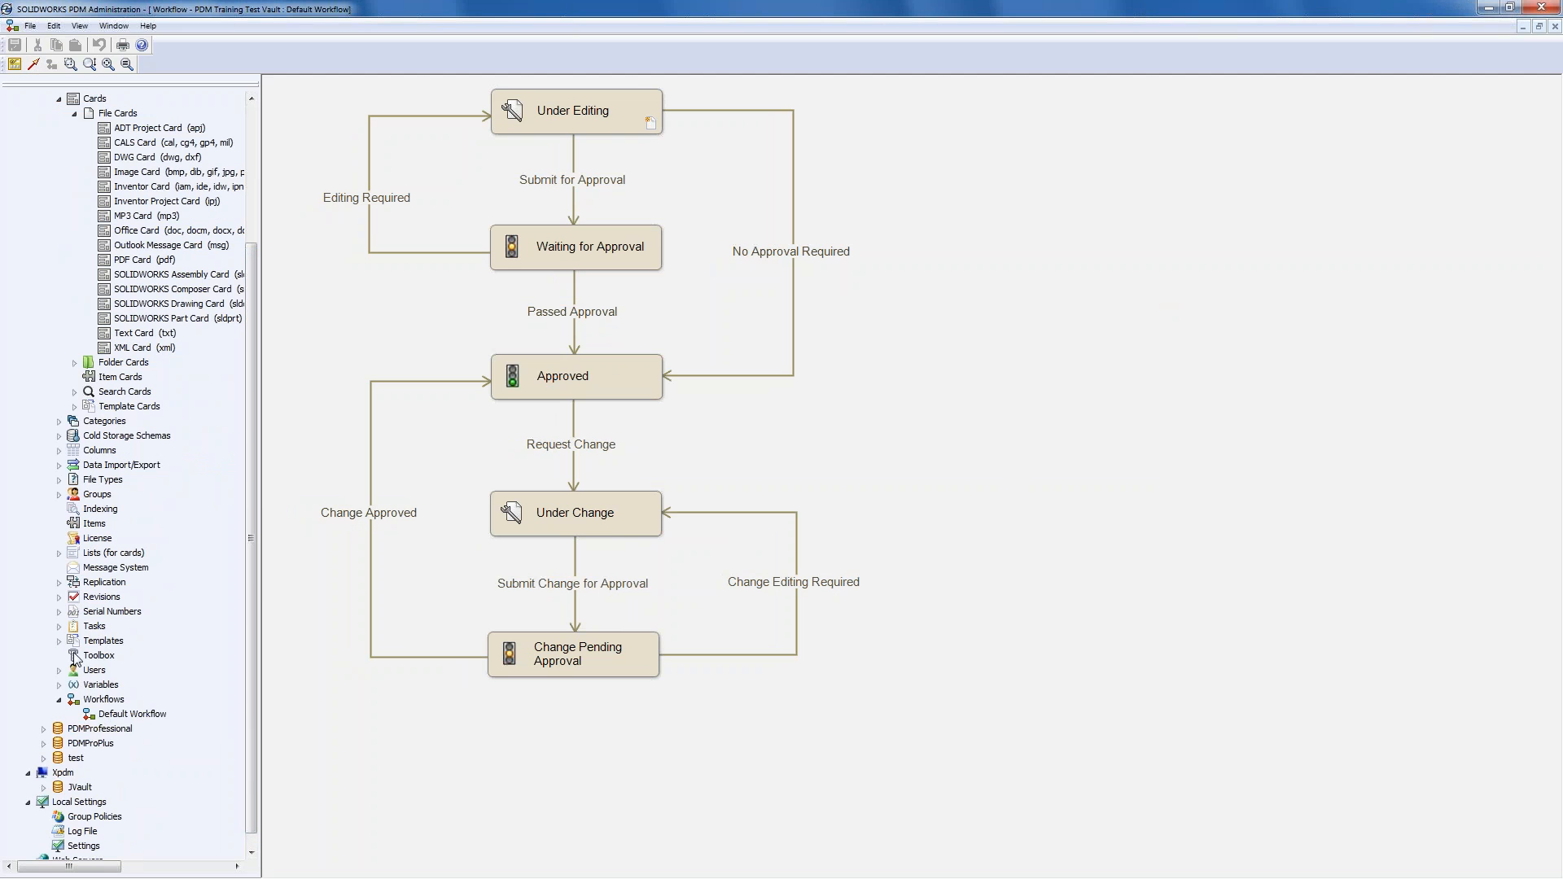
left_click(58, 626)
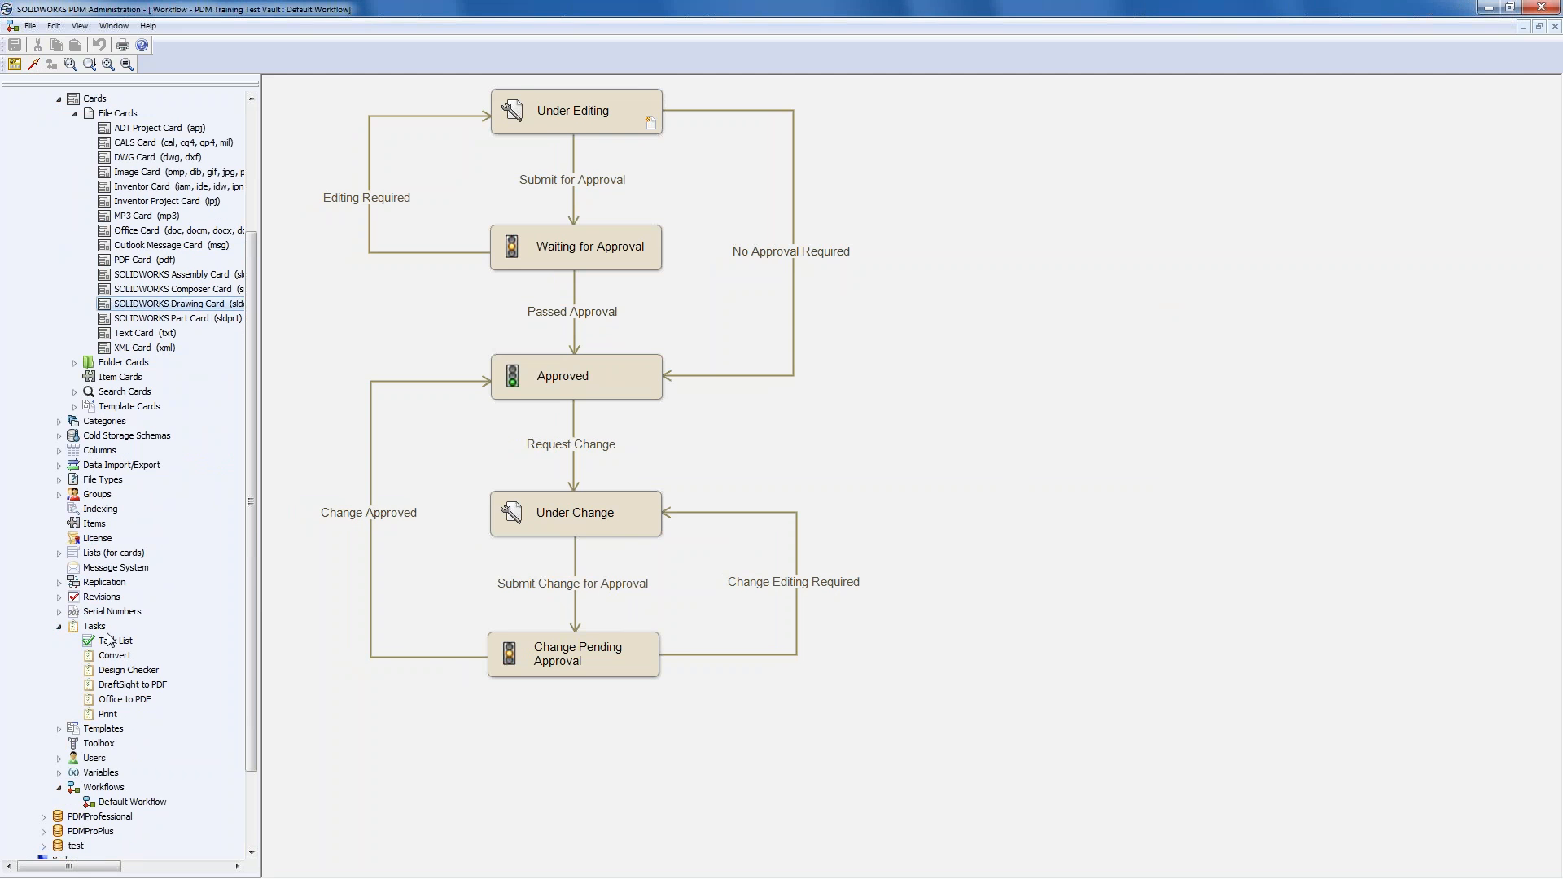
left_click(120, 657)
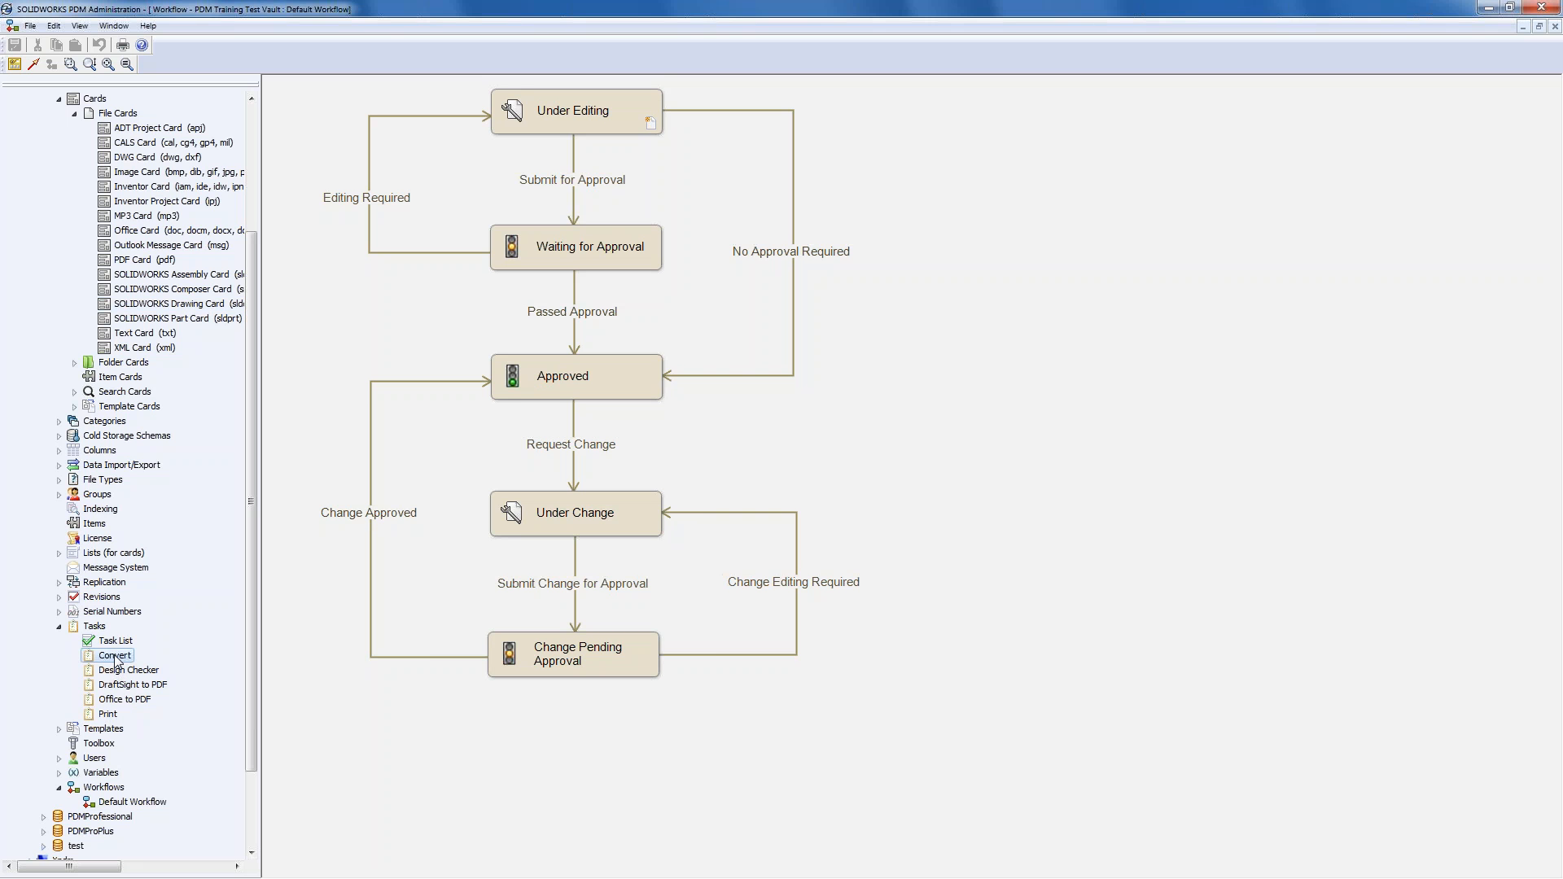
double_click(115, 656)
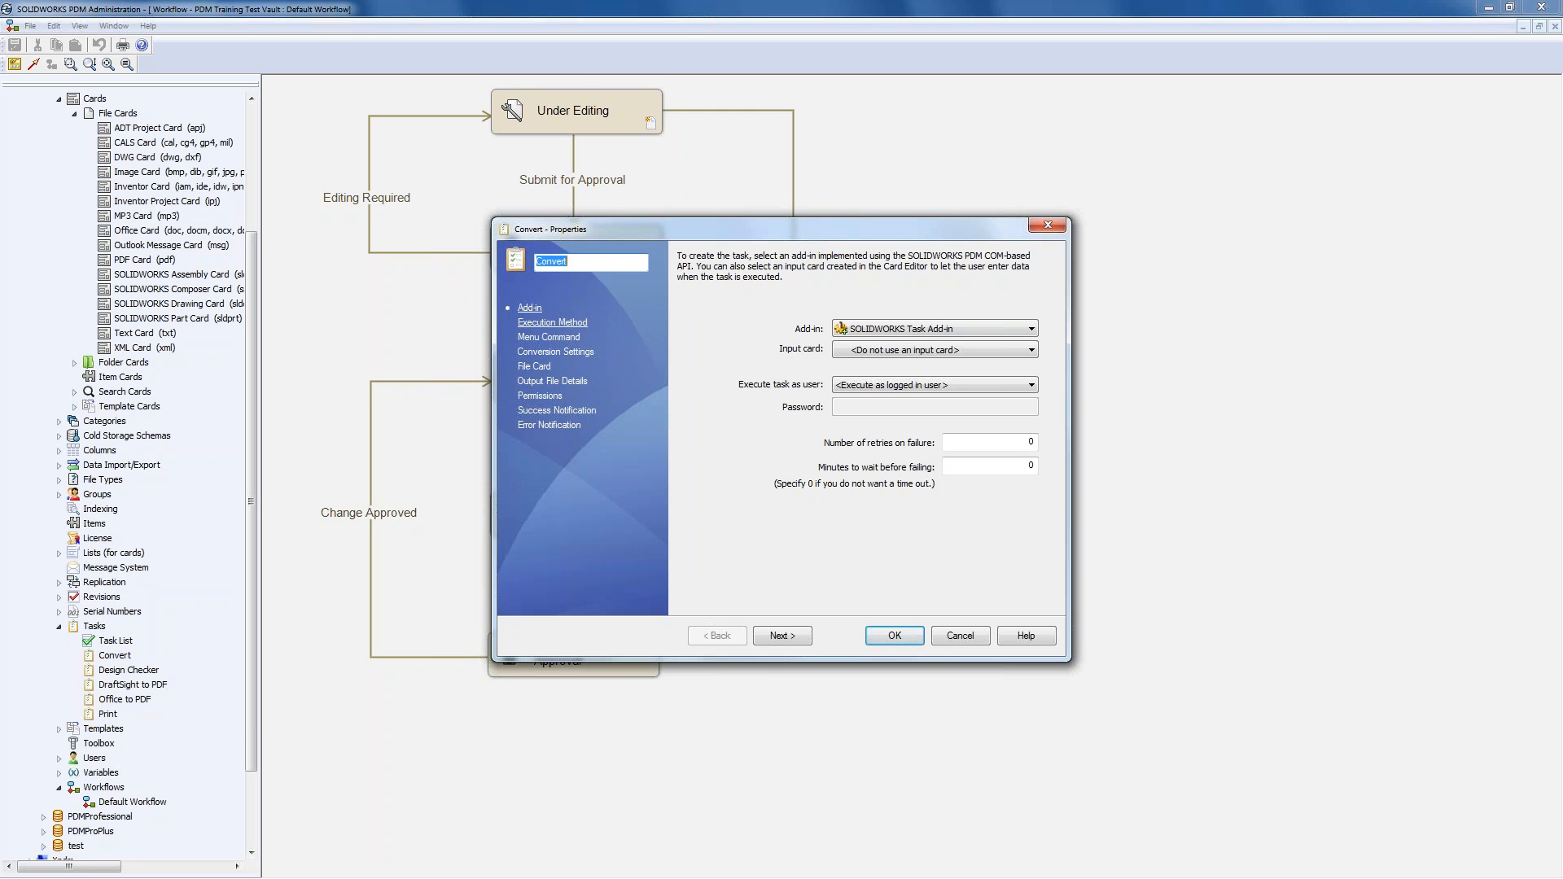
left_click(551, 322)
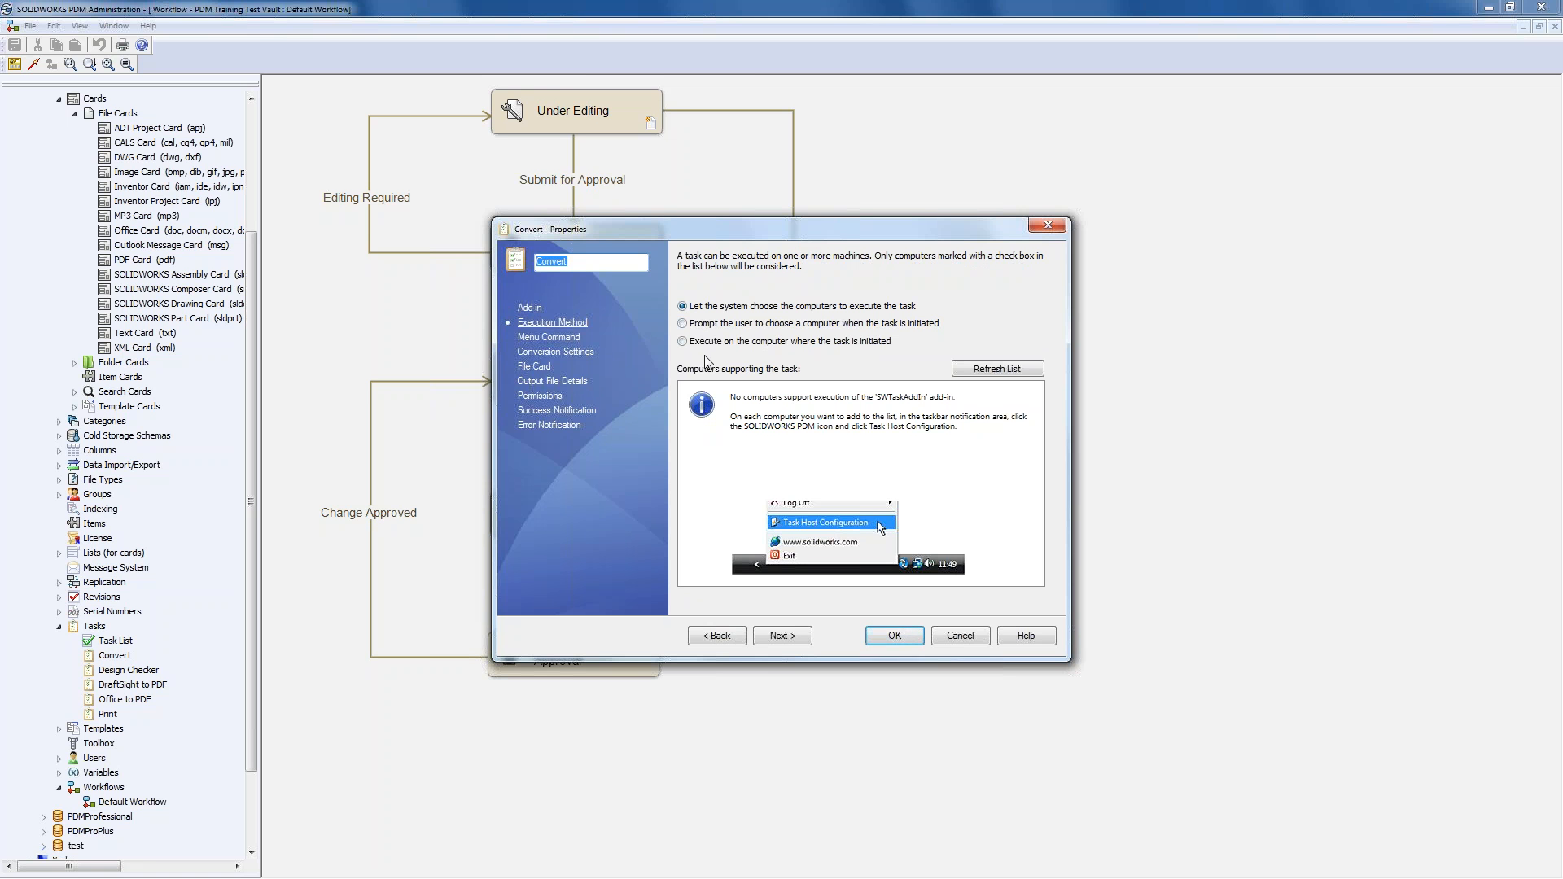
- Set the Convert task to execute on the computer where it is initiated
left_click(682, 324)
left_click(682, 341)
left_click(987, 371)
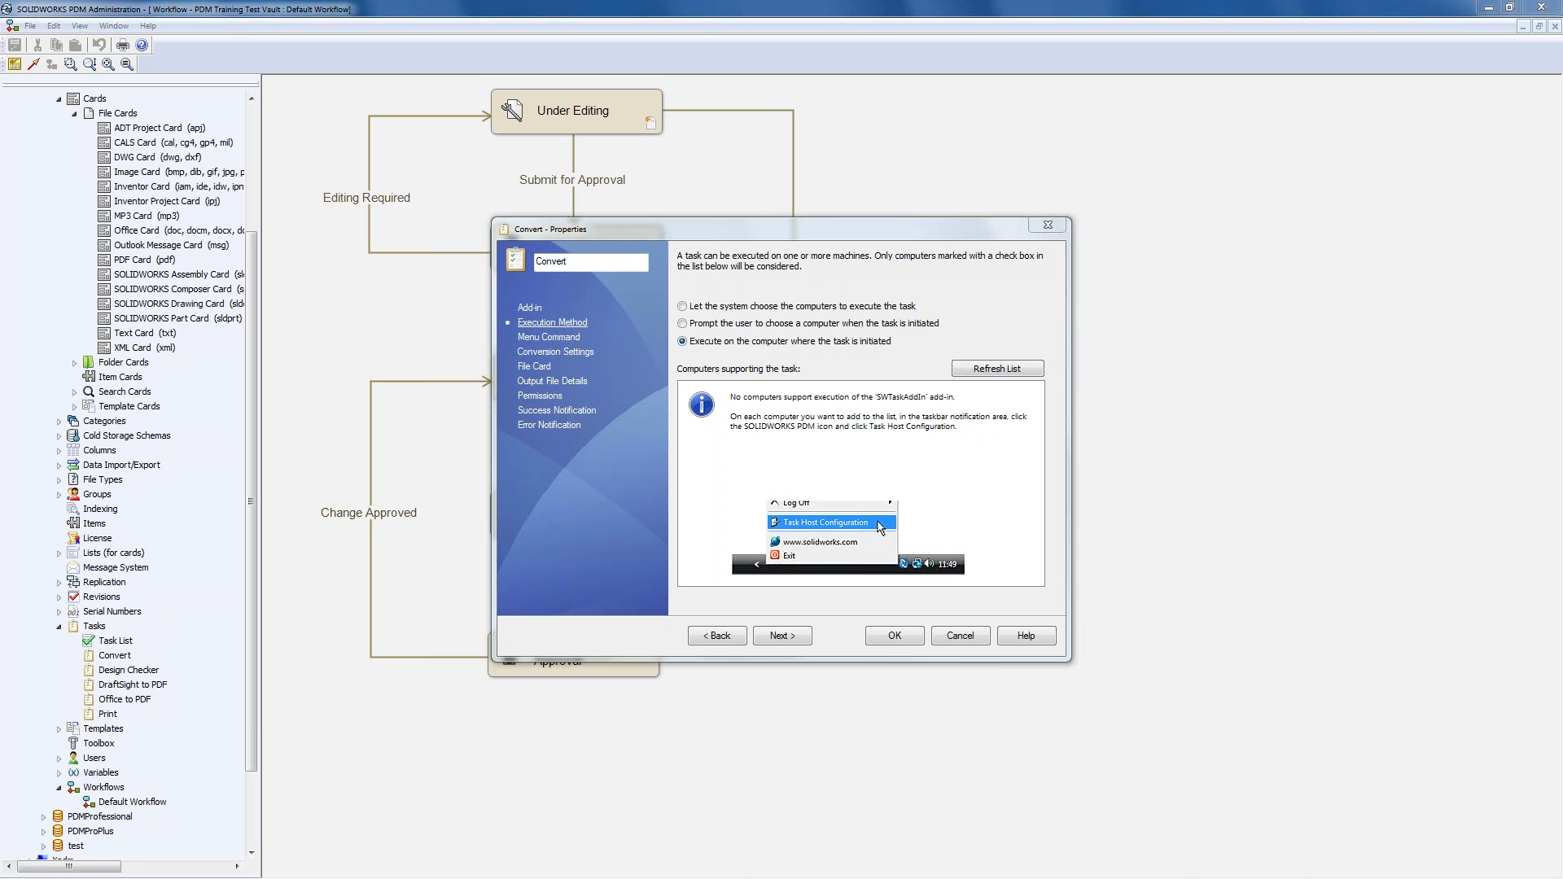
- Permit both task add-ins in the Task Host Configuration
left_click_drag(1053, 544, 882, 293)
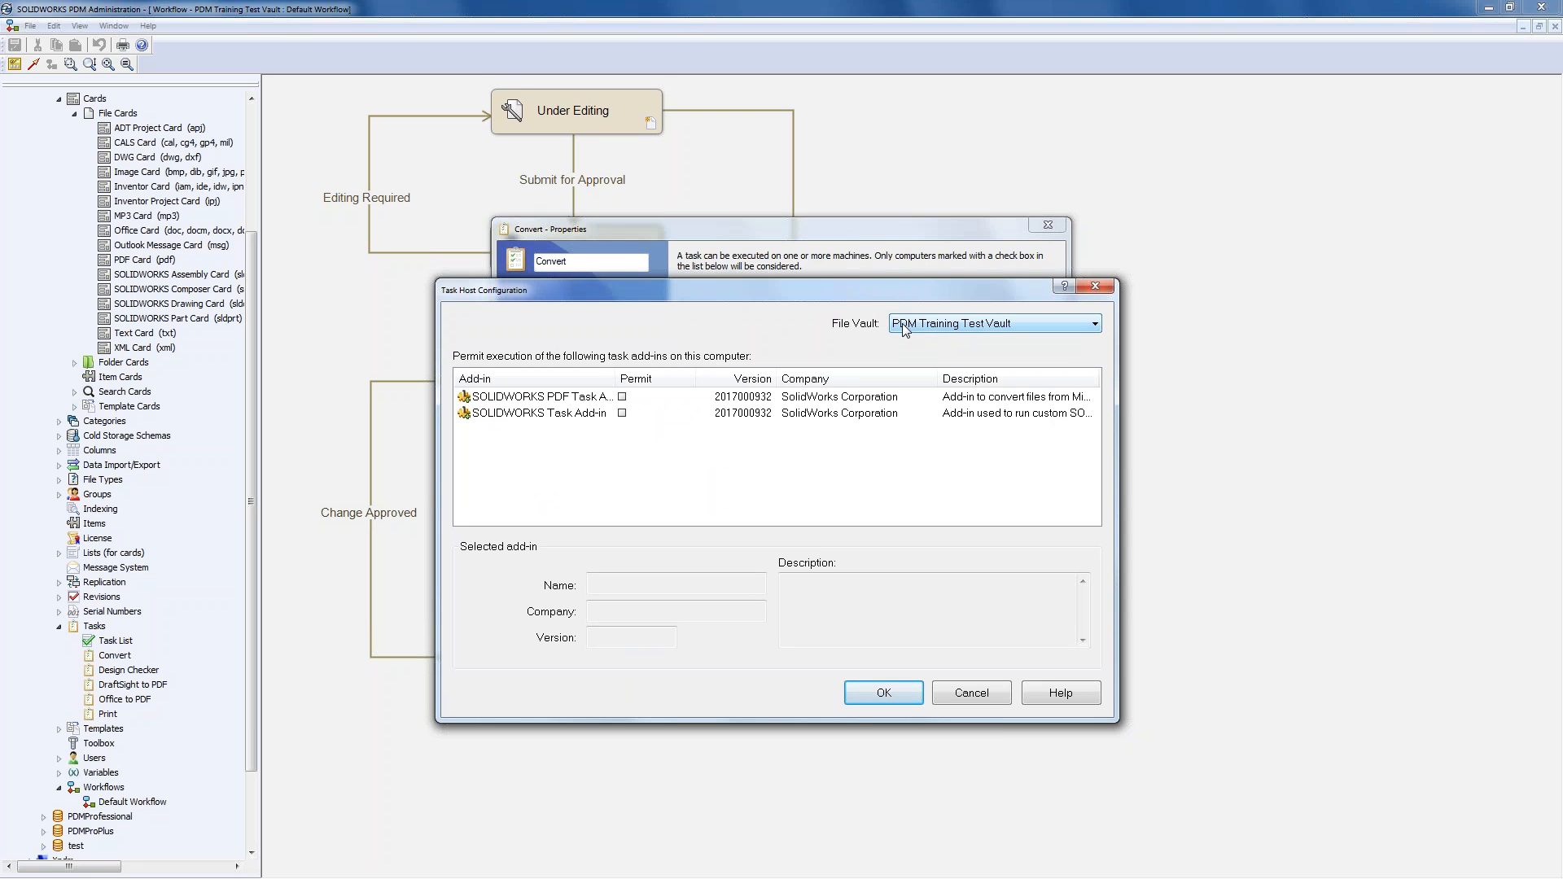
left_click(622, 396)
left_click(622, 413)
left_click_drag(616, 384, 678, 384)
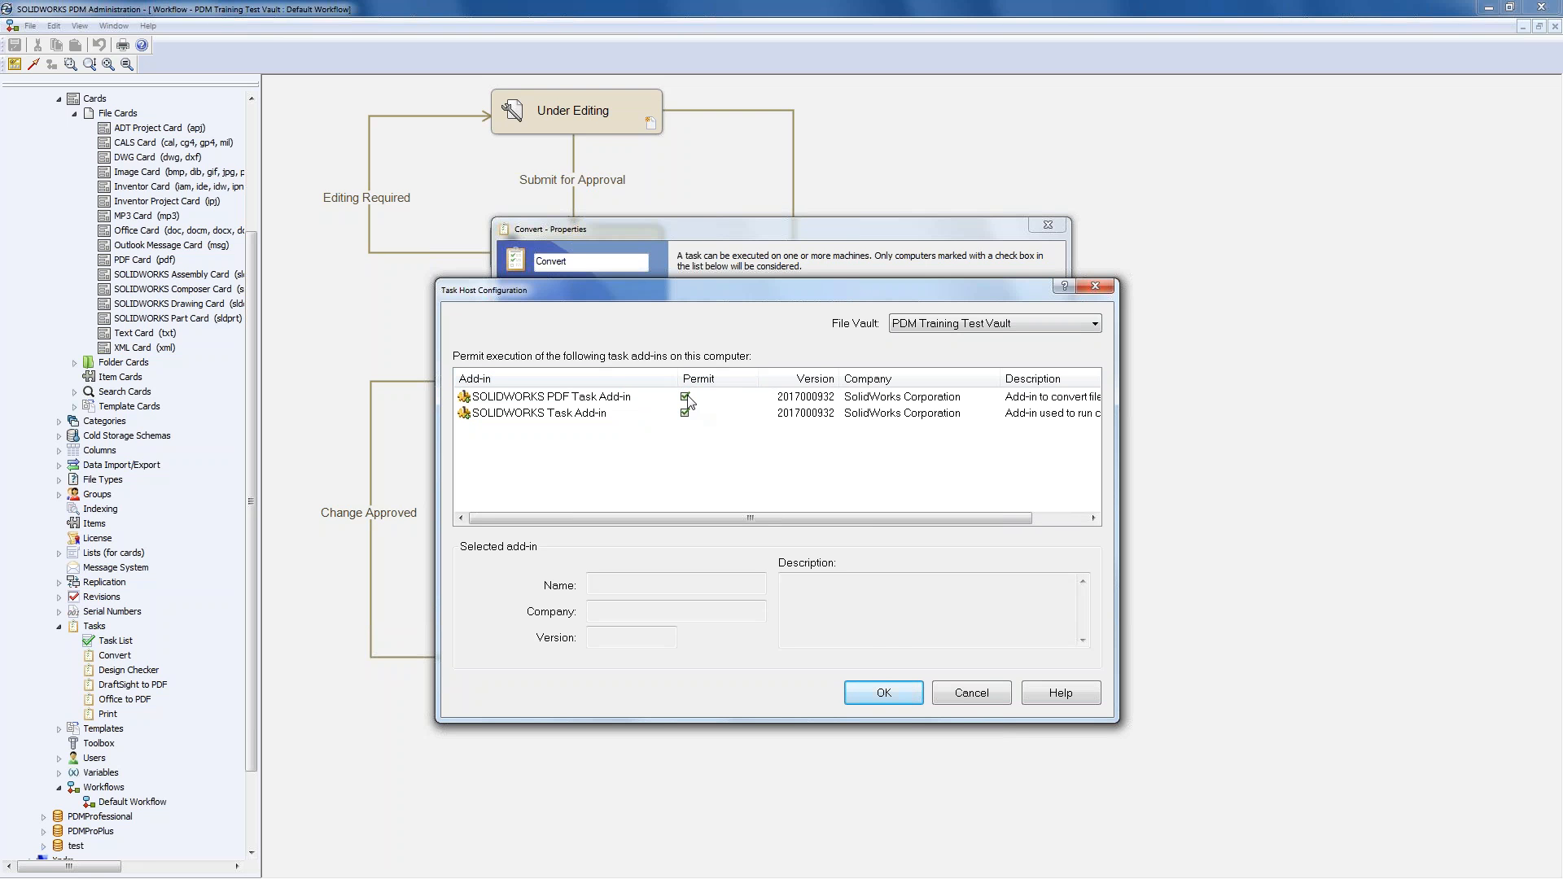
left_click(881, 698)
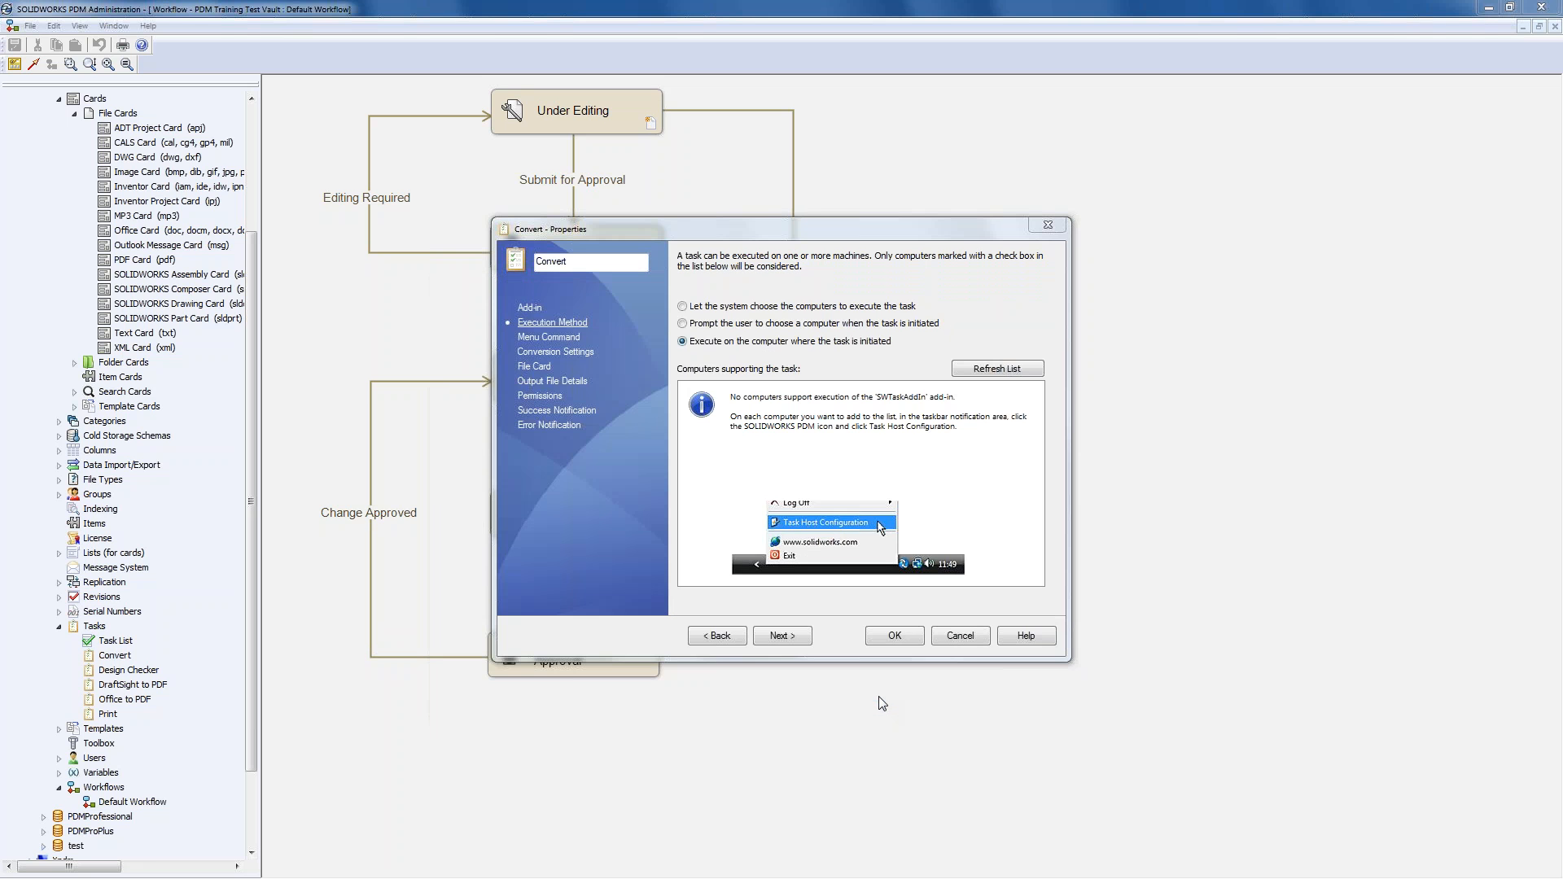
- Refresh the supporting computers list and enable JAVELIN198 for the task
left_click(998, 370)
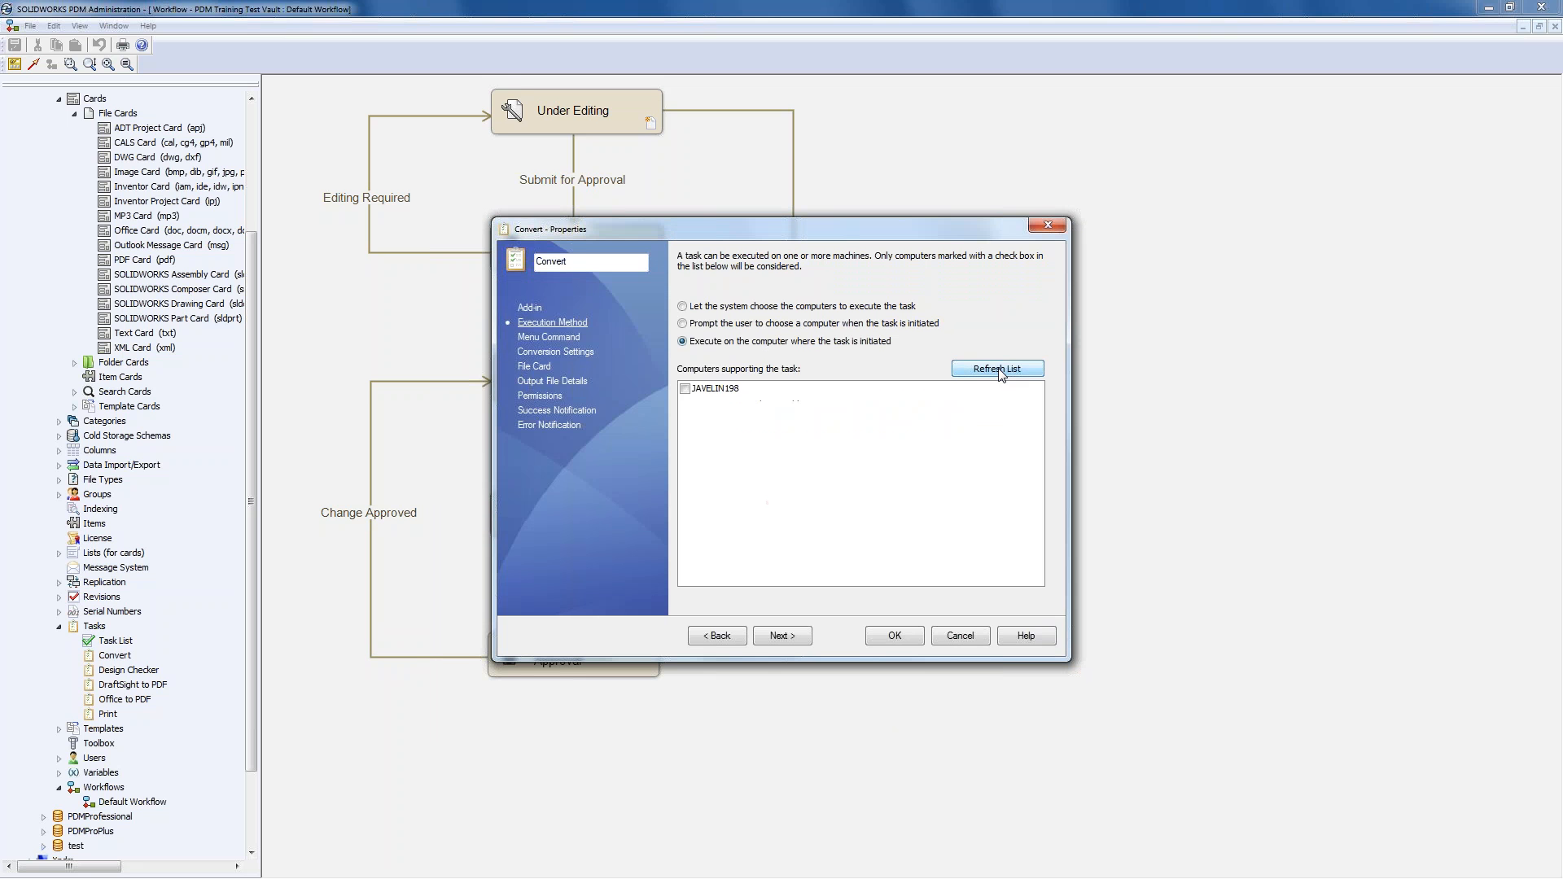
left_click(685, 389)
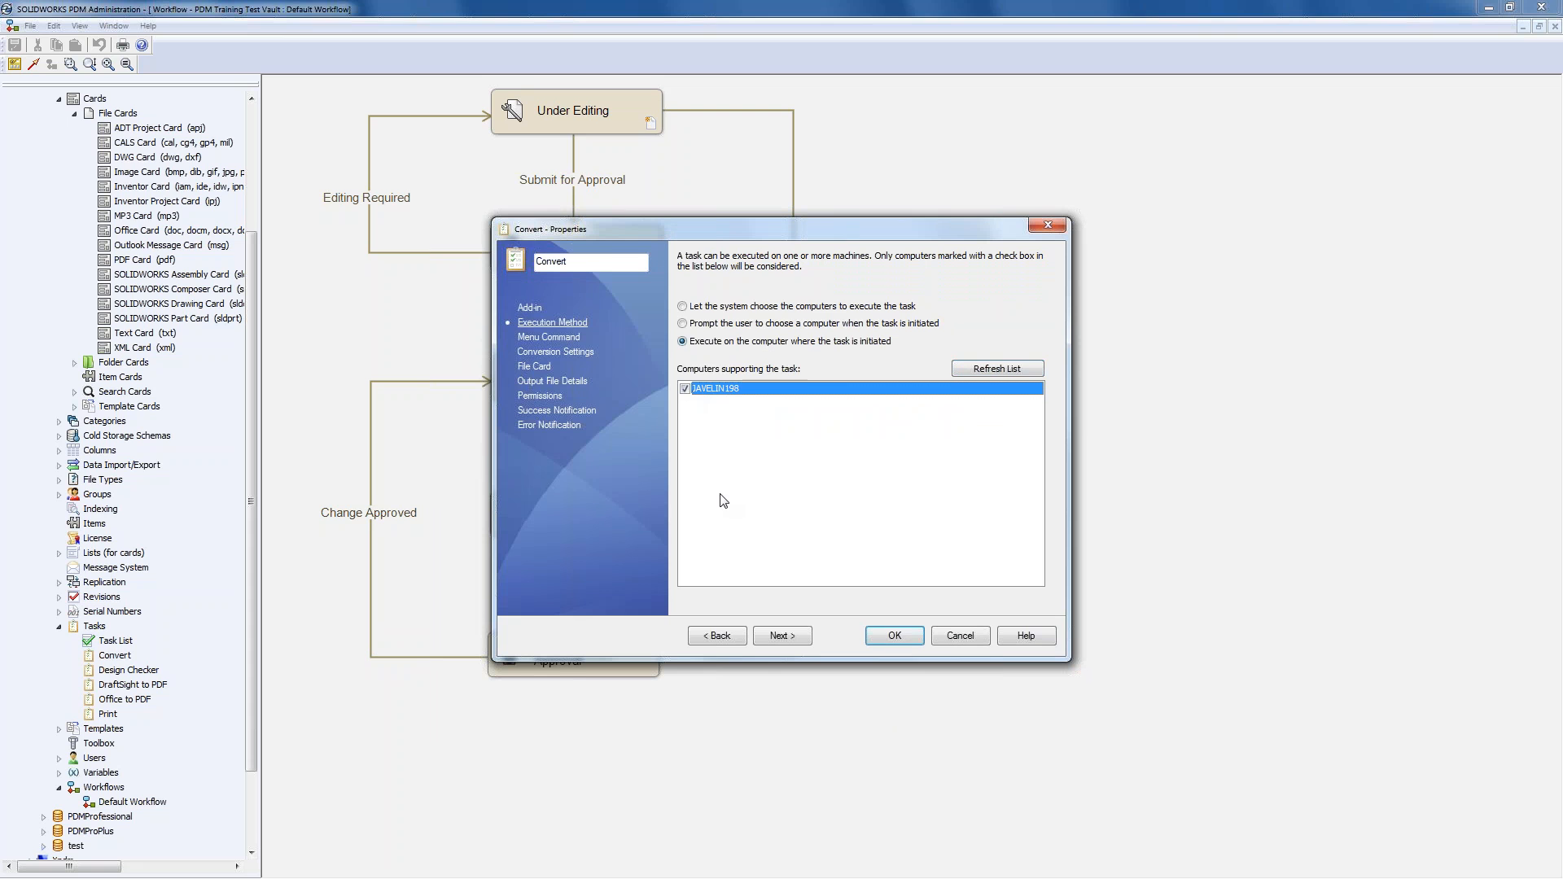
left_click(546, 339)
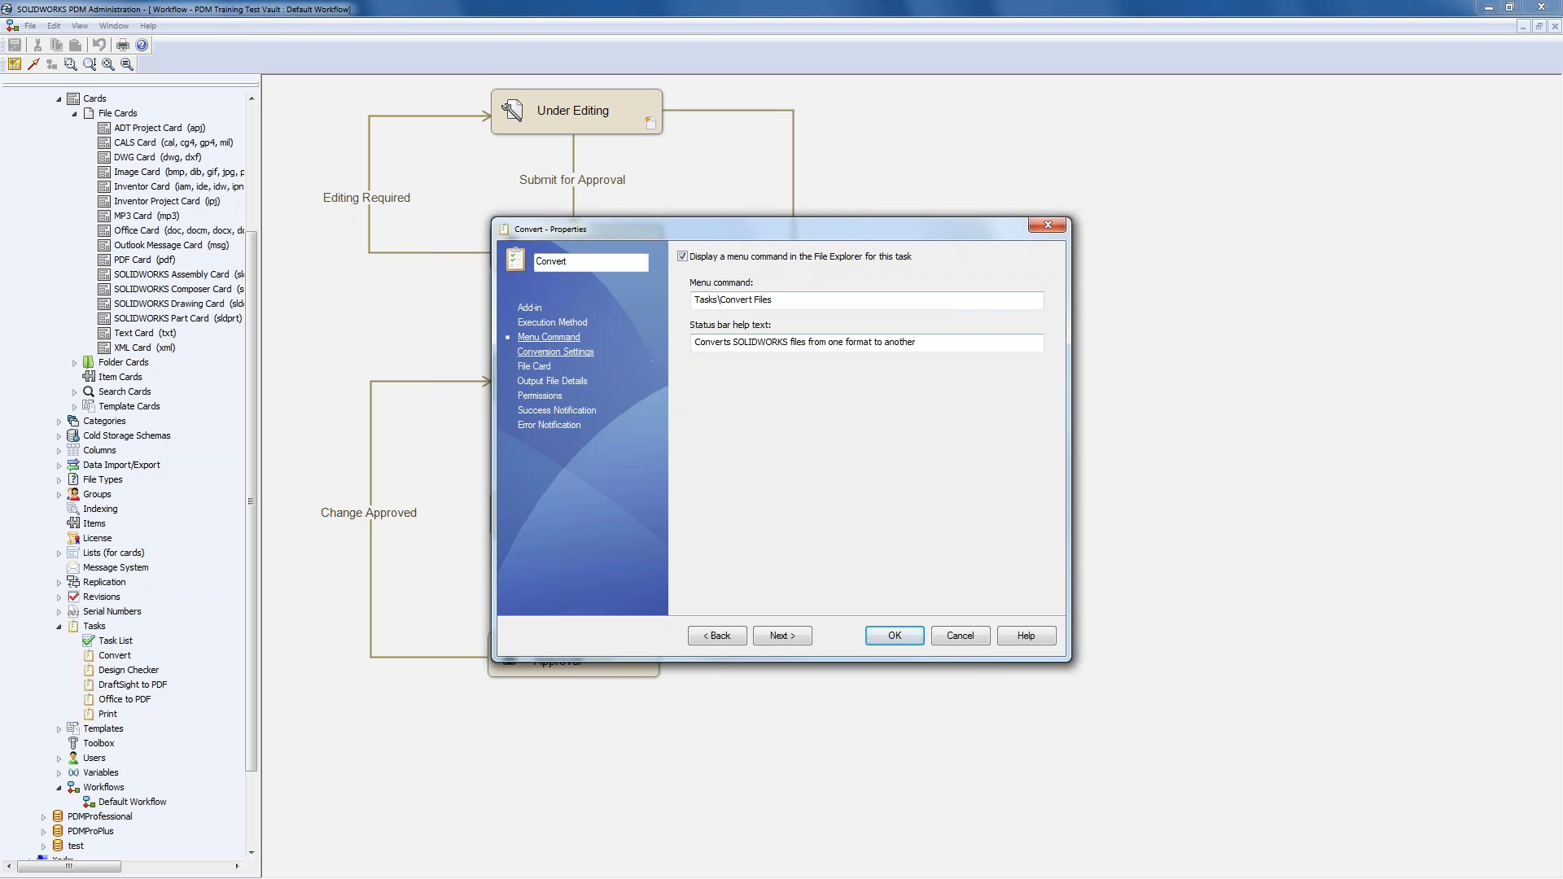
- Choose Adobe PDF output and stop users changing source file references
left_click(562, 353)
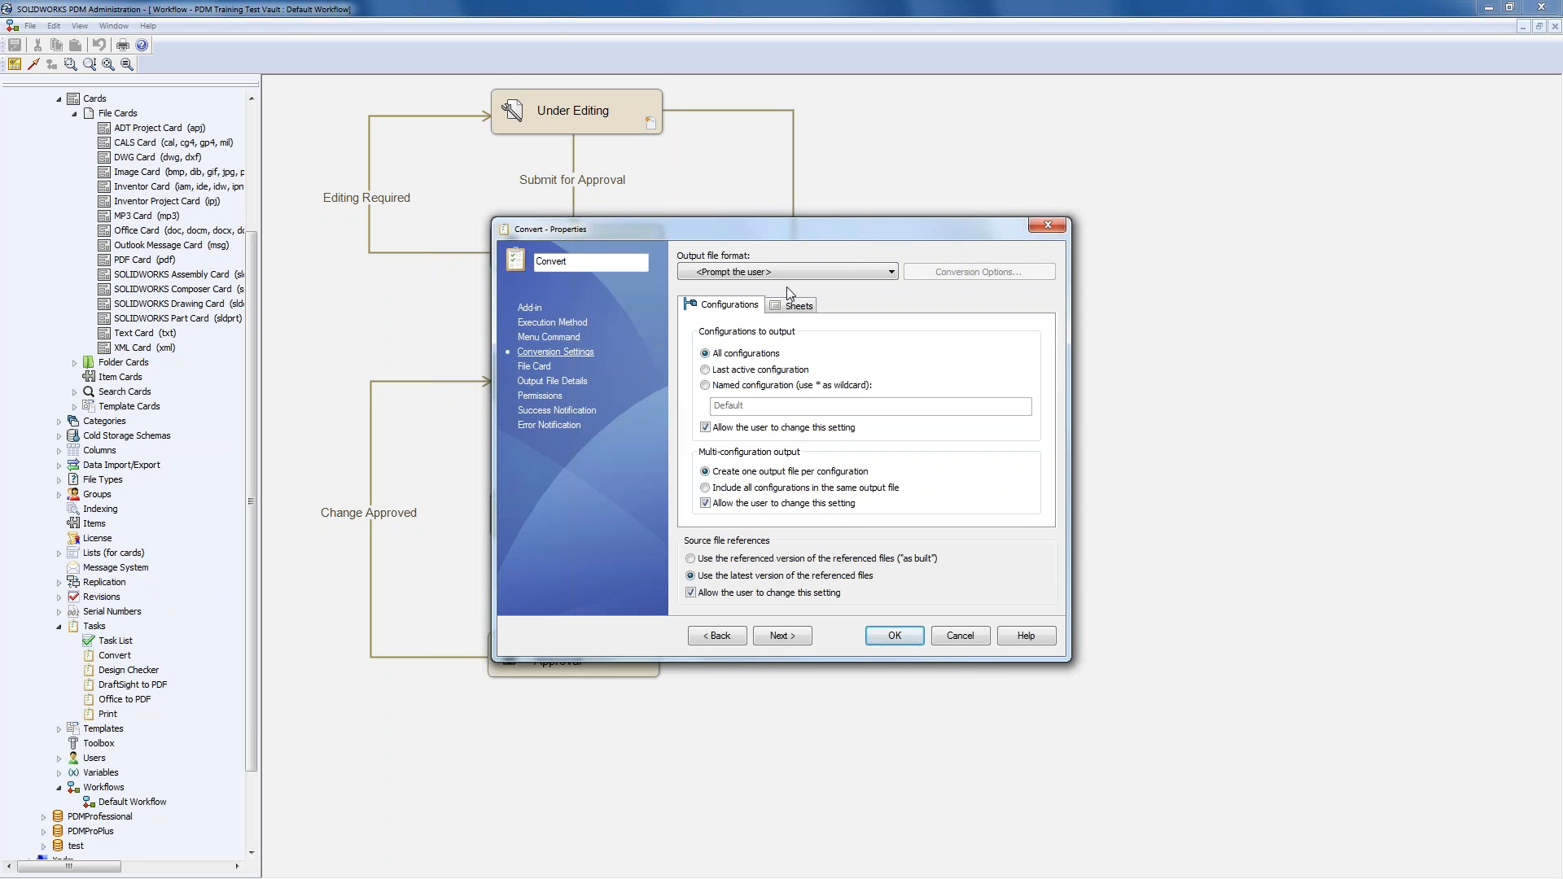
left_click(817, 272)
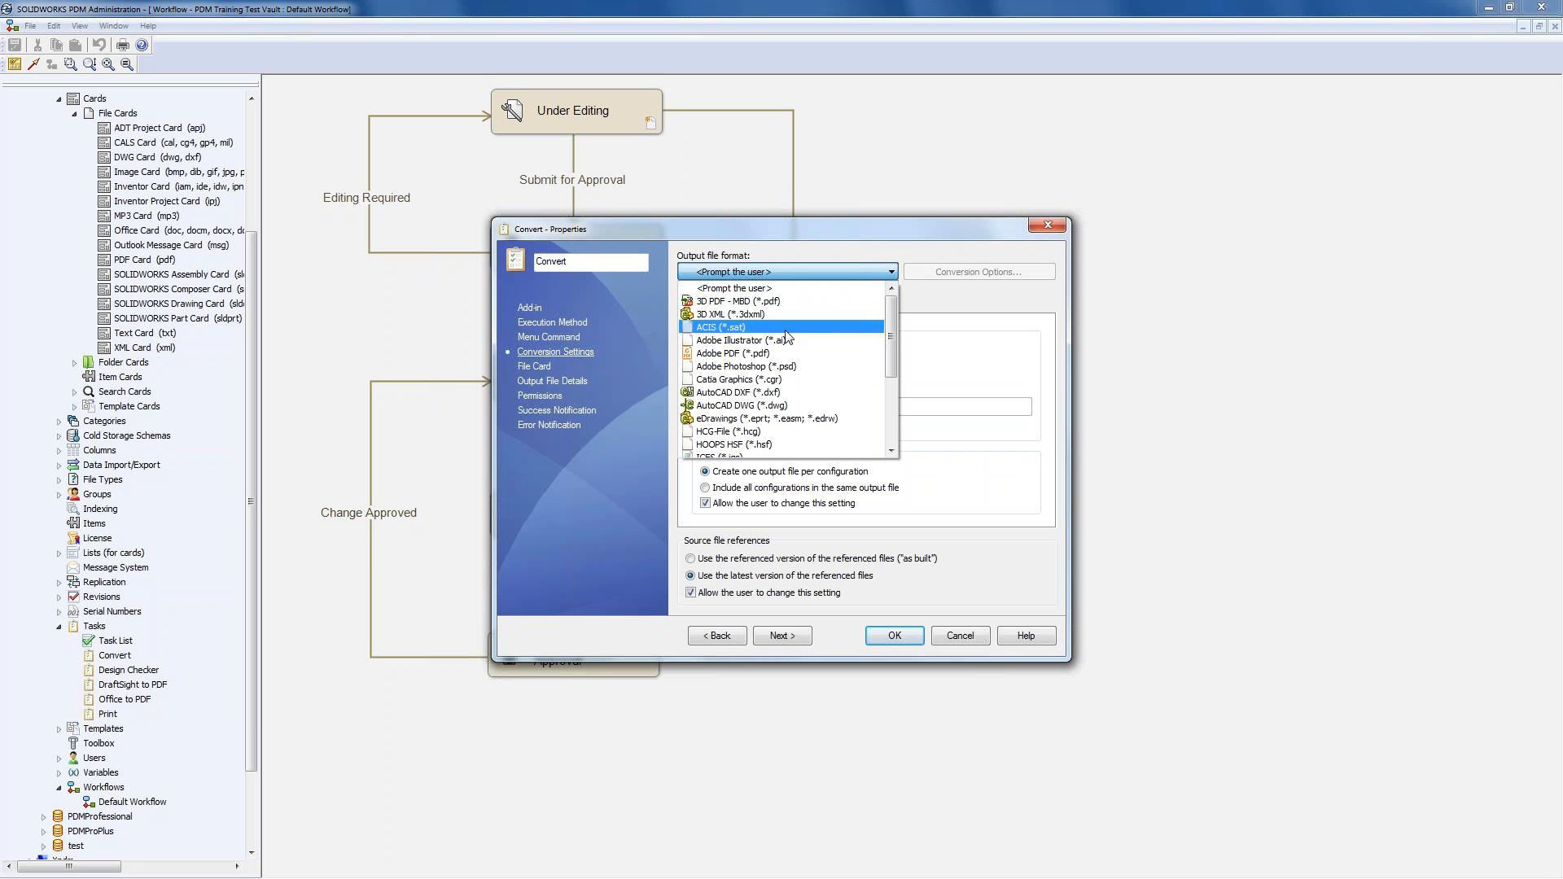
left_click(764, 353)
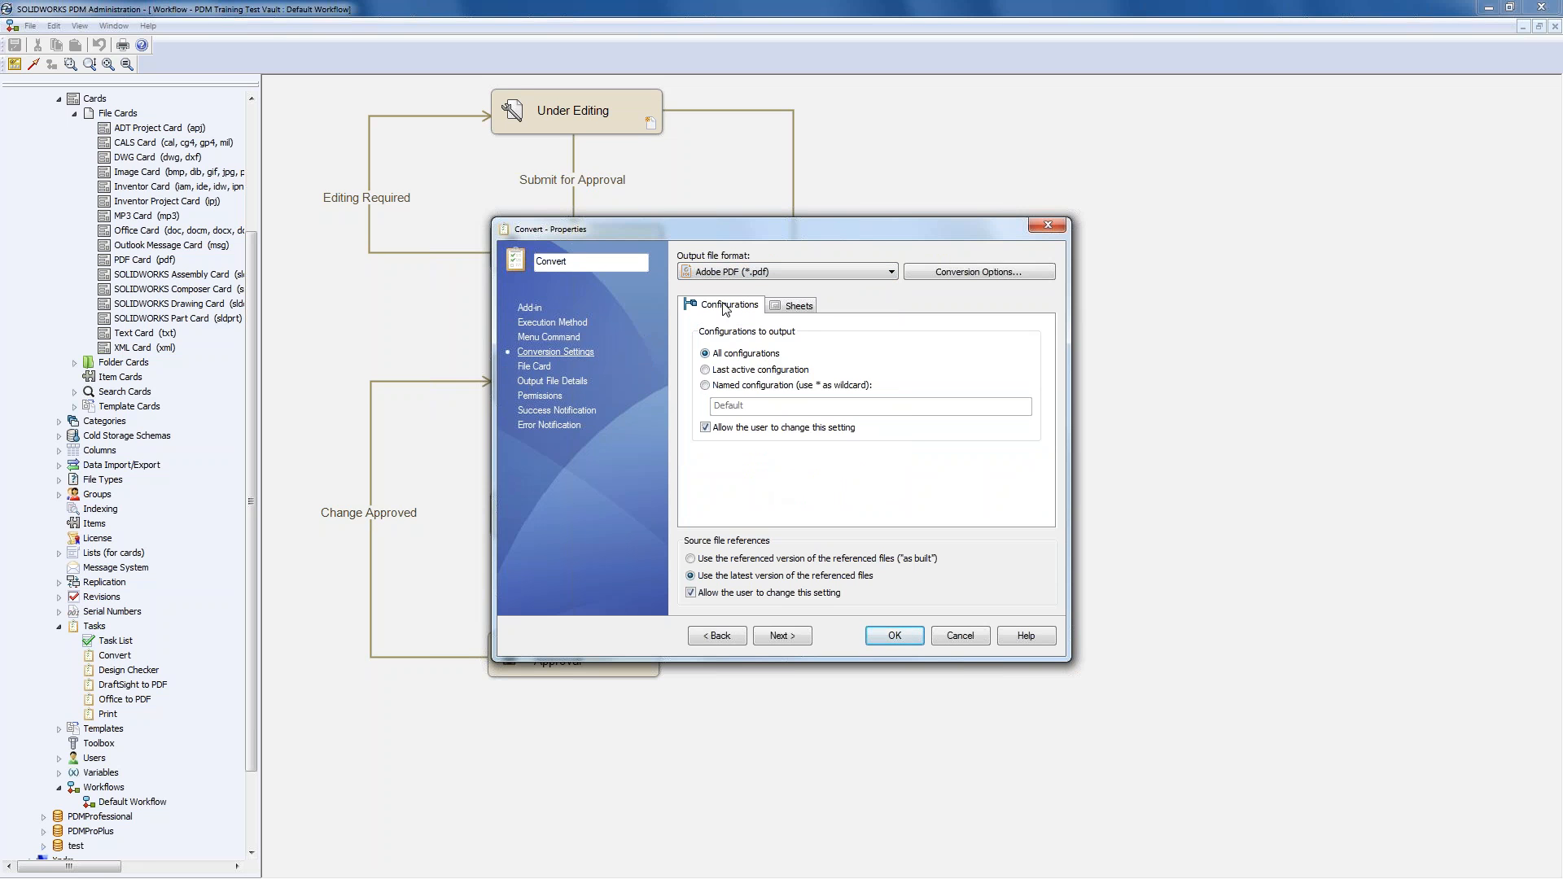
left_click(690, 594)
- Stop users changing sheet and multi-sheet output settings for the conversion
left_click(796, 306)
left_click(705, 427)
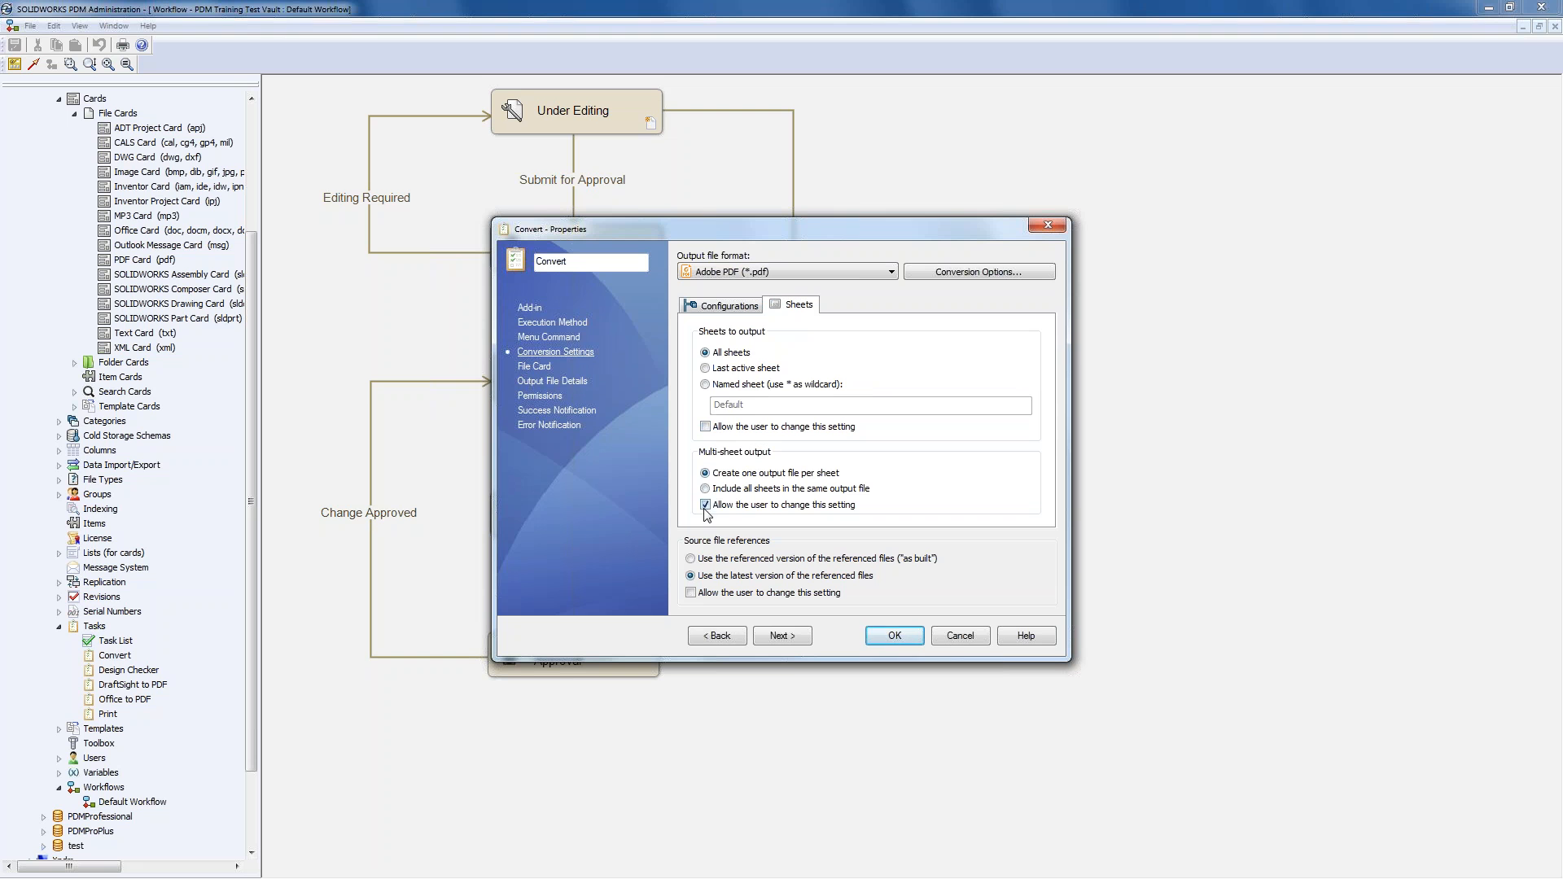
left_click(705, 505)
left_click(534, 368)
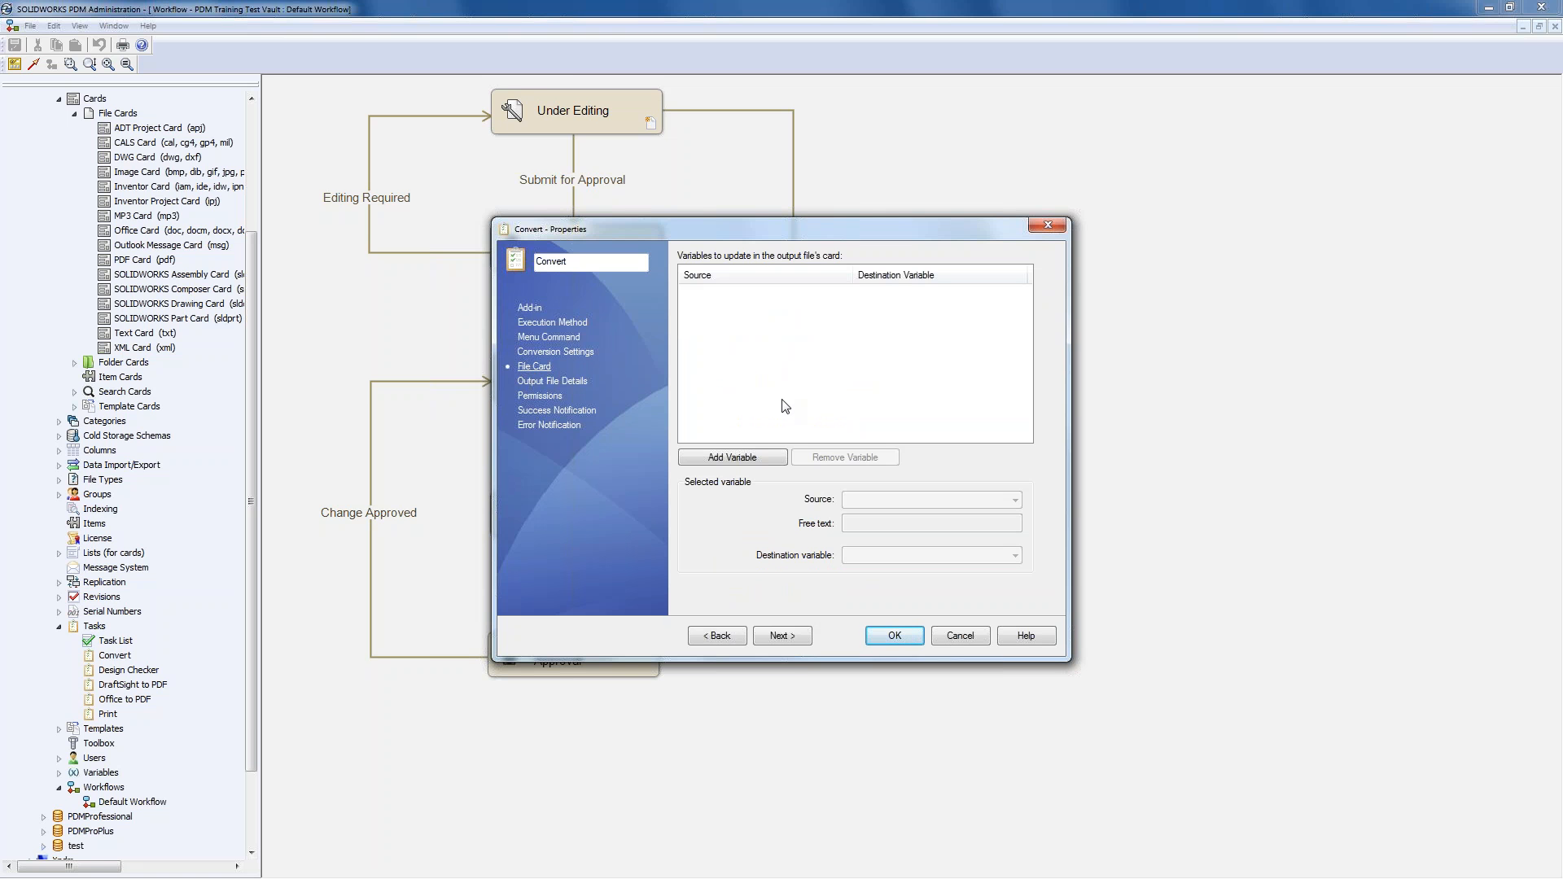
left_click(561, 382)
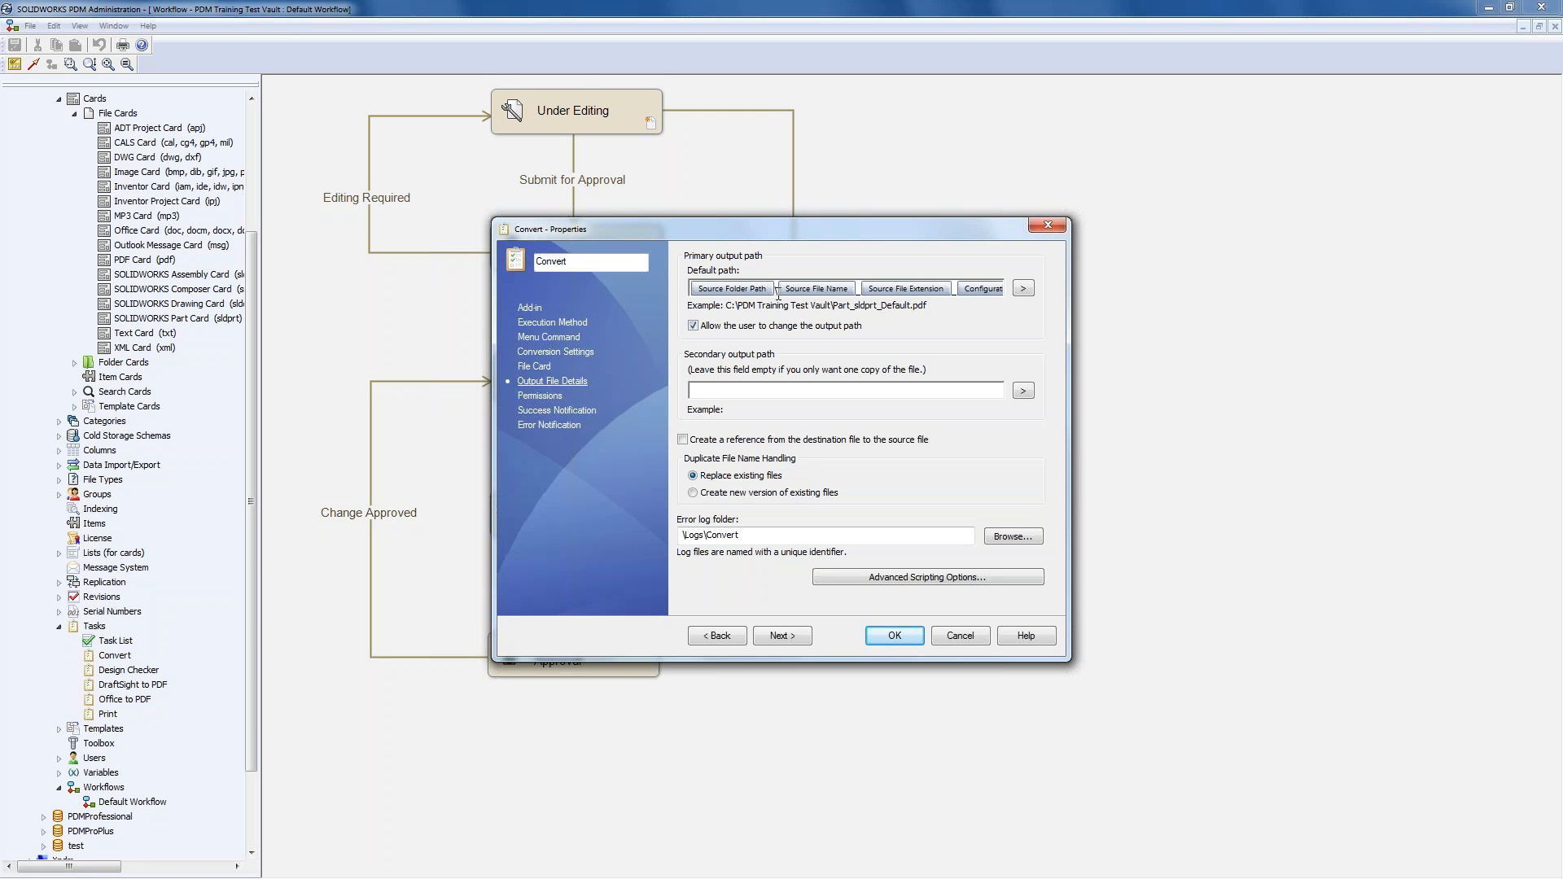
- Replace the default output path with the Vault Root Folder Path token
left_click(960, 292)
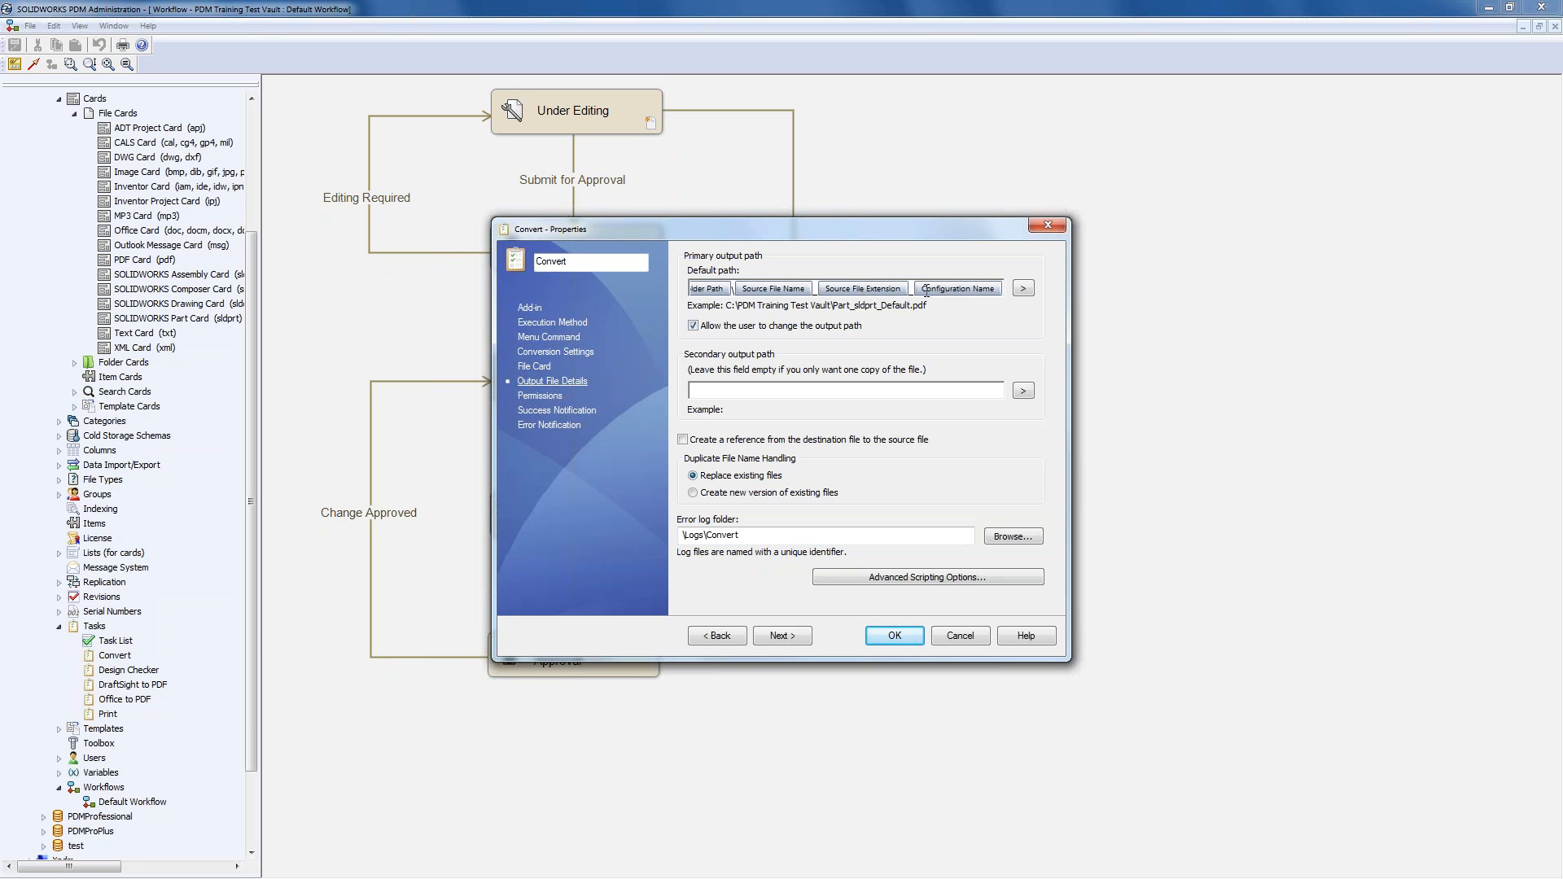
key("BackSpace")
key("BackSpace")
key("BackSpace")
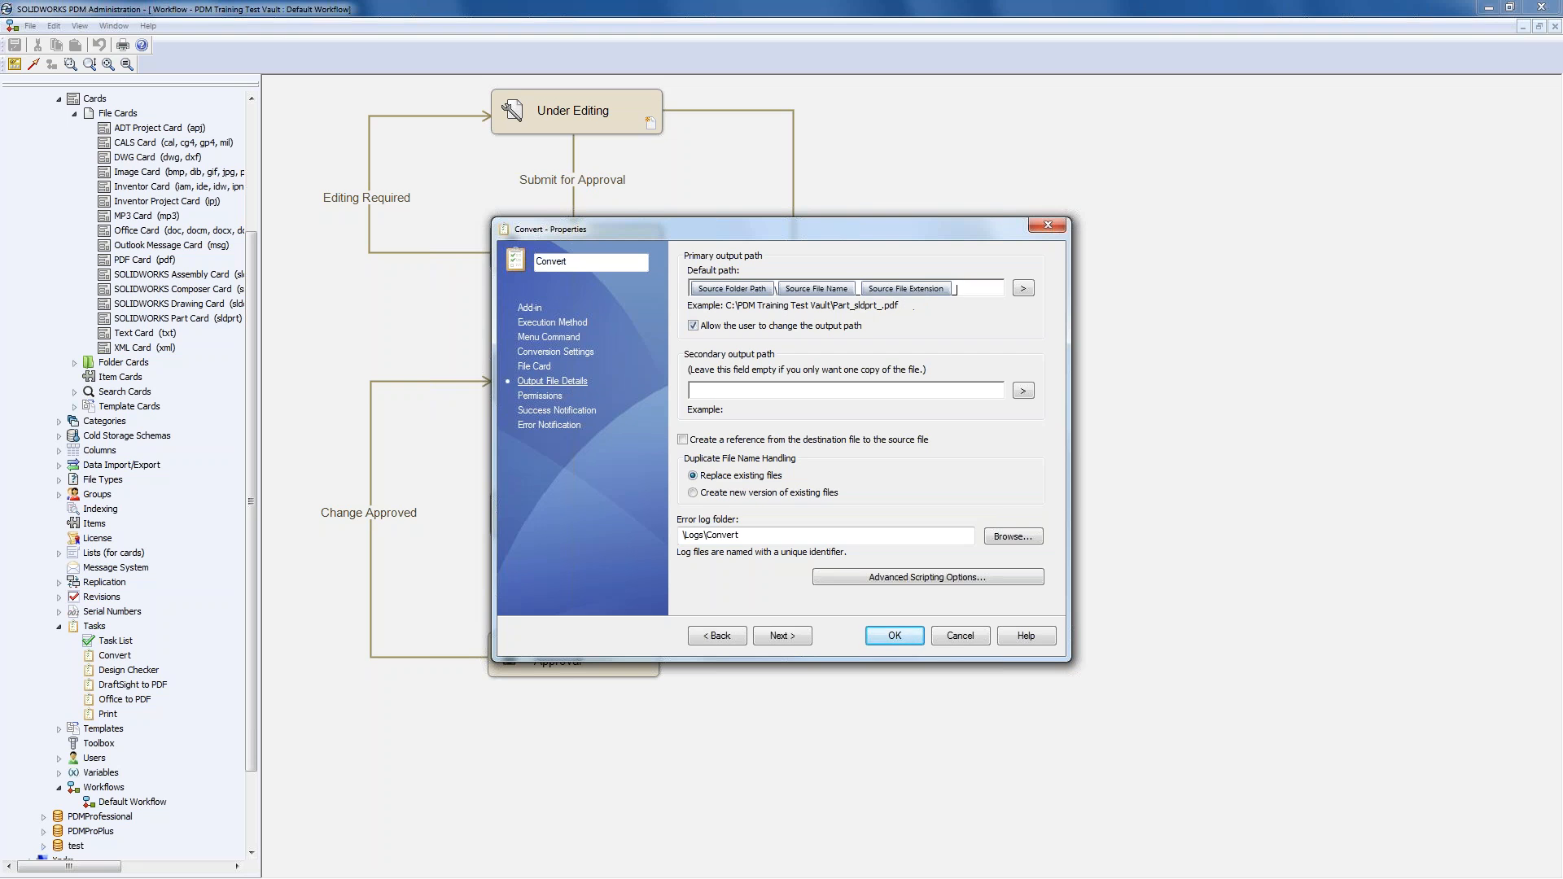
key("BackSpace")
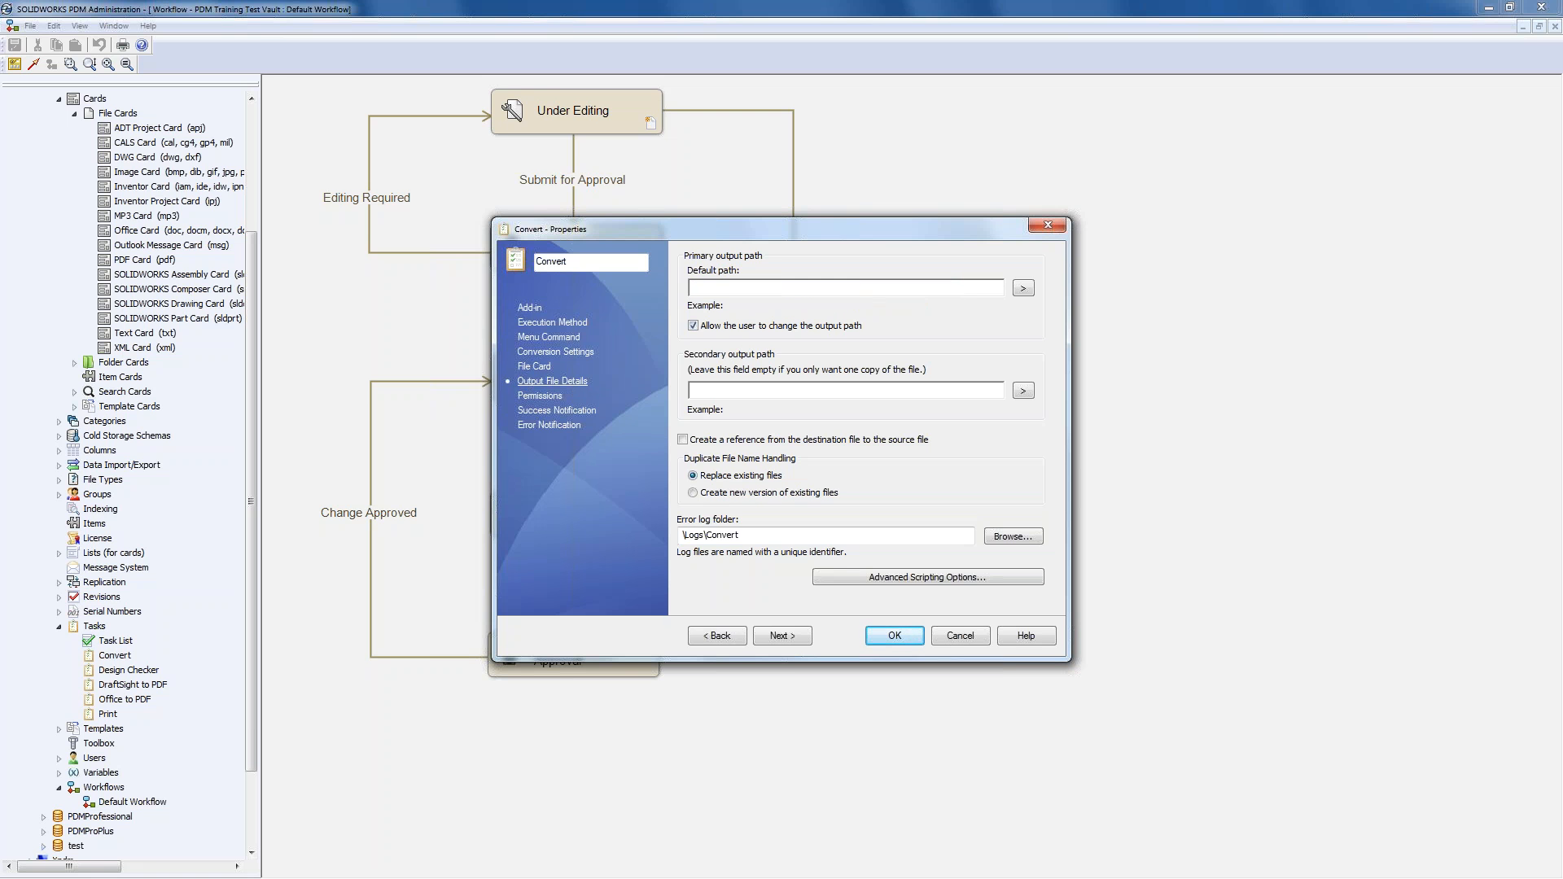
left_click(1023, 288)
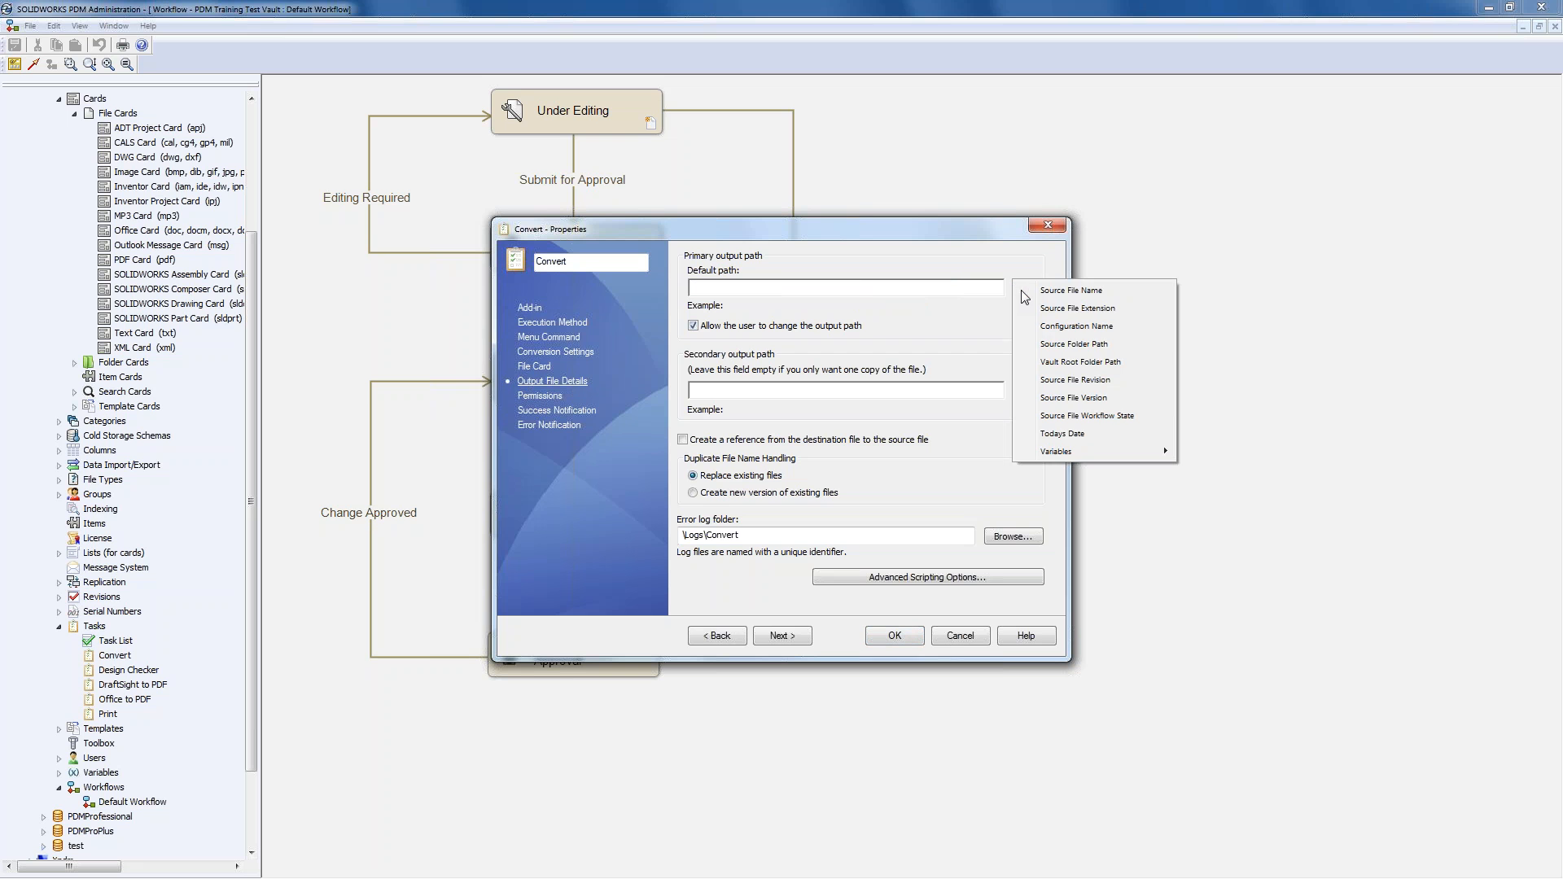
left_click(1105, 363)
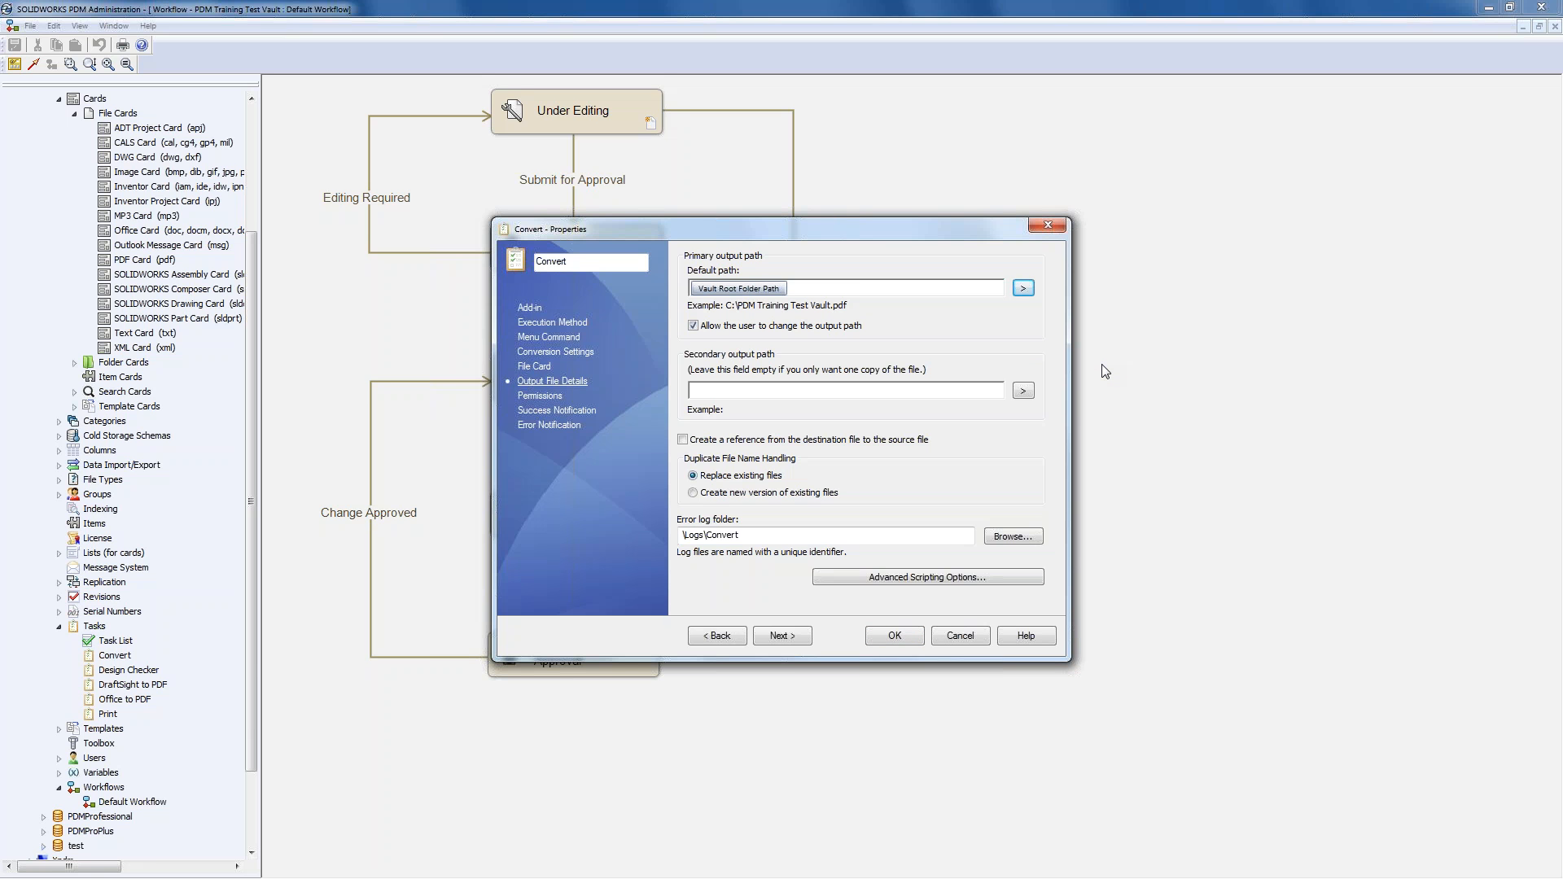
- Append '\Released Drawings\' to the output path after the vault root
type("\\")
type("P")
type("ublished")
key("BackSpace")
key("BackSpace")
key("BackSpace")
key("BackSpace")
key("BackSpace")
key("BackSpace")
key("BackSpace")
key("BackSpace")
key("BackSpace")
type("rele")
key("BackSpace")
key("BackSpace")
key("BackSpace")
key("BackSpace")
type("Released Drawings")
left_click(1024, 291)
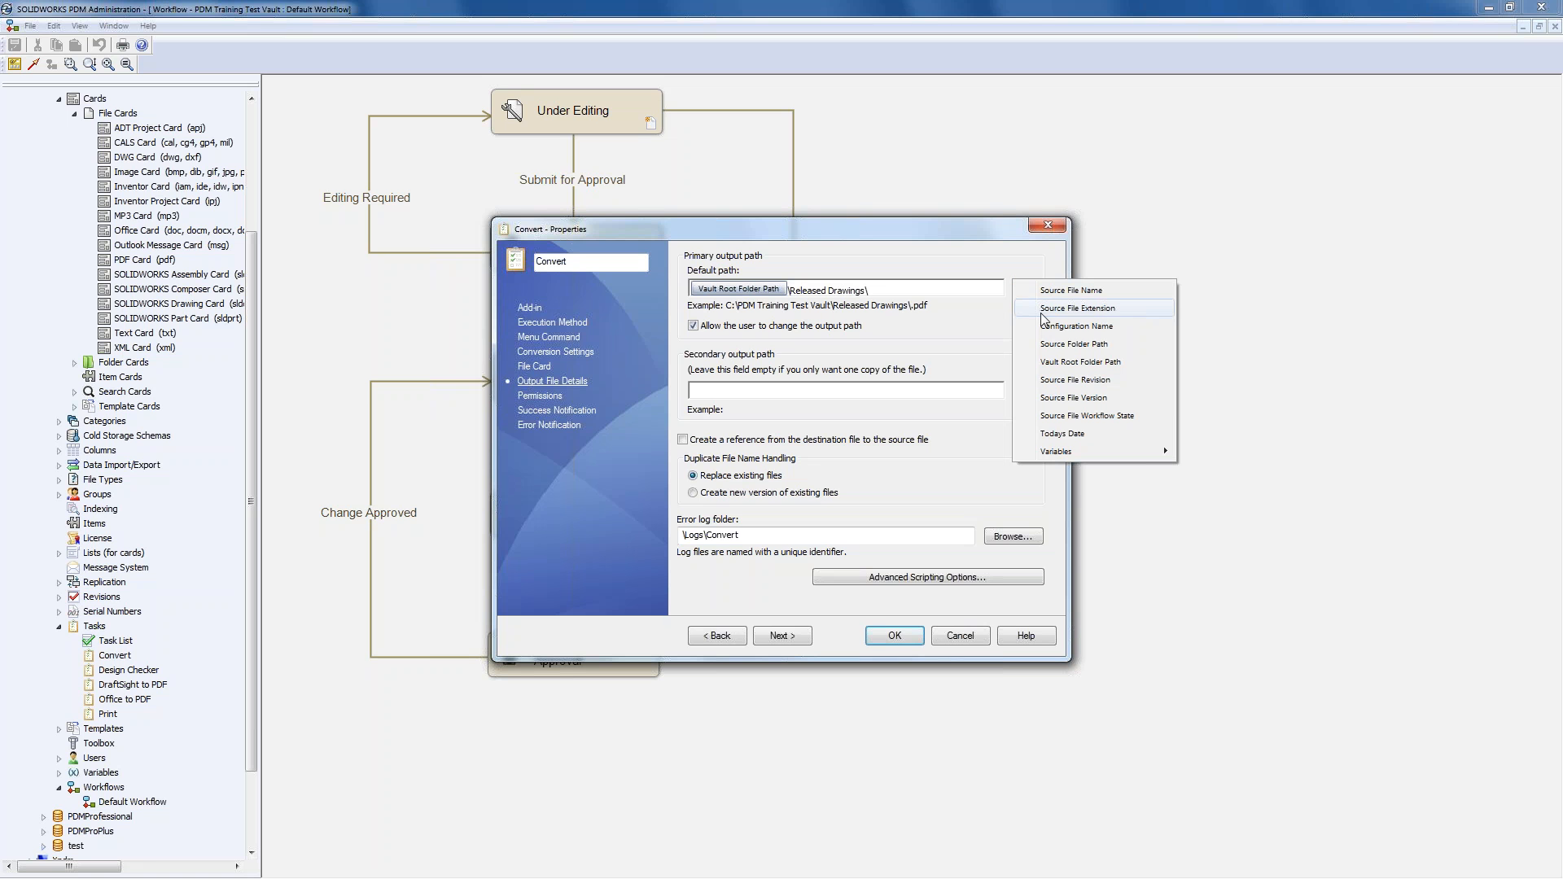
mouse_move(1083, 451)
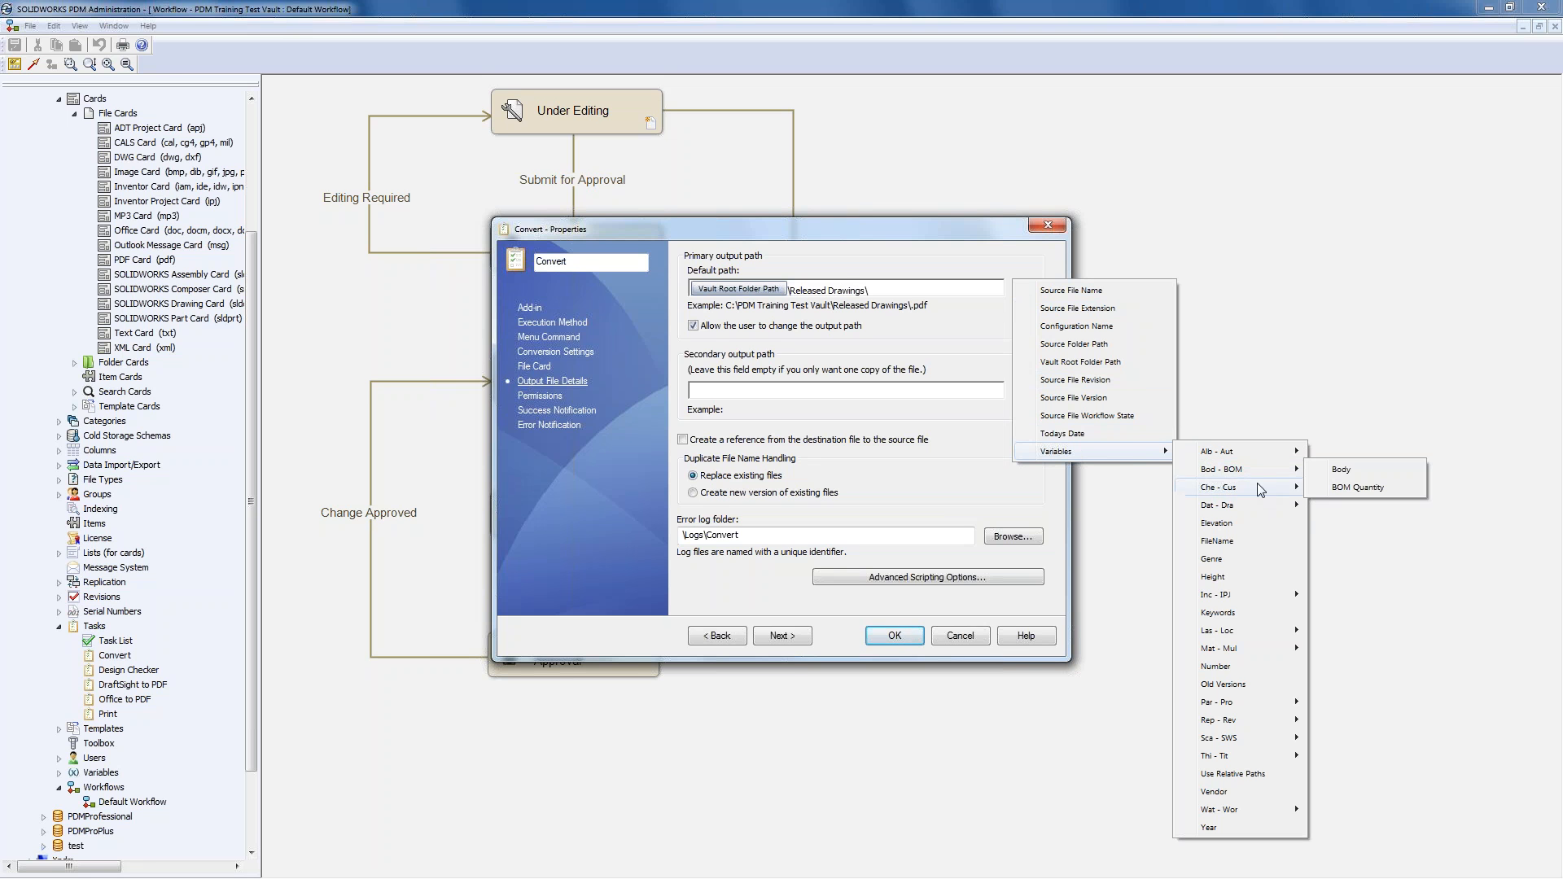
mouse_move(1262, 705)
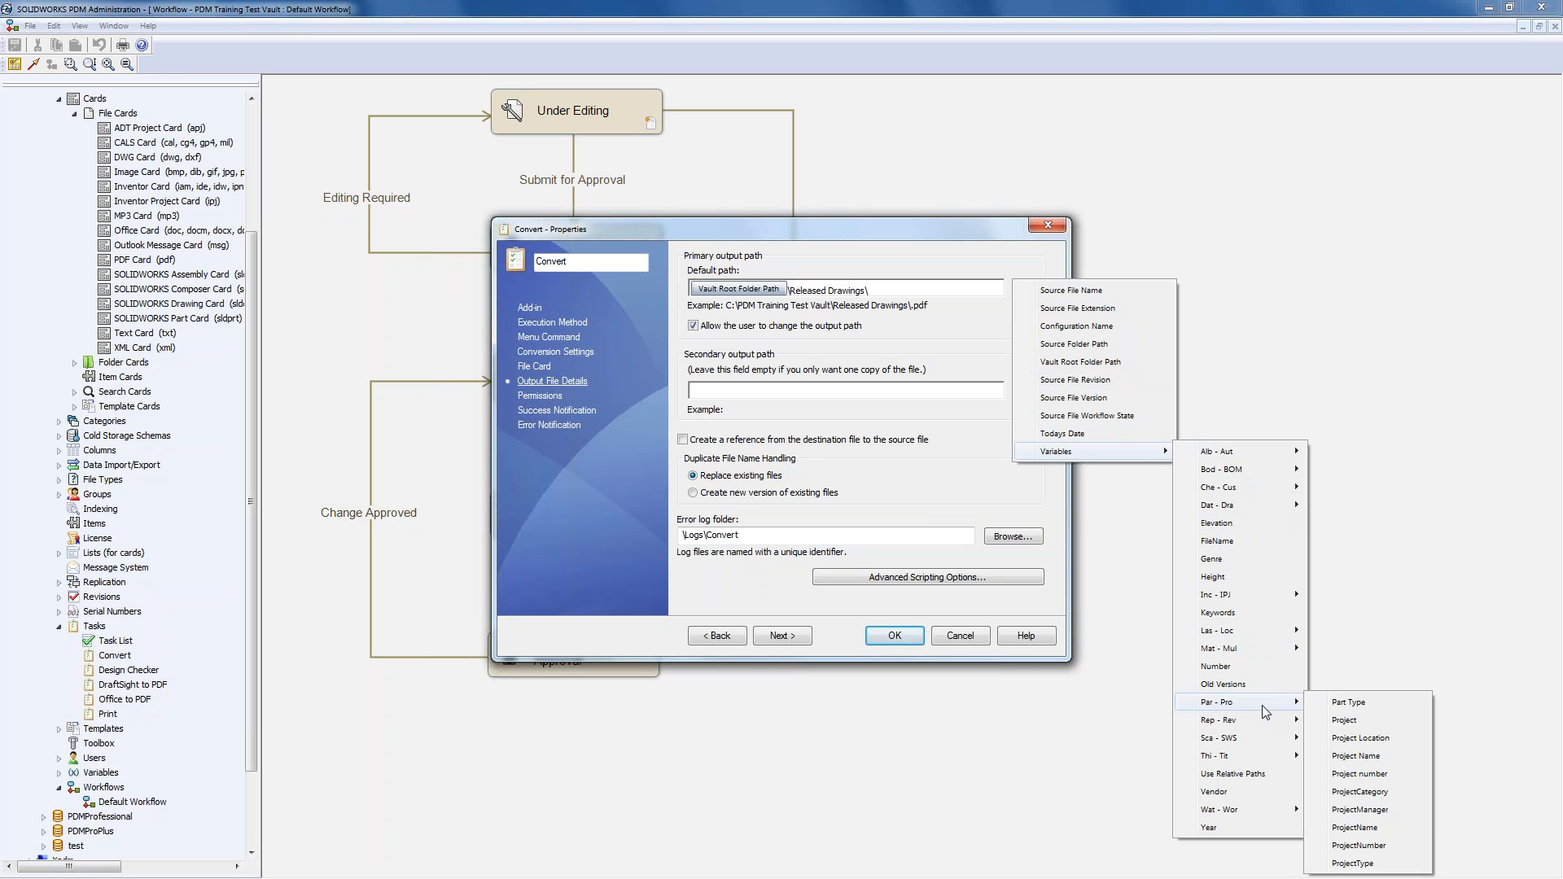
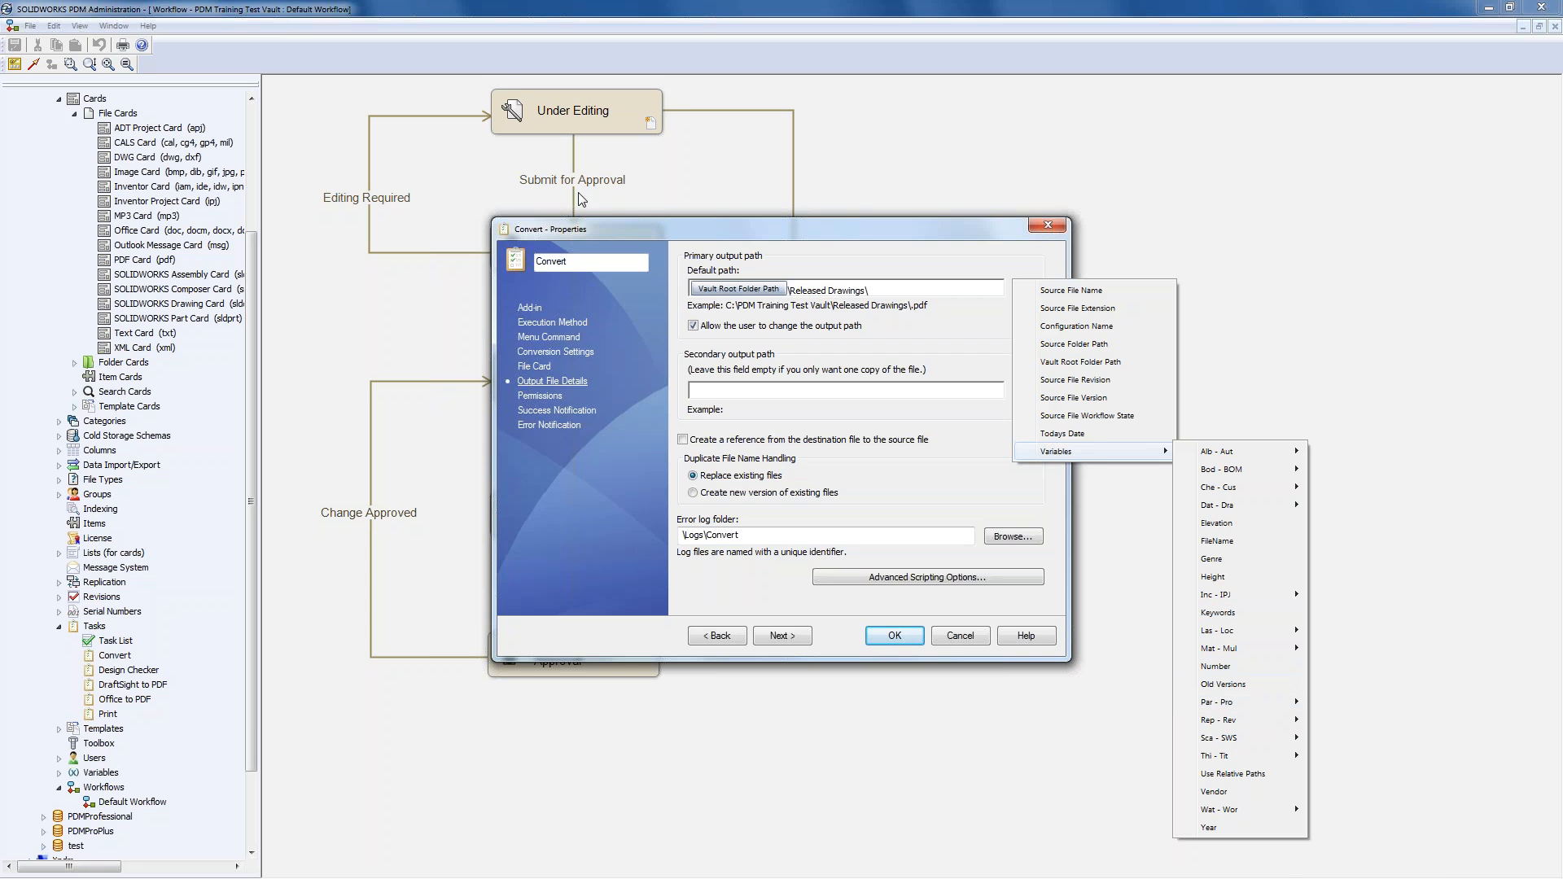
- Append the Source File Name variable to the output path, lock the path, and link the PDF to its source
left_click(904, 295)
left_click(1025, 291)
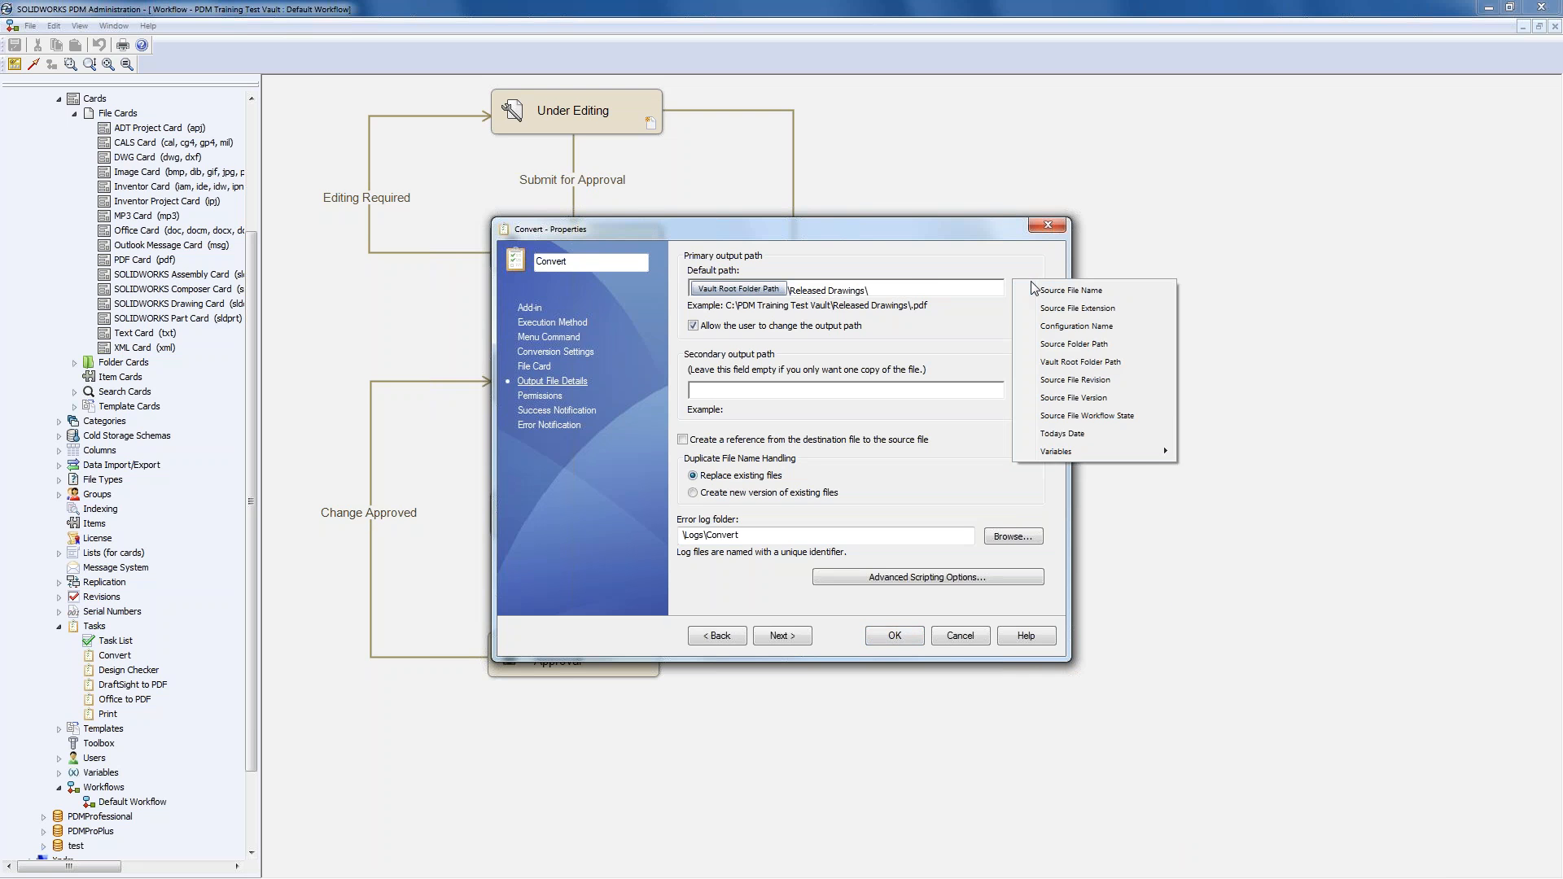
left_click(1103, 293)
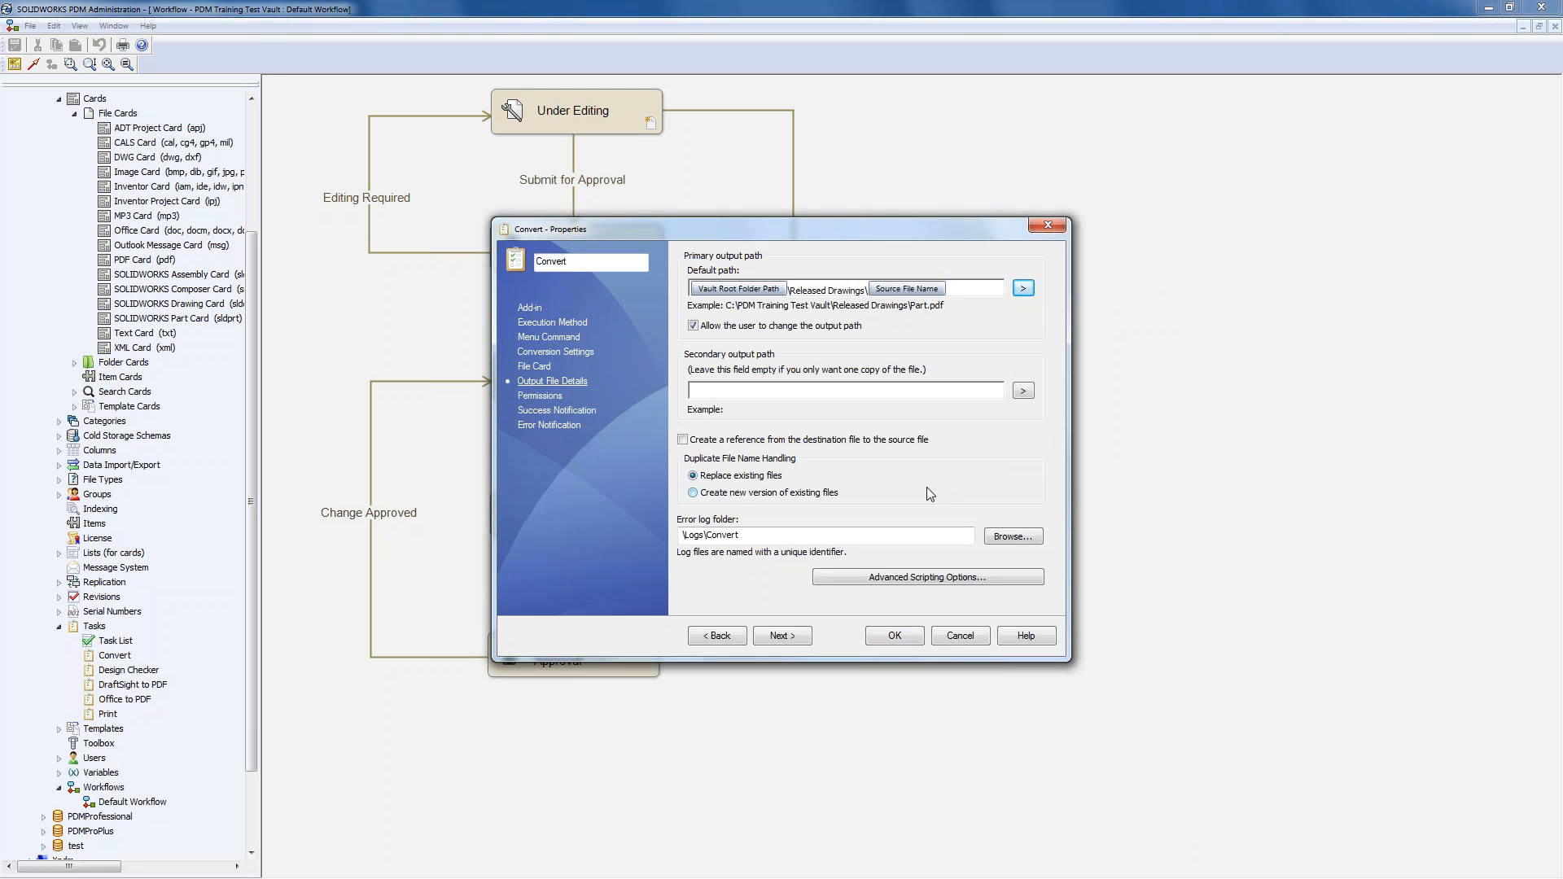
left_click(692, 326)
left_click(682, 440)
- Permit the second user and the Designers group to run the Convert task, then save its properties
left_click(539, 397)
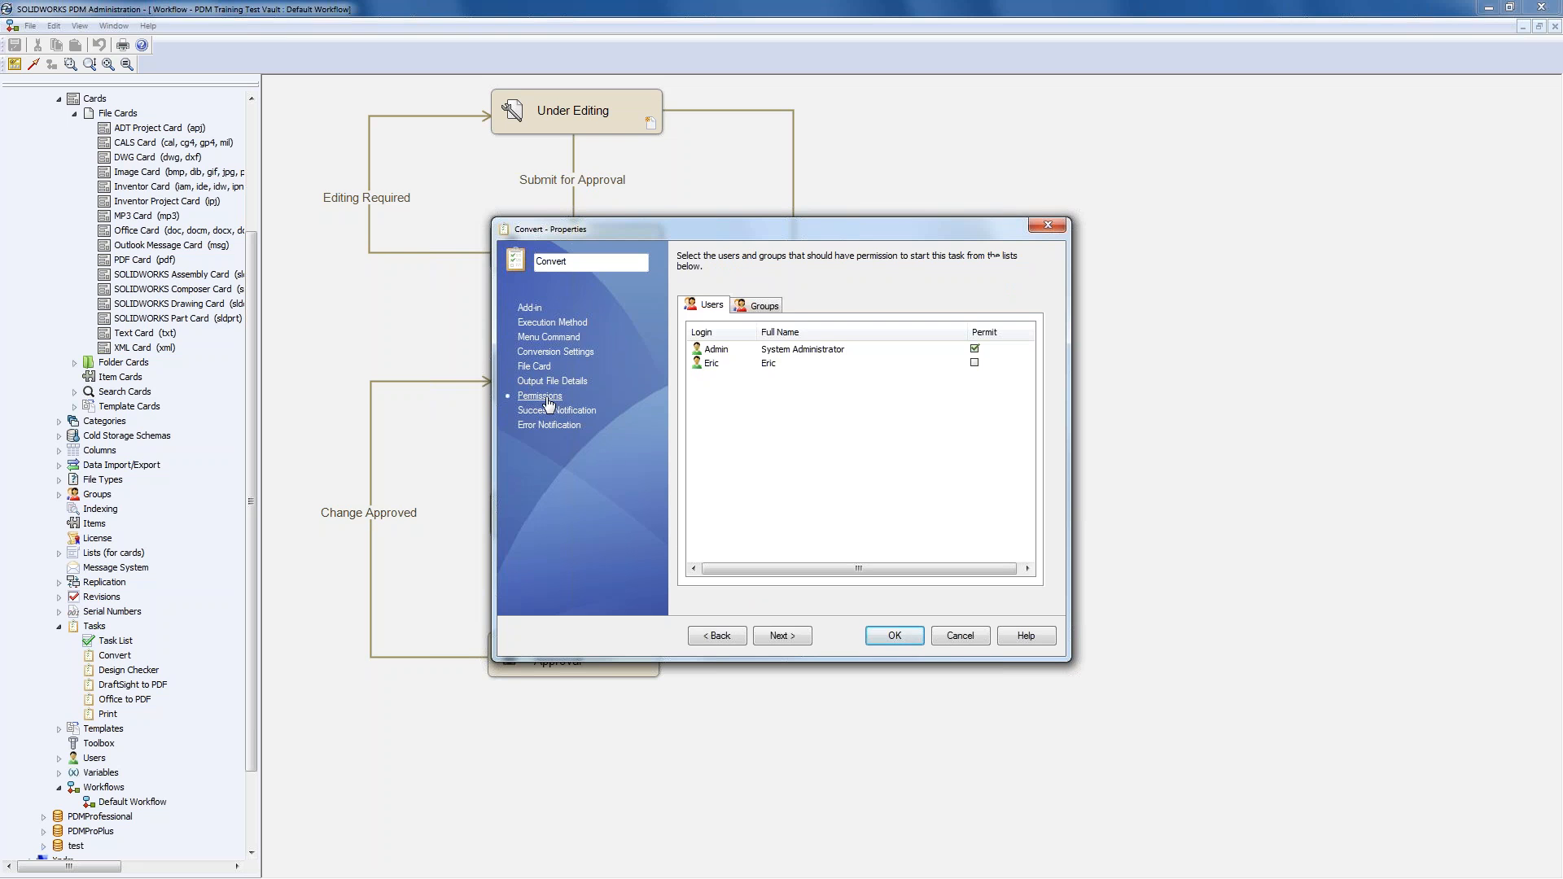
left_click(975, 363)
left_click(763, 306)
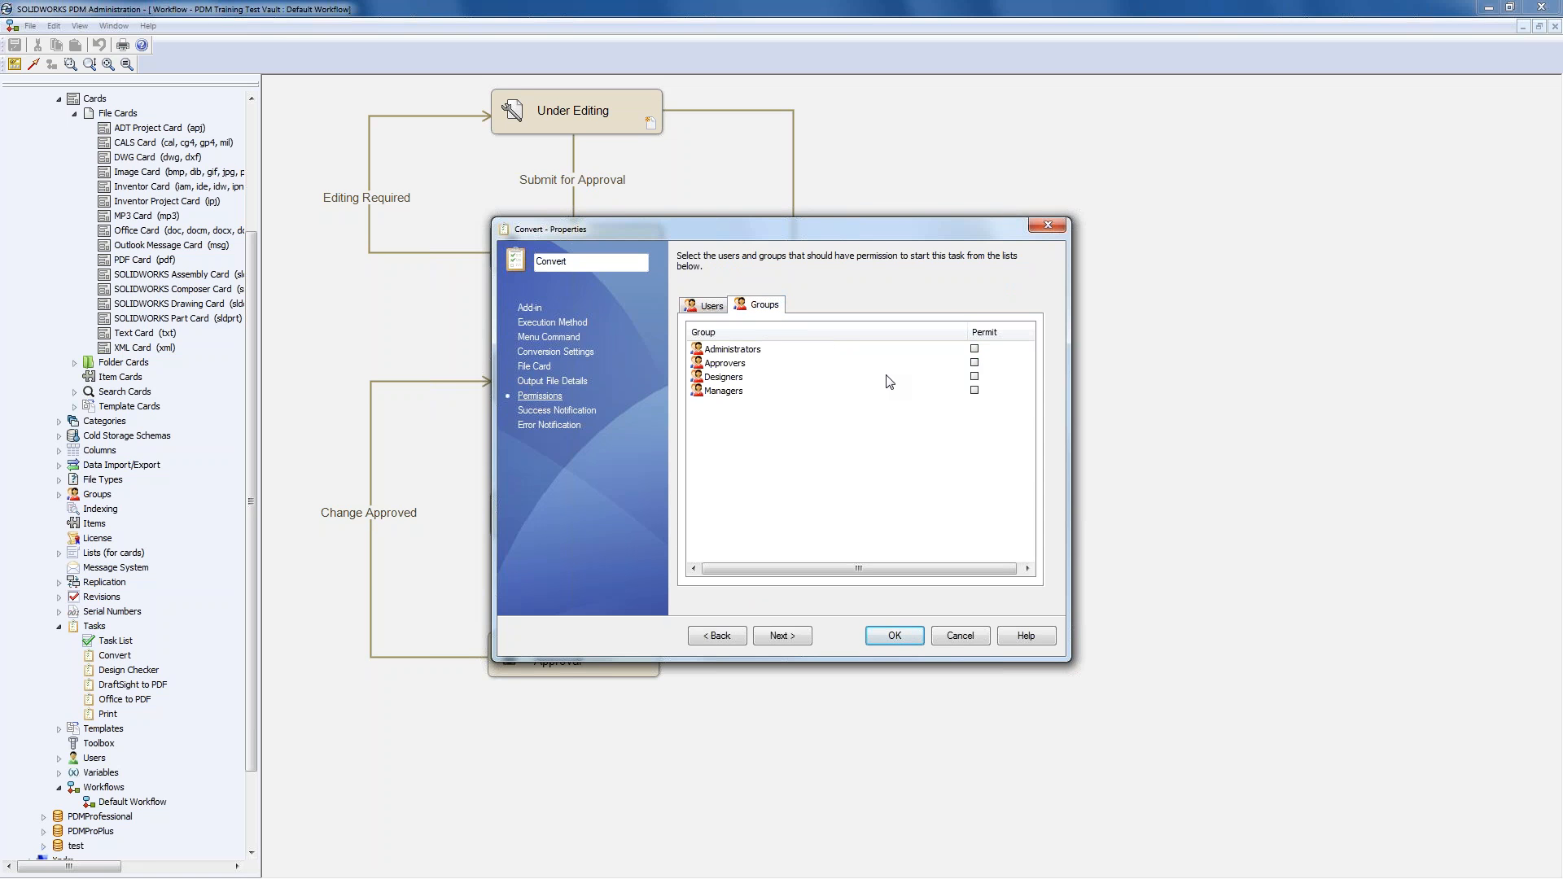
left_click(975, 377)
left_click(567, 414)
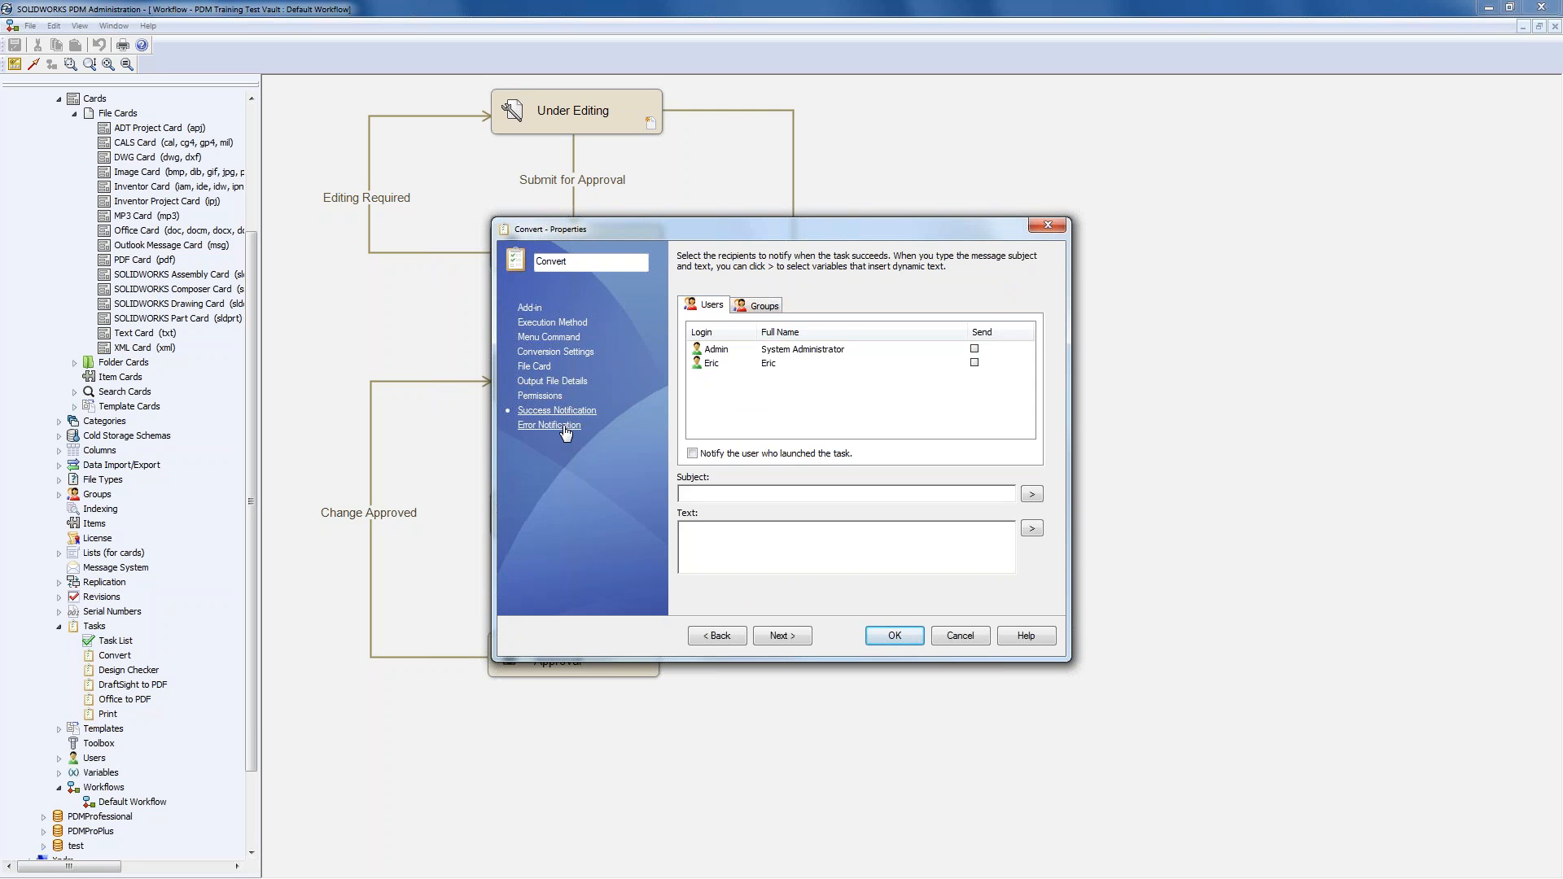
left_click(566, 427)
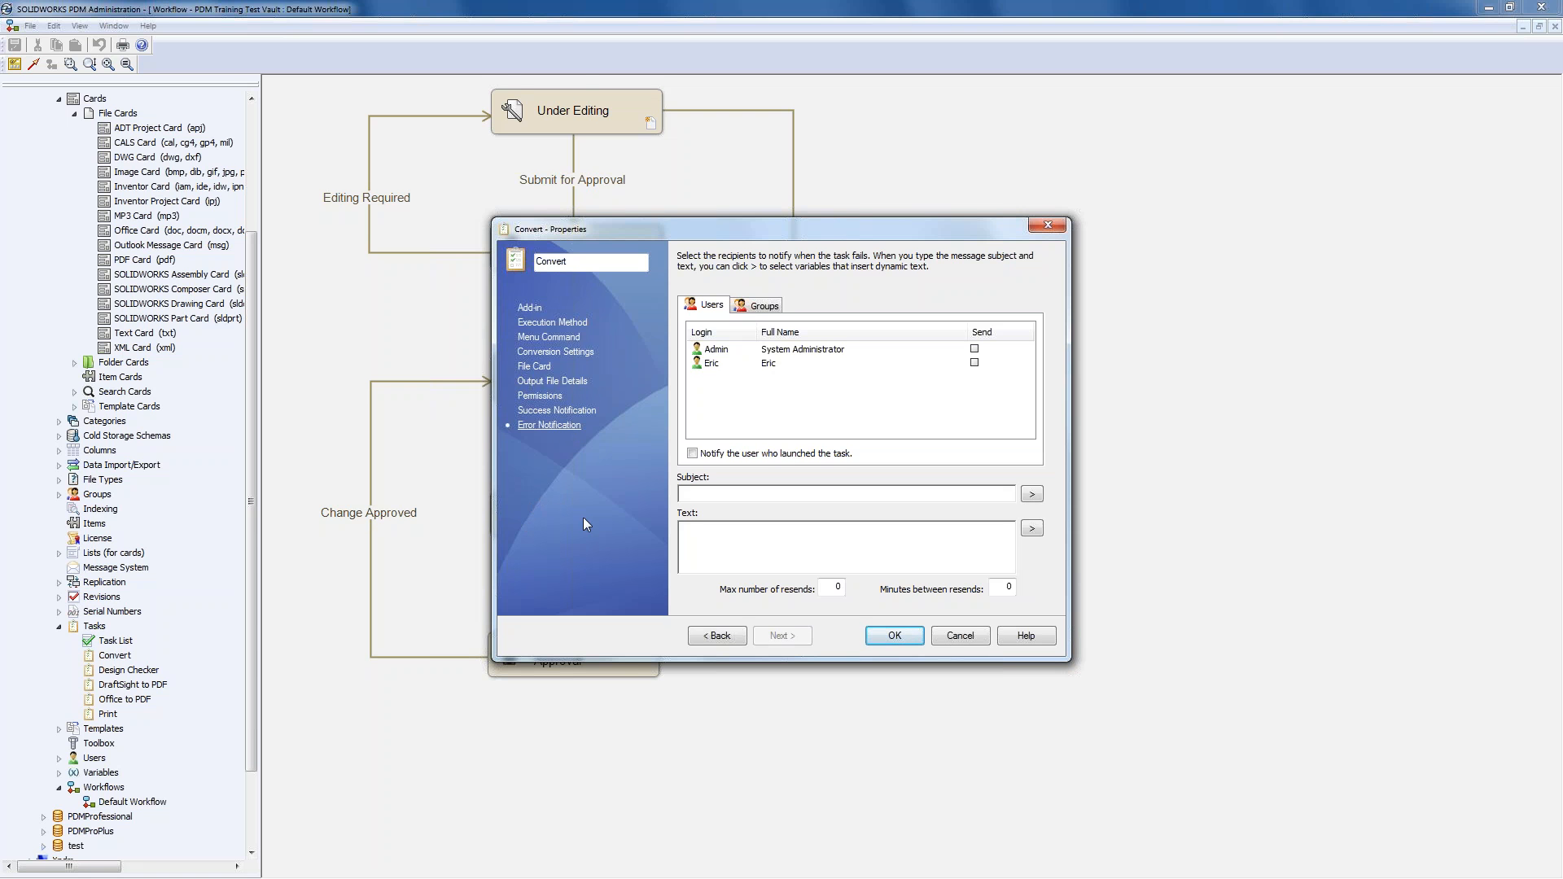
left_click(894, 636)
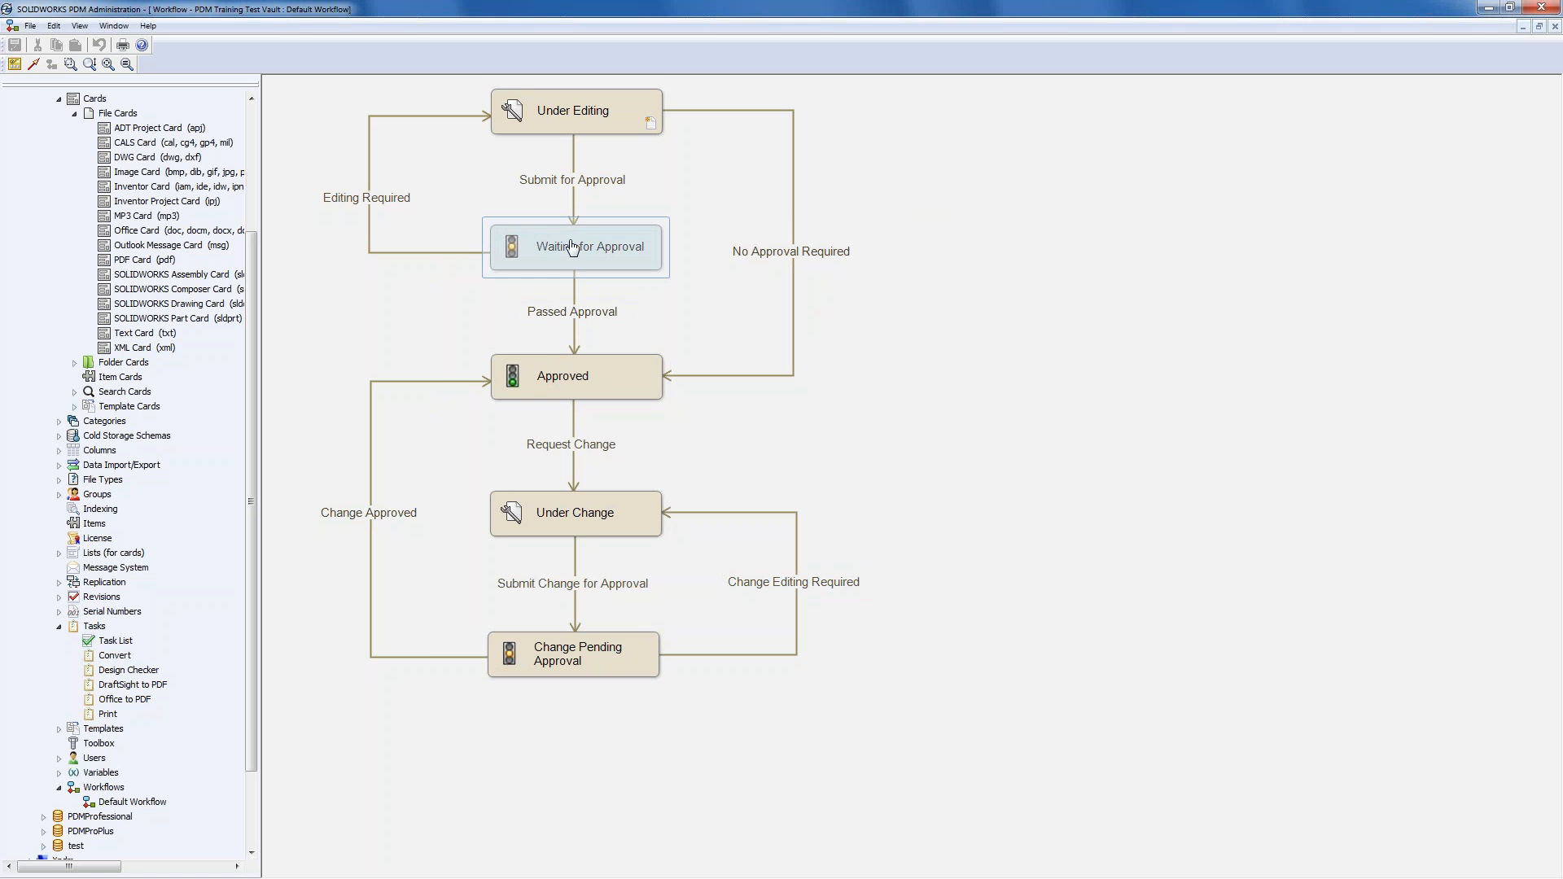
- Add an Execute task action to Passed Approval that runs Convert on slddrw files
double_click(585, 320)
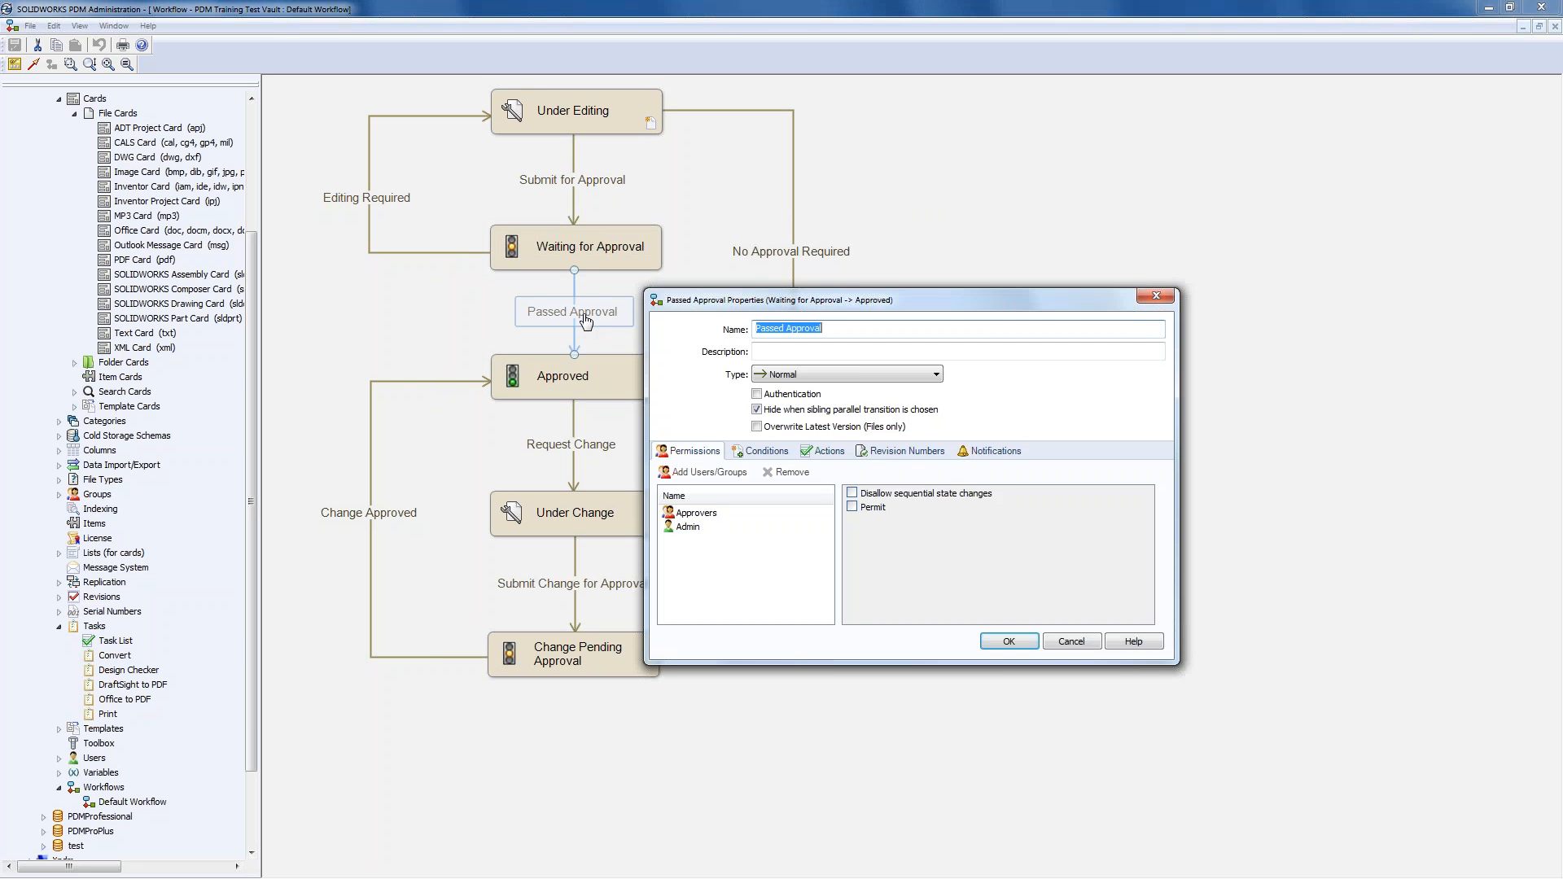
left_click(827, 453)
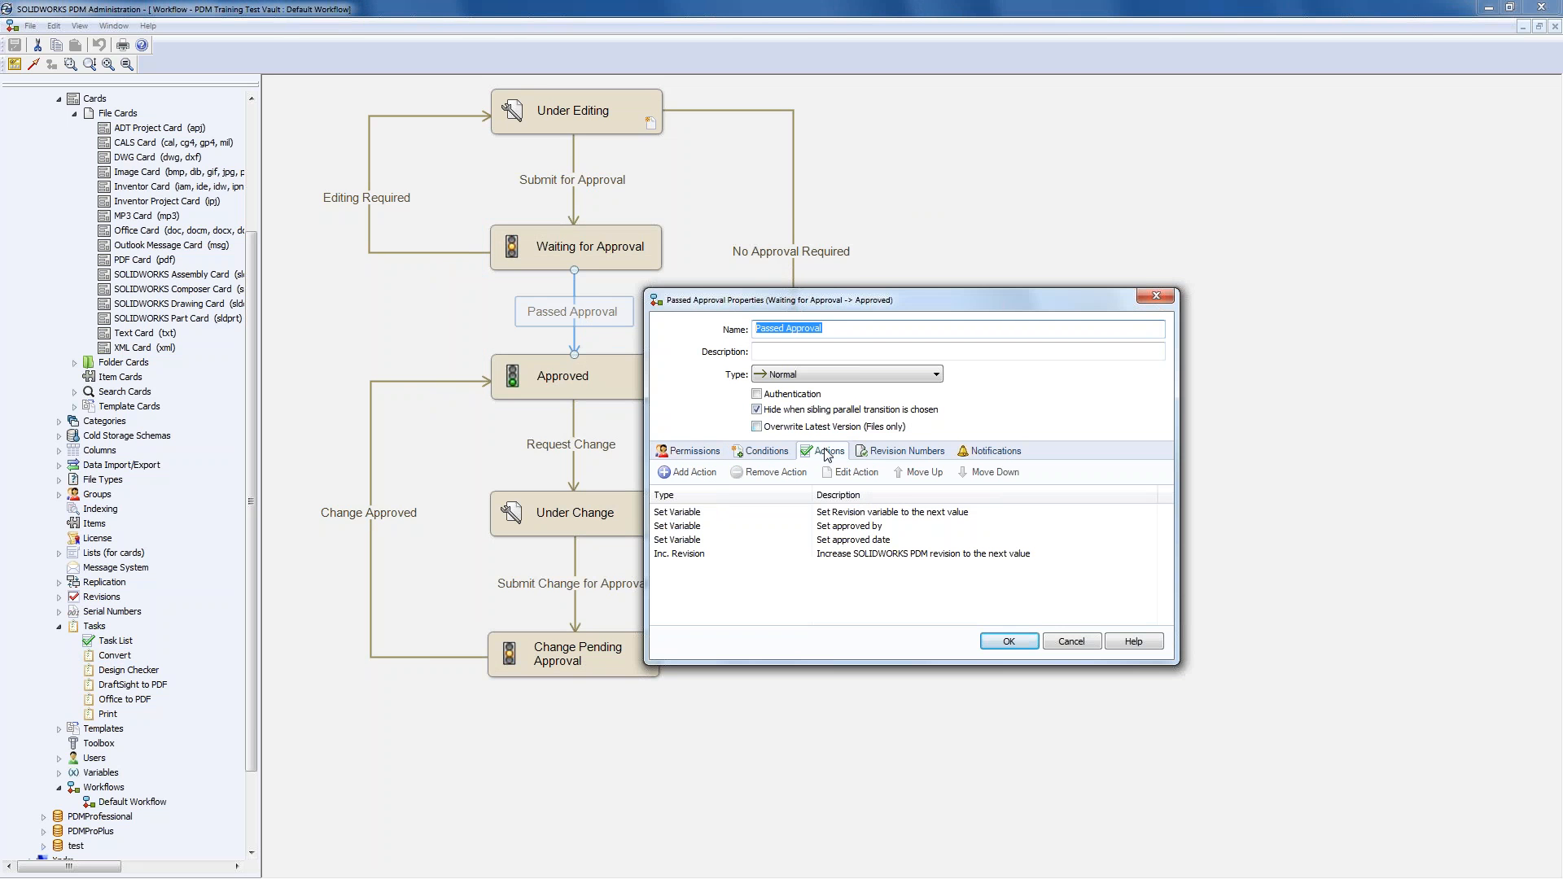
left_click(688, 473)
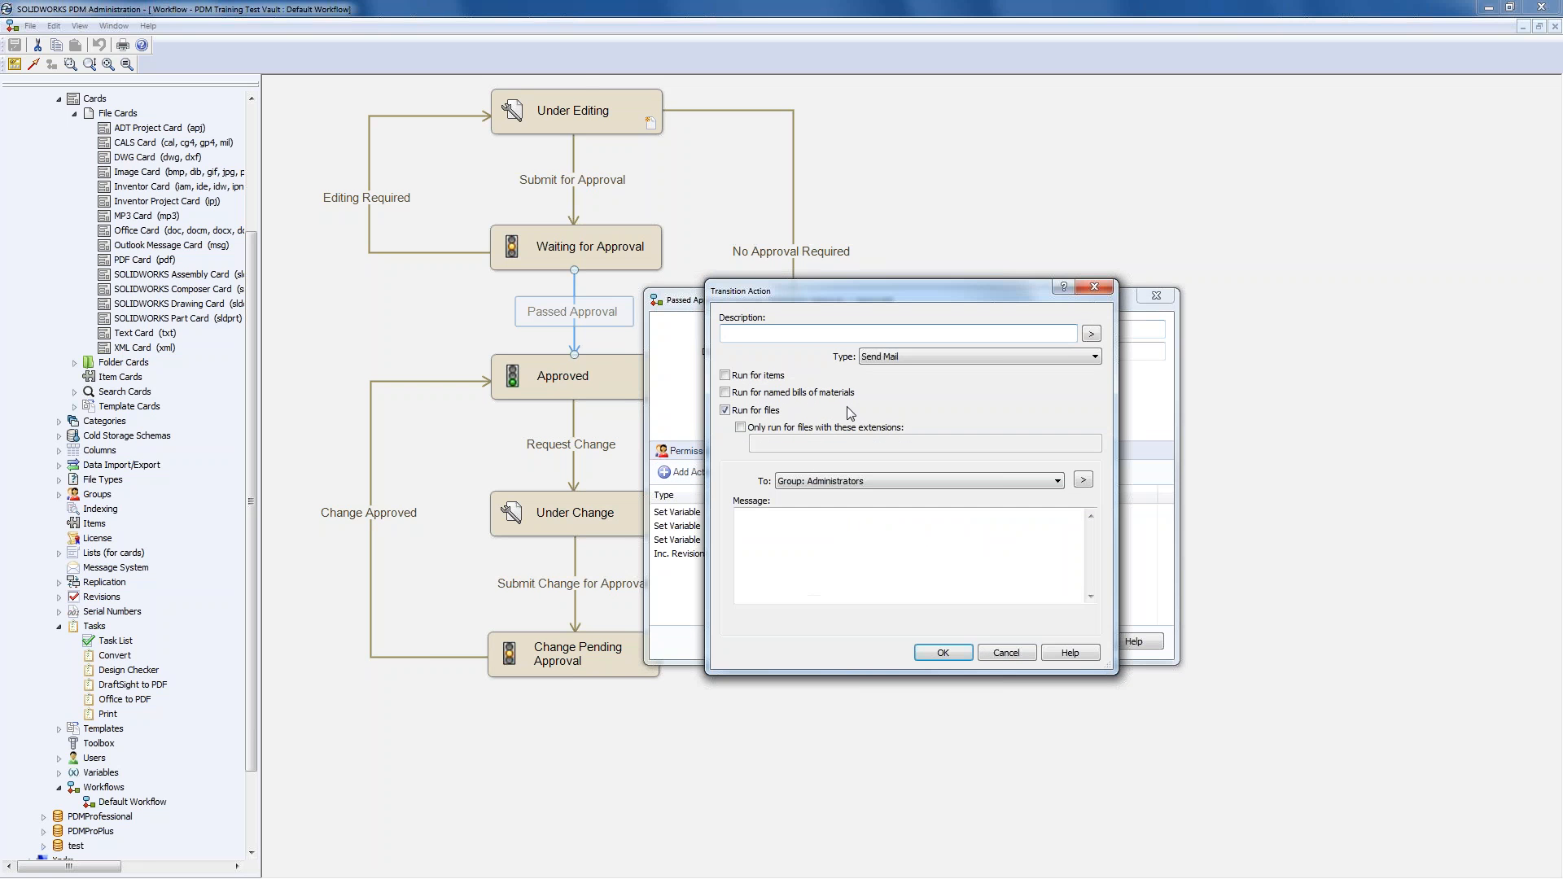
left_click(905, 356)
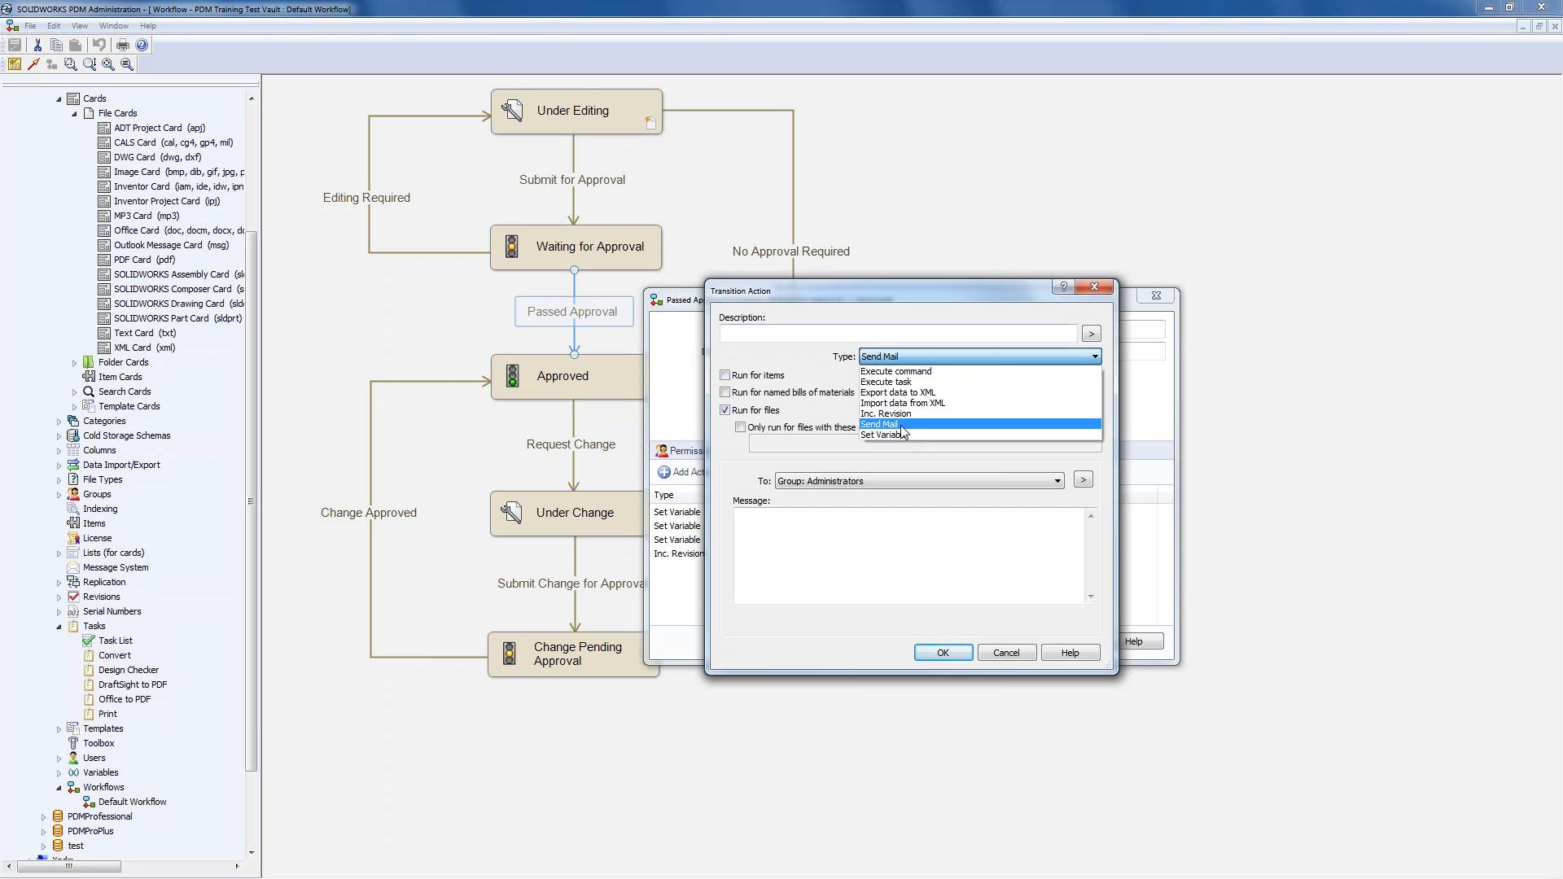
left_click(888, 382)
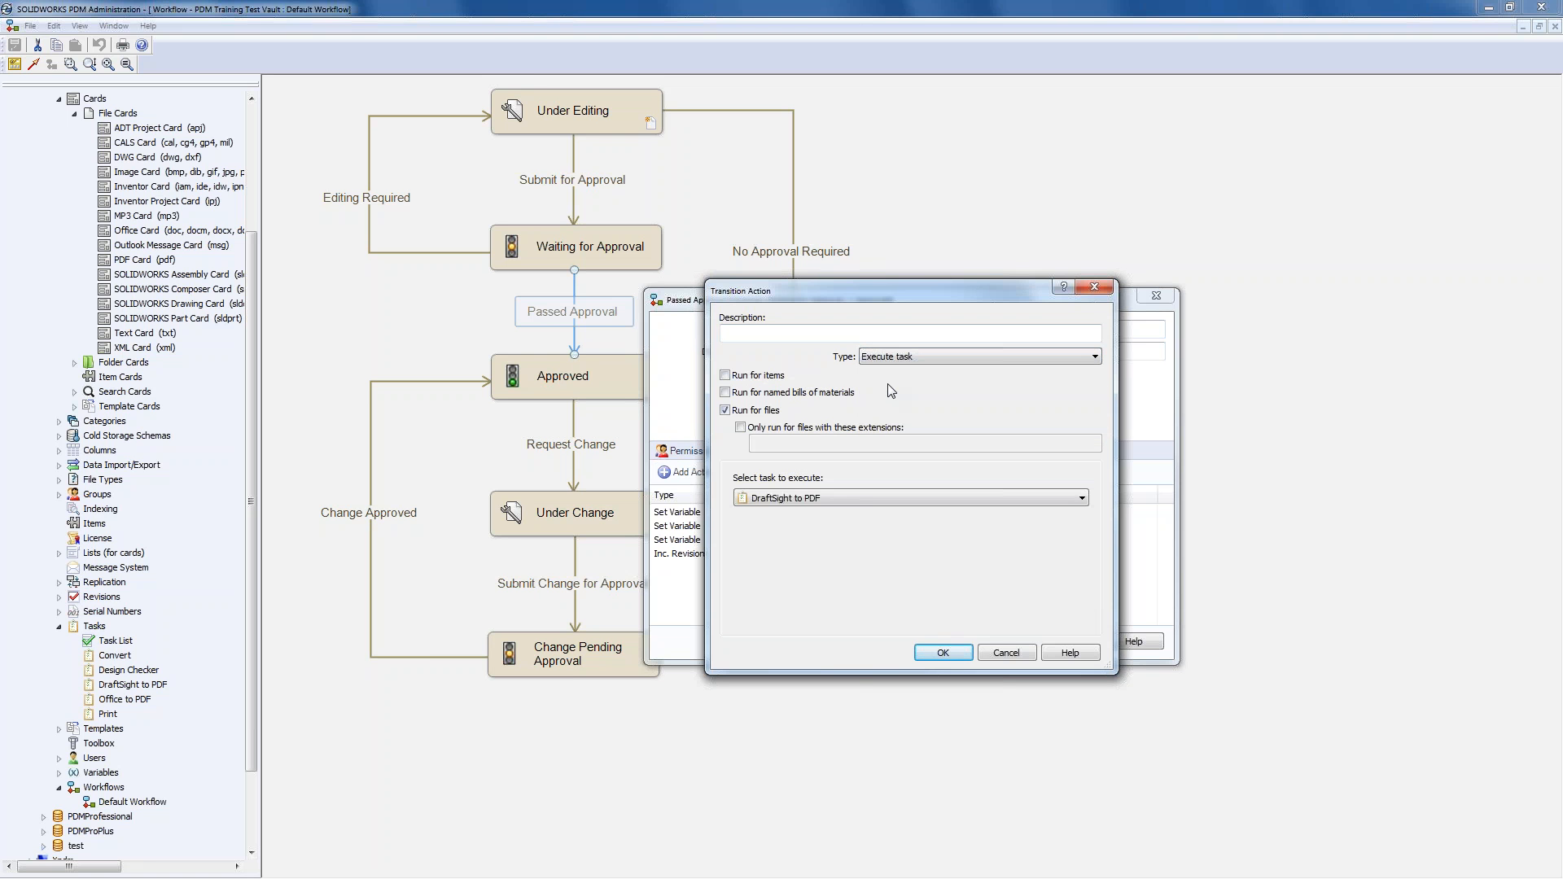
left_click(852, 496)
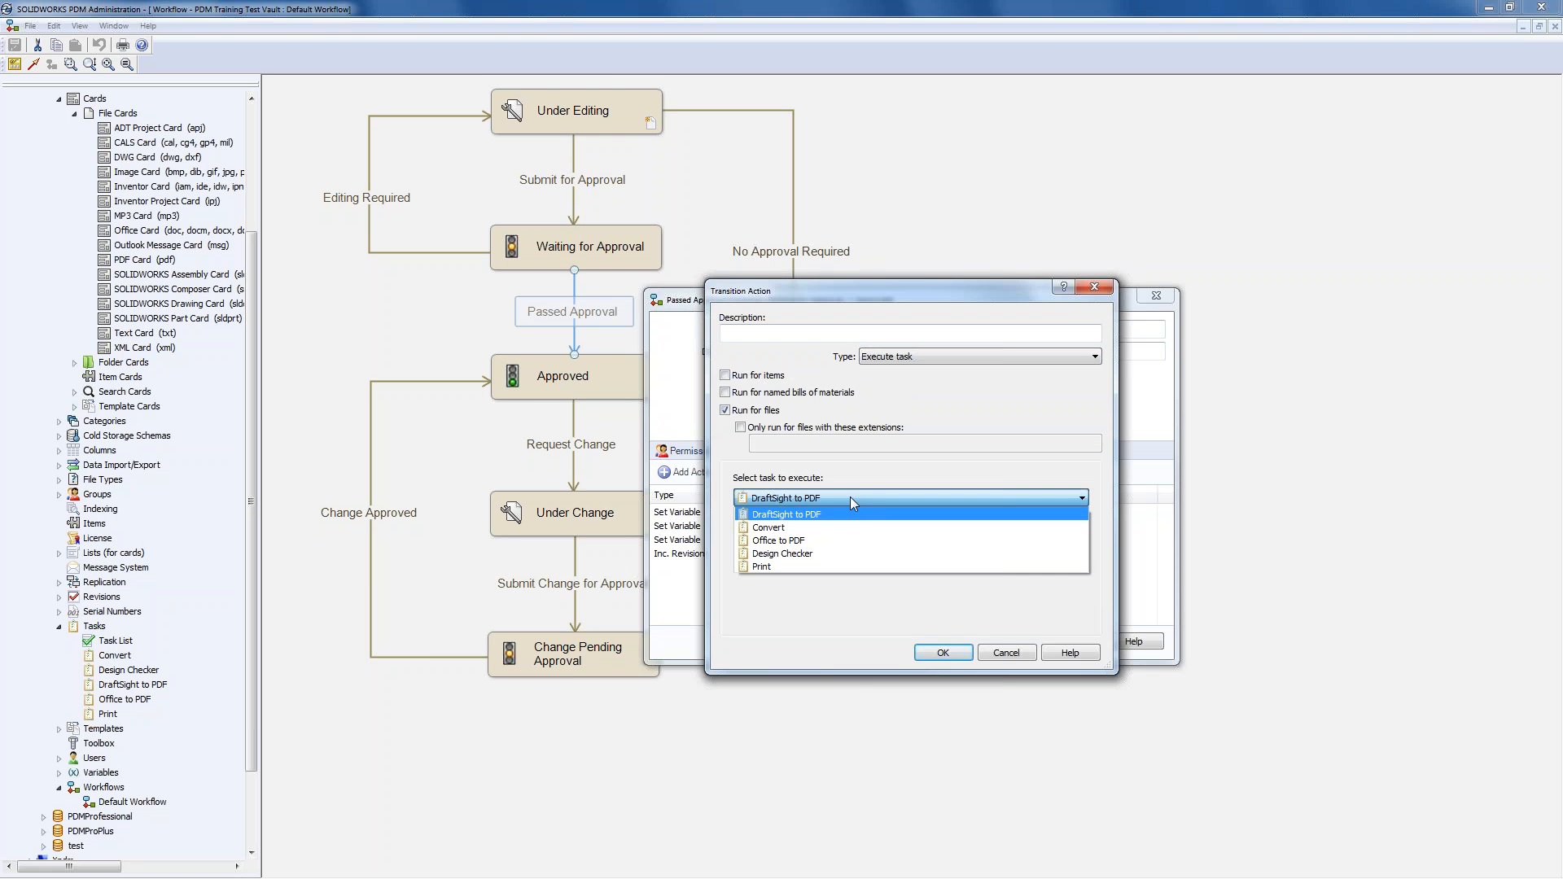
left_click(796, 530)
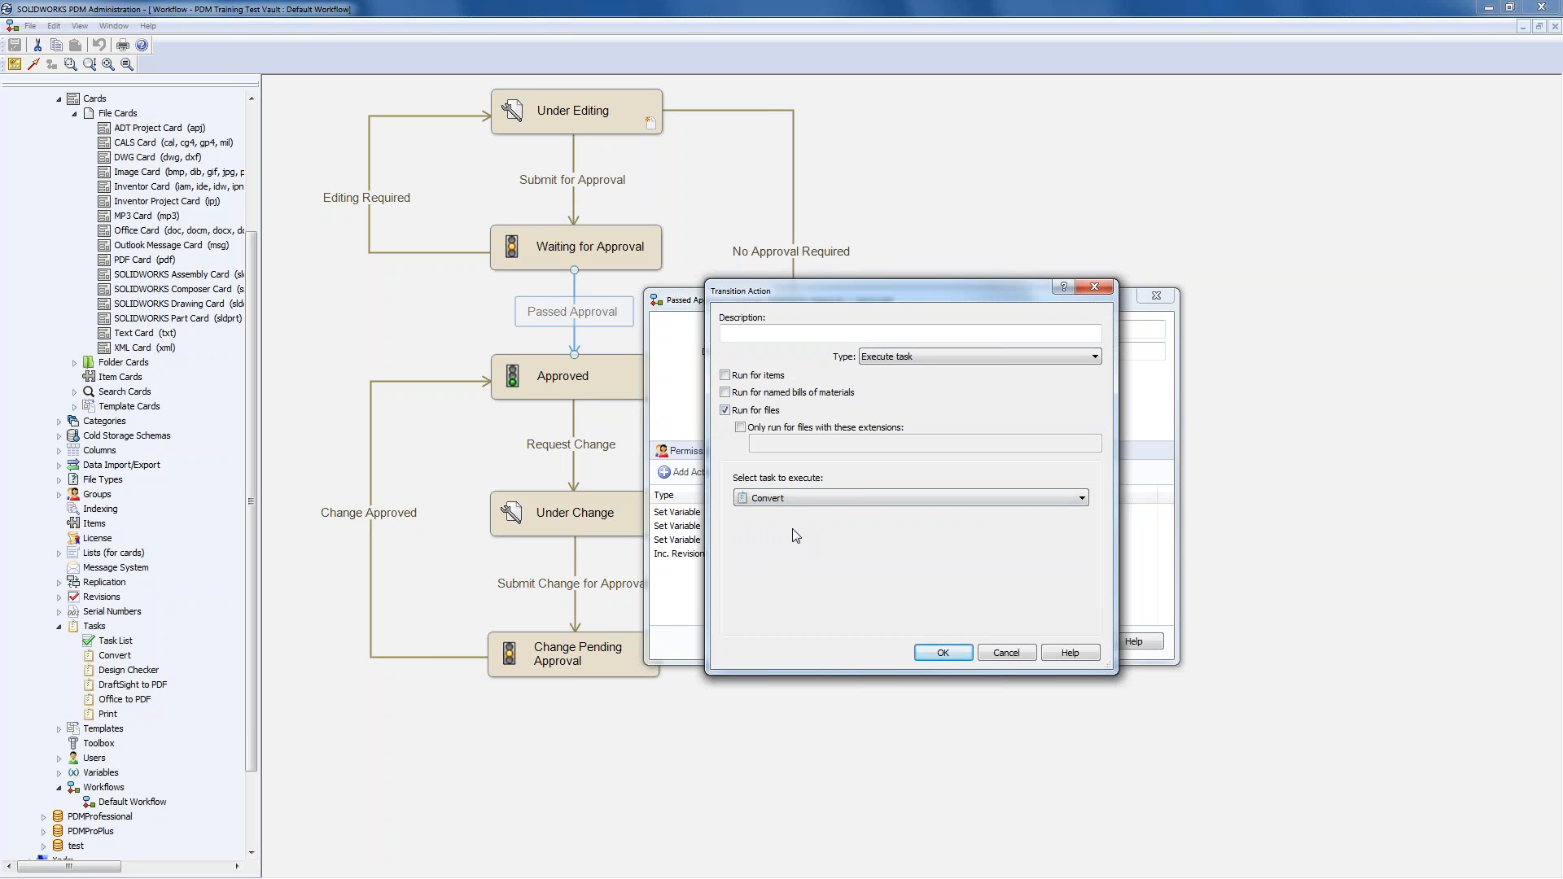
left_click(740, 427)
left_click(785, 446)
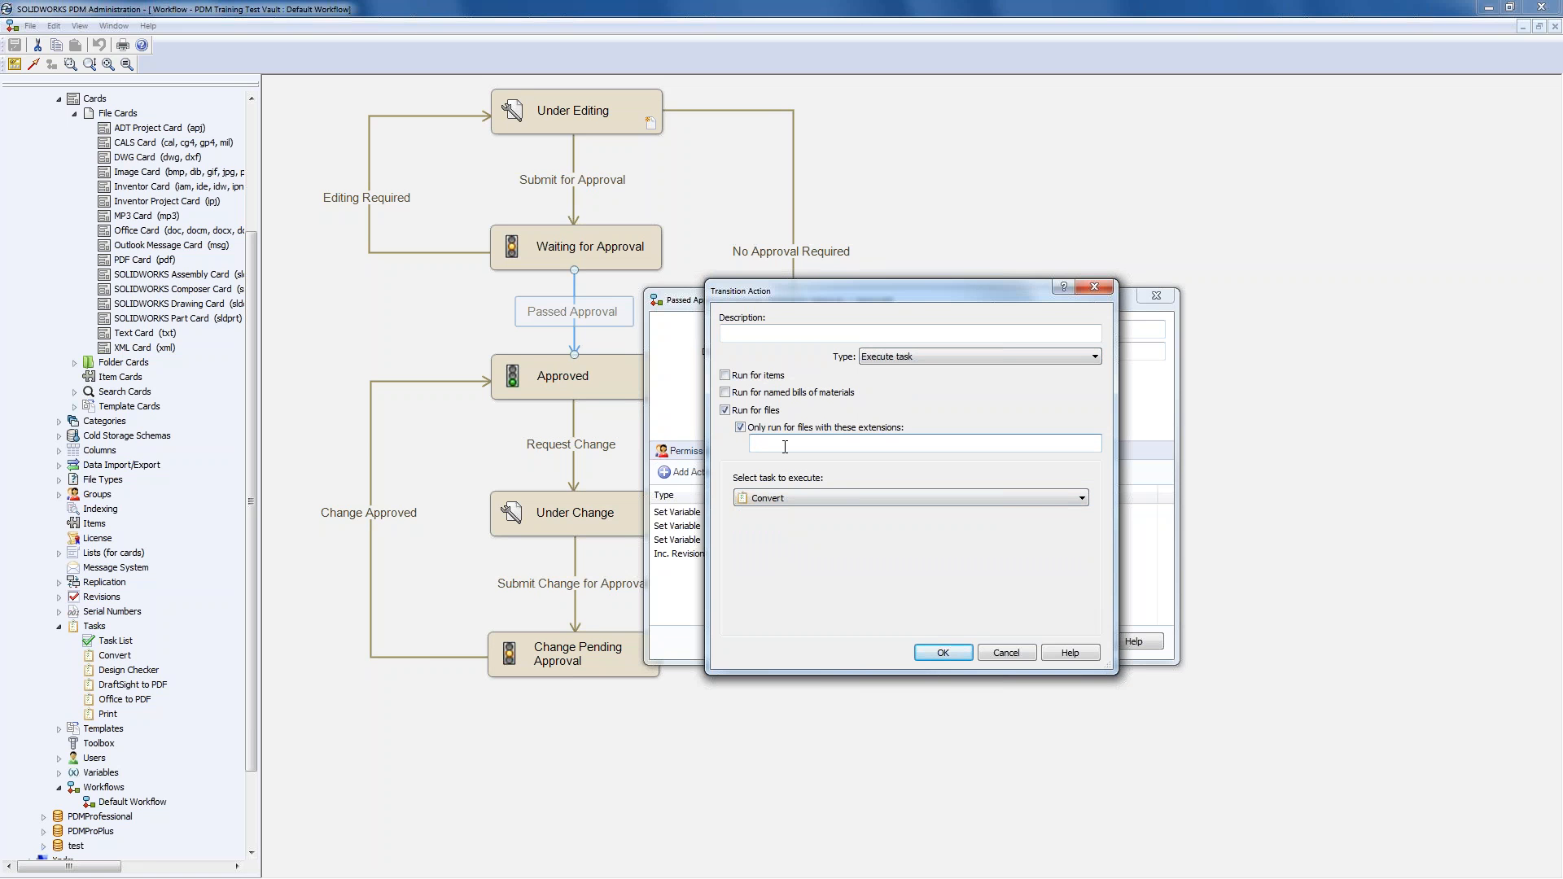
type("slddrw")
- Describe the action as 'Publish PDF of Drawing', confirm the transition, and save the workflow
left_click(771, 333)
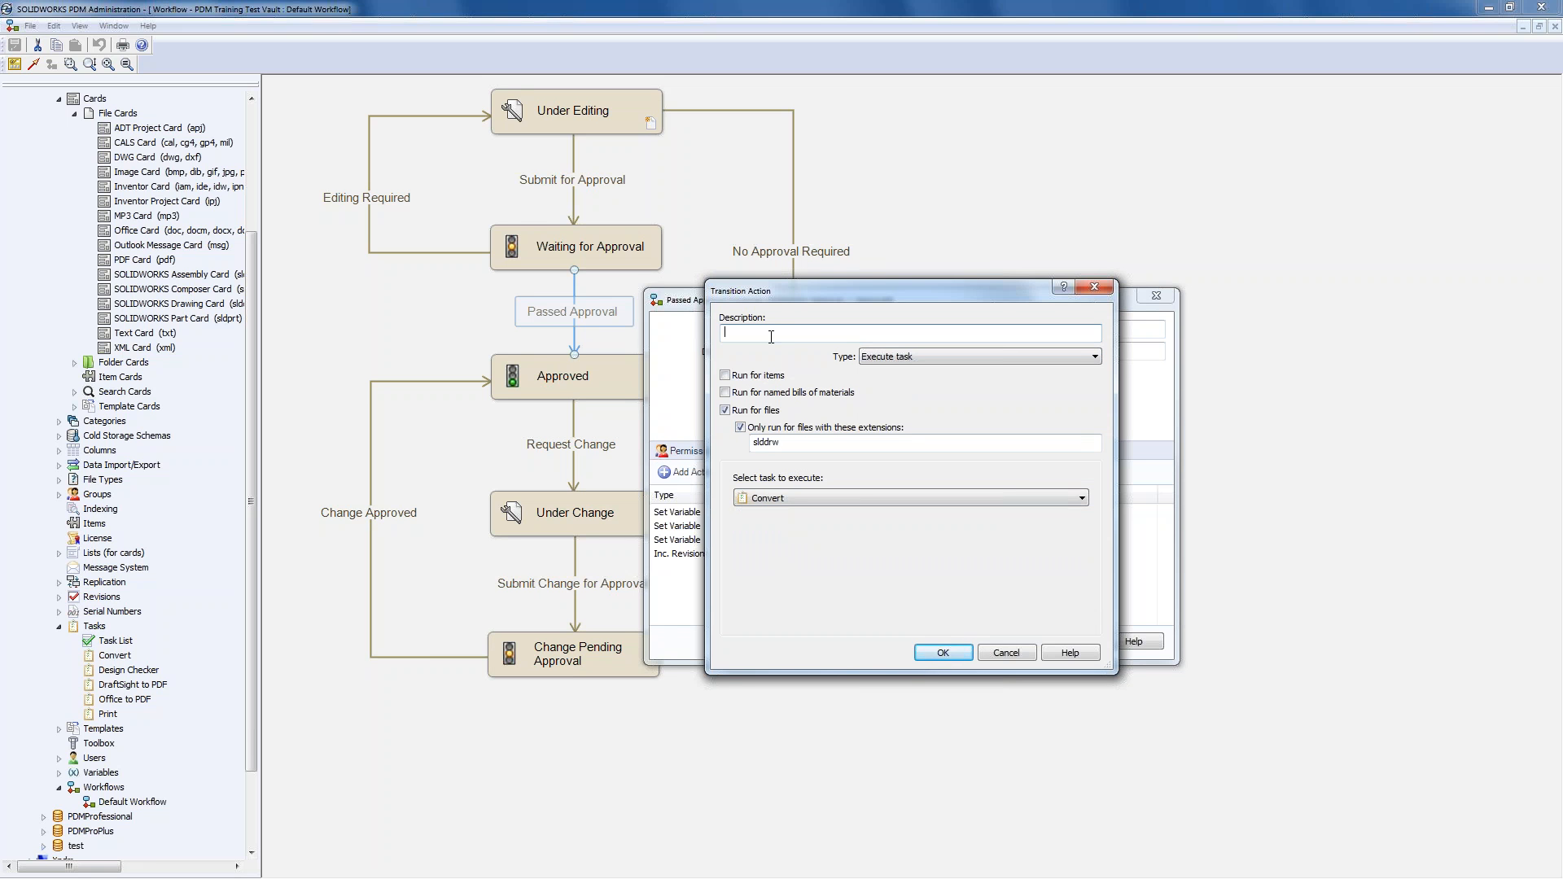
type("Publish PDM")
key("BackSpace")
type("F of Drawing")
left_click(963, 656)
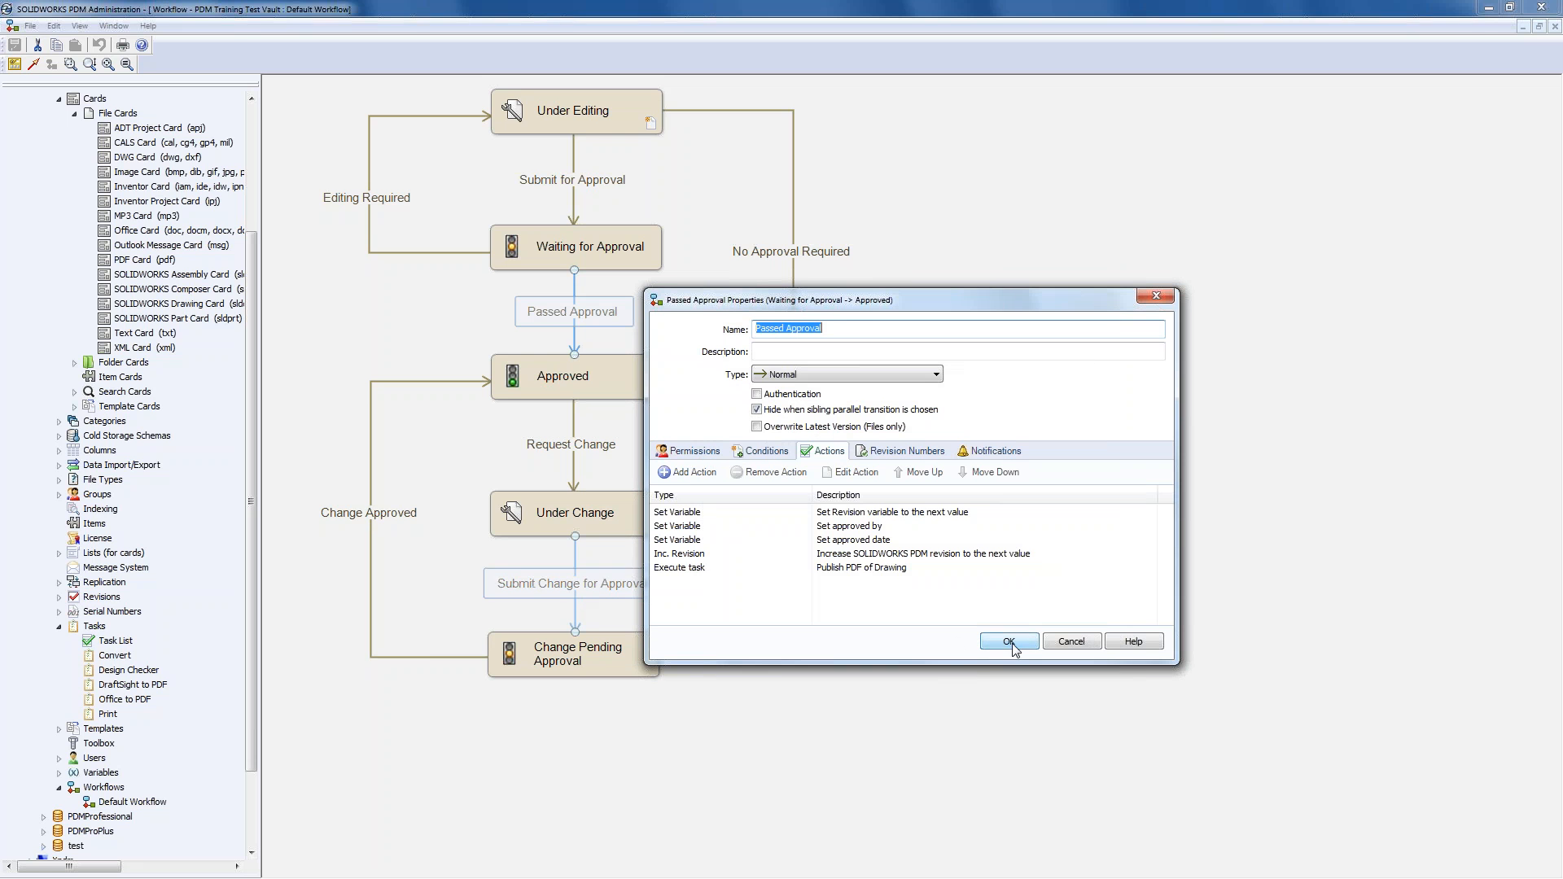
left_click(824, 569)
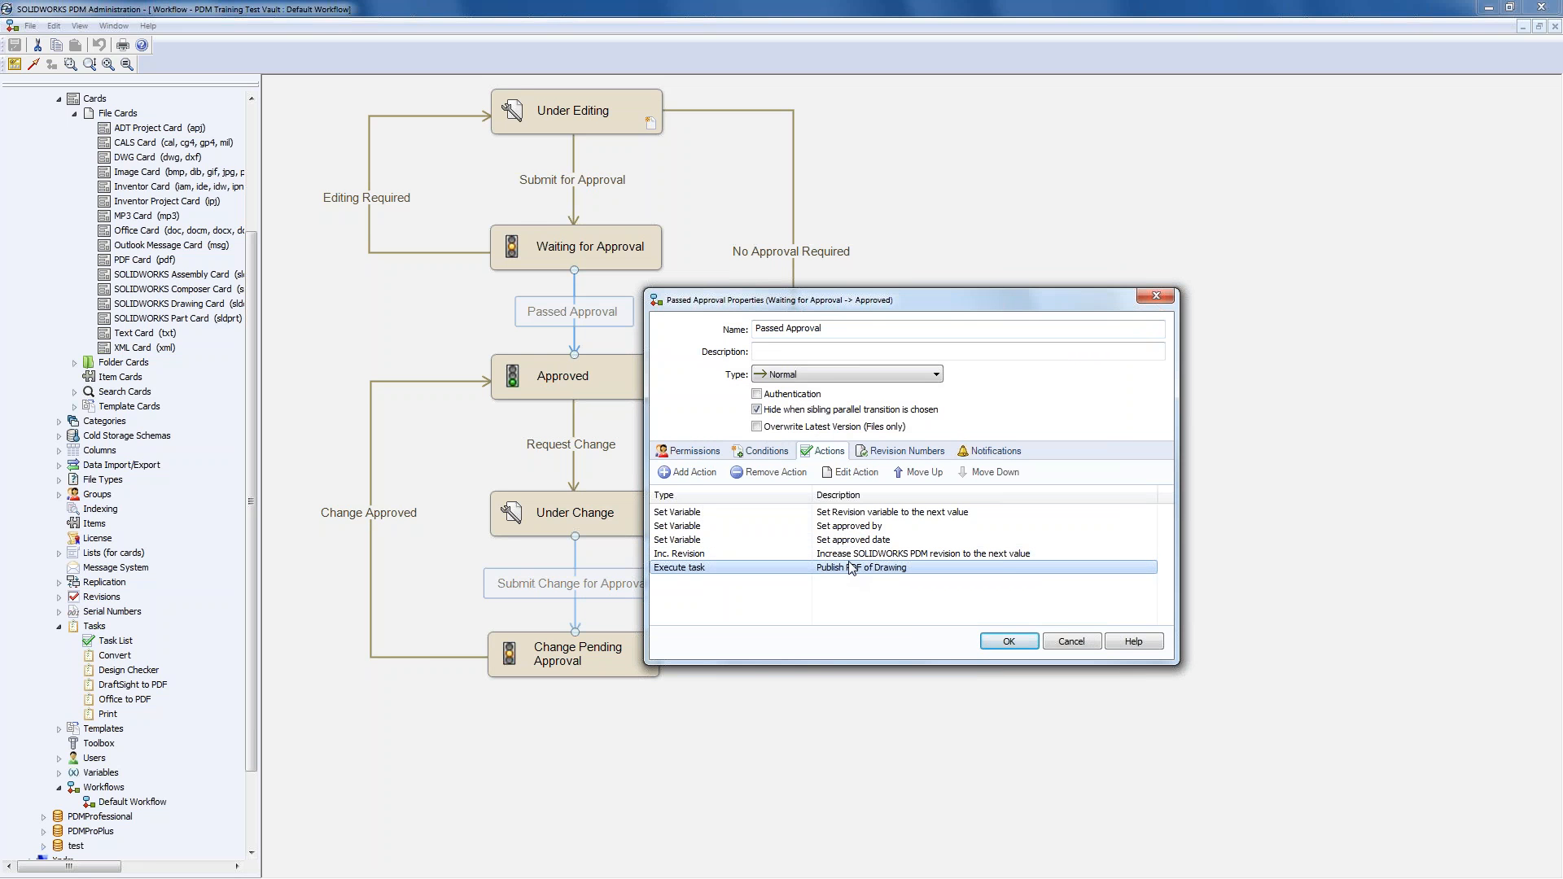
left_click(1008, 642)
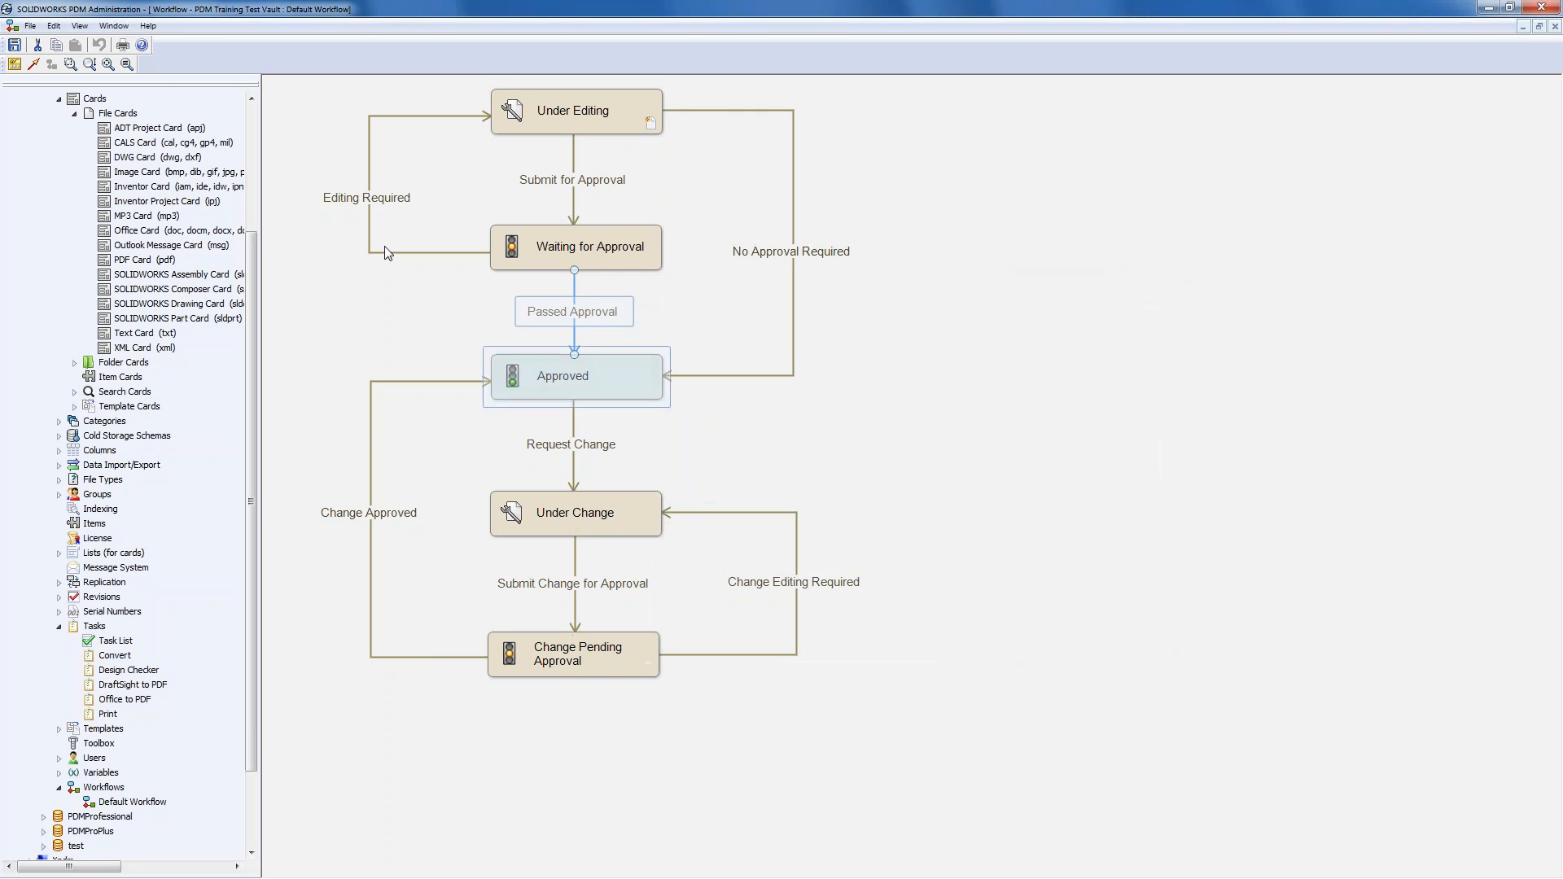
key("ctrl+s")
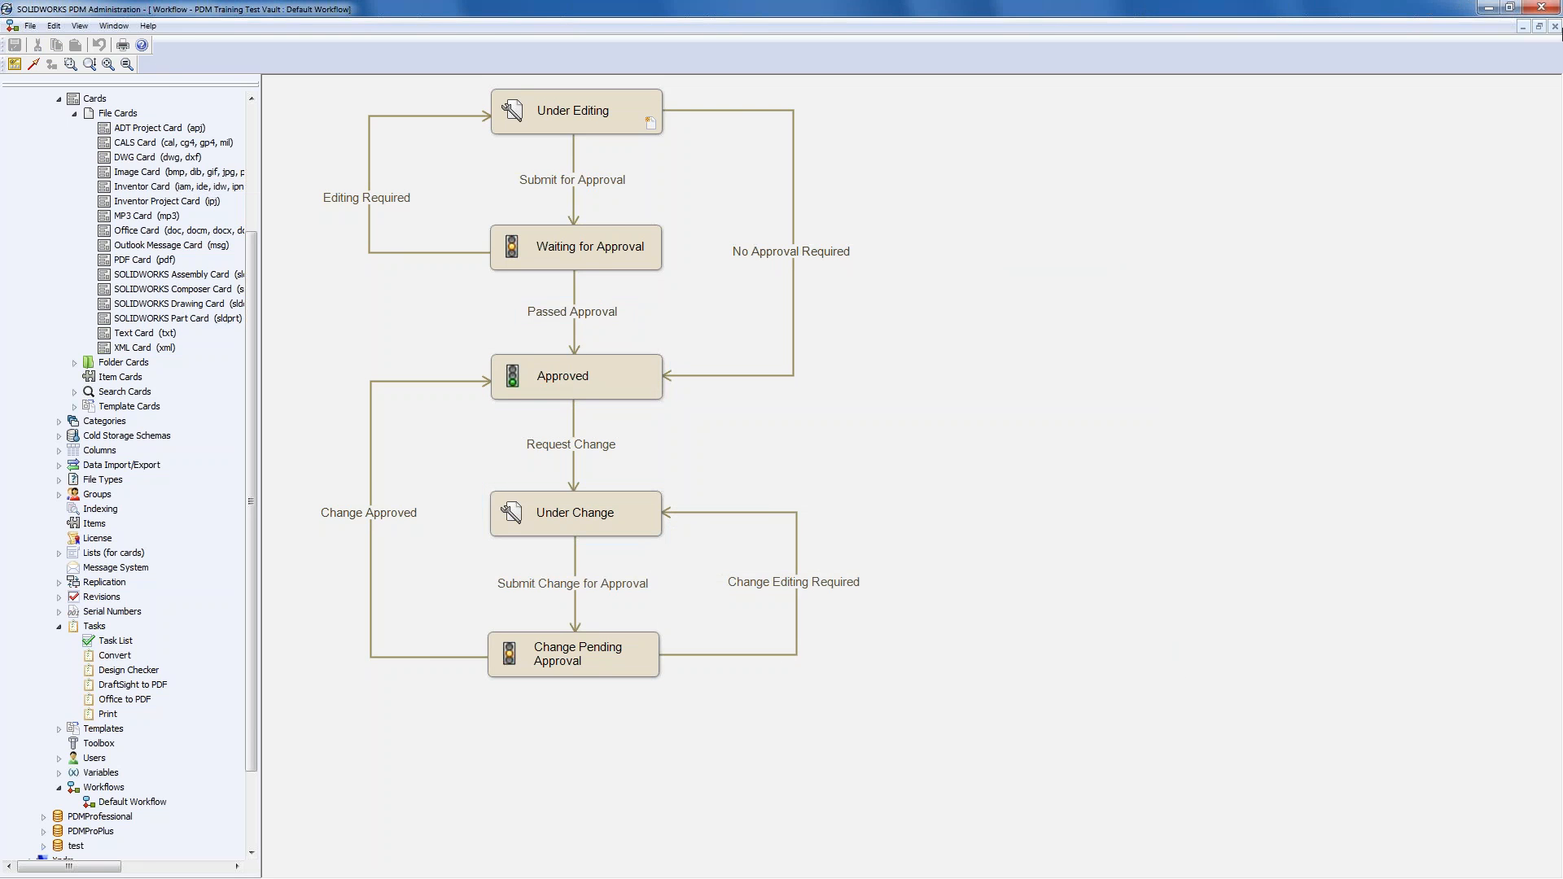
- Paste a copy of JV-0108.SLDDRW into the vault folder and check it in
left_click(1488, 9)
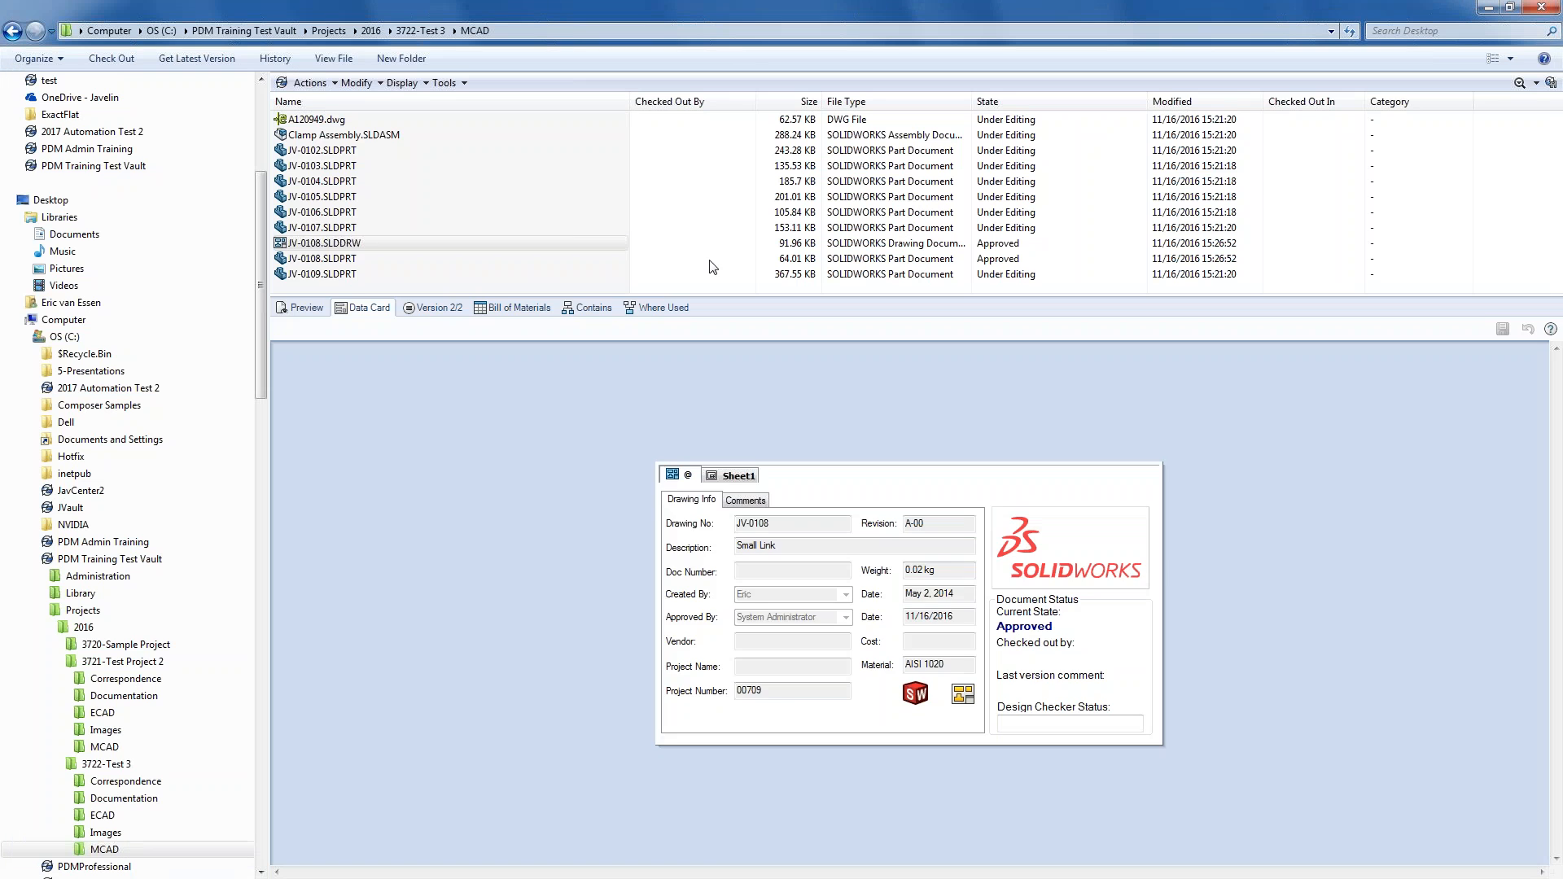
left_click(350, 242)
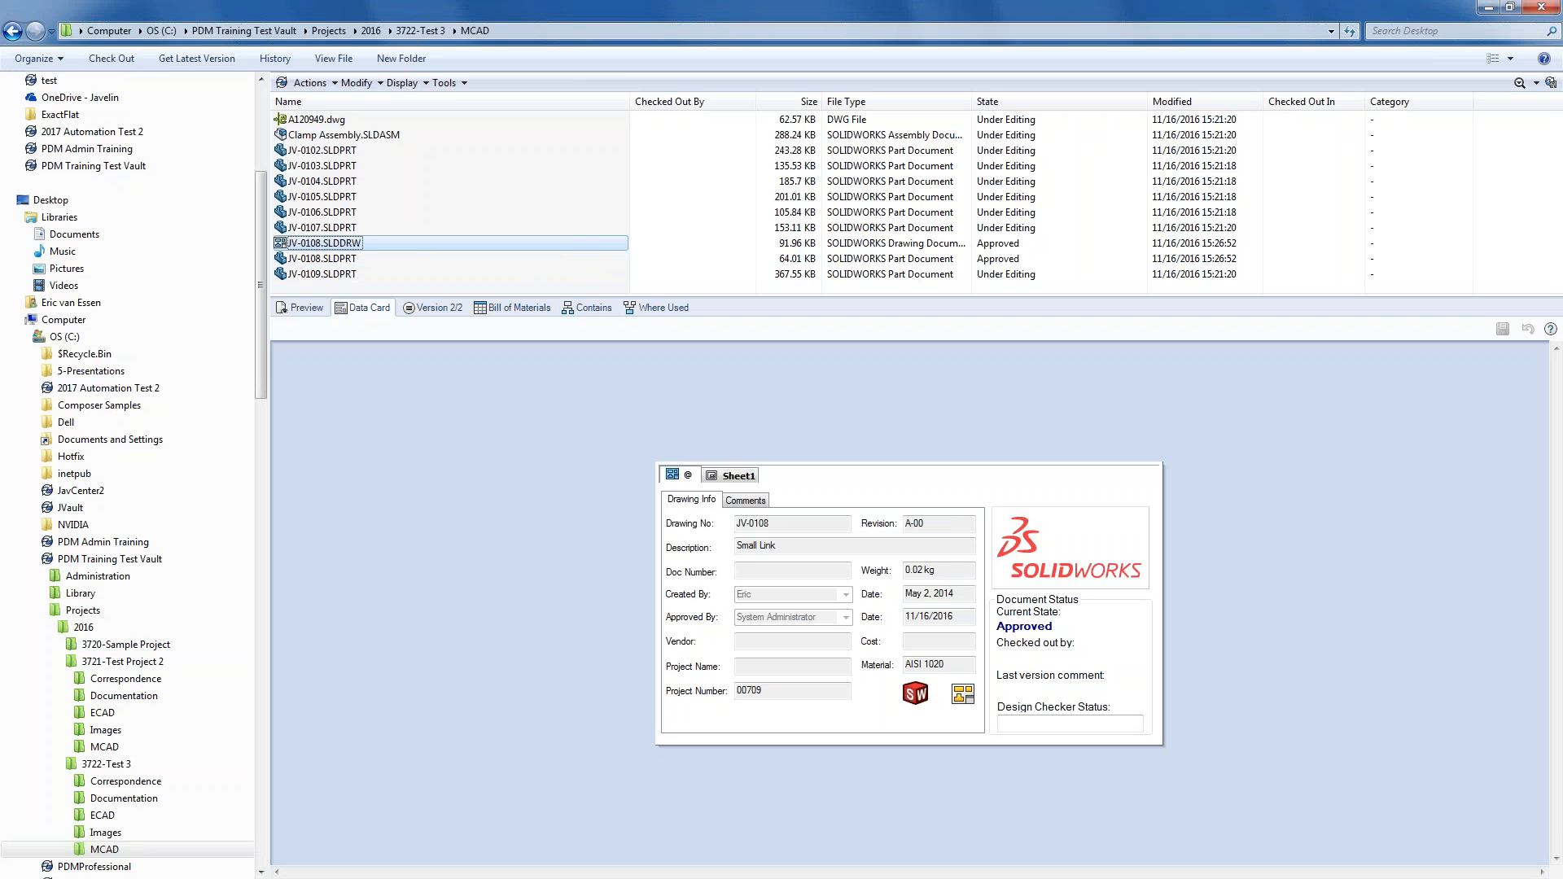
key("ctrl+v")
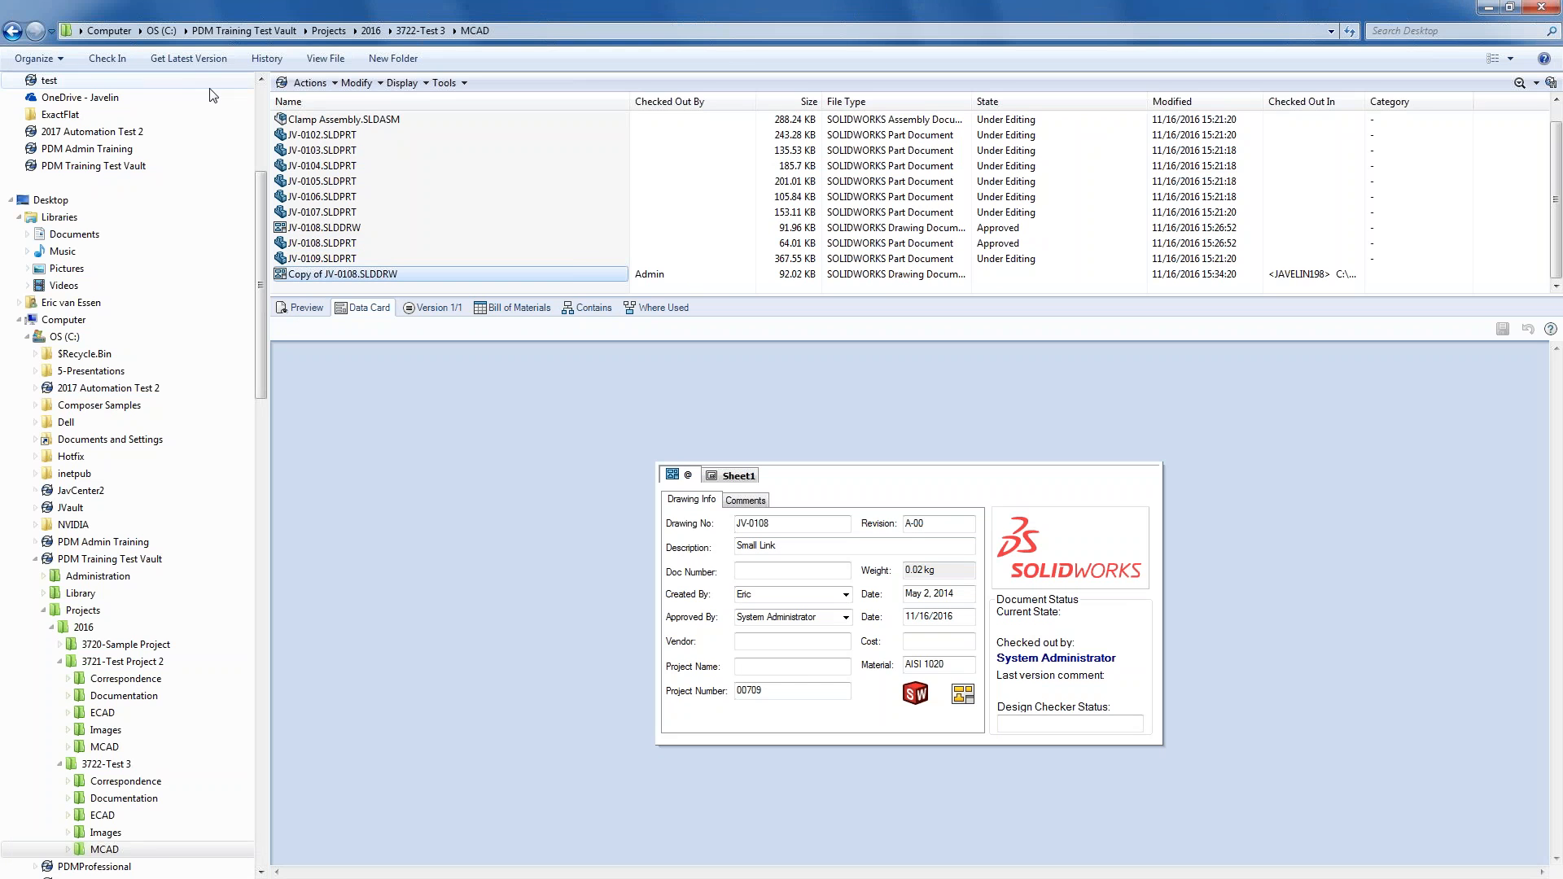
left_click(108, 59)
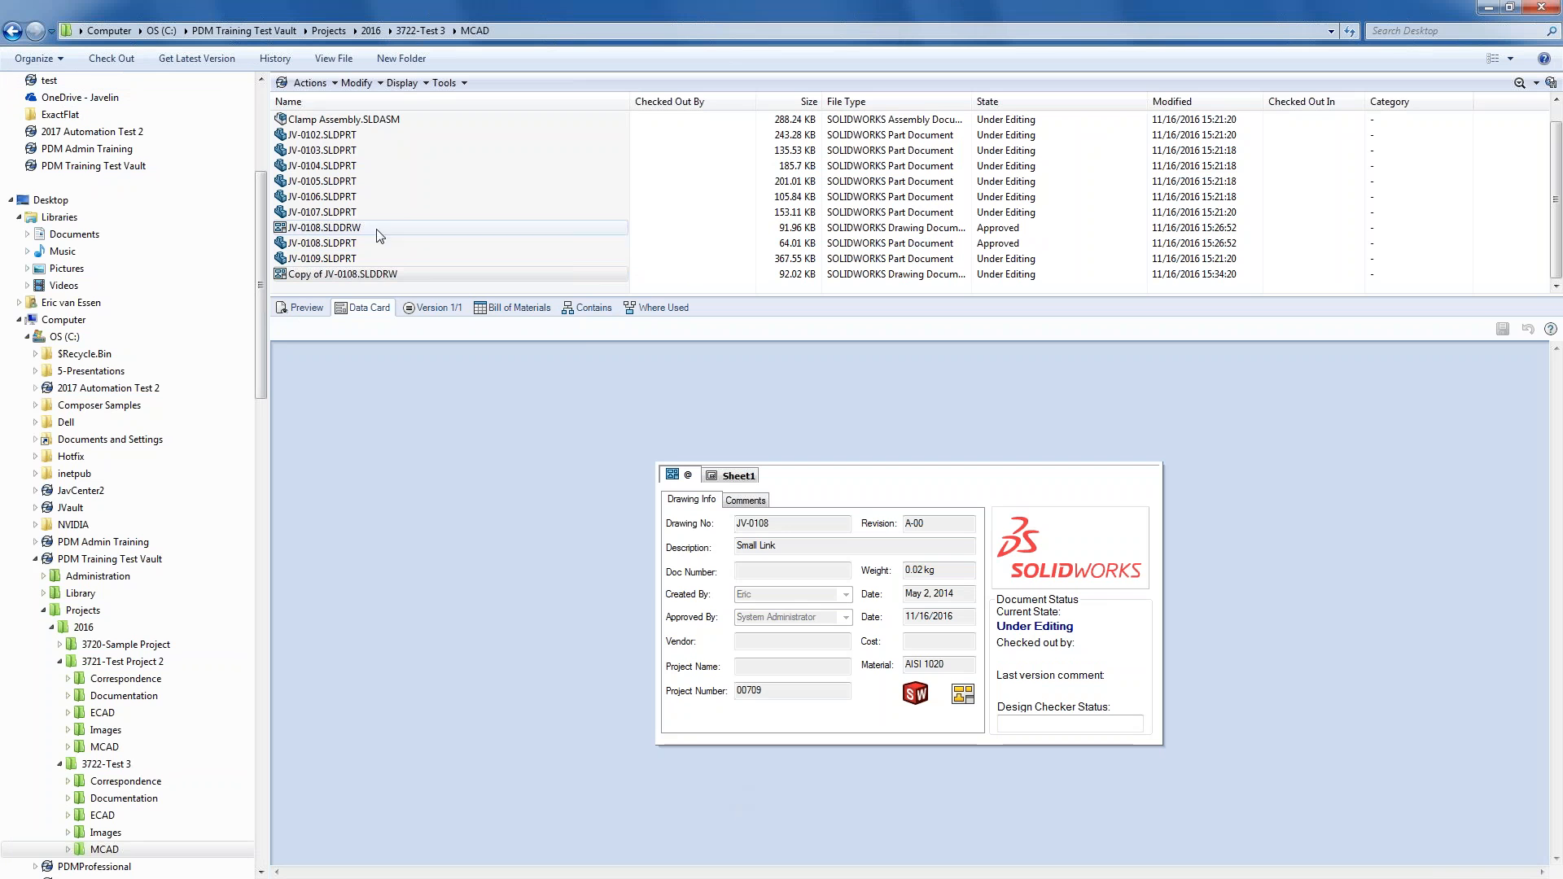
- Move the copied drawing through Submit for Approval and Passed Approval, then return to Administration
right_click(355, 278)
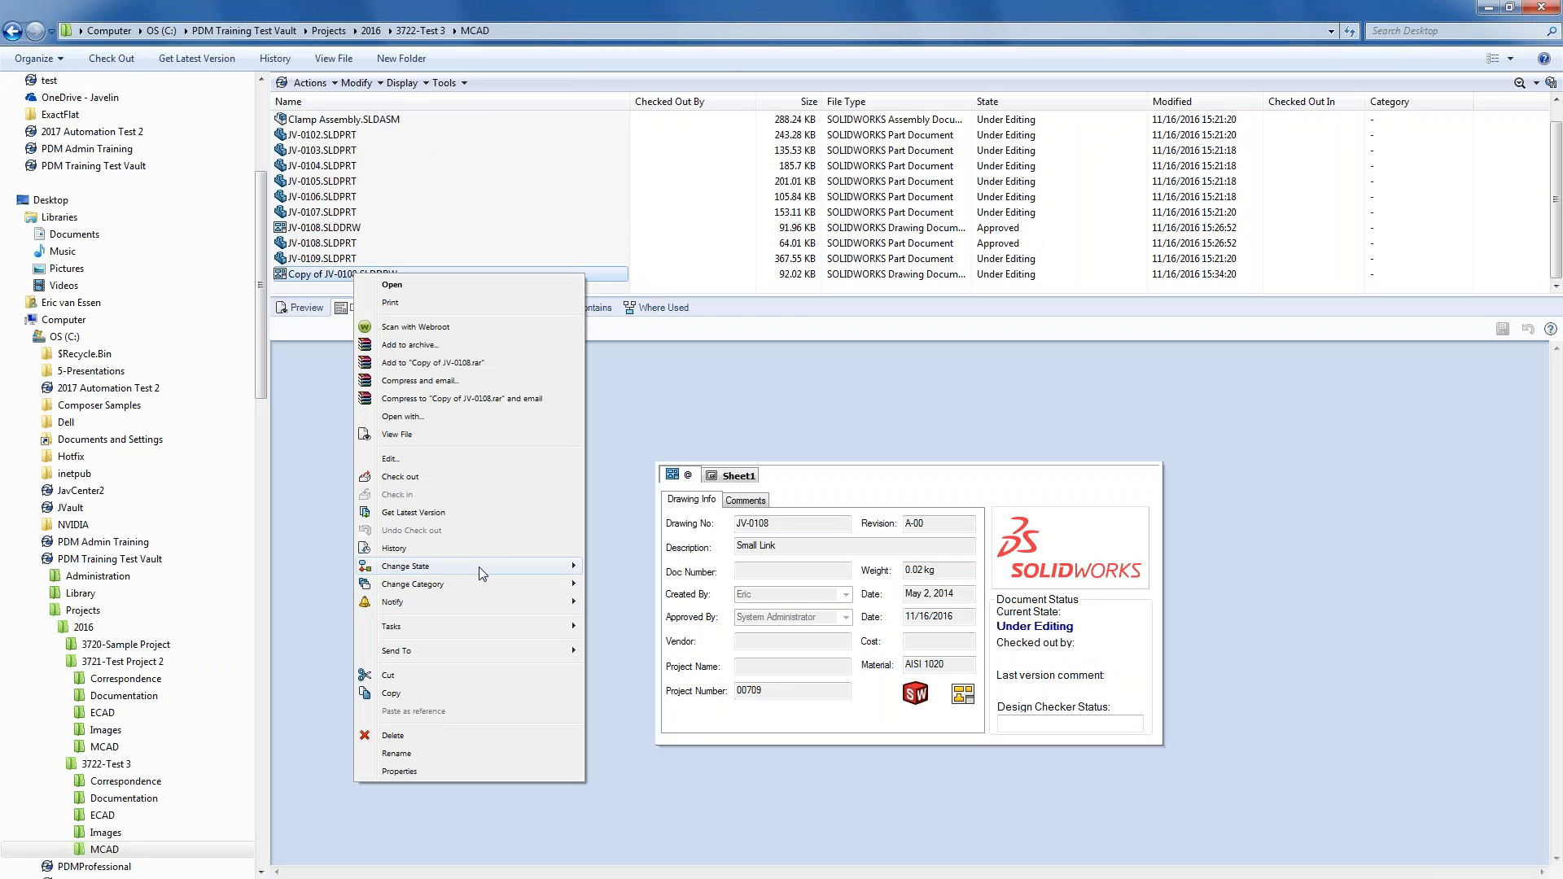
mouse_move(479, 566)
left_click(643, 584)
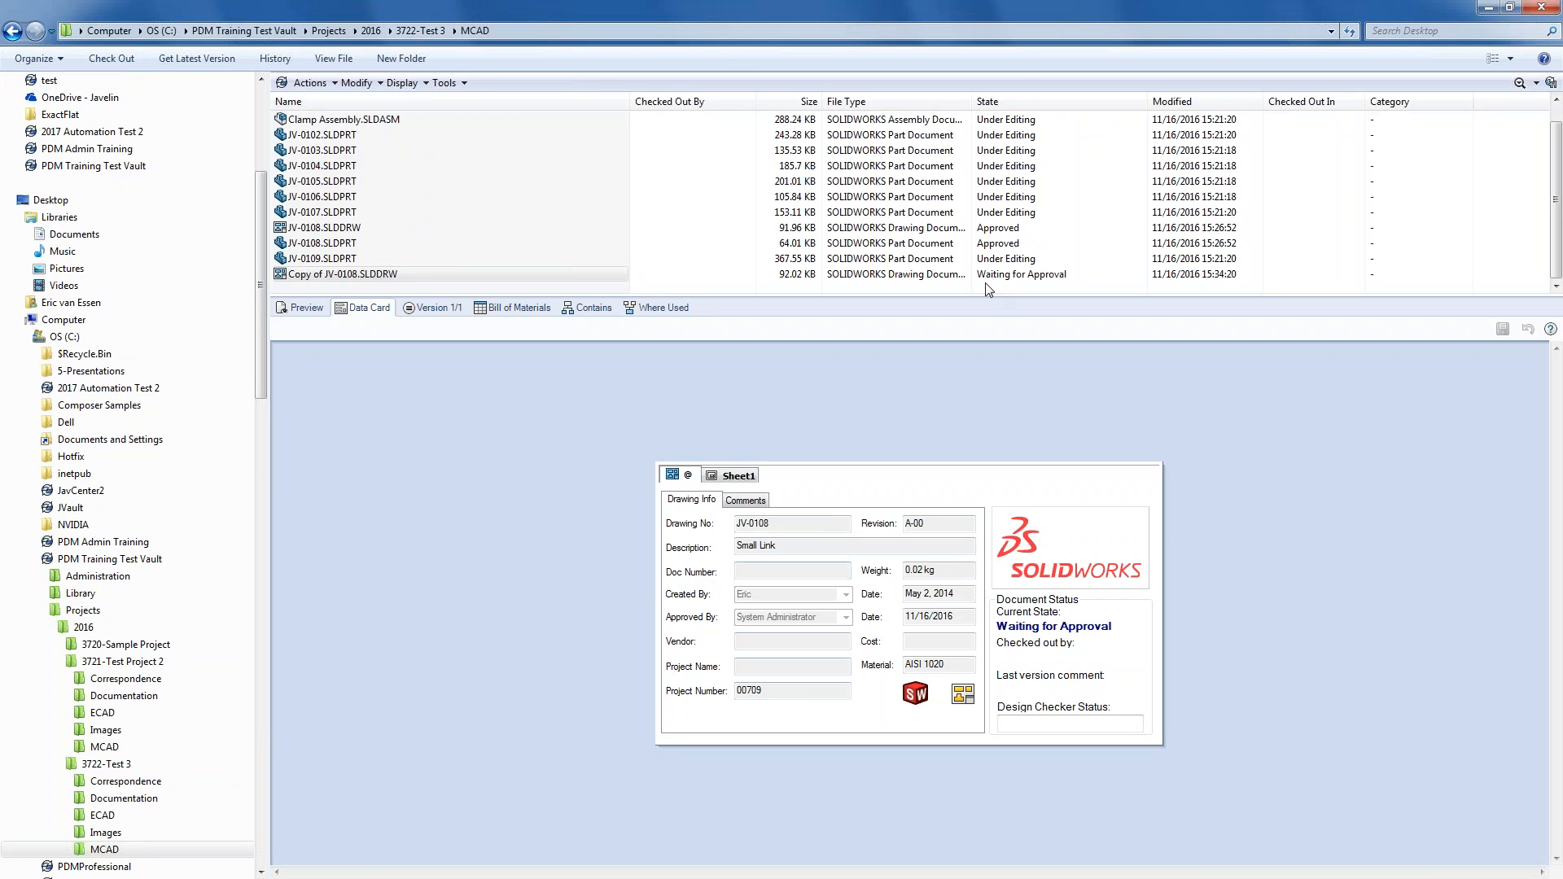
right_click(408, 274)
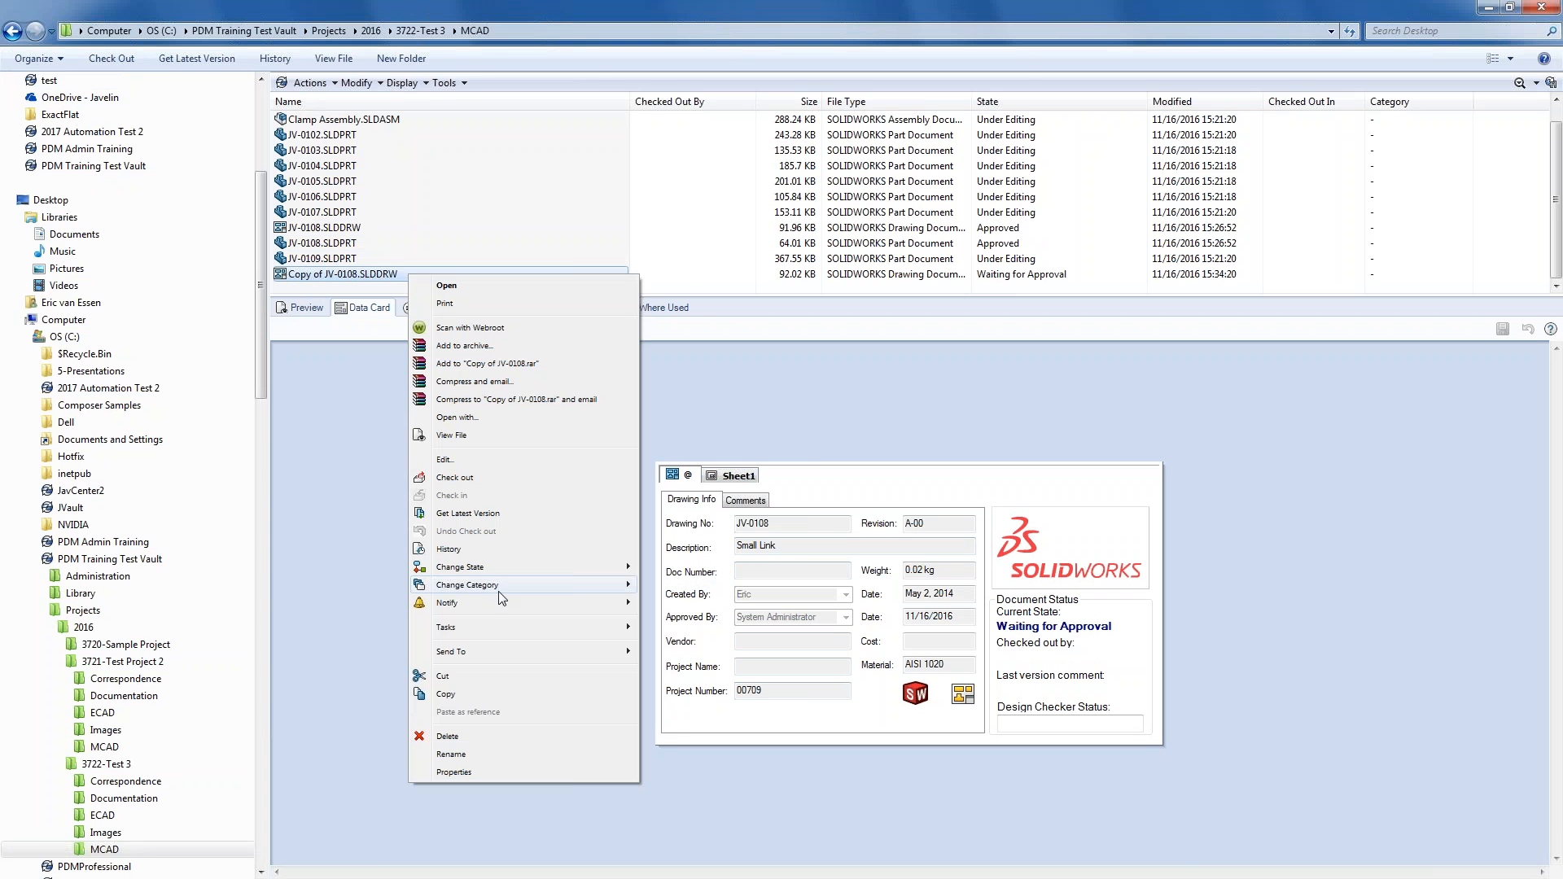
mouse_move(513, 570)
left_click(680, 588)
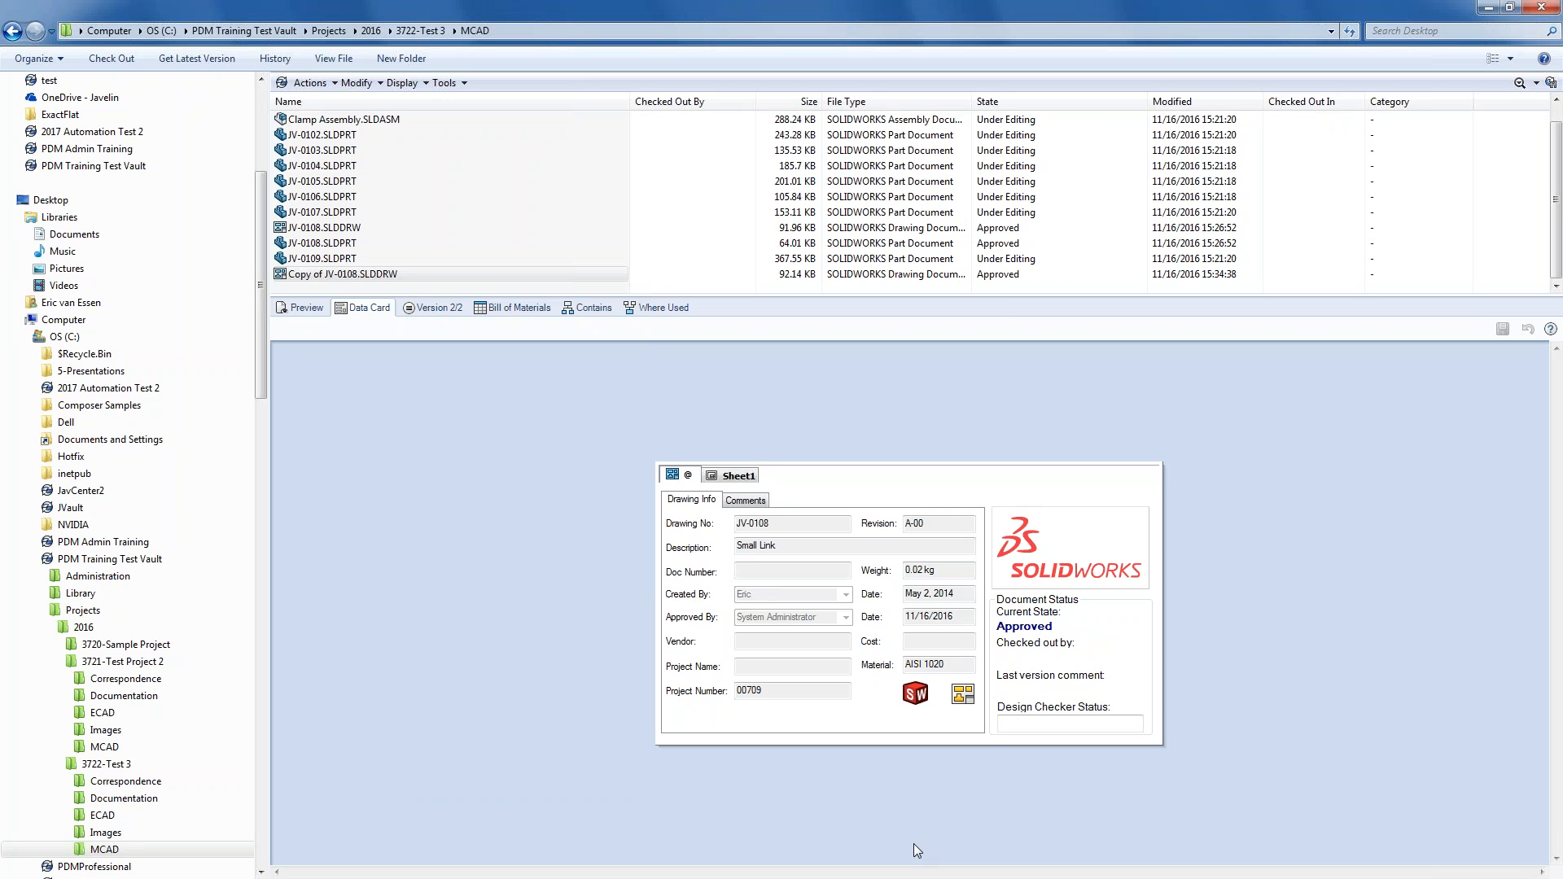
left_click(410, 877)
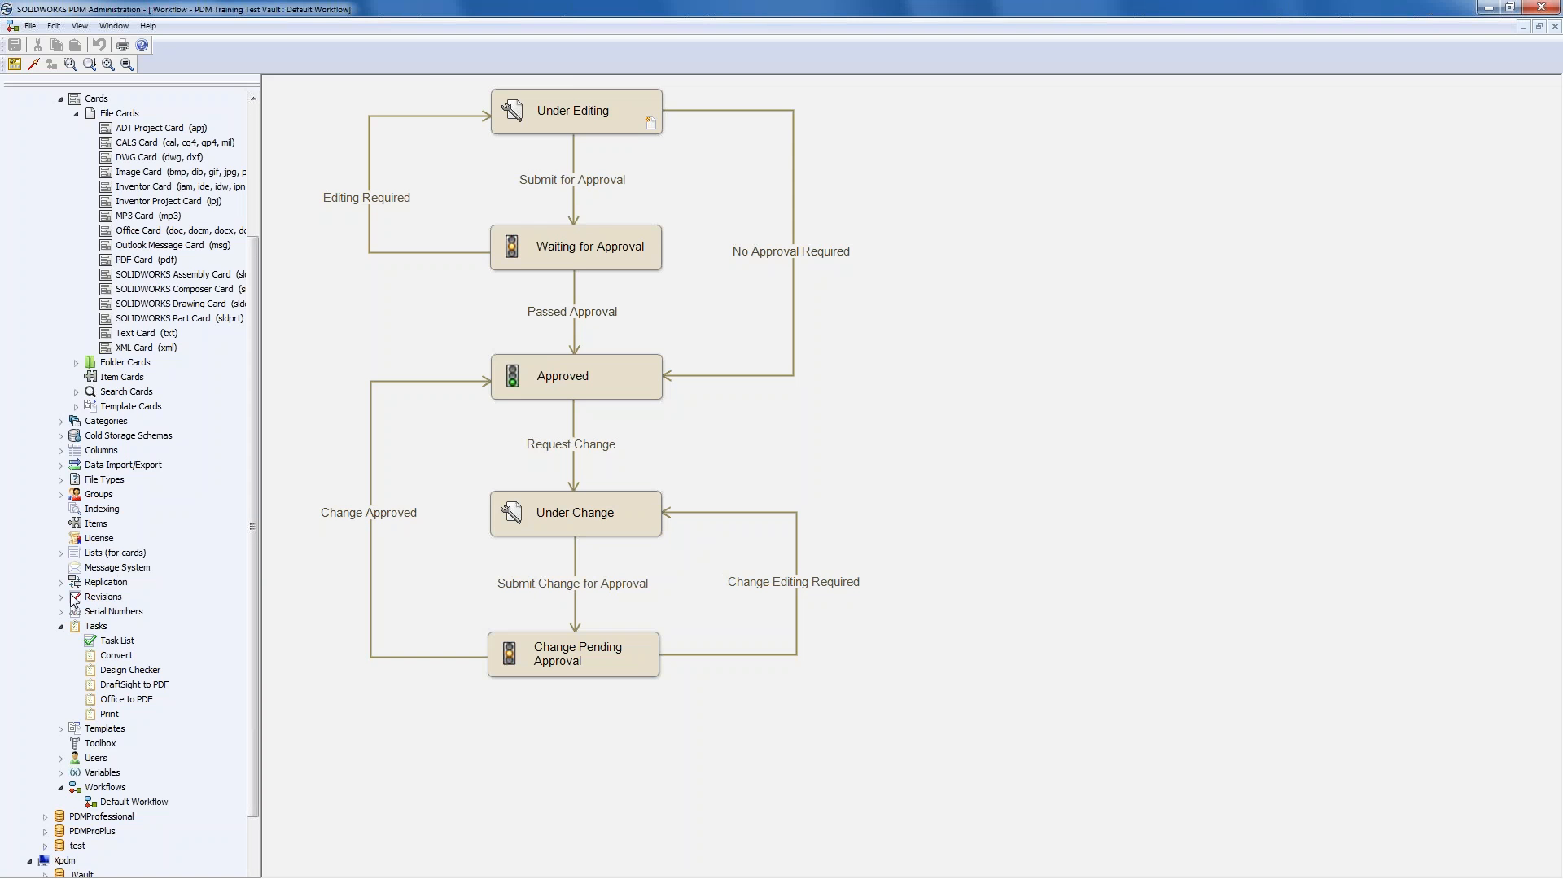
- Check the Task List for the Convert task's OK status, then minimize Administration
left_click(100, 479)
left_click(120, 642)
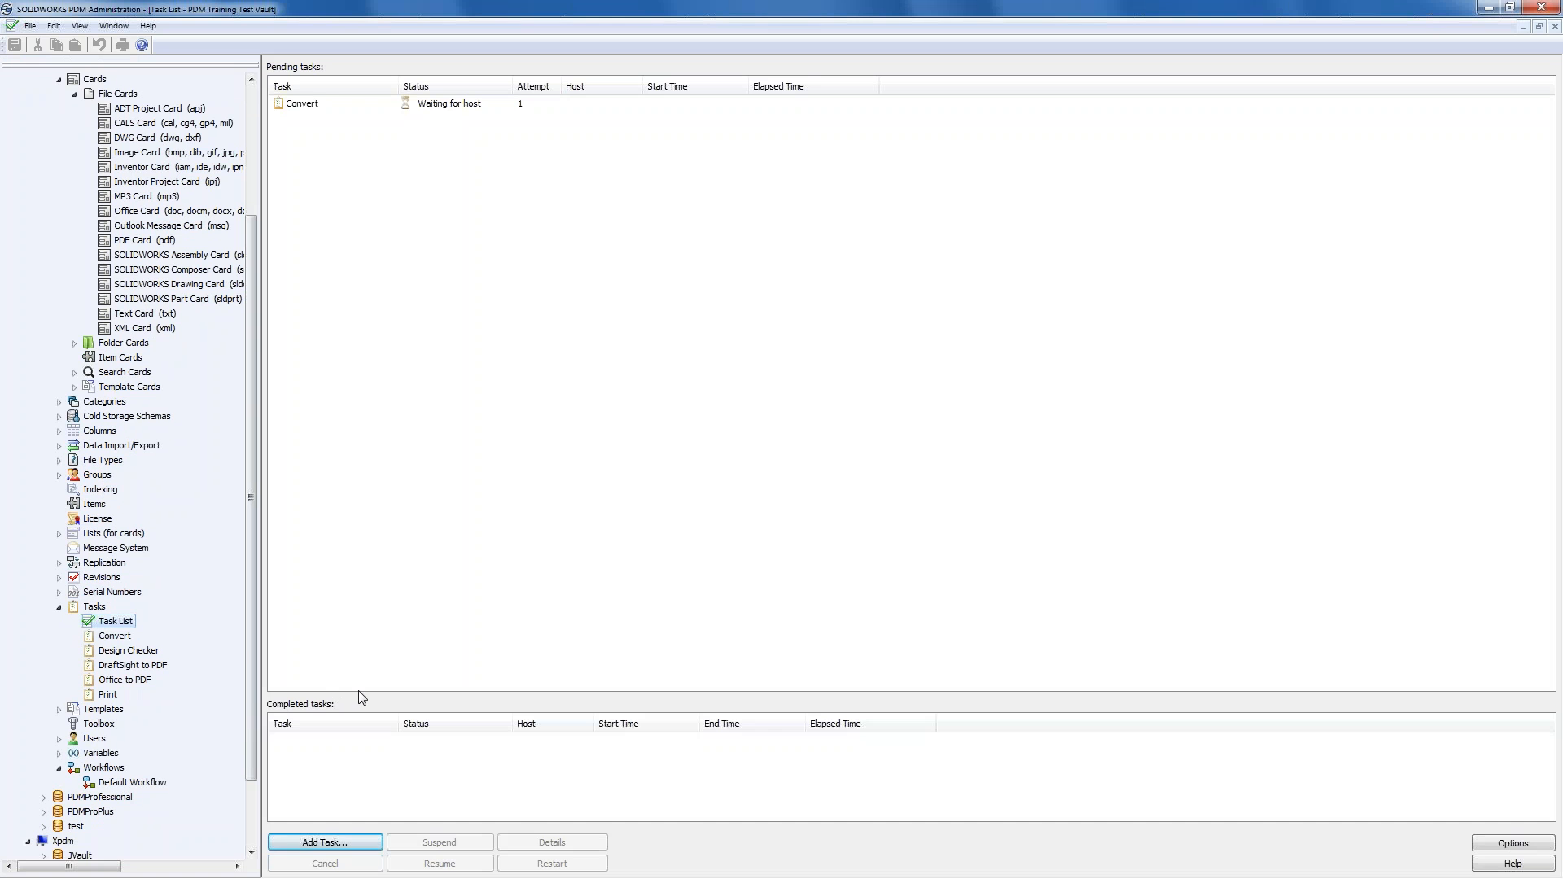
left_click(315, 108)
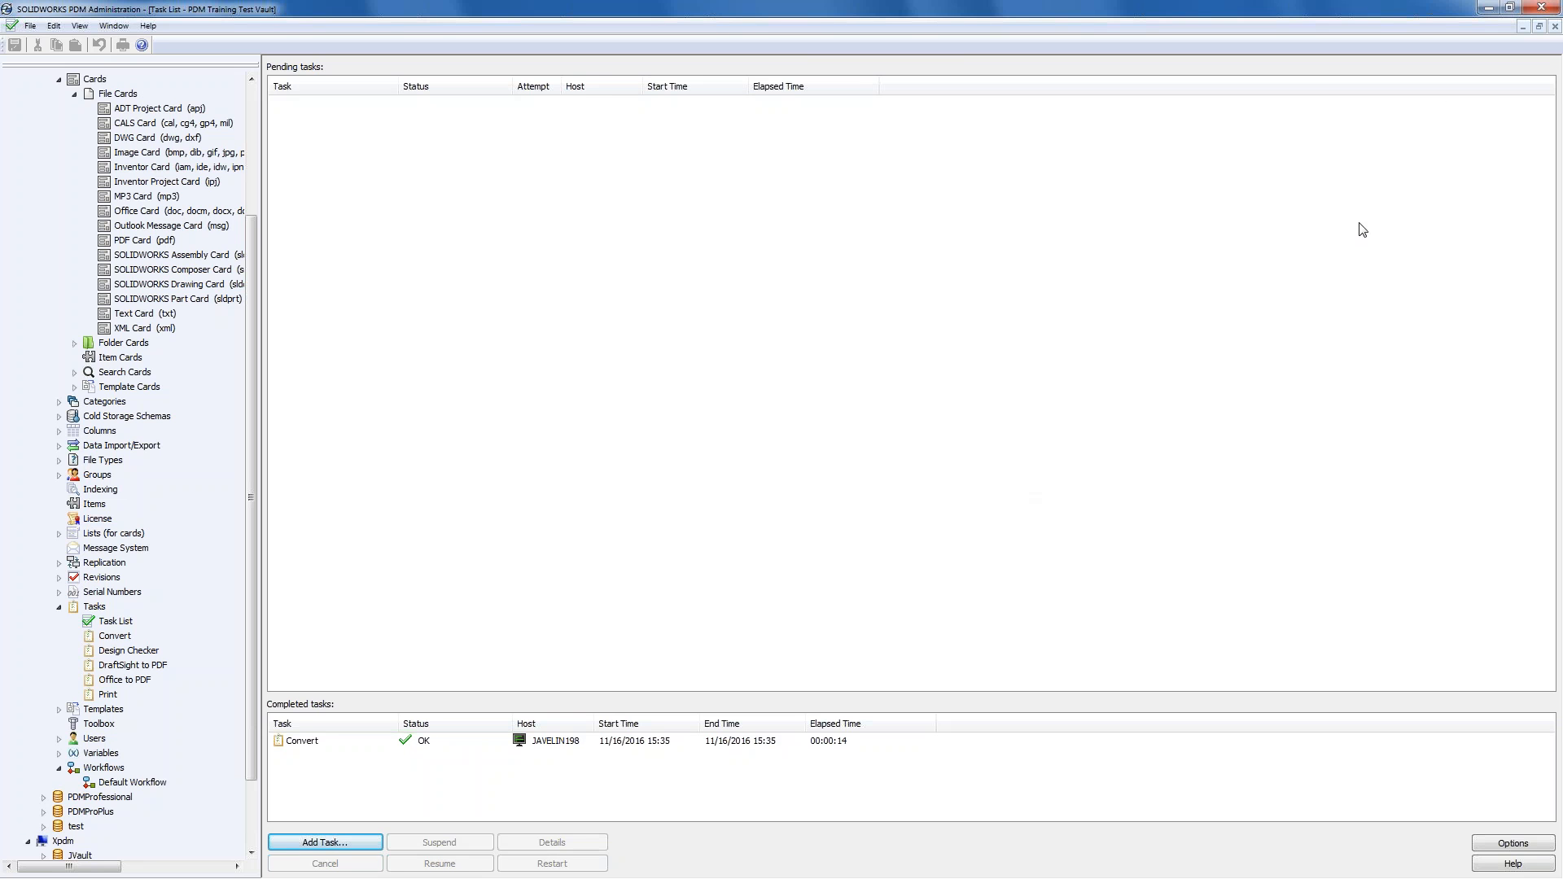
left_click(1486, 10)
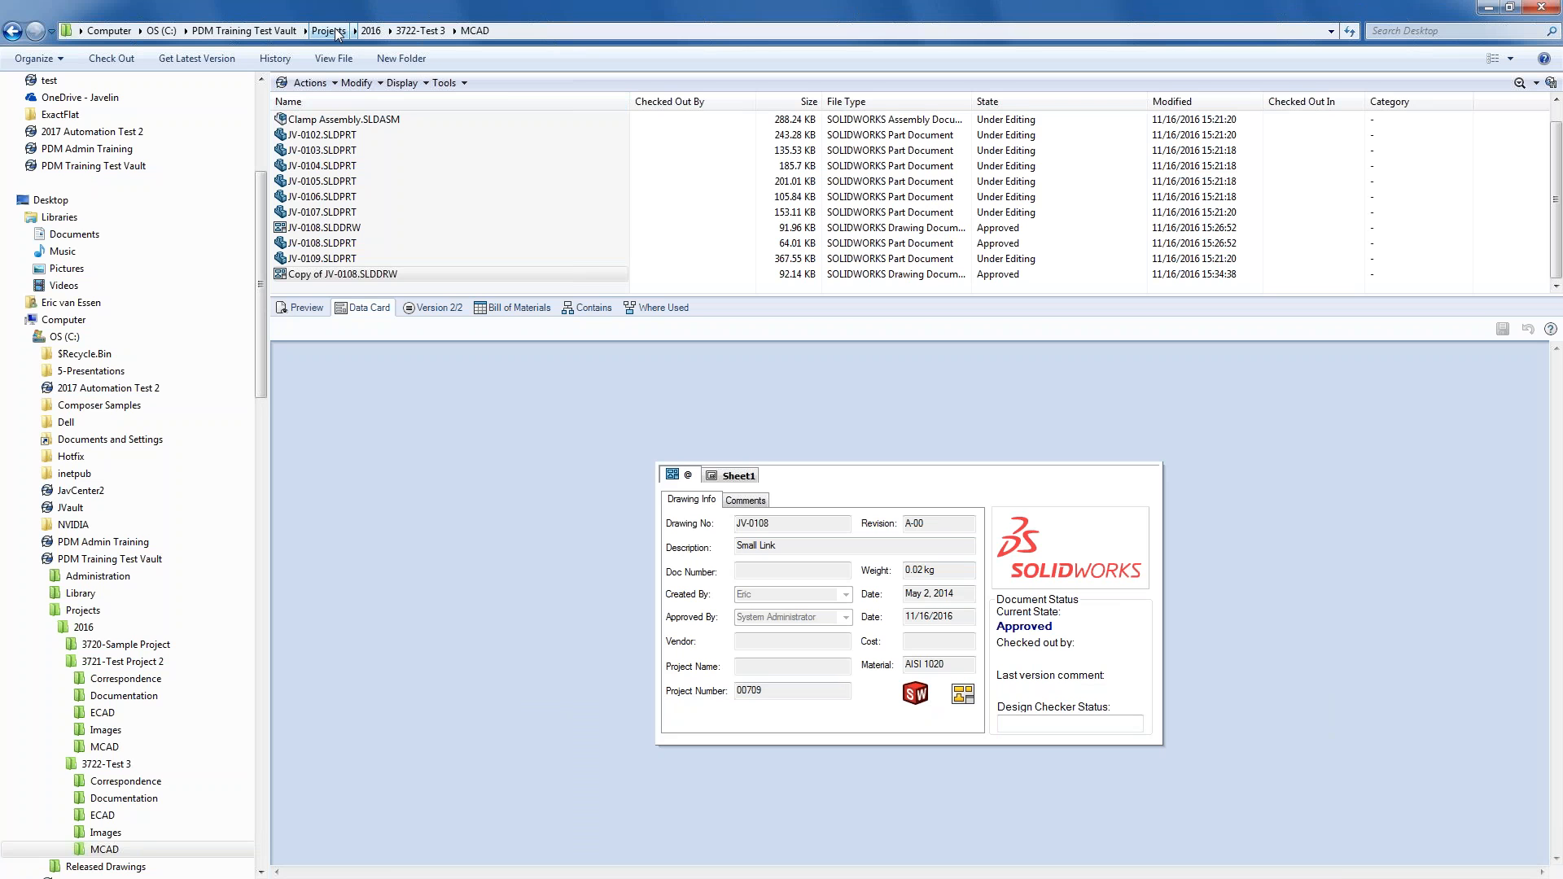
- Open Released Drawings and inspect Copy of JV-0108.pdf's referenced source drawing and data card
left_click(274, 32)
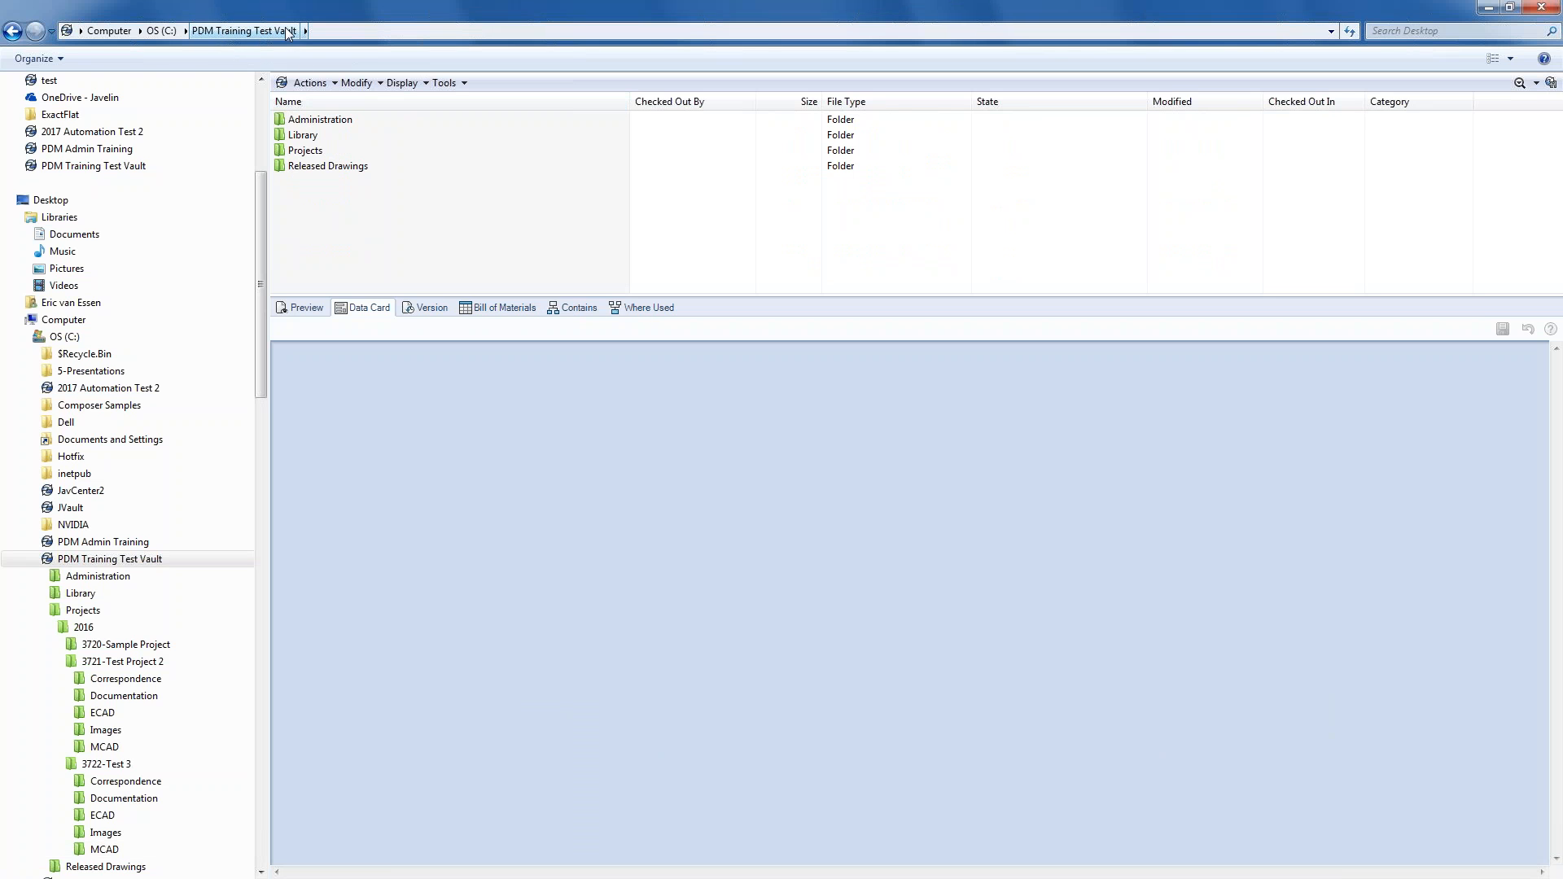
double_click(330, 167)
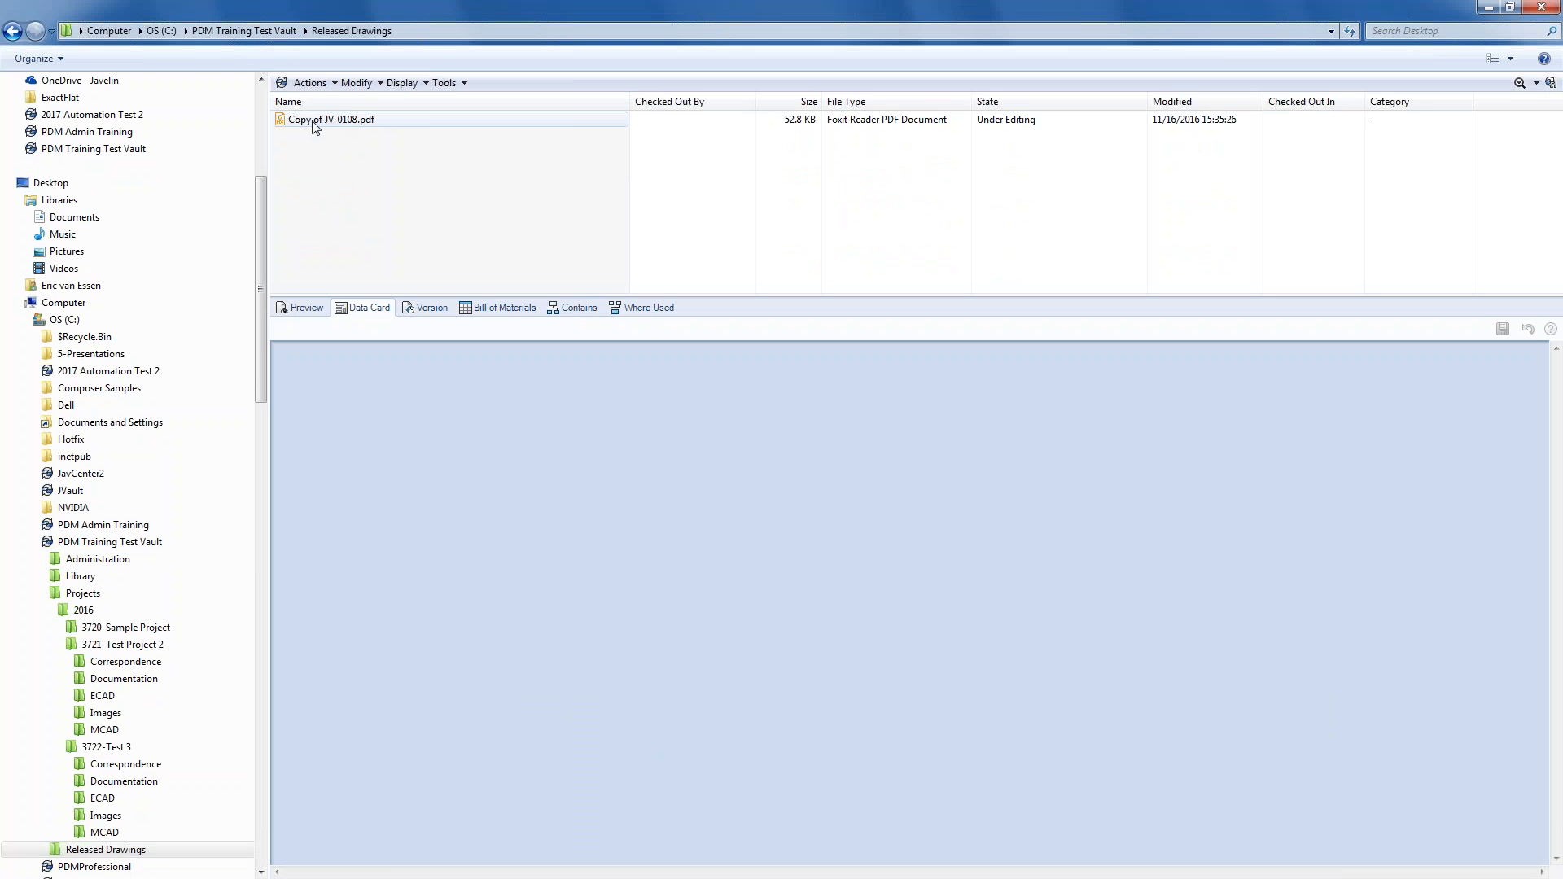
left_click(586, 310)
left_click(358, 121)
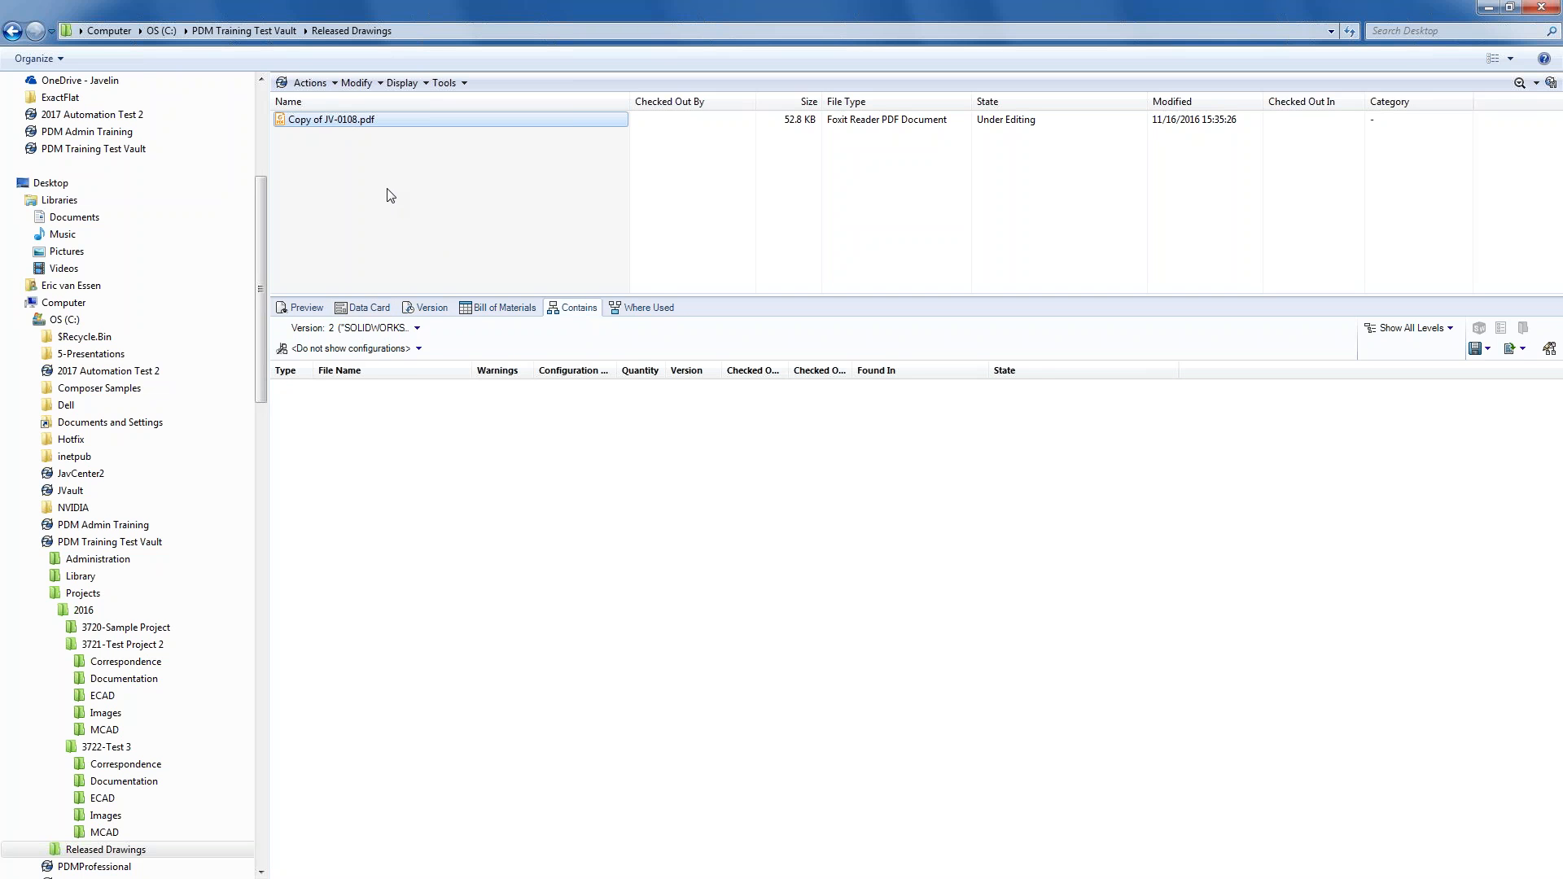
left_click(344, 411)
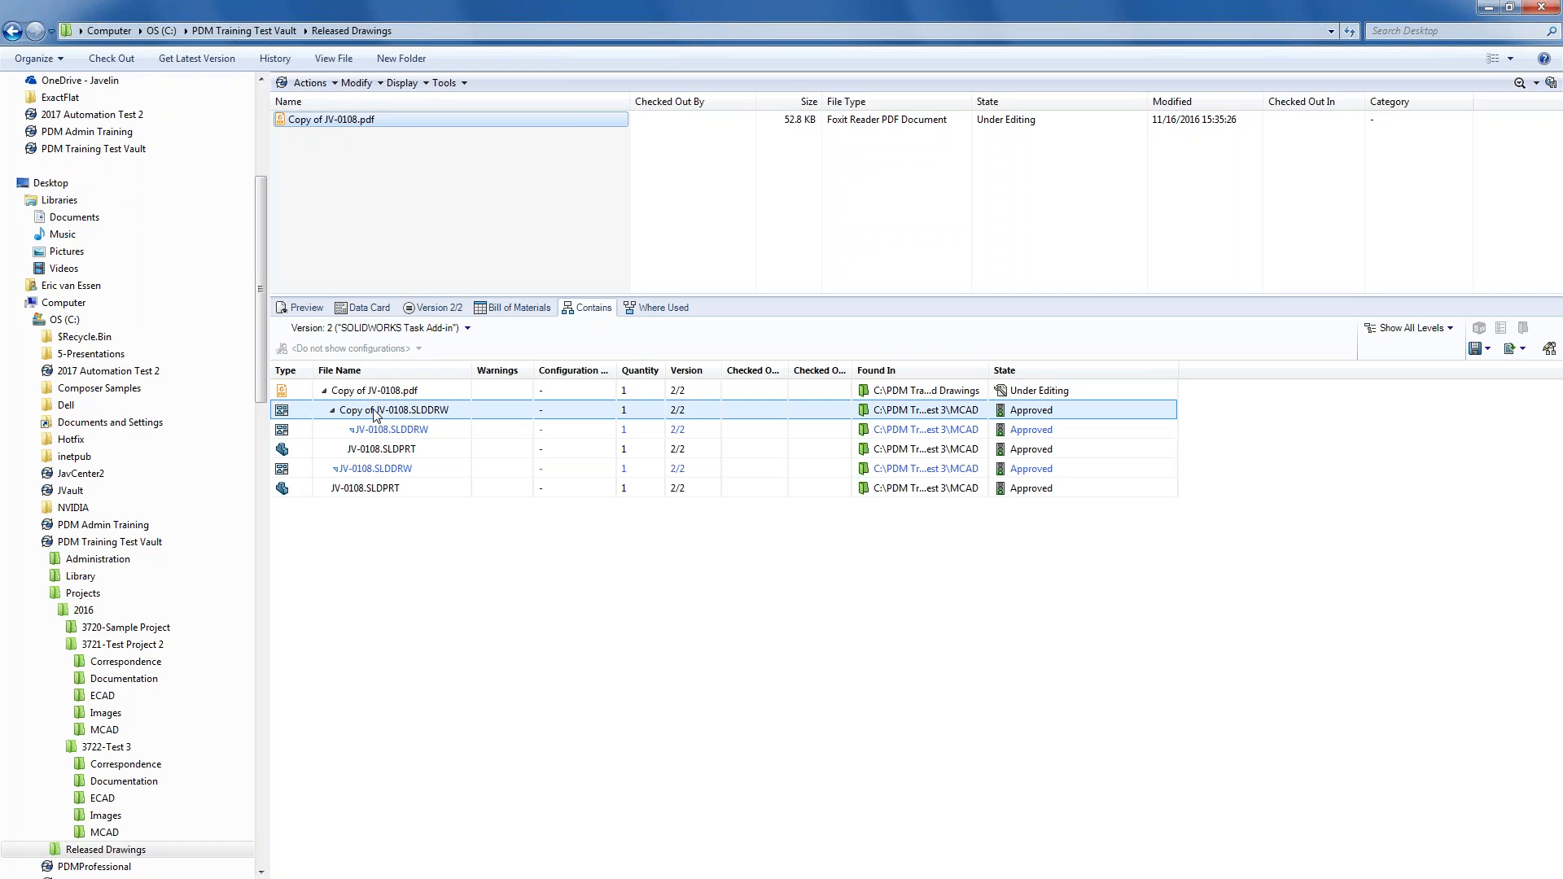
left_click(377, 309)
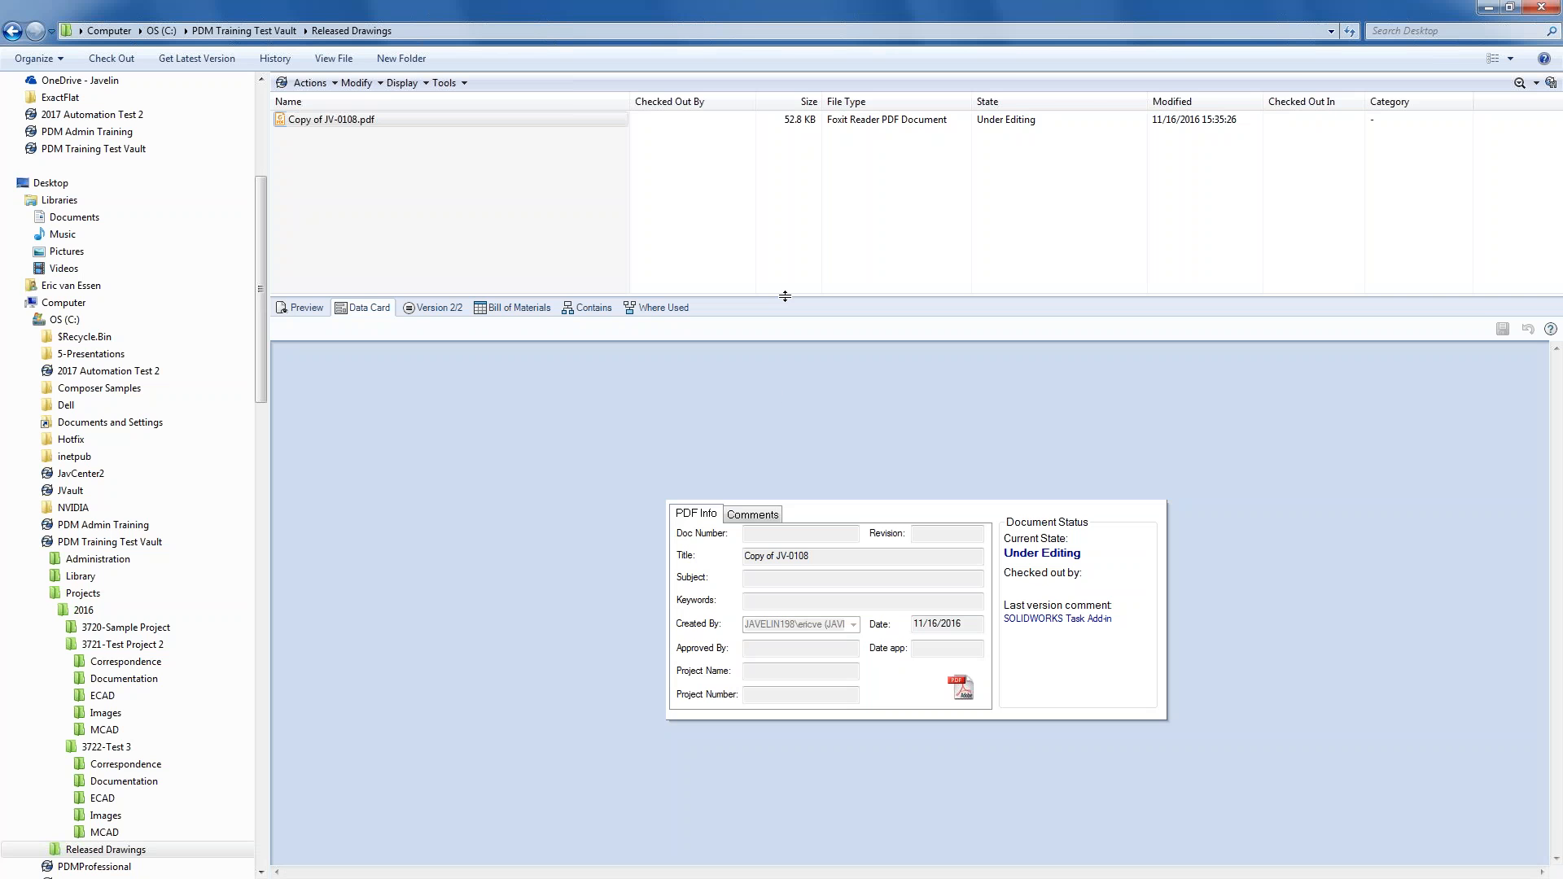
- Enlarge the file list and folder tree panes, and preview the Complete Search form
left_click_drag(782, 294, 782, 389)
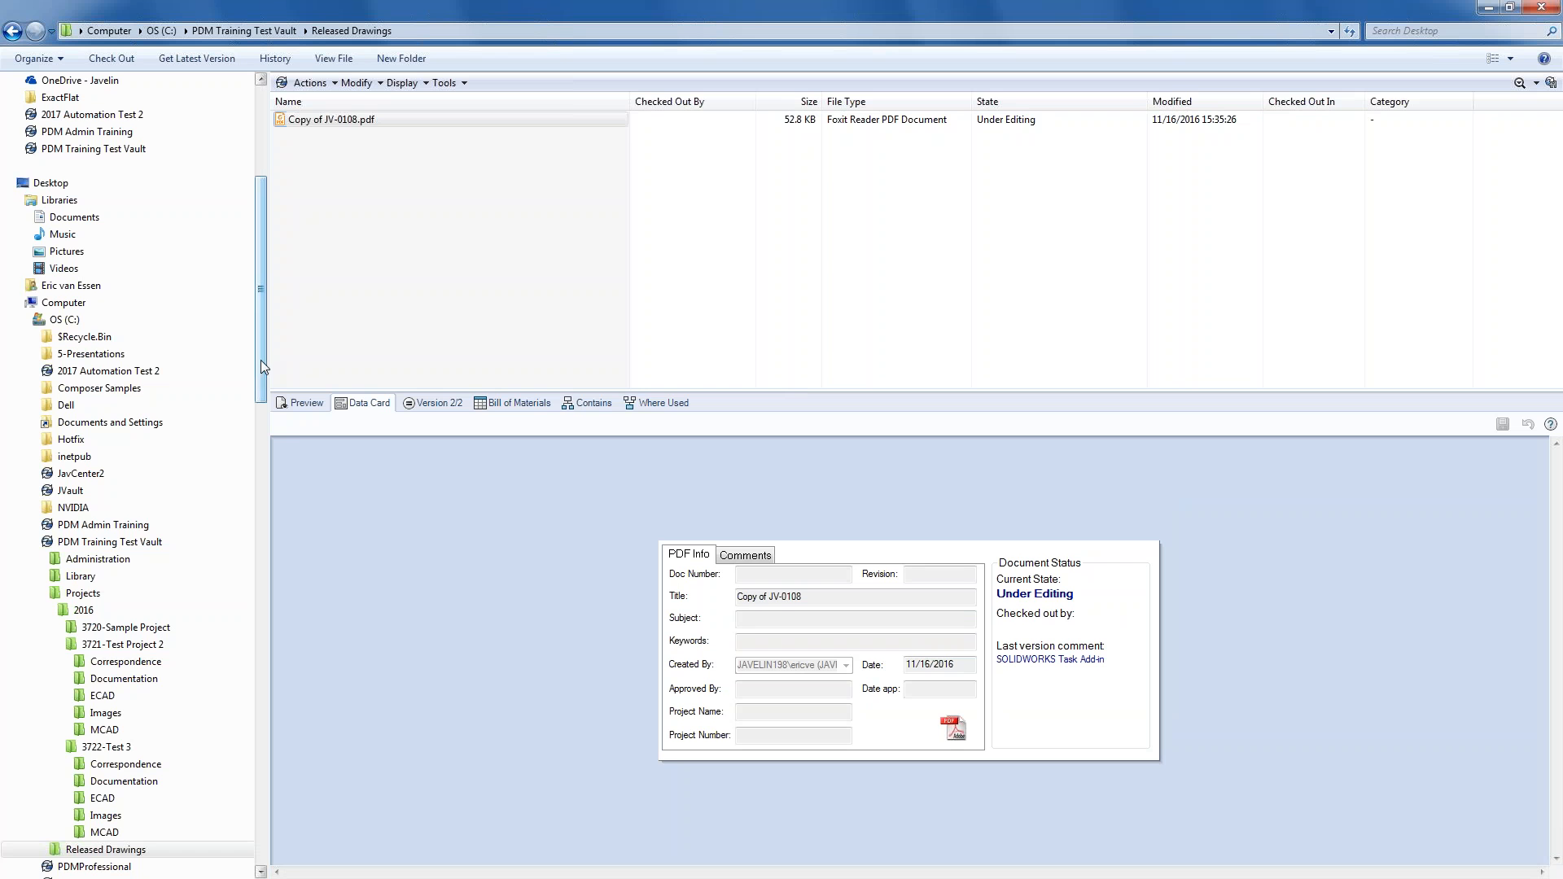
left_click_drag(267, 364, 306, 425)
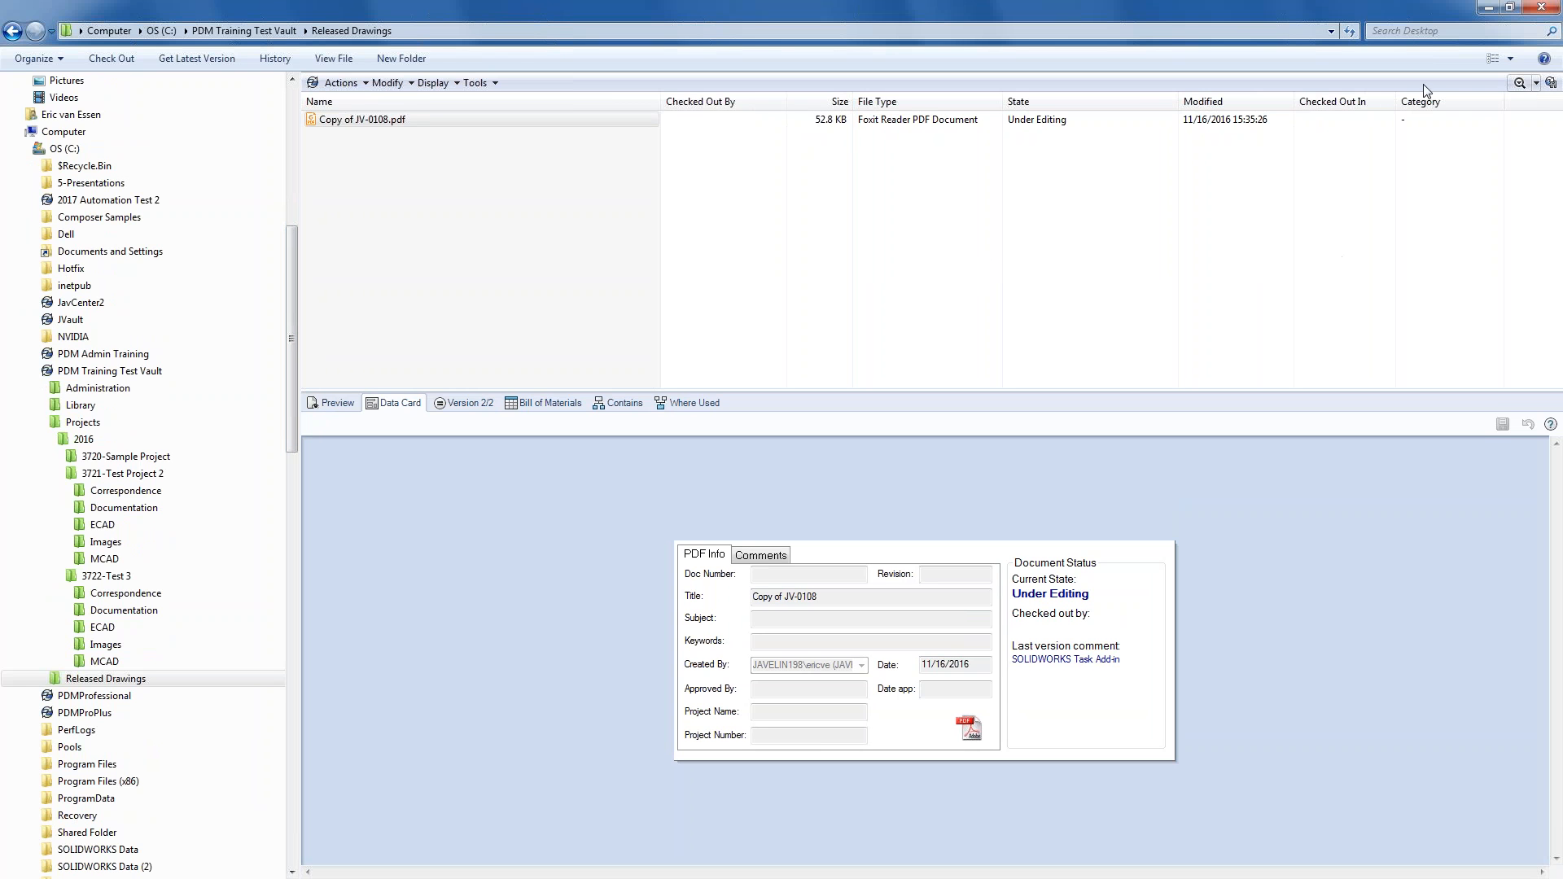
left_click(1536, 84)
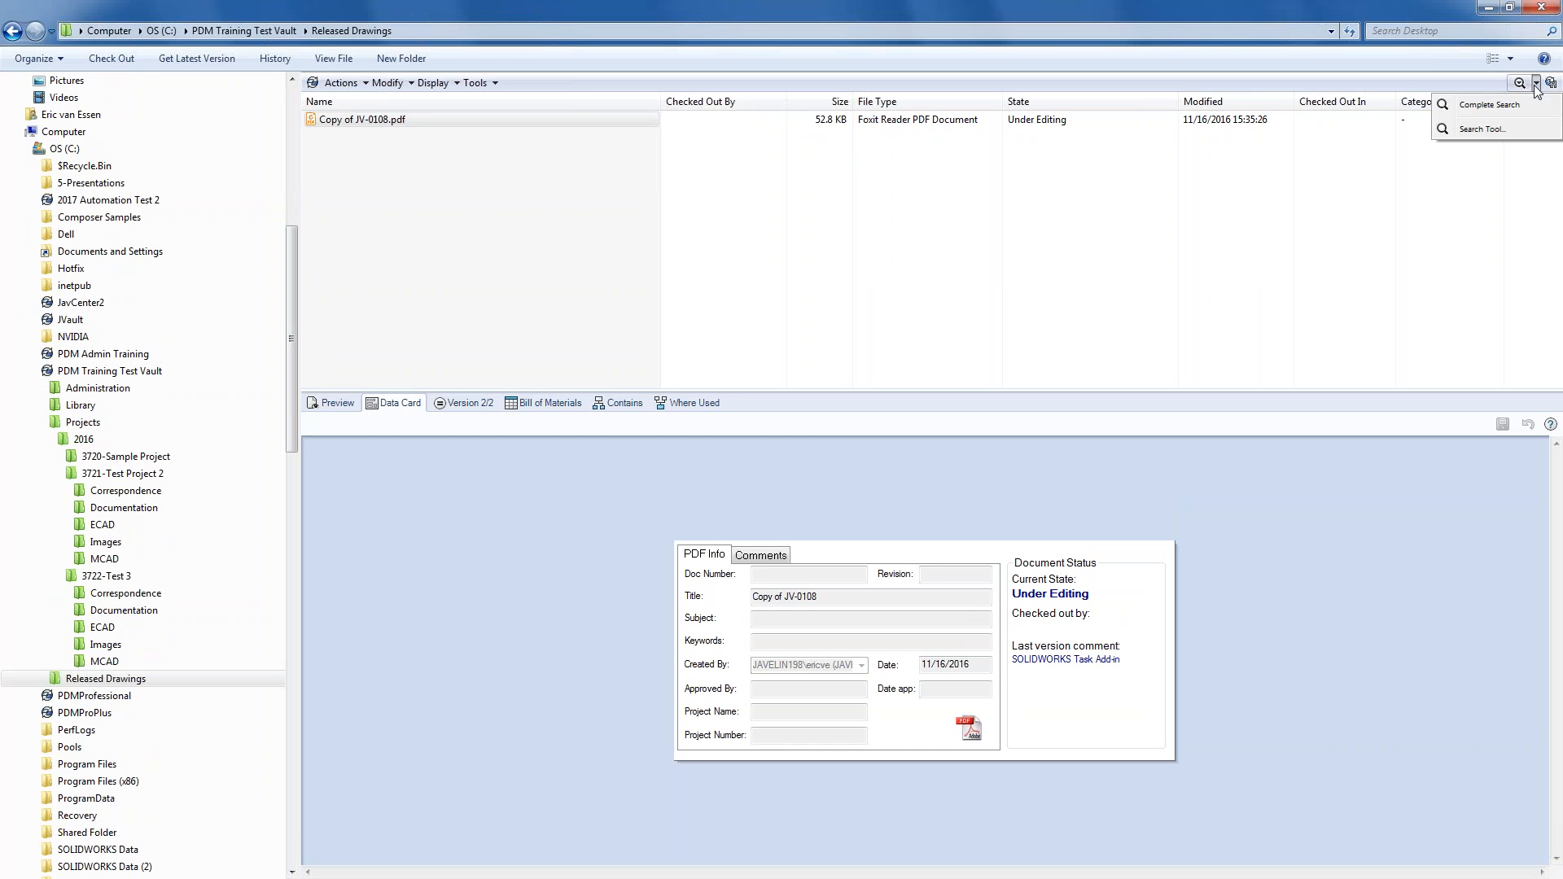
left_click(1490, 106)
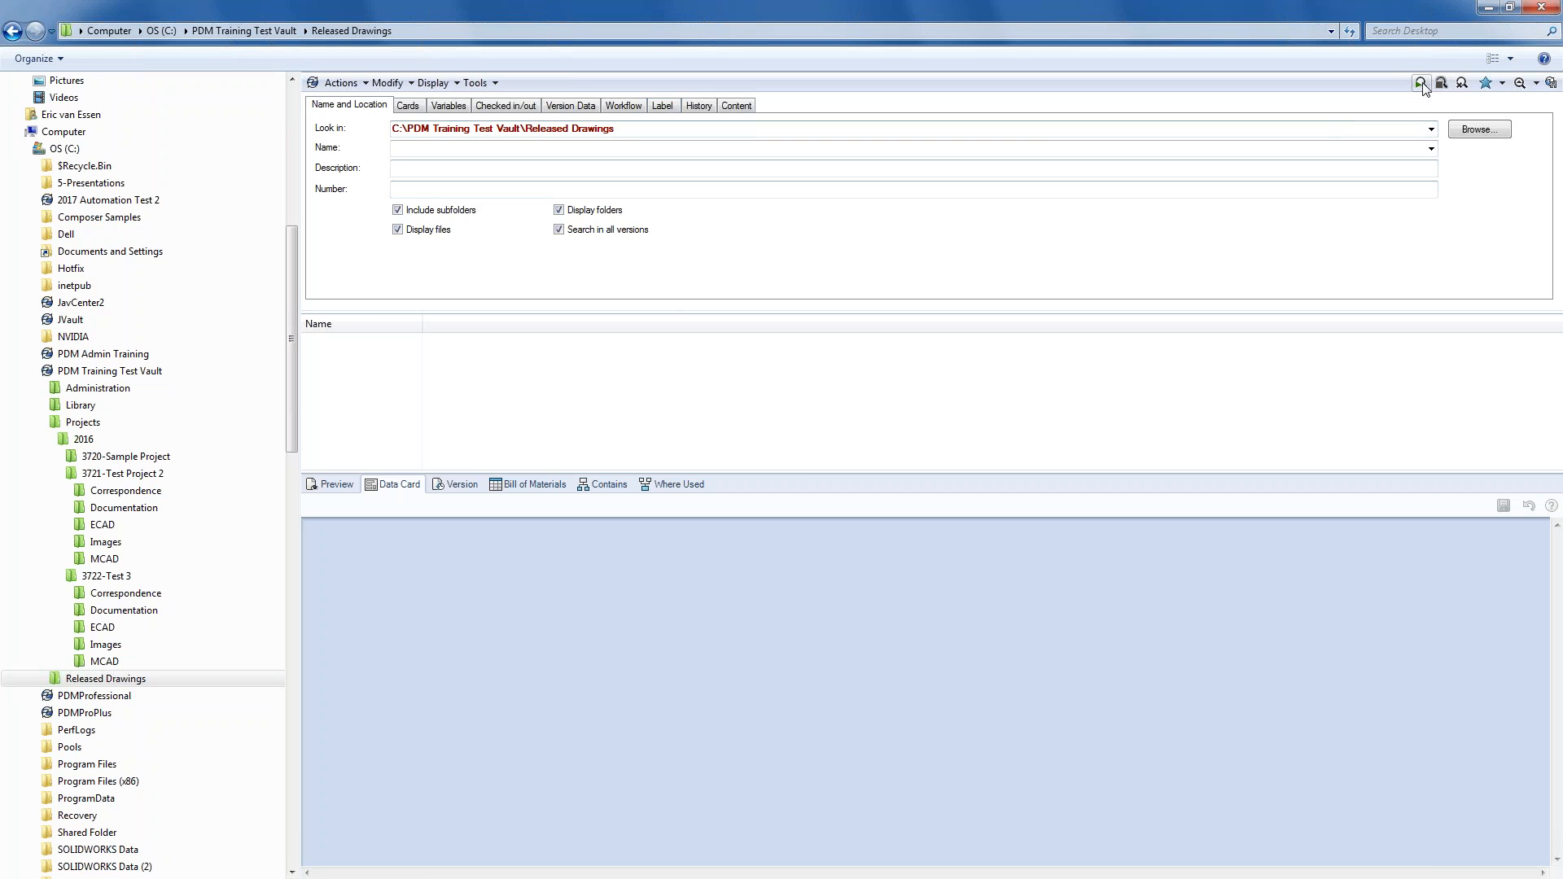
left_click(1520, 83)
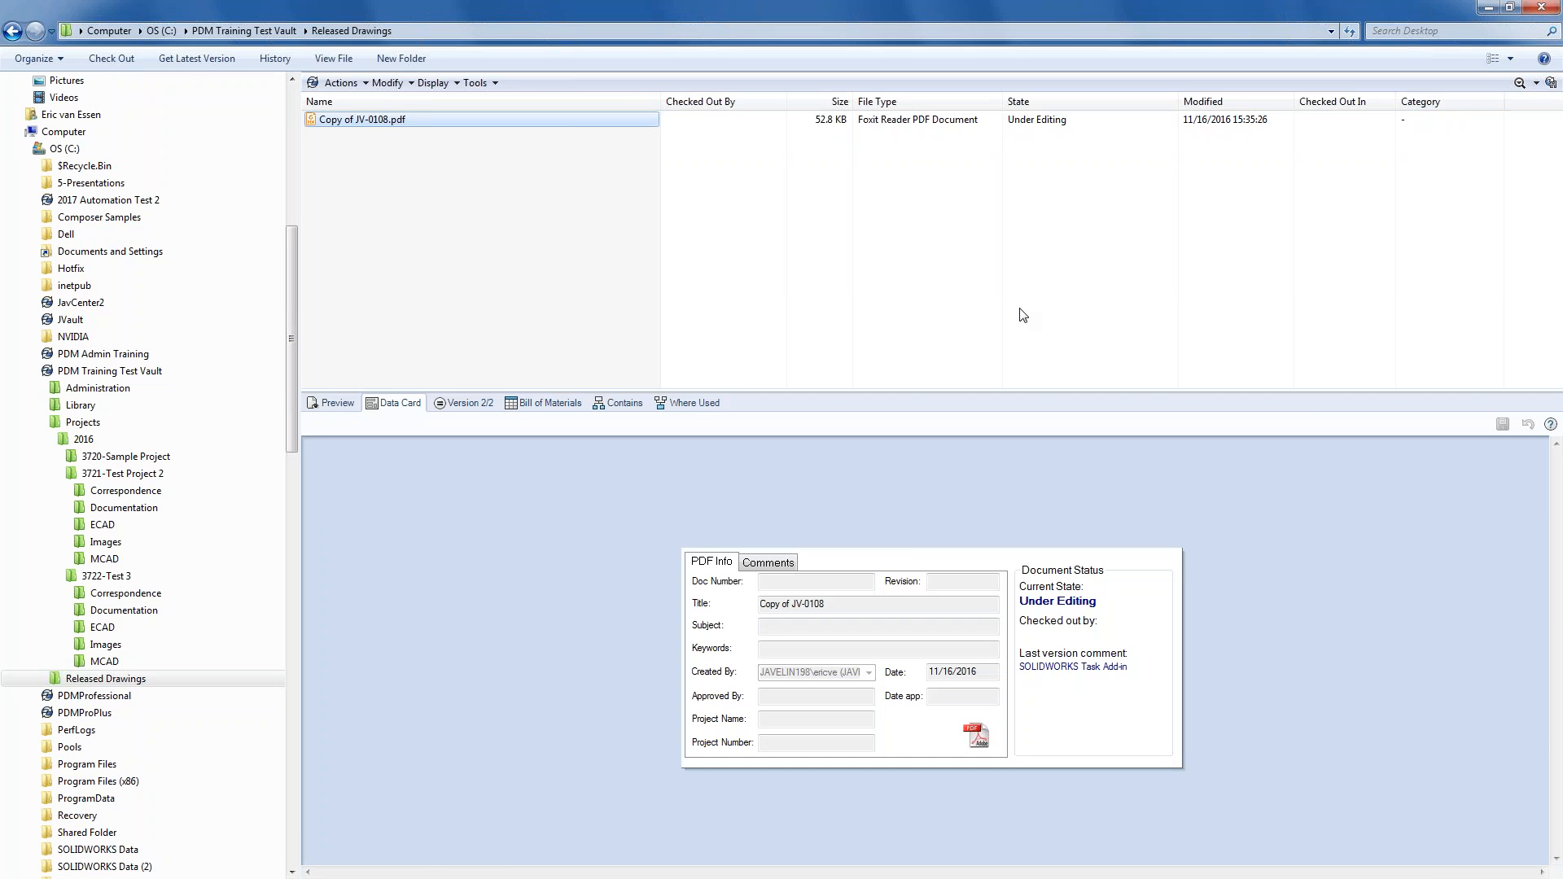
- Bring PDM Administration forward and close the Task List and Default Workflow views
left_click(879, 878)
left_click(879, 871)
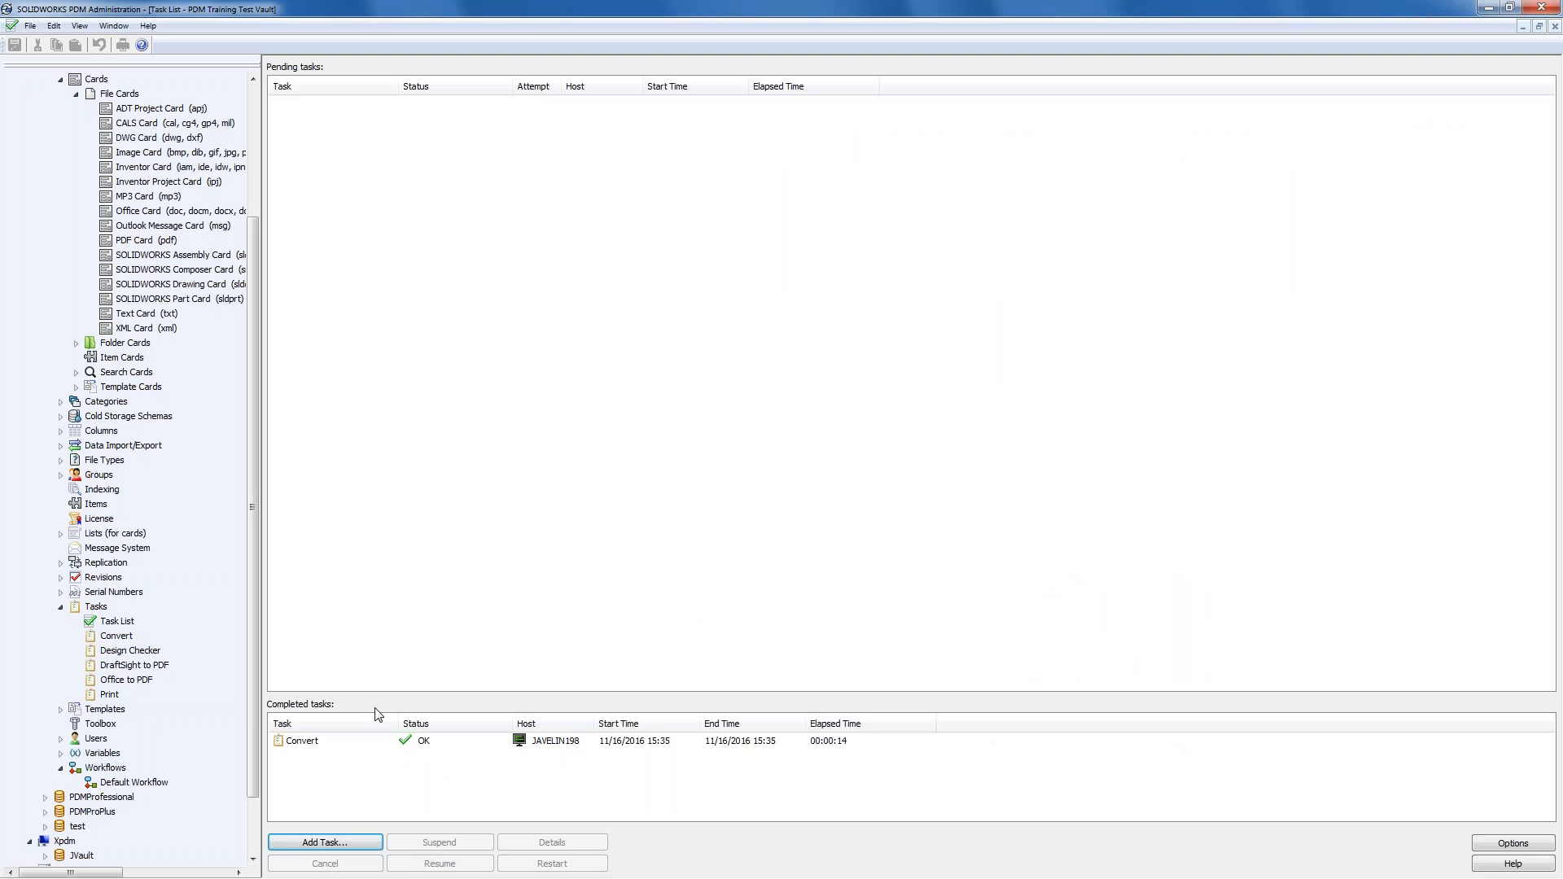
left_click(1555, 26)
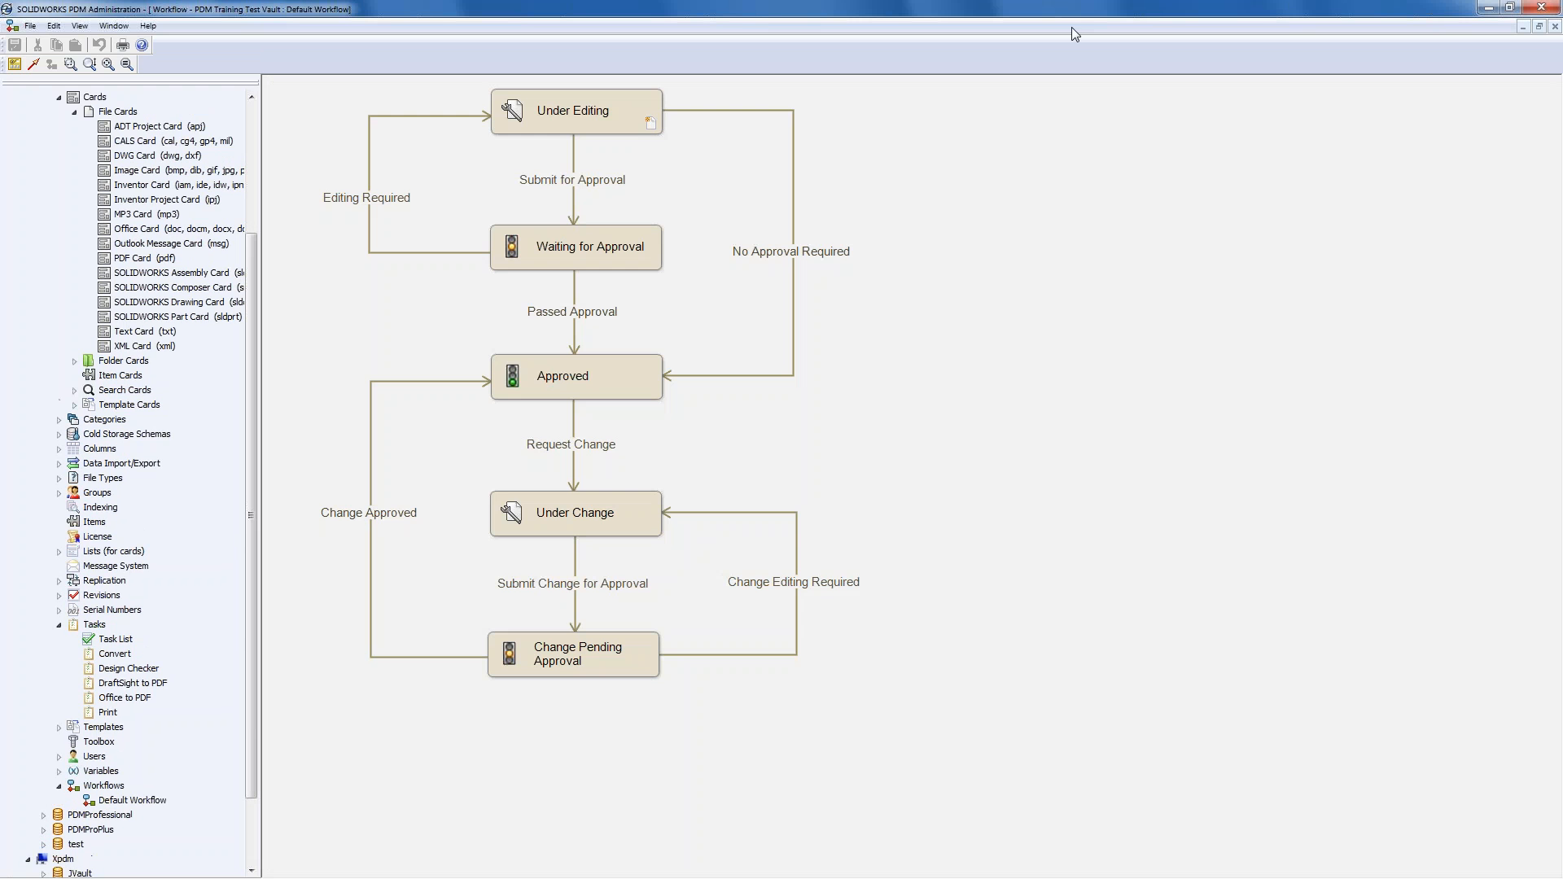
left_click(1555, 26)
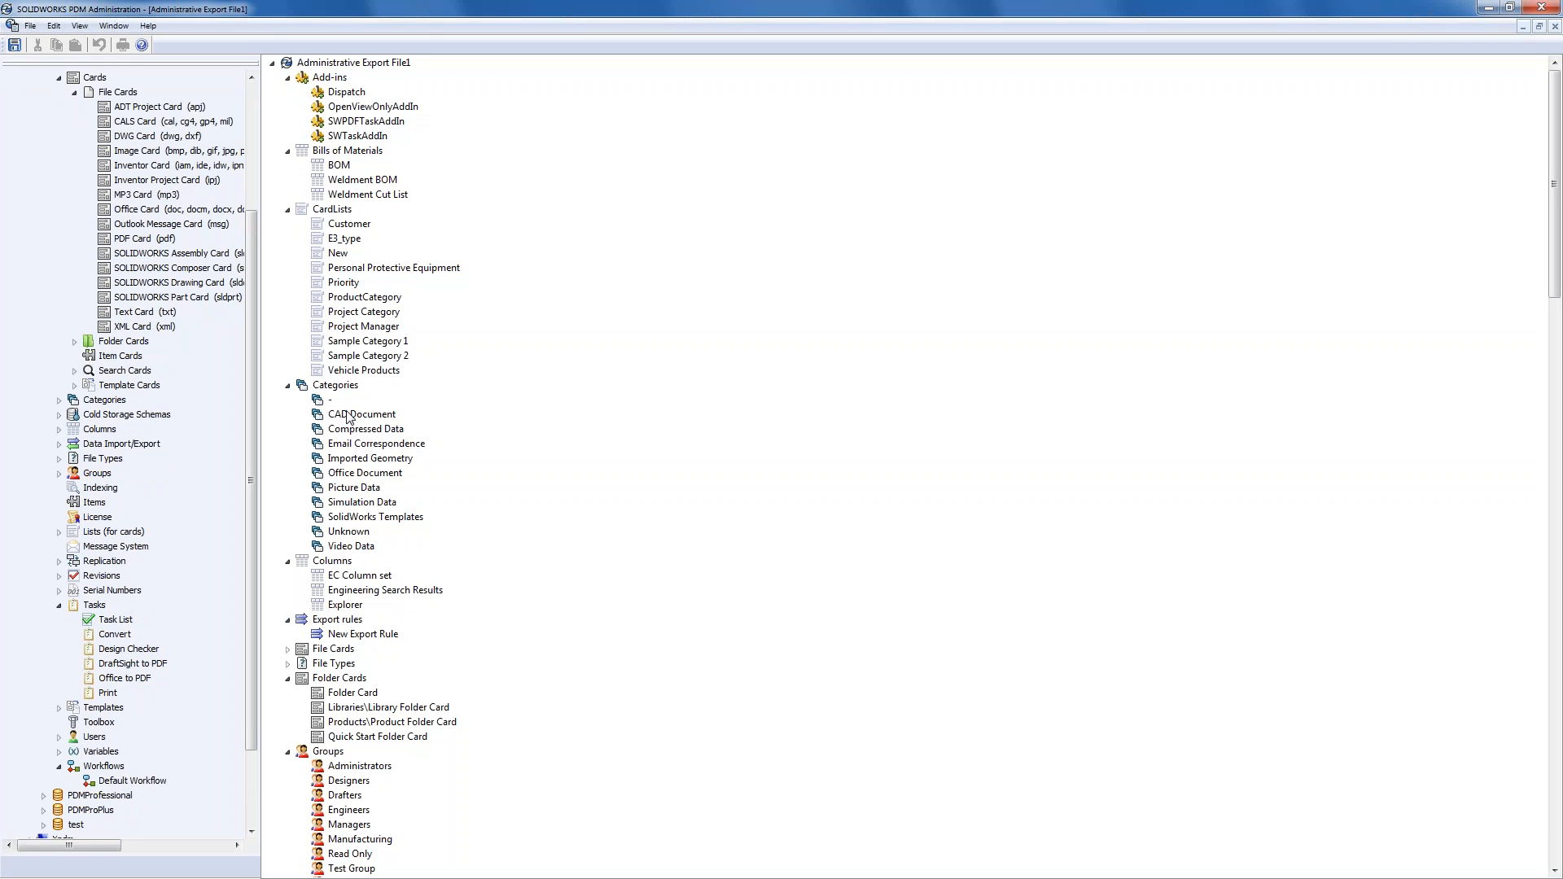
- Collapse the export's CardLists, Categories, Folder Cards, Bills of Materials and Columns groups
left_click(364, 372)
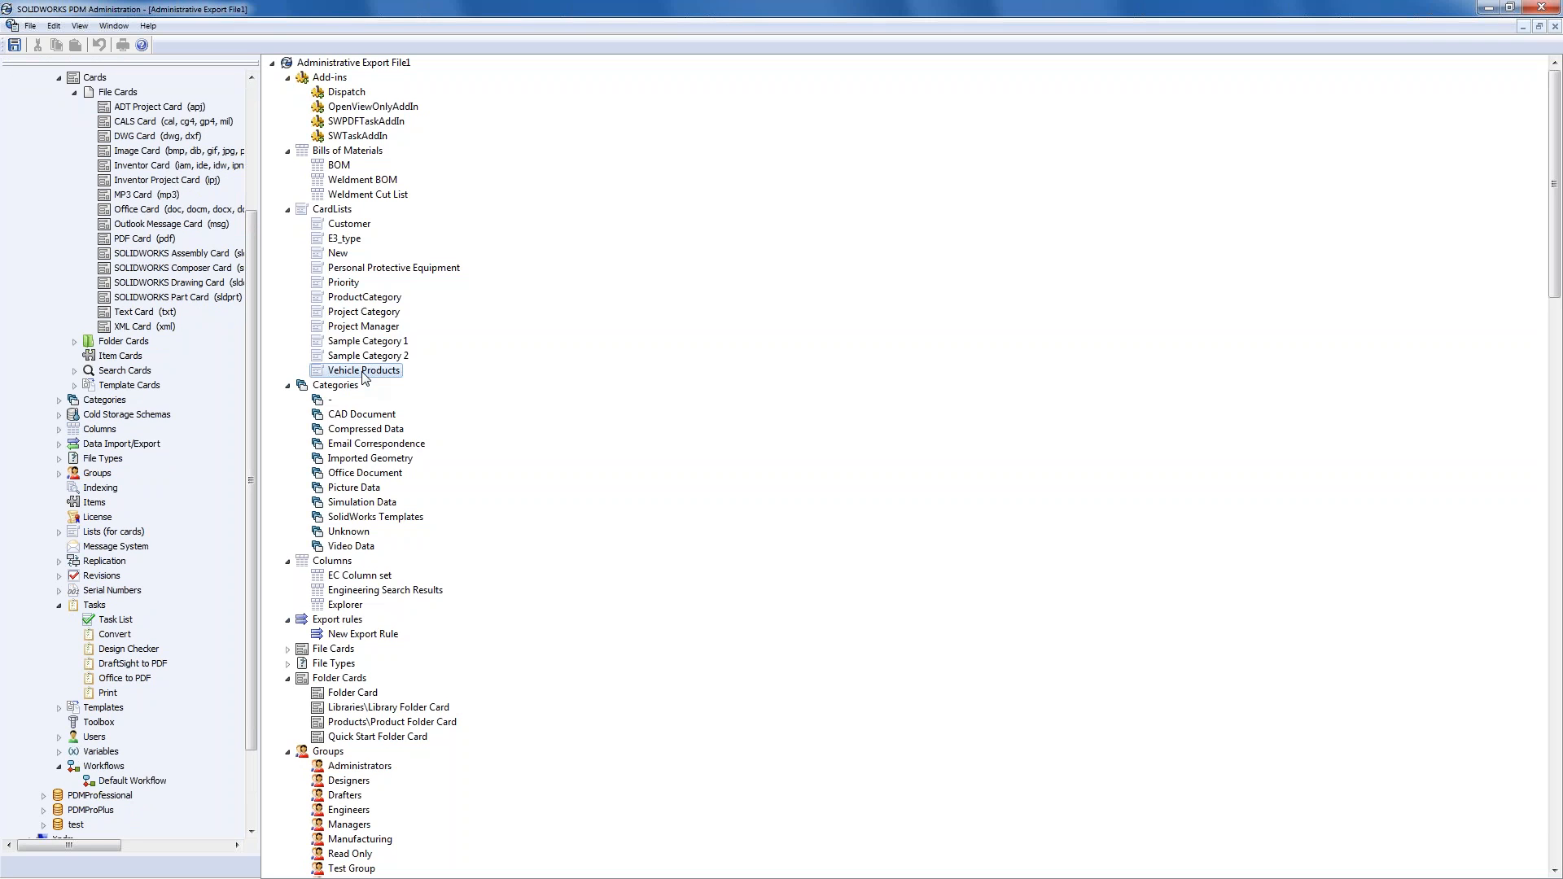
left_click(376, 491)
scroll(382, 506, "down", 4)
scroll(383, 506, "up", 4)
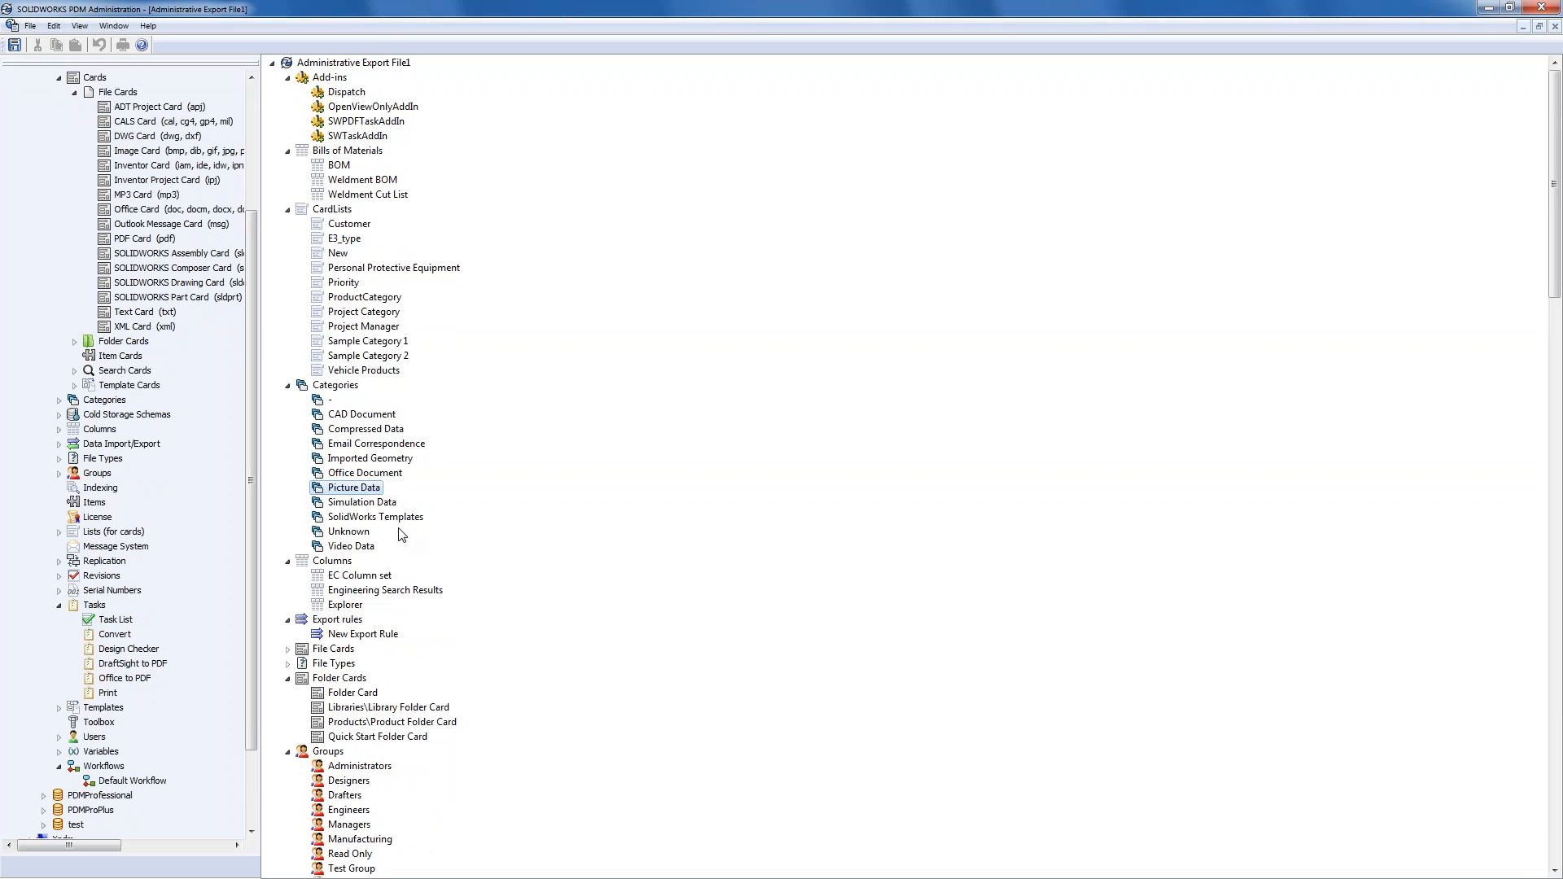
left_click(288, 210)
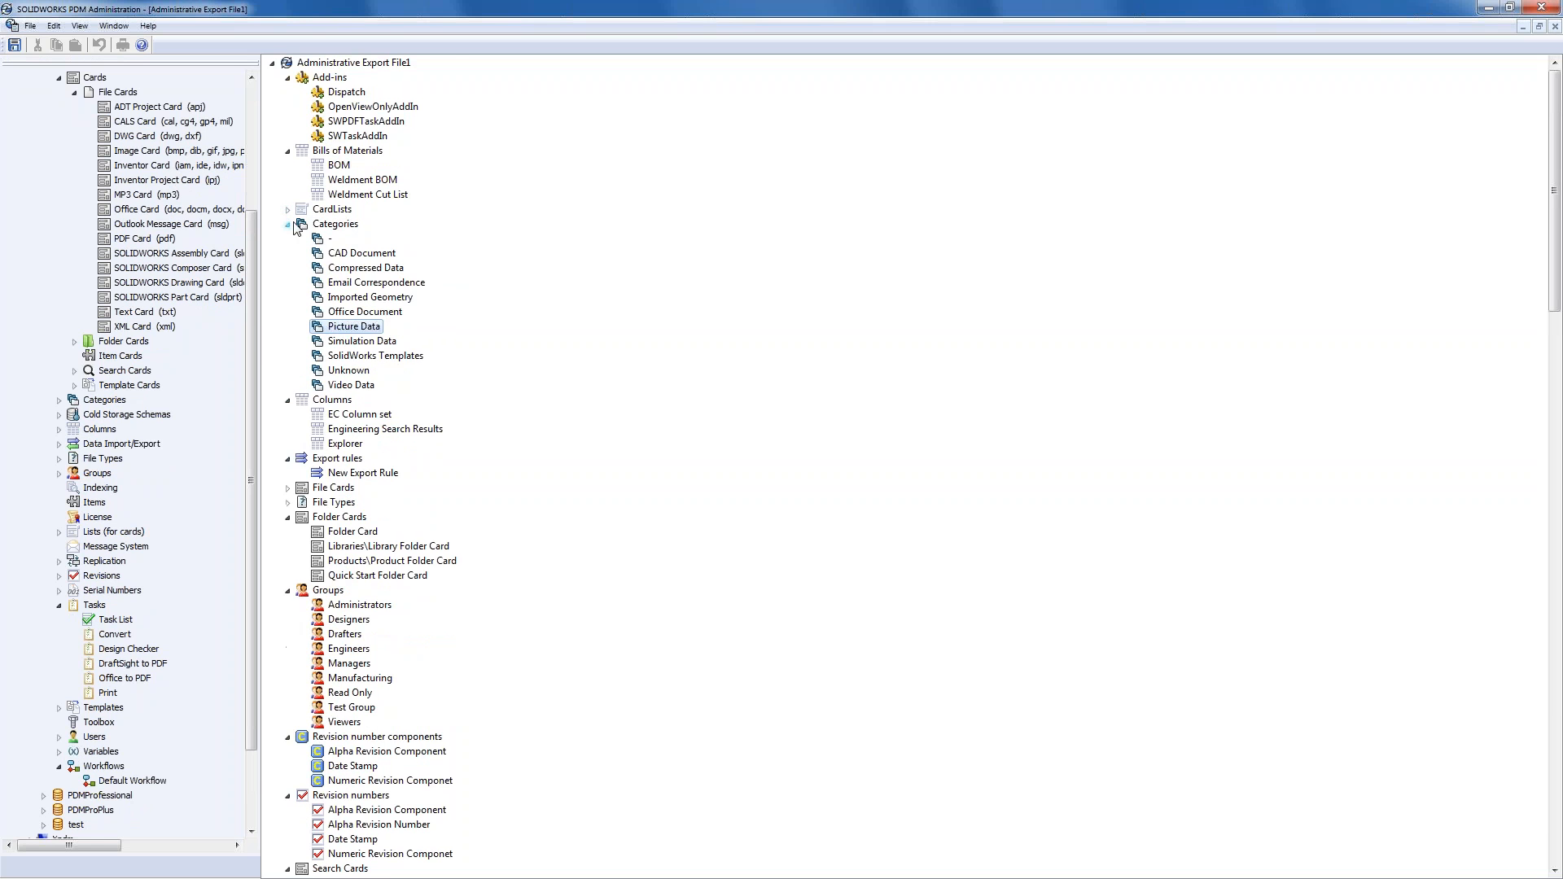
left_click(288, 225)
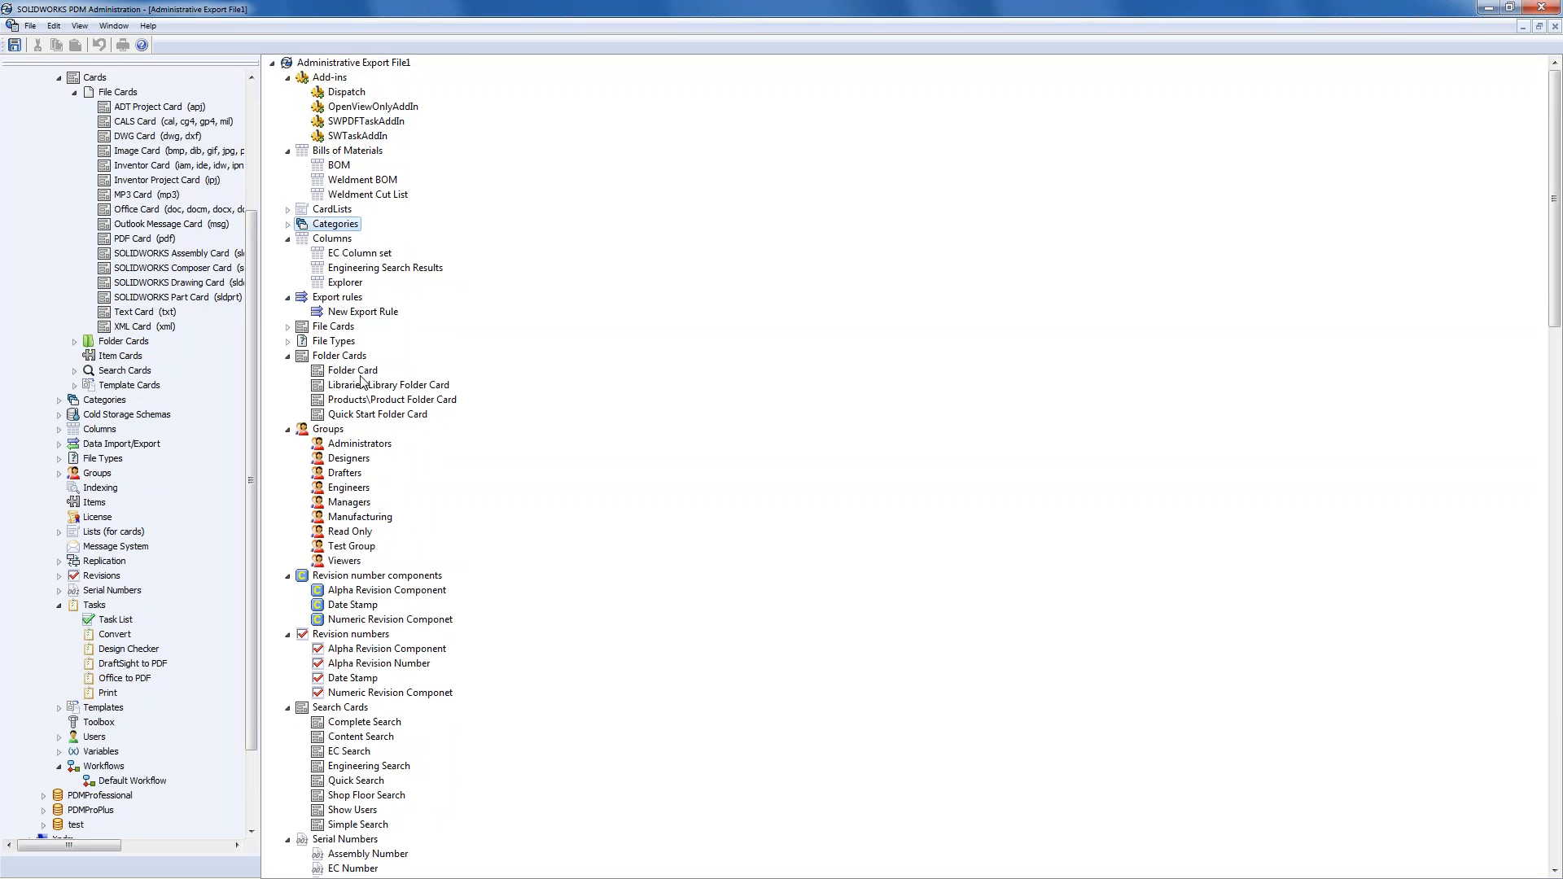
left_click(288, 356)
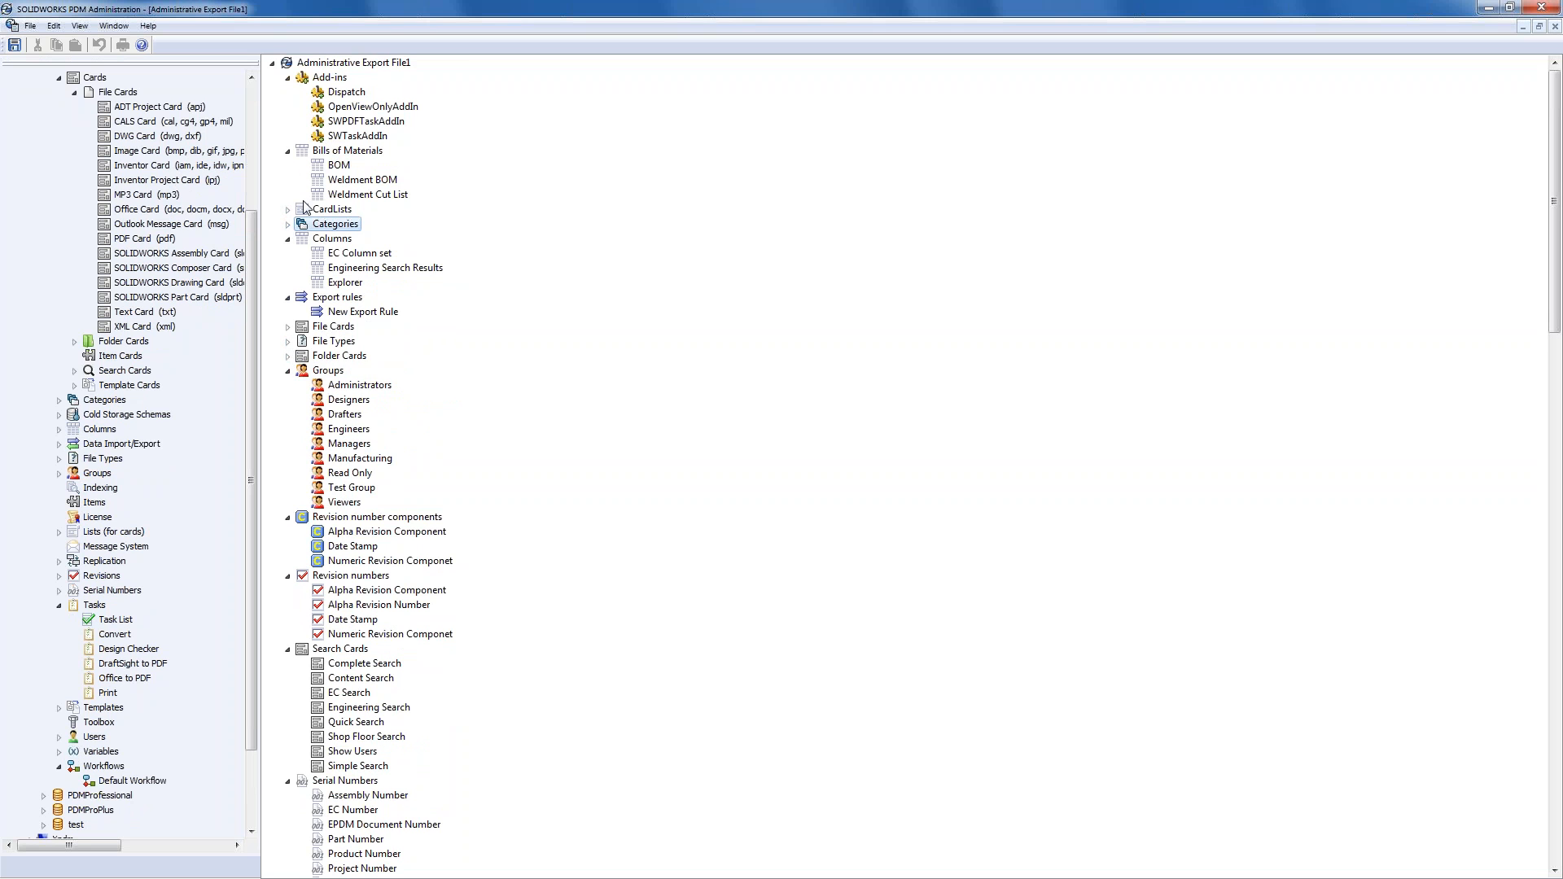
left_click(288, 152)
left_click(288, 195)
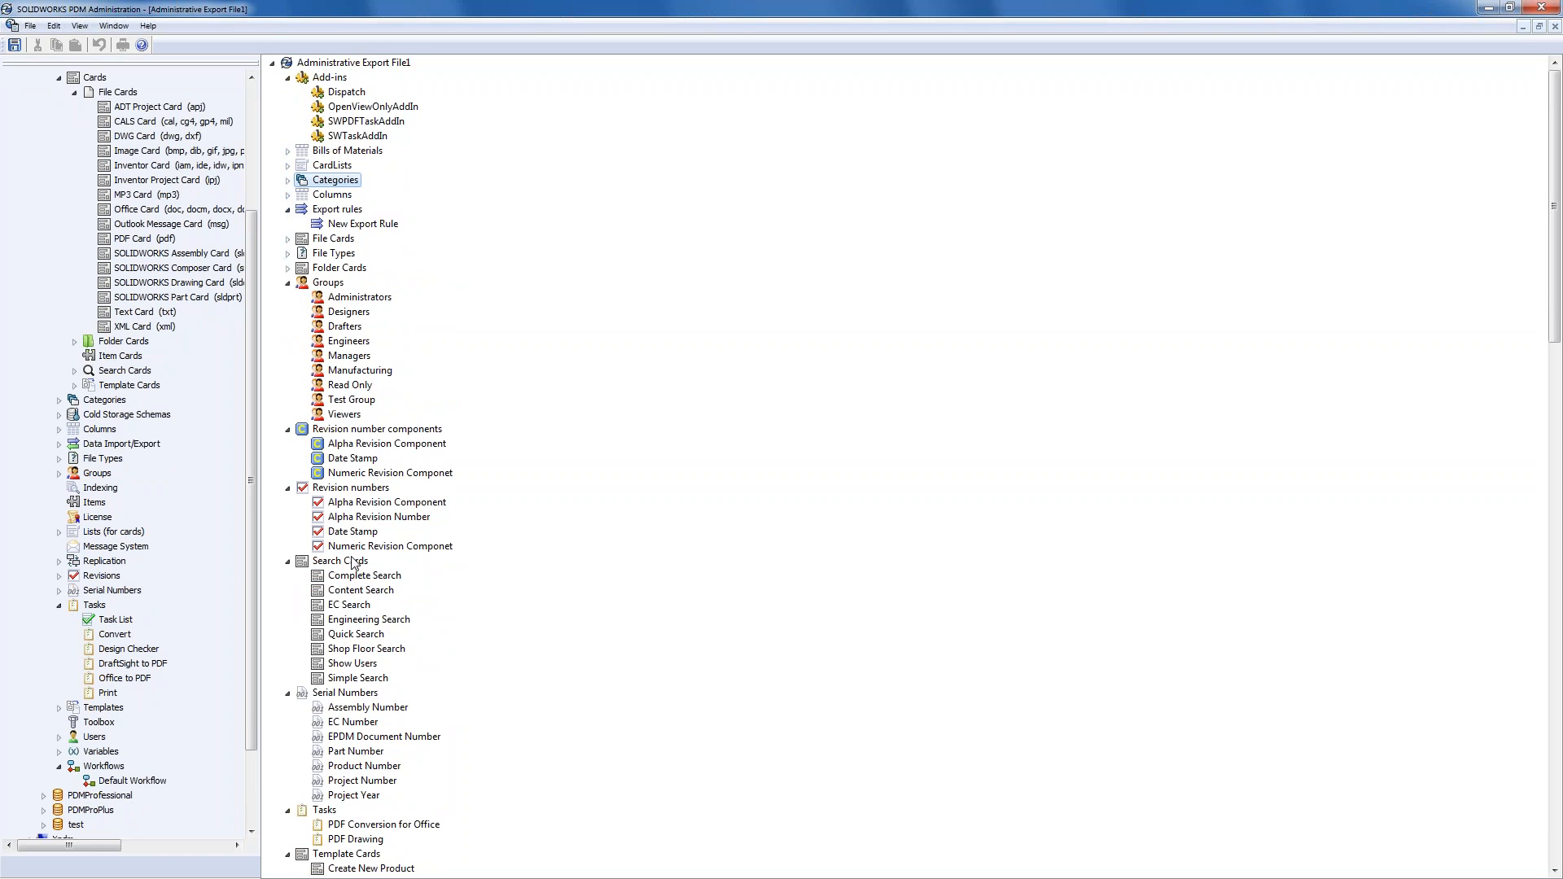
- Select the exported Engineering Search card and expand the vault's Cards > Search Cards
left_click(363, 588)
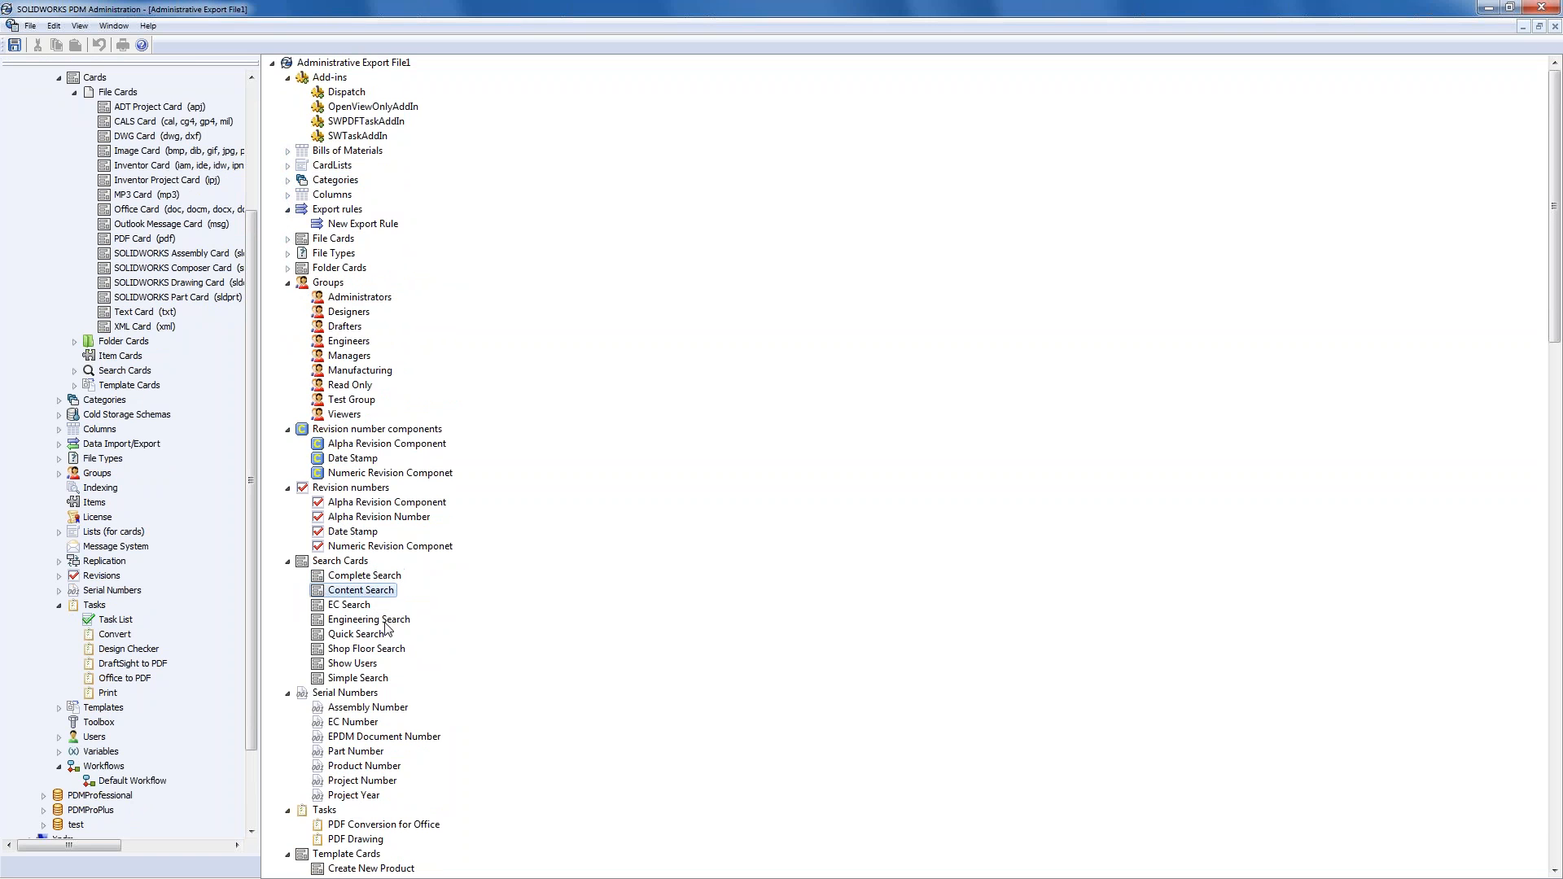
left_click(369, 621)
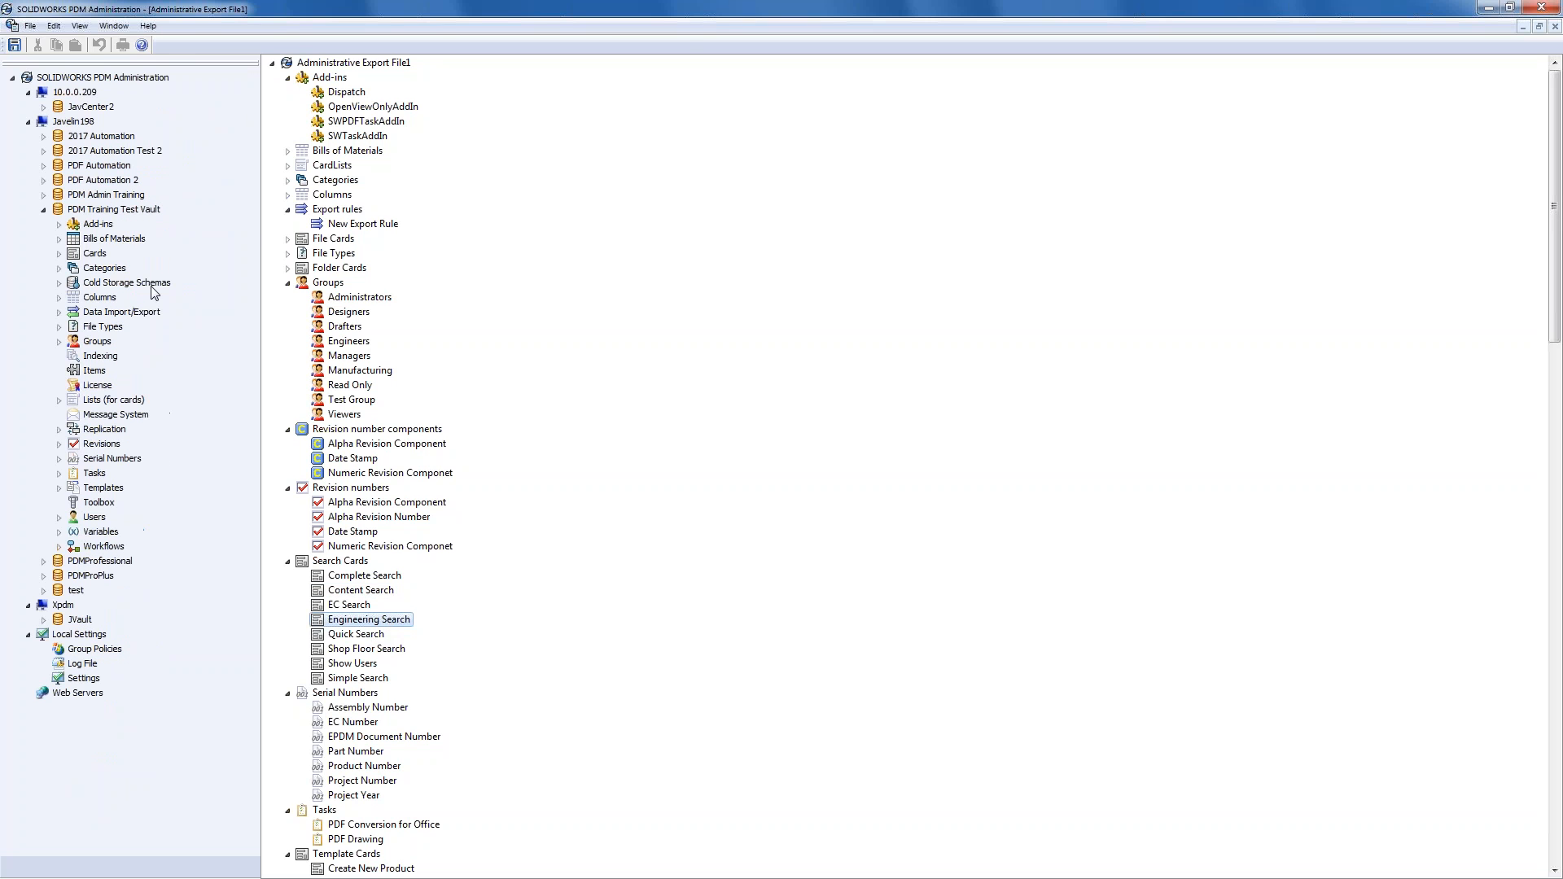
left_click(58, 253)
left_click(76, 313)
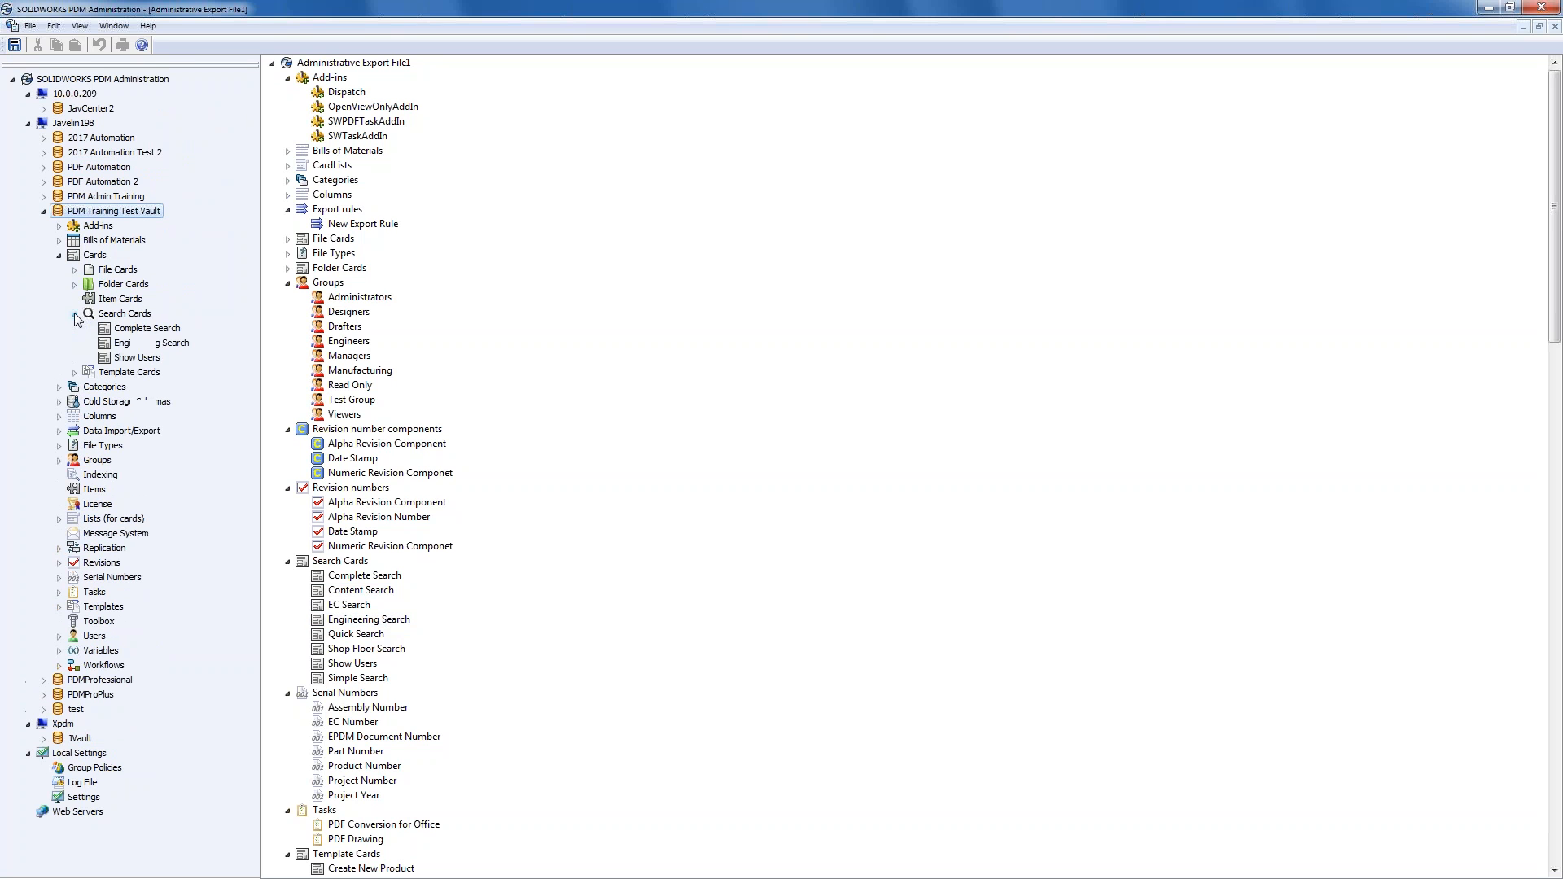
- Open Engineering Search and close the Drawing, Part and Folder cards
left_click(152, 345)
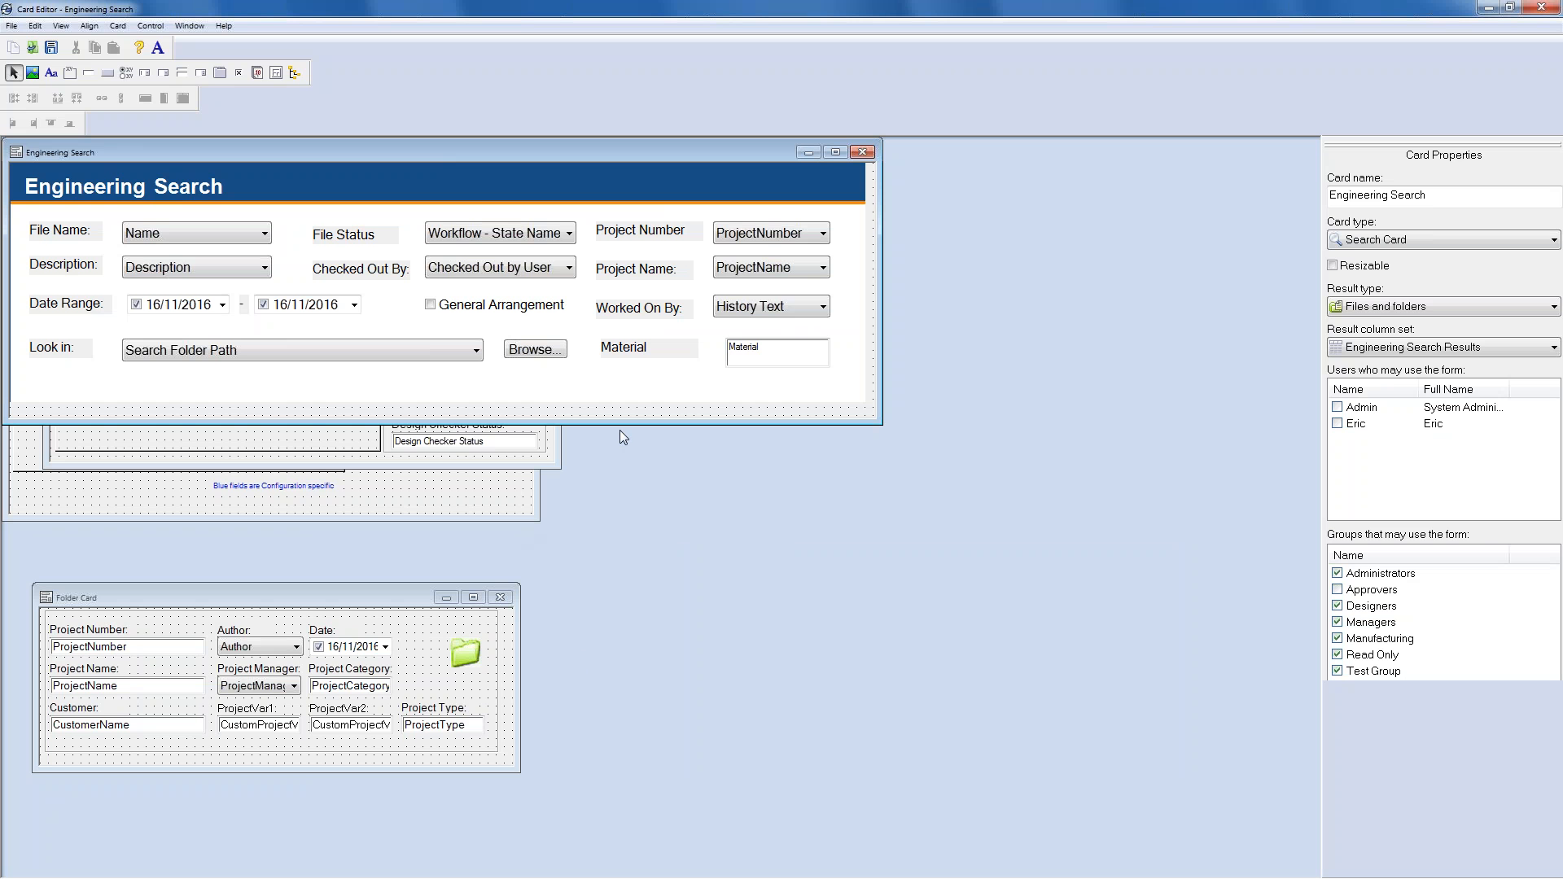
left_click_drag(491, 152, 701, 466)
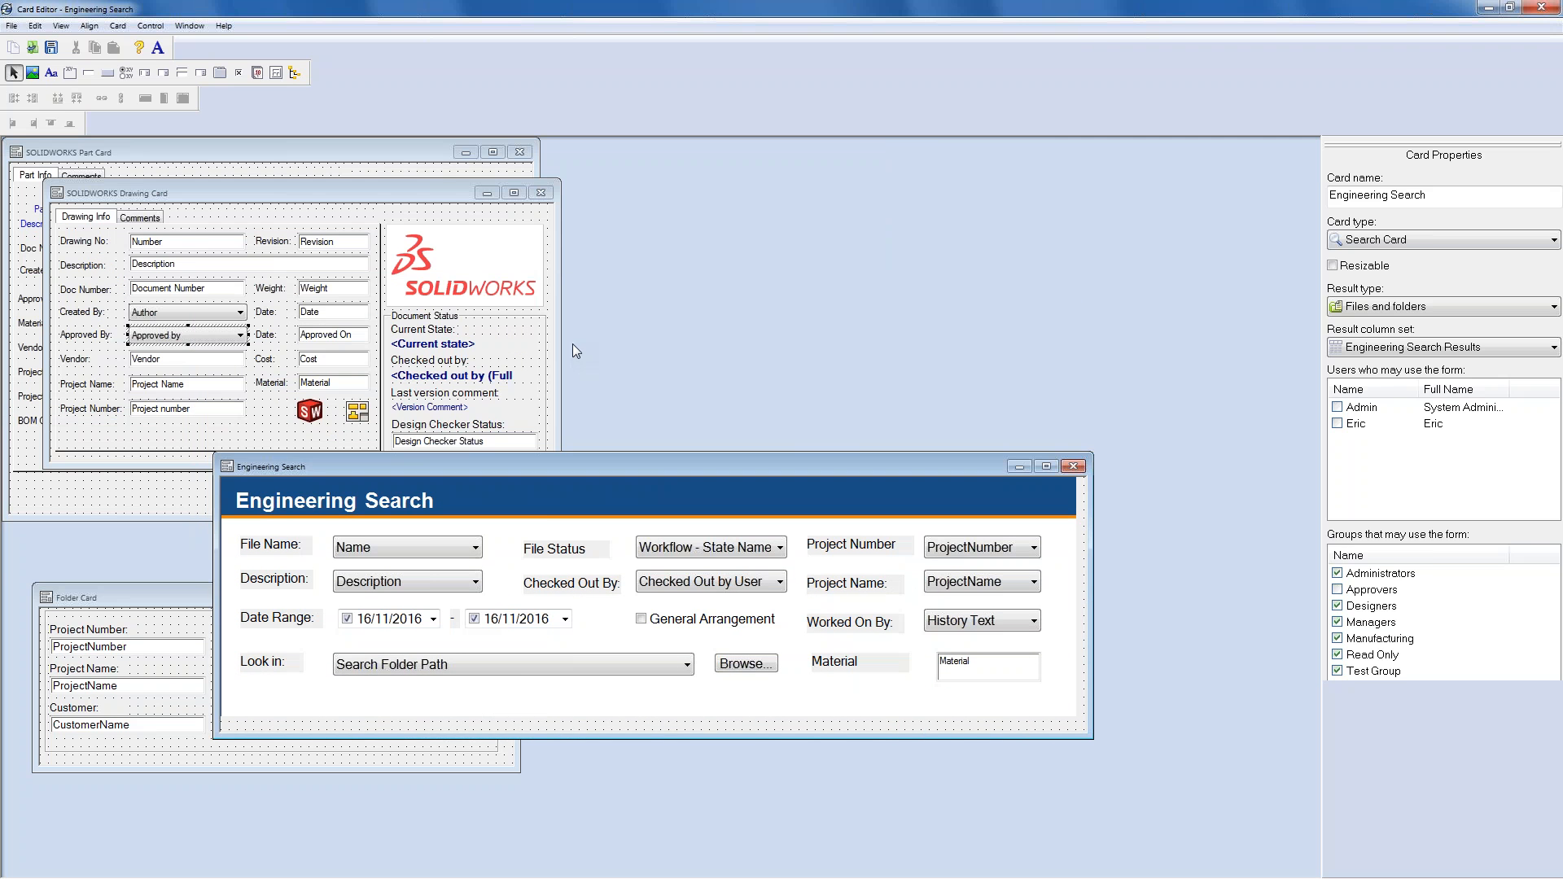
left_click(542, 196)
left_click(520, 153)
left_click(192, 597)
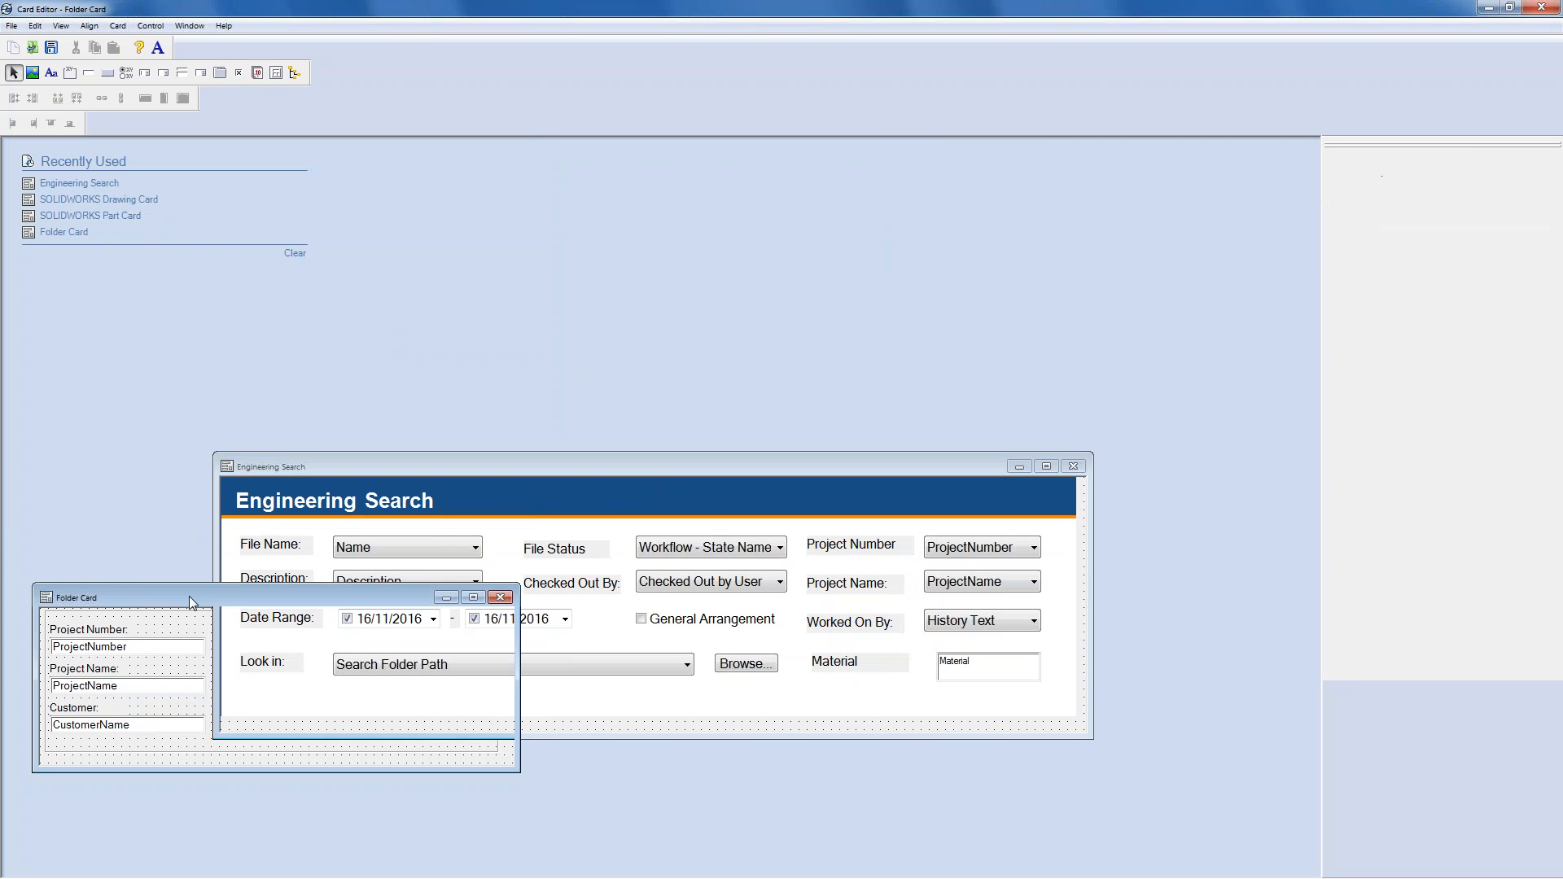
left_click(500, 597)
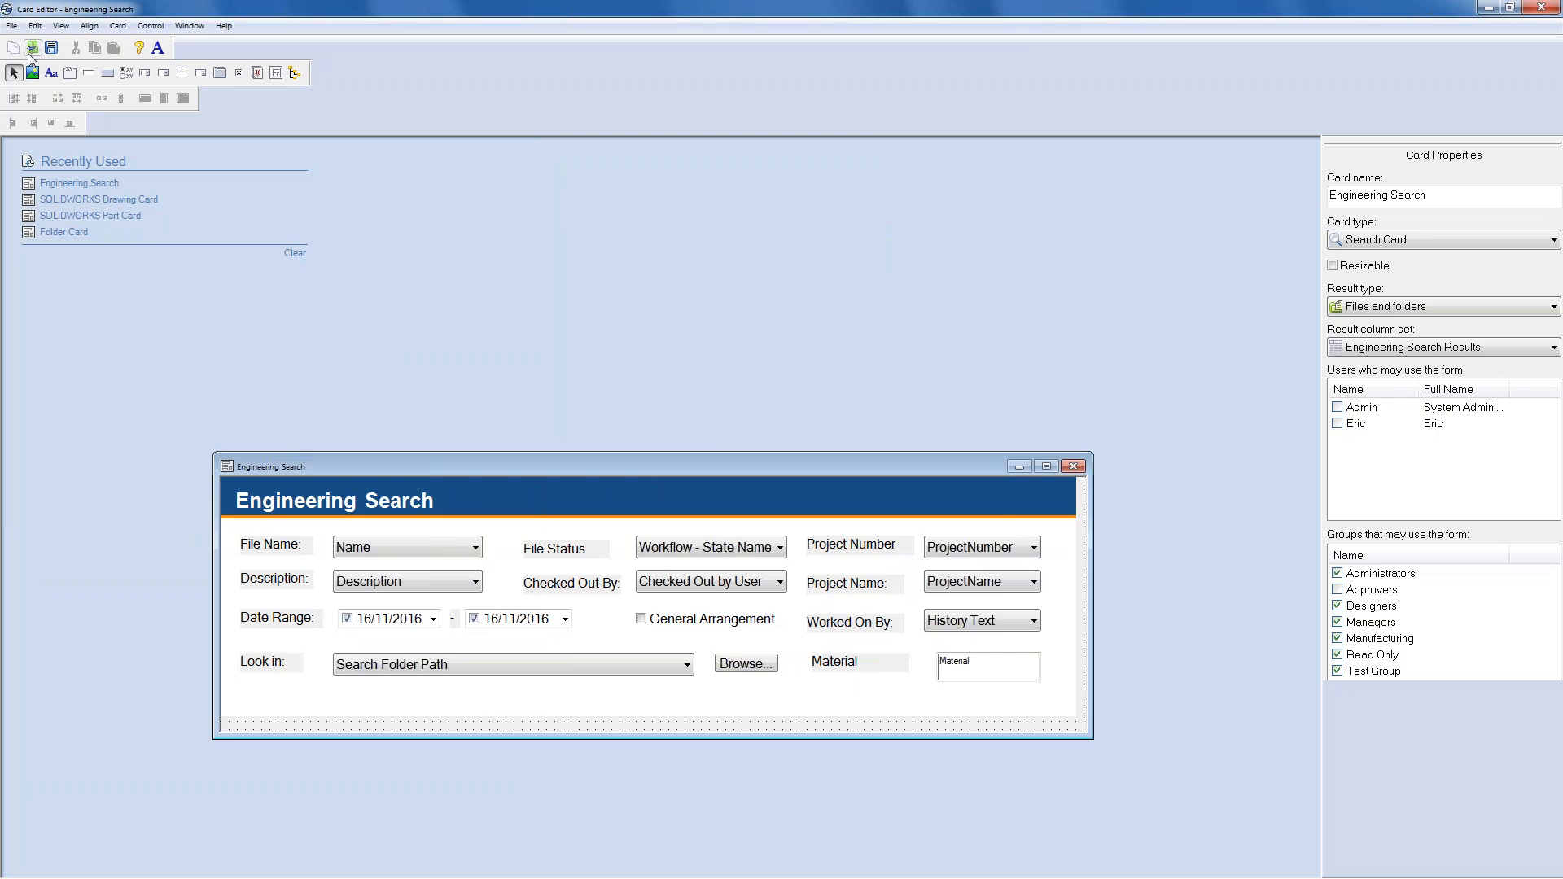
- Open the Complete Search card and arrange it beside Engineering Search
left_click(39, 50)
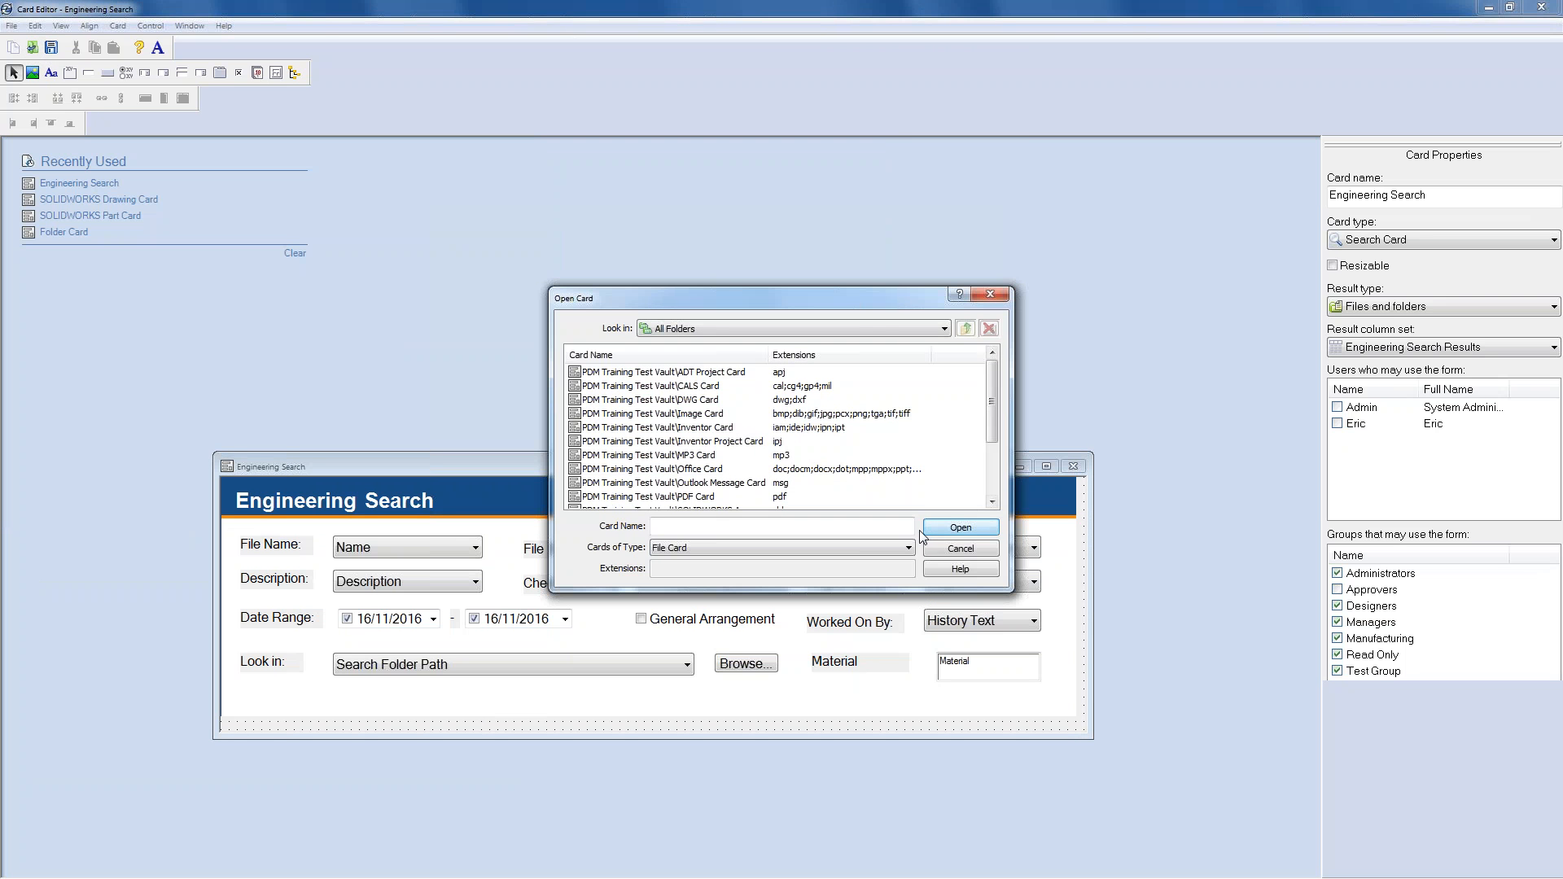
left_click(906, 548)
left_click(790, 595)
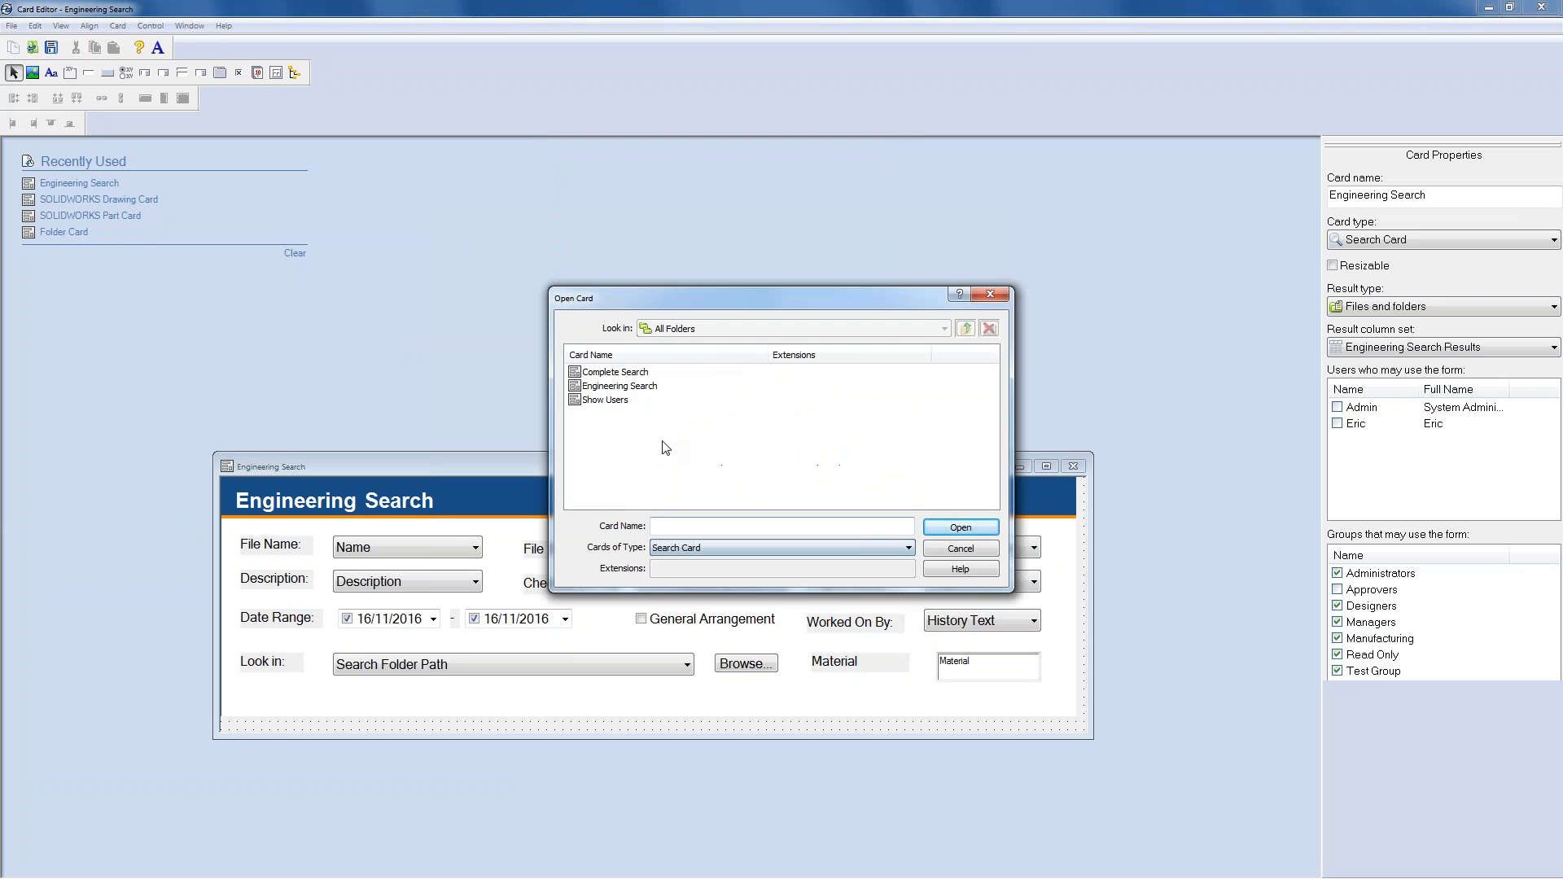
double_click(617, 372)
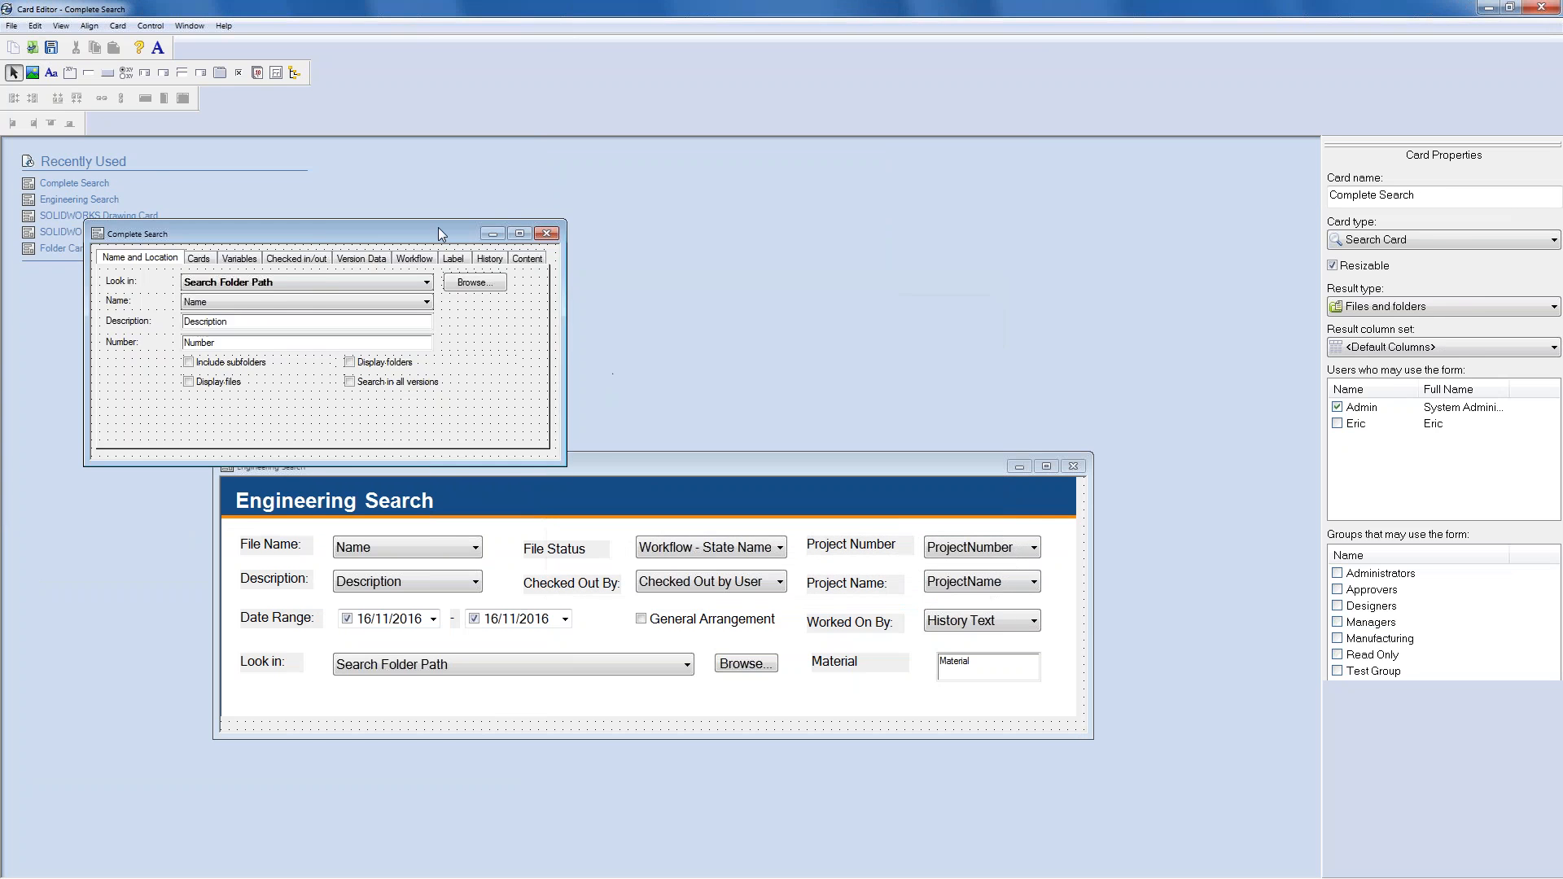
left_click_drag(442, 240, 521, 181)
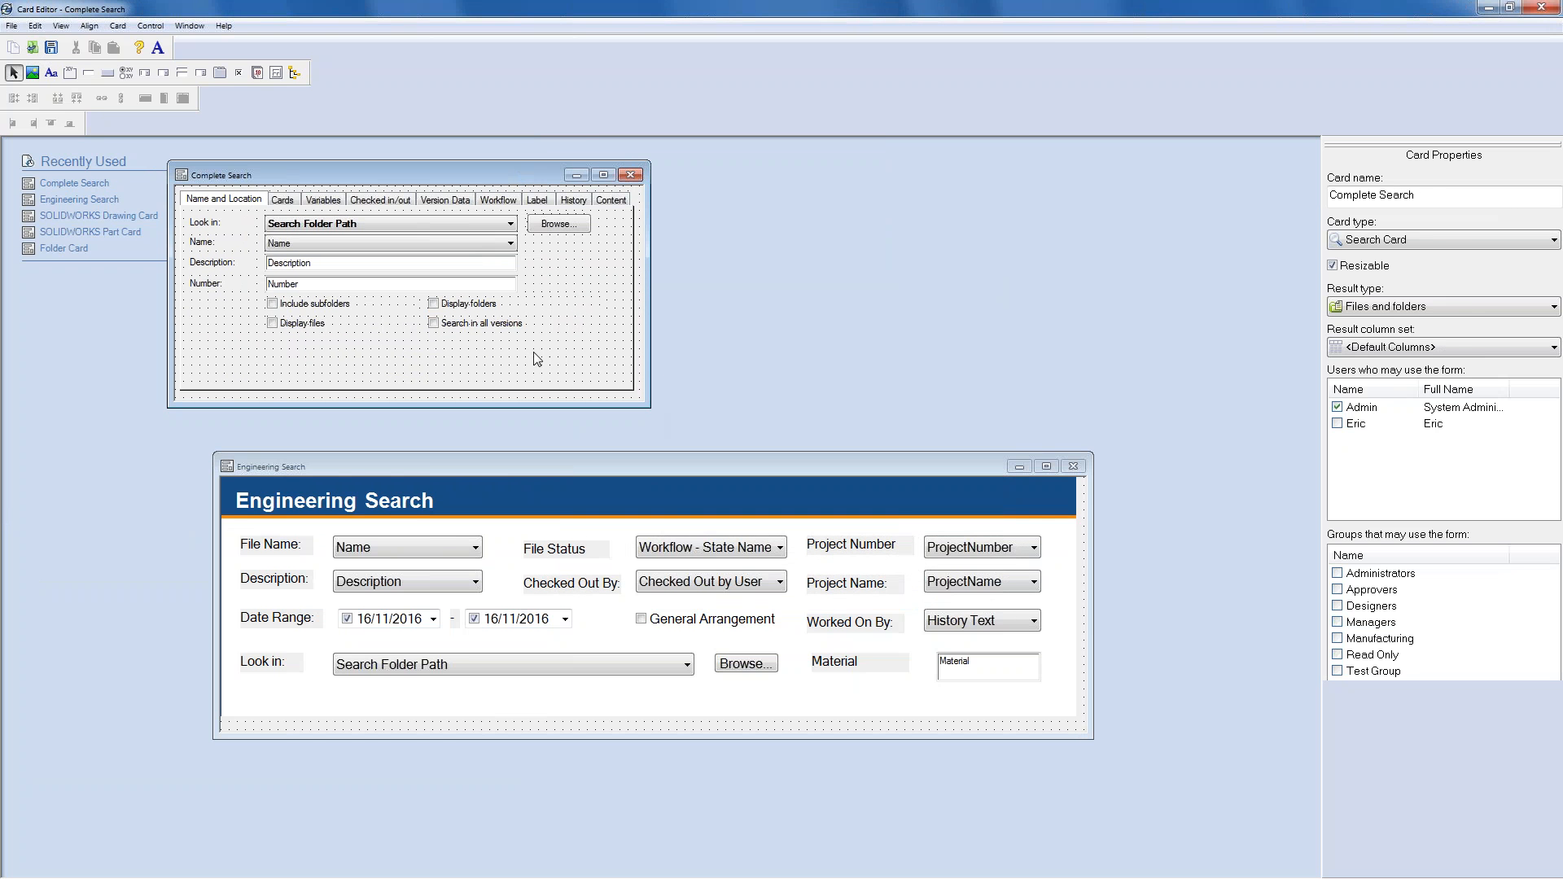
left_click_drag(550, 469, 492, 445)
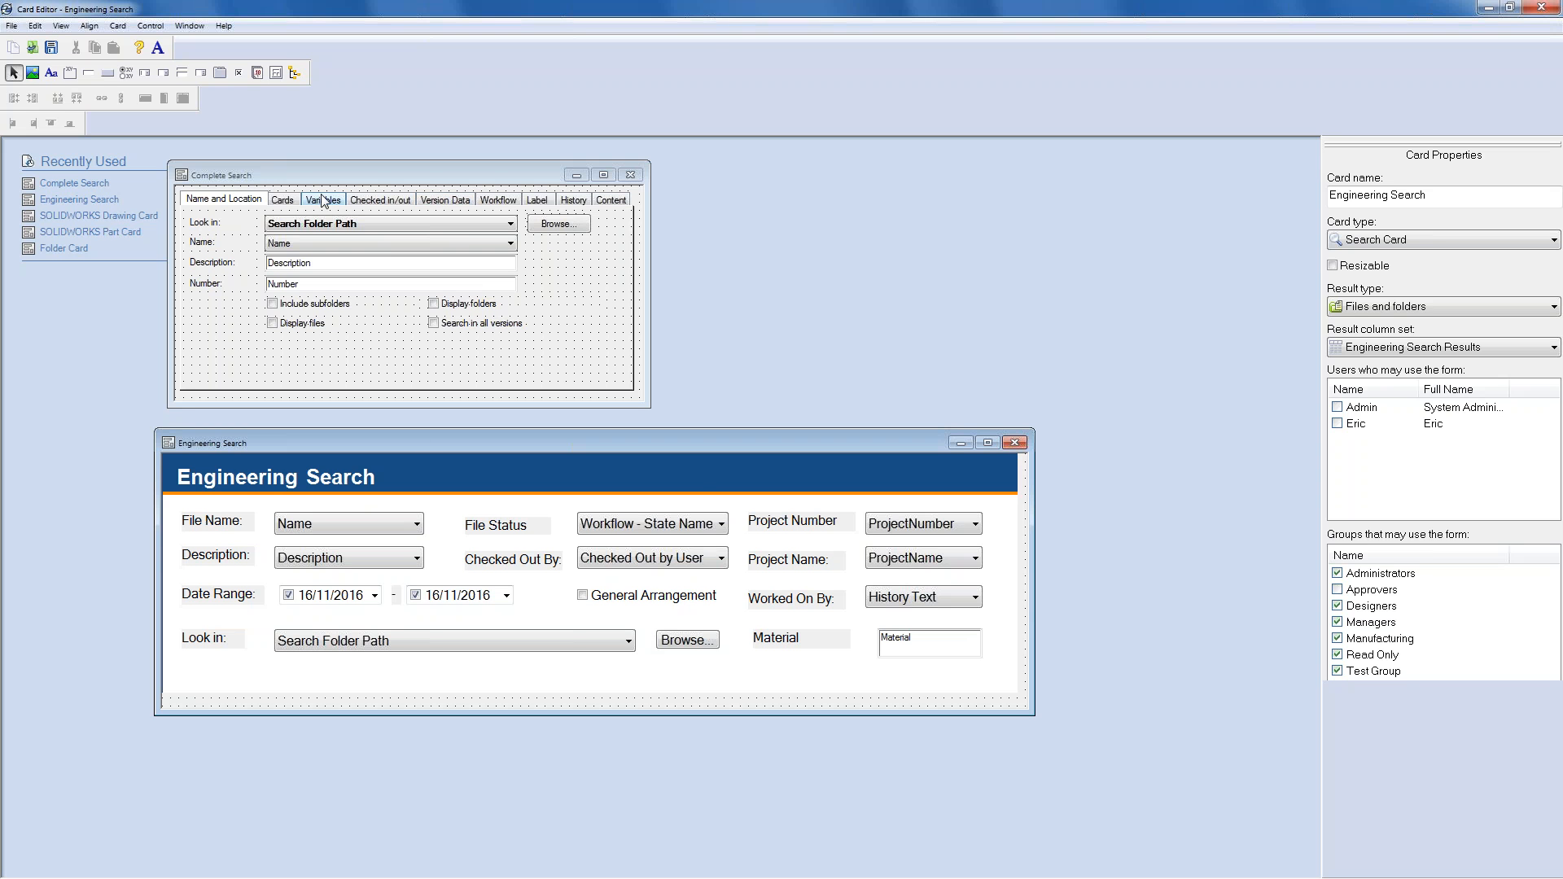
- Browse Complete Search's Checked in/out, Version Data, Workflow and Label tabs
left_click(287, 200)
left_click(322, 200)
left_click(390, 201)
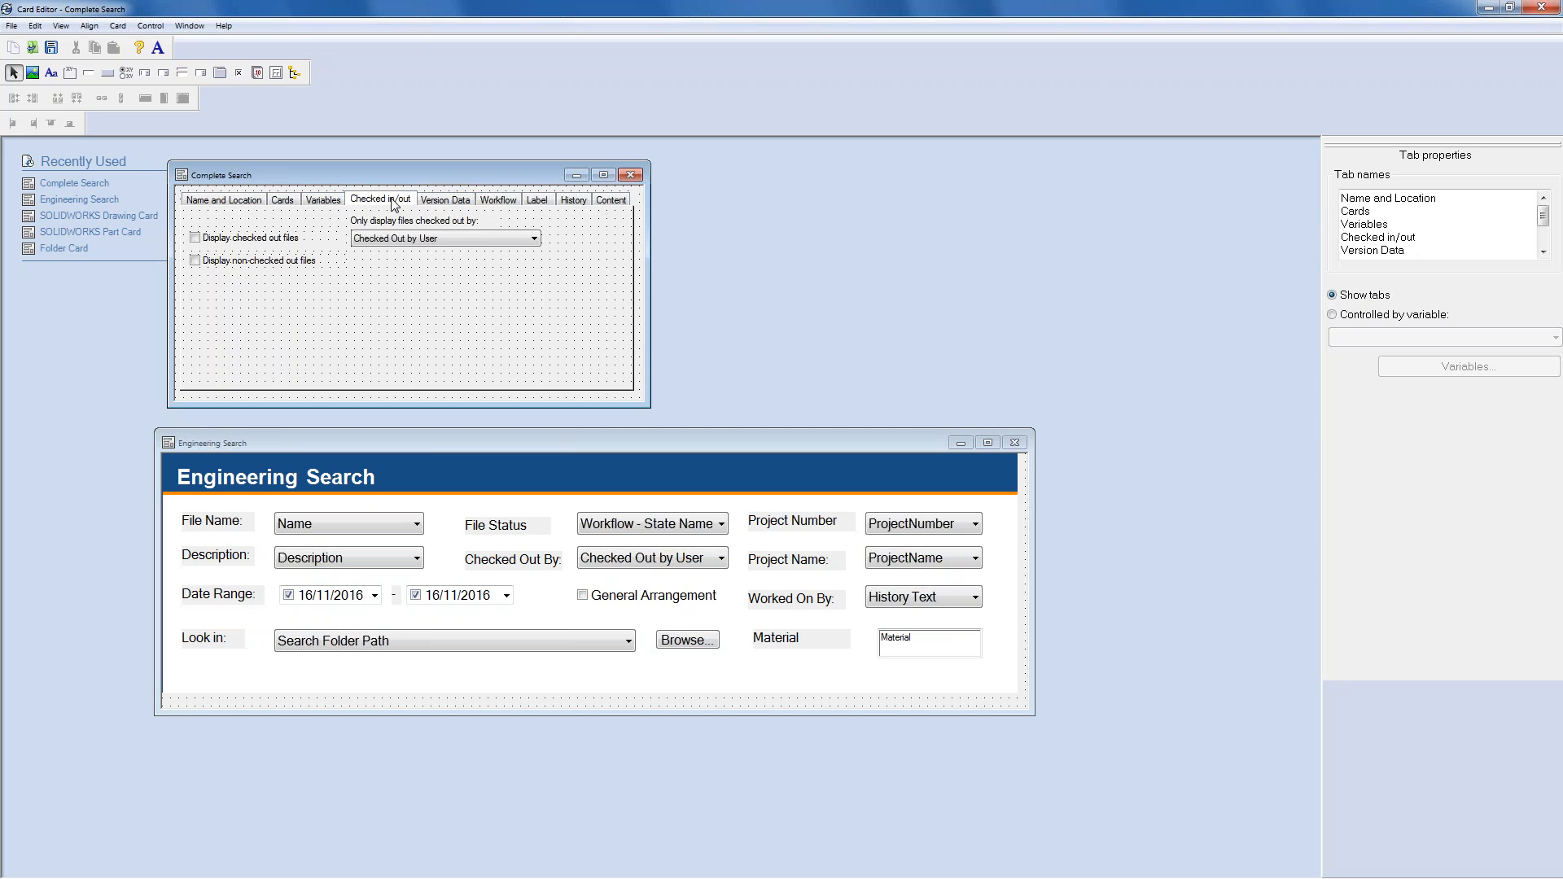
left_click(445, 202)
left_click(498, 204)
left_click(539, 203)
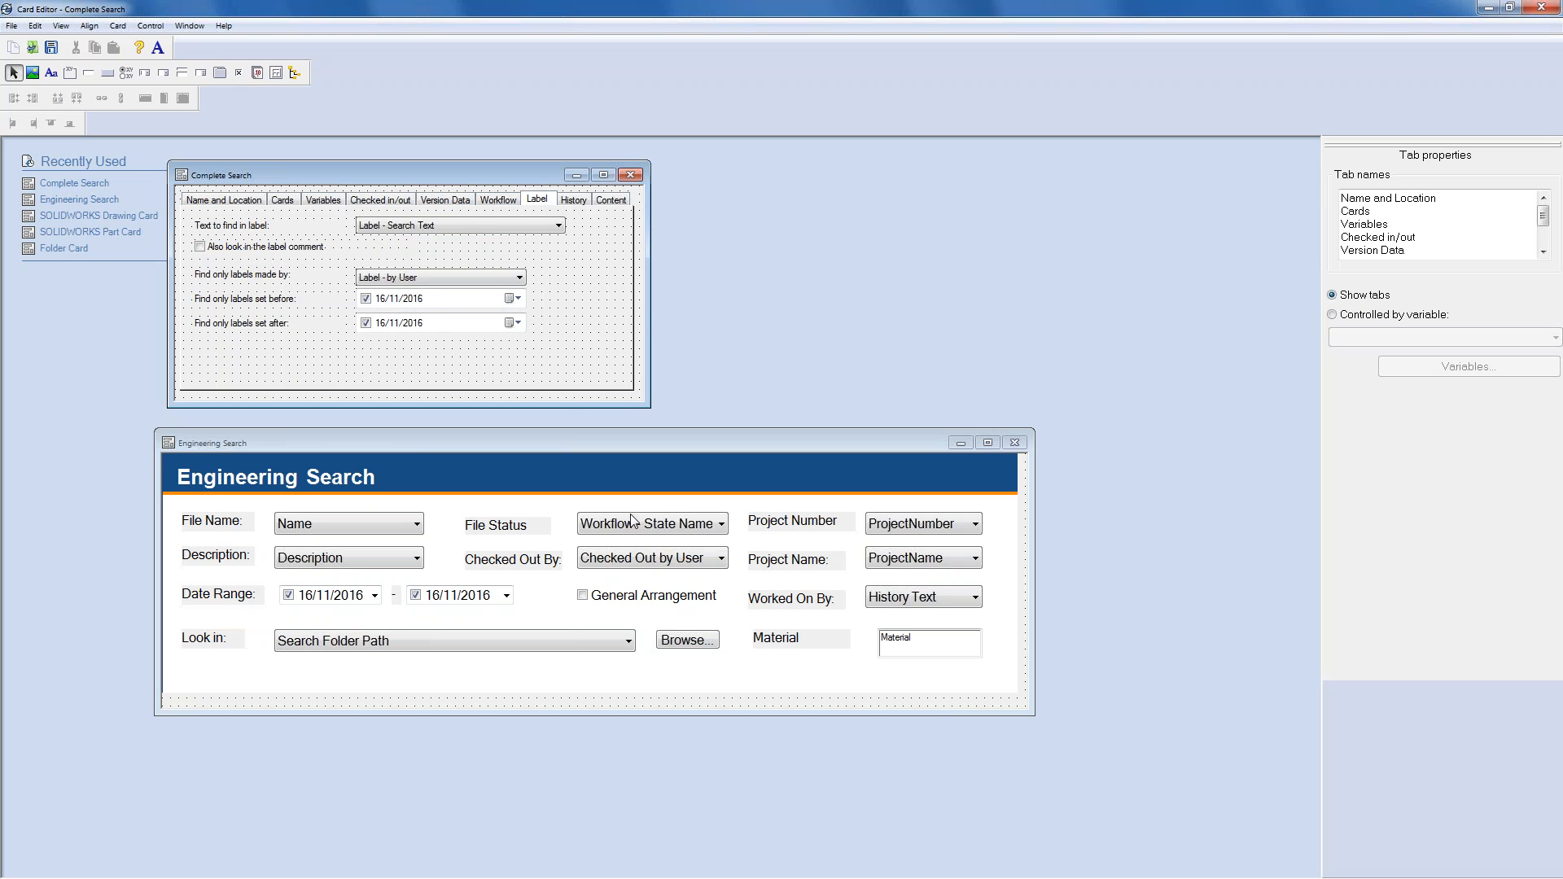
- Compare the History Text fields on both cards and select the Worked On By label
left_click(908, 598)
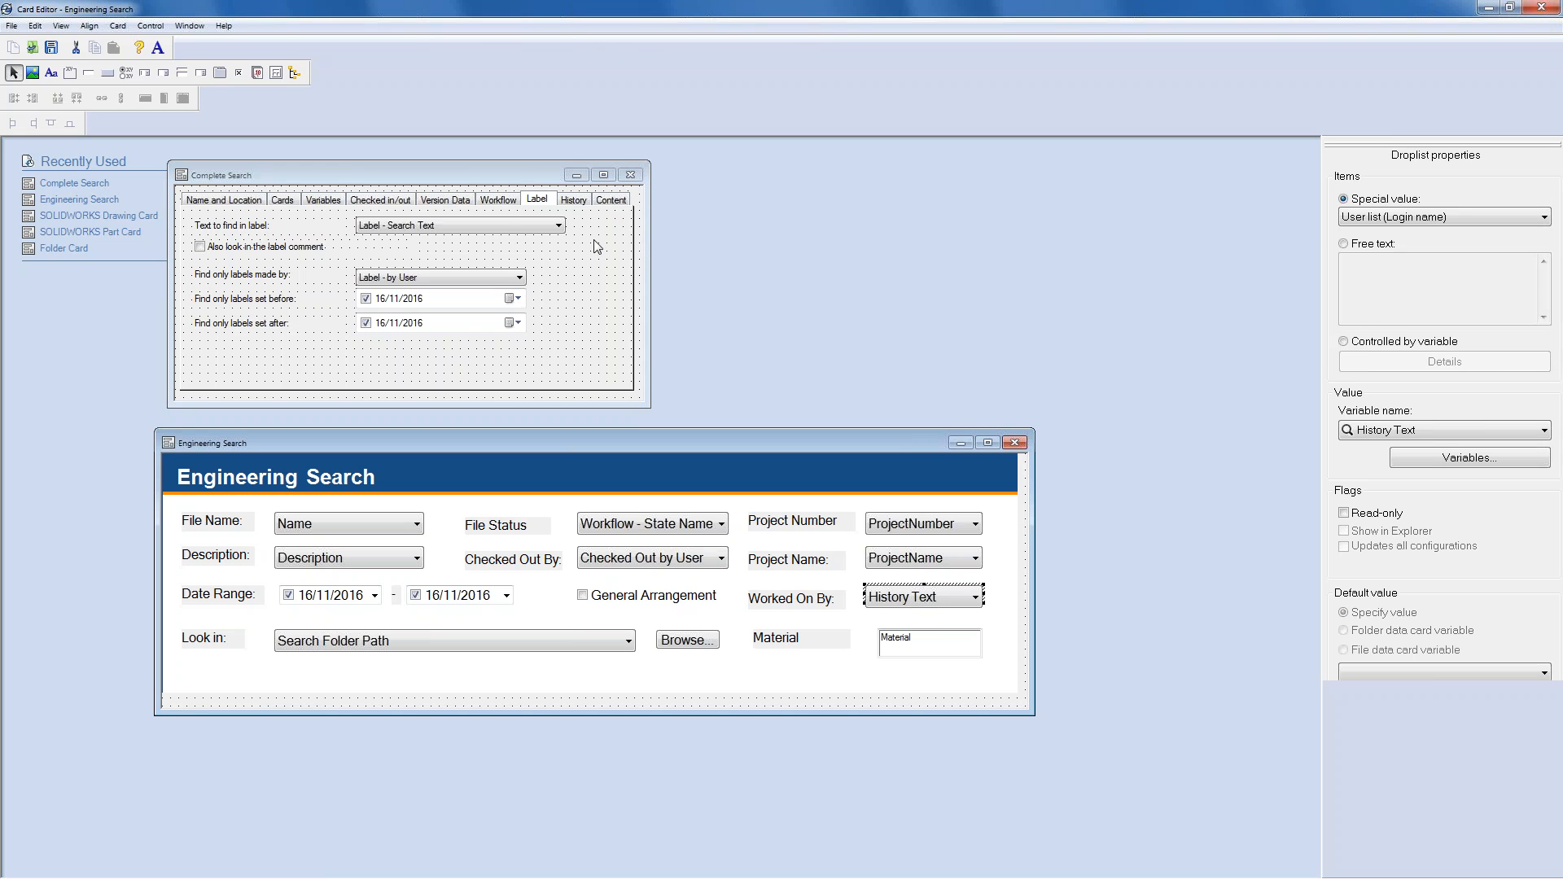
left_click(576, 200)
left_click(393, 230)
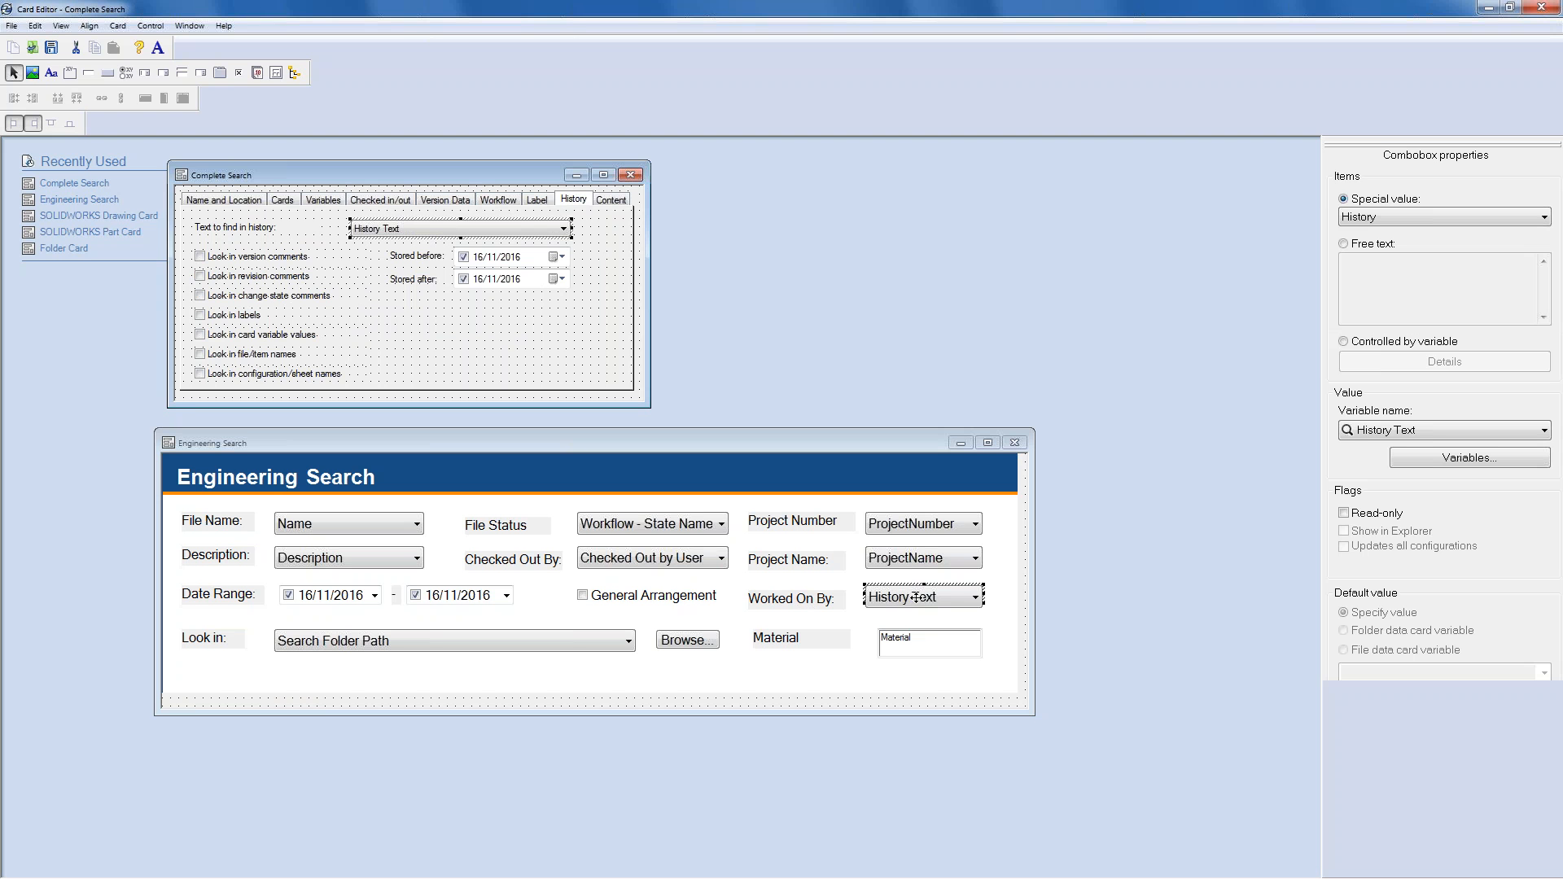
left_click(811, 603)
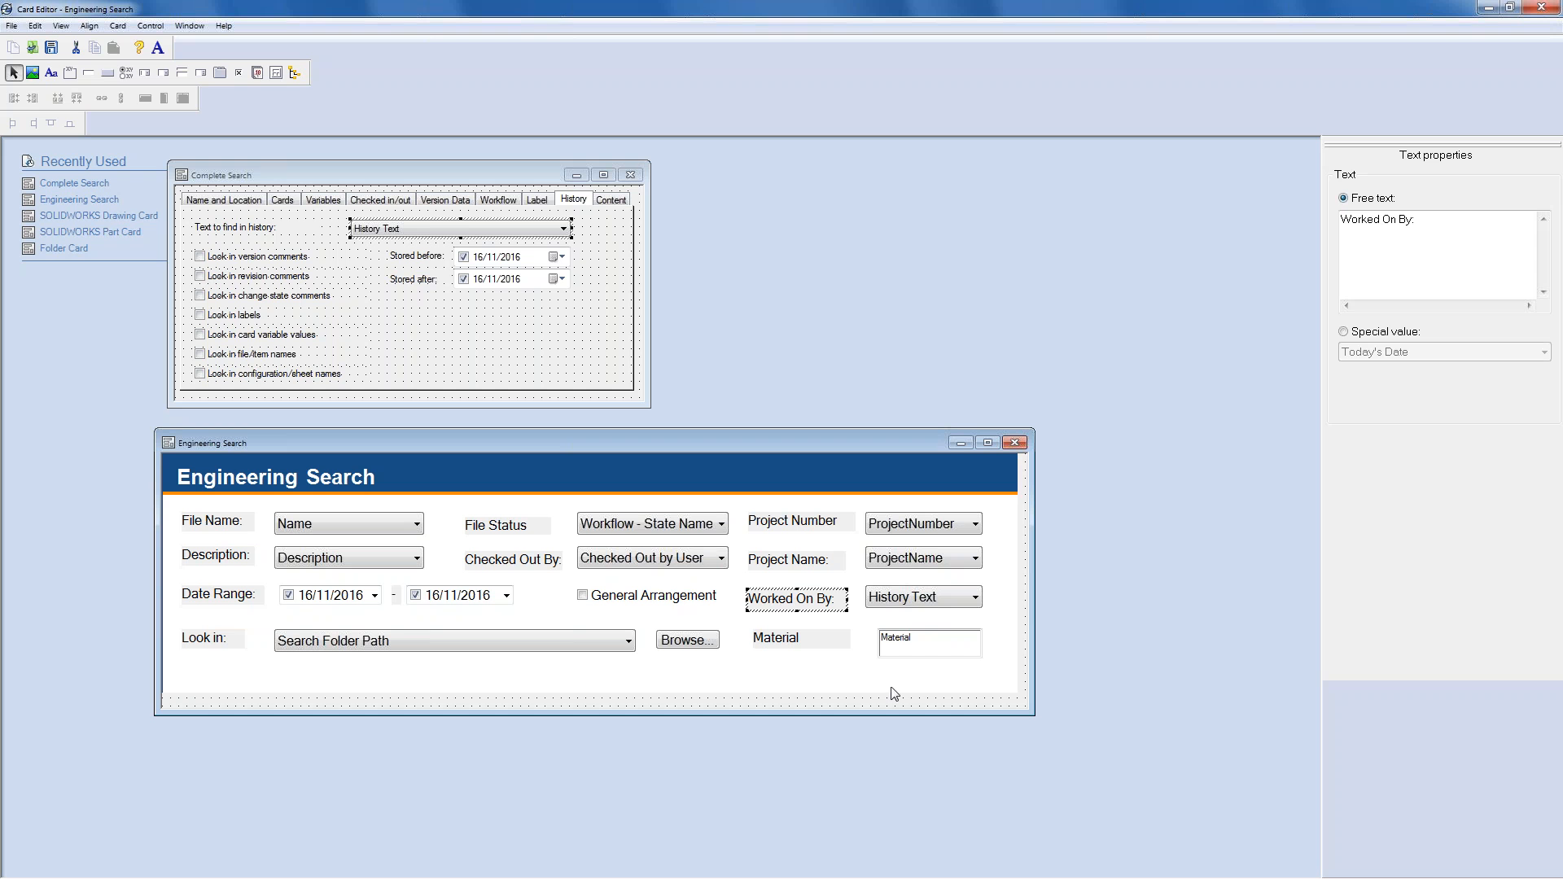
- Delete the Material label and its edit box from the Engineering Search card, then save the card
left_click(812, 643)
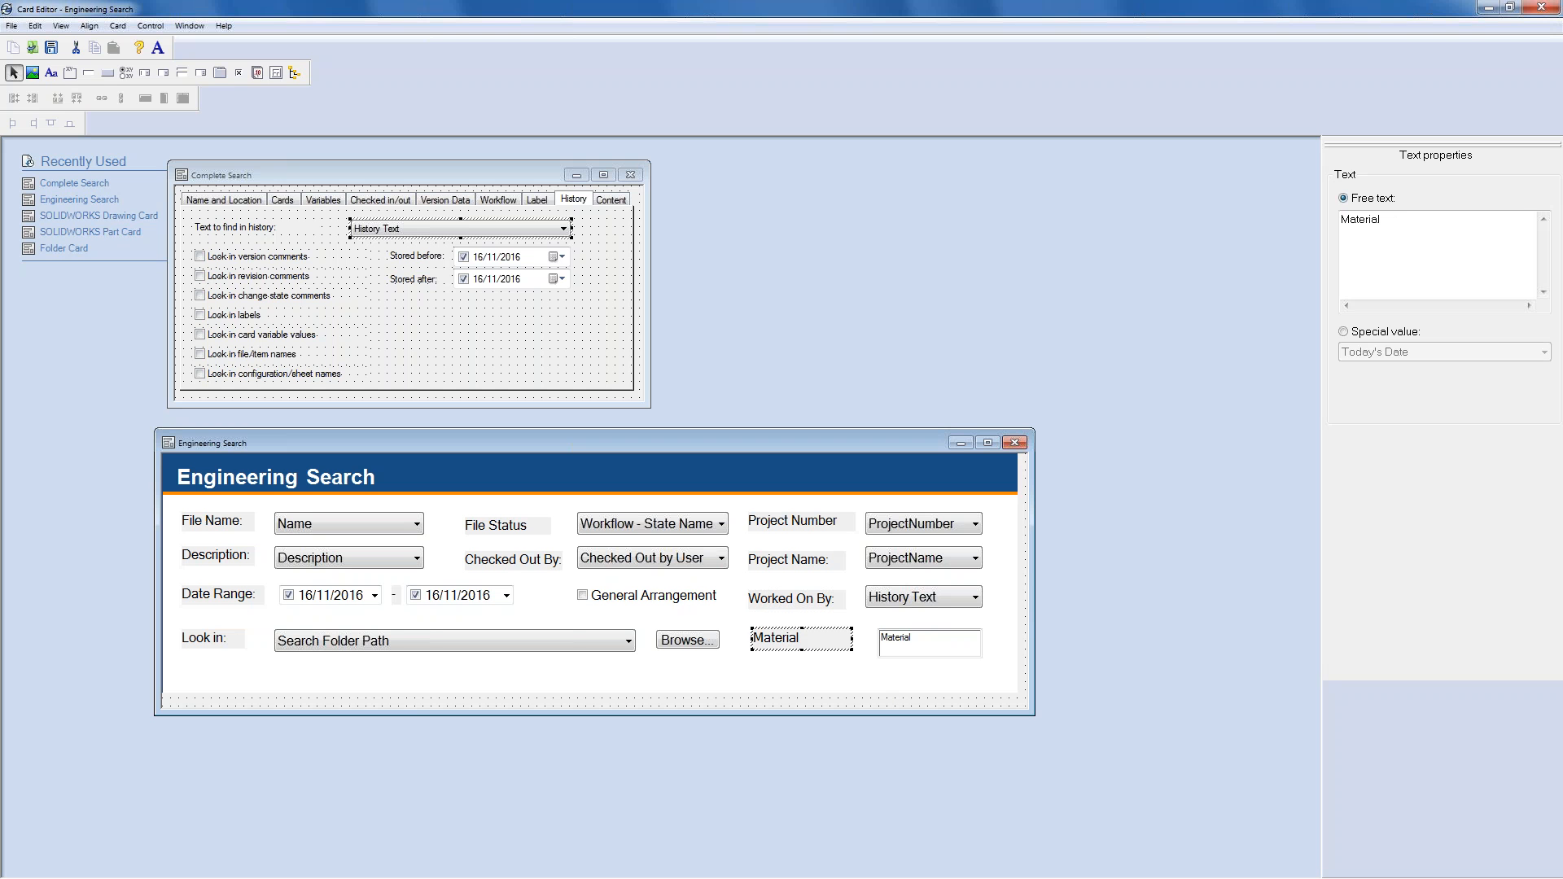
key("Delete")
left_click(916, 643)
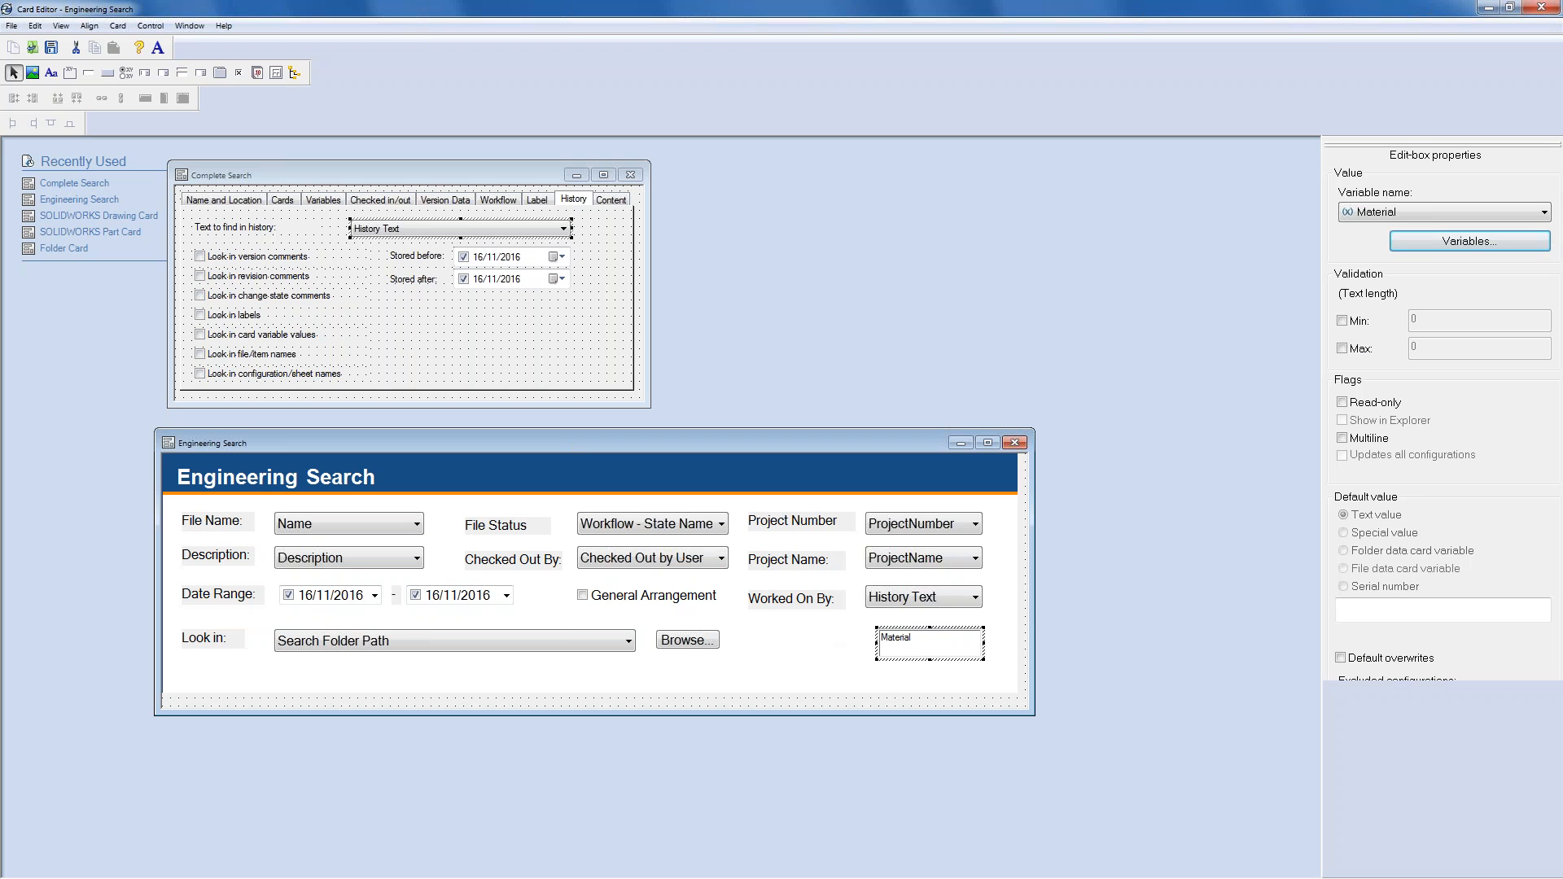
key("Delete")
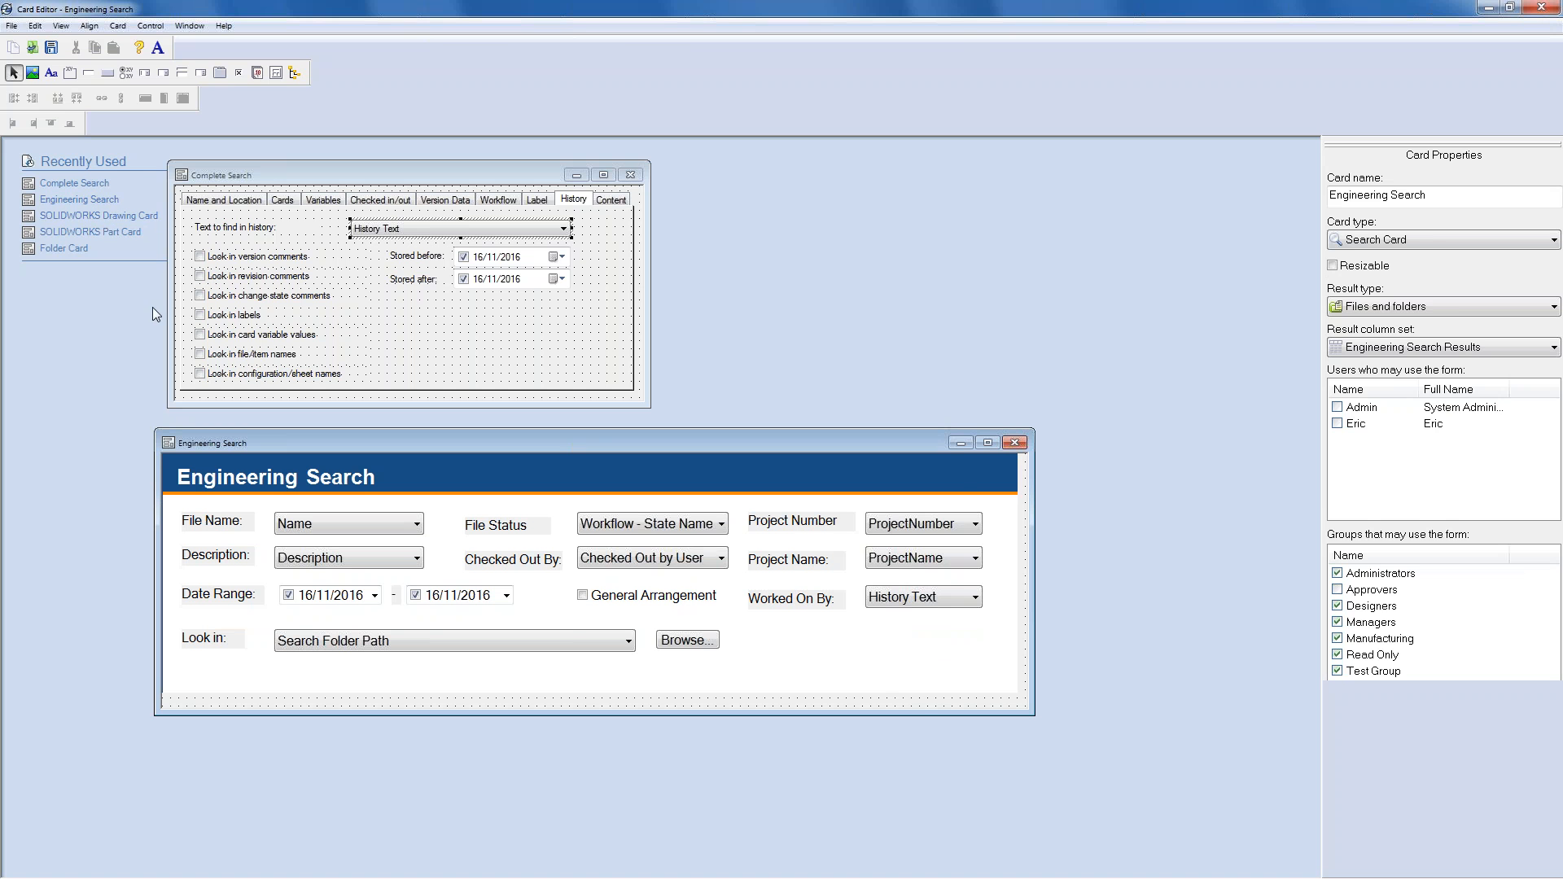
left_click(51, 47)
left_click(47, 52)
- Open the Engineering Search form and search for files from start date 11/15/2016
left_click(1486, 10)
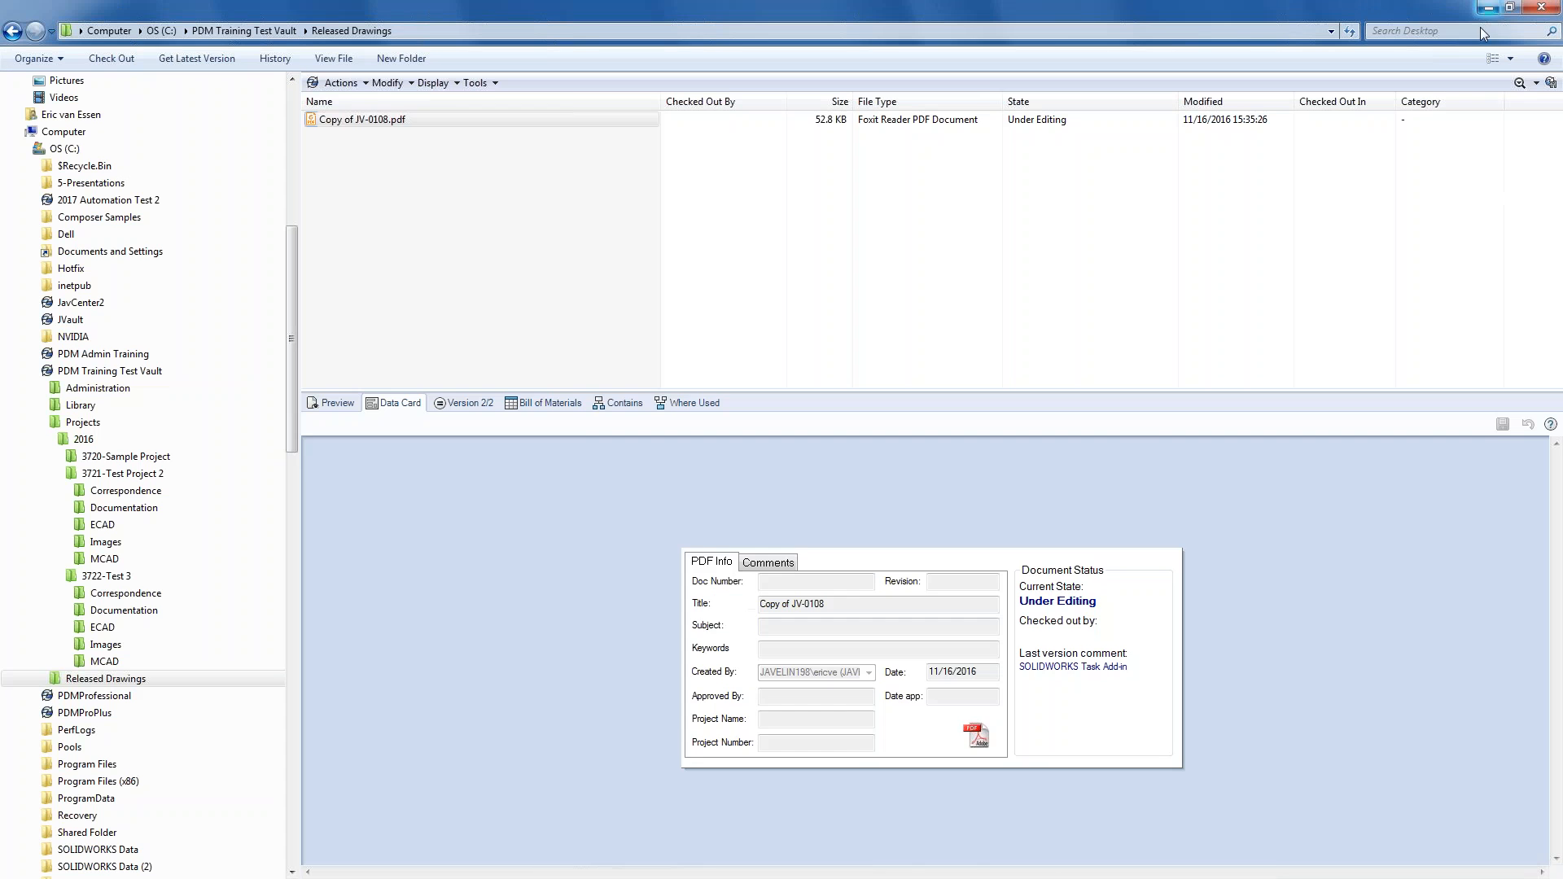
left_click(1536, 84)
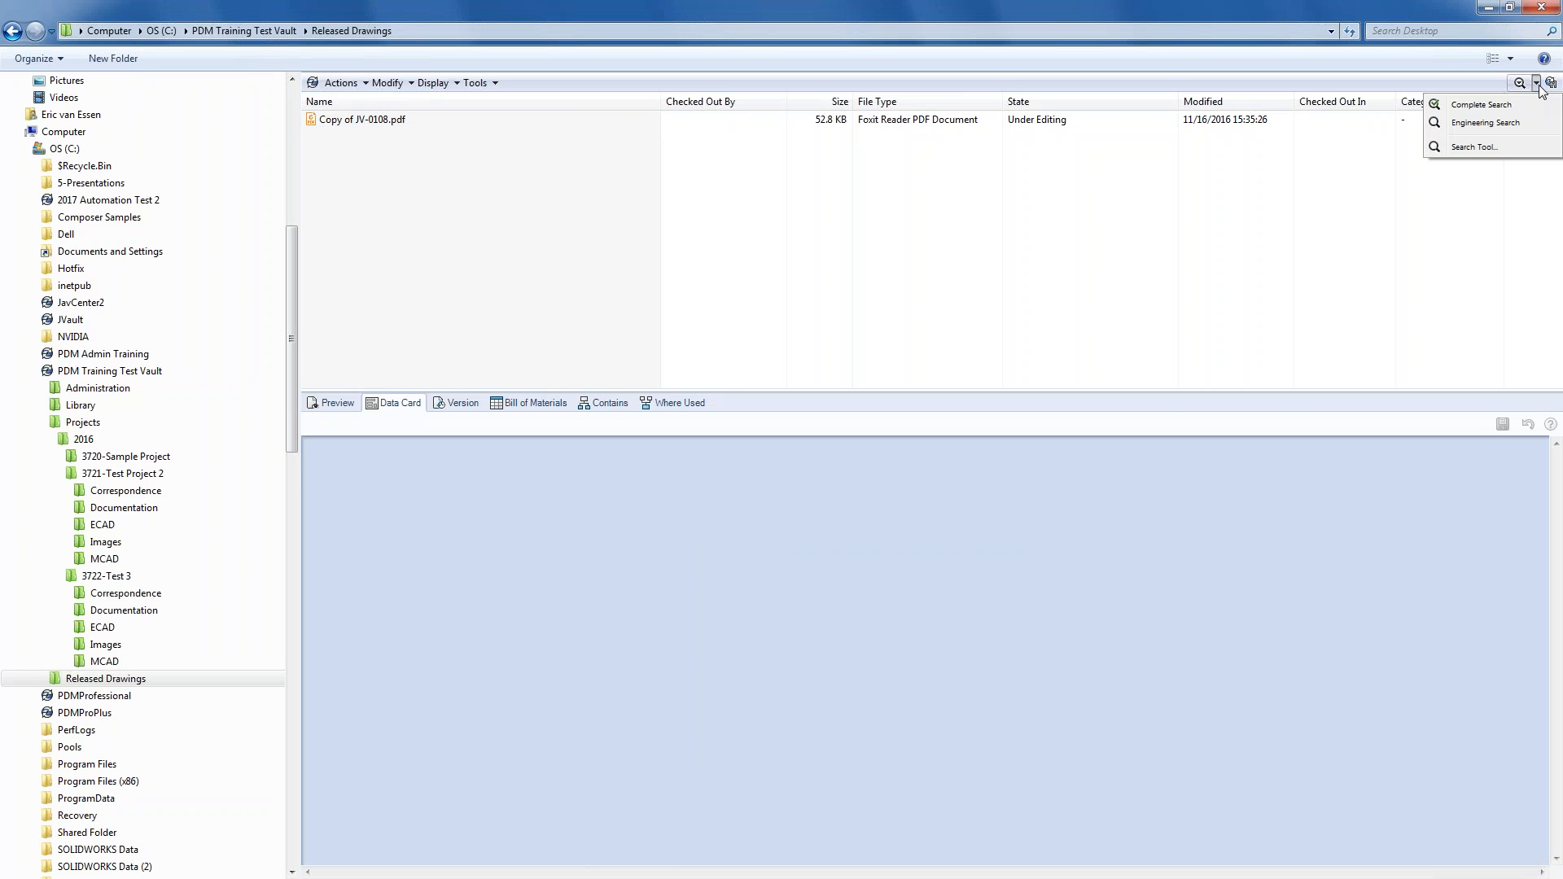
left_click(1479, 124)
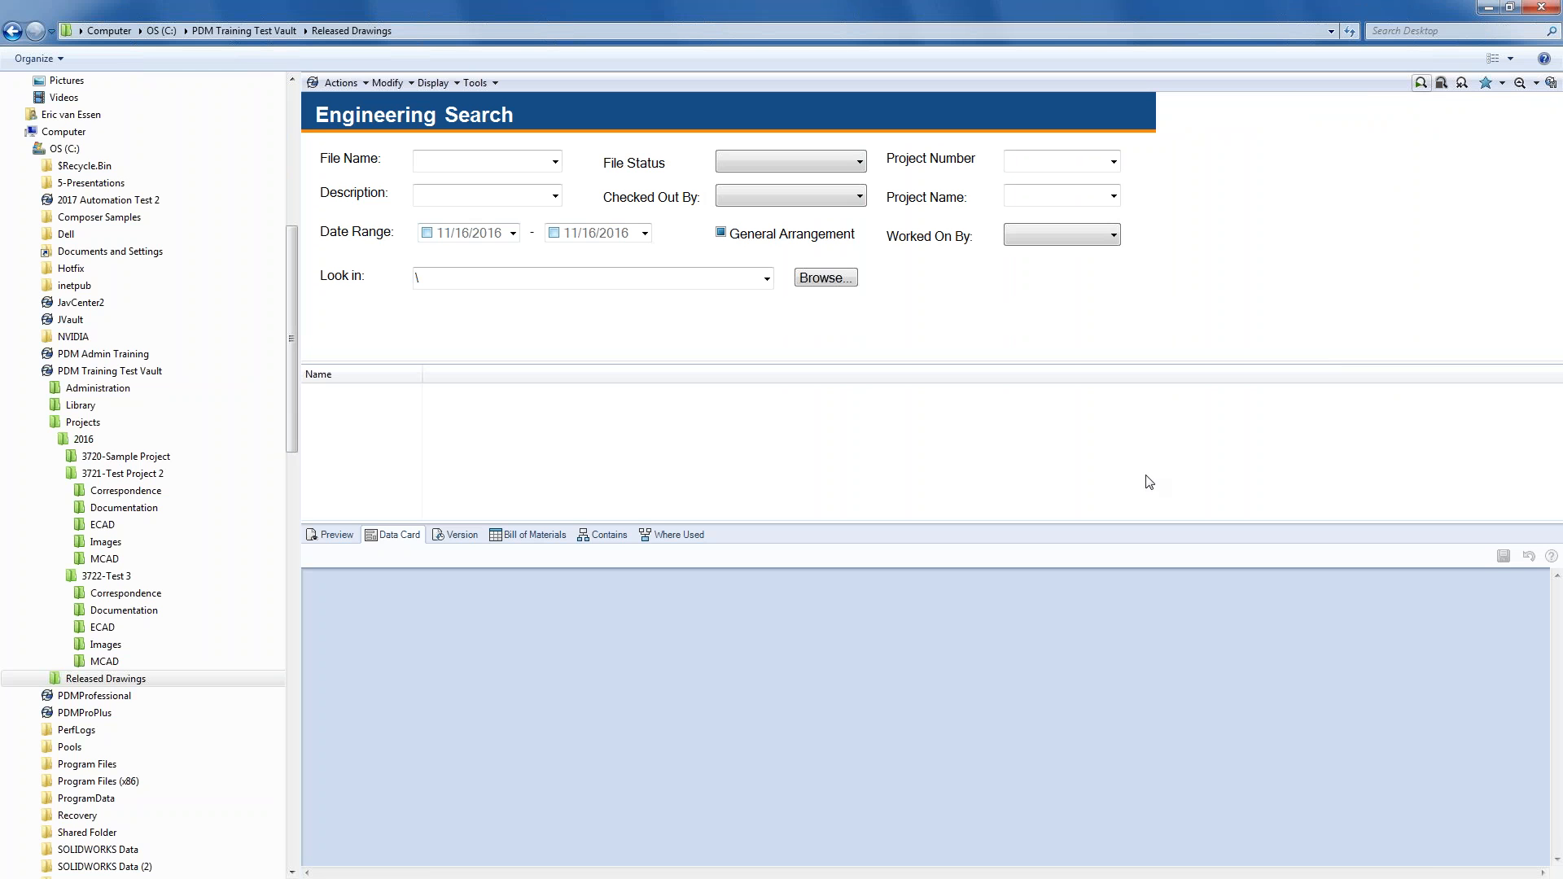
left_click(514, 235)
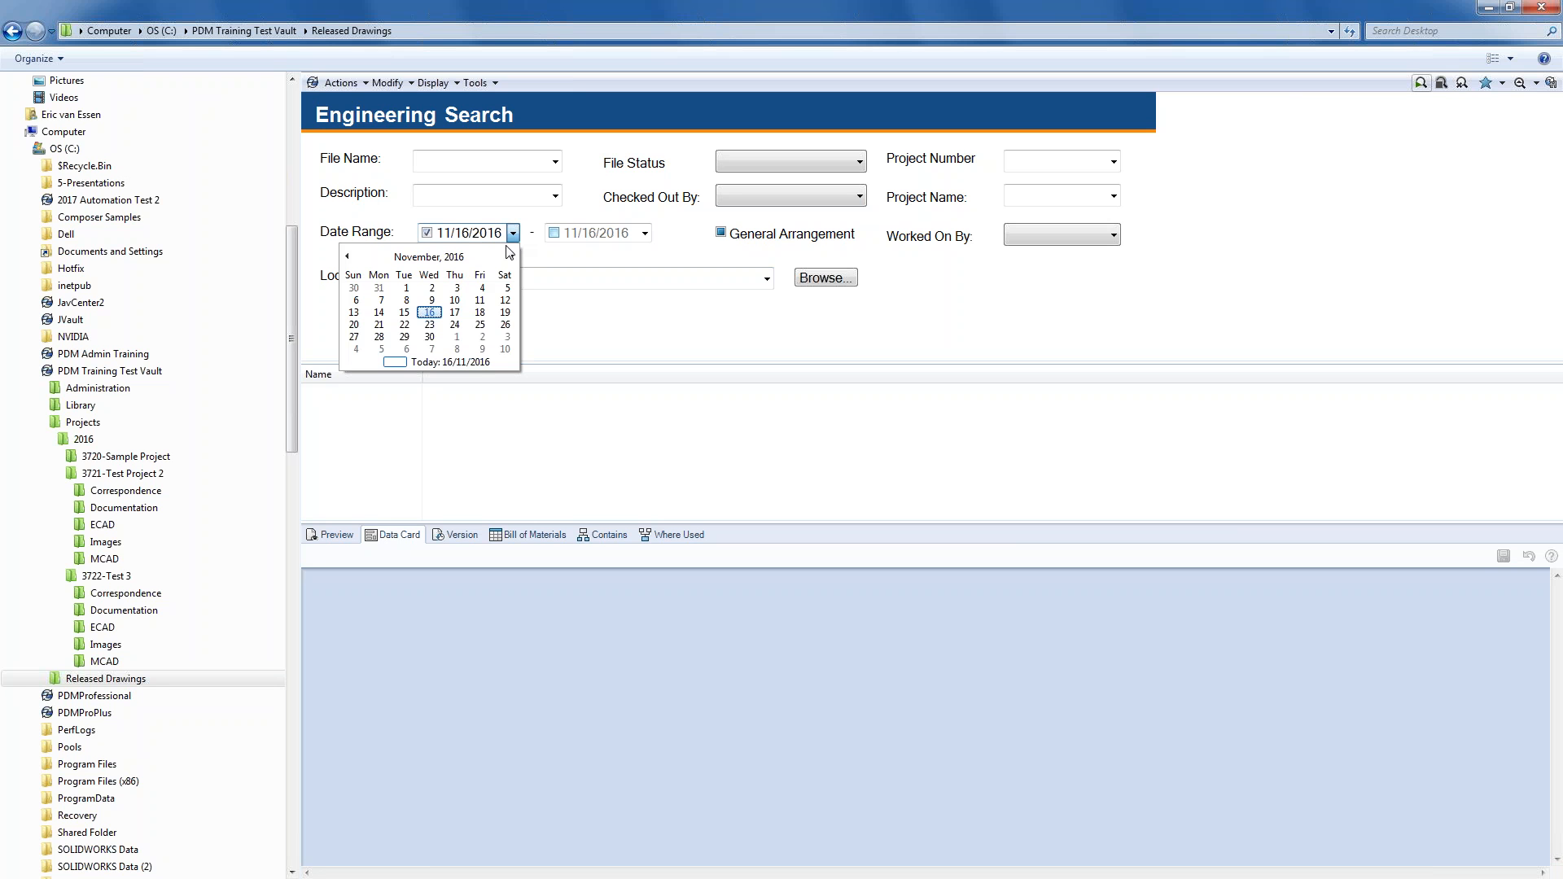
left_click(404, 314)
left_click(1421, 83)
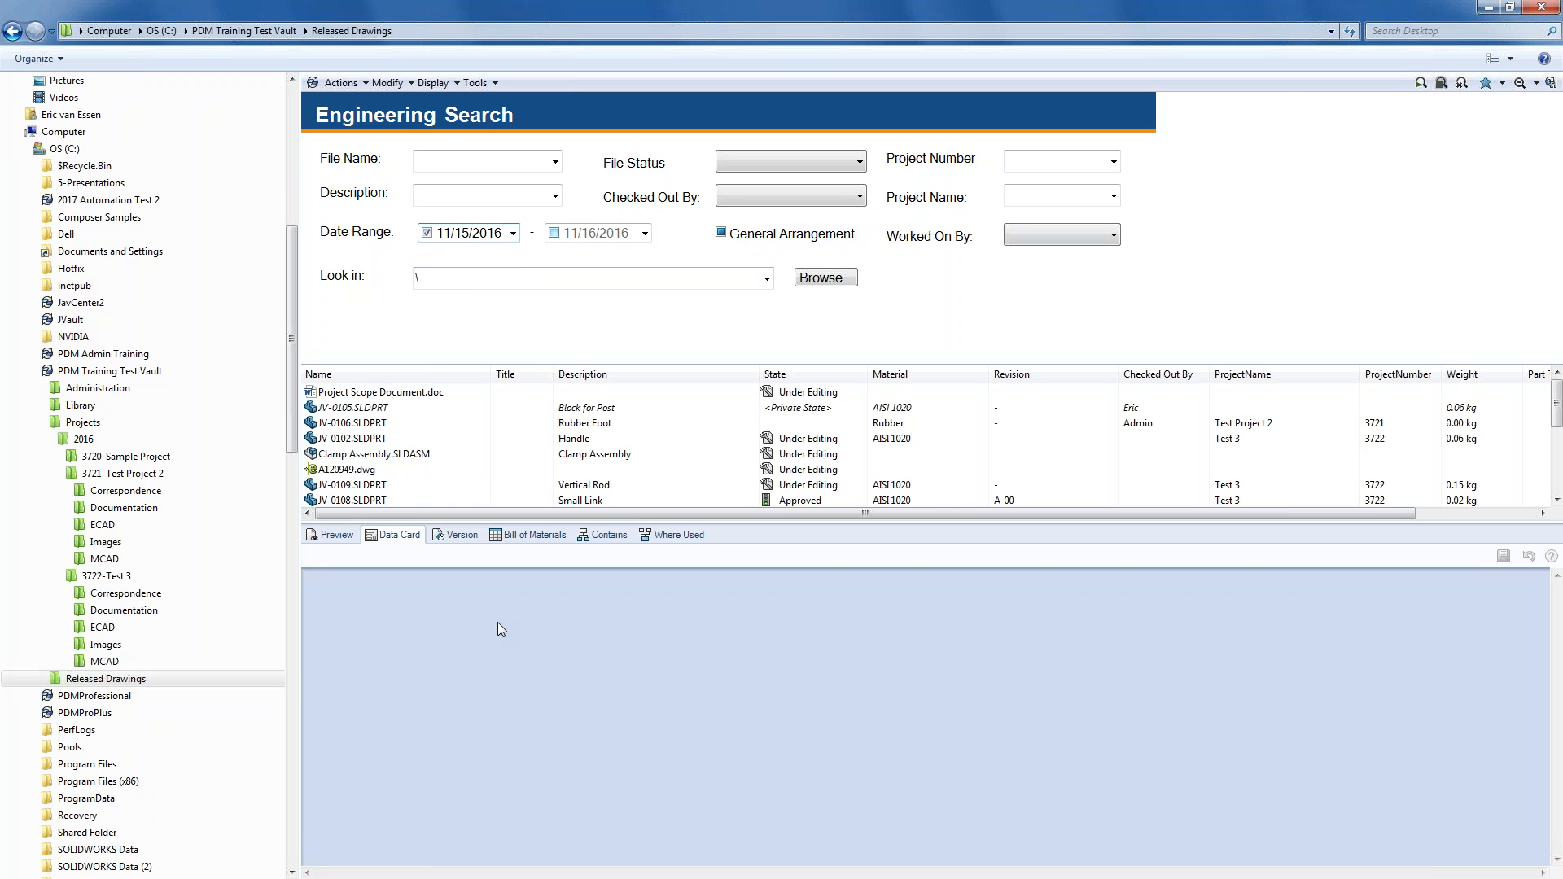
- Rerun the search up to end date 11/14/2016, then with no date limits
left_click(428, 233)
left_click(645, 234)
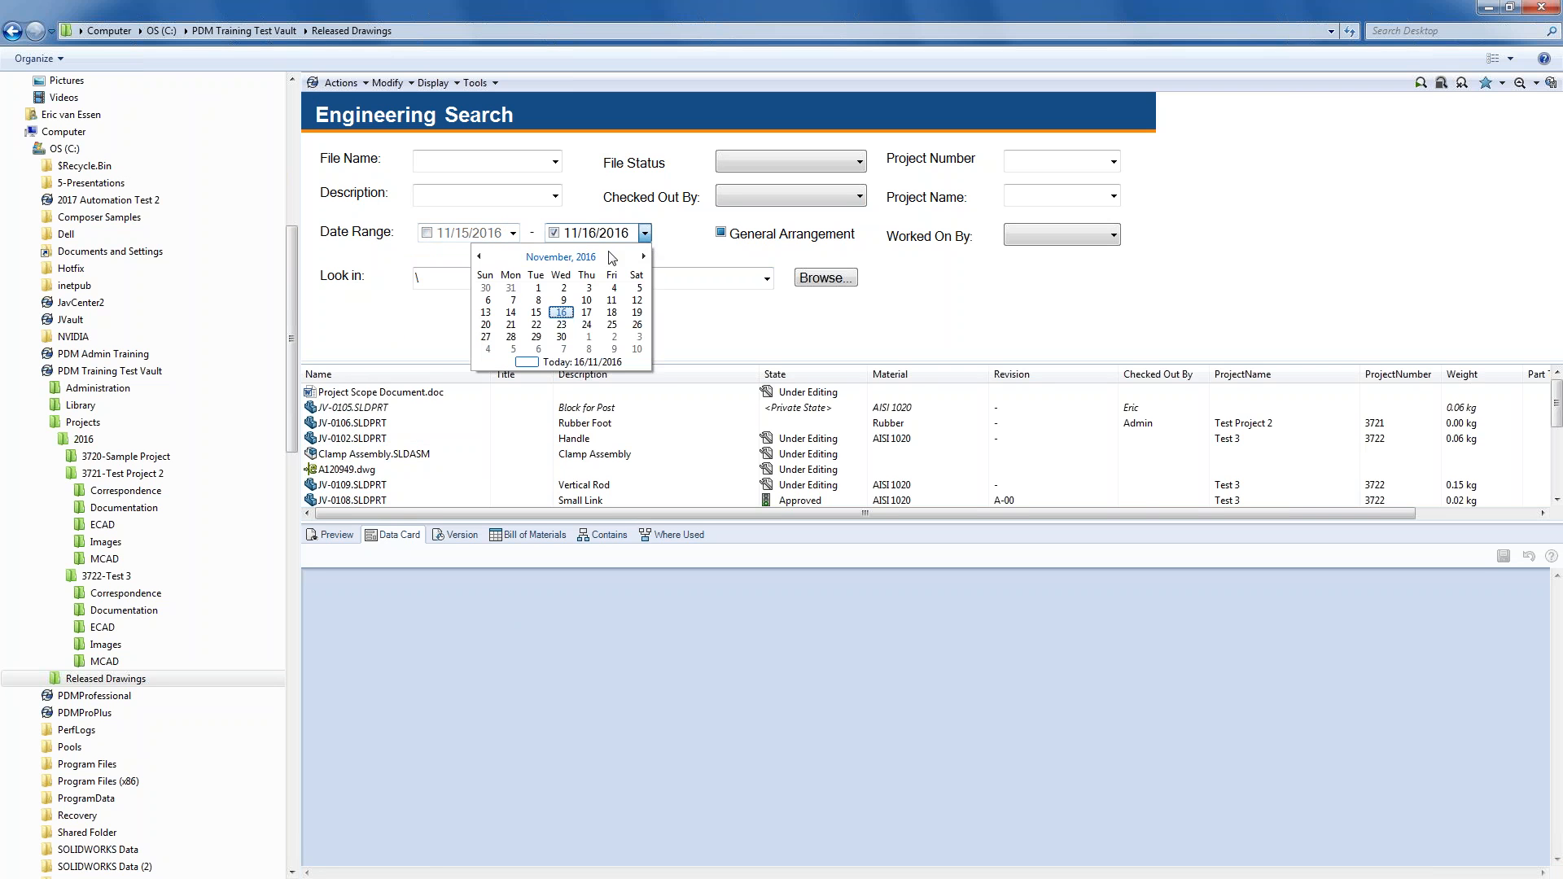
left_click(510, 312)
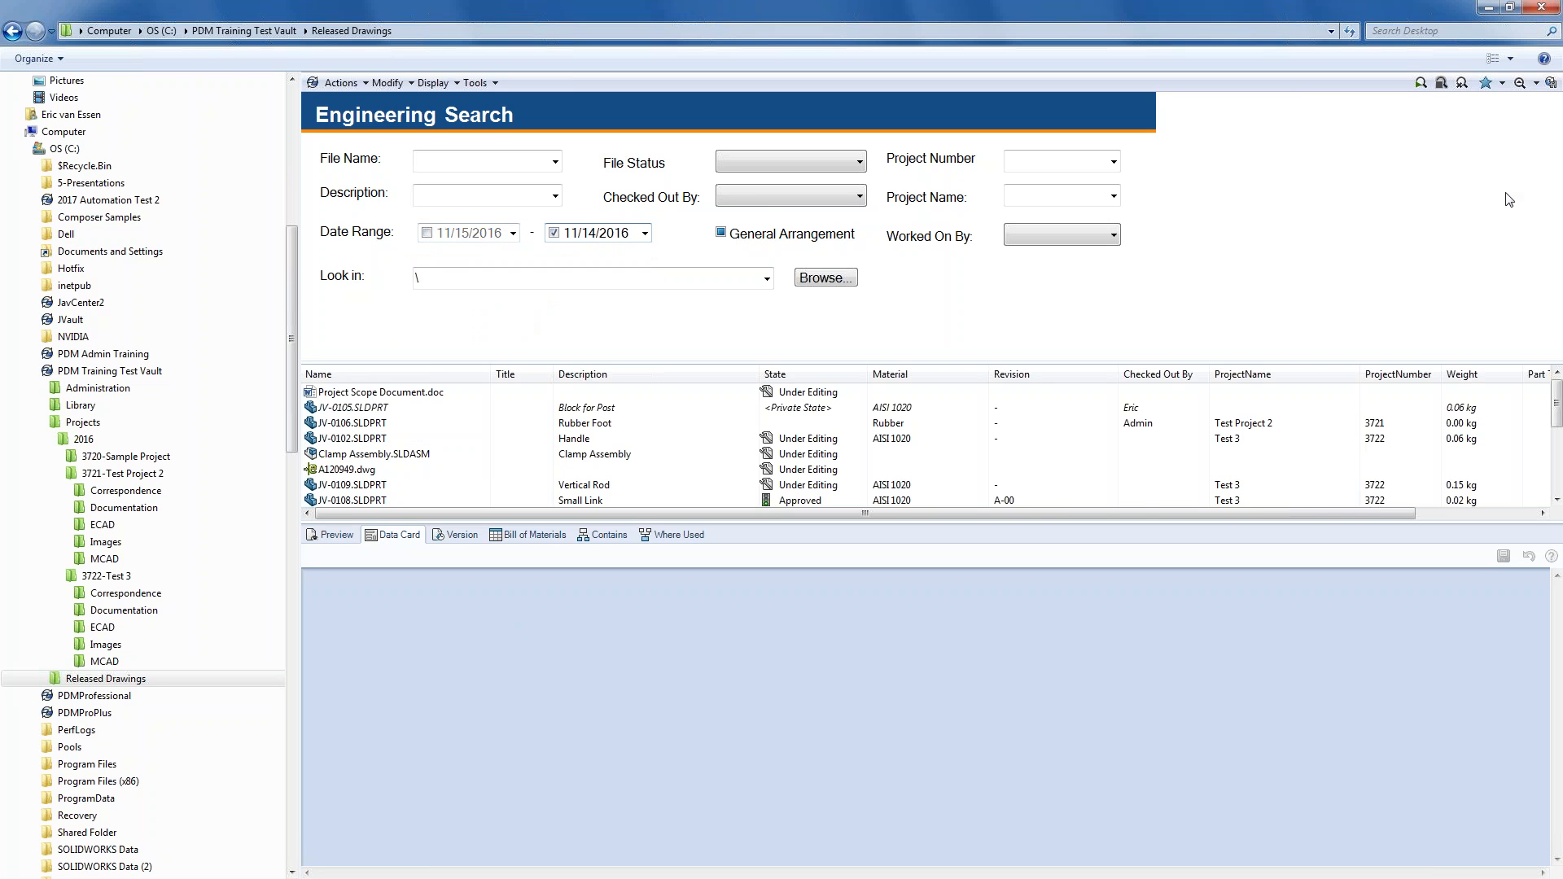
left_click(1420, 84)
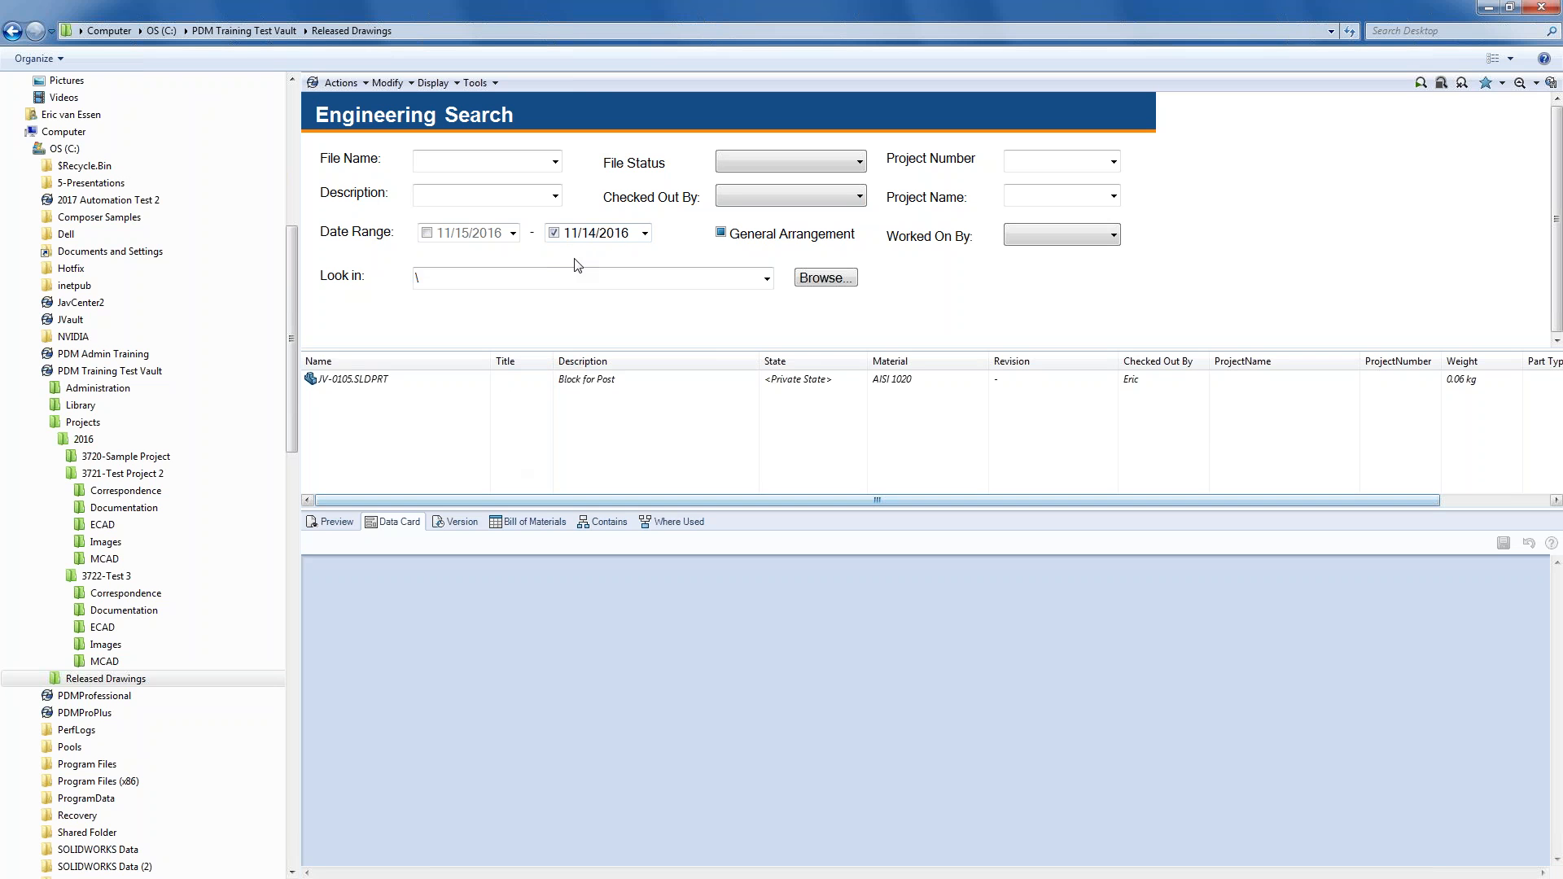
left_click(554, 233)
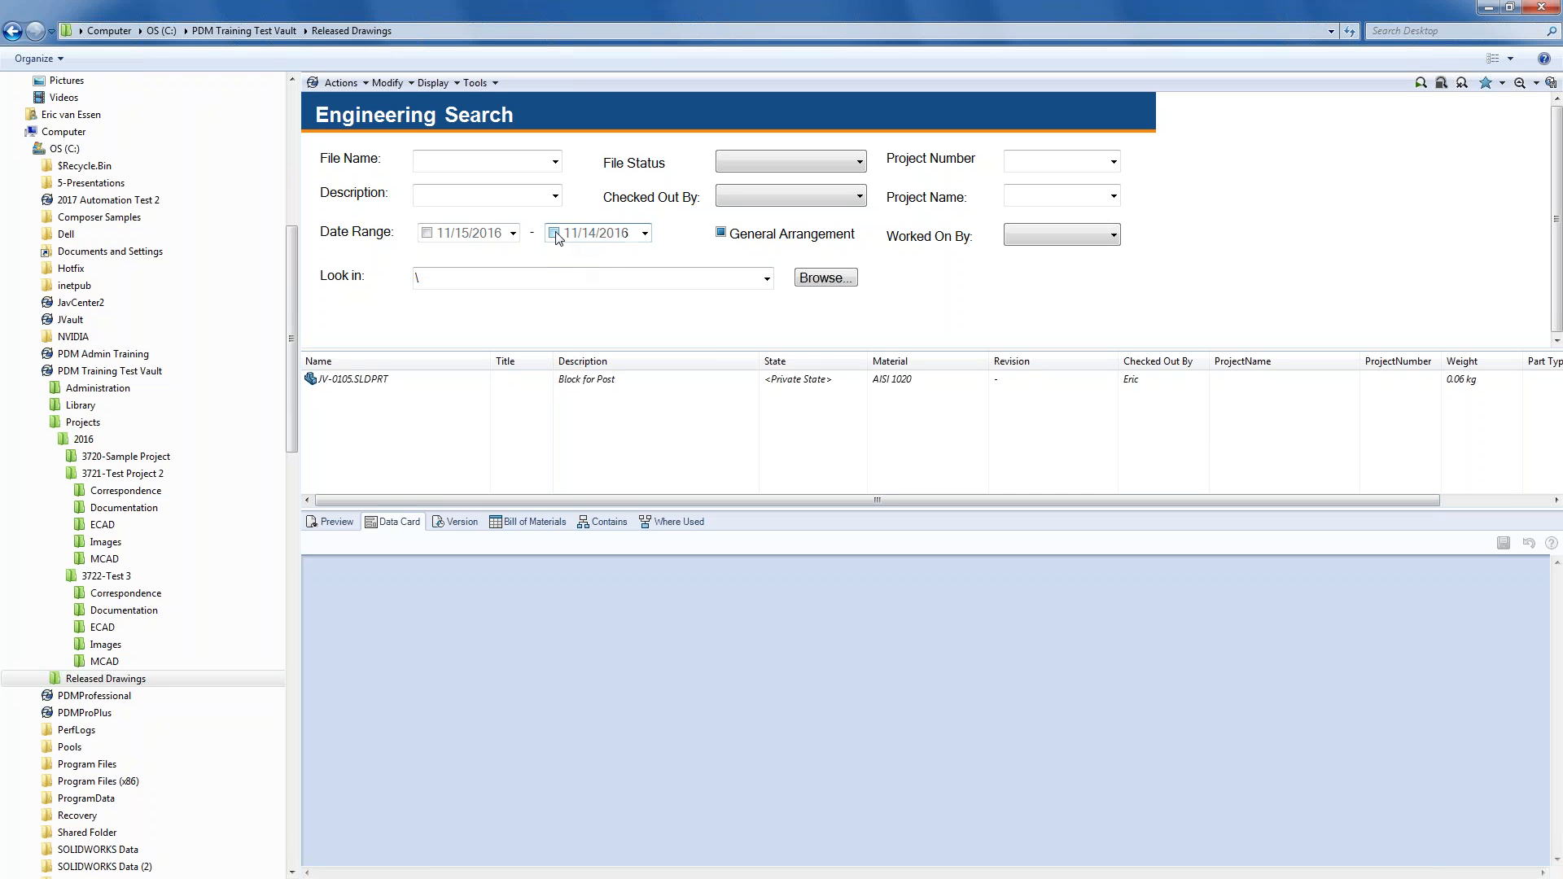
left_click(1418, 85)
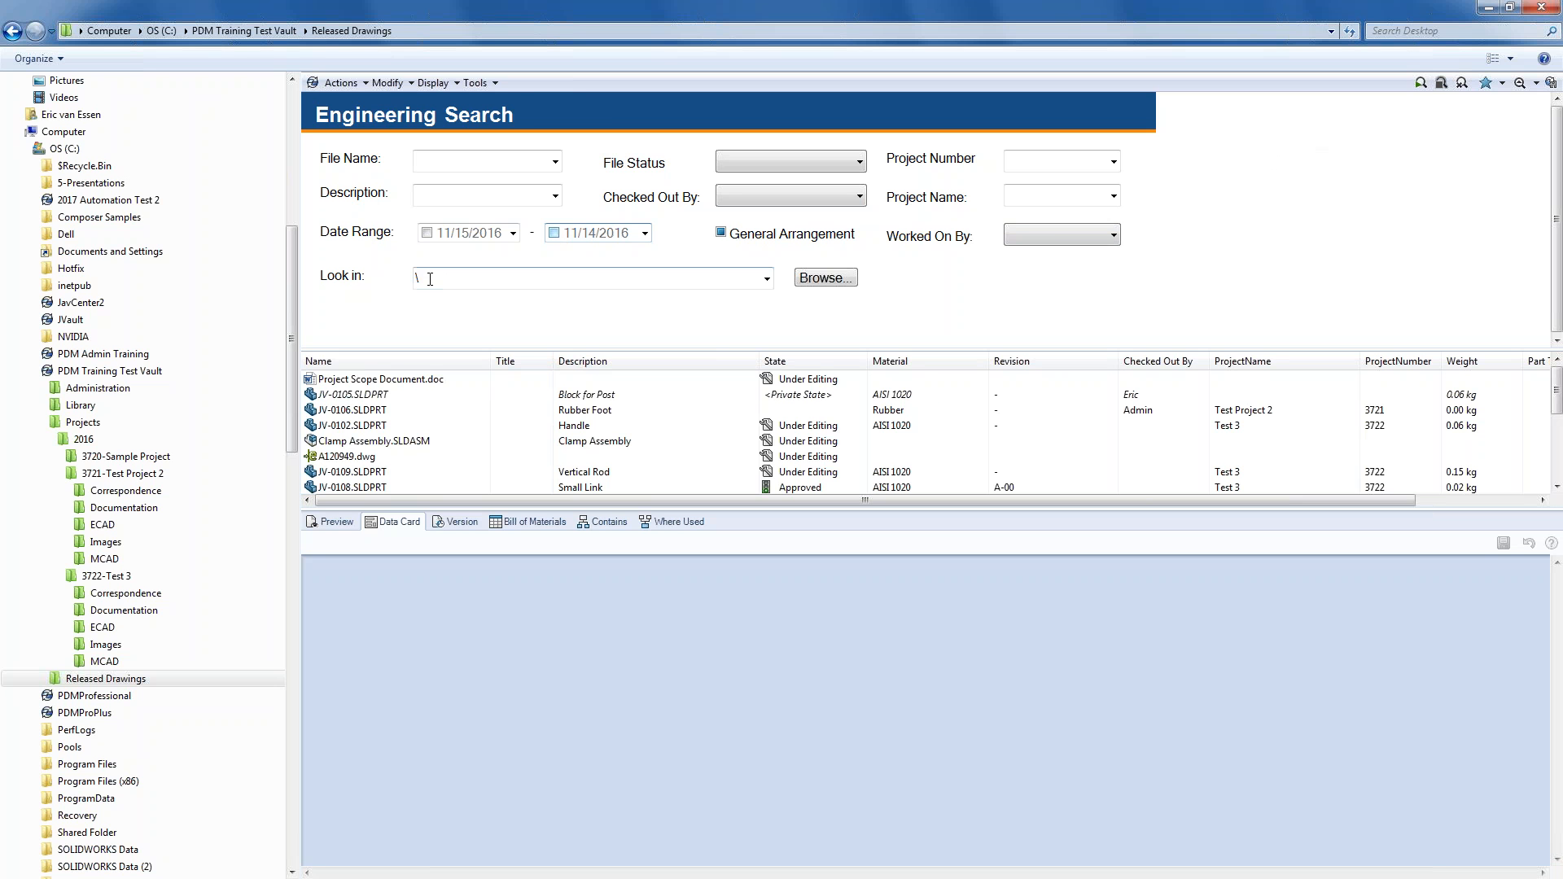
- Close the search and browse from the vault top to the Projects\2016 folder
left_click(1520, 83)
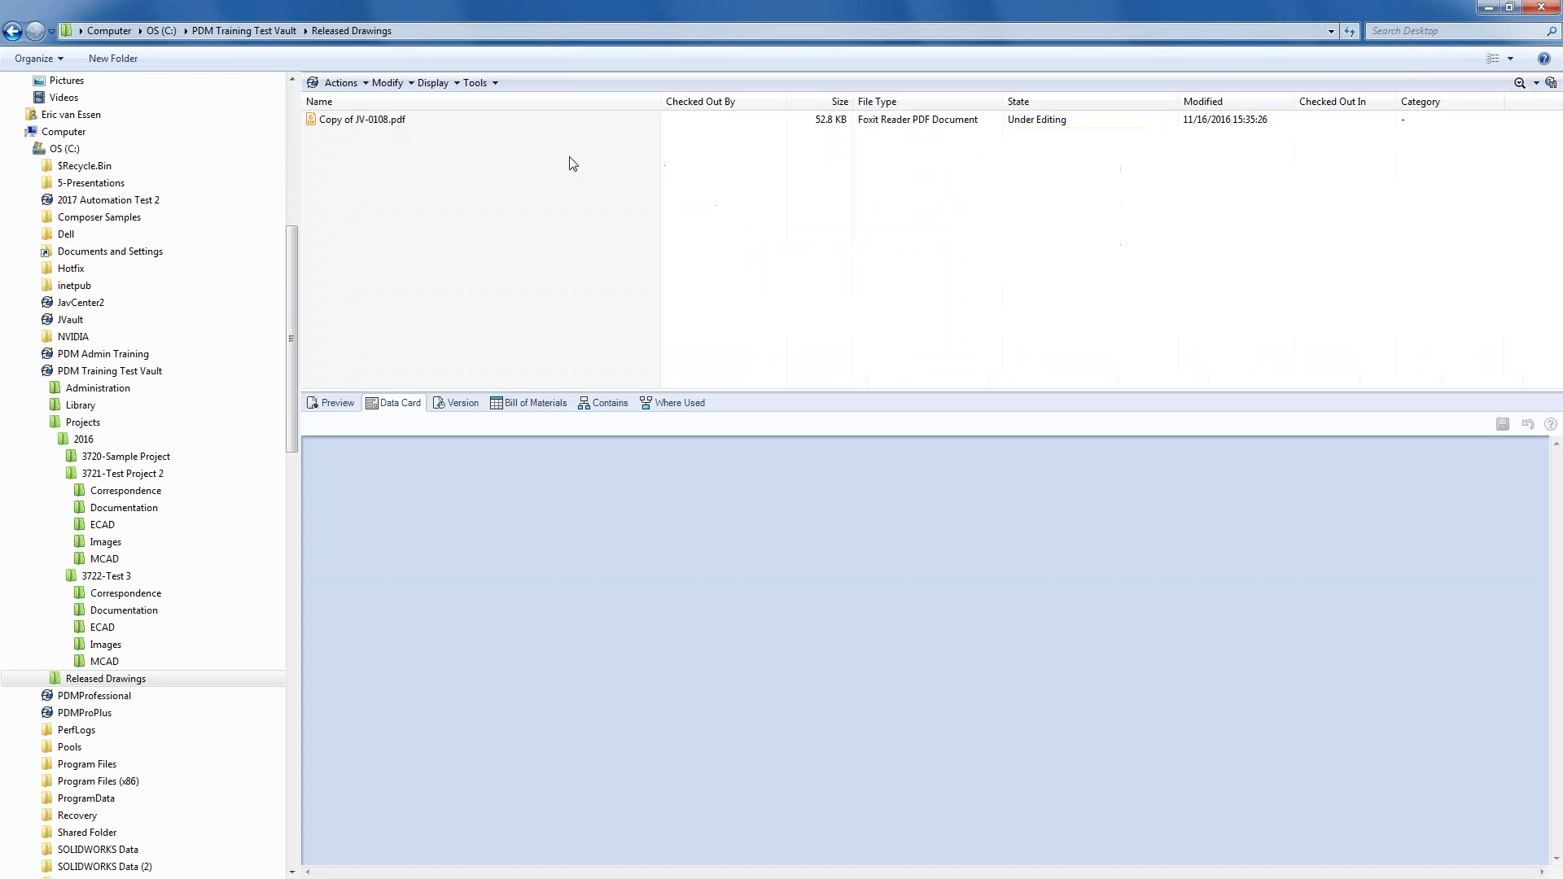
left_click(284, 33)
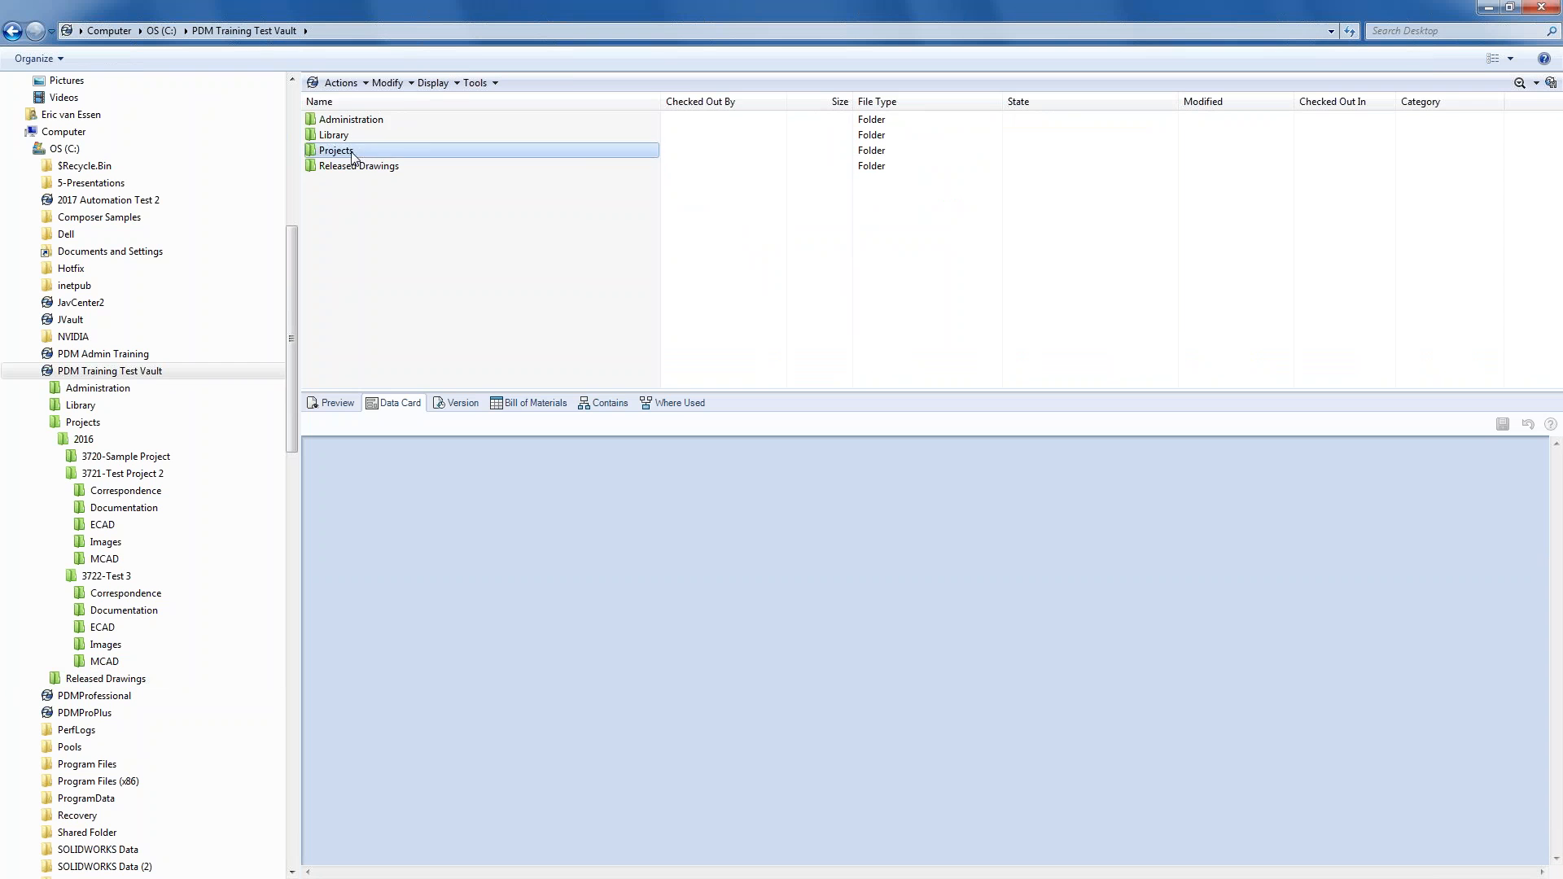
double_click(334, 151)
left_click(340, 120)
- From the 3722-Test 3 folder, run an Engineering Search on file name 'clamp'
double_click(340, 120)
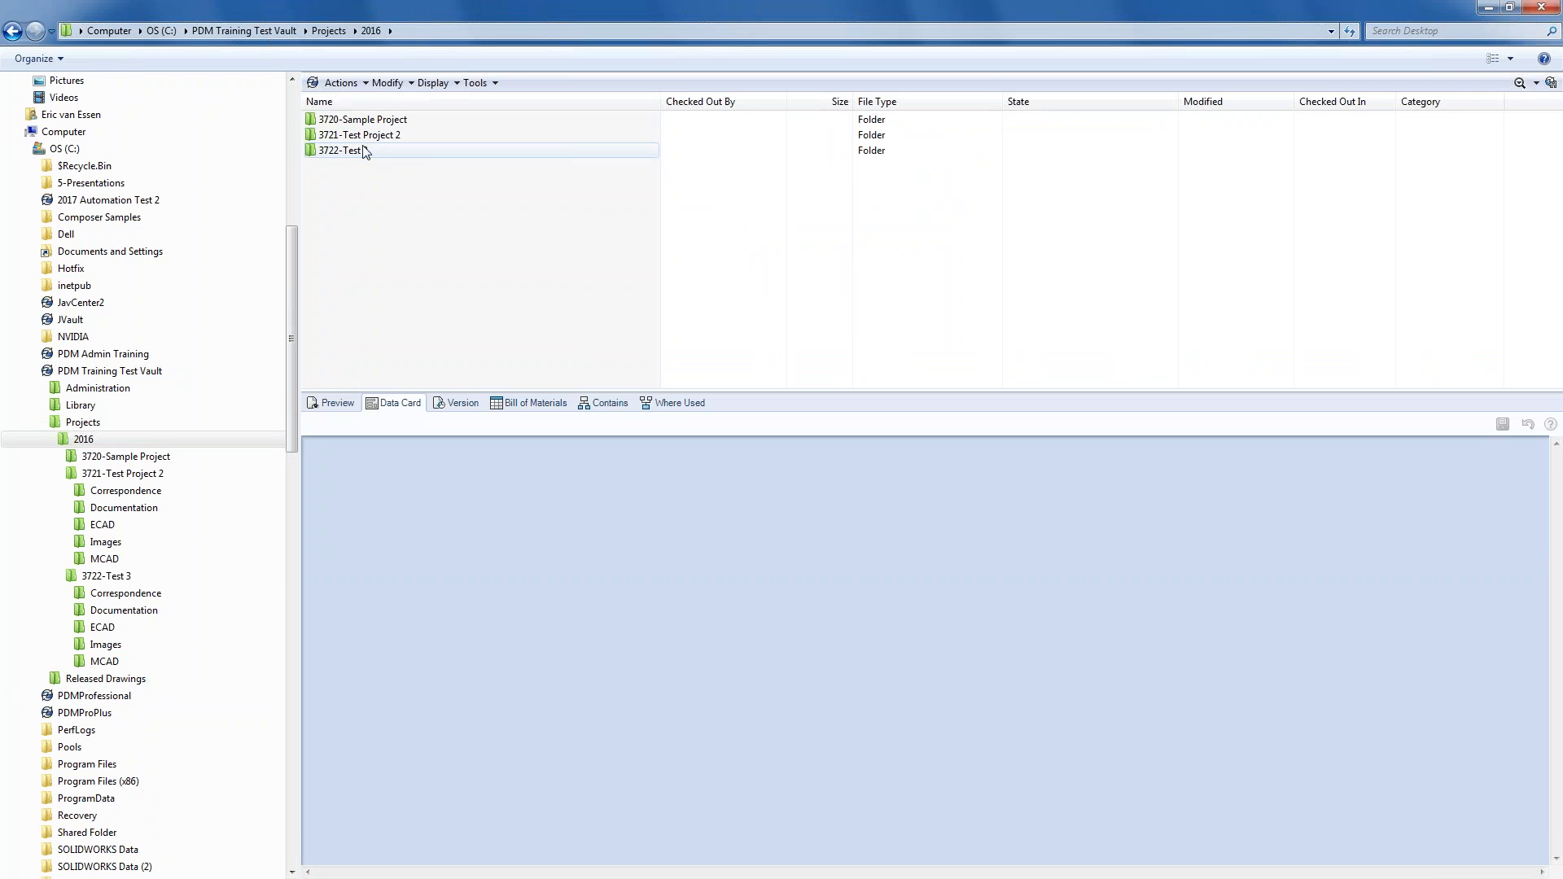
double_click(366, 153)
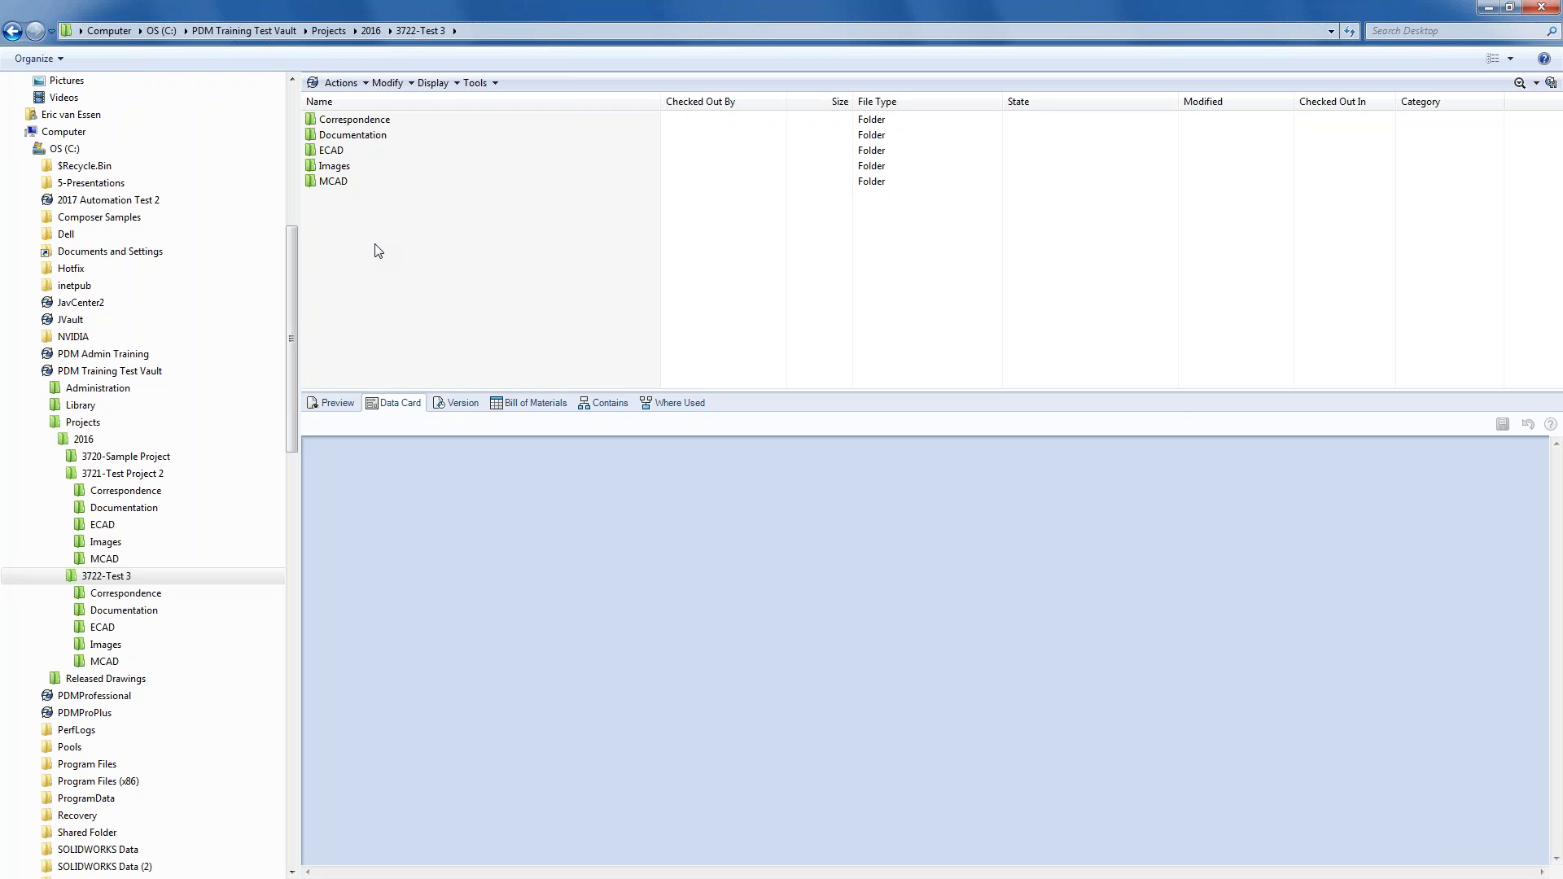
left_click(1519, 83)
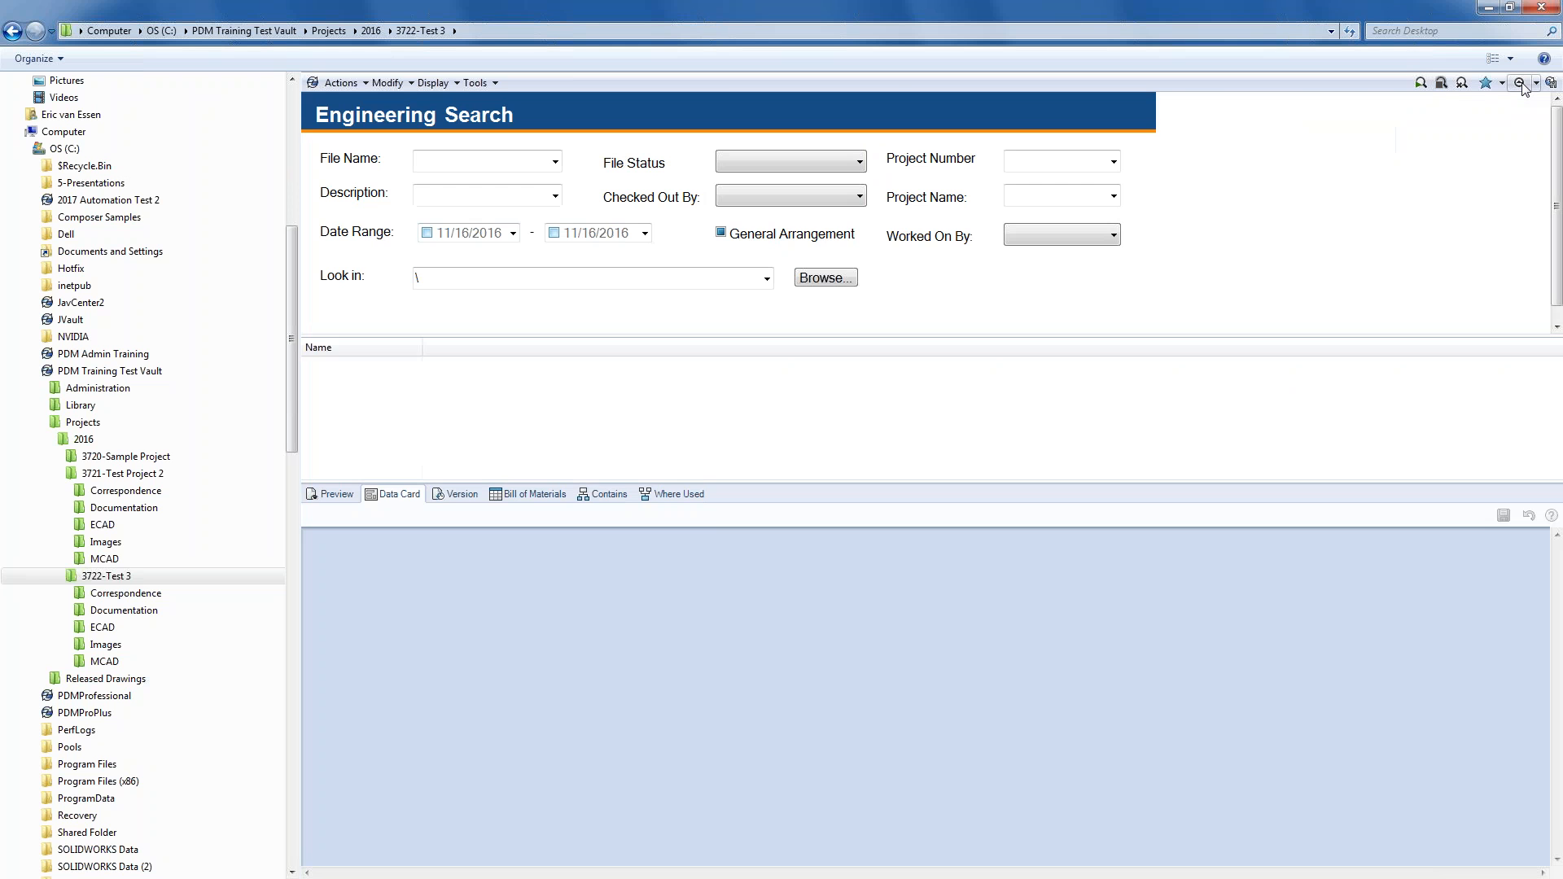
left_click(1420, 83)
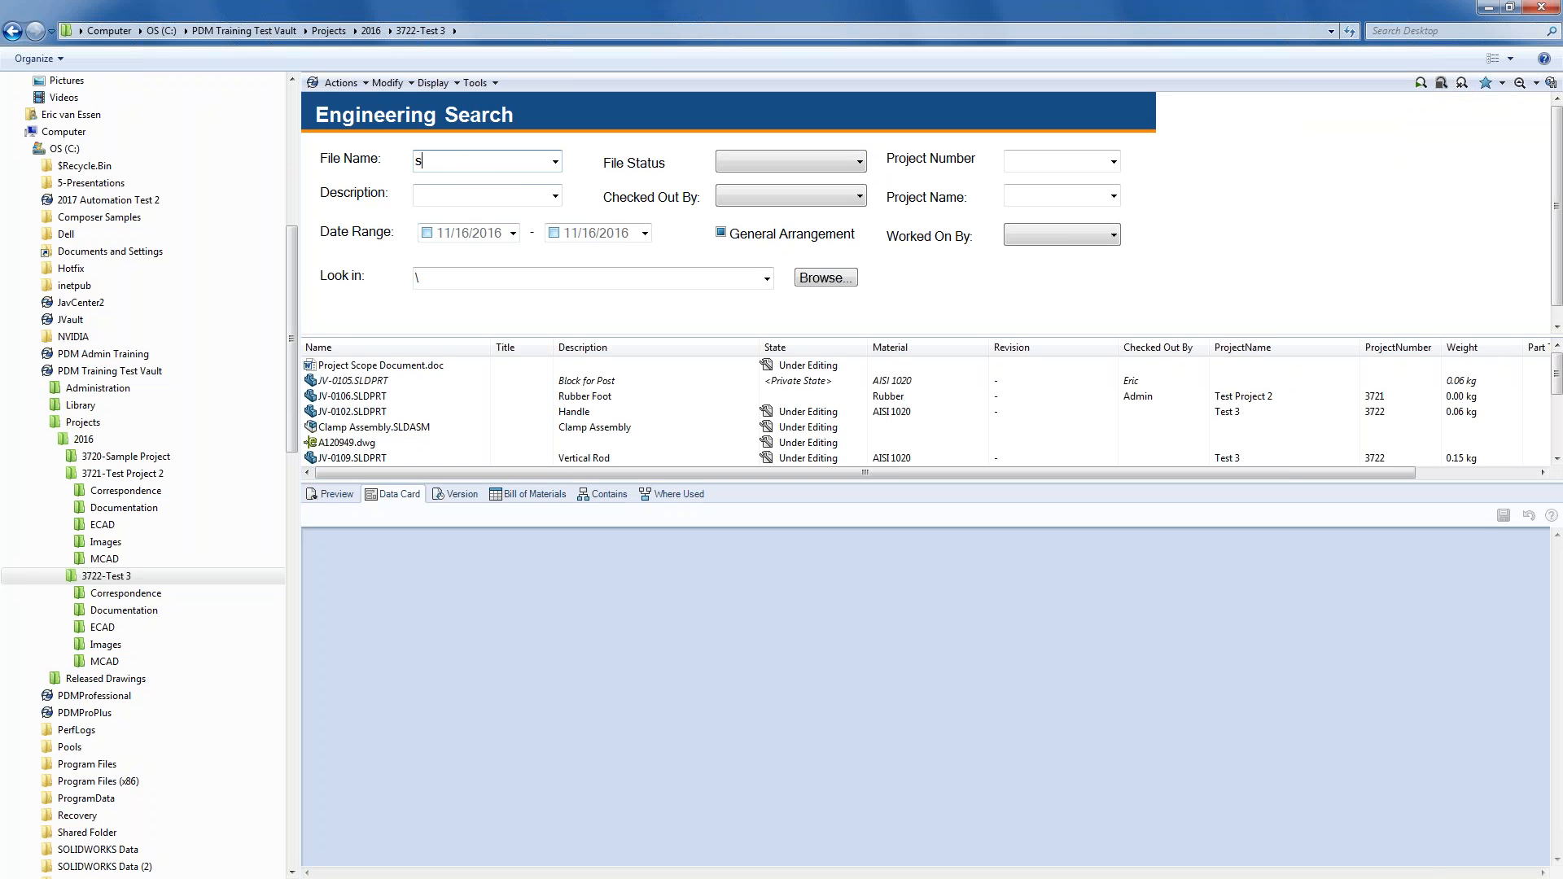
type("clamp")
key("Return")
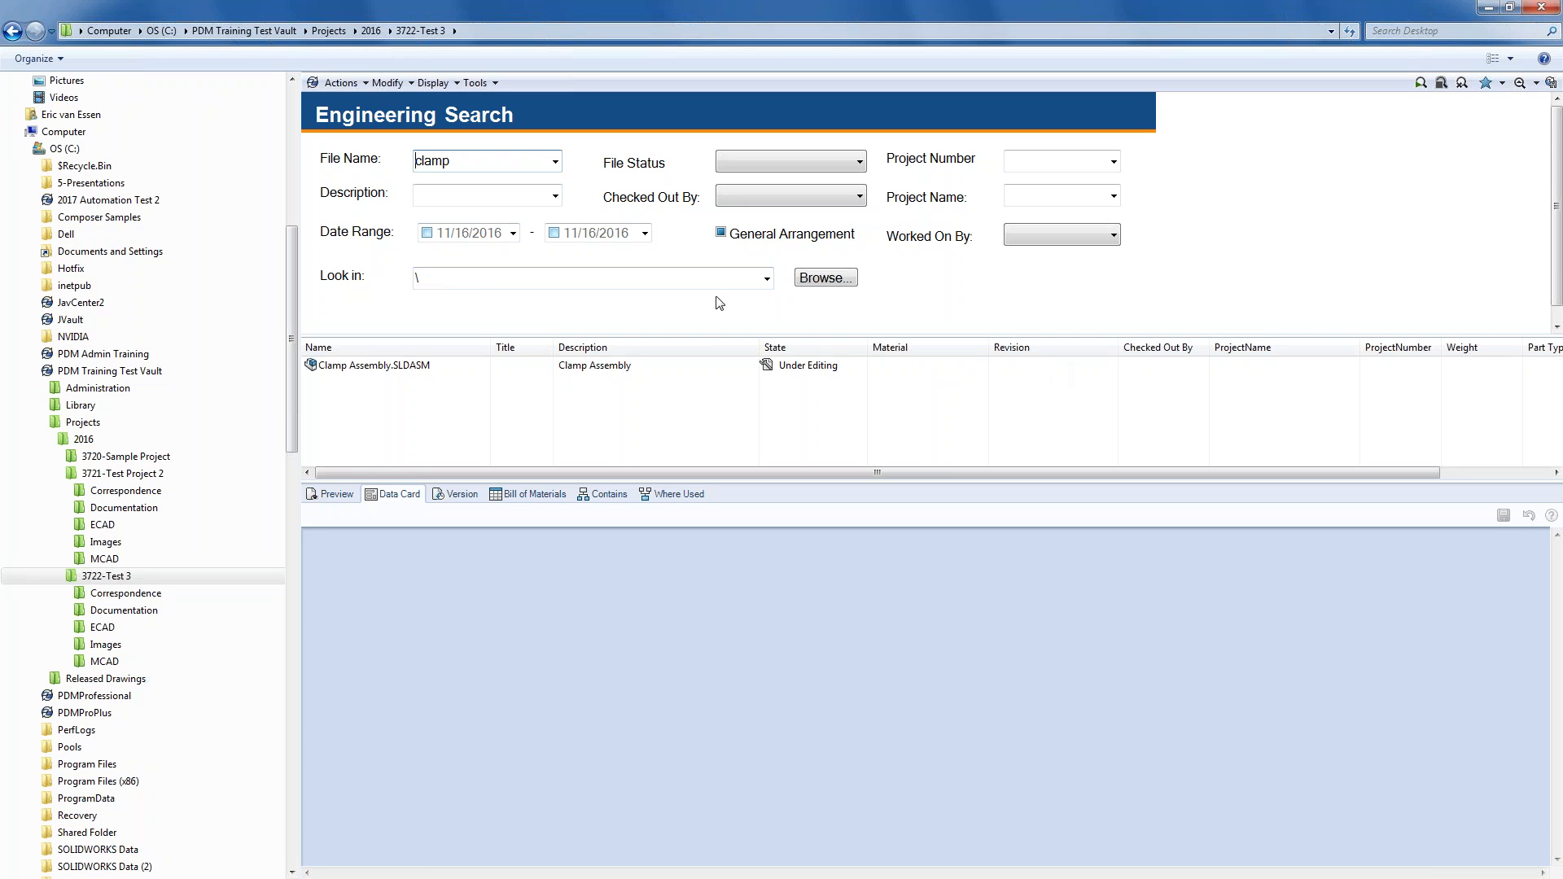
- Show the Clamp Assembly.SLDASM data card, then return to PDM Administration
left_click(376, 364)
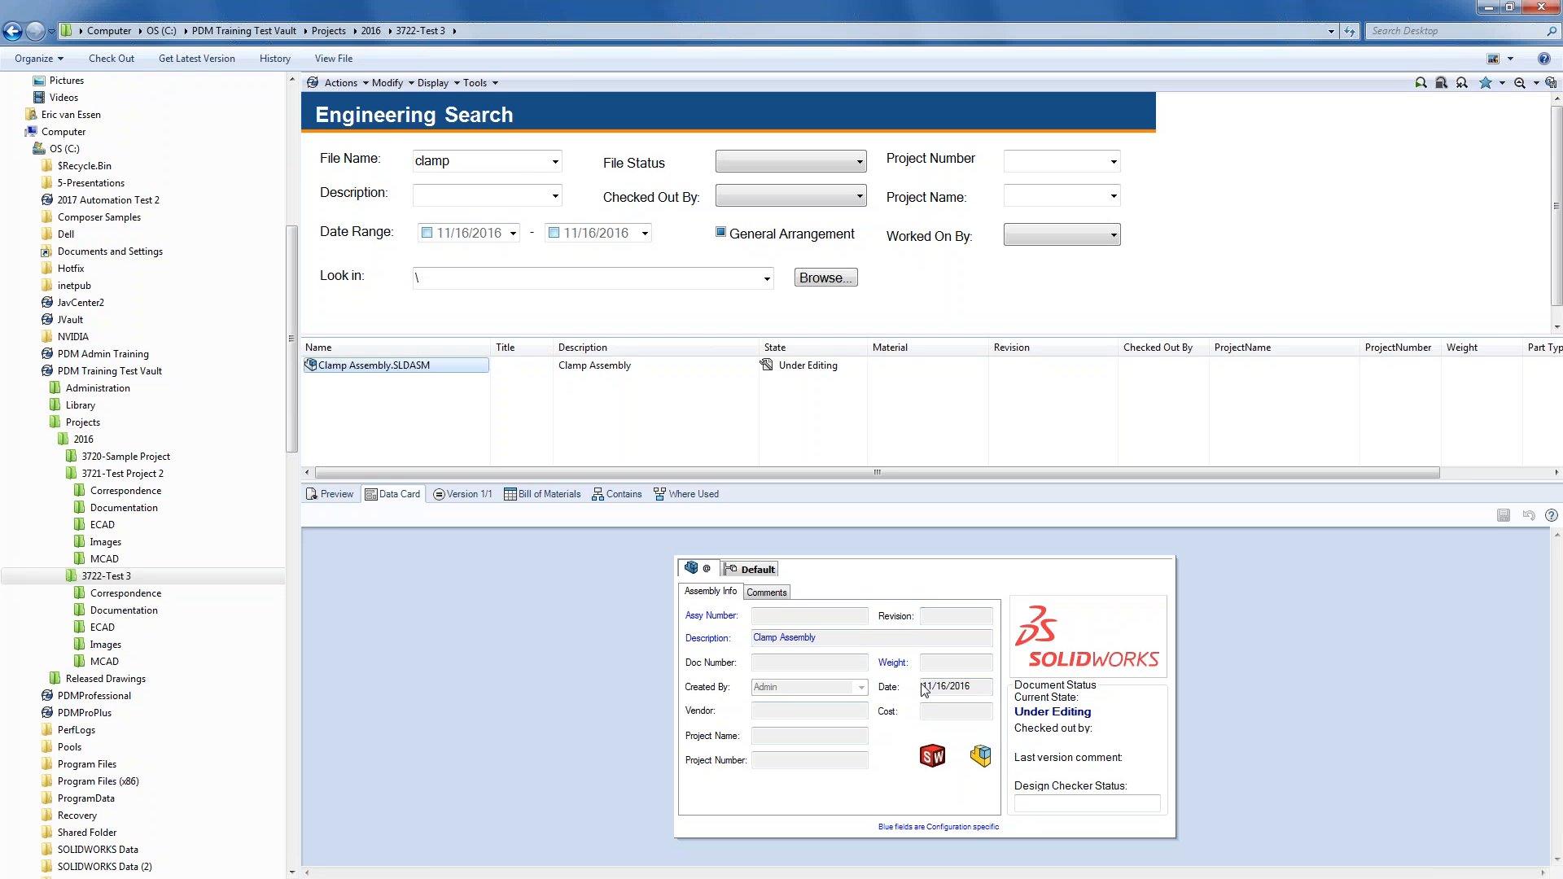
left_click(483, 155)
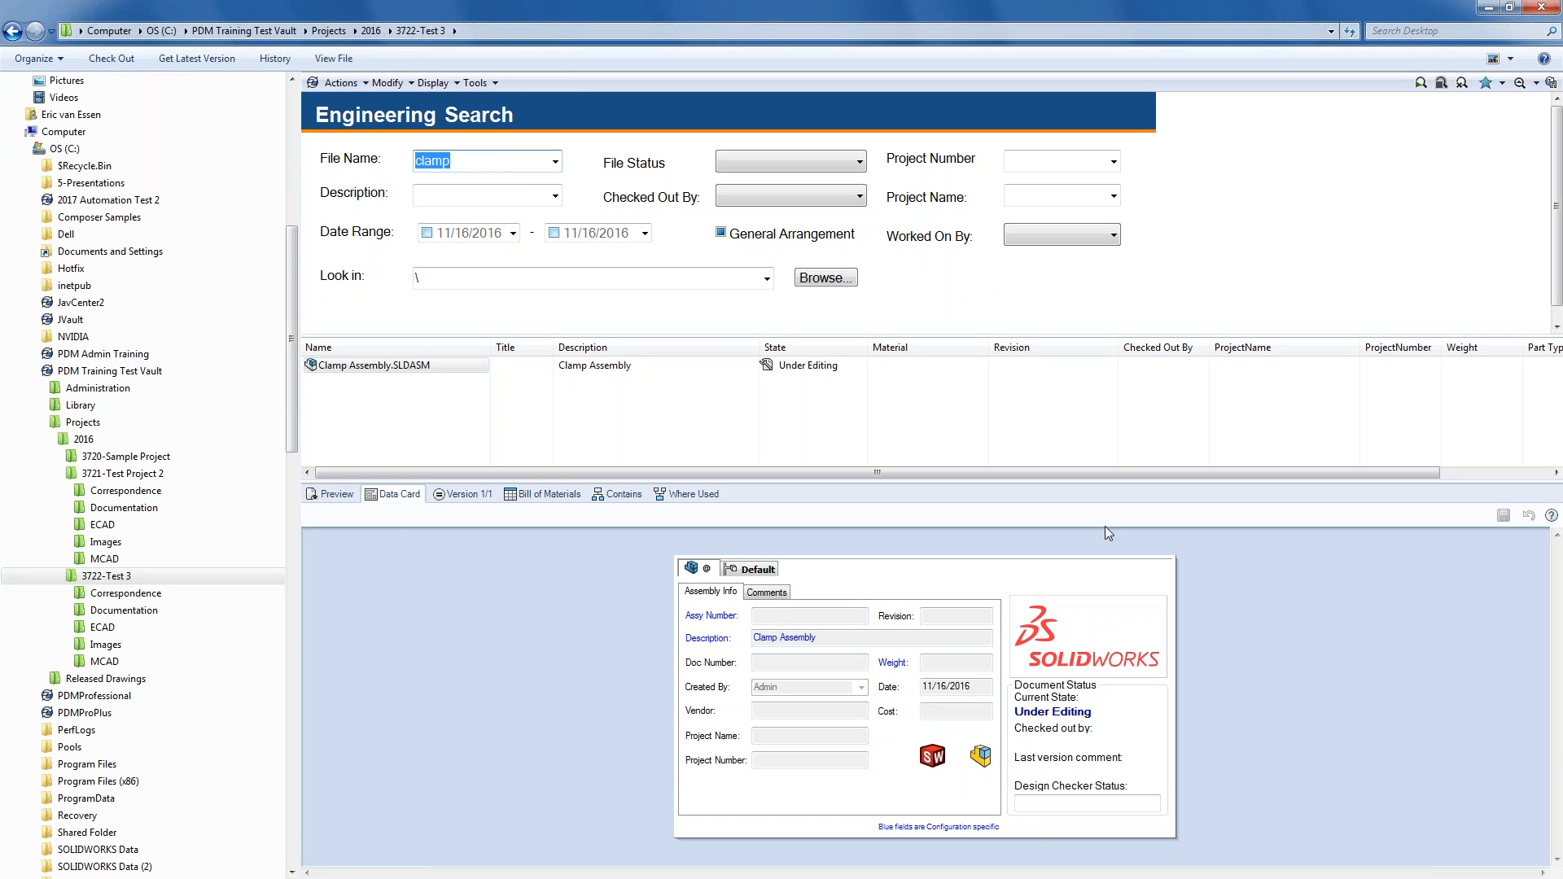
left_click(691, 878)
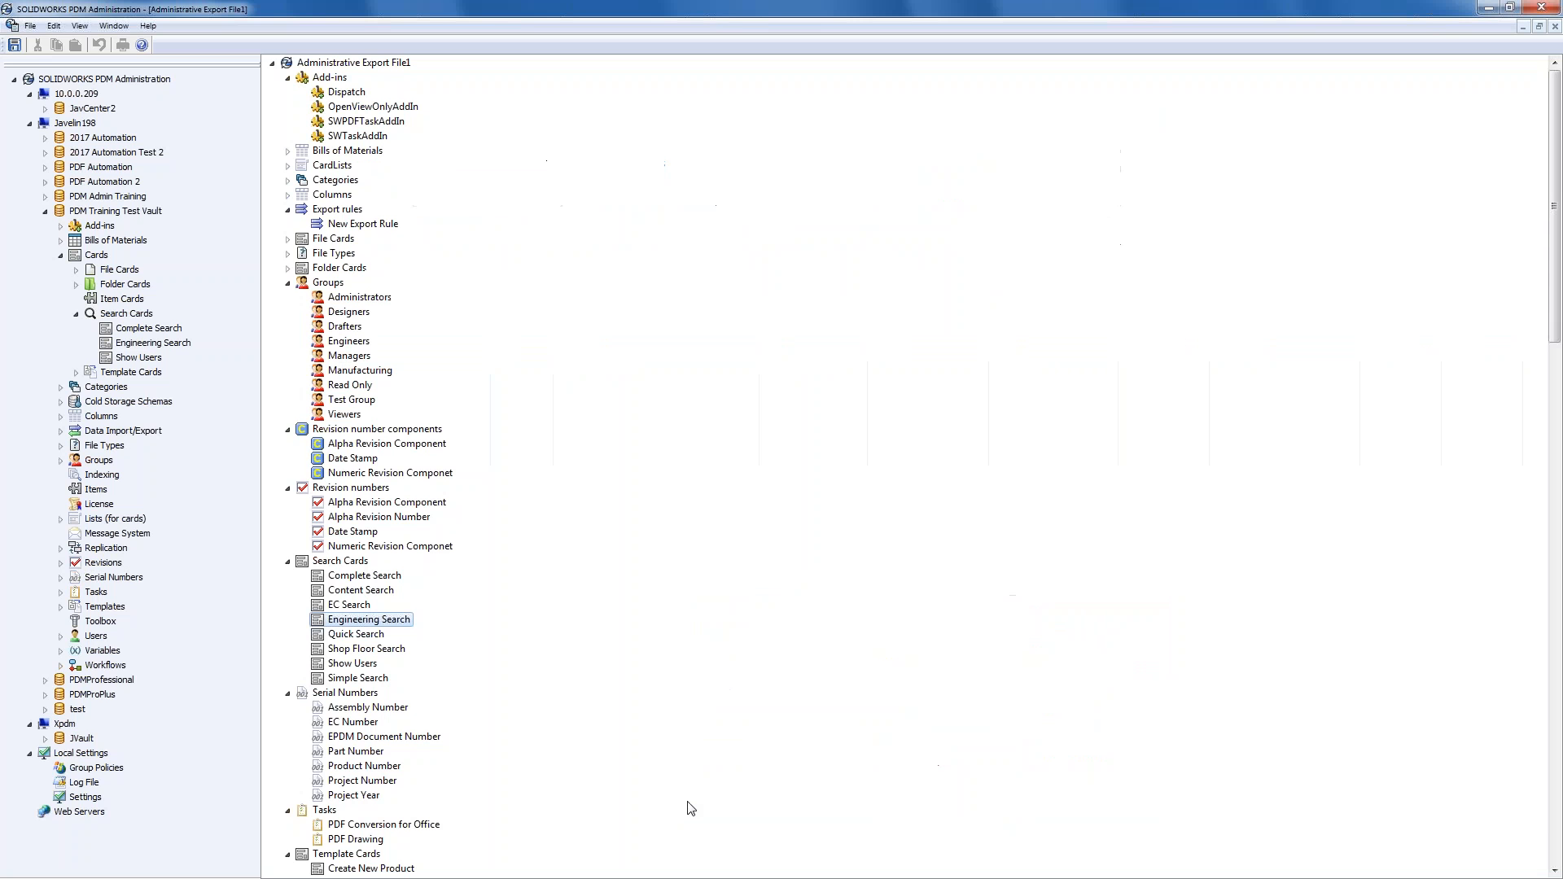
left_click(708, 878)
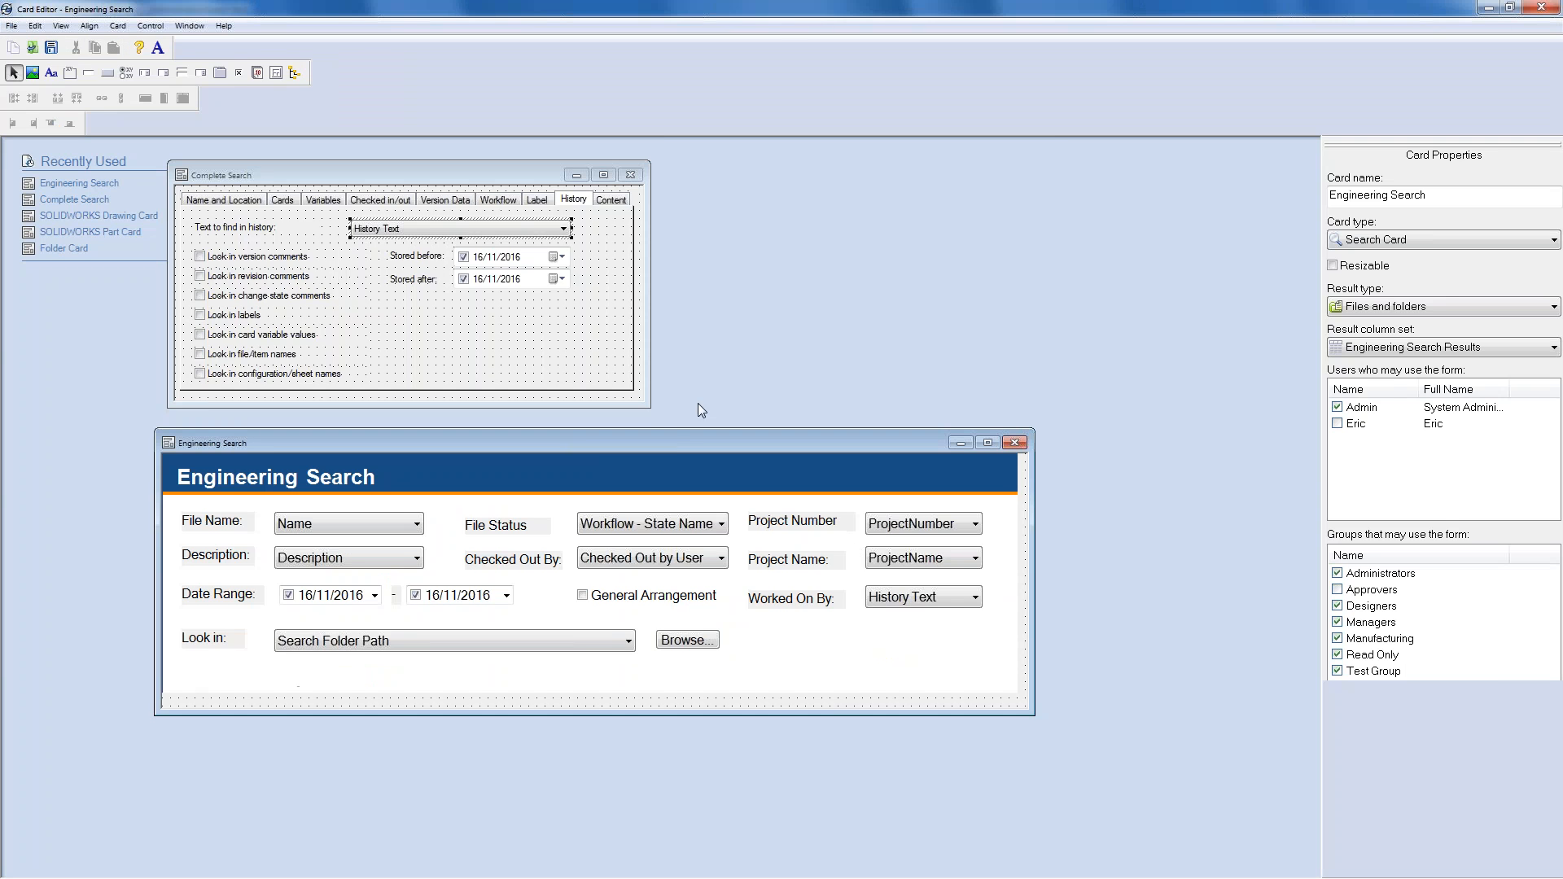
left_click_drag(697, 440, 700, 214)
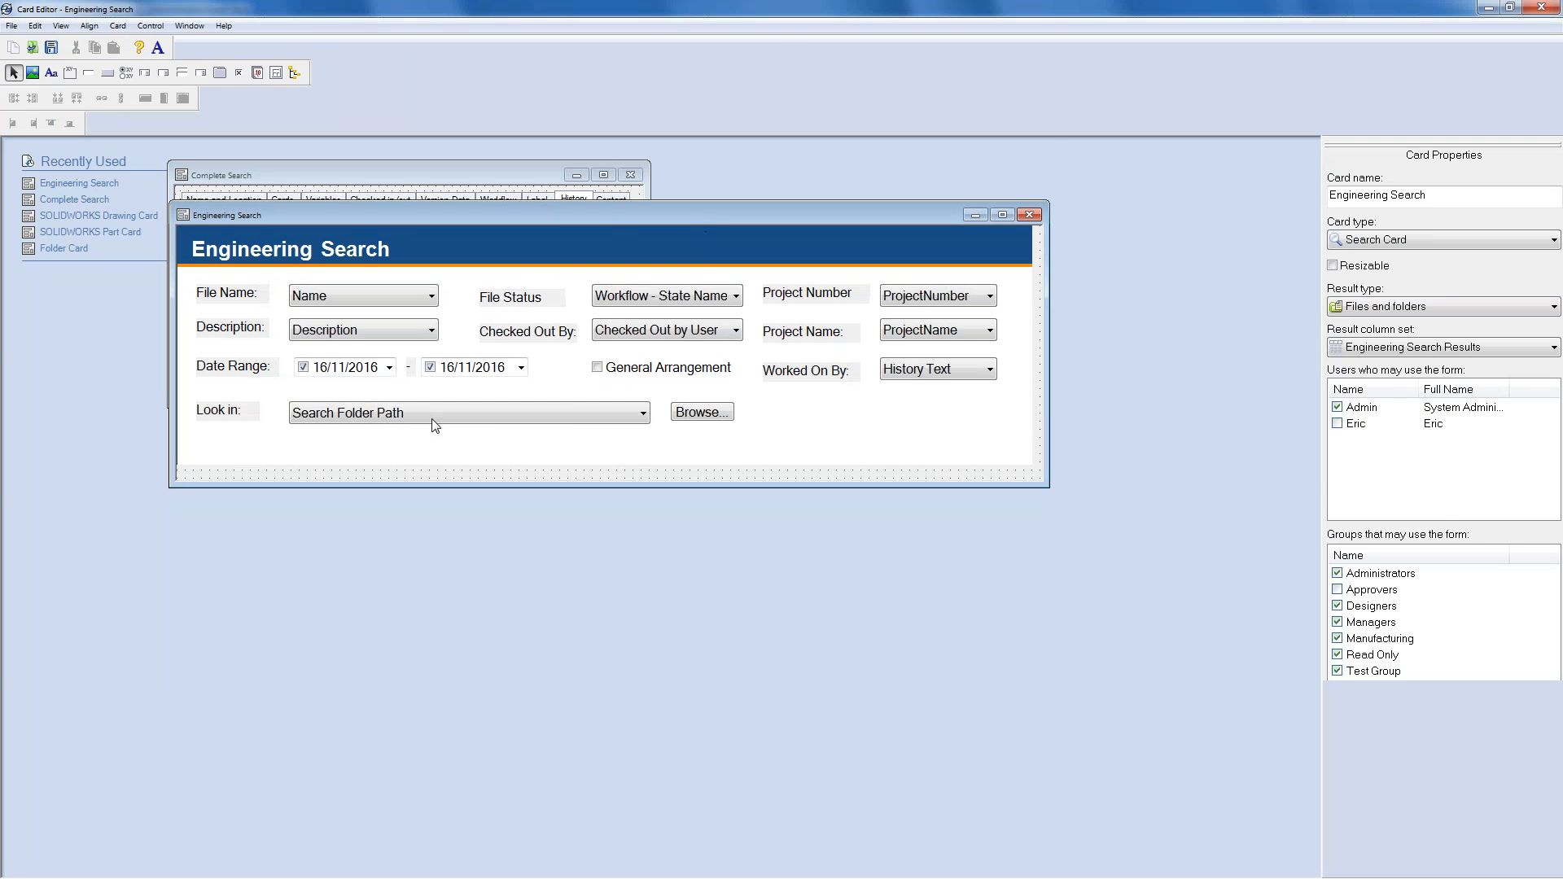
left_click(557, 419)
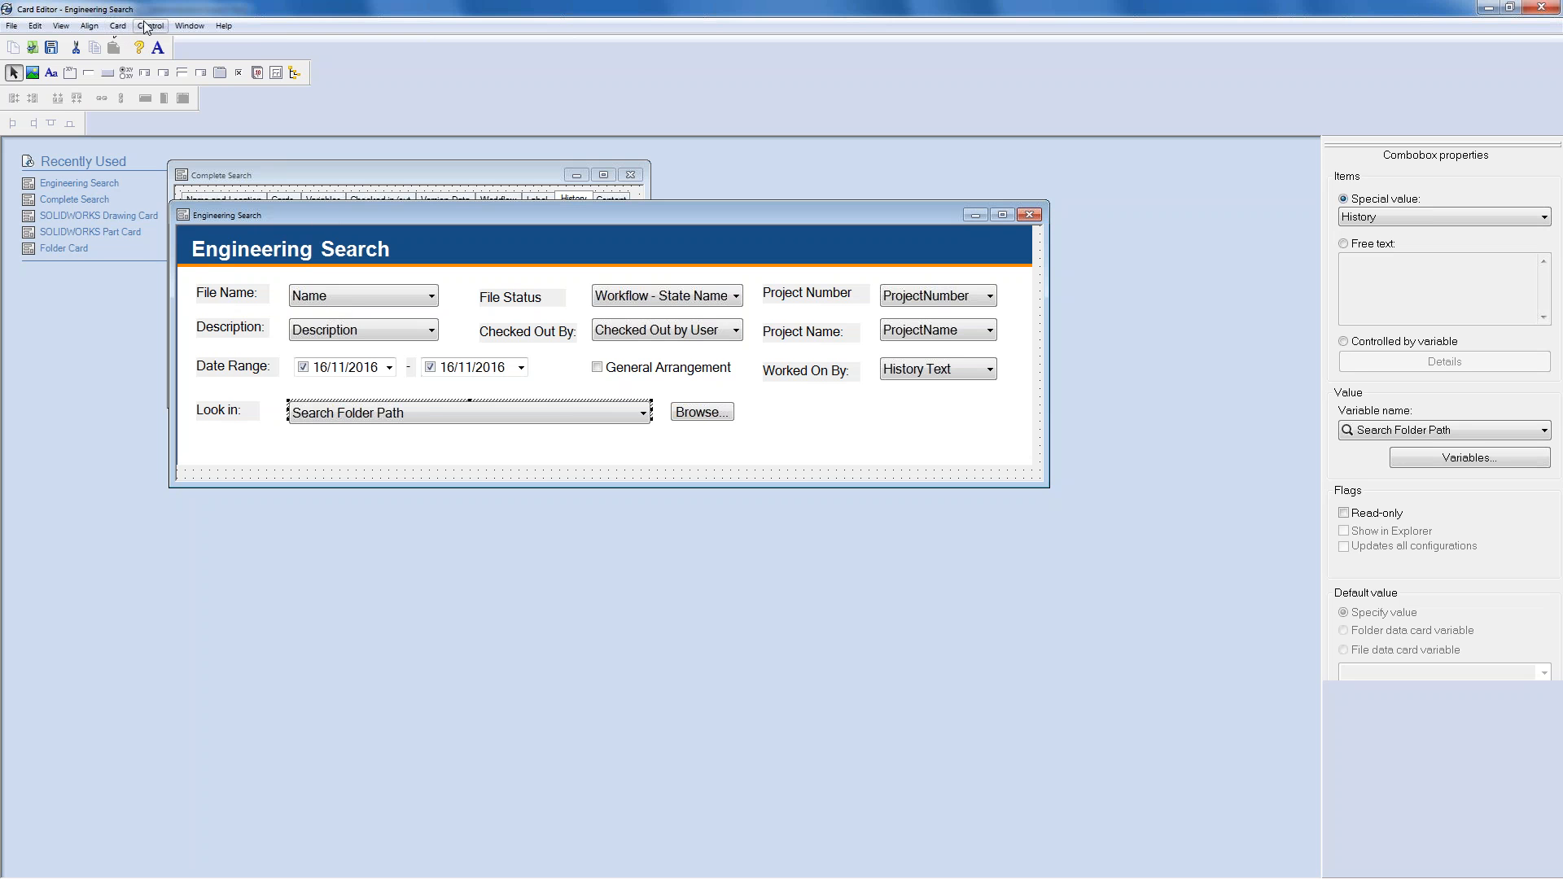
left_click(116, 26)
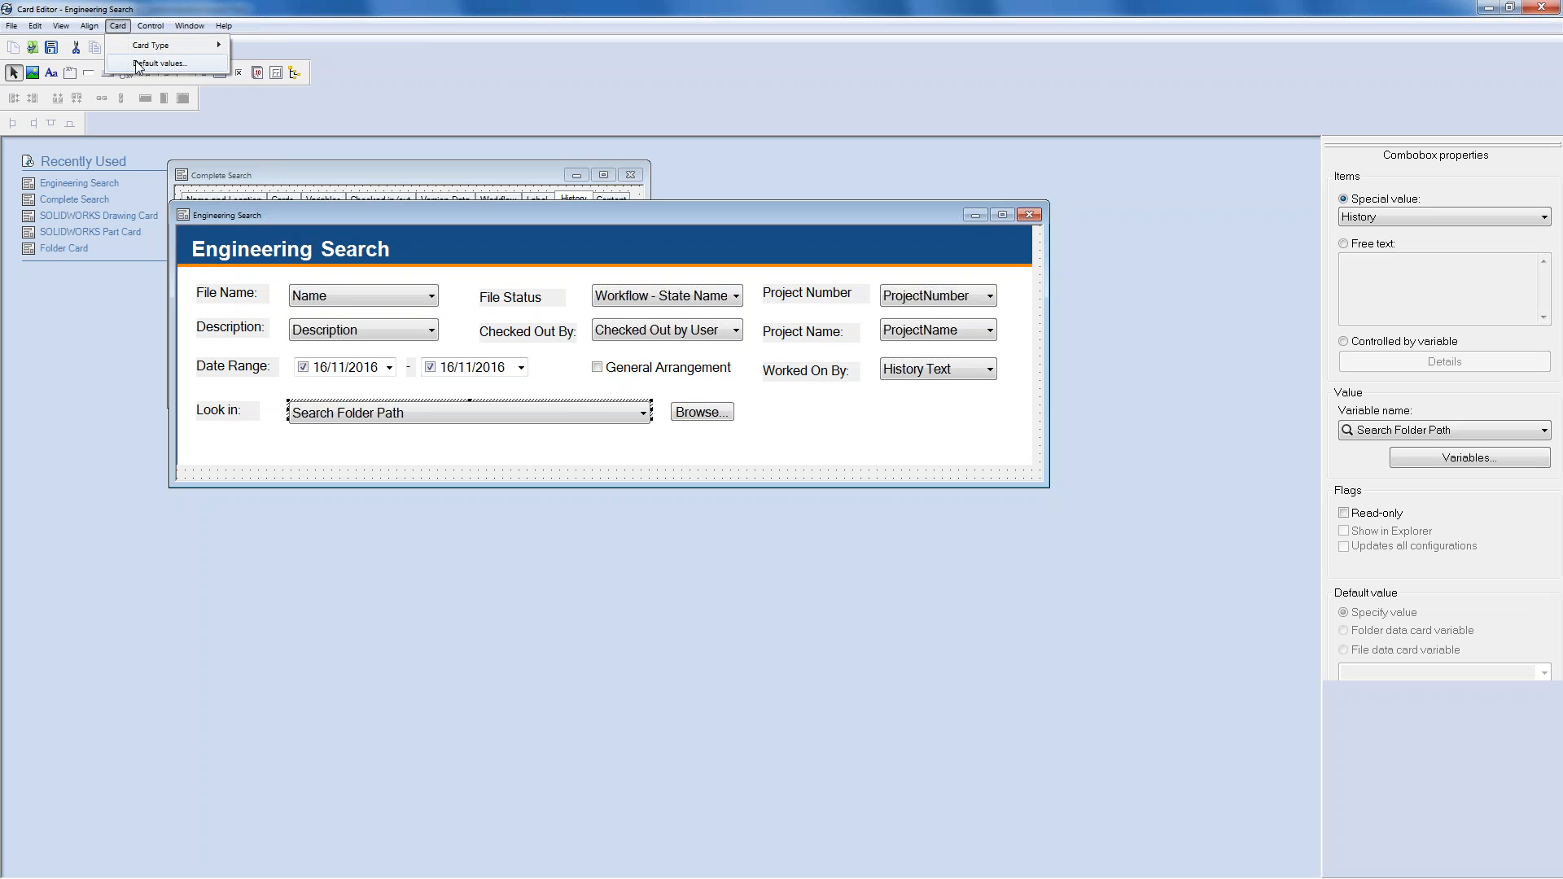
left_click(155, 63)
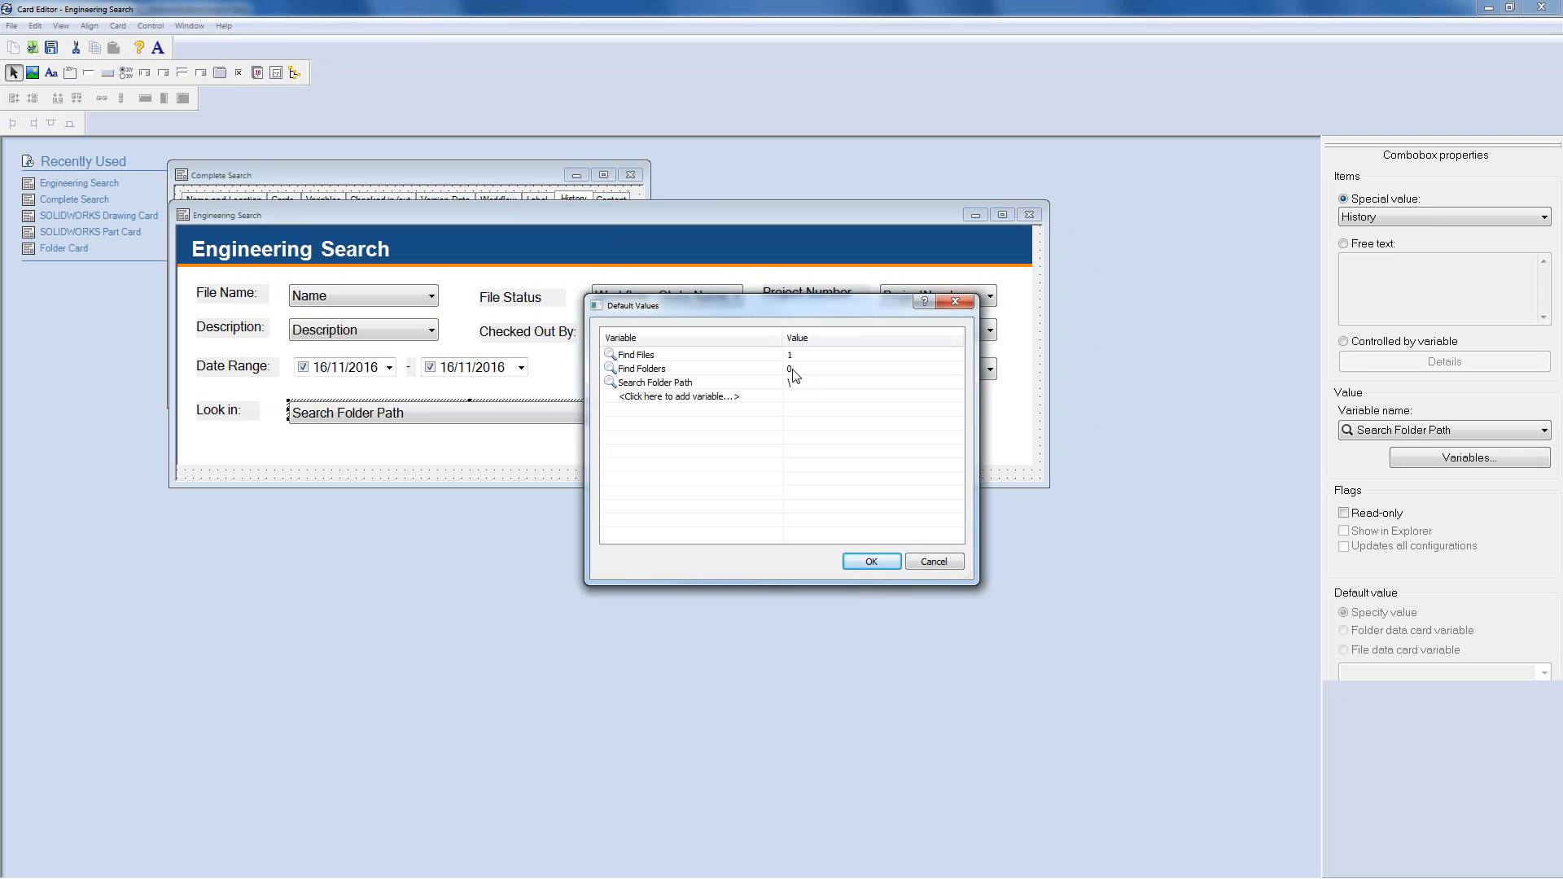
left_click(933, 562)
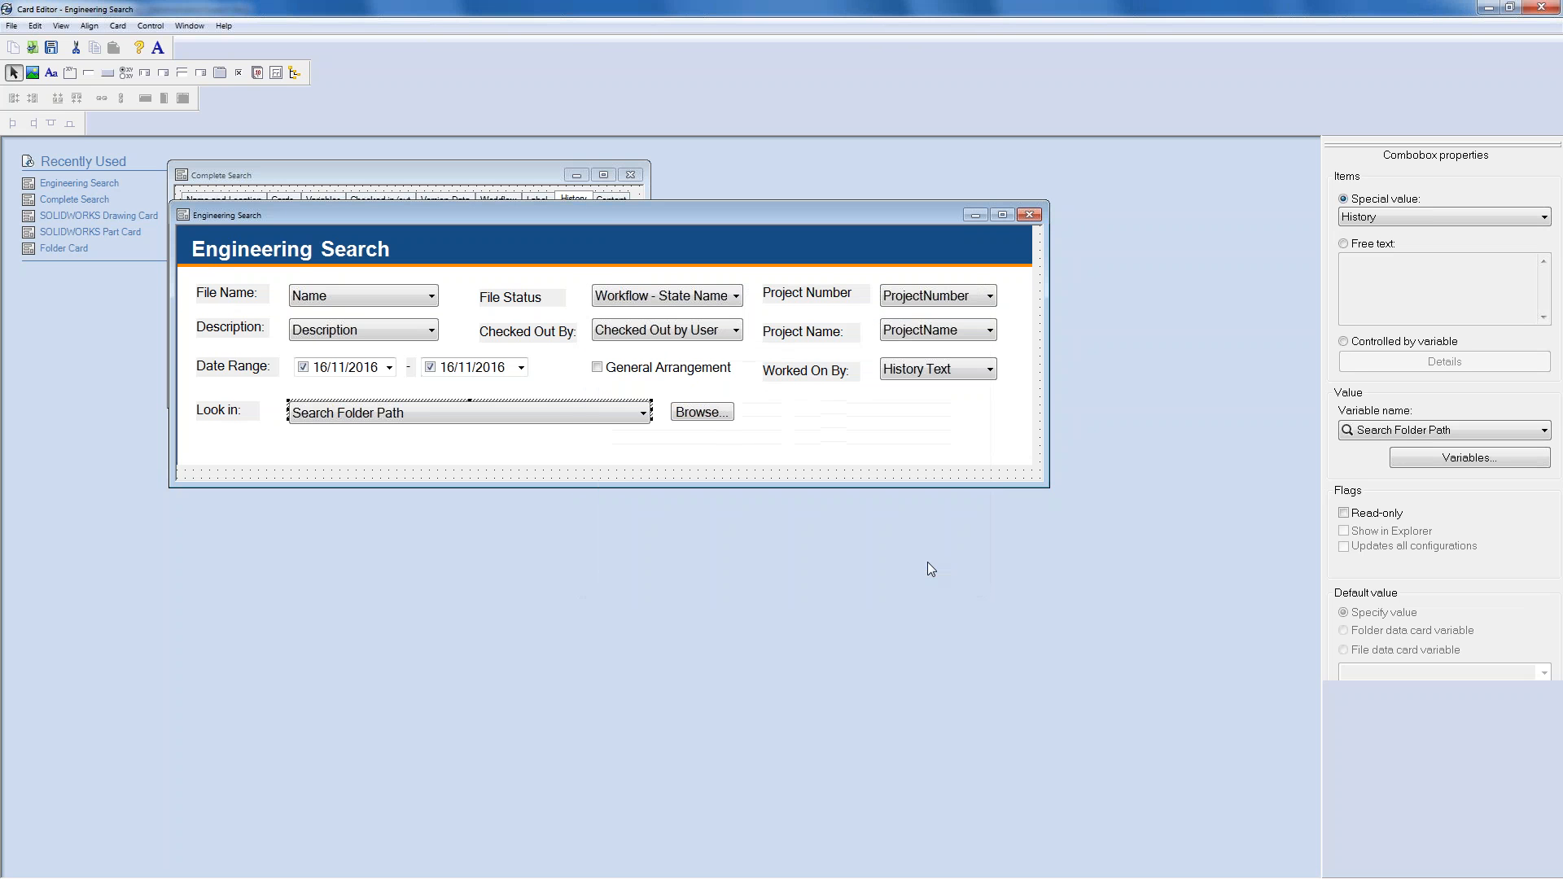
left_click(944, 477)
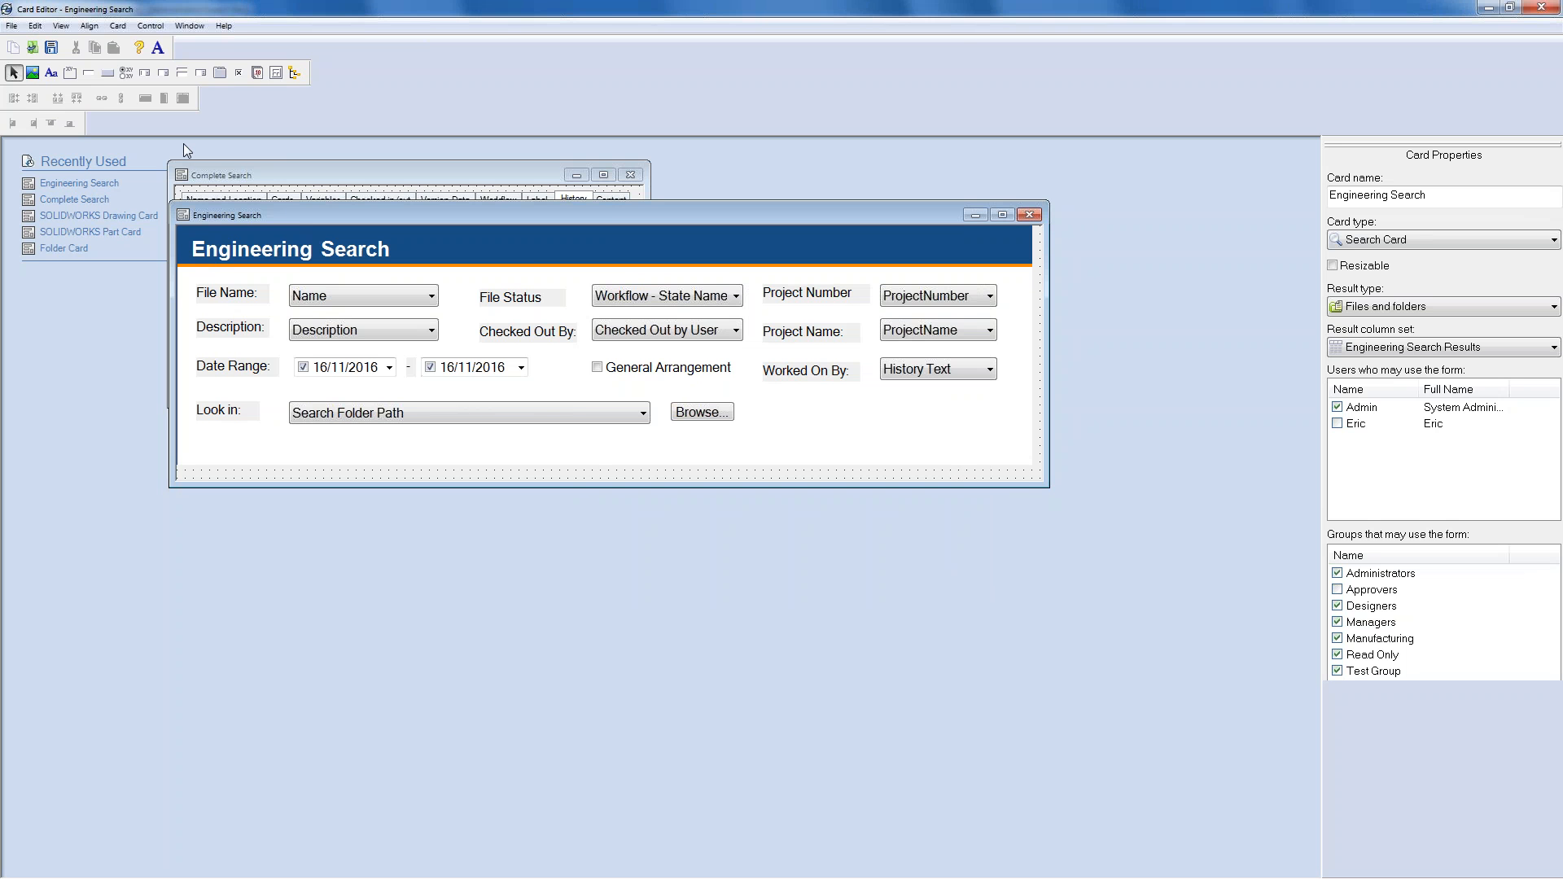
- Add a widened edit box below History Text, linked to the Copyright variable
left_click(89, 74)
left_click(884, 414)
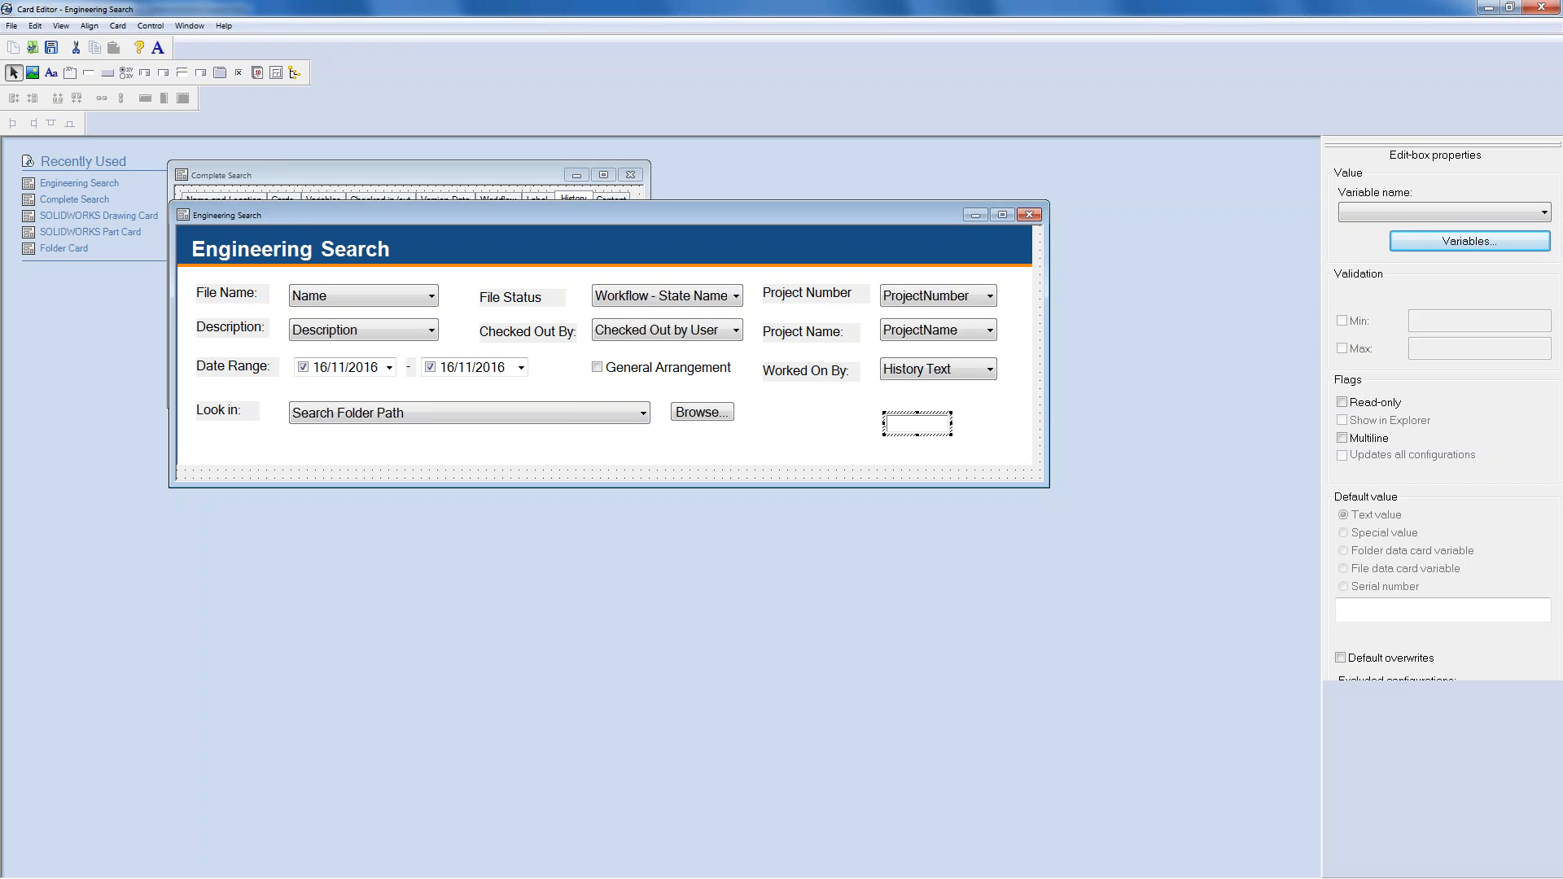
mouse_move(950, 436)
left_mouse_down()
mouse_move(1019, 452)
mouse_move(944, 415)
left_mouse_up()
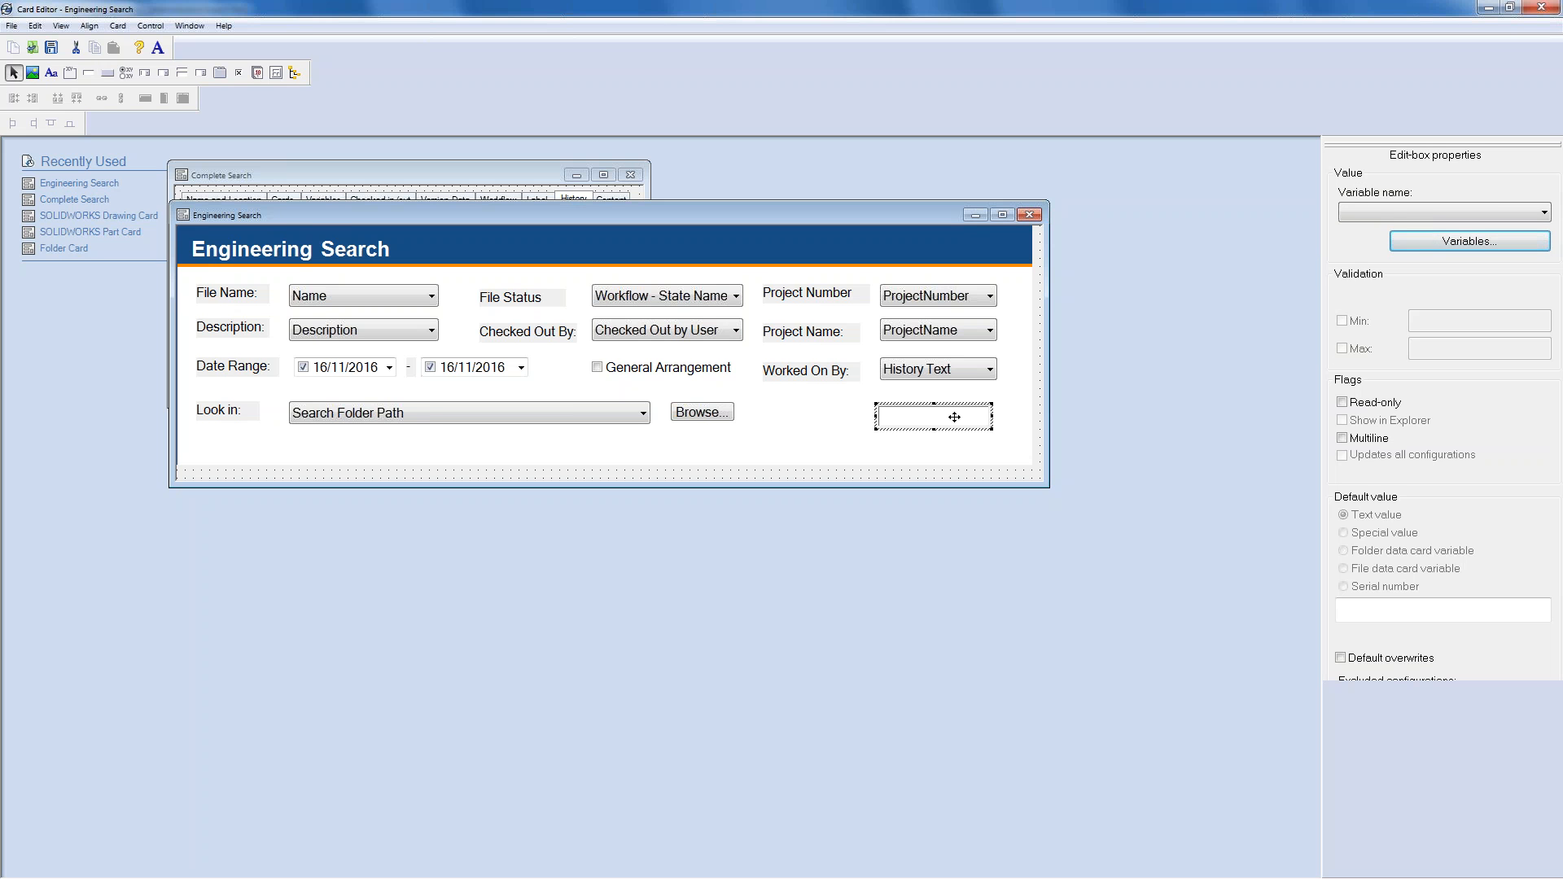
left_click(1502, 221)
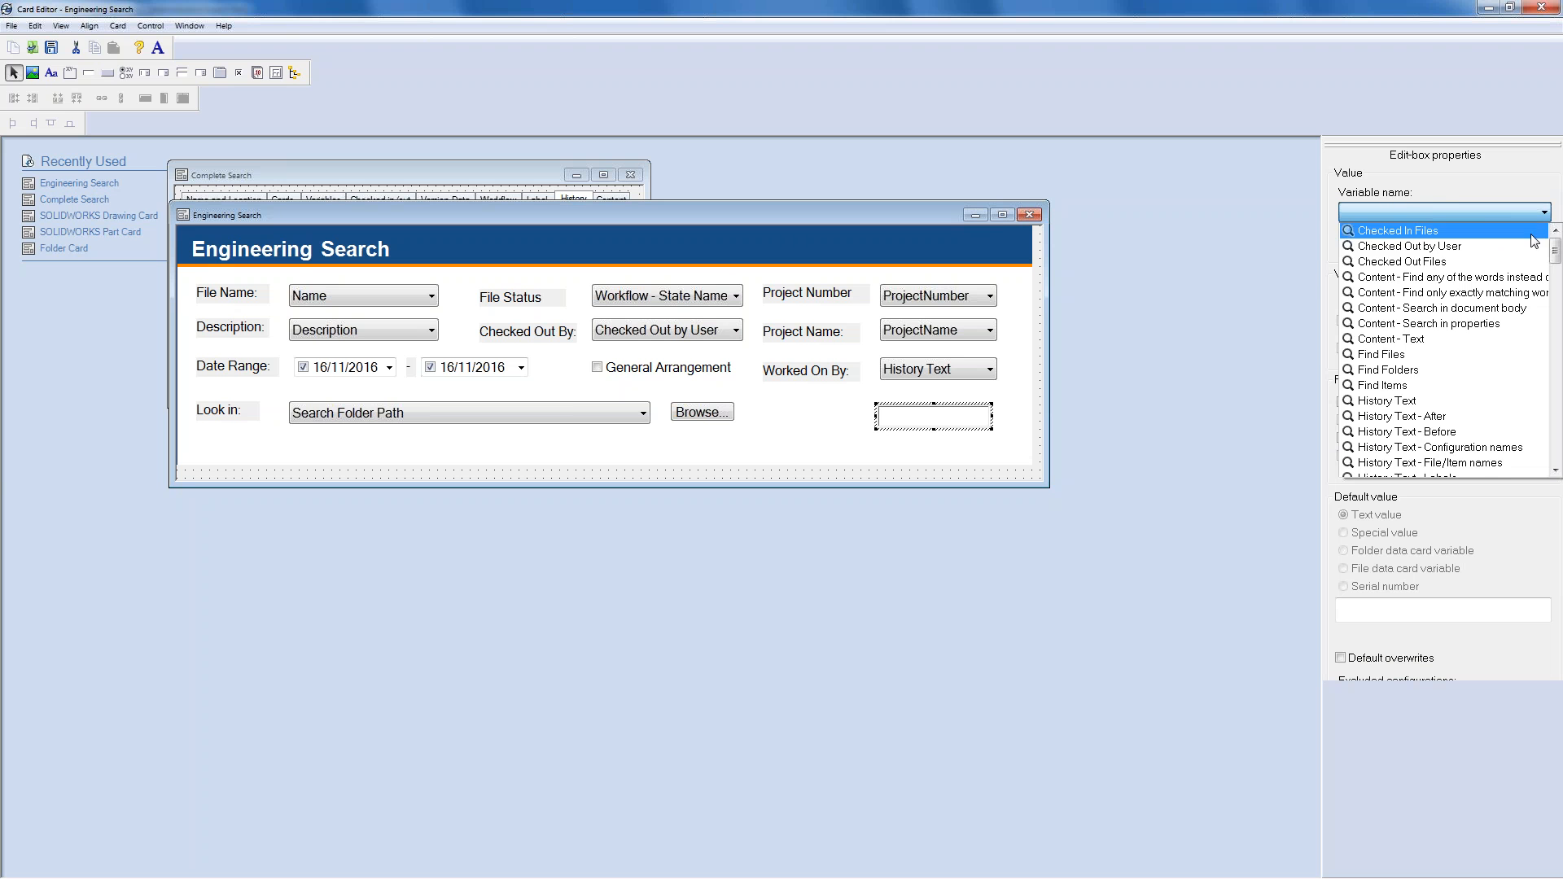
mouse_move(1555, 241)
left_mouse_down()
mouse_move(1557, 403)
mouse_move(1559, 354)
left_mouse_up()
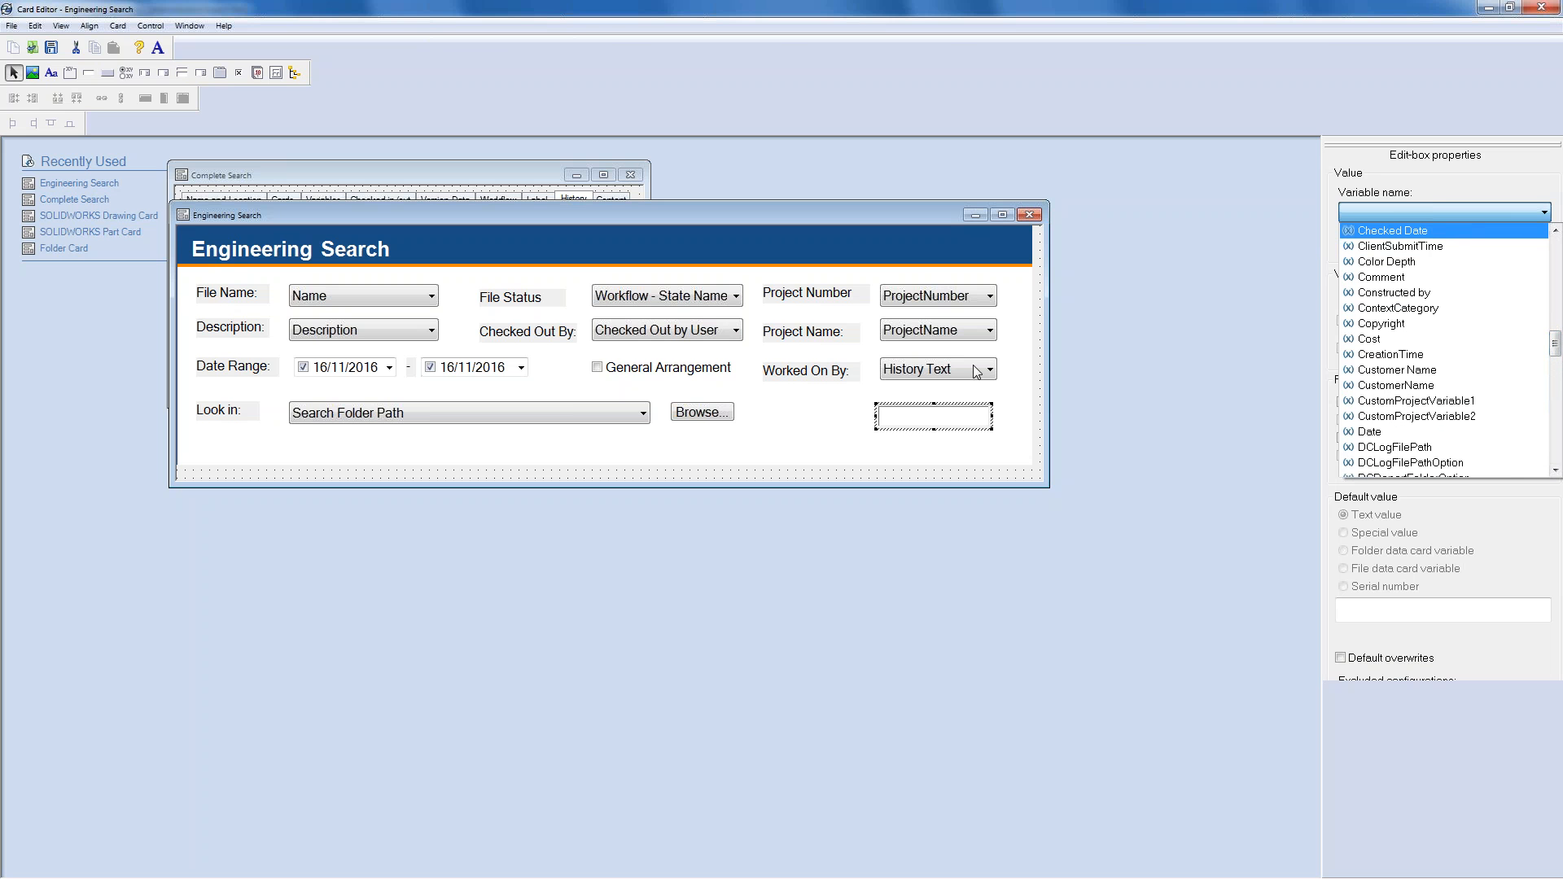
left_click(1480, 329)
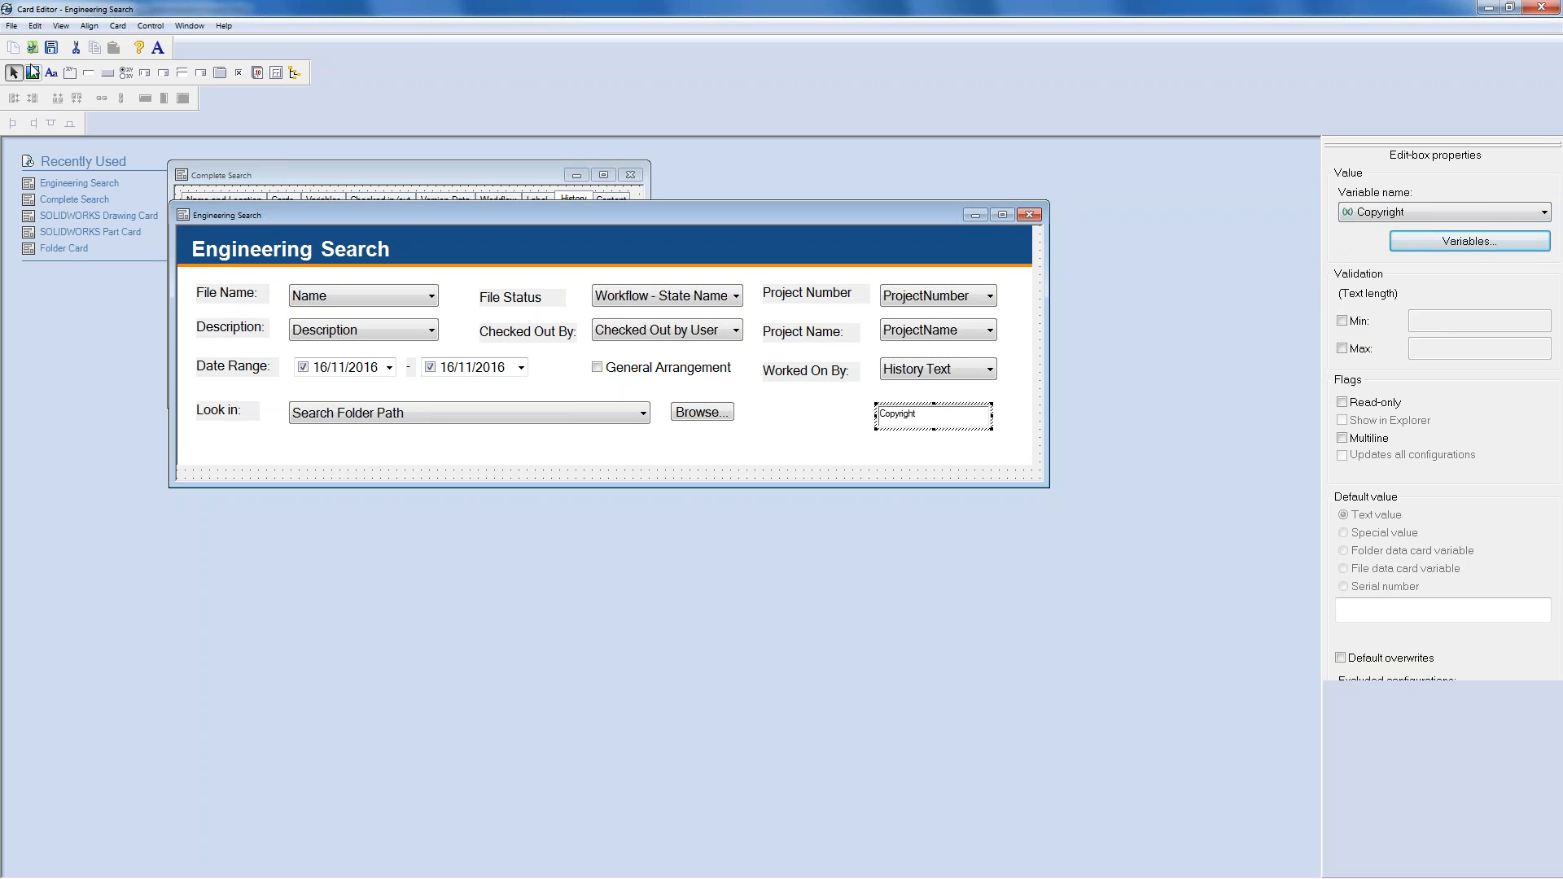
left_click(33, 49)
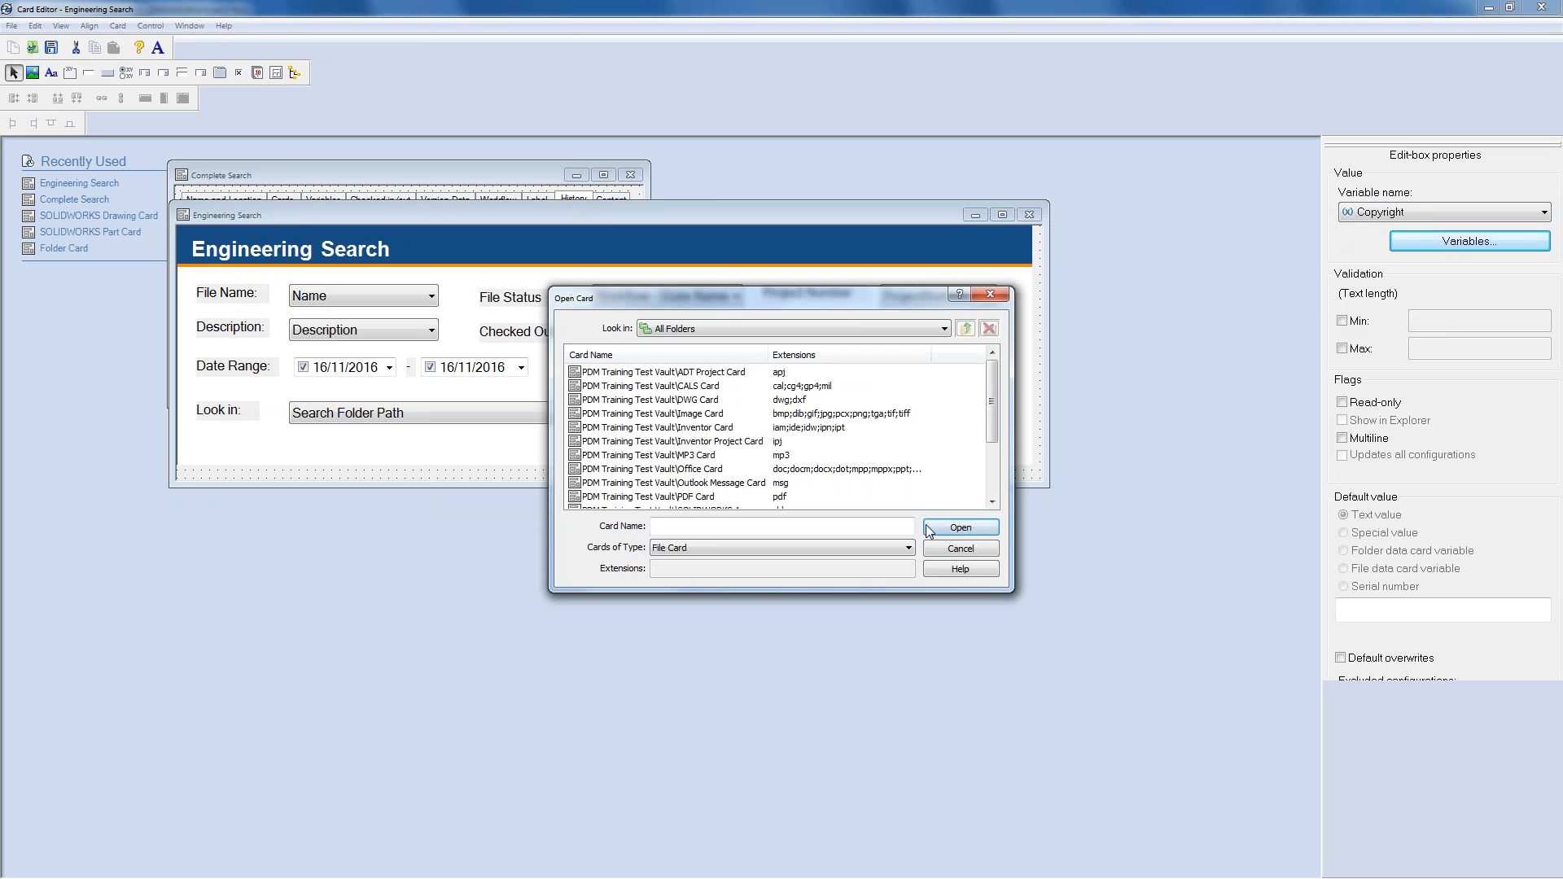
- Open the SOLIDWORKS Part Card from the File Card type list
left_click(906, 549)
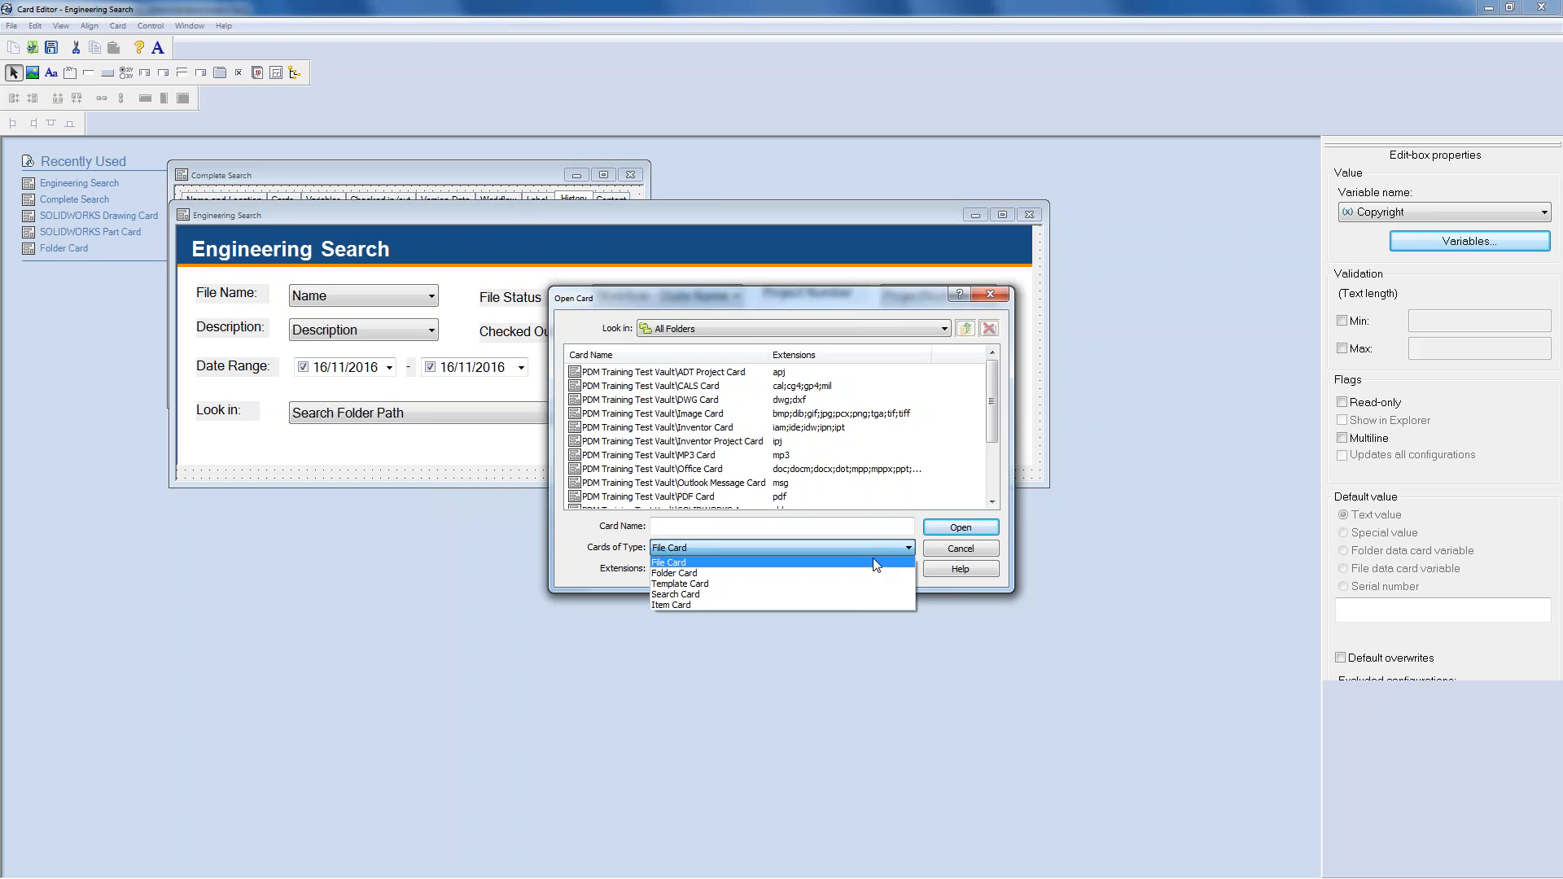
left_click(872, 562)
left_click_drag(995, 411, 992, 482)
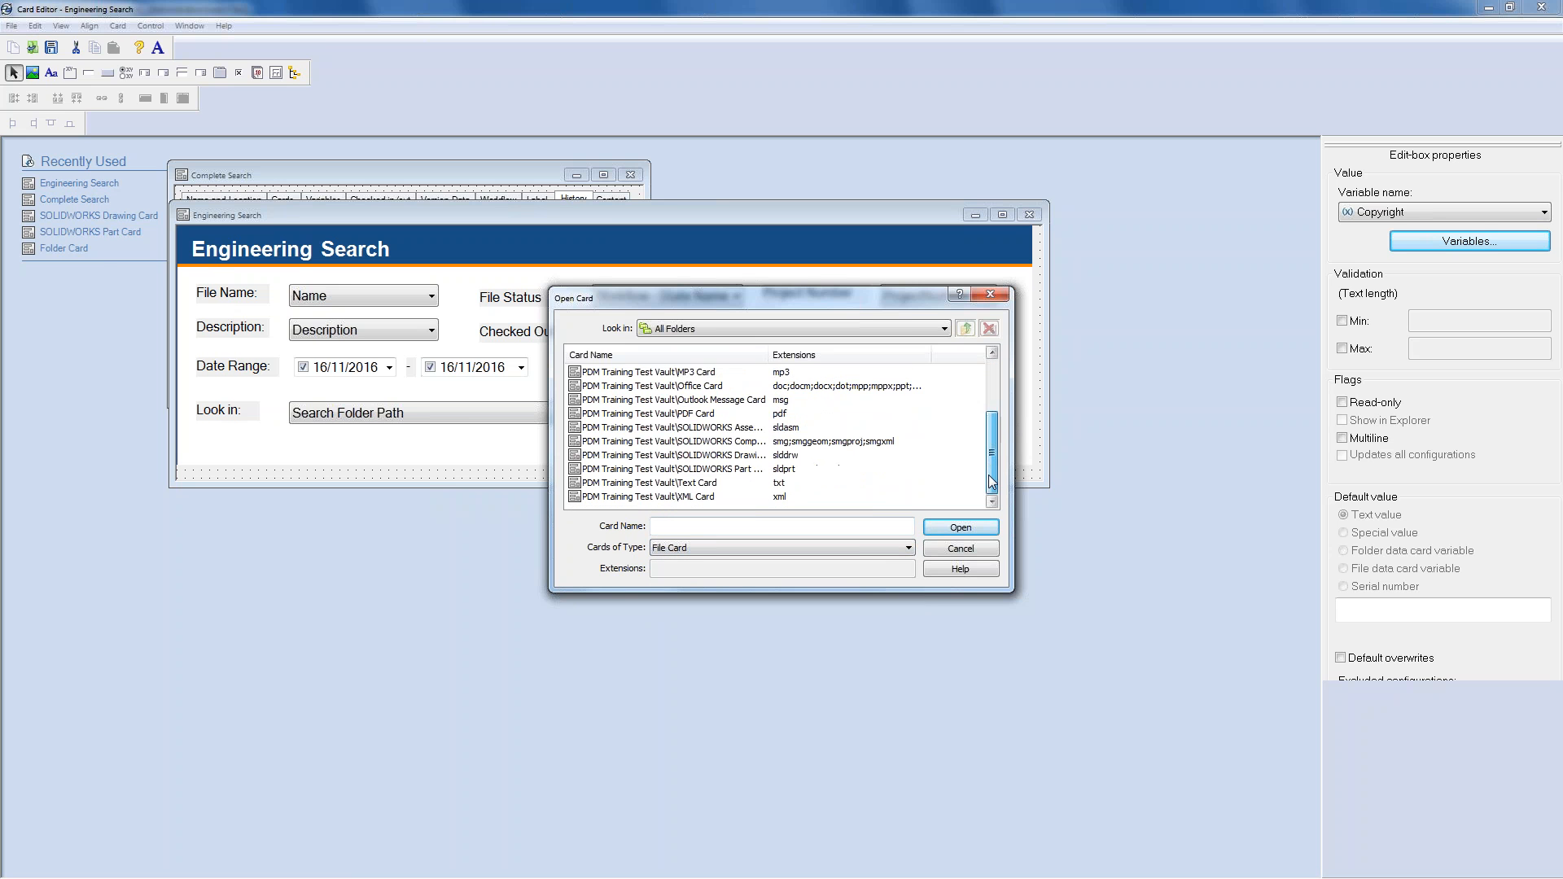
double_click(676, 469)
left_click_drag(450, 247, 450, 471)
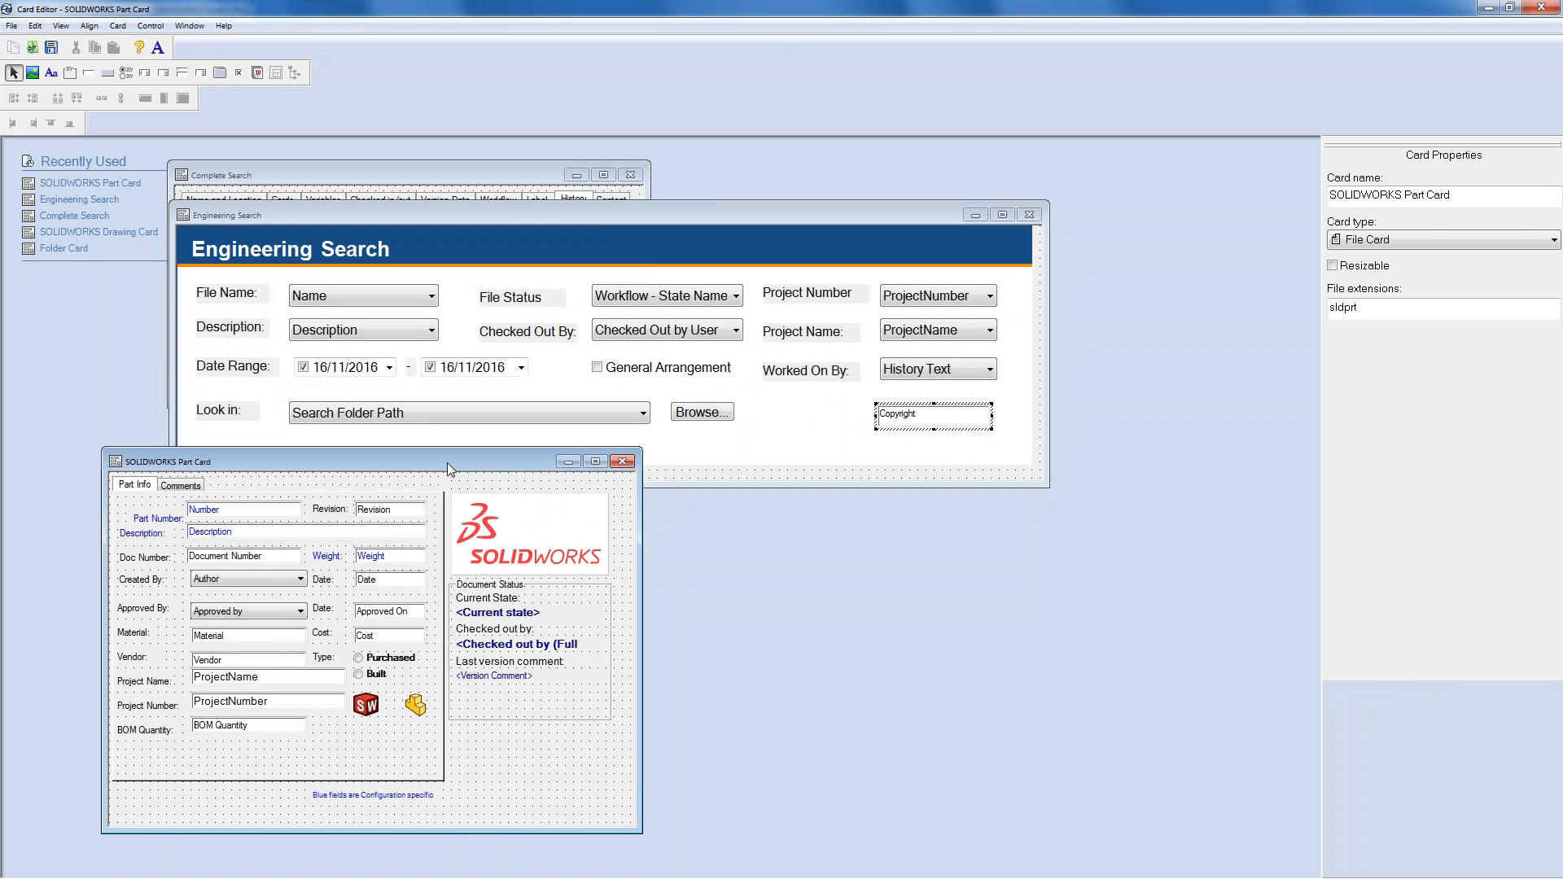
- Inspect the Part Card's Created By label and Author field user-list and variable settings
left_click(161, 581)
left_click(220, 578)
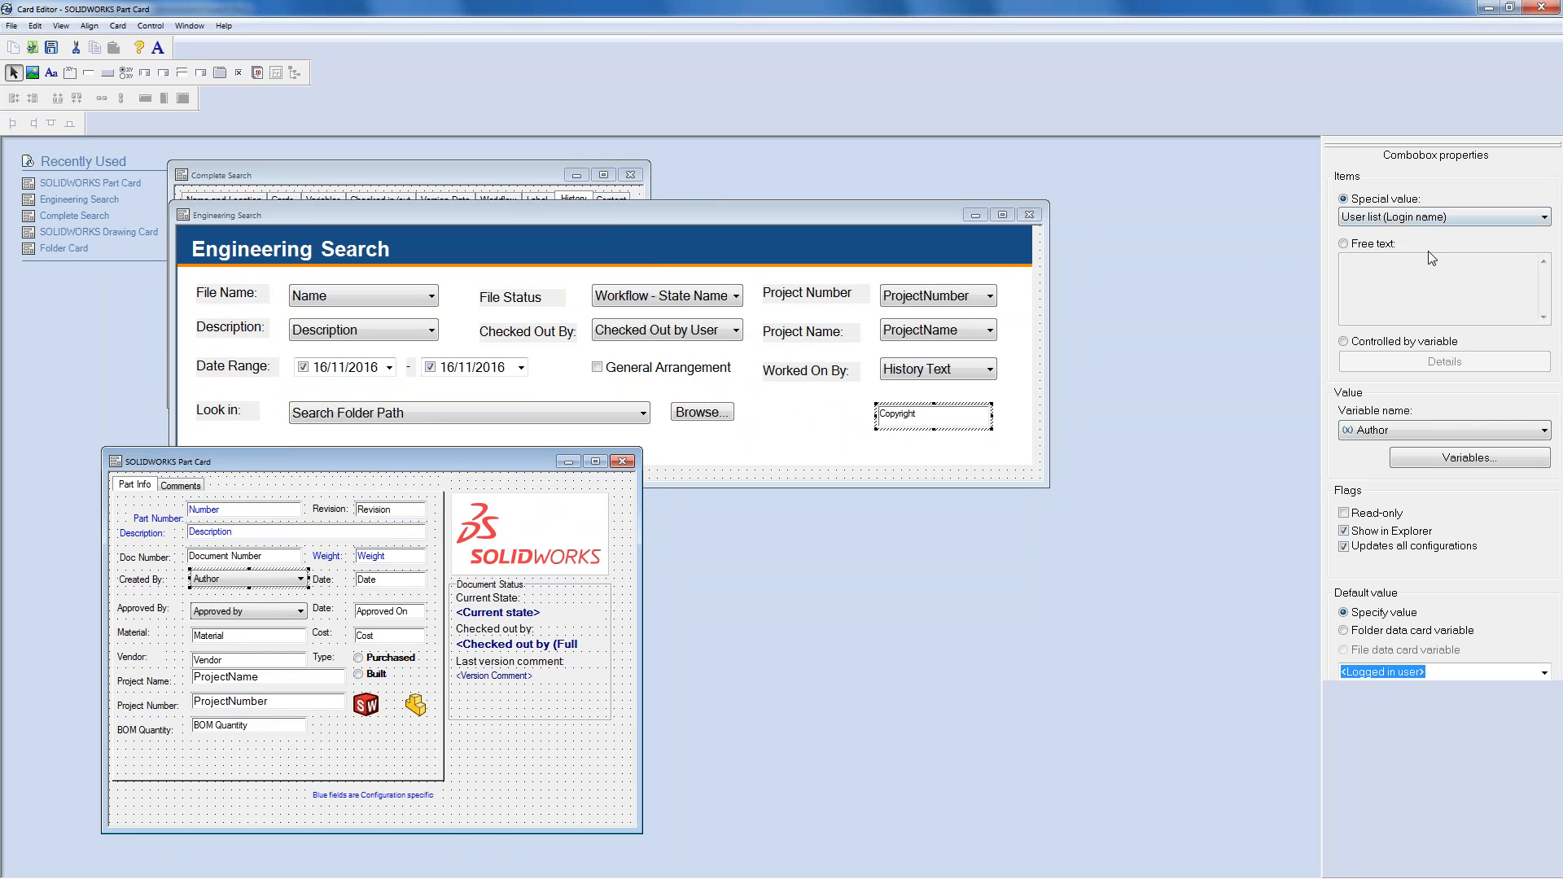
left_click(1437, 218)
left_click(1435, 219)
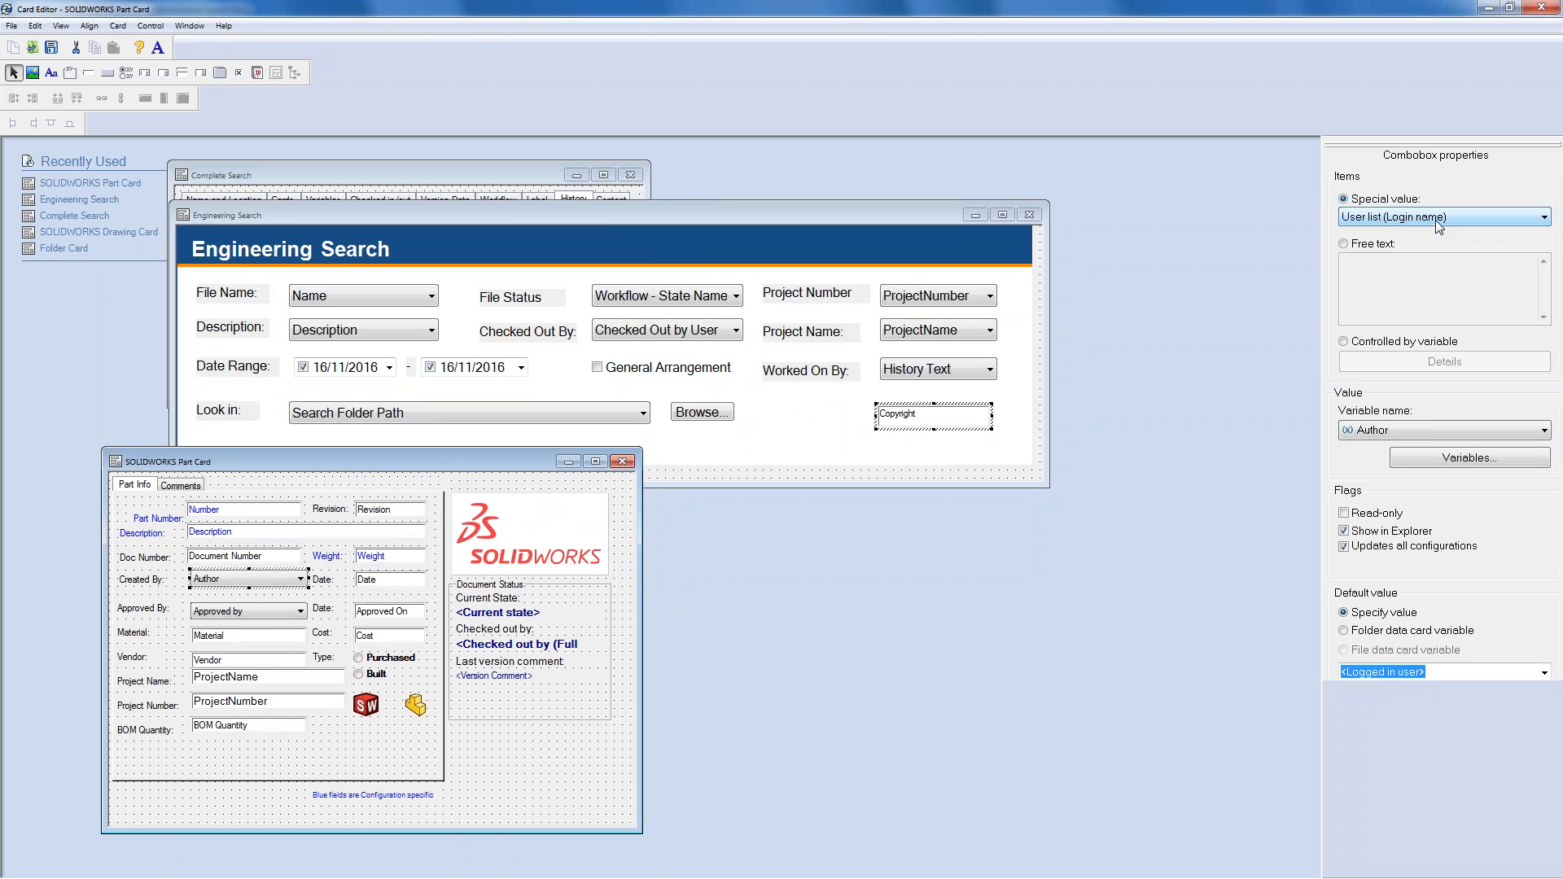
left_click(1453, 429)
left_click(1453, 432)
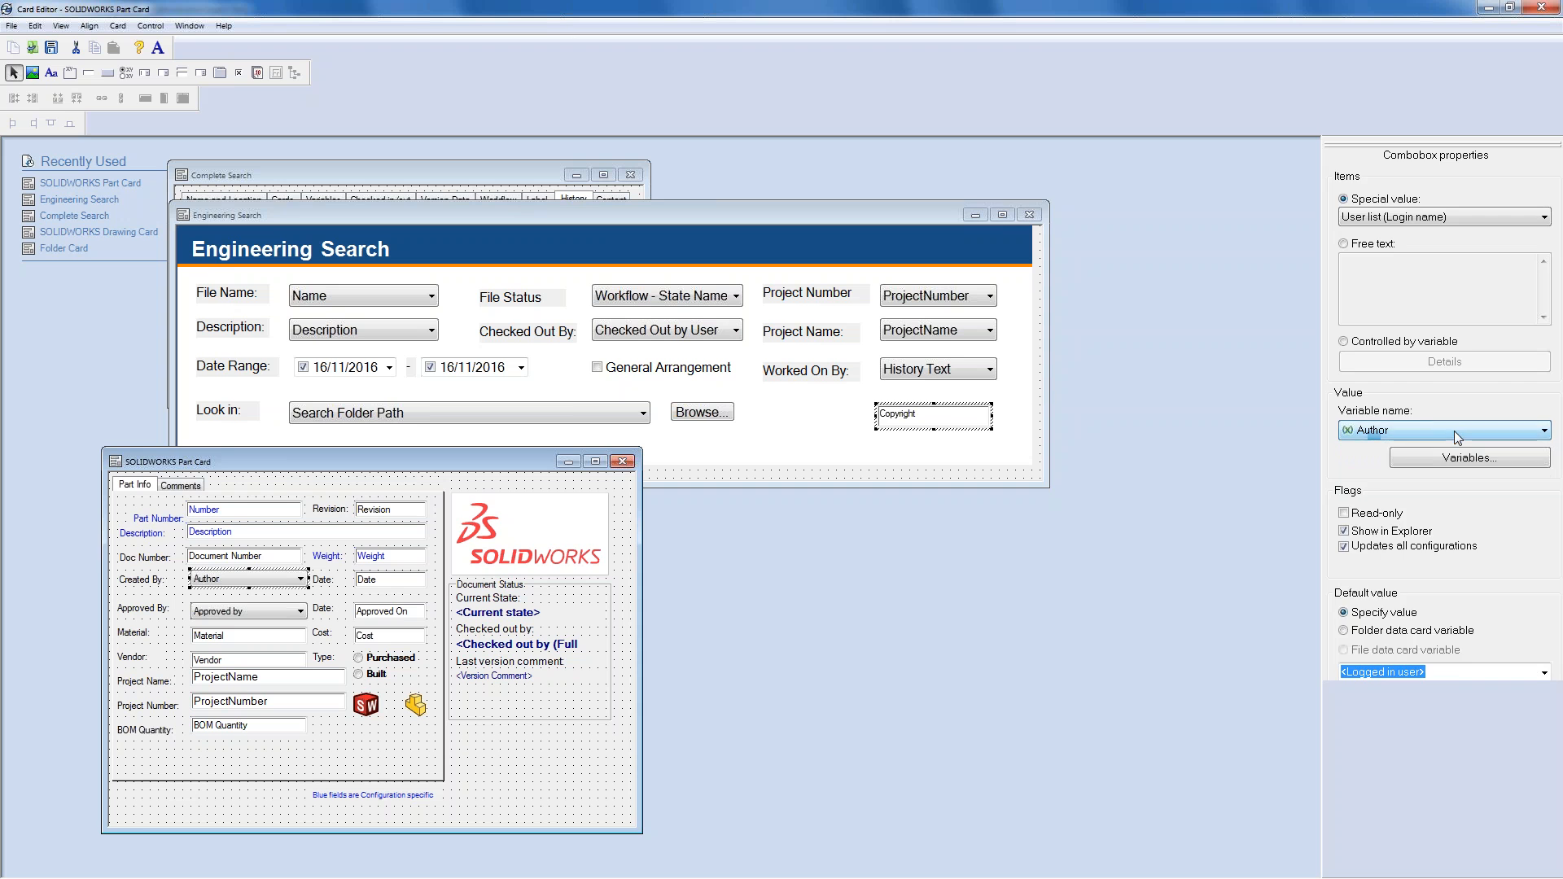
left_click(944, 399)
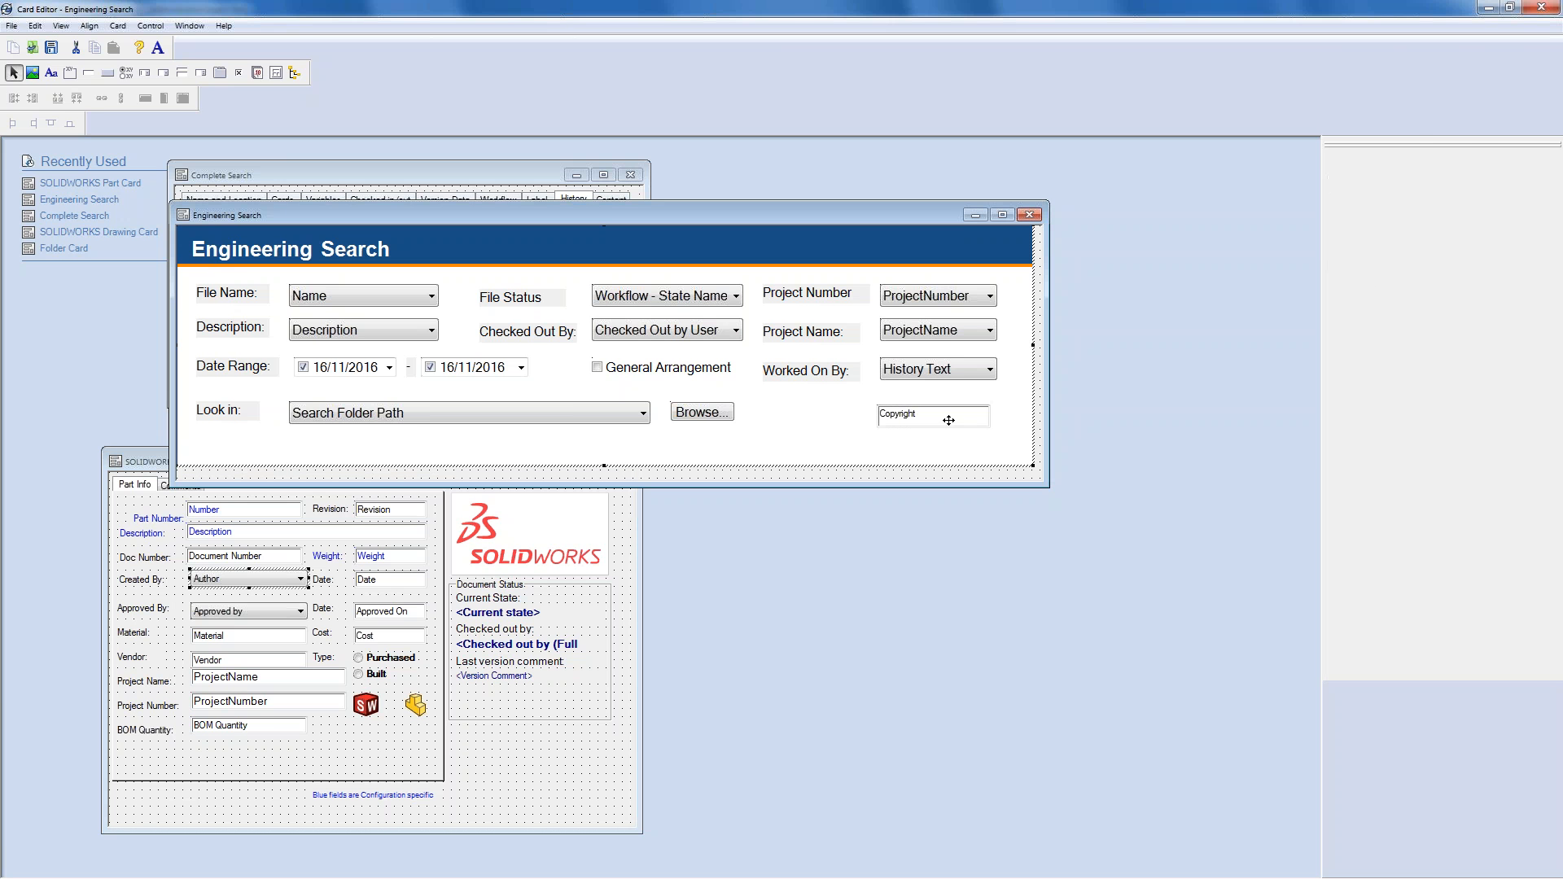
- Link the new Engineering Search edit box to the Author variable
left_click(1454, 211)
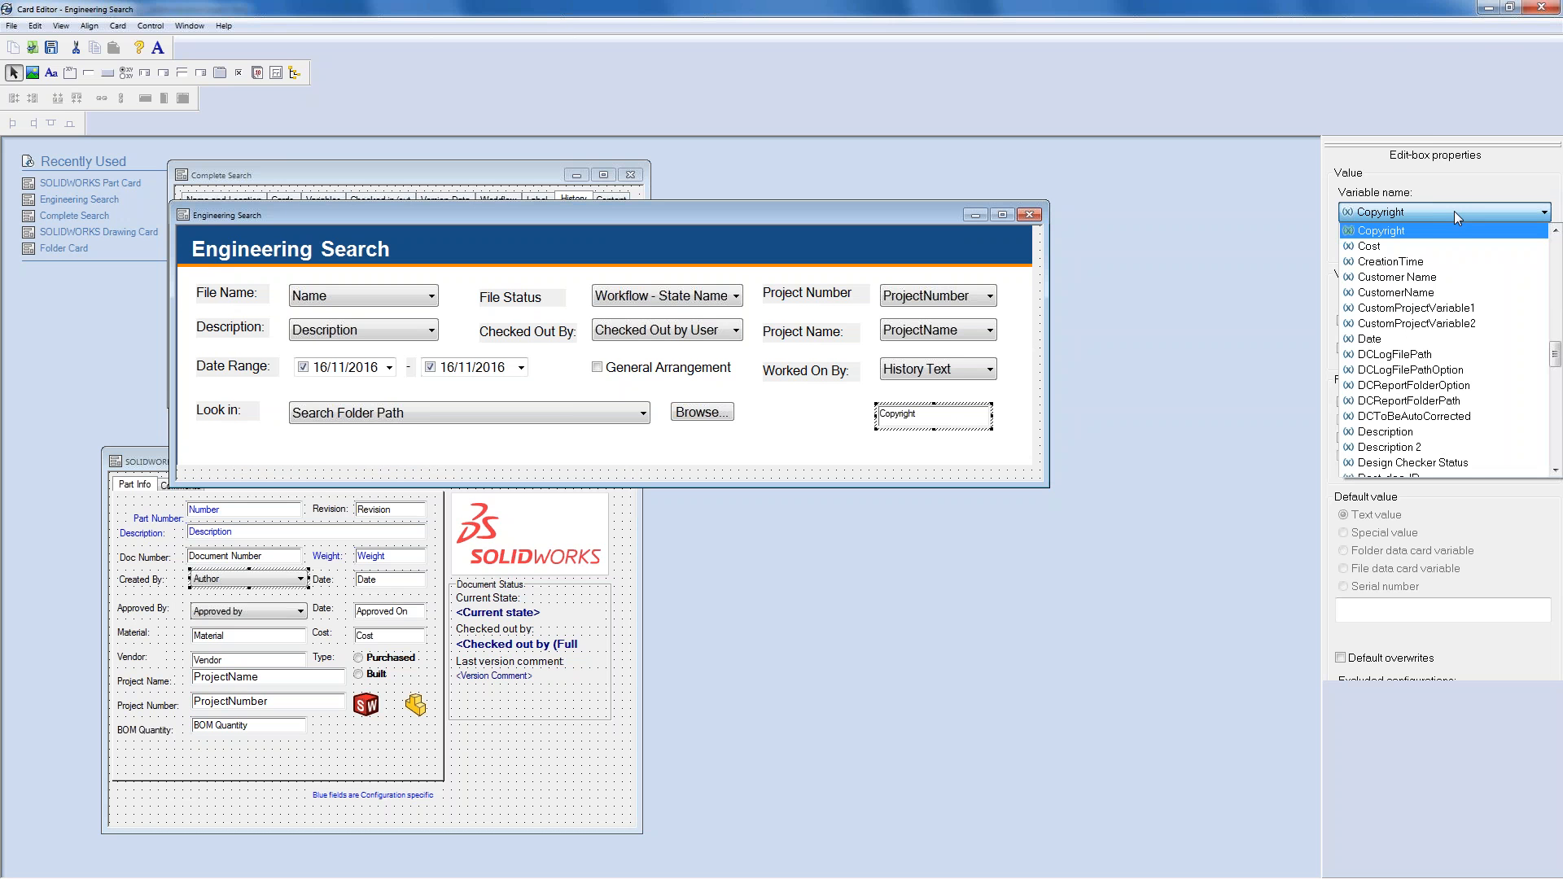
key("Home")
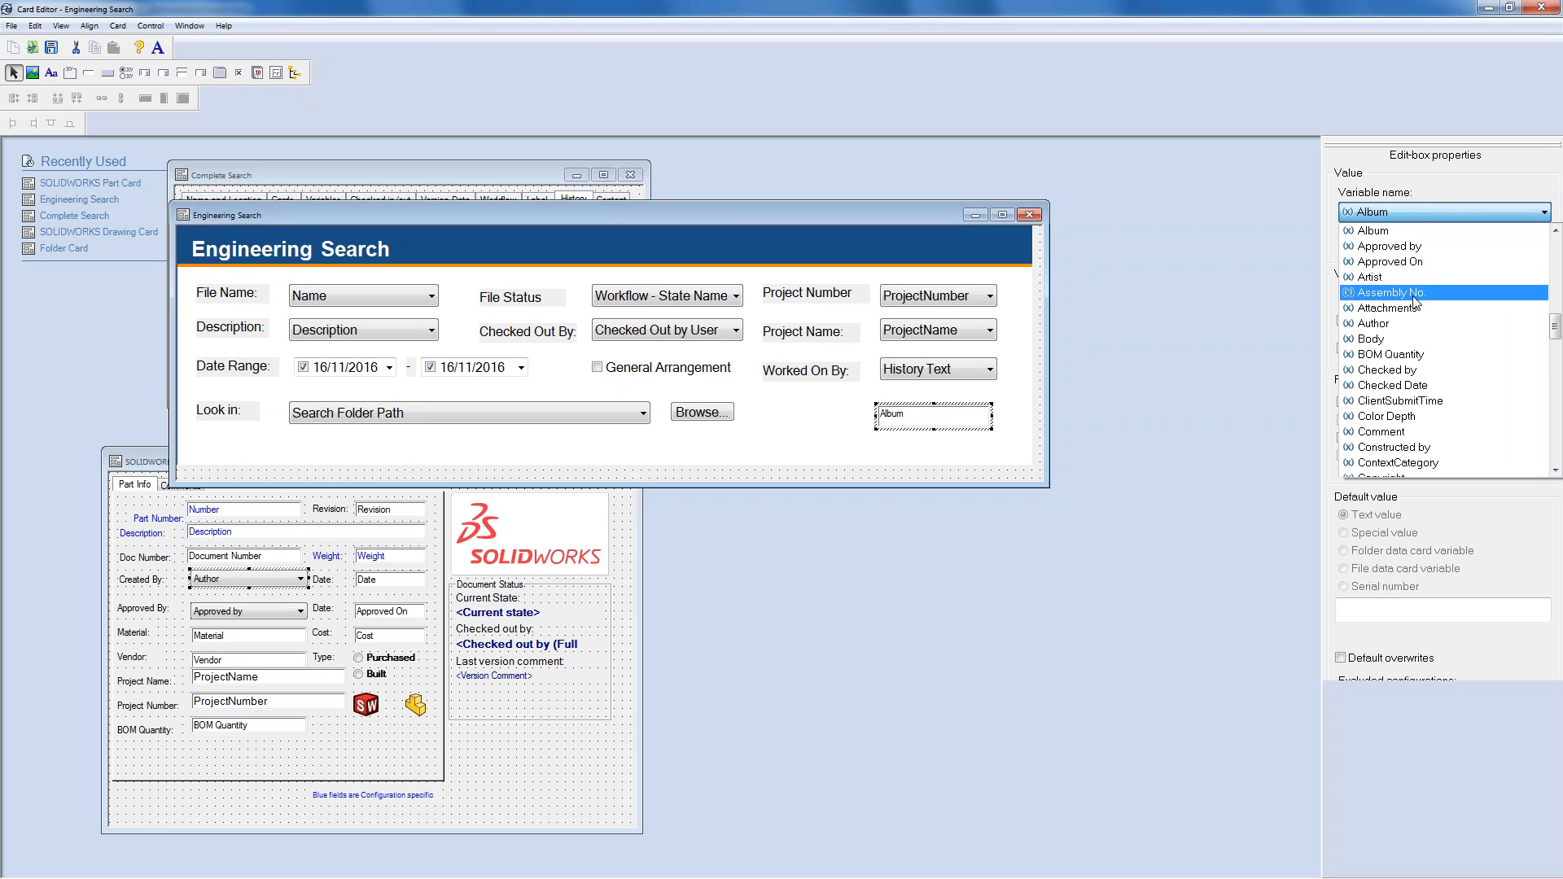
left_click(1400, 323)
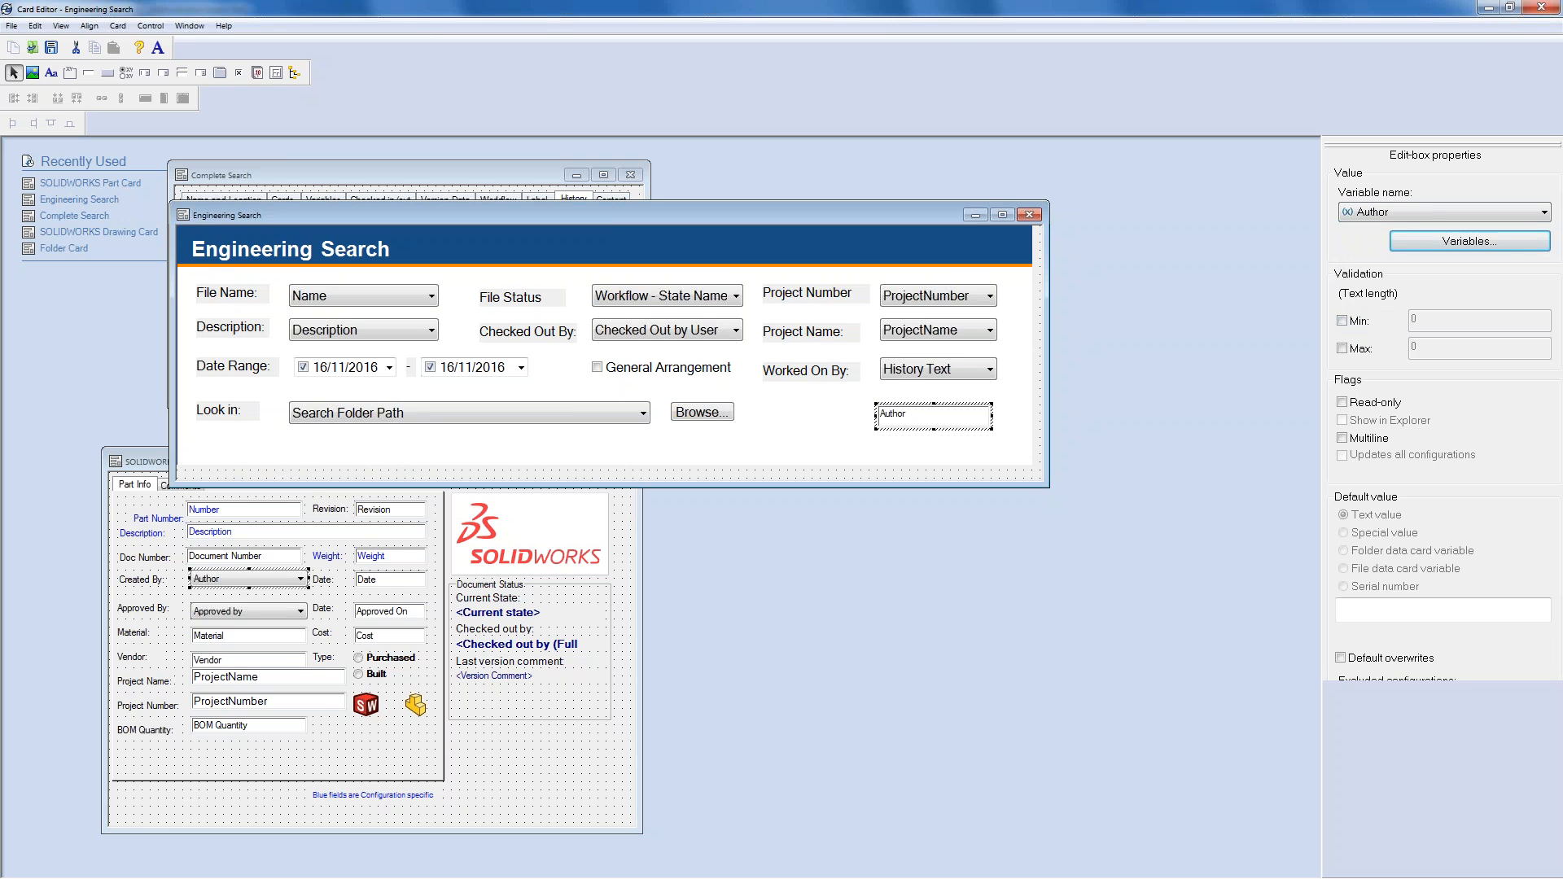
- Copy the Part Card's 'Created By:' label onto the search card beside the Author field
left_click(145, 580)
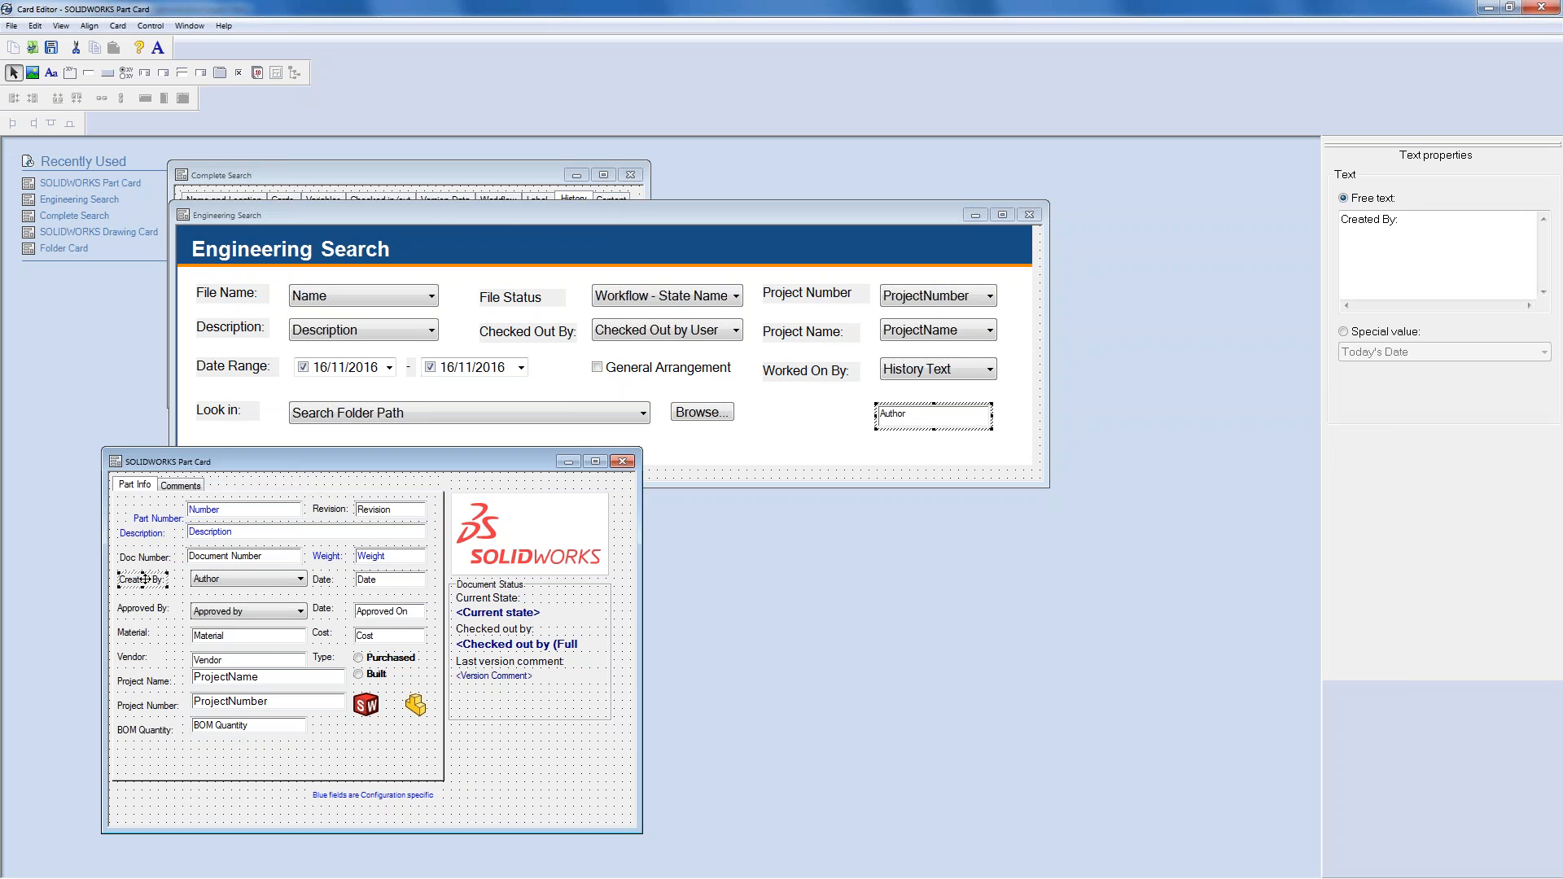
key("ctrl+c")
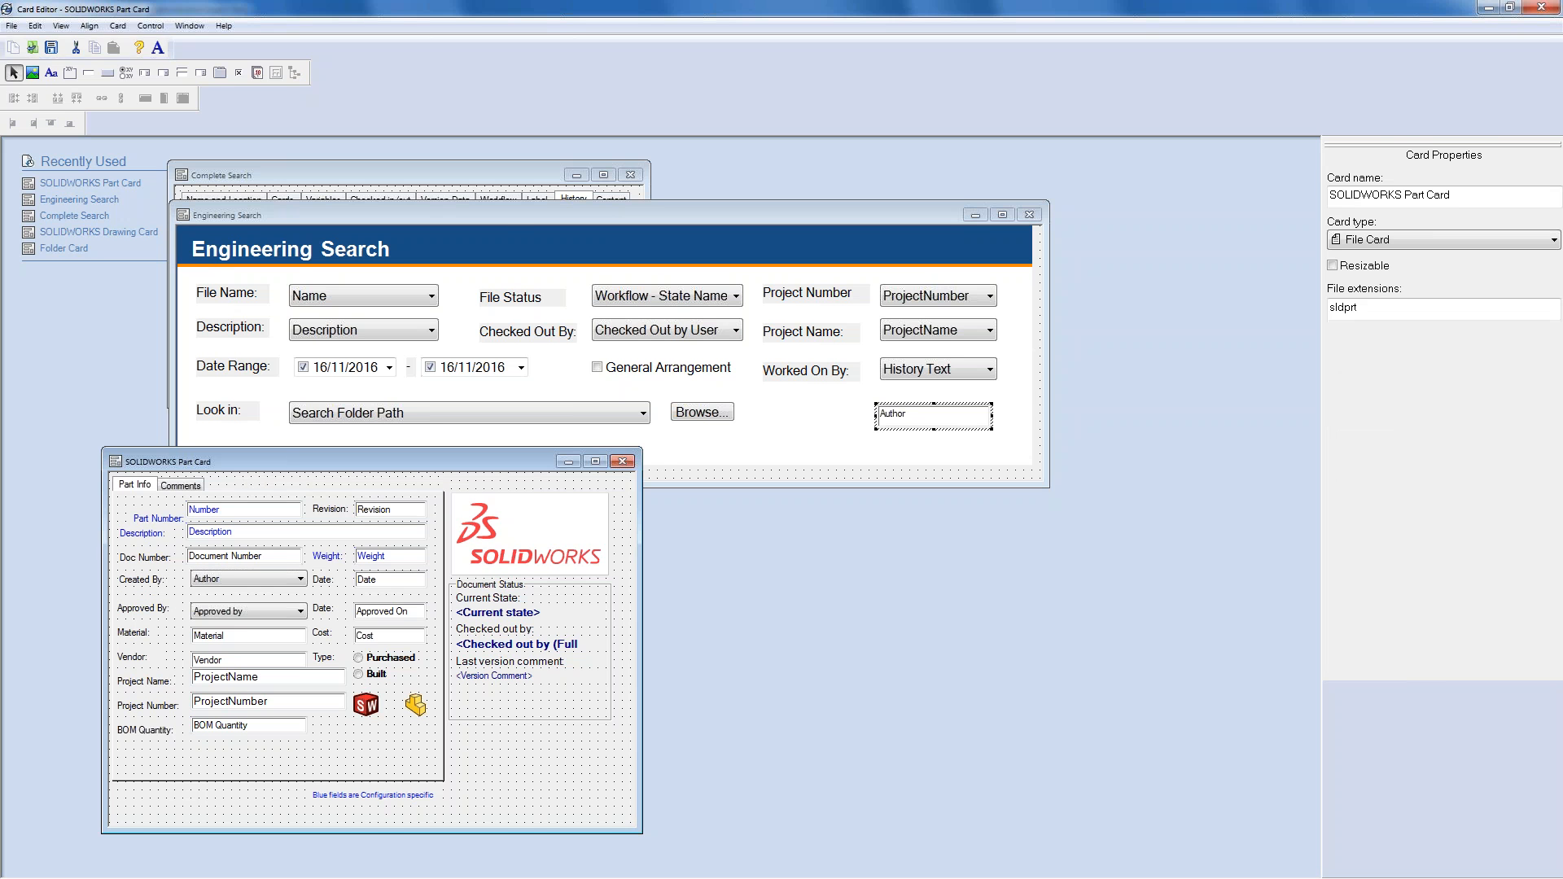
left_click(500, 212)
key("ctrl+v")
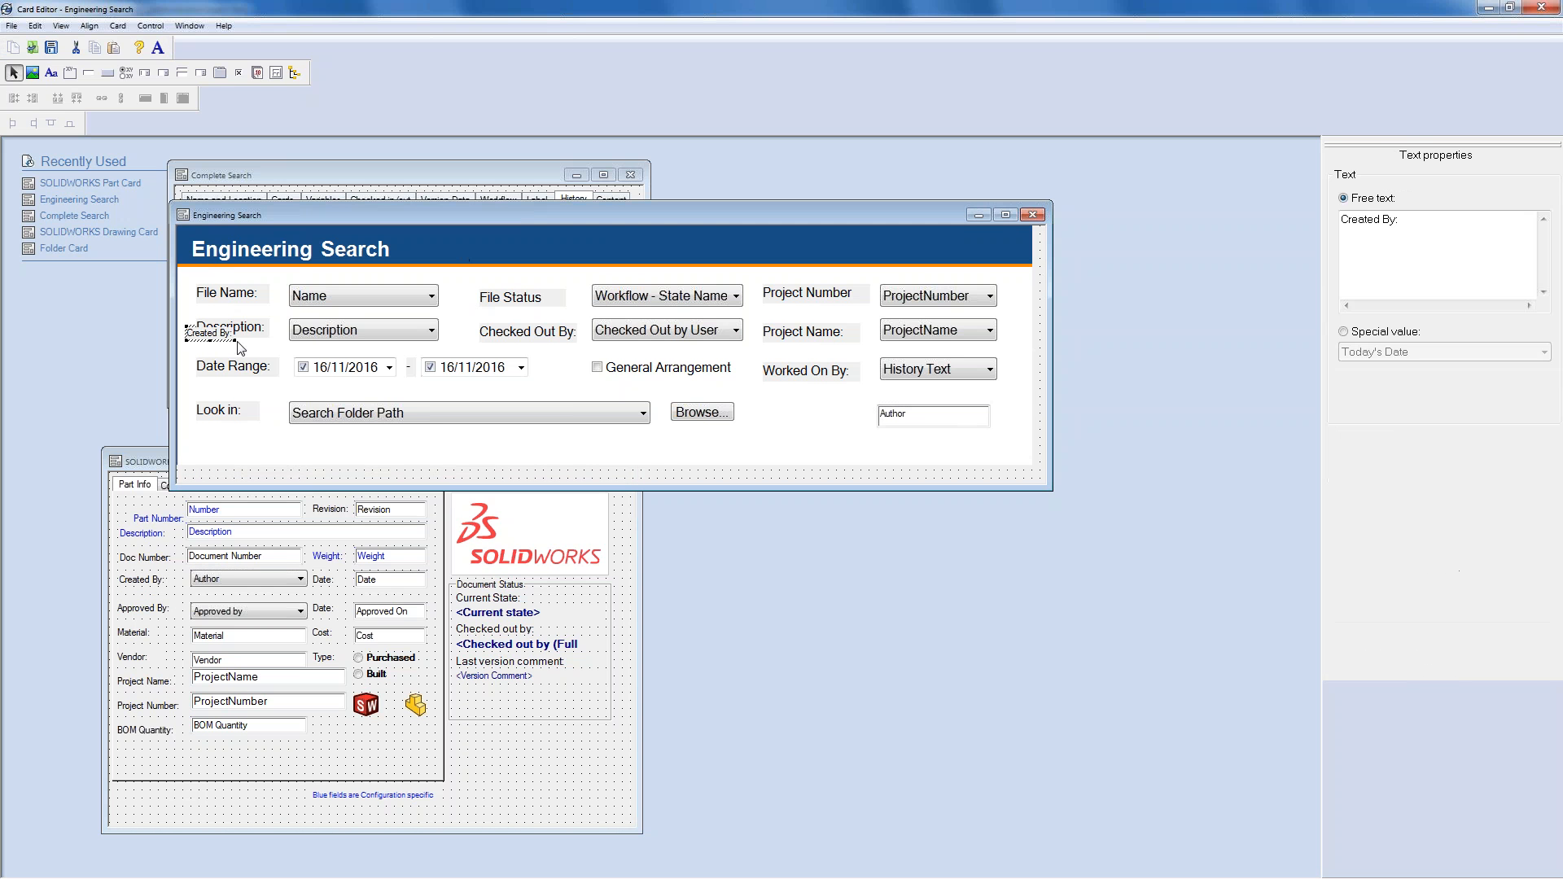
left_click_drag(197, 334, 816, 414)
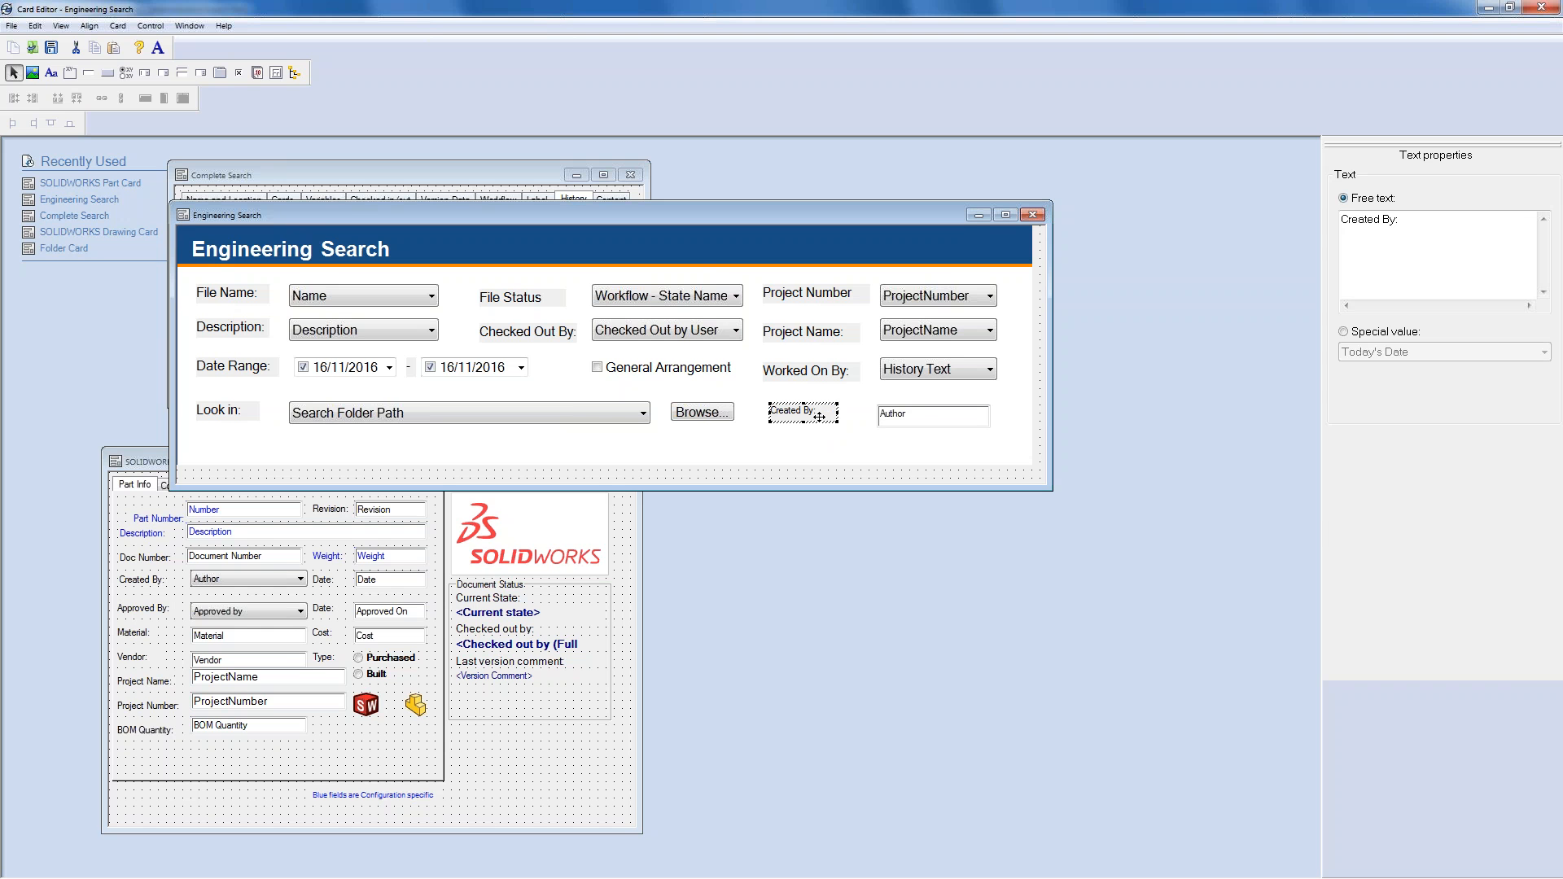
left_click(821, 475)
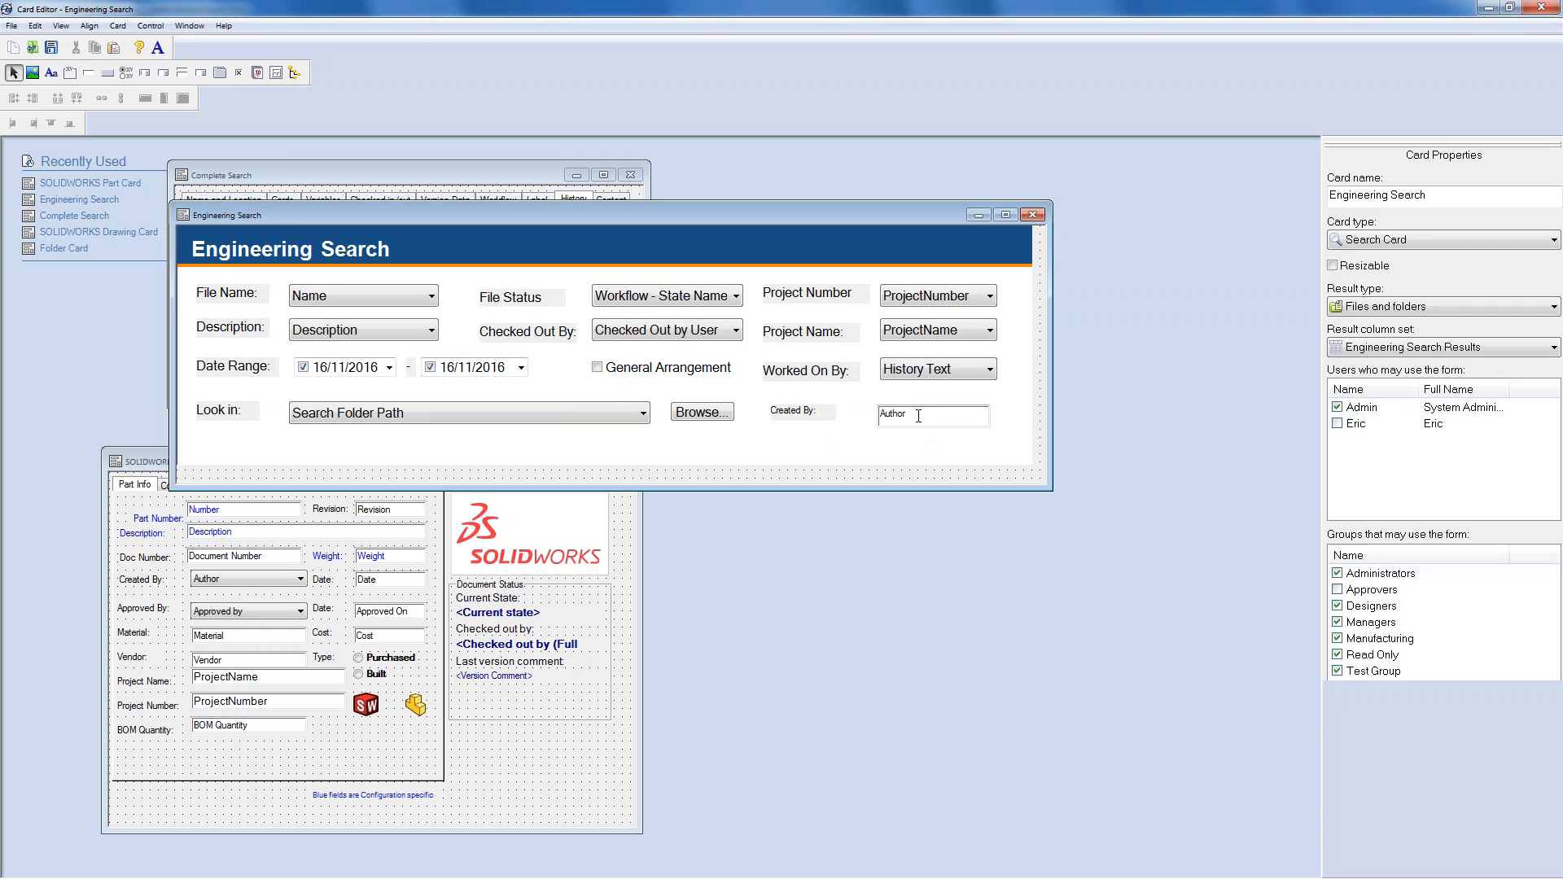
left_click(920, 419)
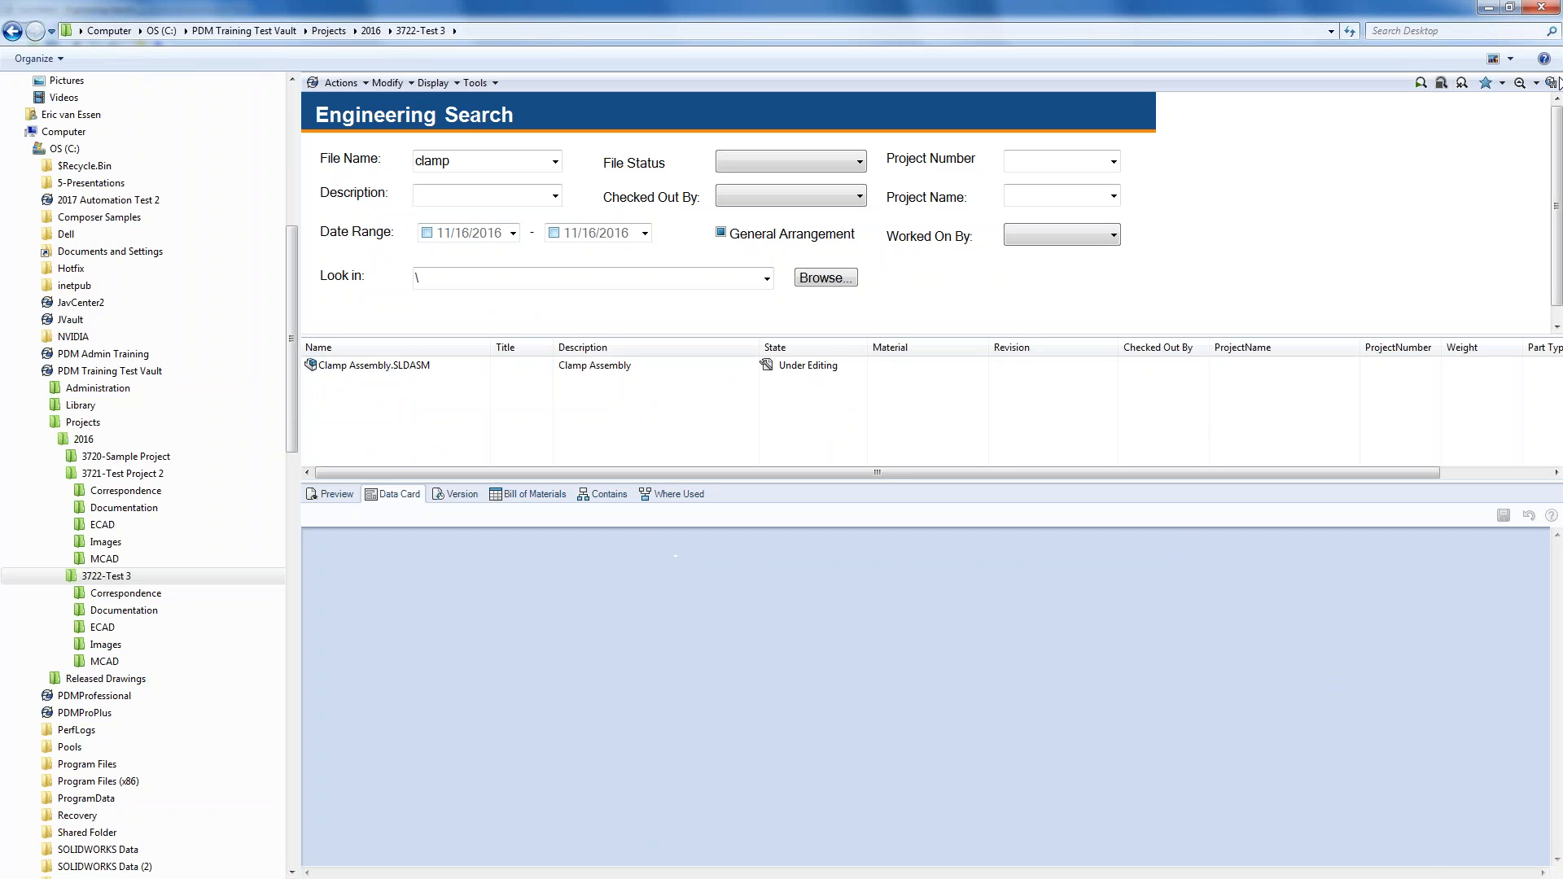
- Reload the updated Engineering Search form by switching to Complete Search and back
left_click(1535, 82)
left_click(1503, 124)
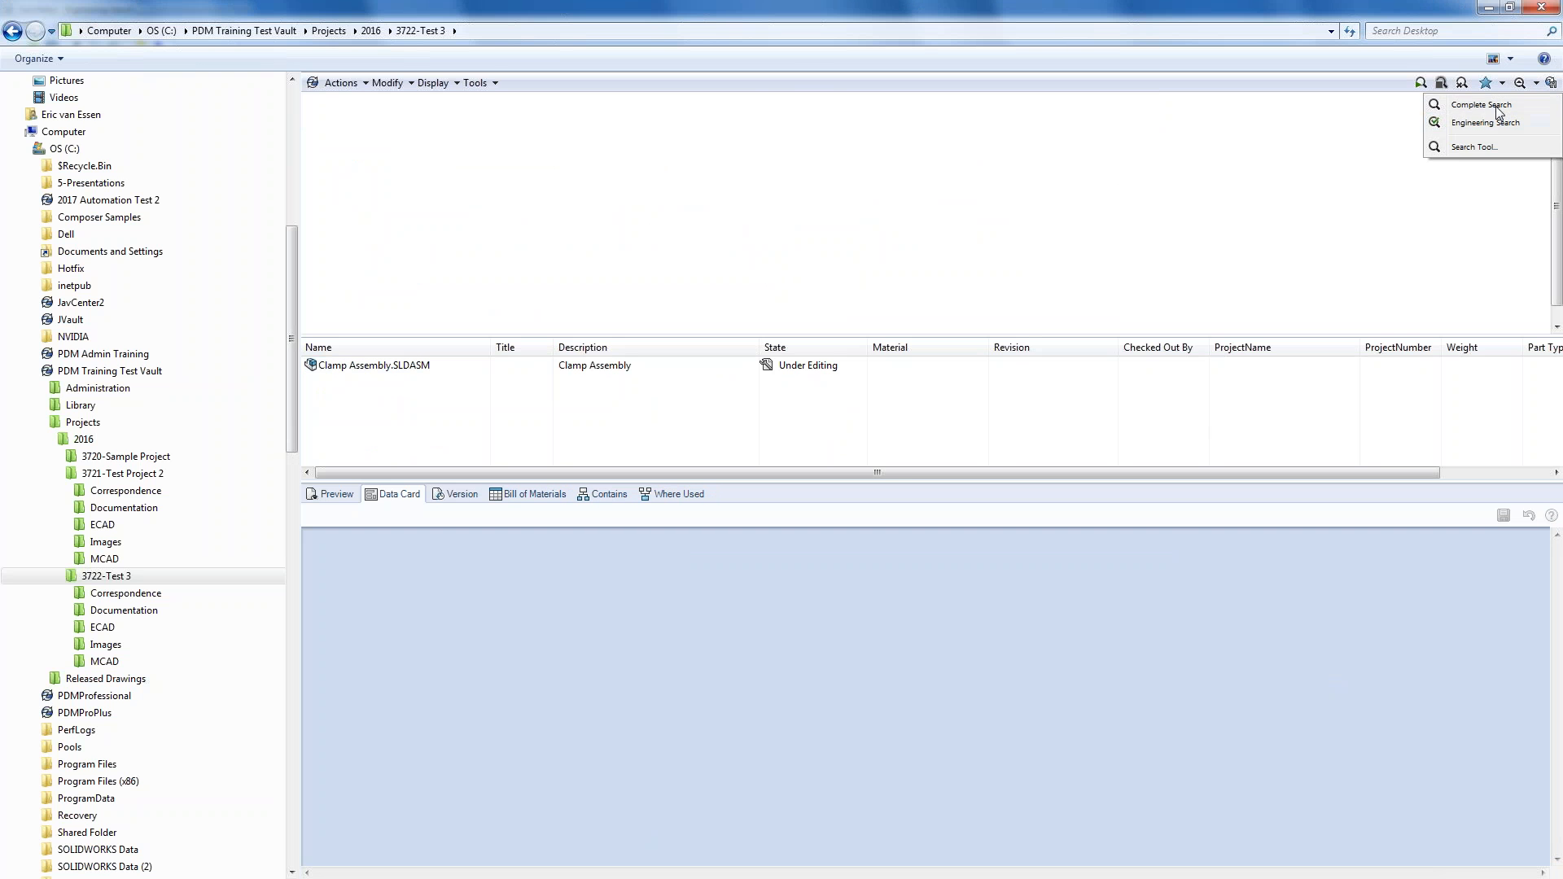
left_click(1535, 83)
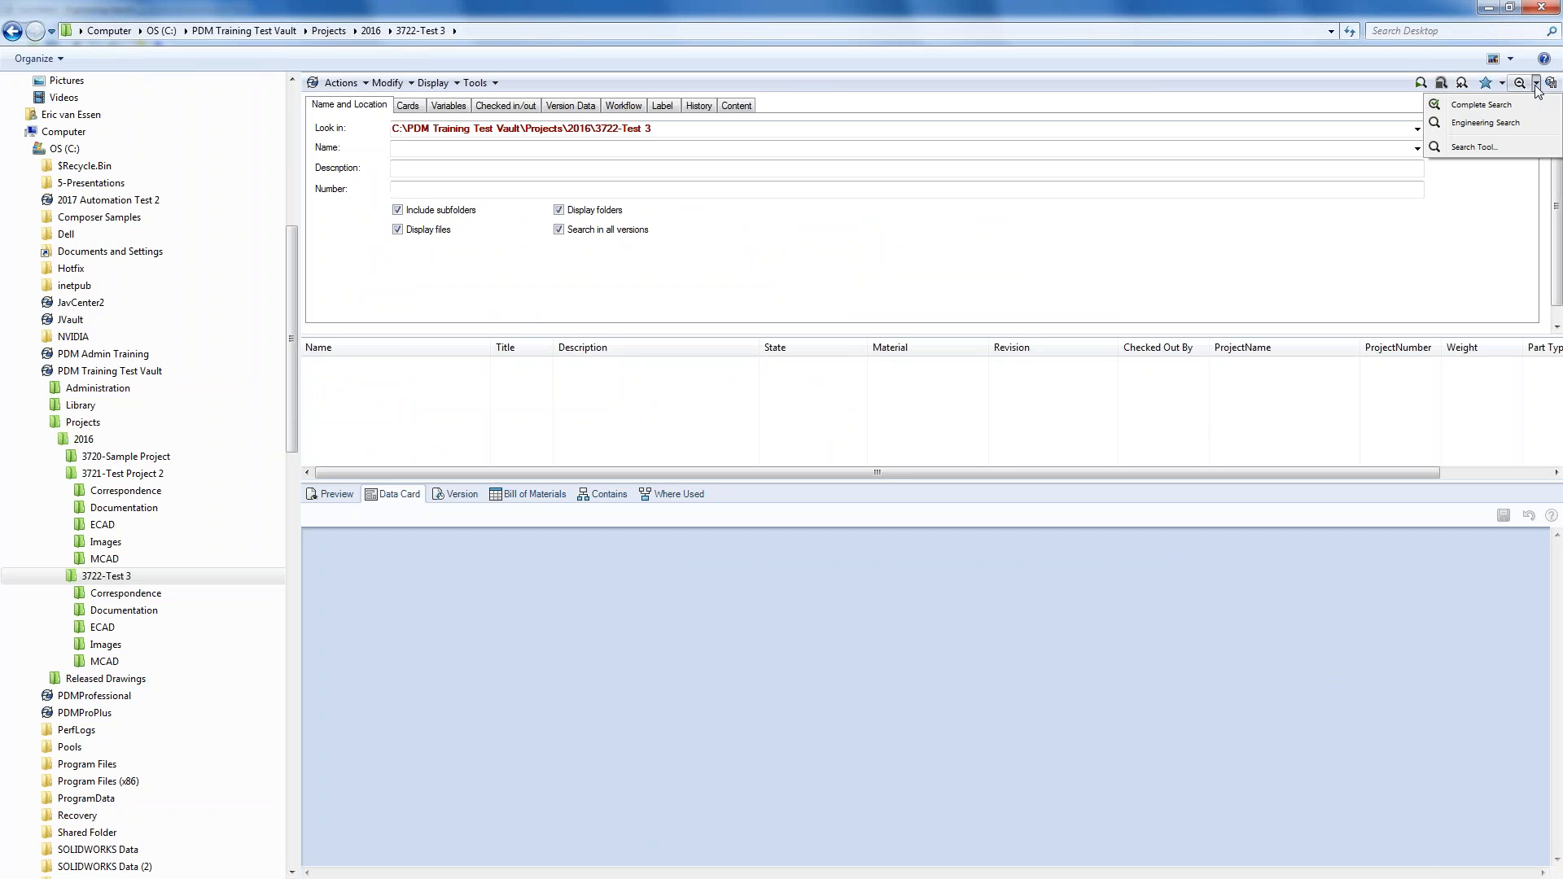
left_click(1501, 124)
- Search by Created By 'ad', then by Created By 'eric'
left_click(1040, 283)
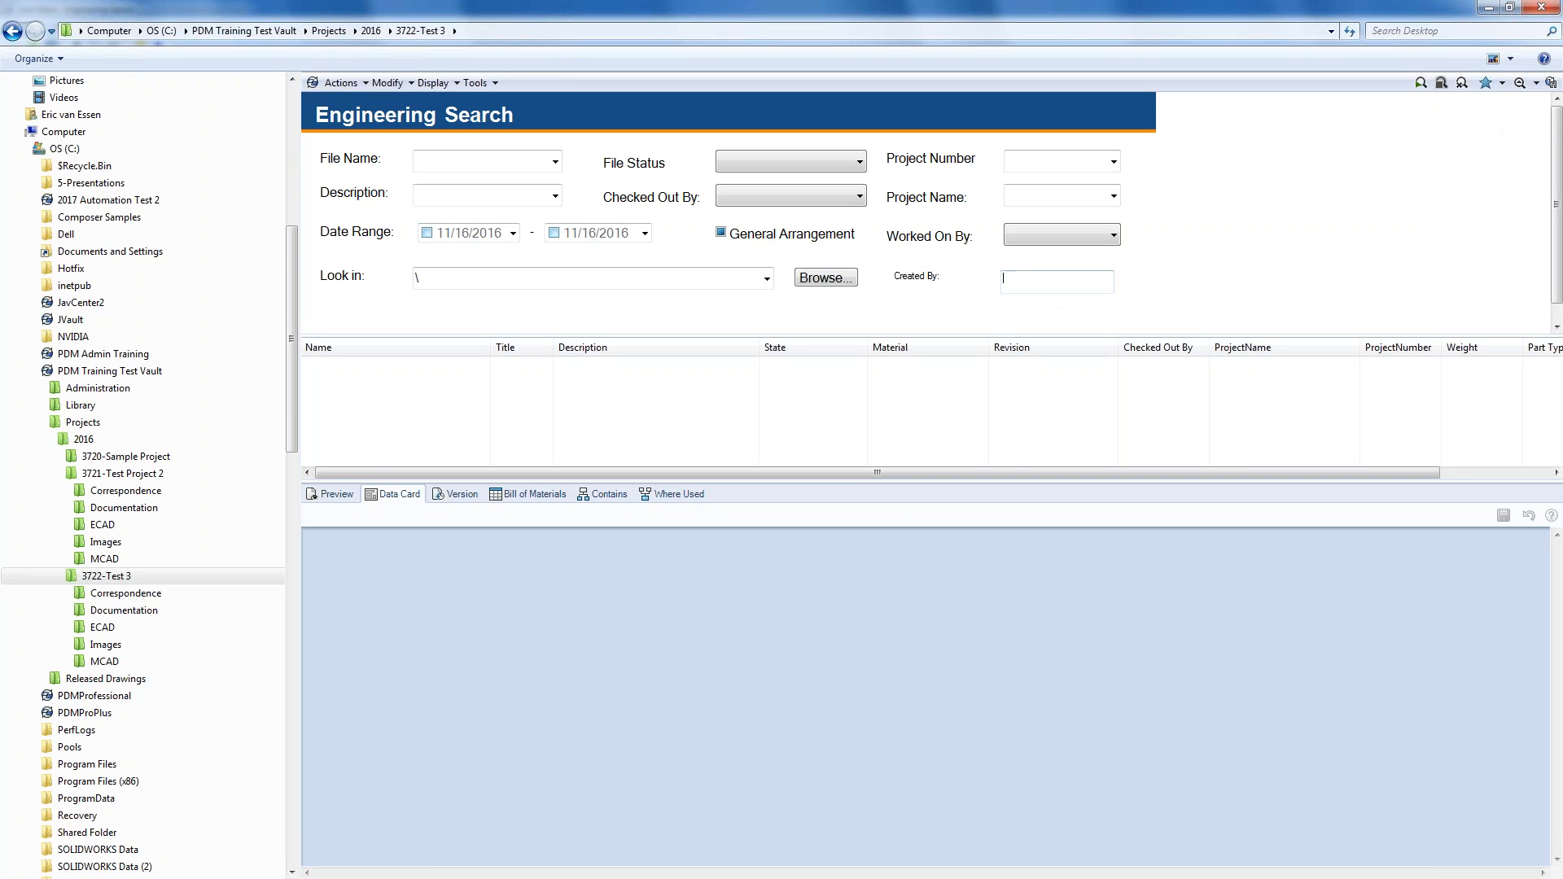
type("admin")
key("Return")
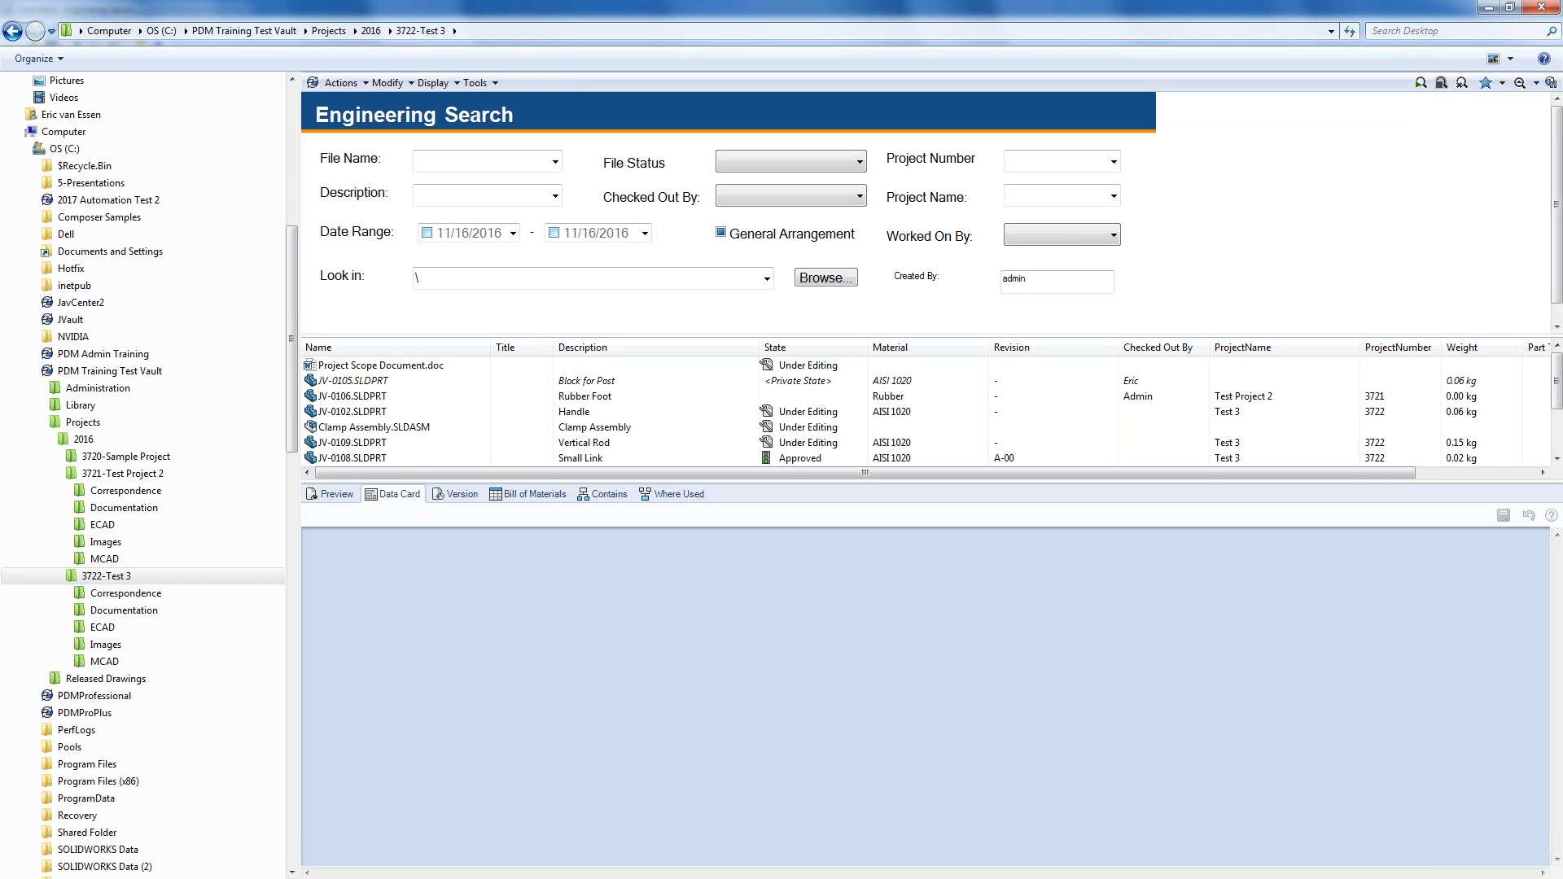
double_click(1014, 278)
type("eric")
key("Return")
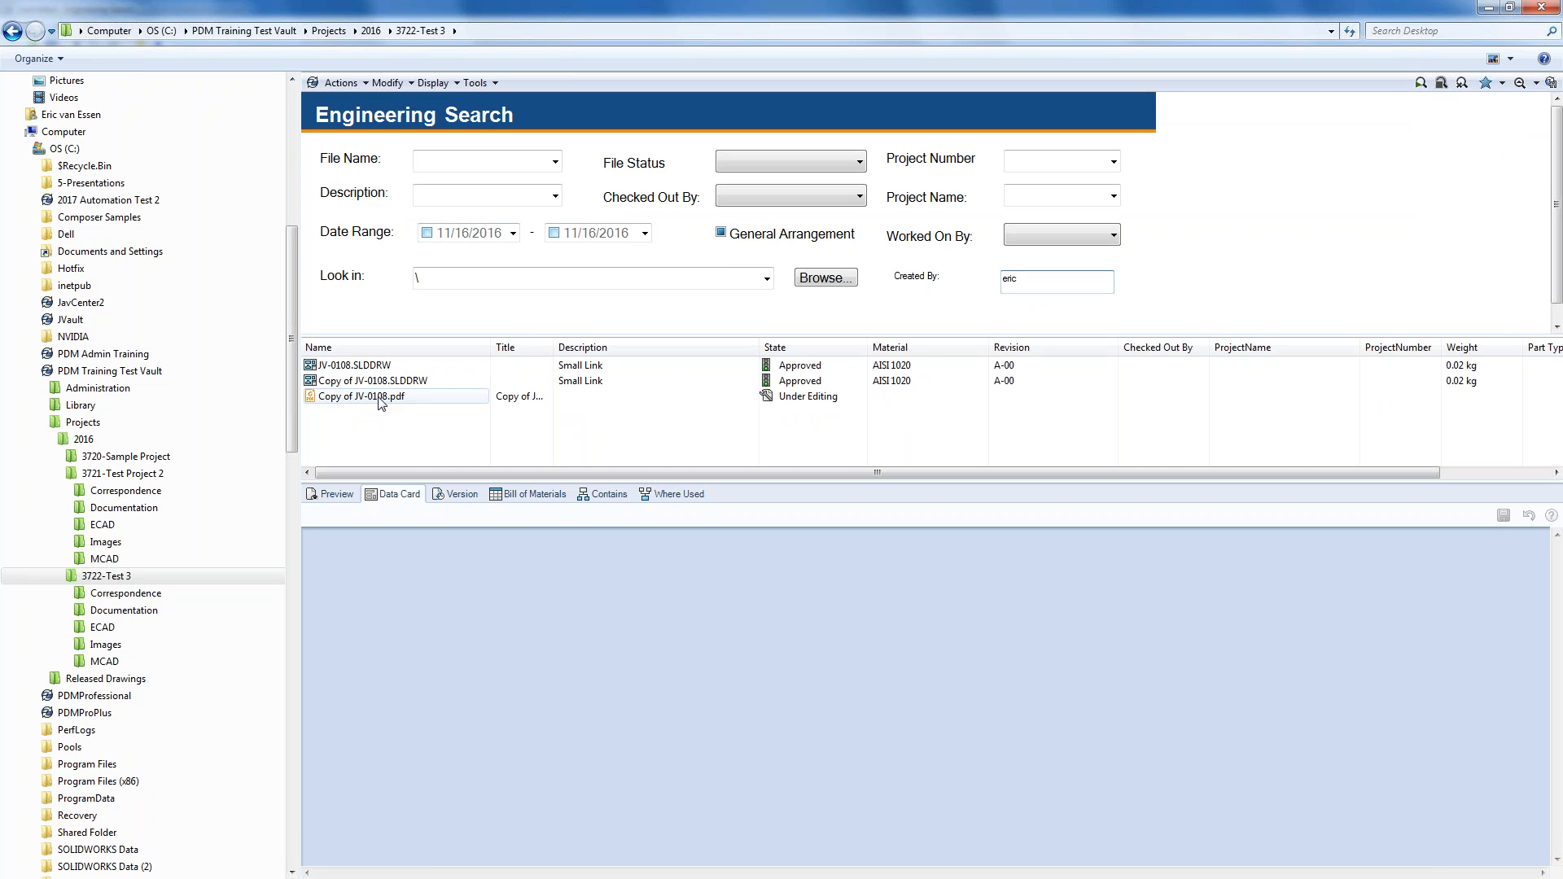
left_click_drag(420, 486, 420, 481)
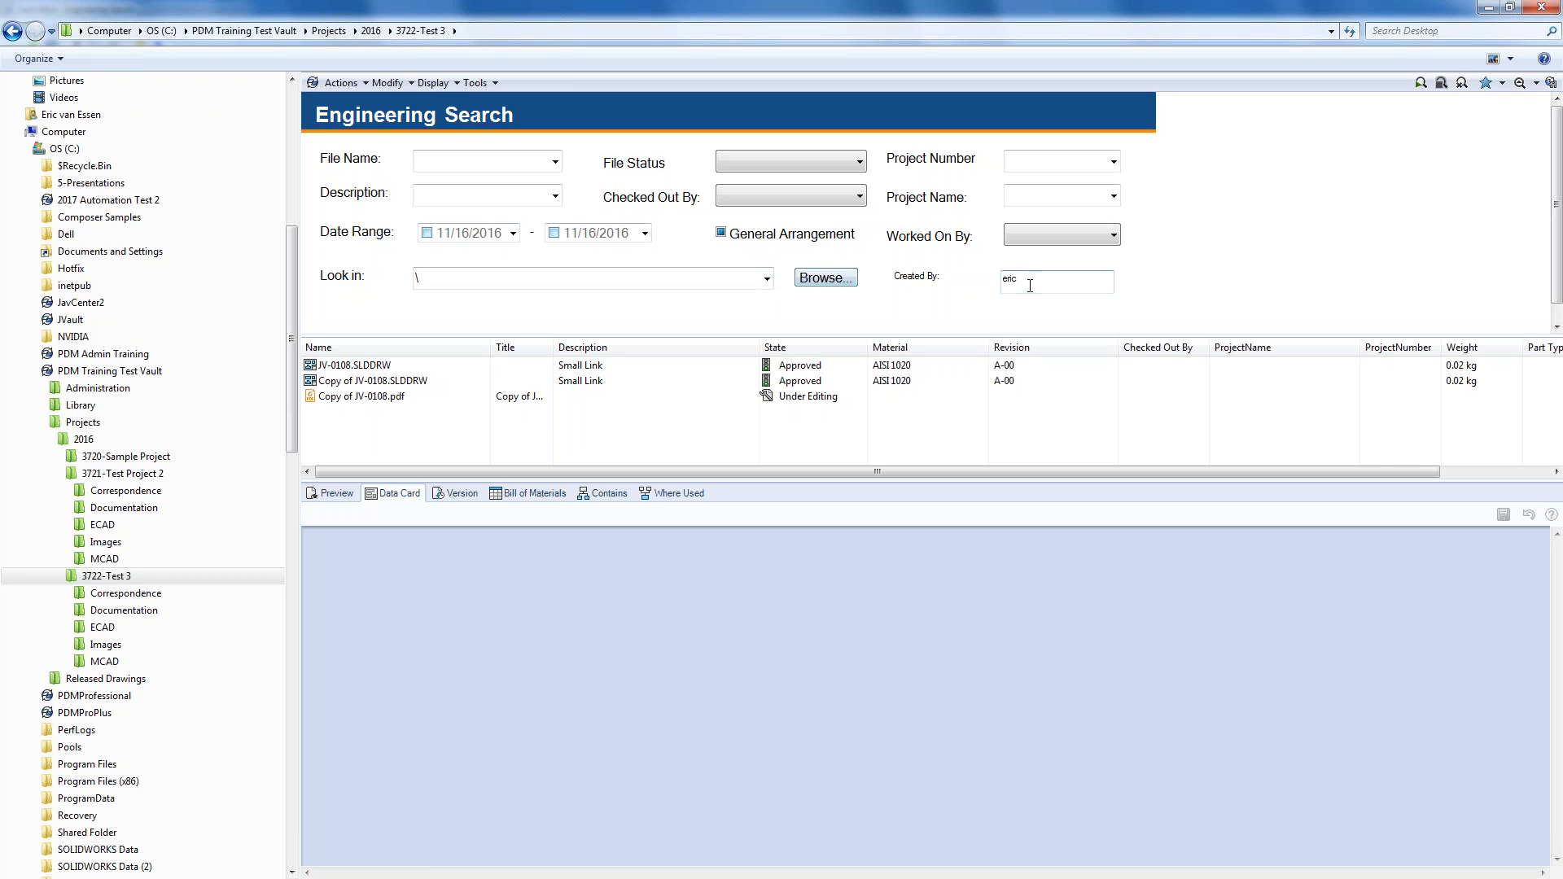
- Clear the Created By value and rerun the search
double_click(1002, 281)
key("BackSpace")
key("Return")
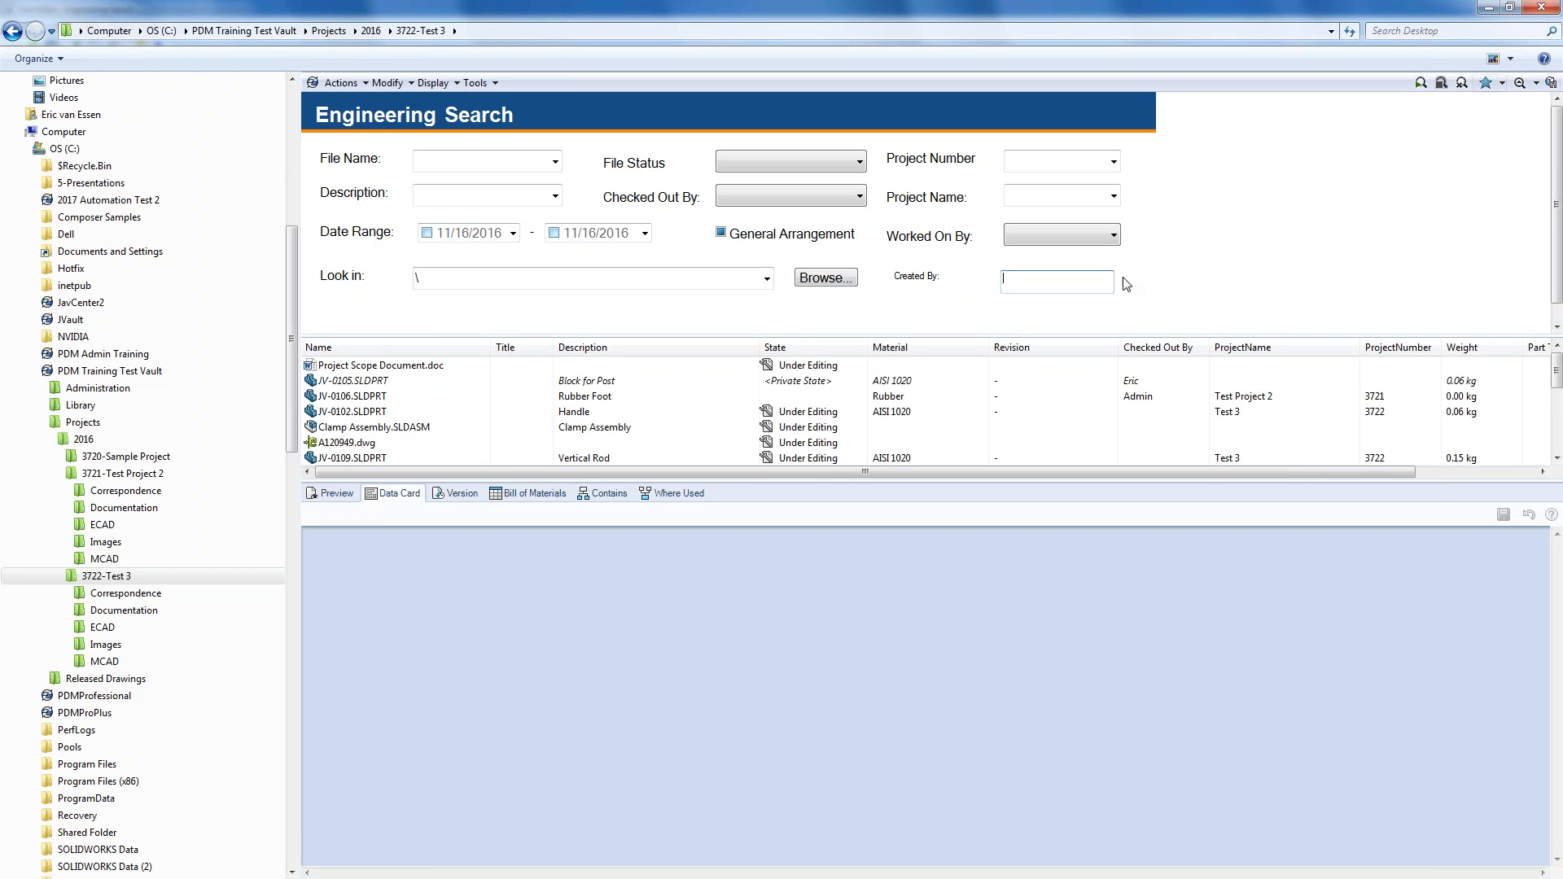
- Enlarge the results pane and search for File Status 'Waiting for Approval', returning no files
left_click_drag(1049, 332, 1049, 317)
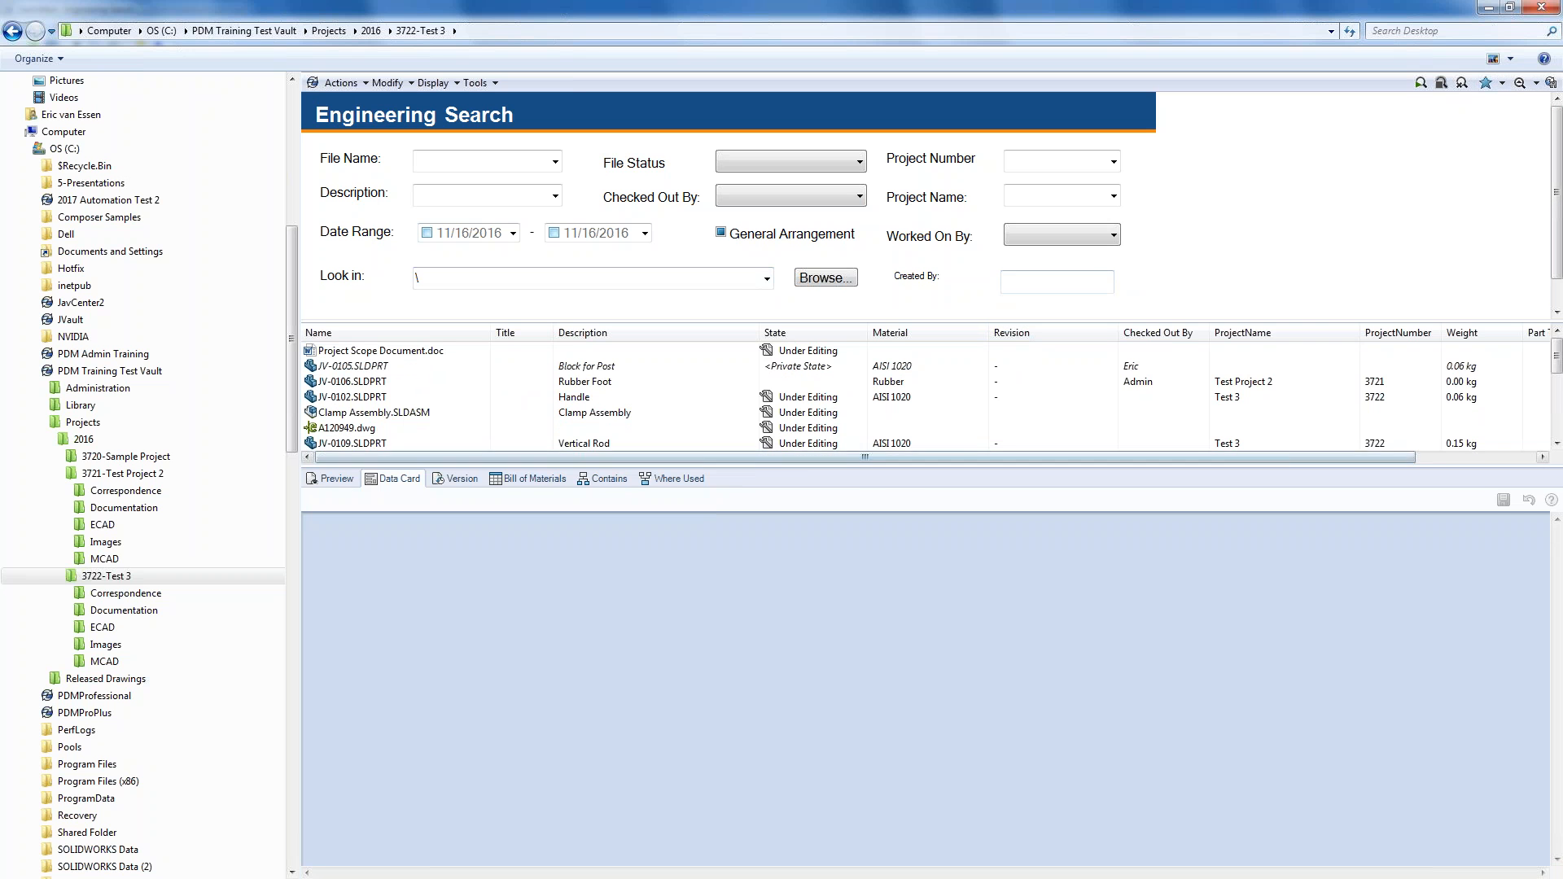
left_click_drag(1045, 472, 1045, 511)
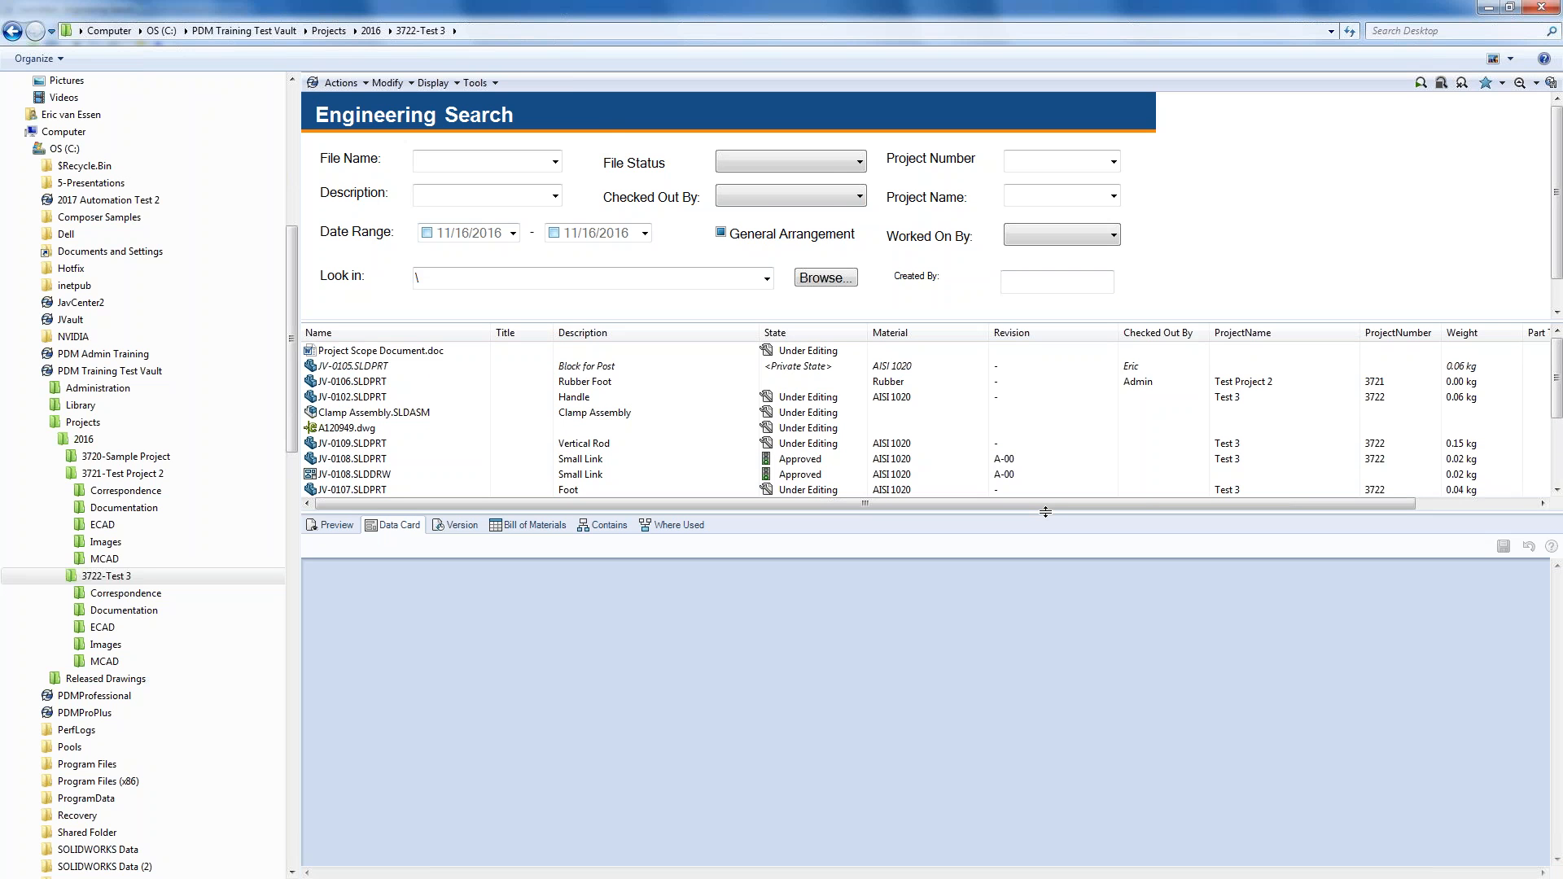
left_click(835, 167)
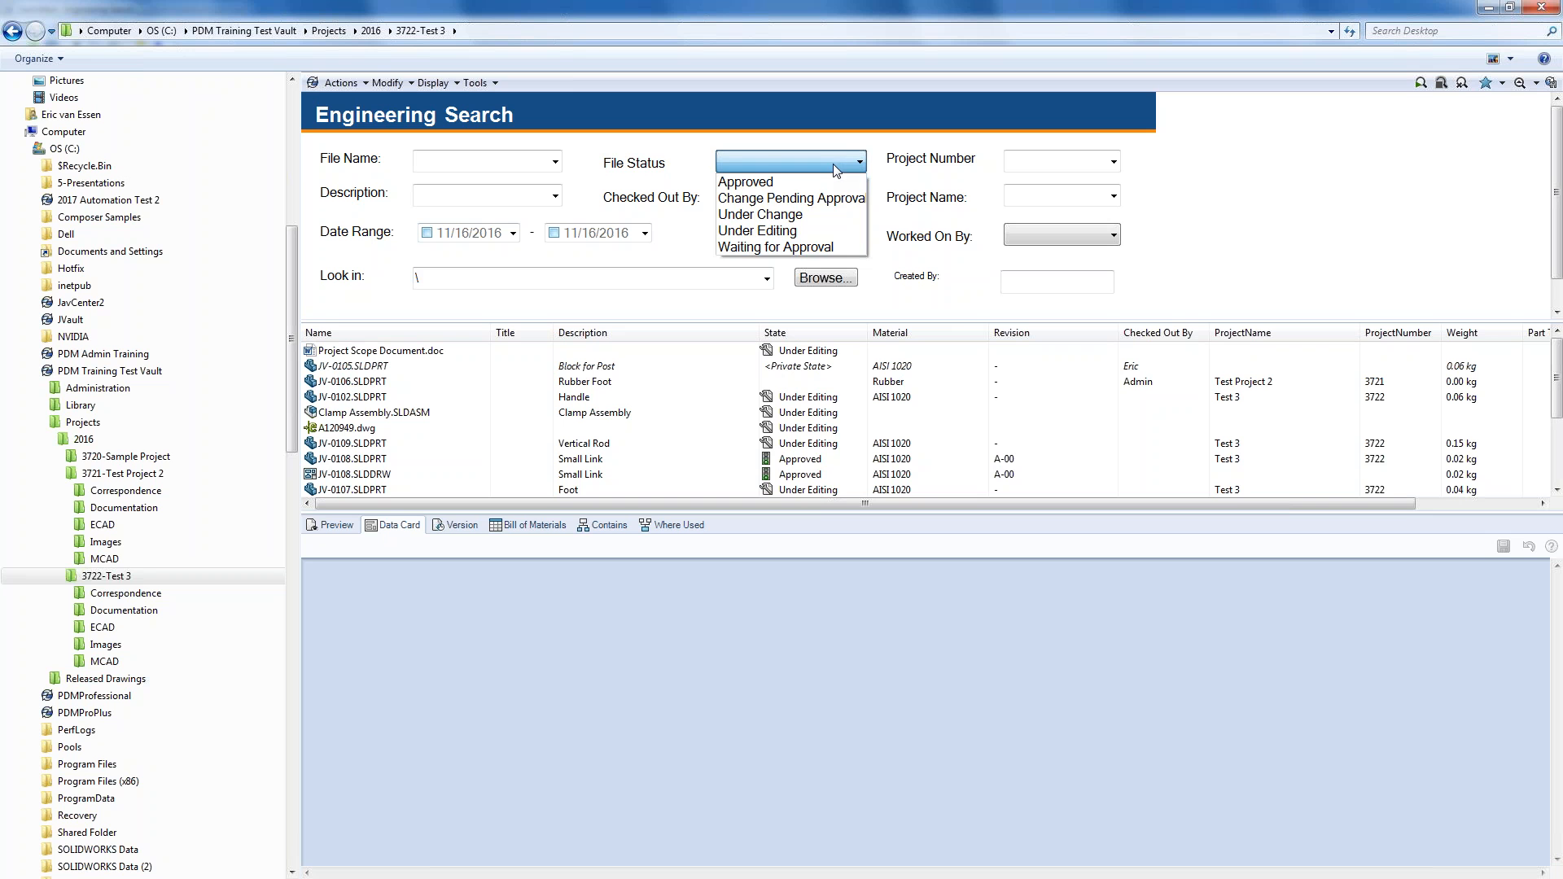
left_click(805, 248)
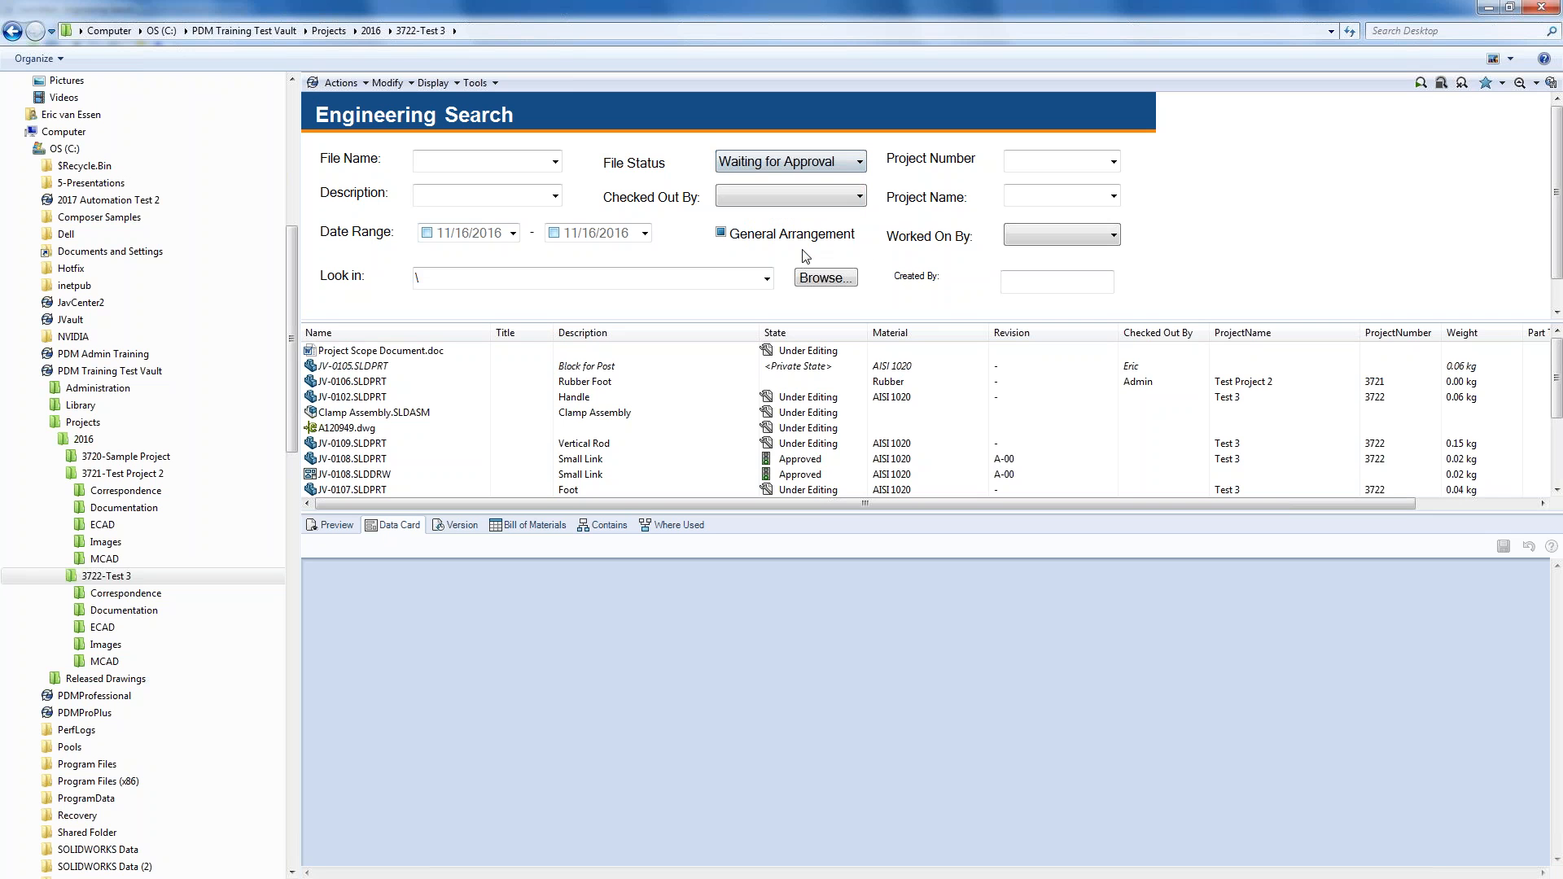
left_click(1421, 83)
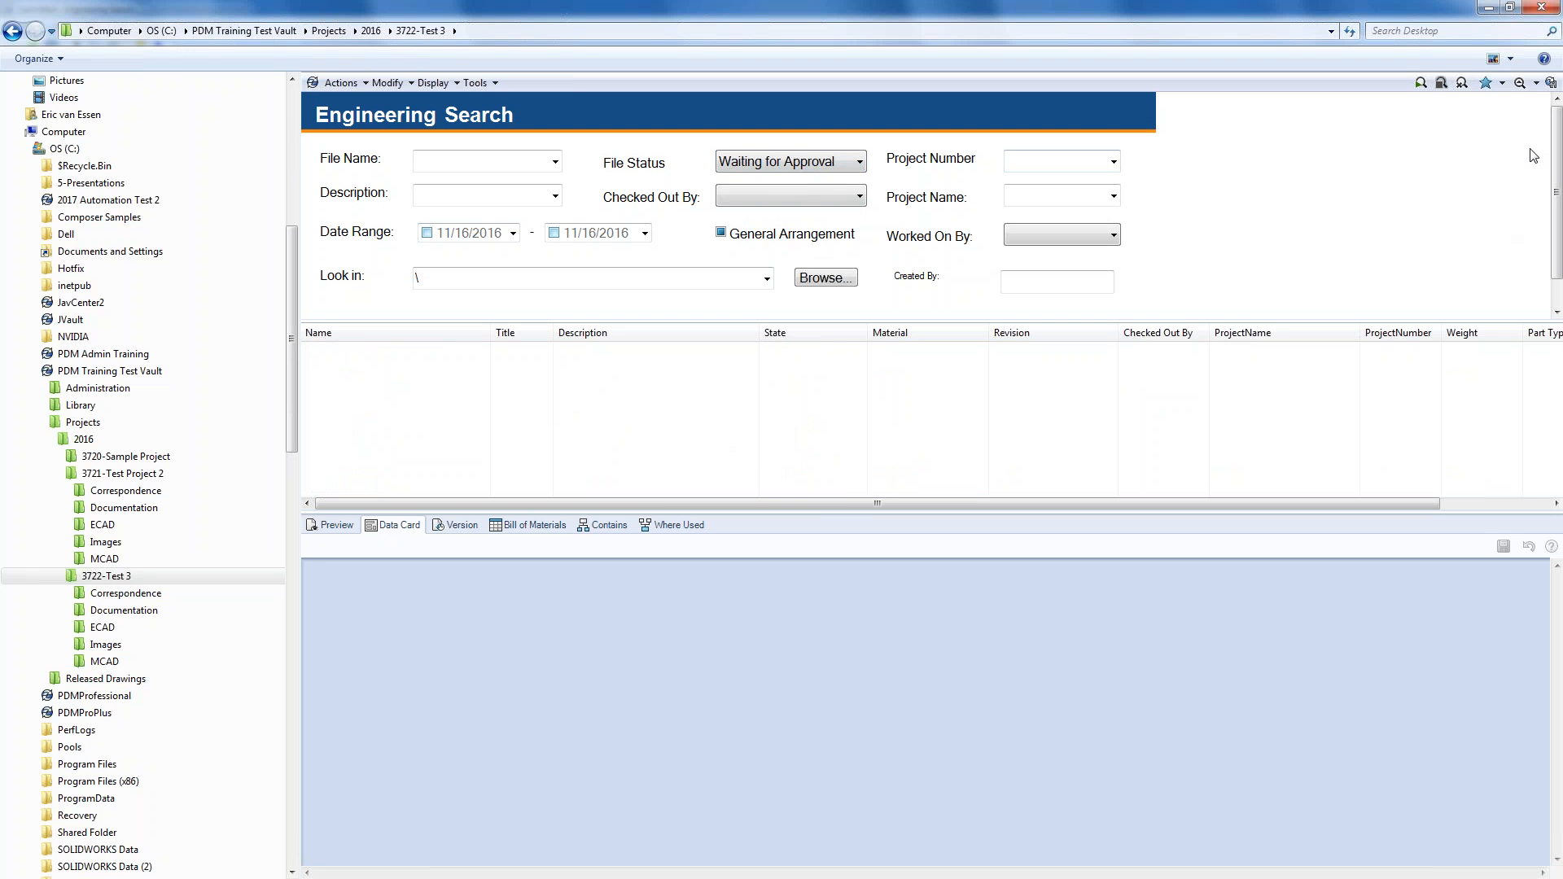
left_click(1501, 83)
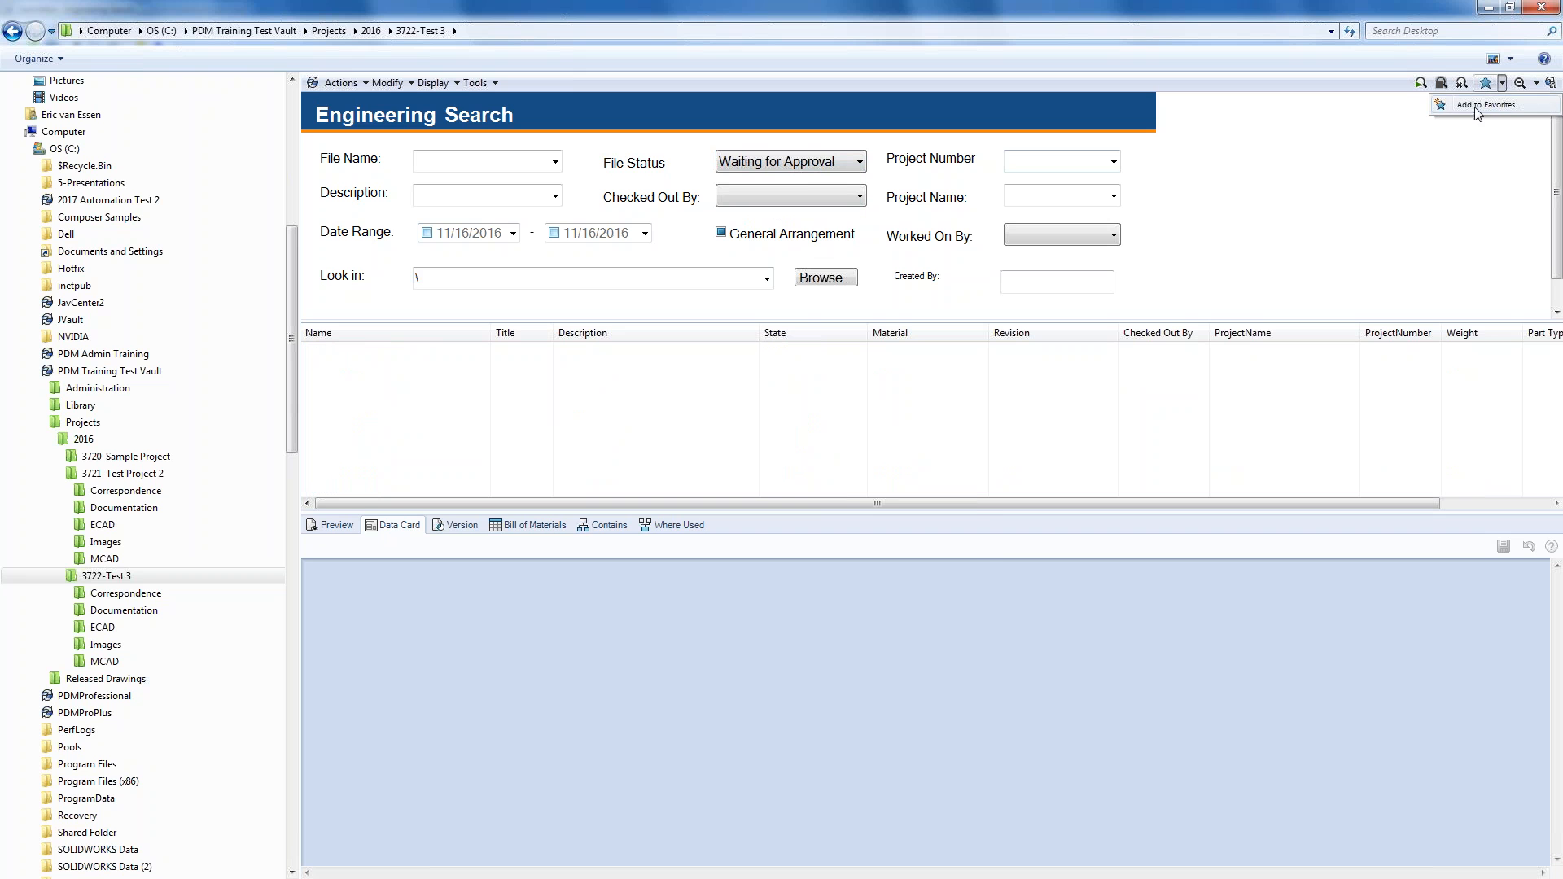
- Save the search as favorite 'Waiting for Approval', shared with the second vault user
left_click(1476, 106)
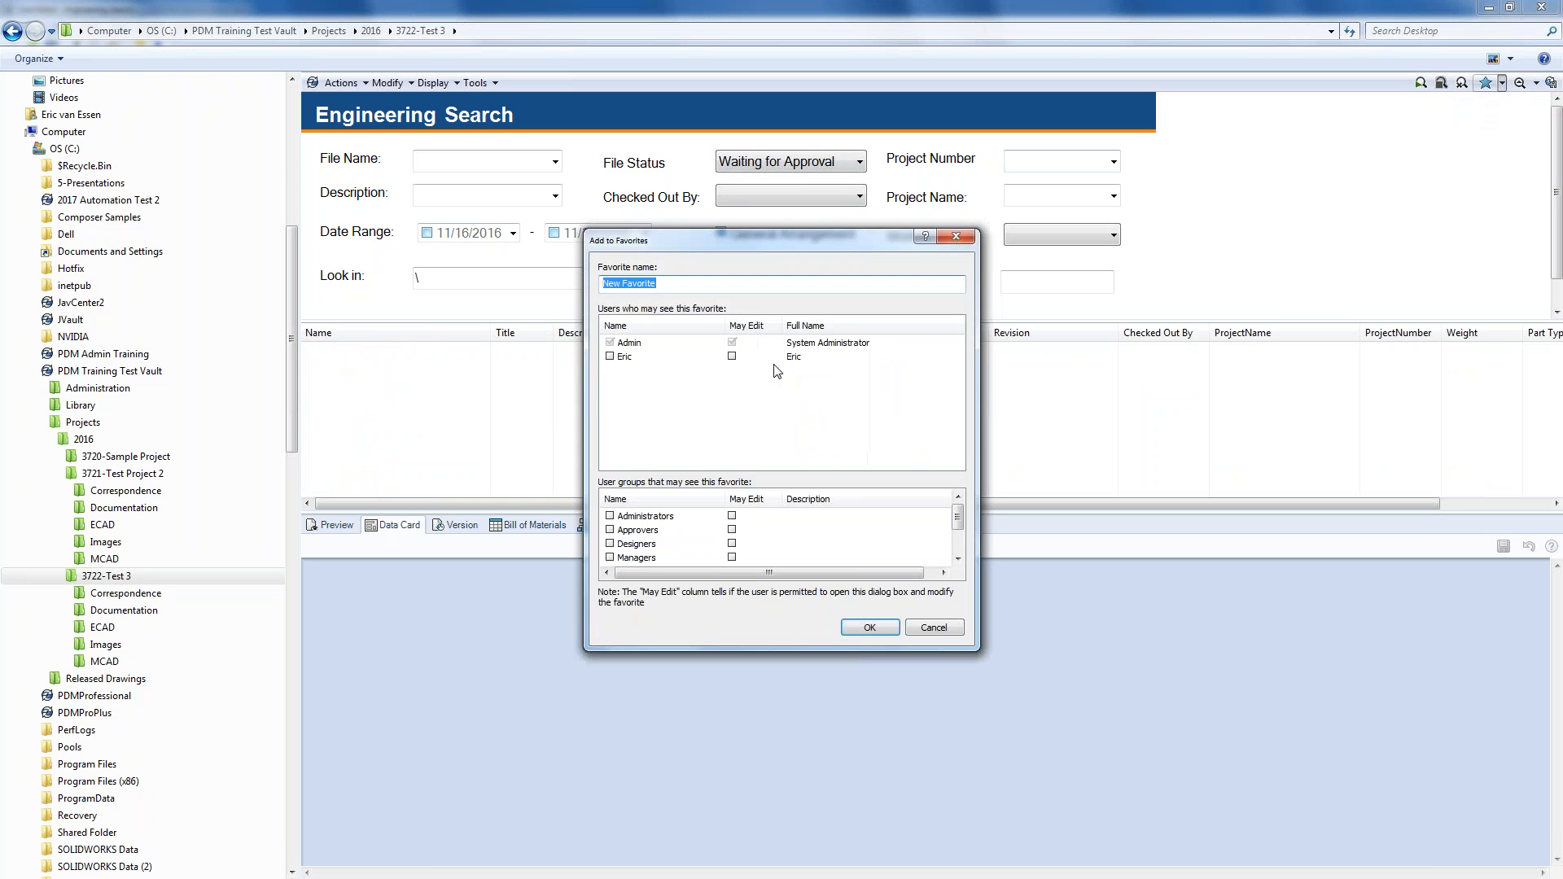
type("Waiting for Approval")
left_click(610, 357)
left_click(863, 629)
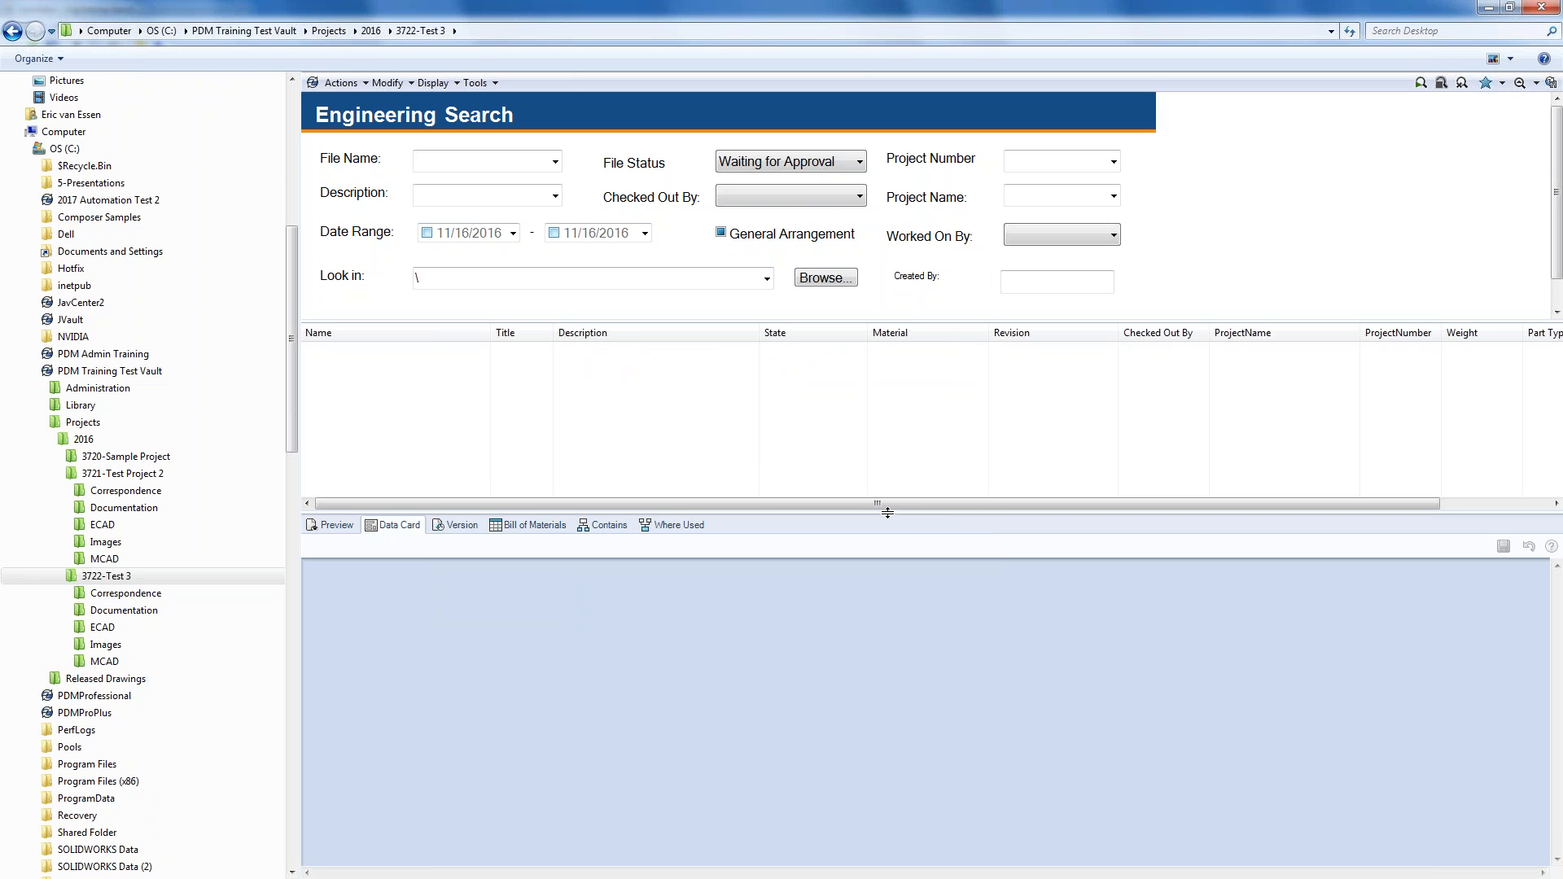
left_click_drag(887, 513, 886, 493)
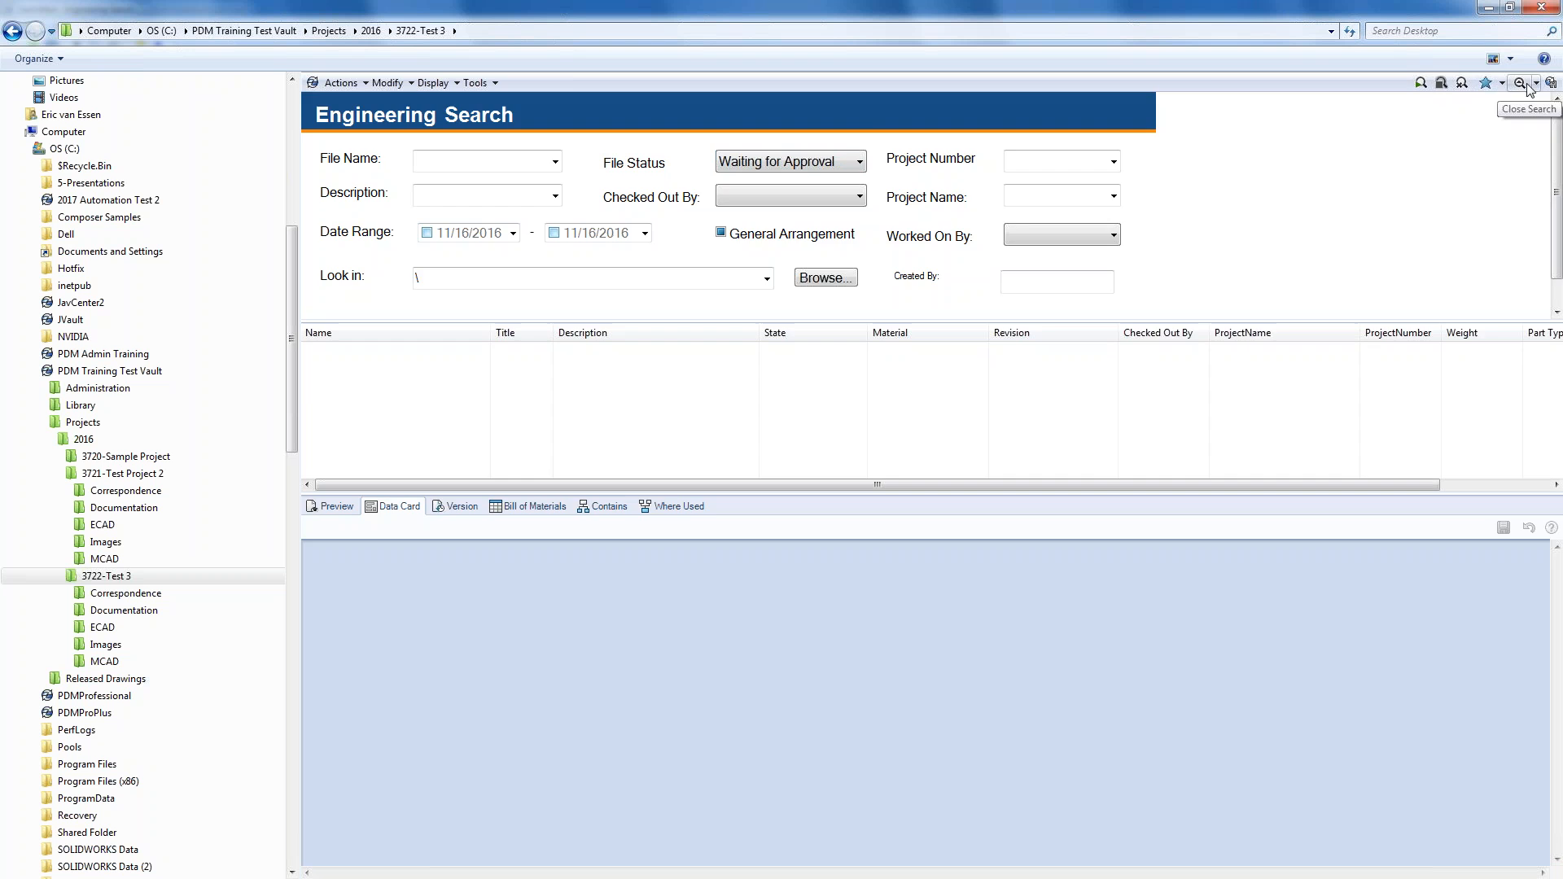
- In the MCAD folder, change JV-0104 and JV-0105 to Waiting for Approval via Submit for Approval
left_click(1500, 87)
double_click(348, 187)
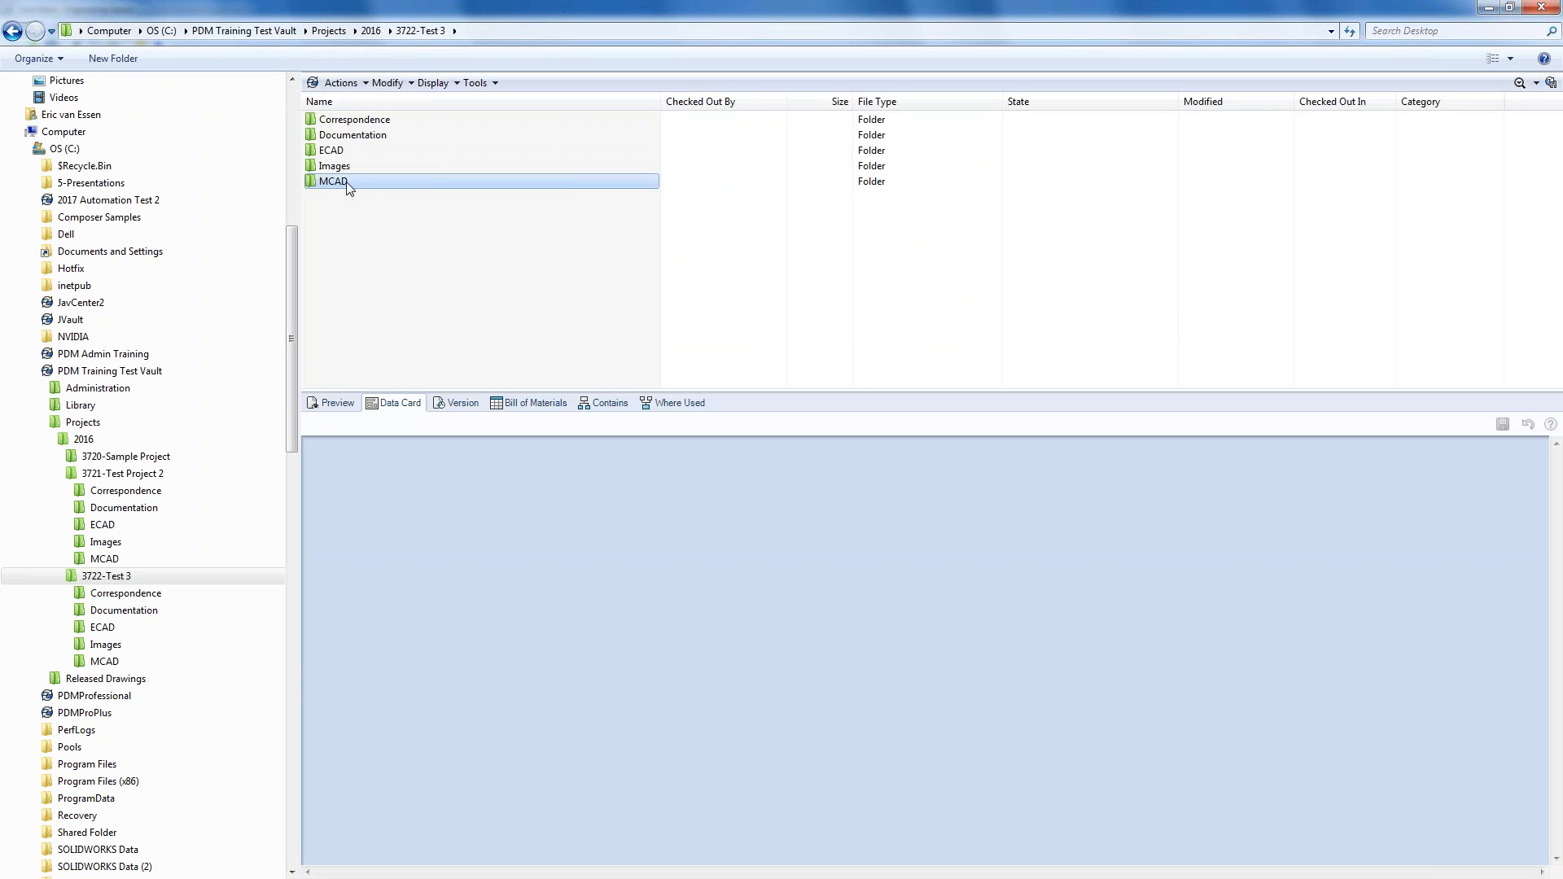
left_click_drag(700, 186, 398, 228)
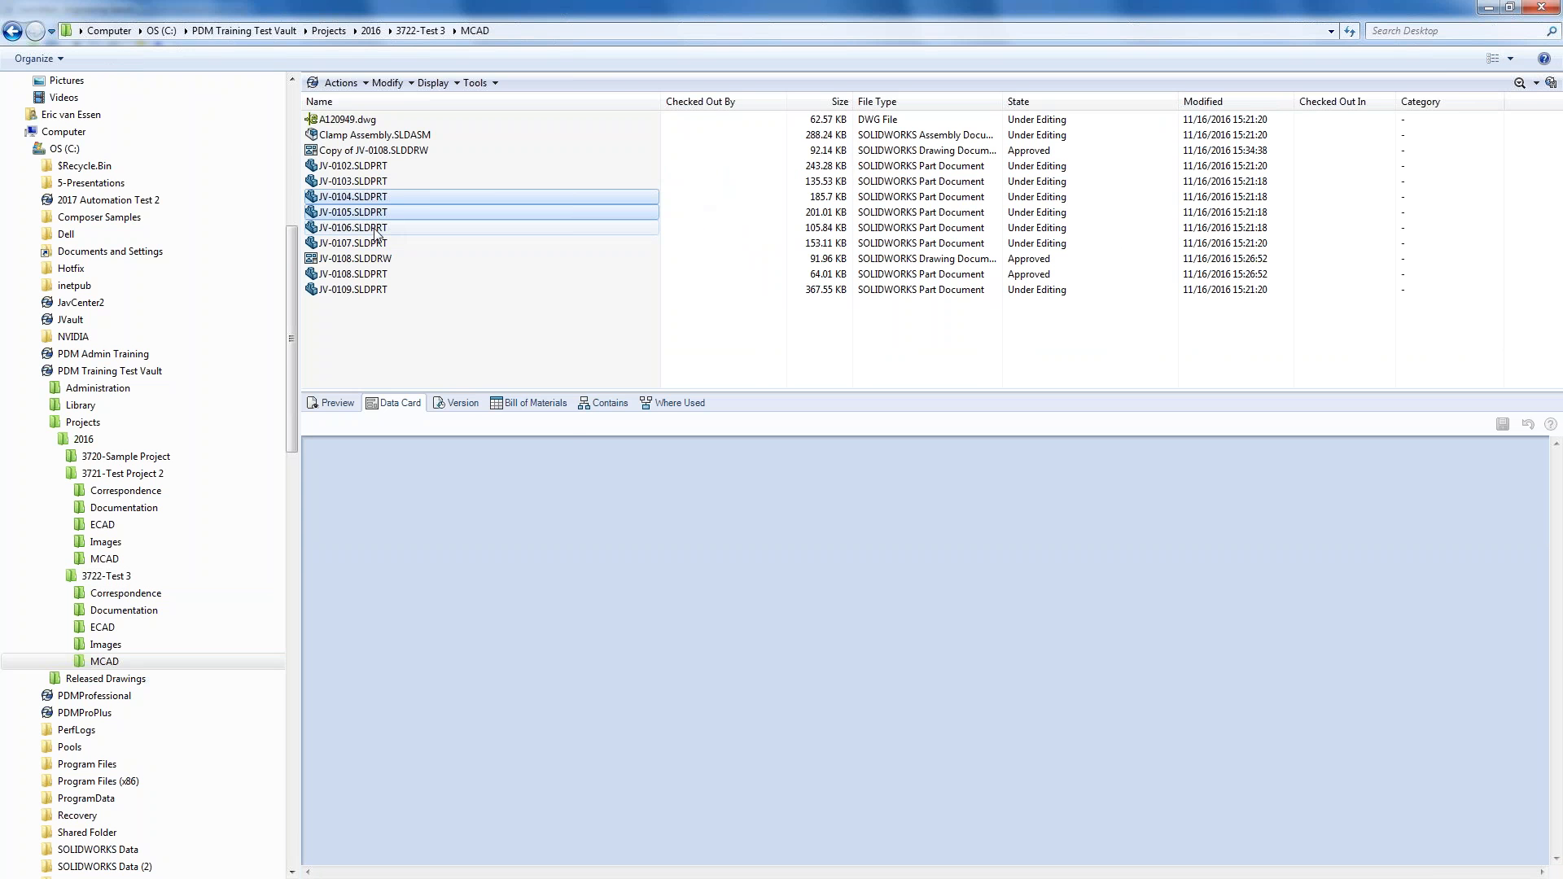
right_click(377, 216)
mouse_move(485, 507)
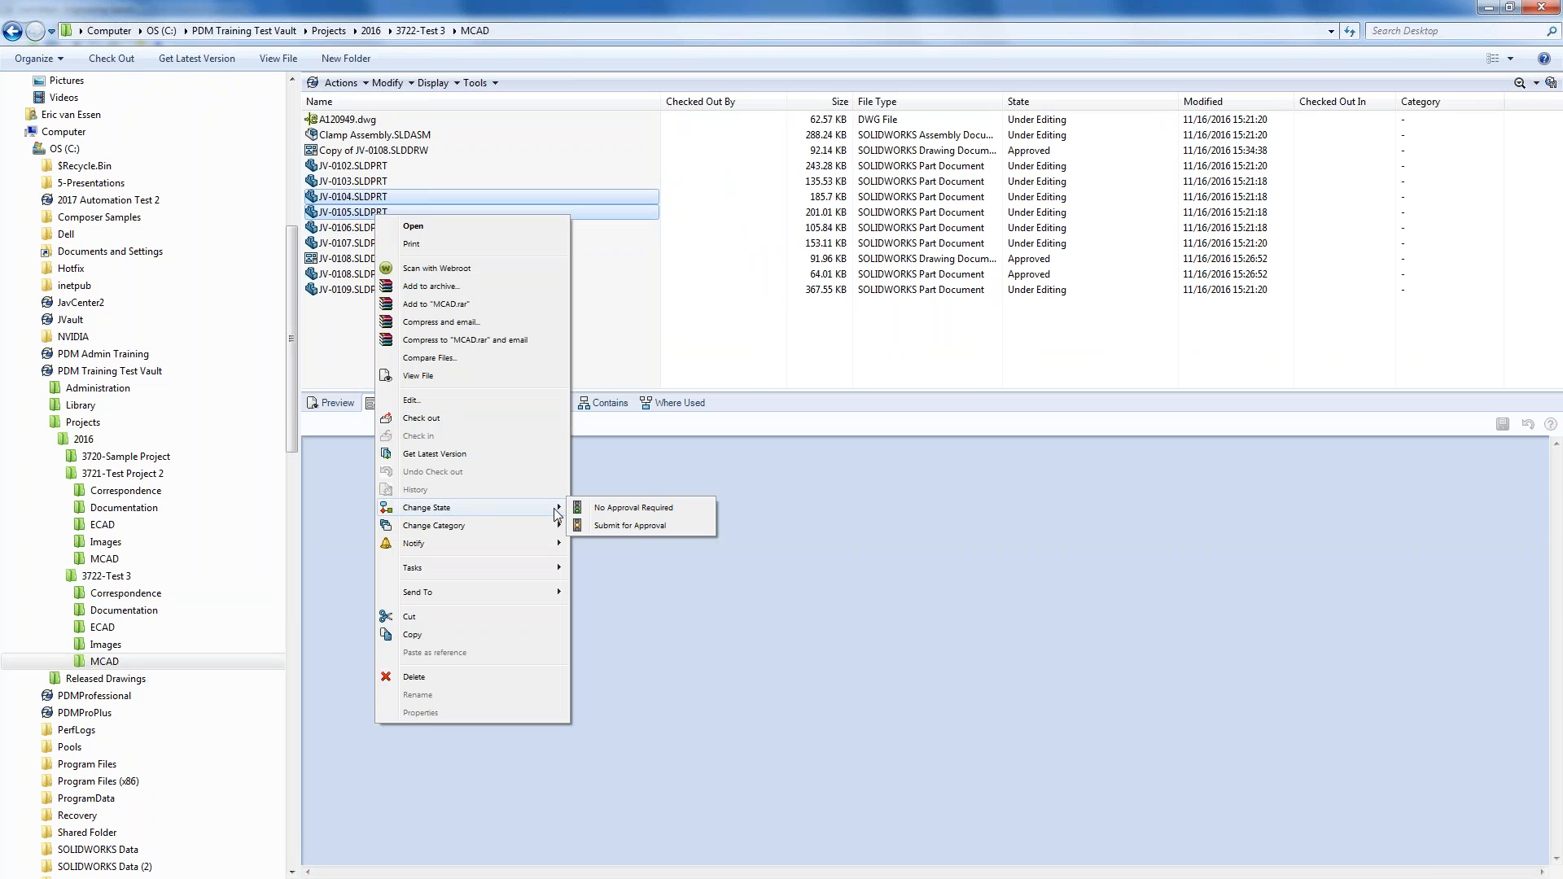
left_click(610, 525)
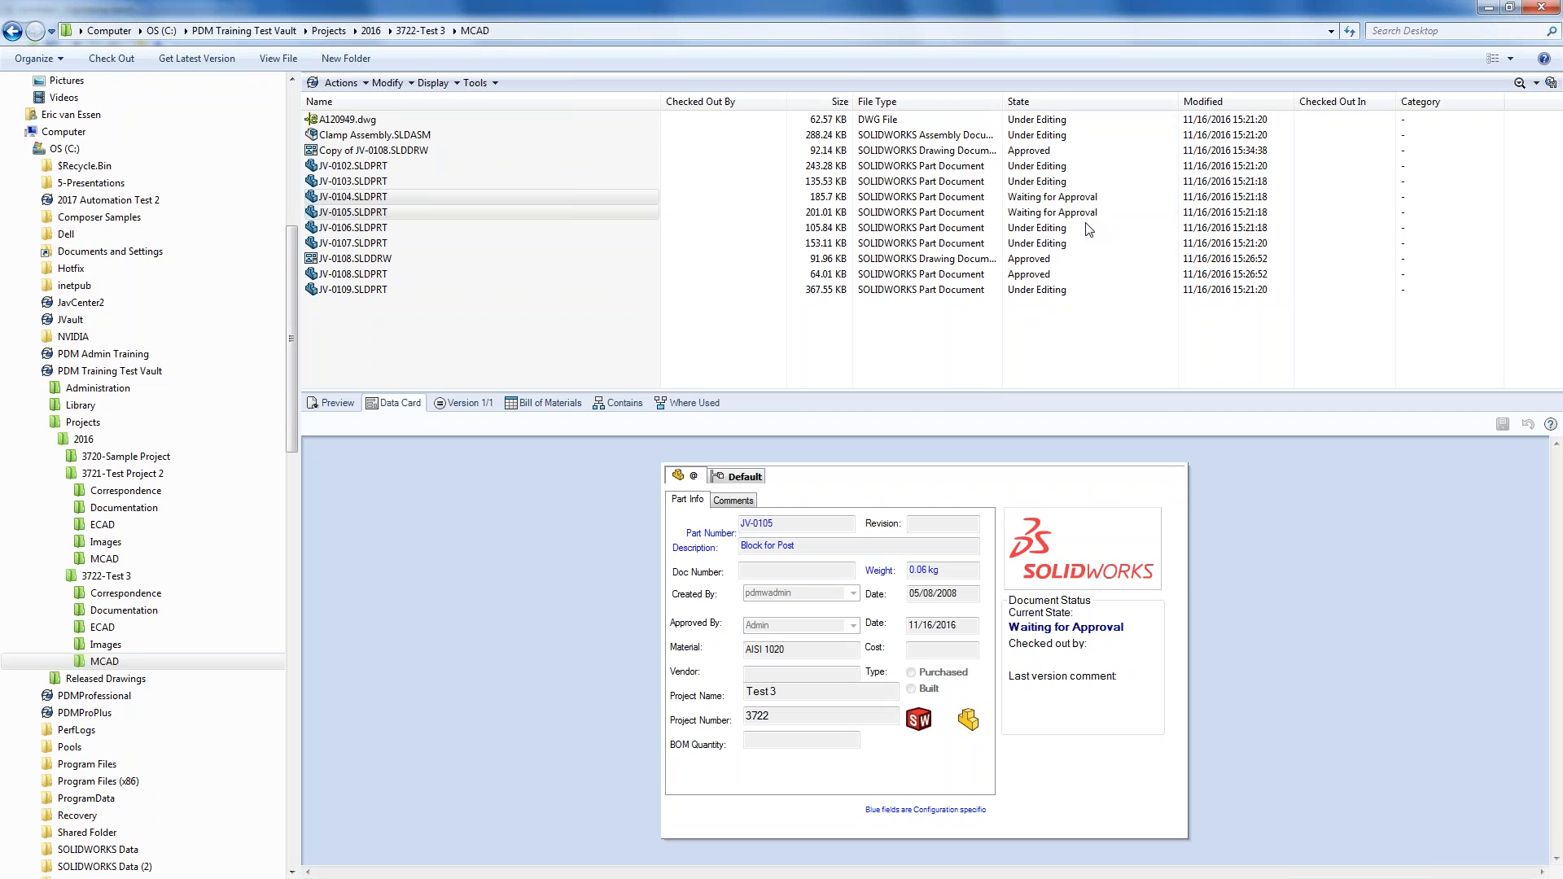
left_click(1536, 84)
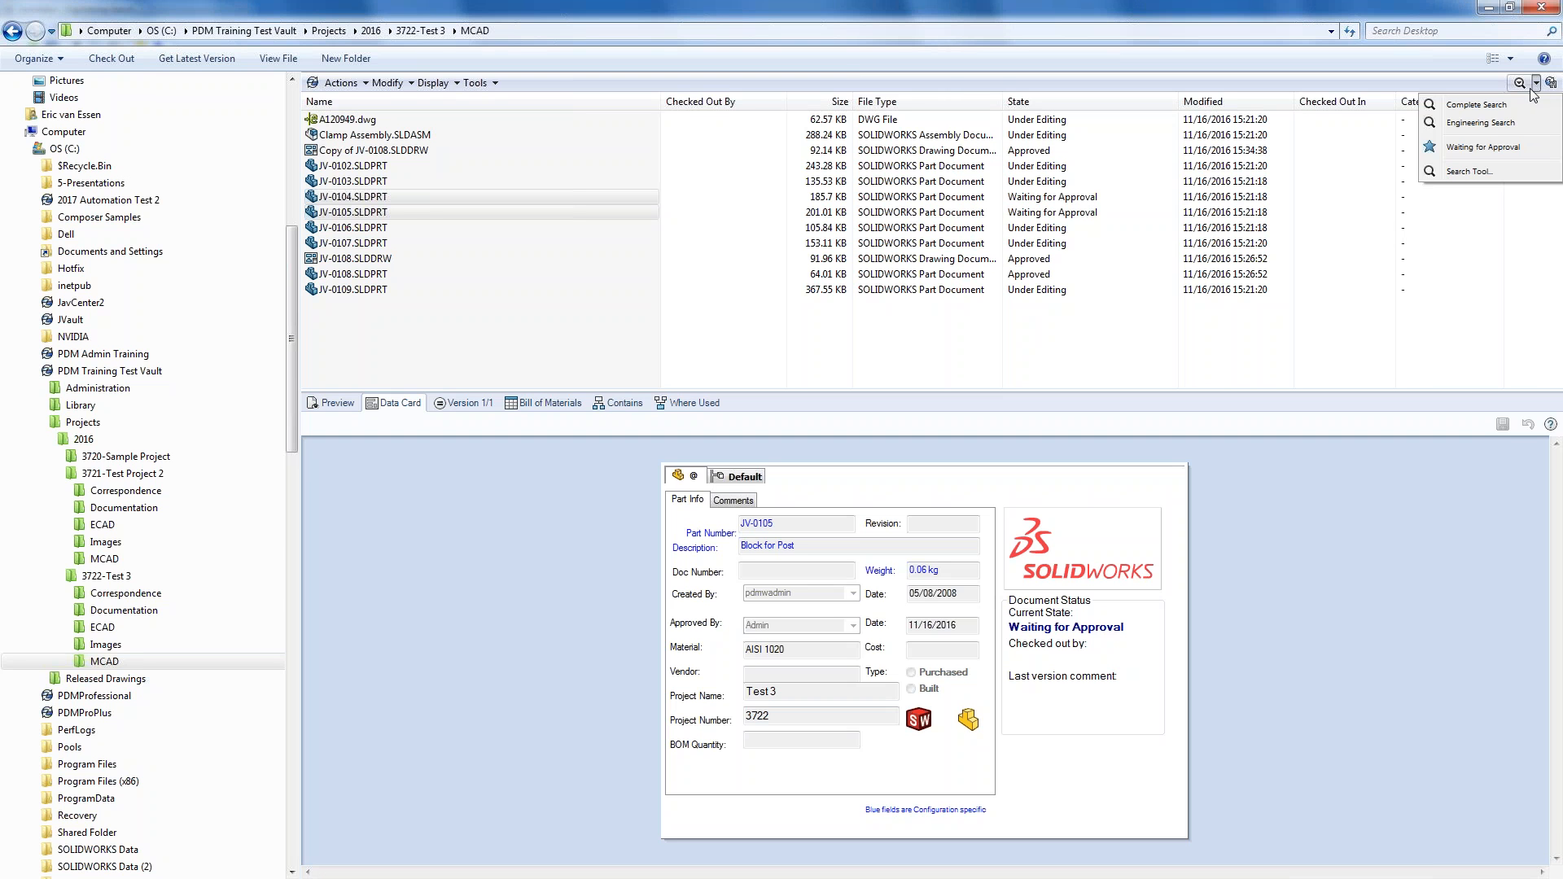
- Run the saved Waiting for Approval favorite search, then start a fresh Engineering Search
left_click(1490, 149)
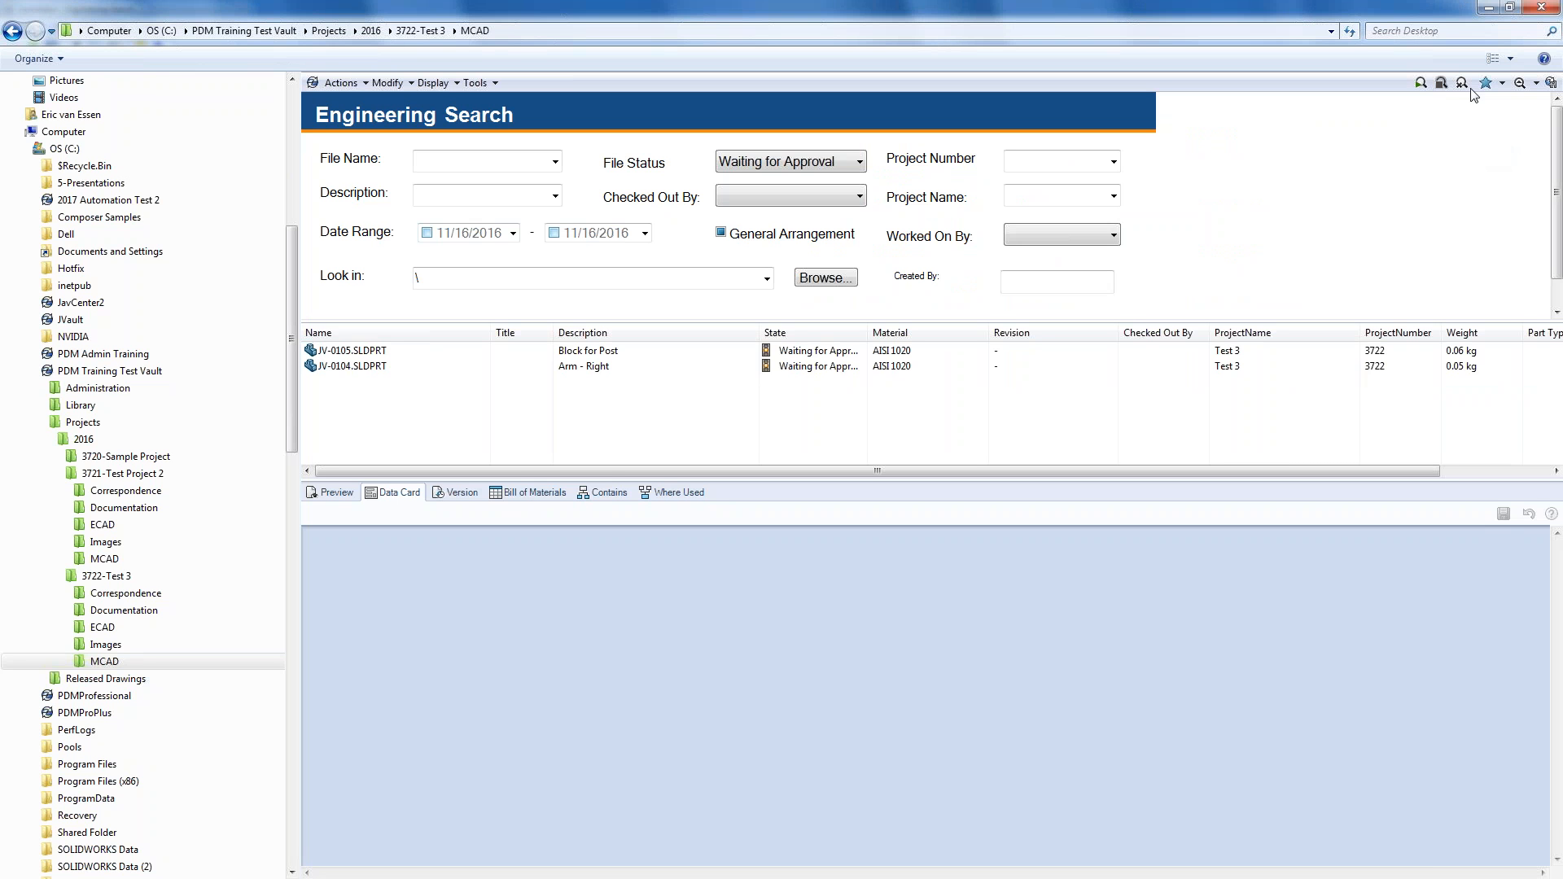
left_click(1523, 85)
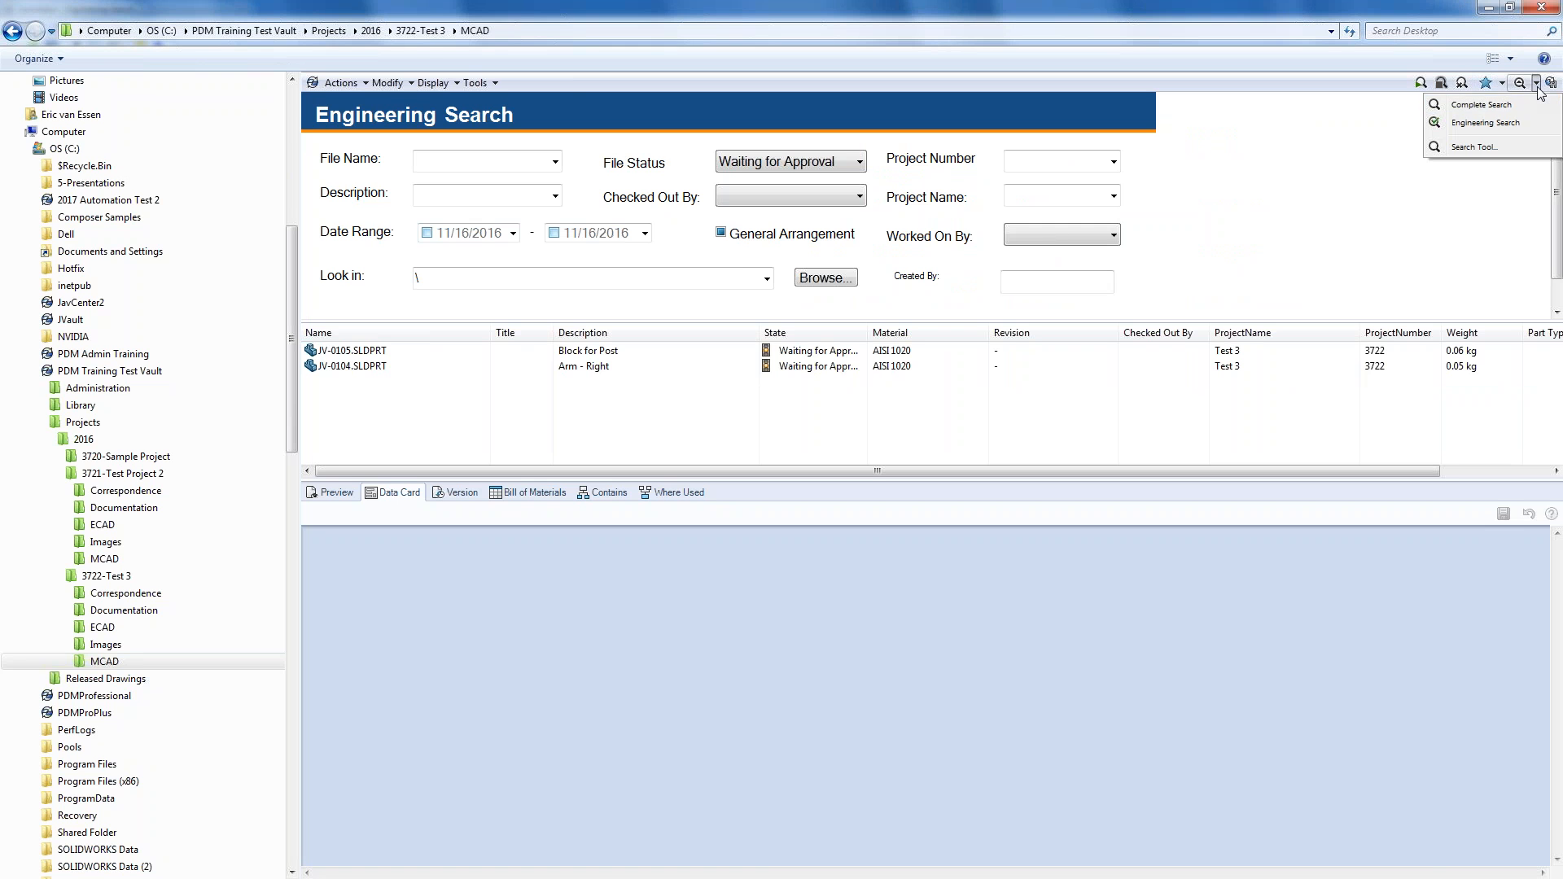
left_click(1490, 123)
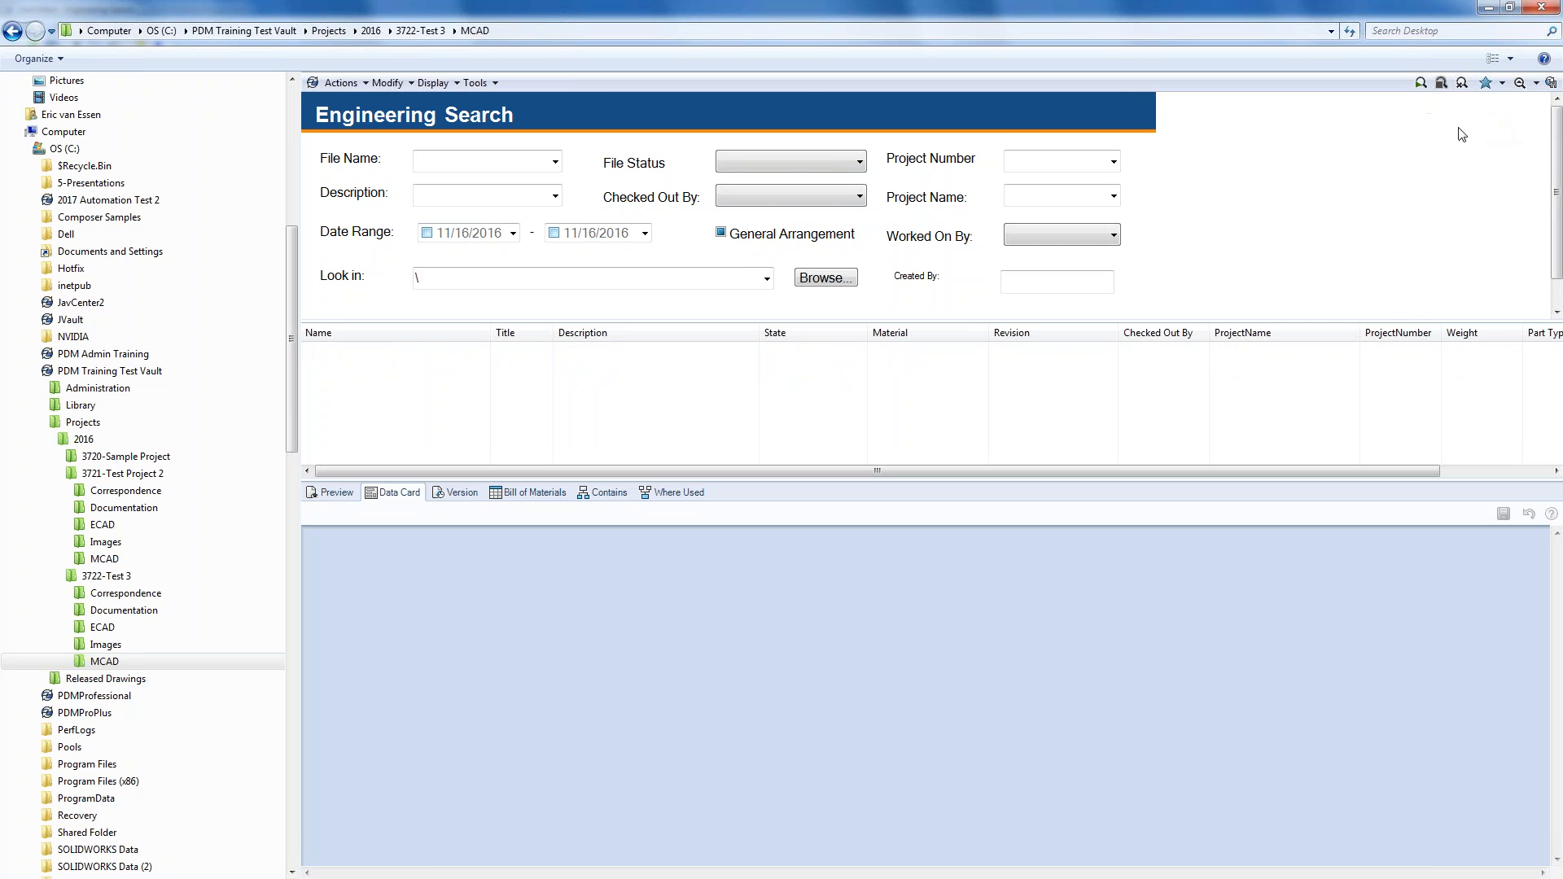
- Search for files Checked Out By the vault user, returning only JV-0105.SLDPRT
left_click(789, 197)
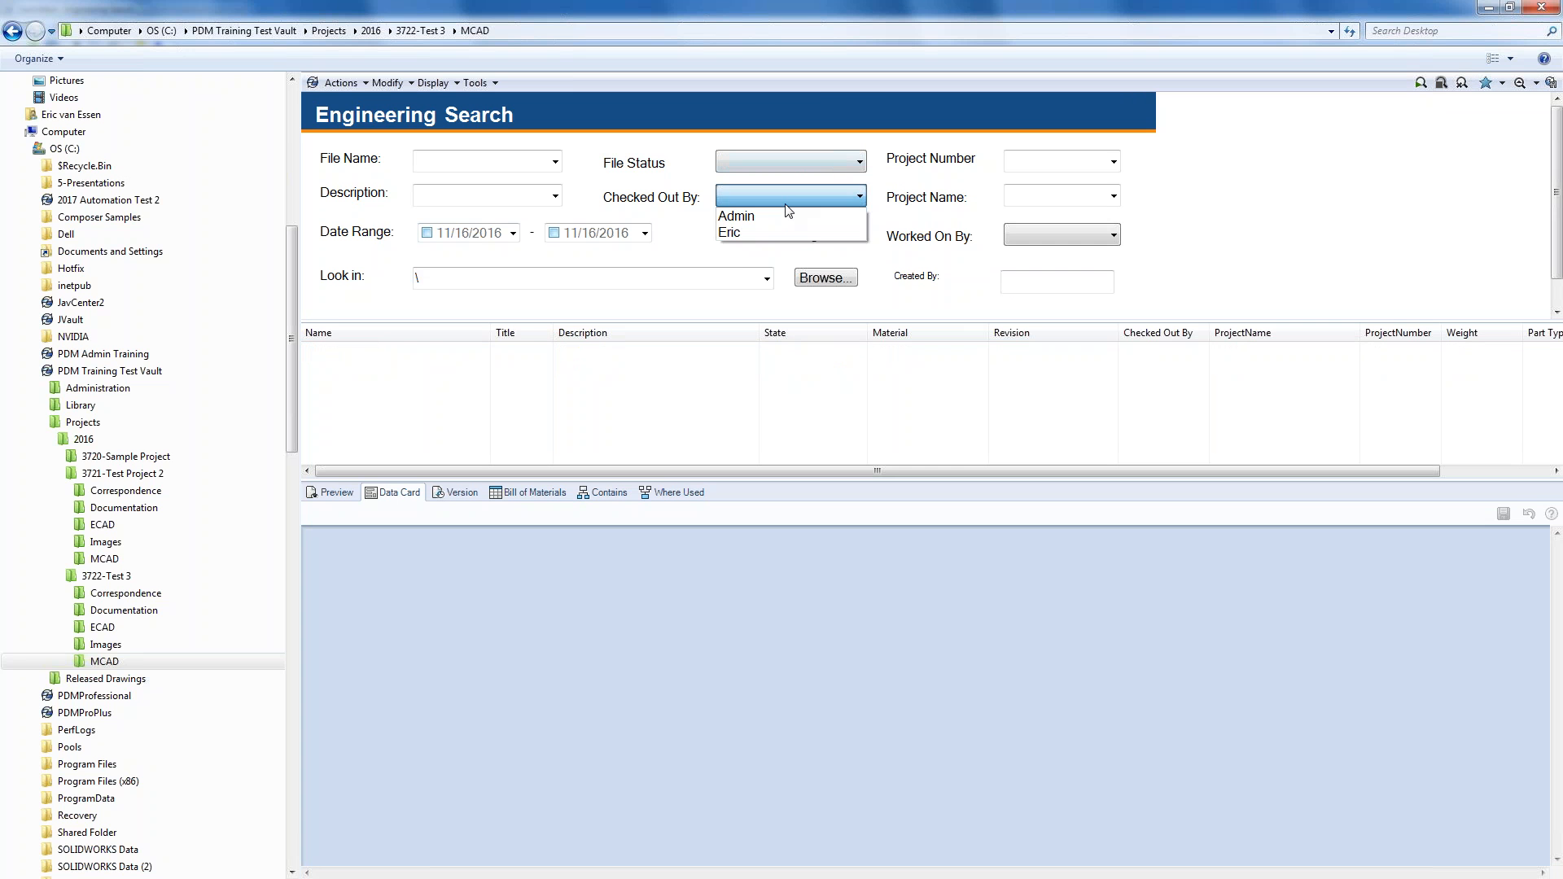
left_click(741, 232)
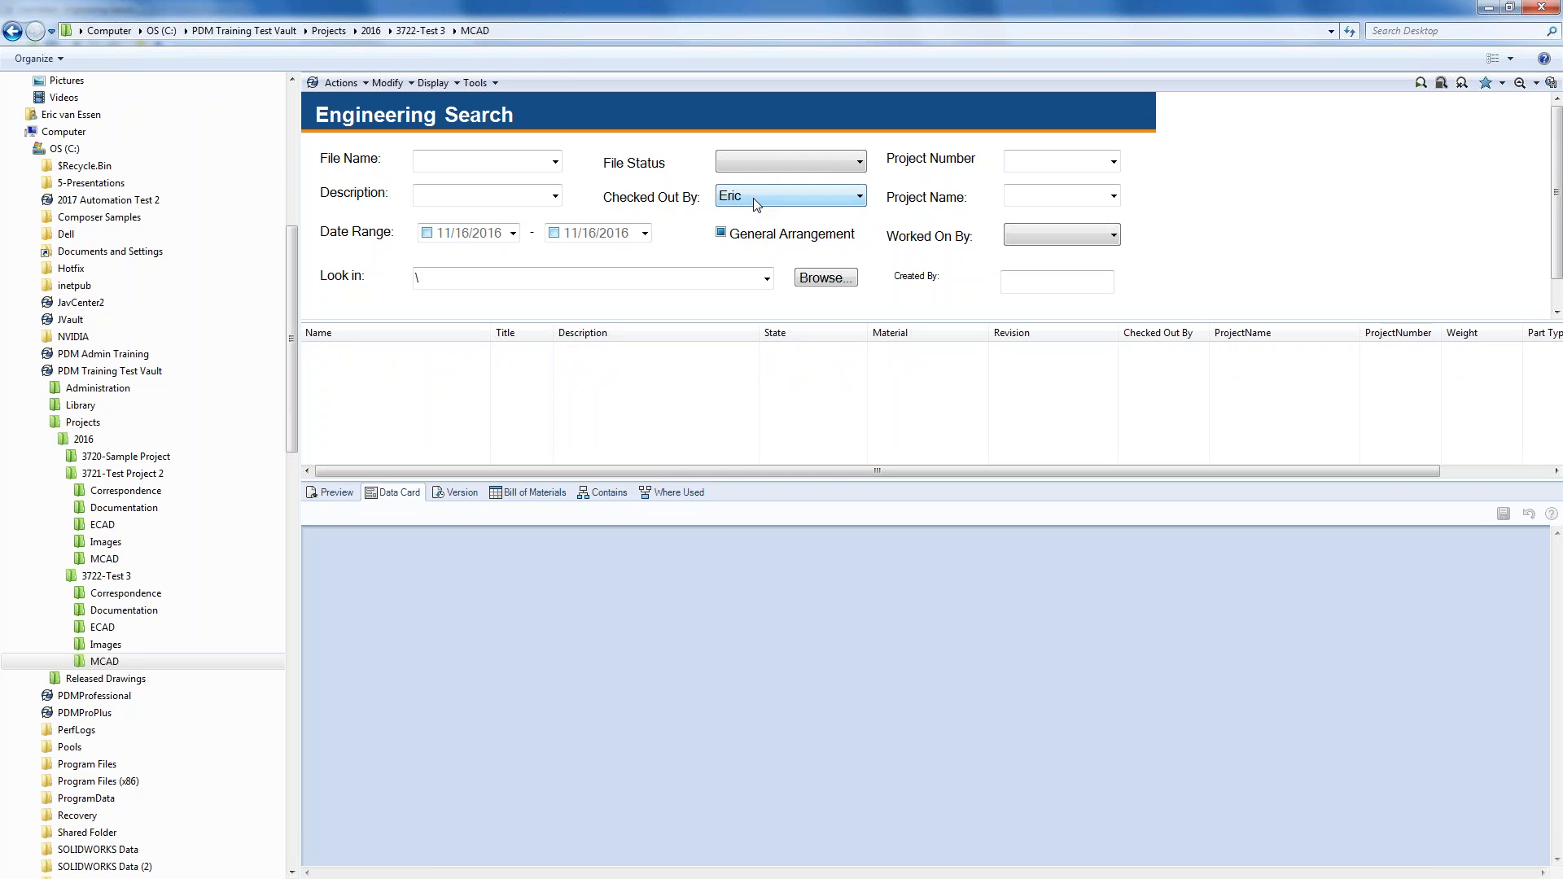
left_click(1420, 84)
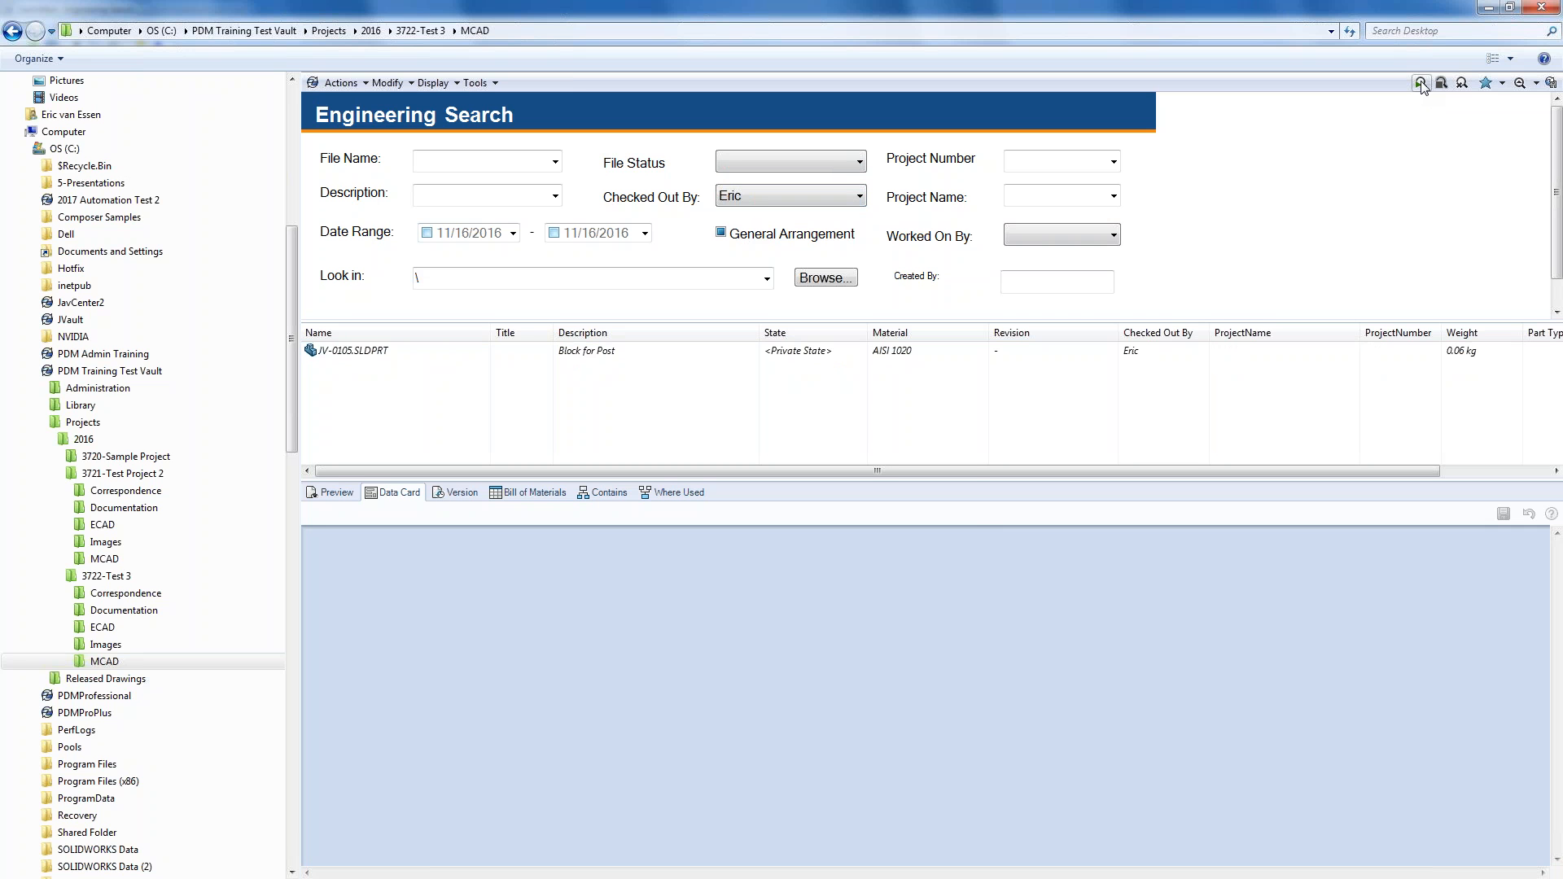
left_click(1502, 83)
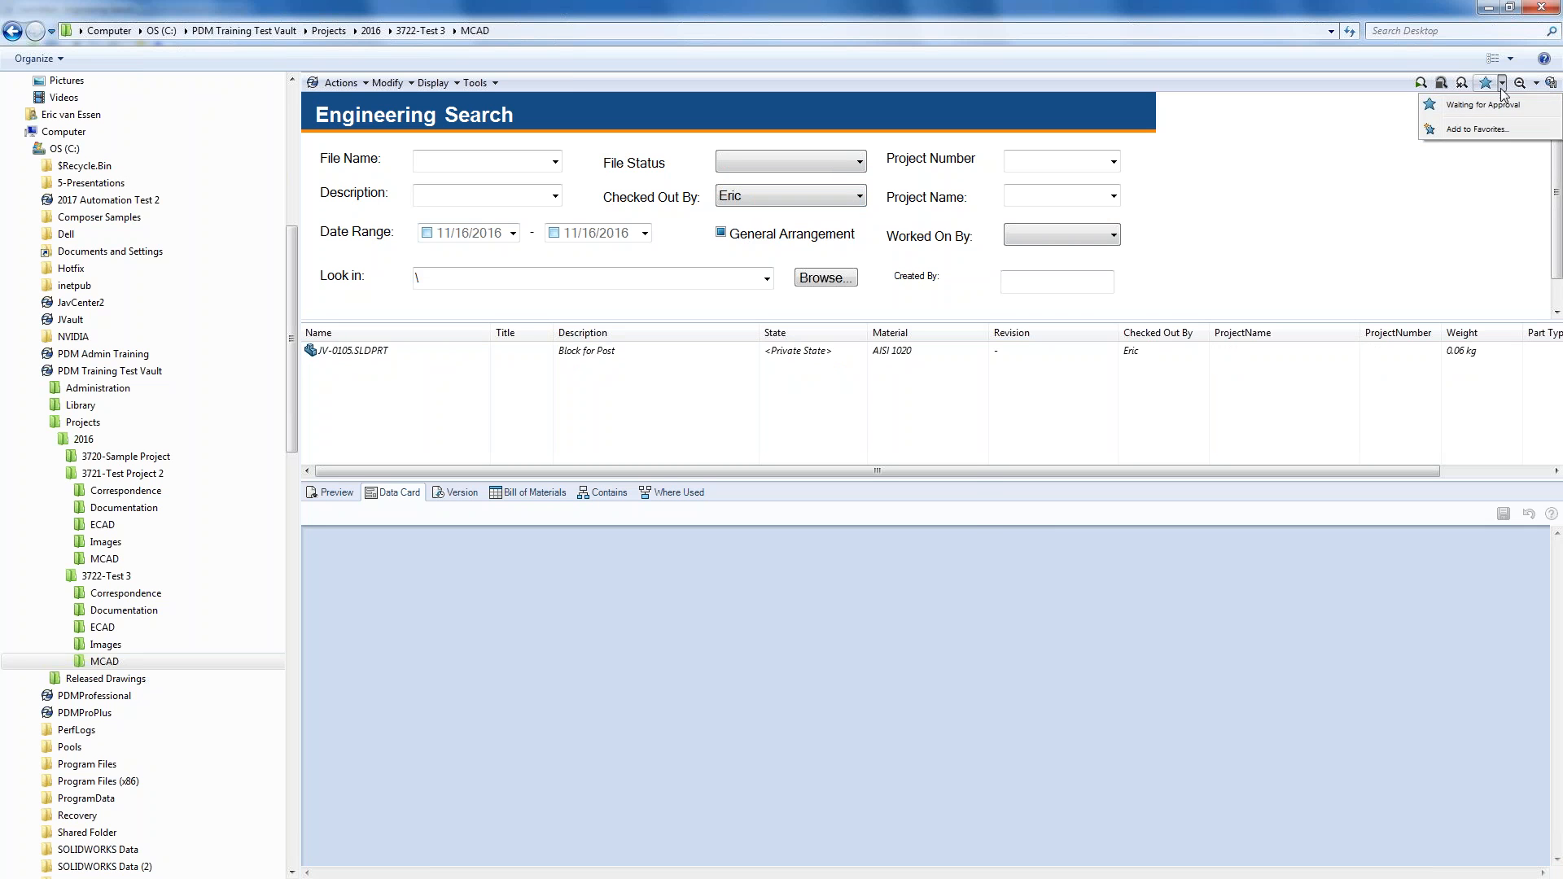
- Save the search as favorite 'Checked out by' plus the user's name, shared with the other user
left_click(1477, 129)
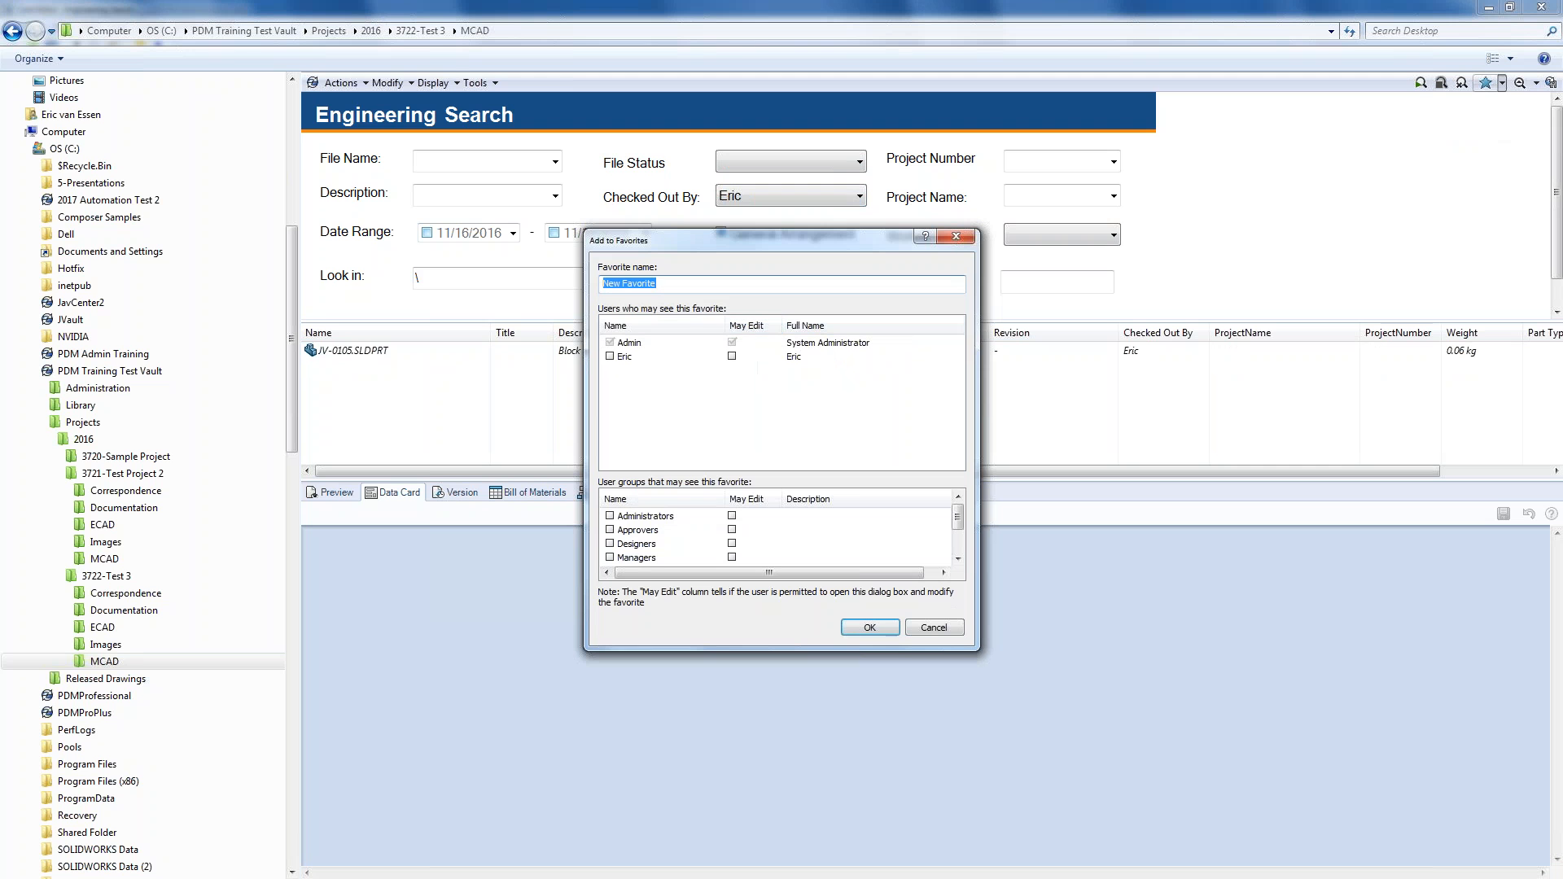
type("Checked out by Eric")
left_click(609, 357)
left_click(877, 628)
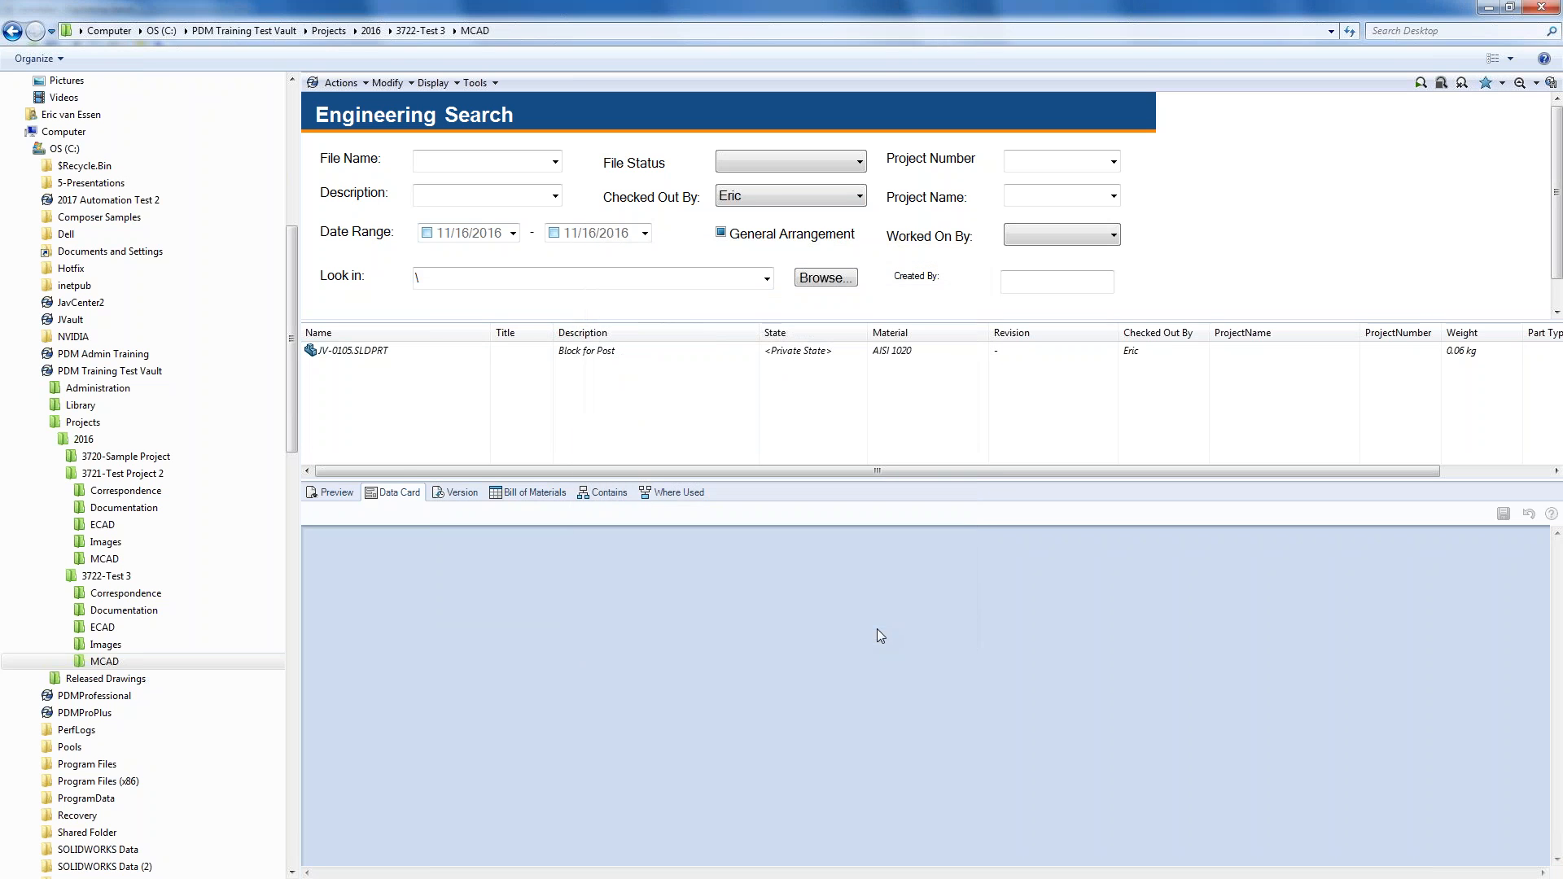
- Check the search list without choosing, then close the search and return to the folder
left_click(1536, 83)
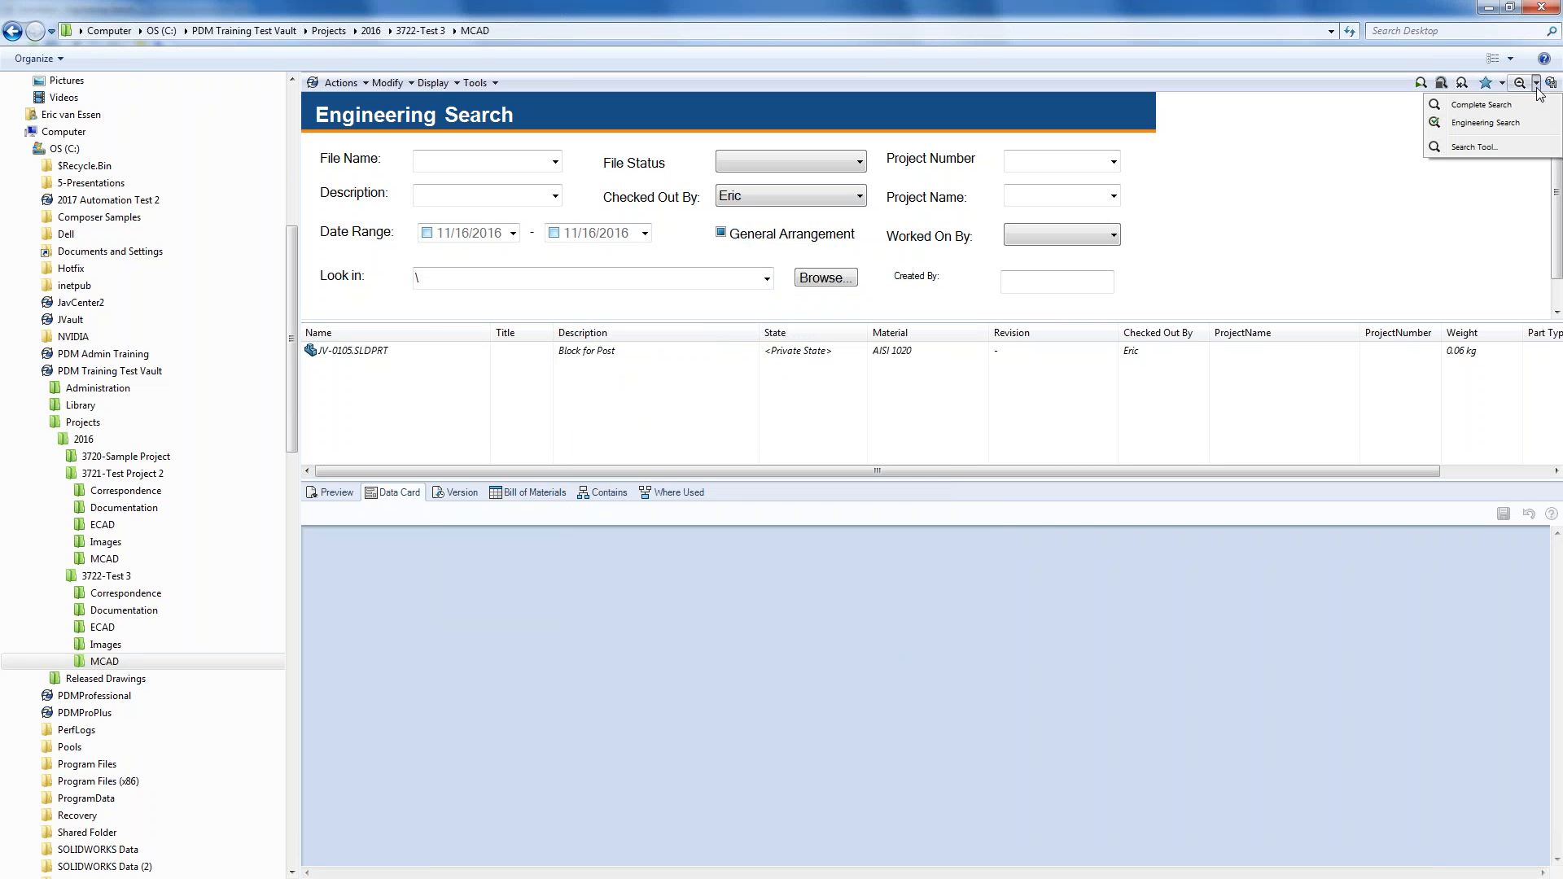
left_click(1379, 194)
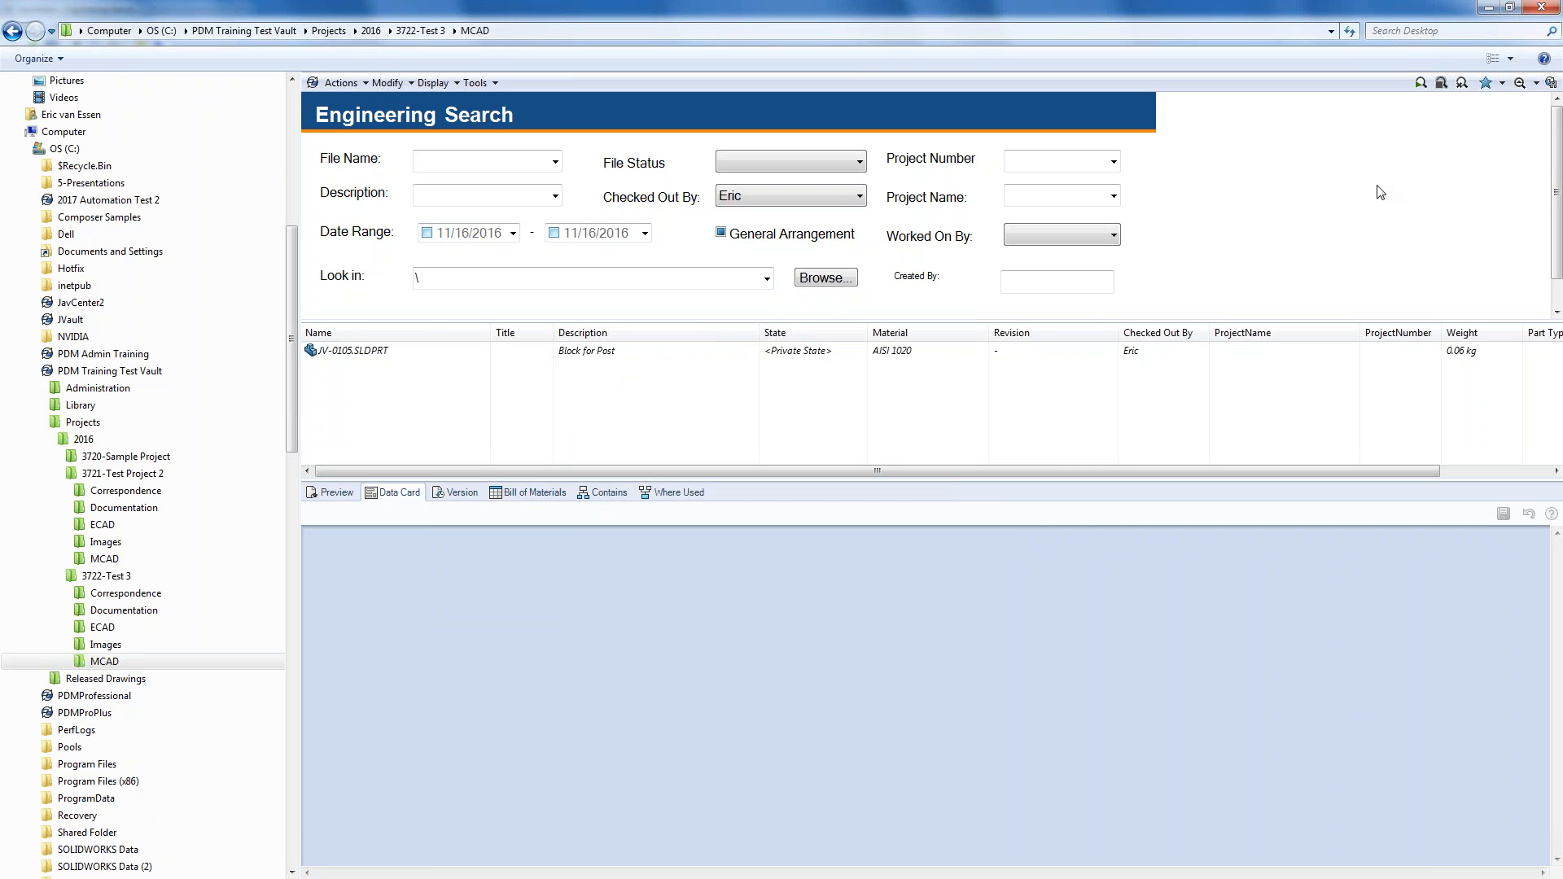
left_click(1536, 83)
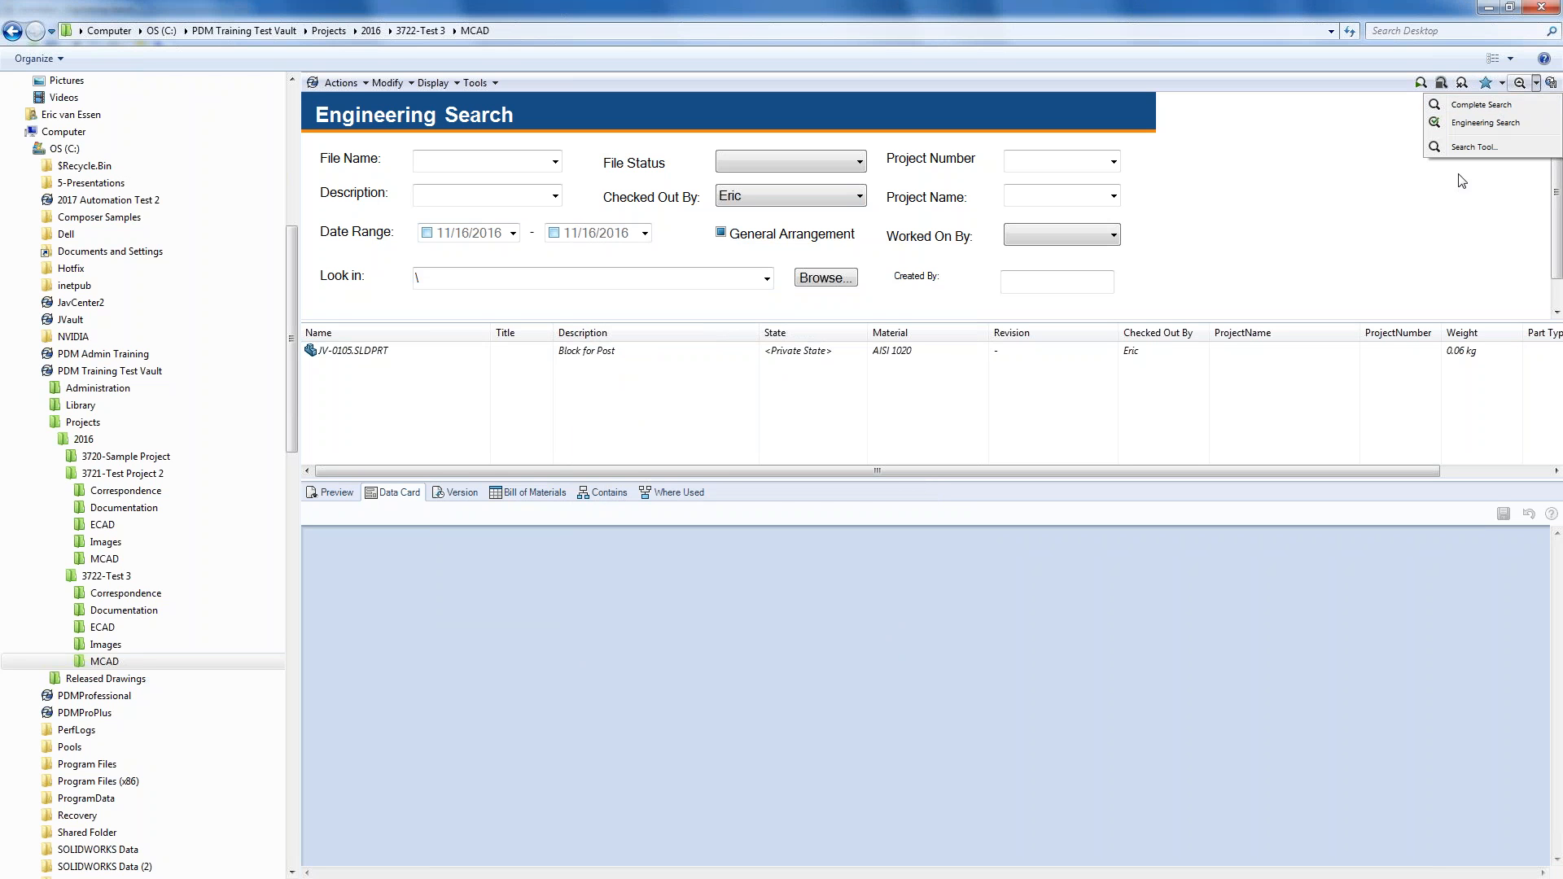
left_click(1432, 232)
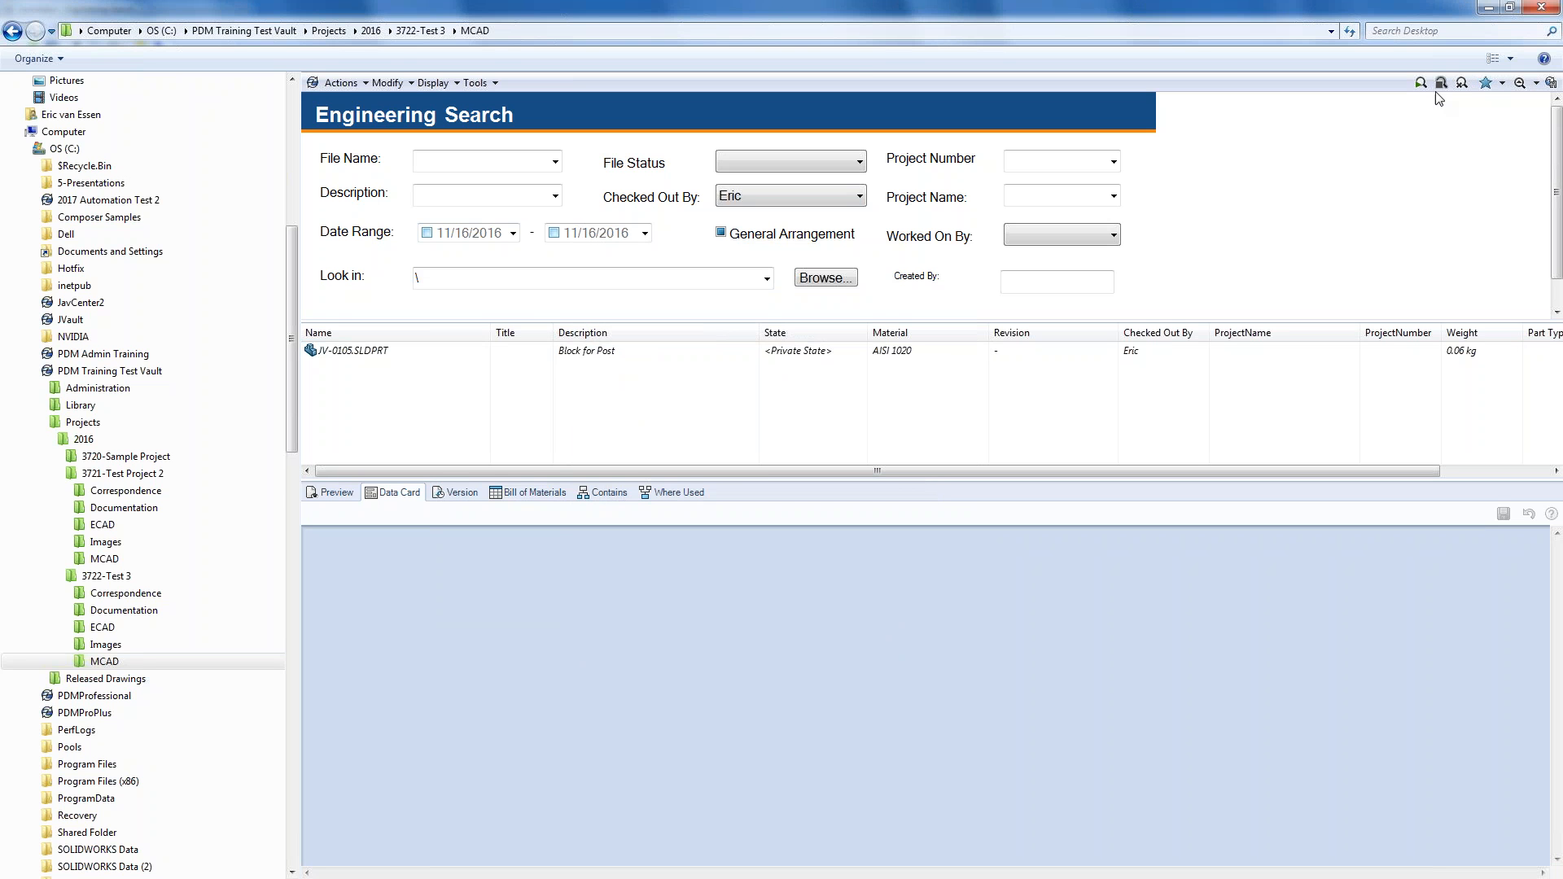
left_click(1520, 84)
- Run the checked-out-by favorite and select JV-0105.SLDPRT to show its data card
left_click(1525, 85)
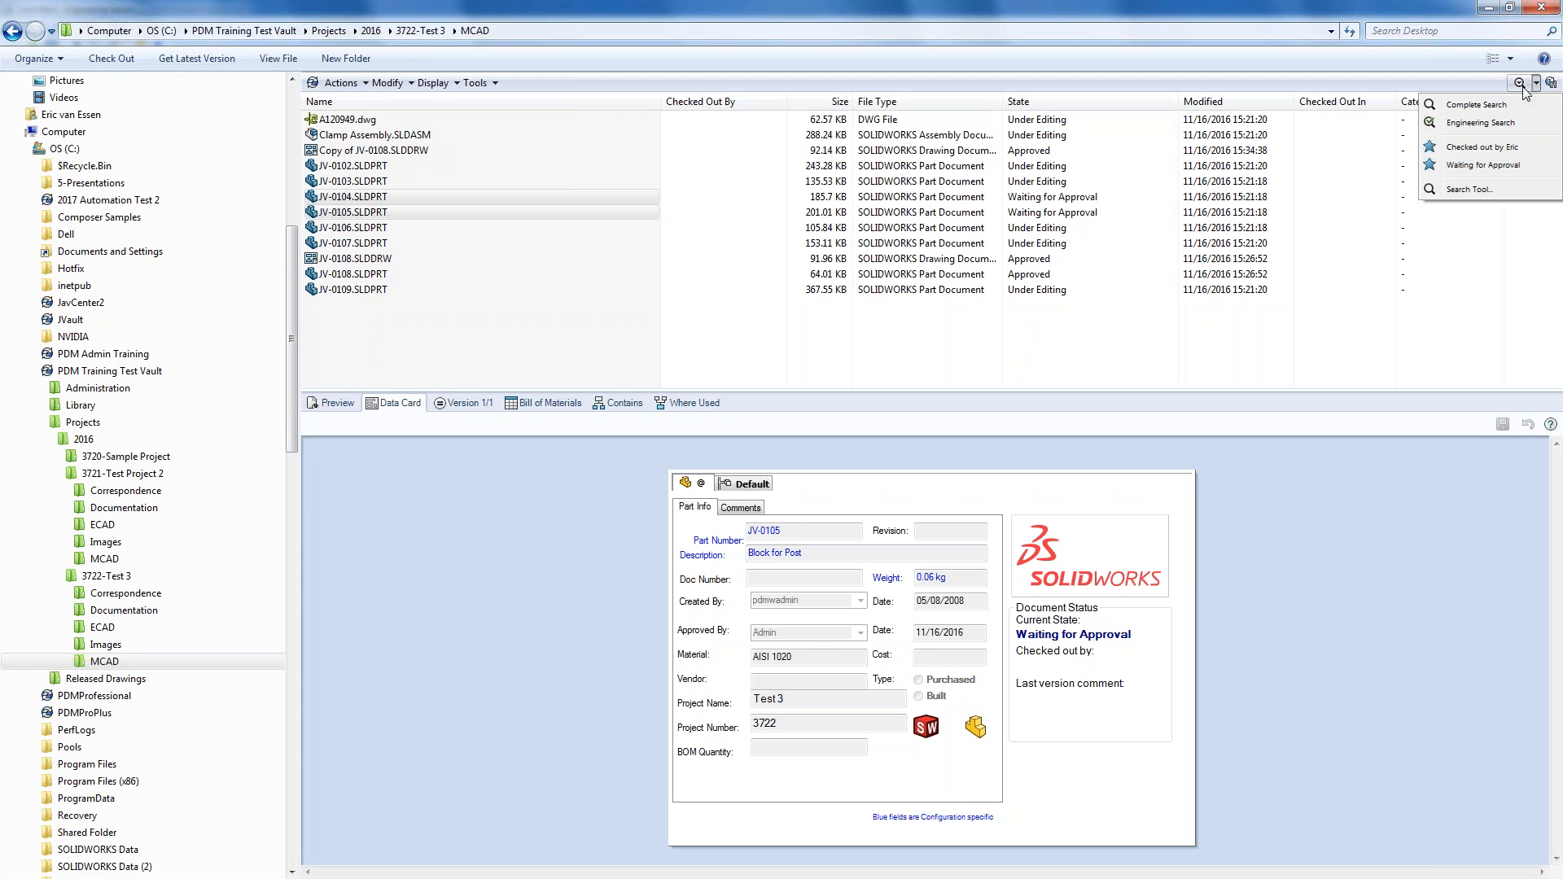
left_click(1481, 147)
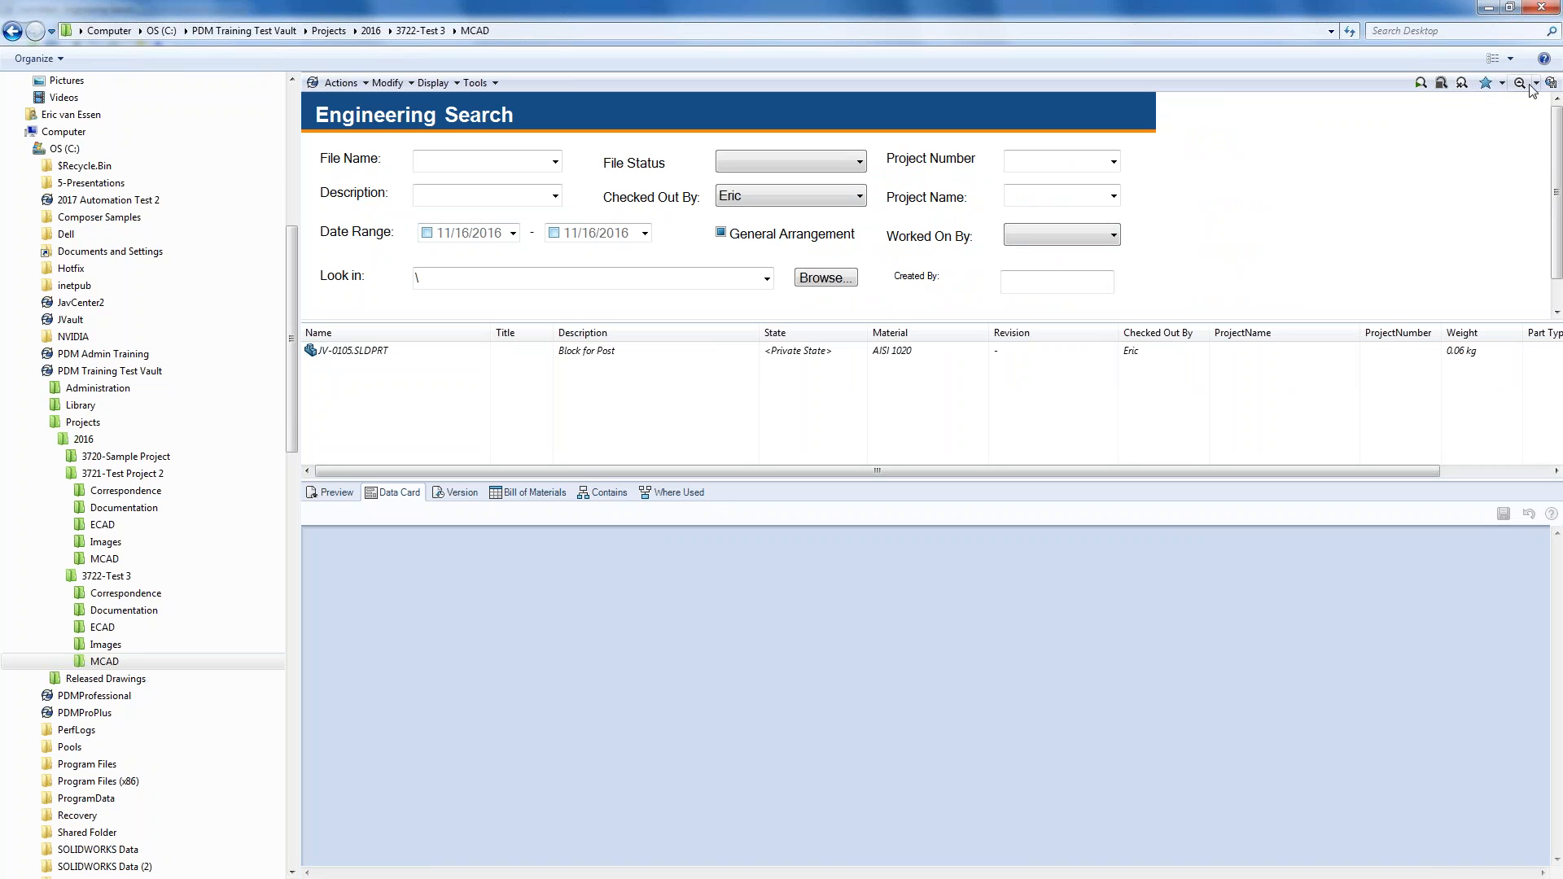
left_click_drag(722, 458, 368, 339)
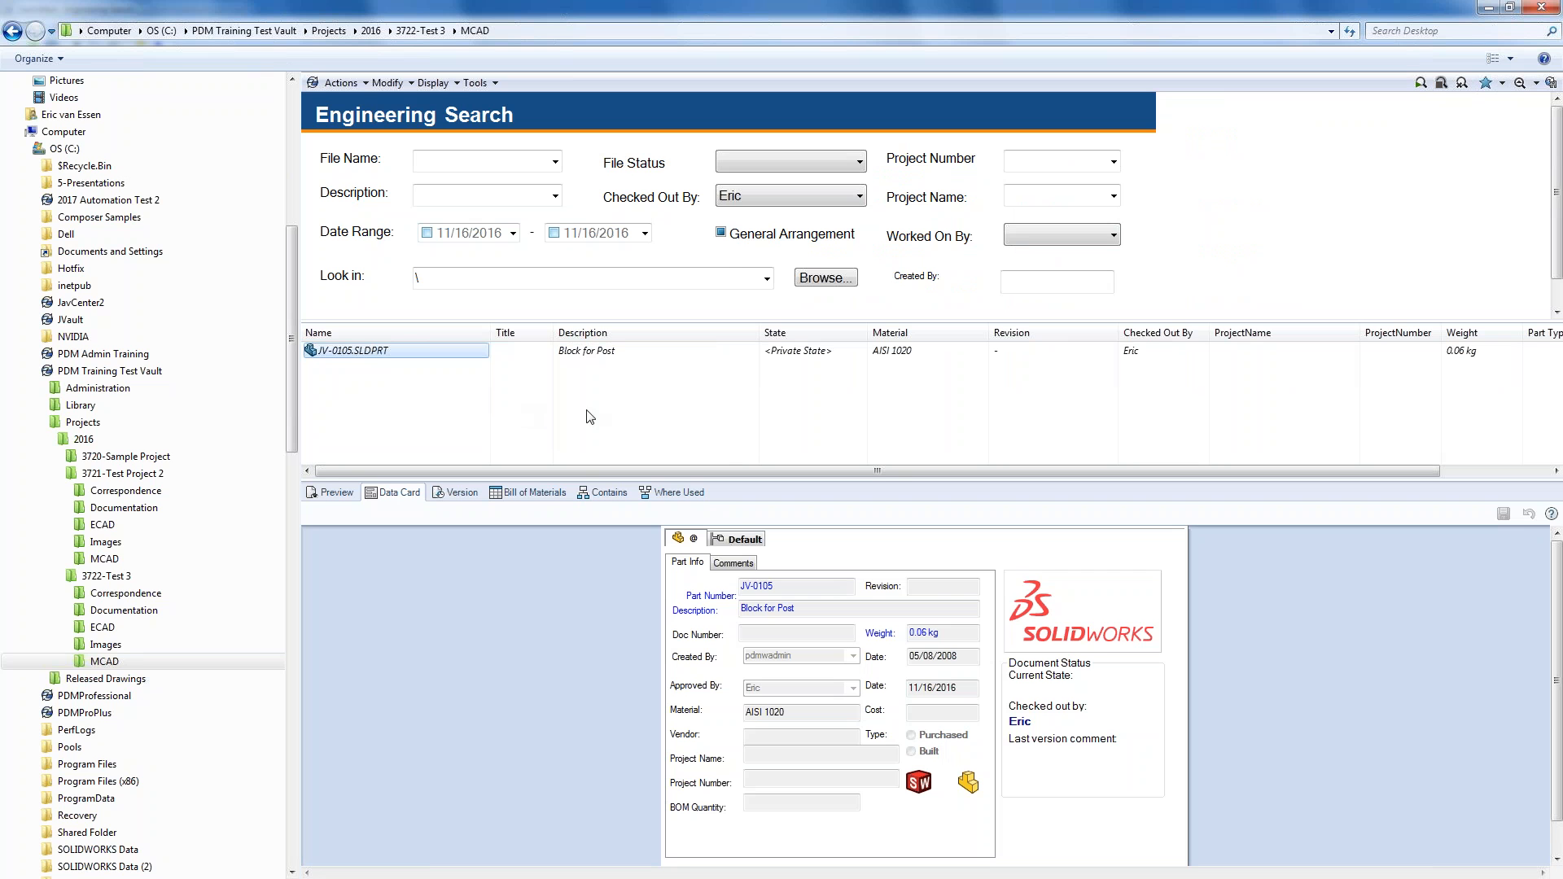
- Launch the standalone PDM Search Tool and move its window to the top of the screen
left_click(1536, 84)
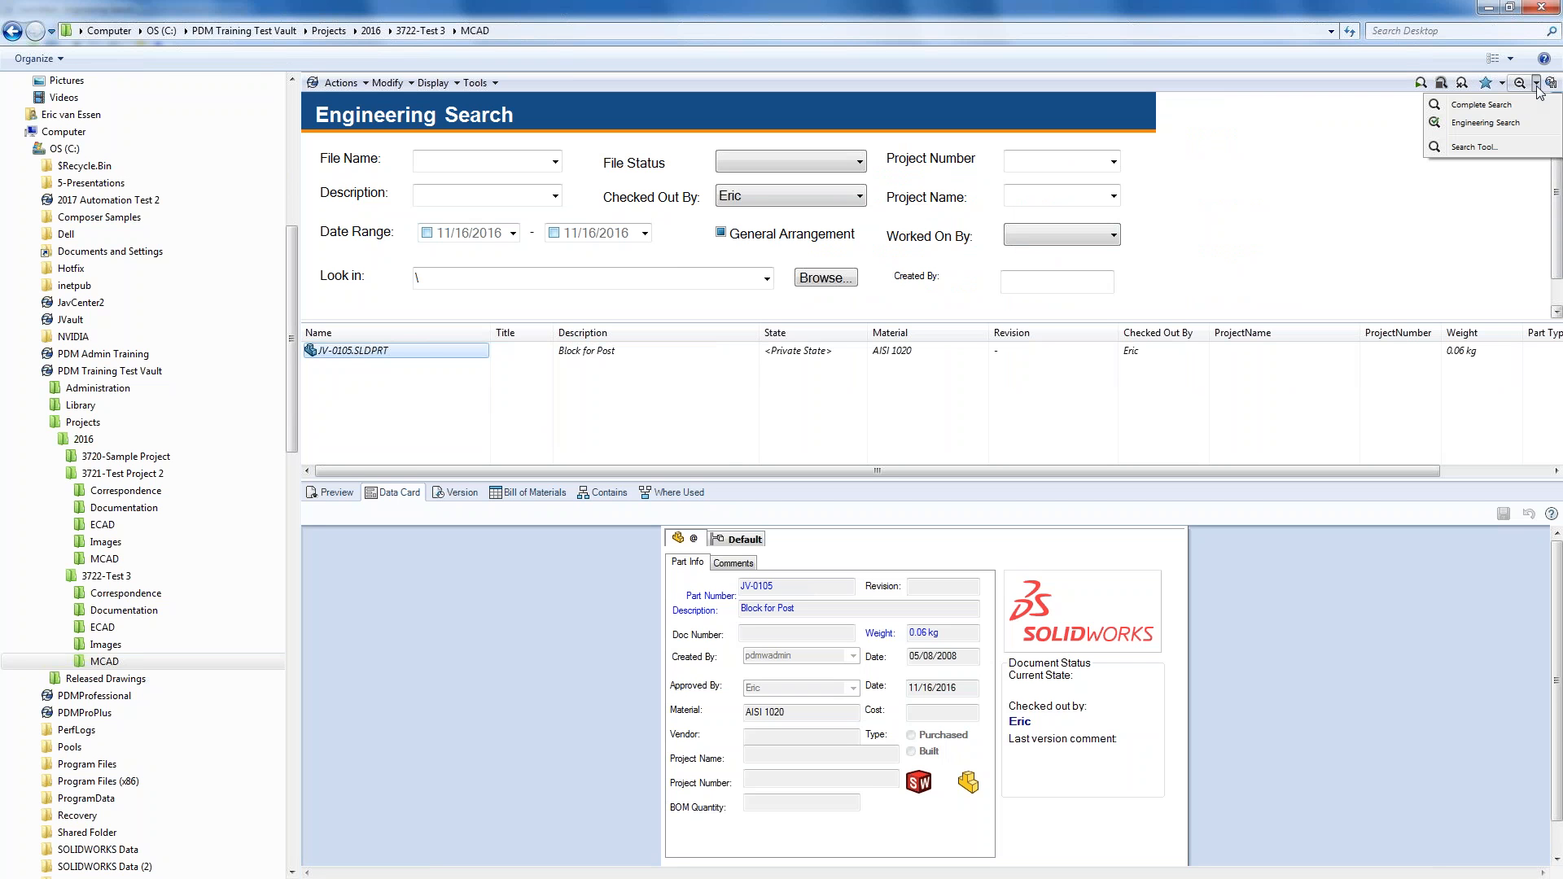
left_click(1473, 148)
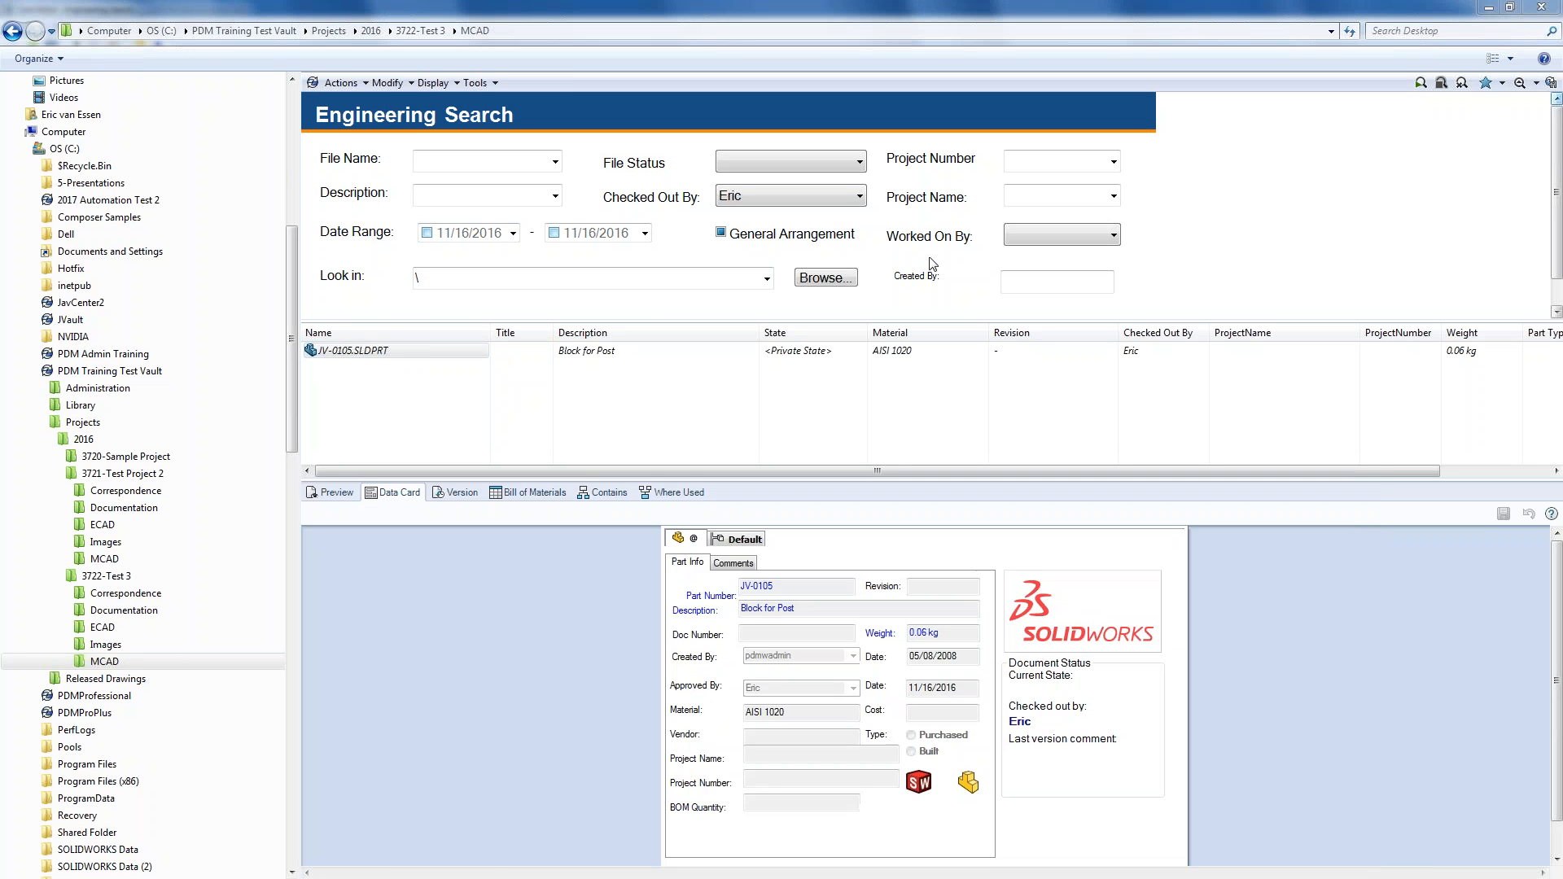
left_click_drag(900, 324, 901, 55)
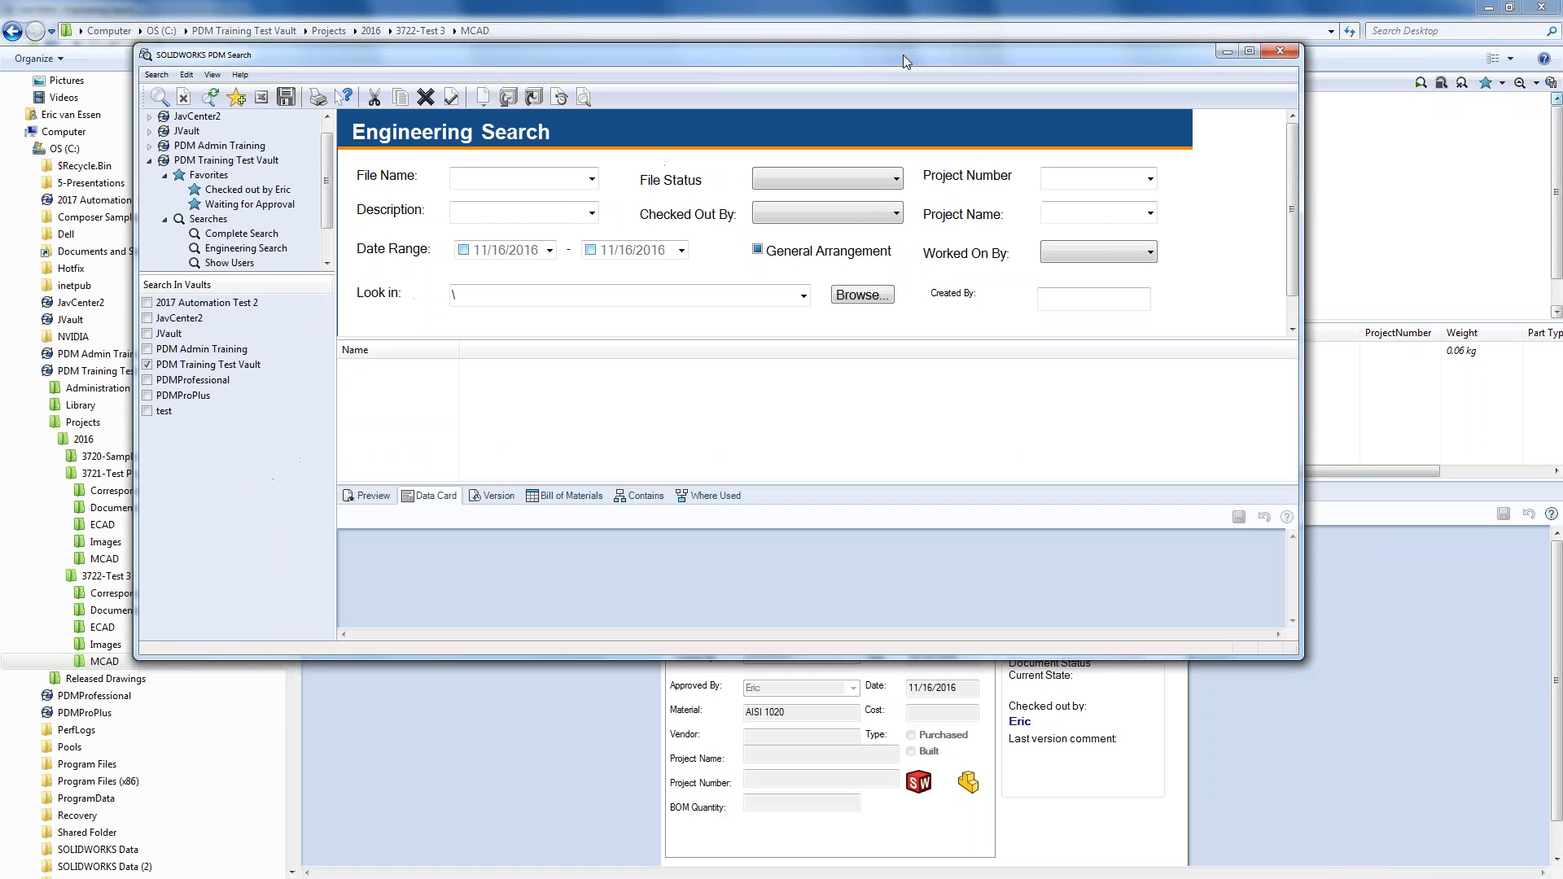
- Maximize the Search tool, enlarge its panes, and run Engineering Search to list 16 training-vault files
double_click(901, 55)
left_click_drag(640, 437, 646, 554)
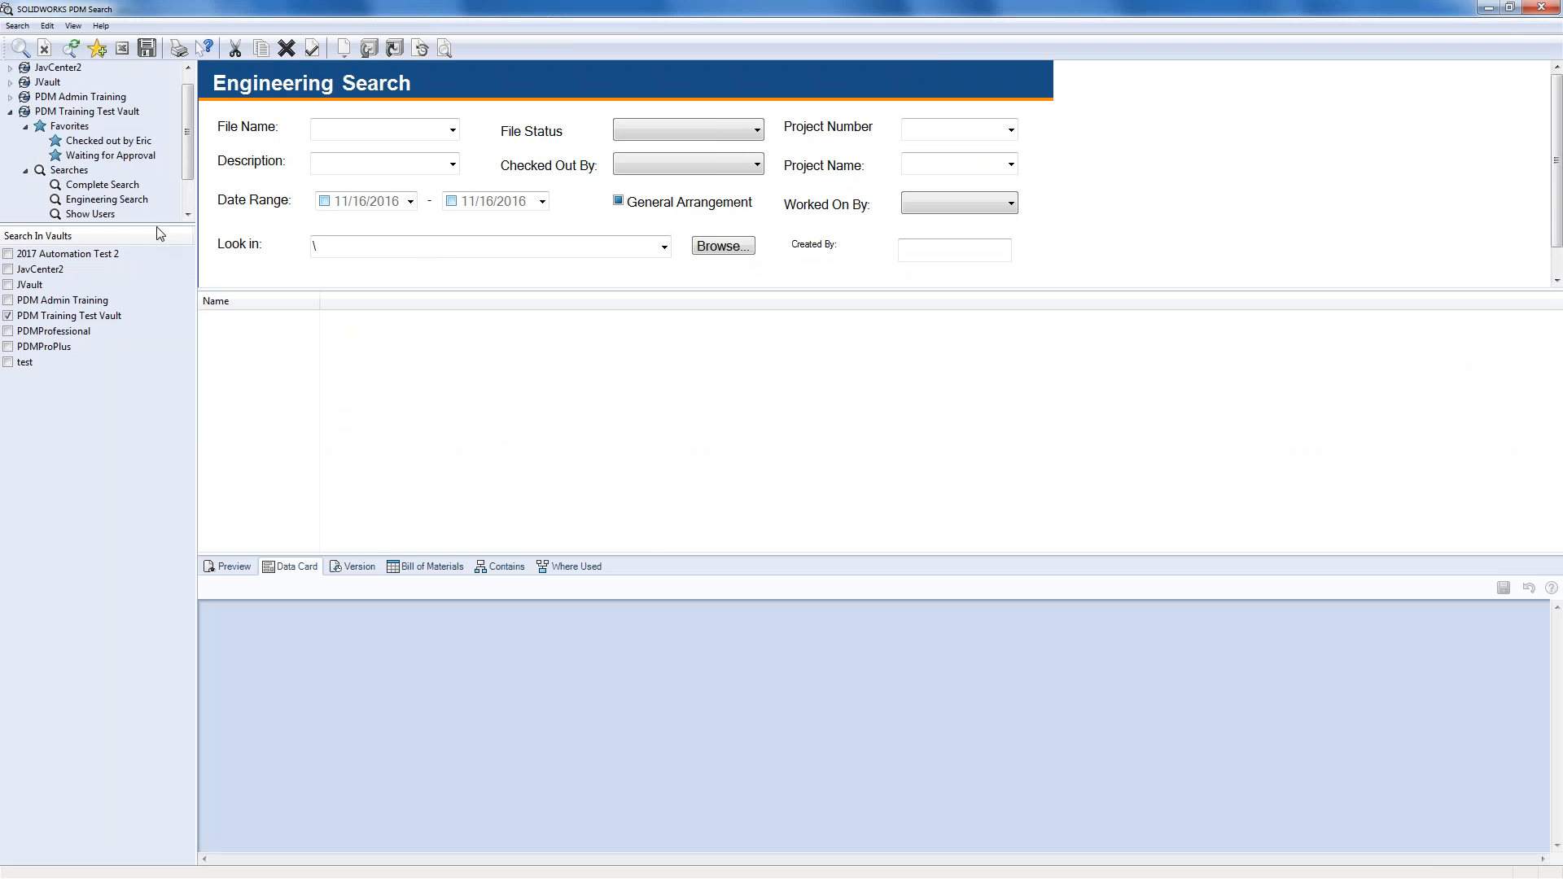
left_click_drag(161, 226, 153, 348)
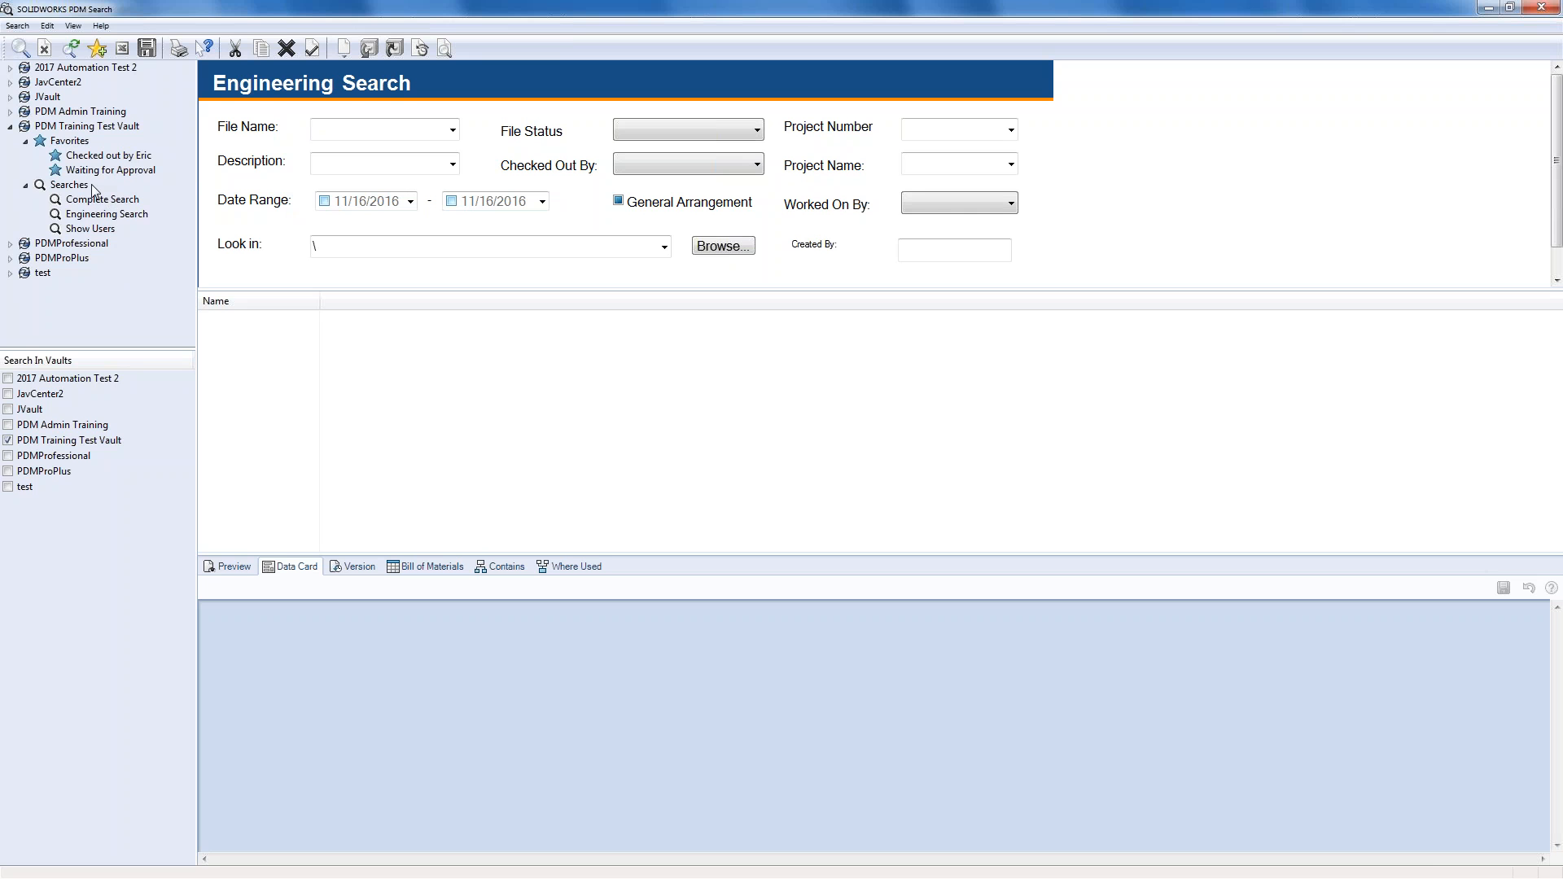
left_click(109, 215)
left_click(21, 48)
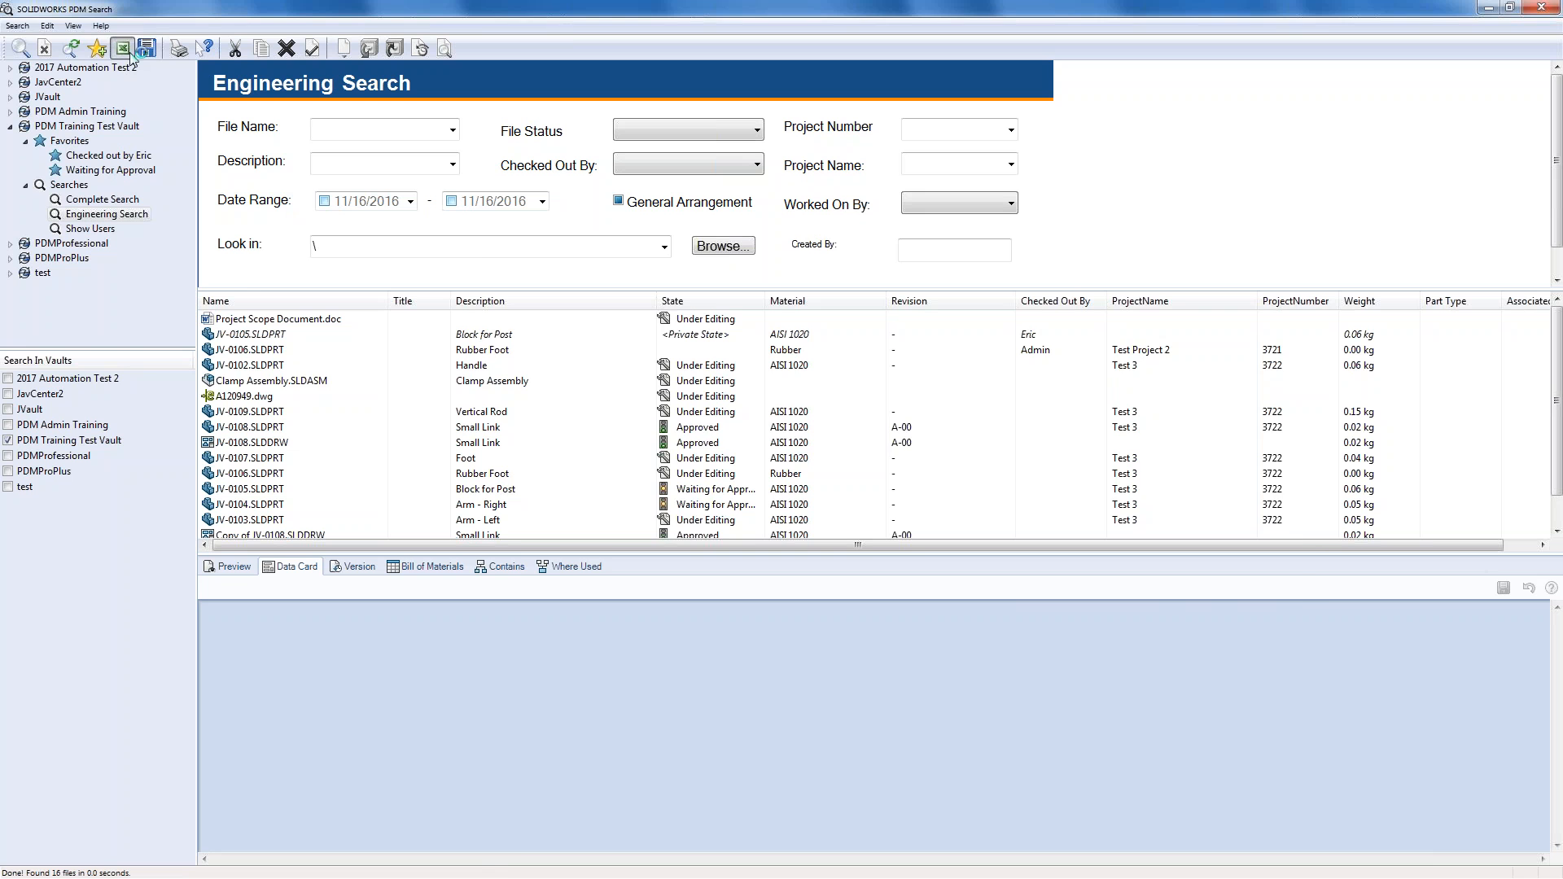
- Export the 16 search results to Excel and select the table from A1
double_click(984, 349)
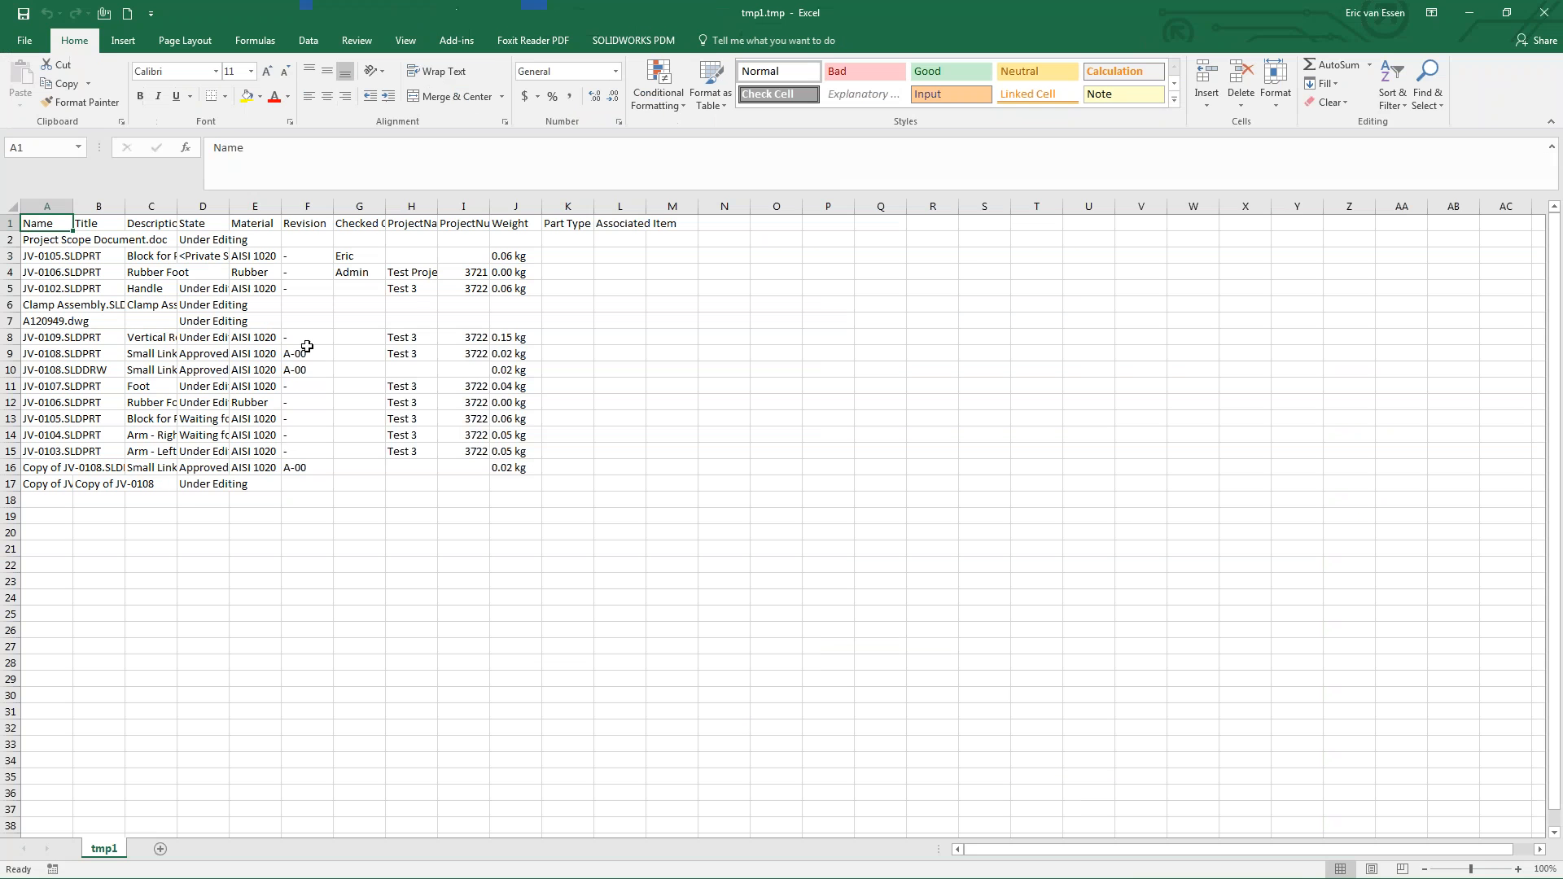
left_click(307, 350)
left_click_drag(34, 225, 528, 487)
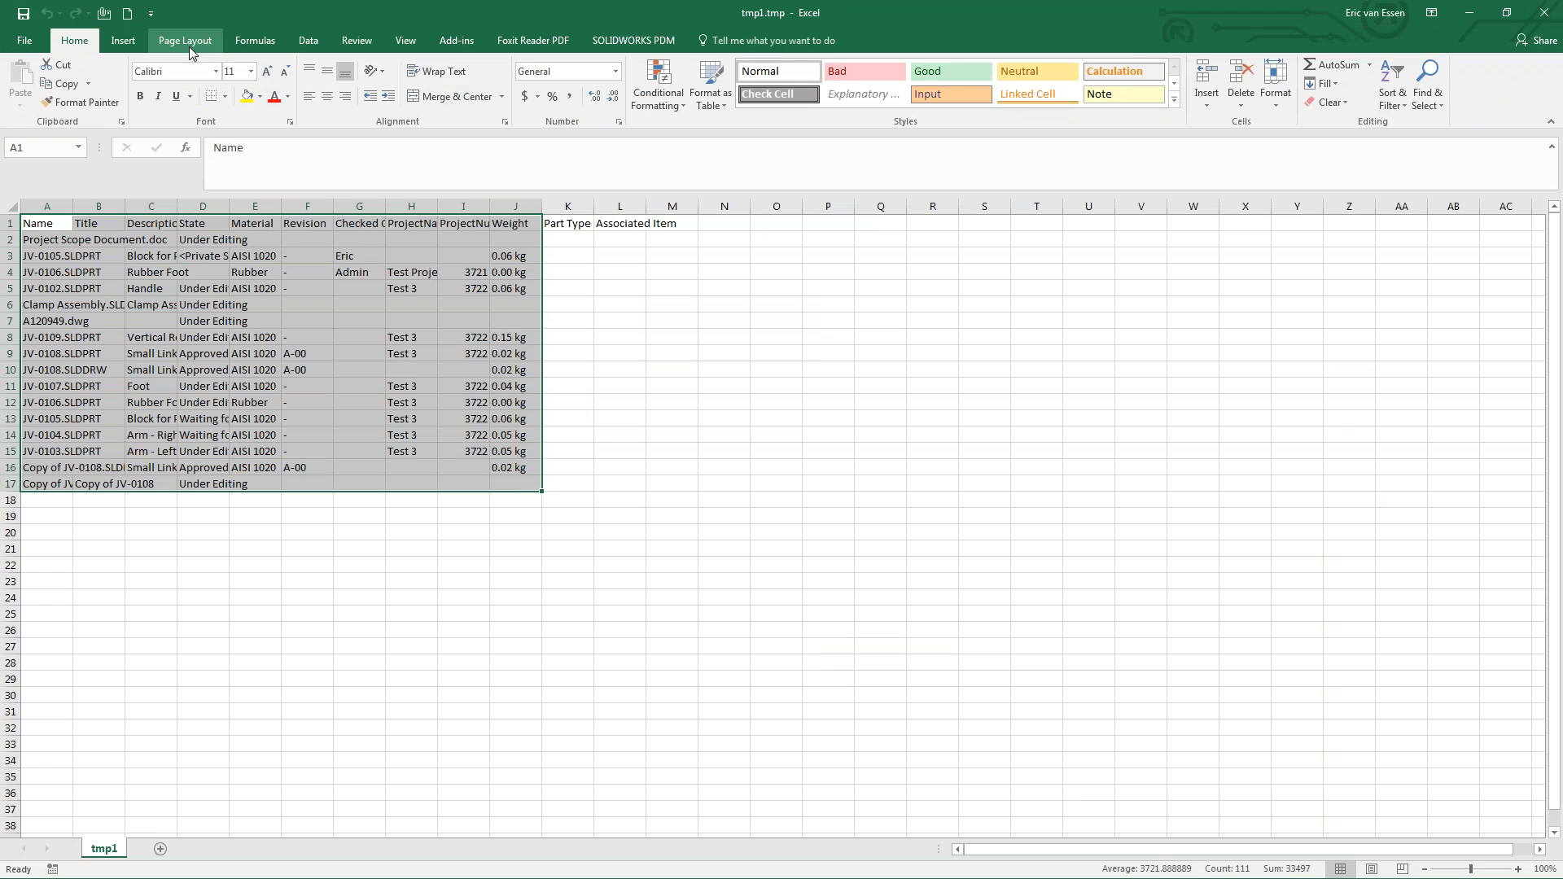
- Insert the recommended Count of State clustered bar PivotChart
left_click(123, 41)
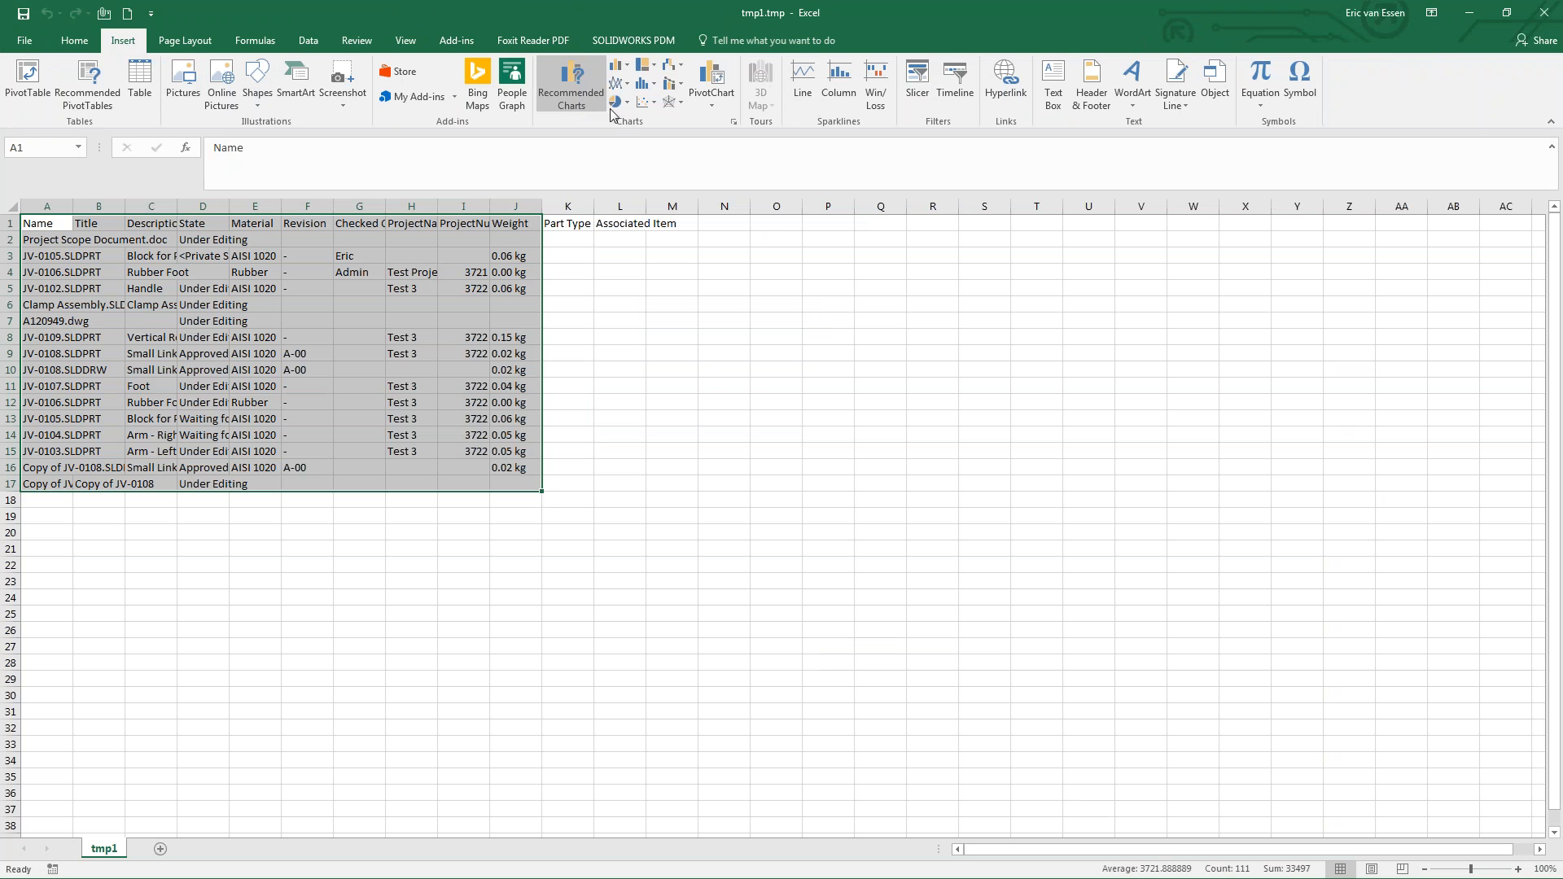
left_click(572, 92)
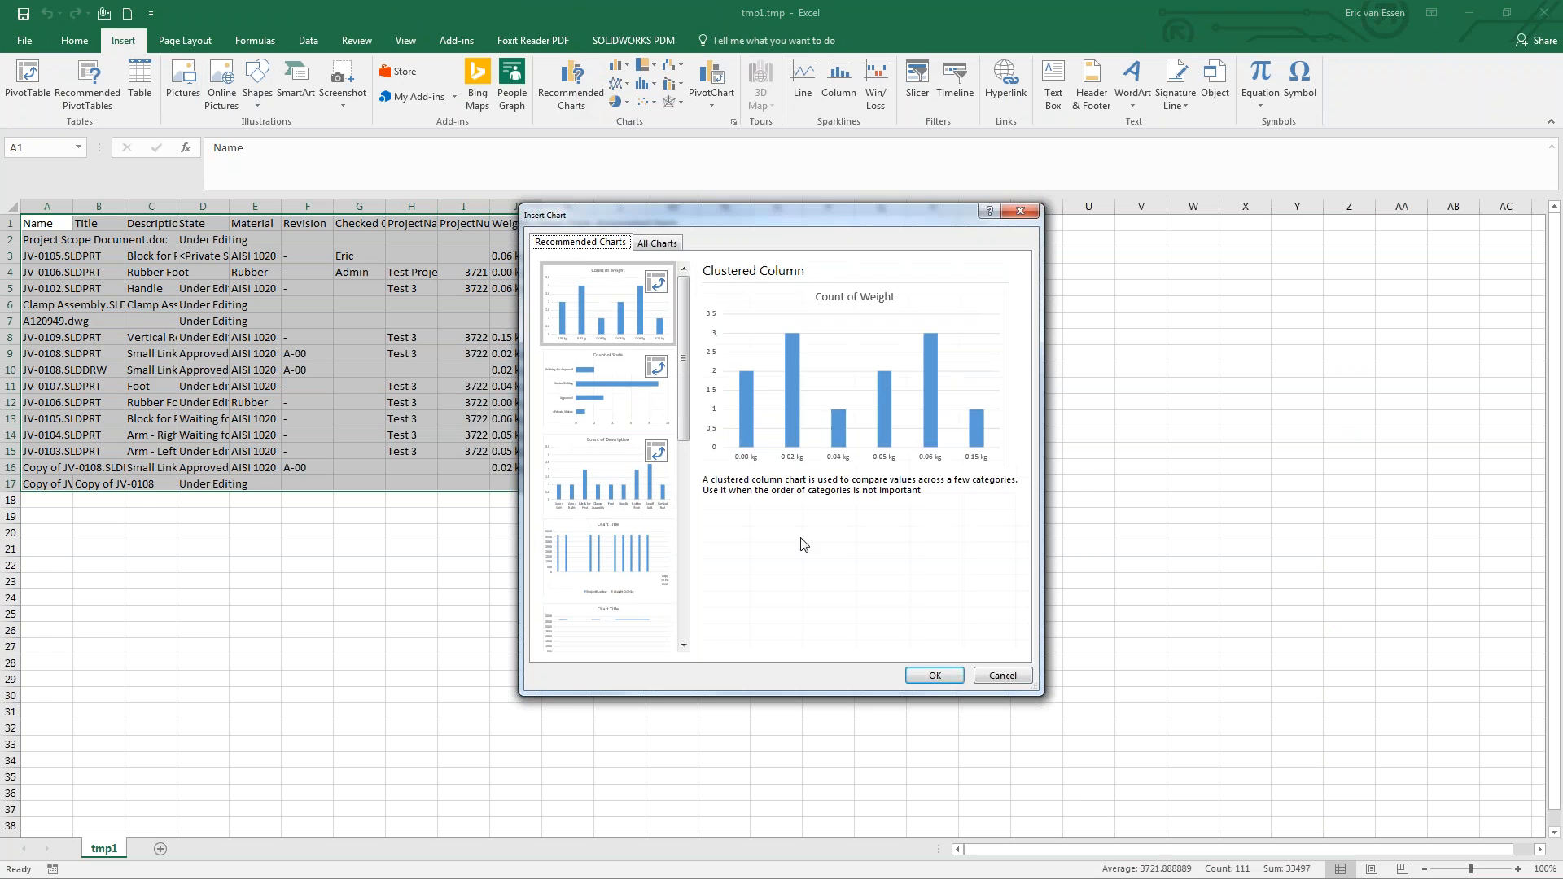
left_click(600, 387)
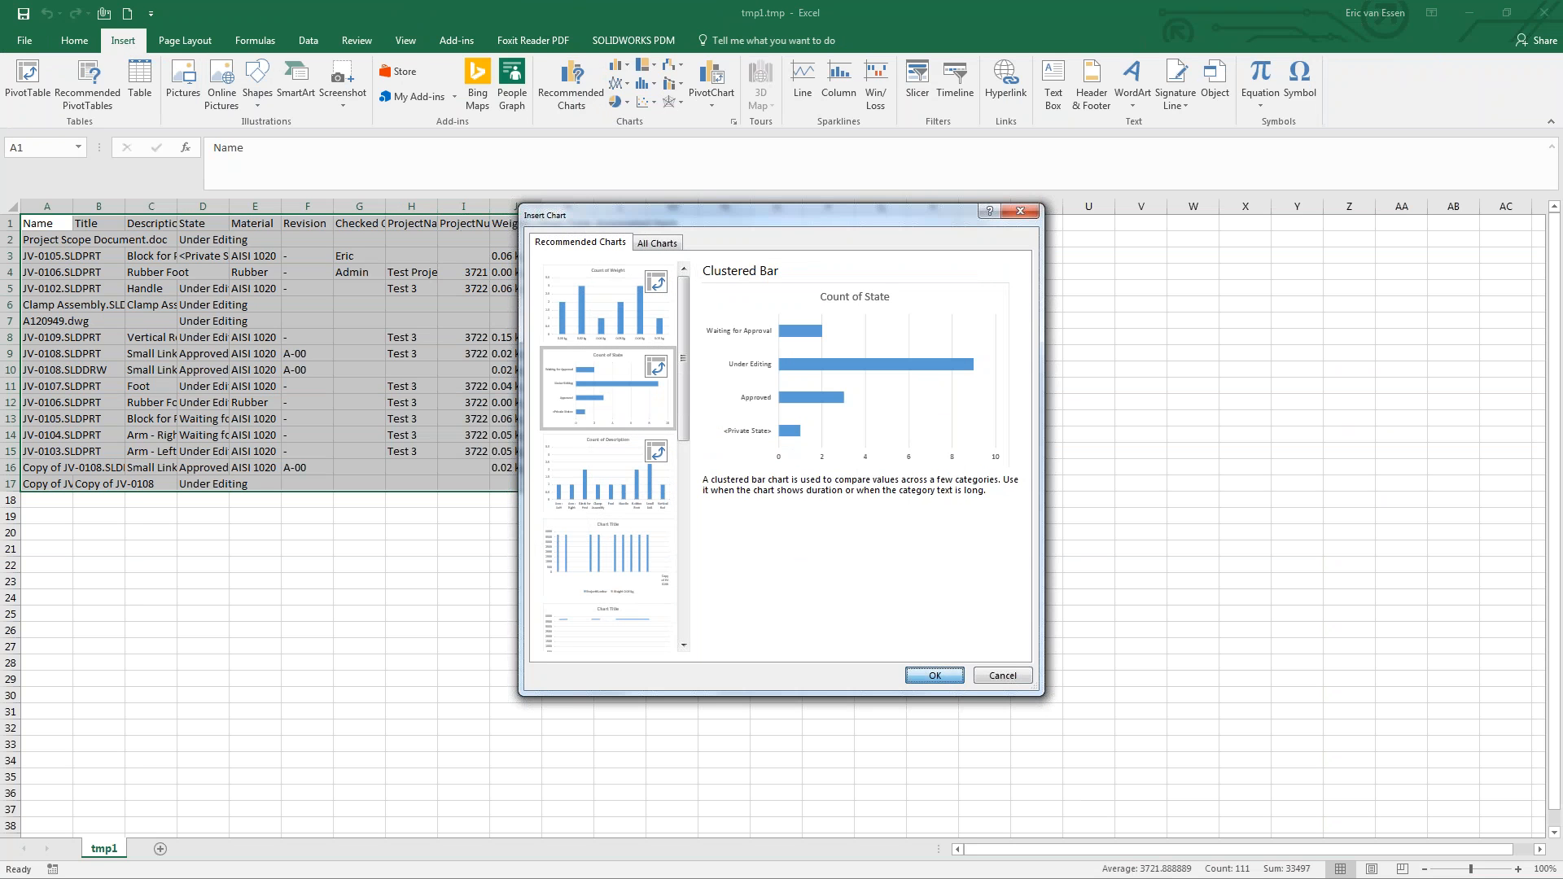
left_click(934, 674)
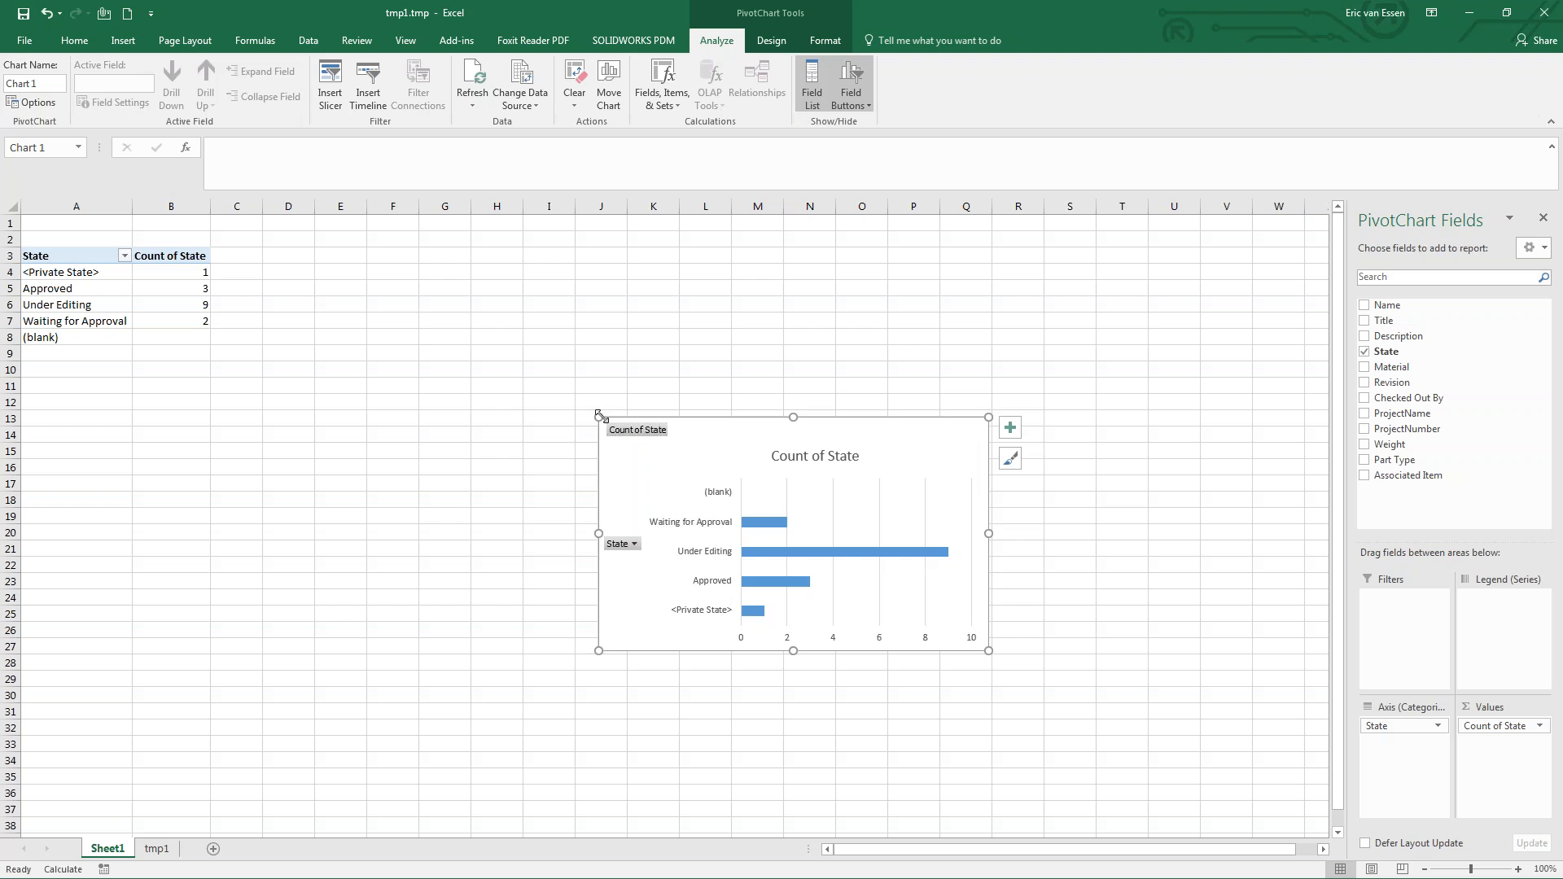
- Enlarge the Count of State chart, add data labels to its bars, and minimize Excel
left_click_drag(600, 416, 280, 269)
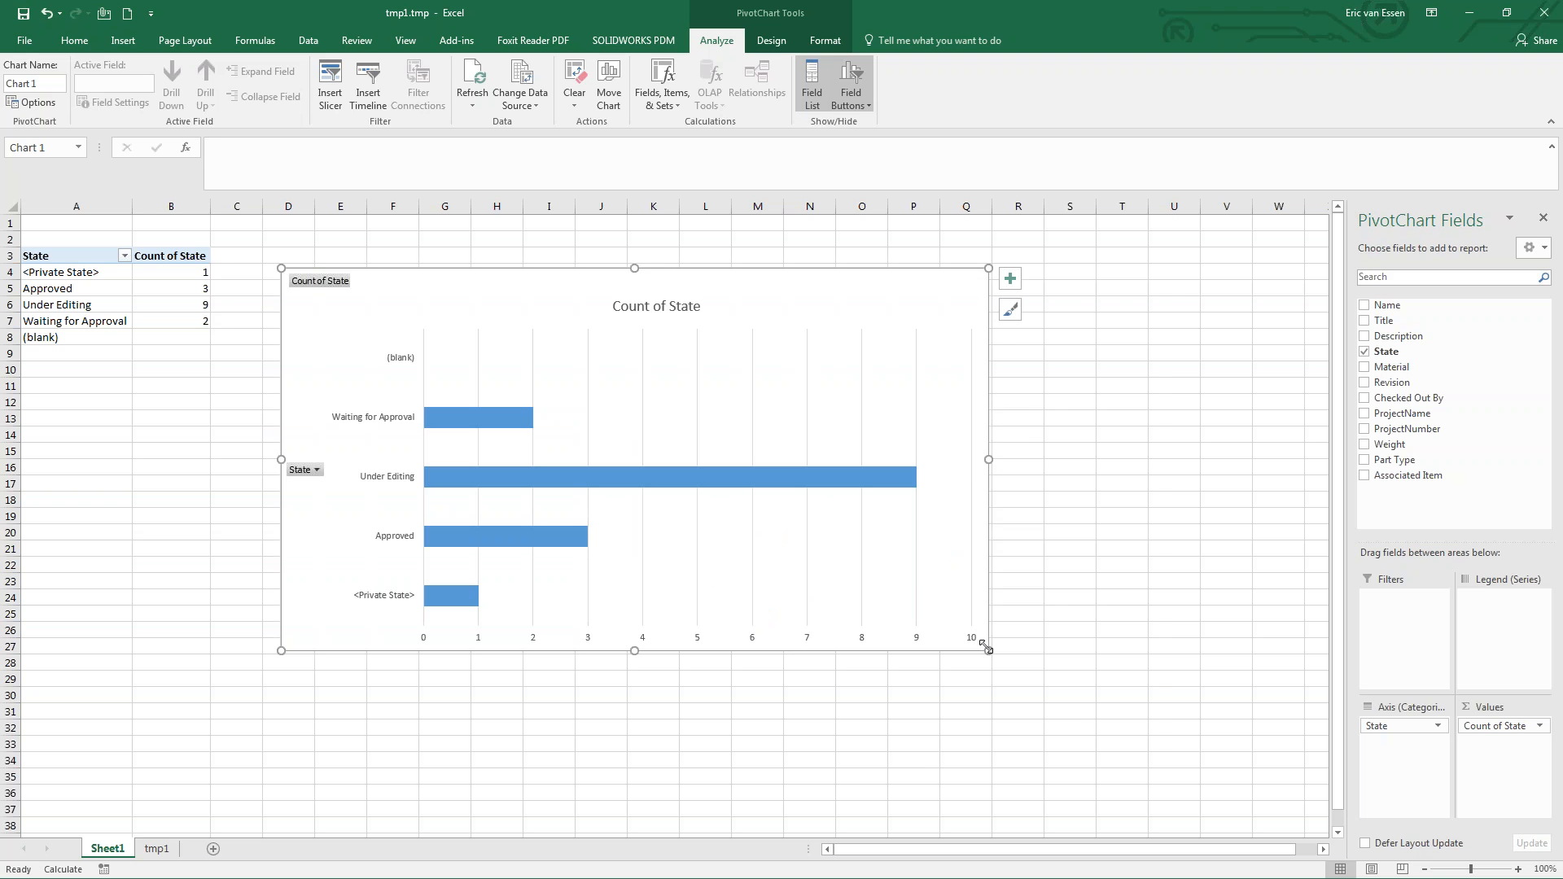
left_click_drag(988, 649, 1156, 767)
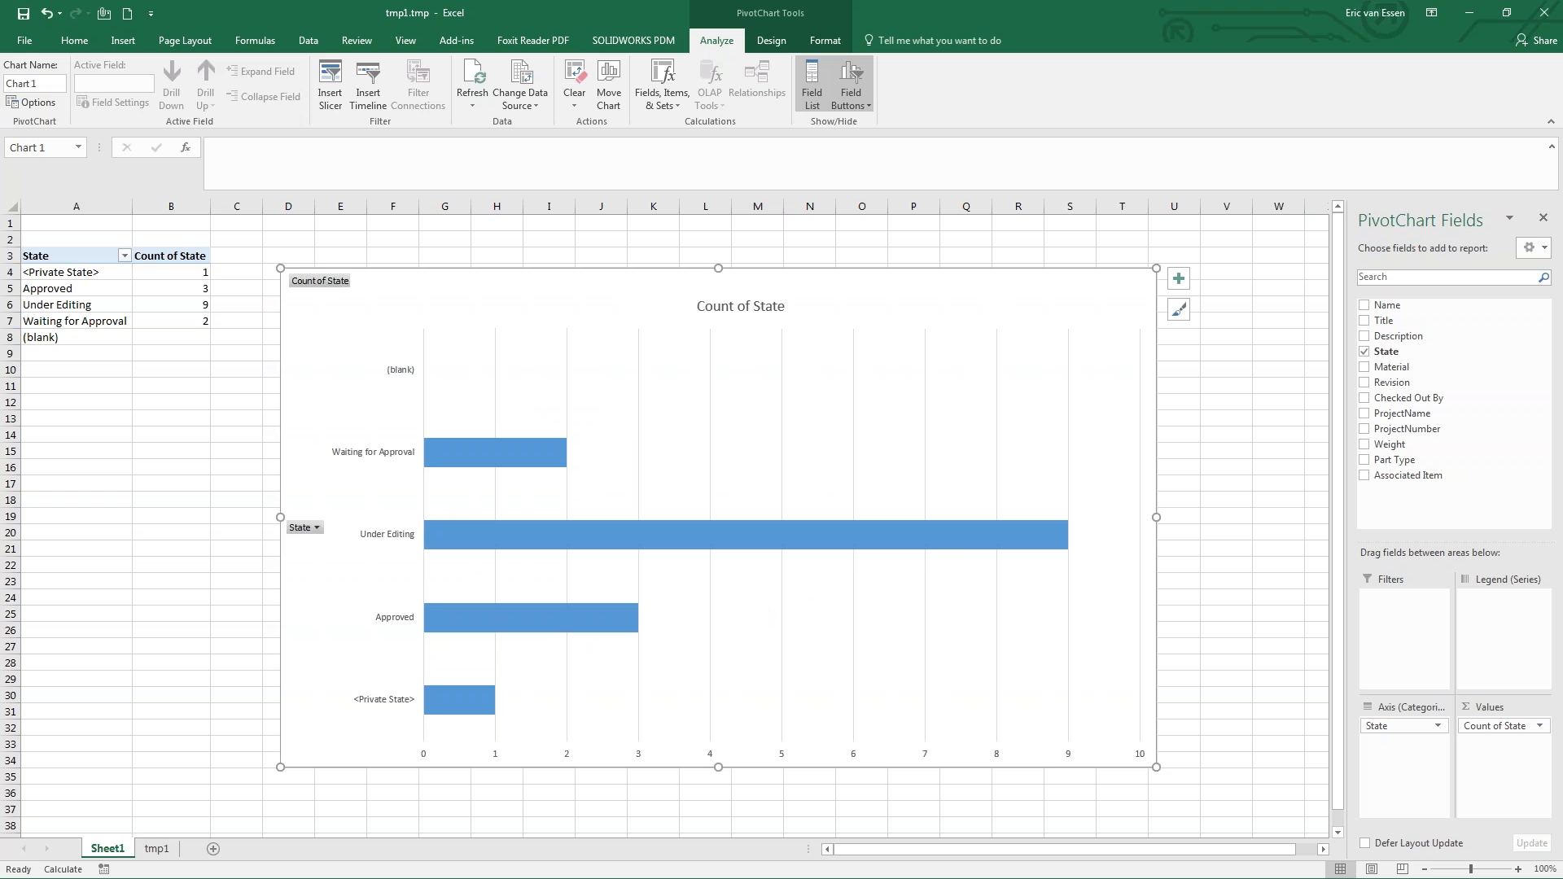
right_click(796, 530)
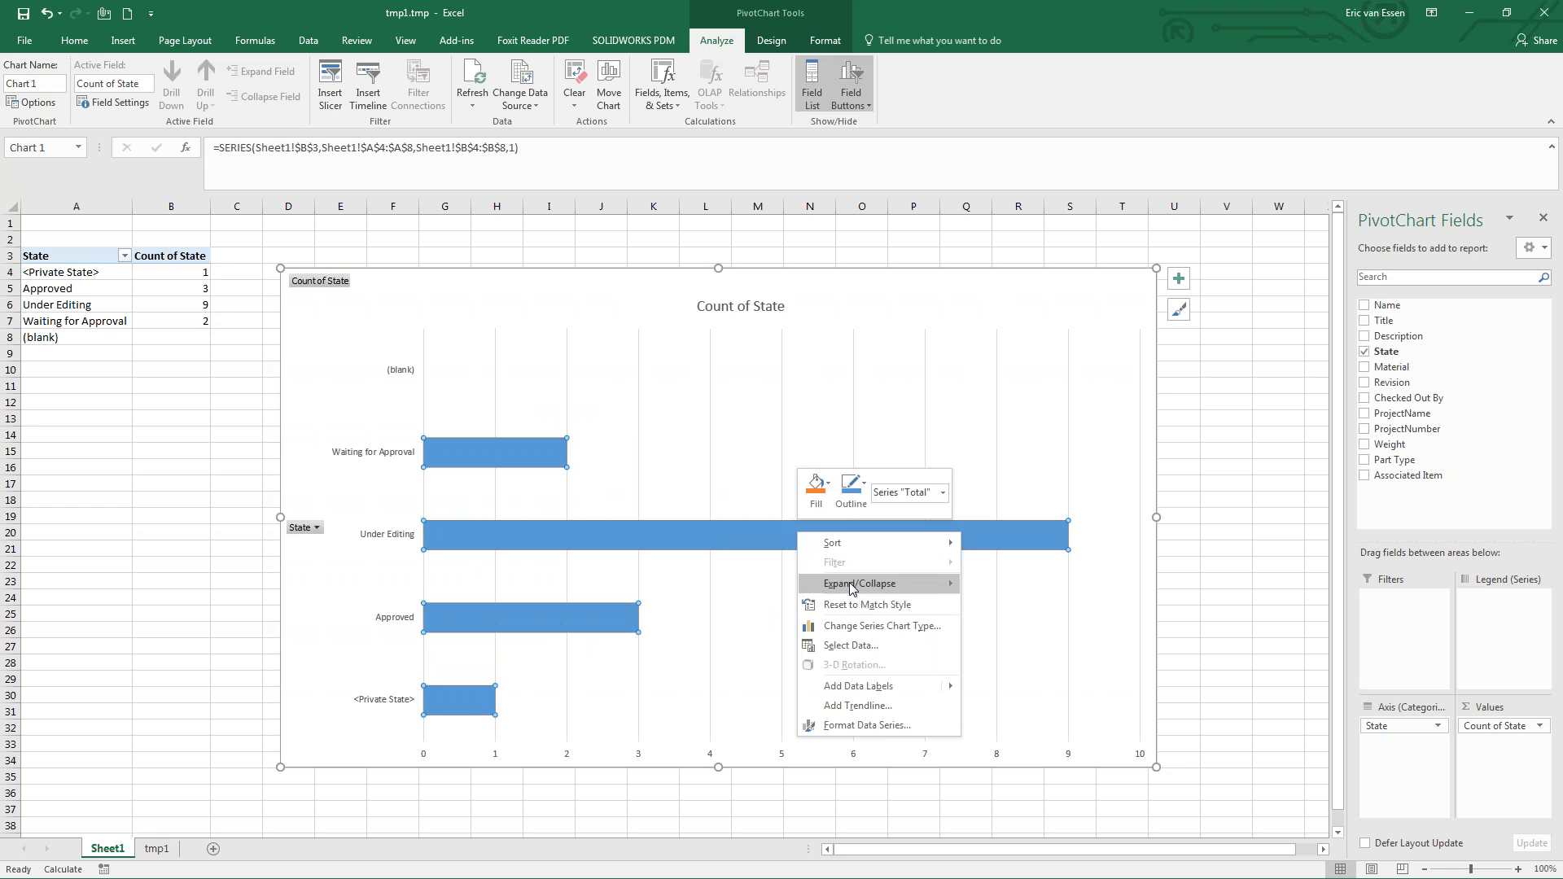
left_click(866, 689)
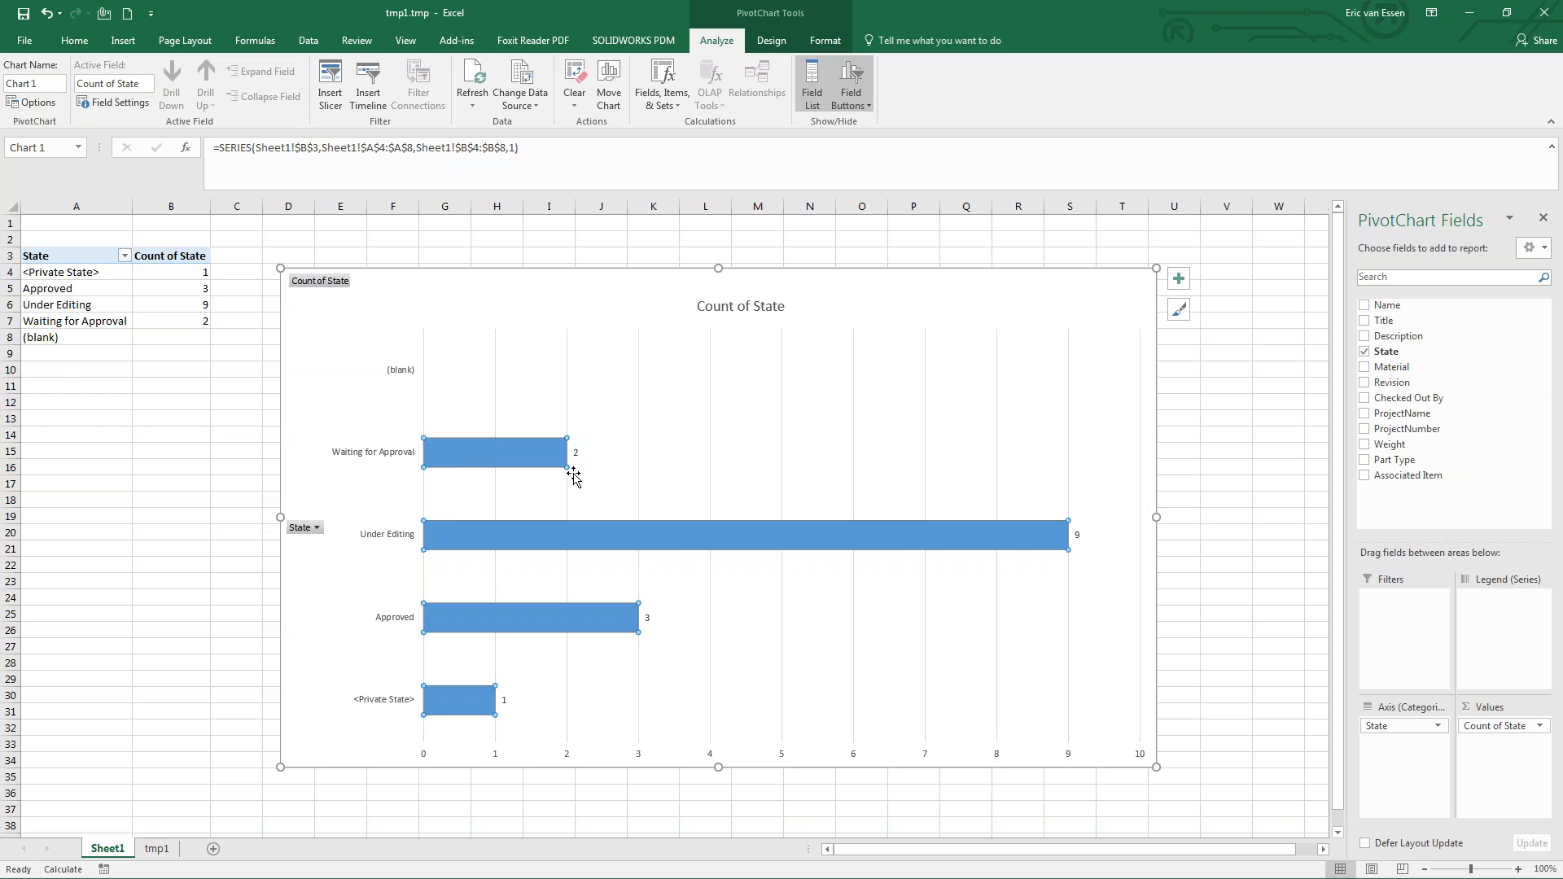
left_click(1469, 13)
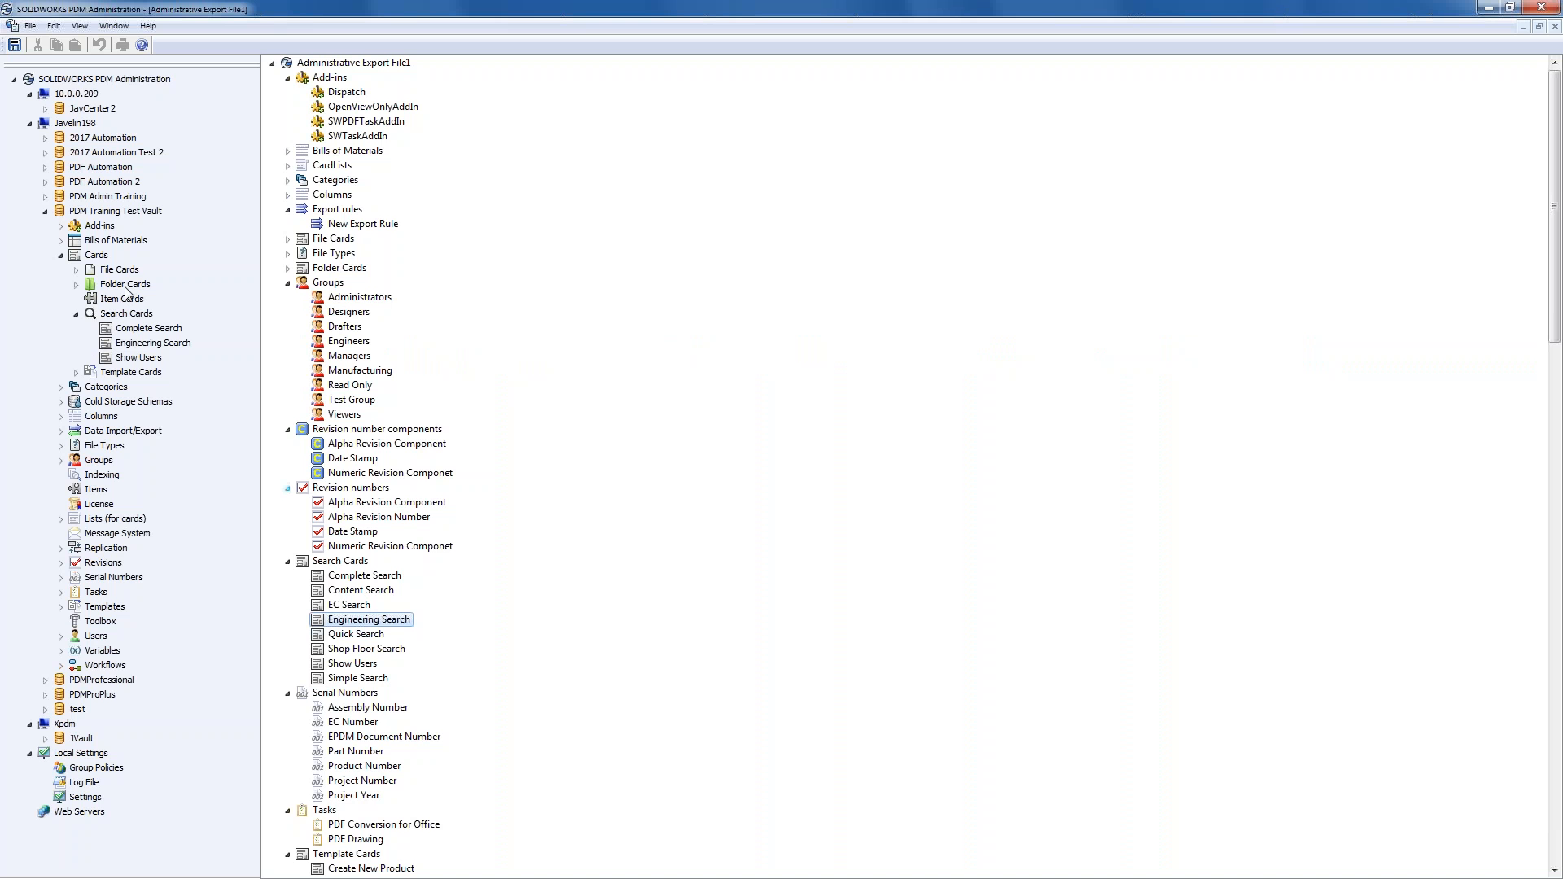
- Collapse Search Cards and Cards, expand Columns and Bills of Materials, and right-click Columns
left_click(76, 314)
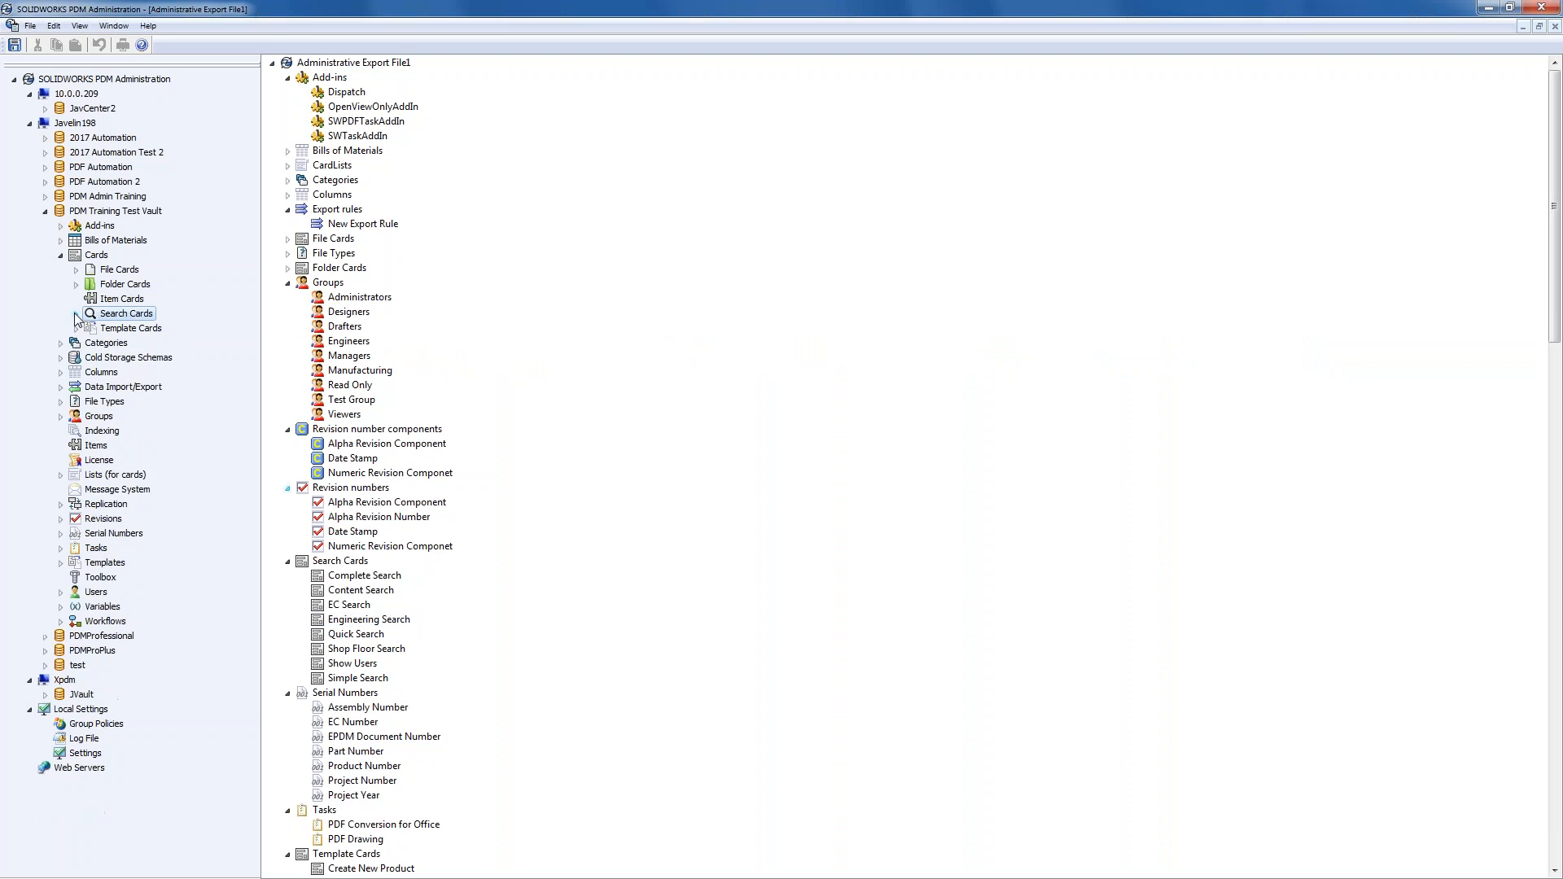
left_click(61, 256)
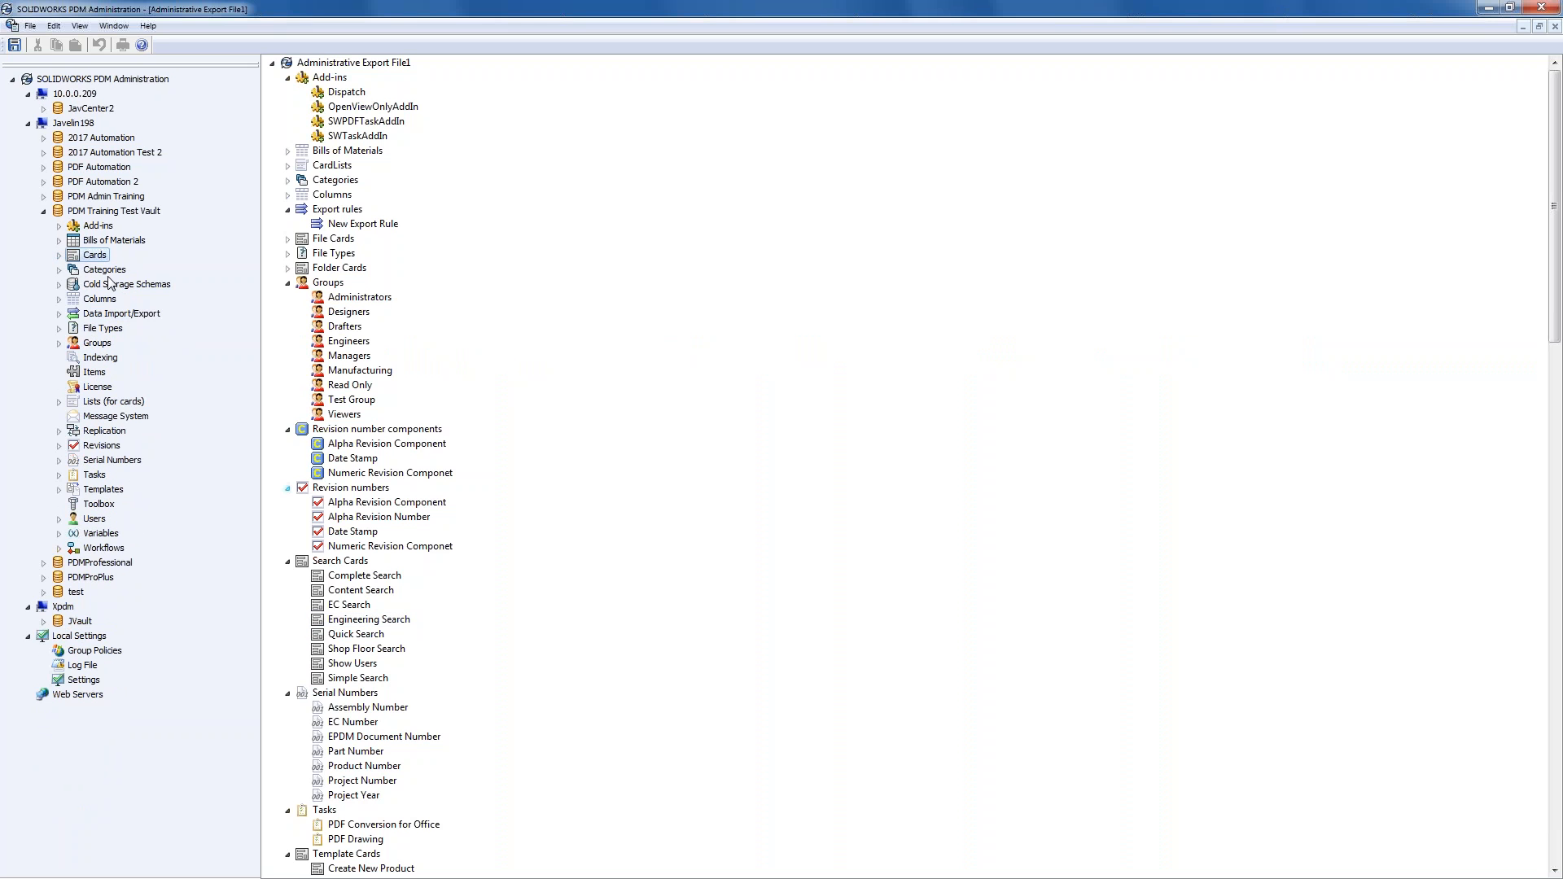
left_click(59, 299)
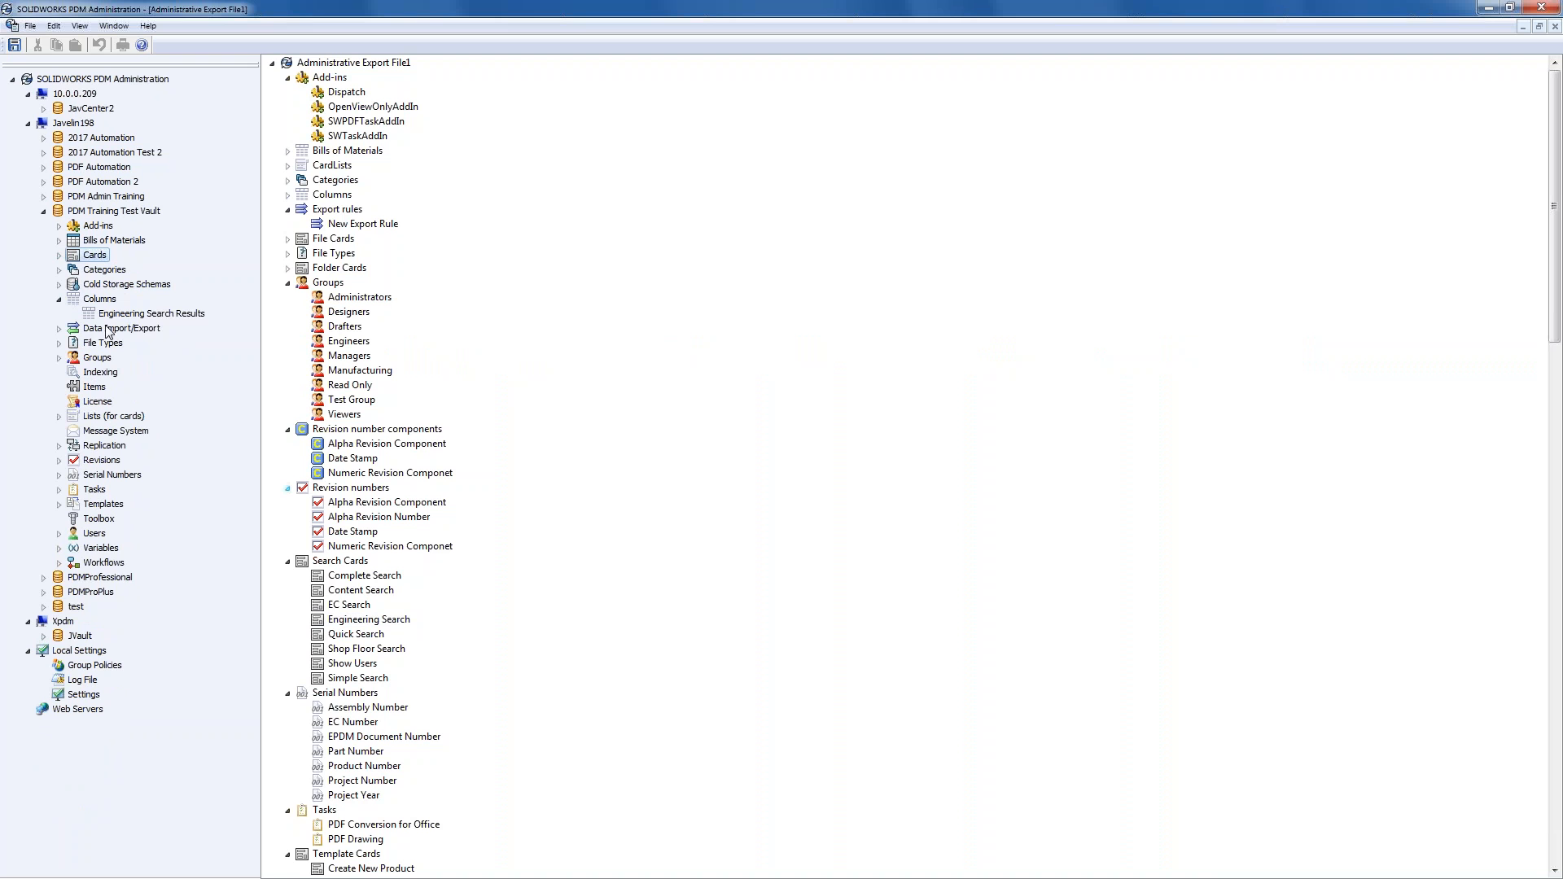
left_click(60, 242)
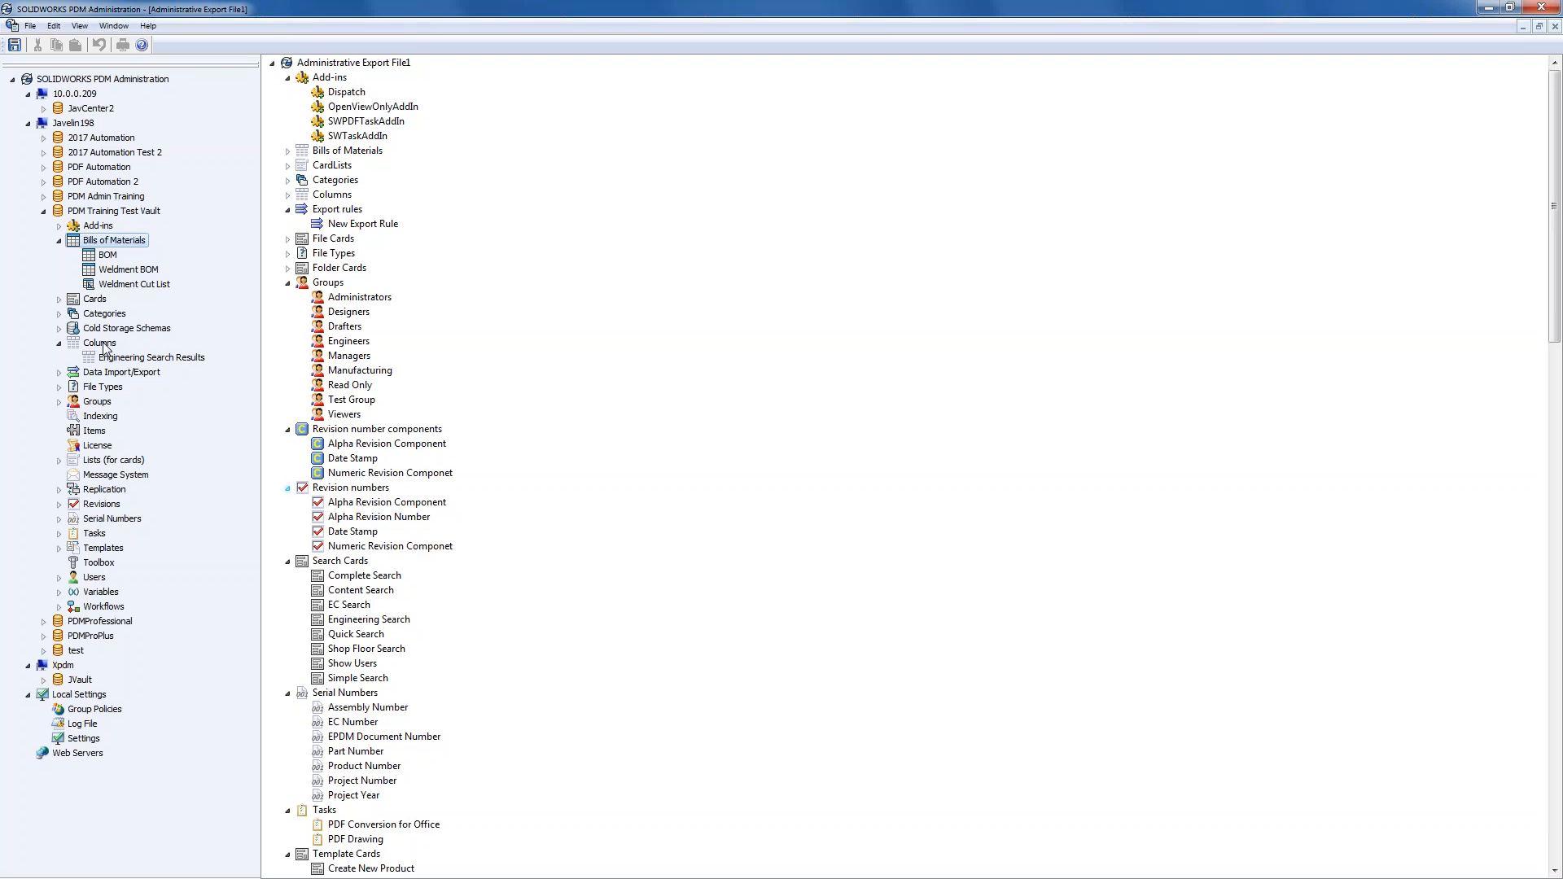
right_click(104, 345)
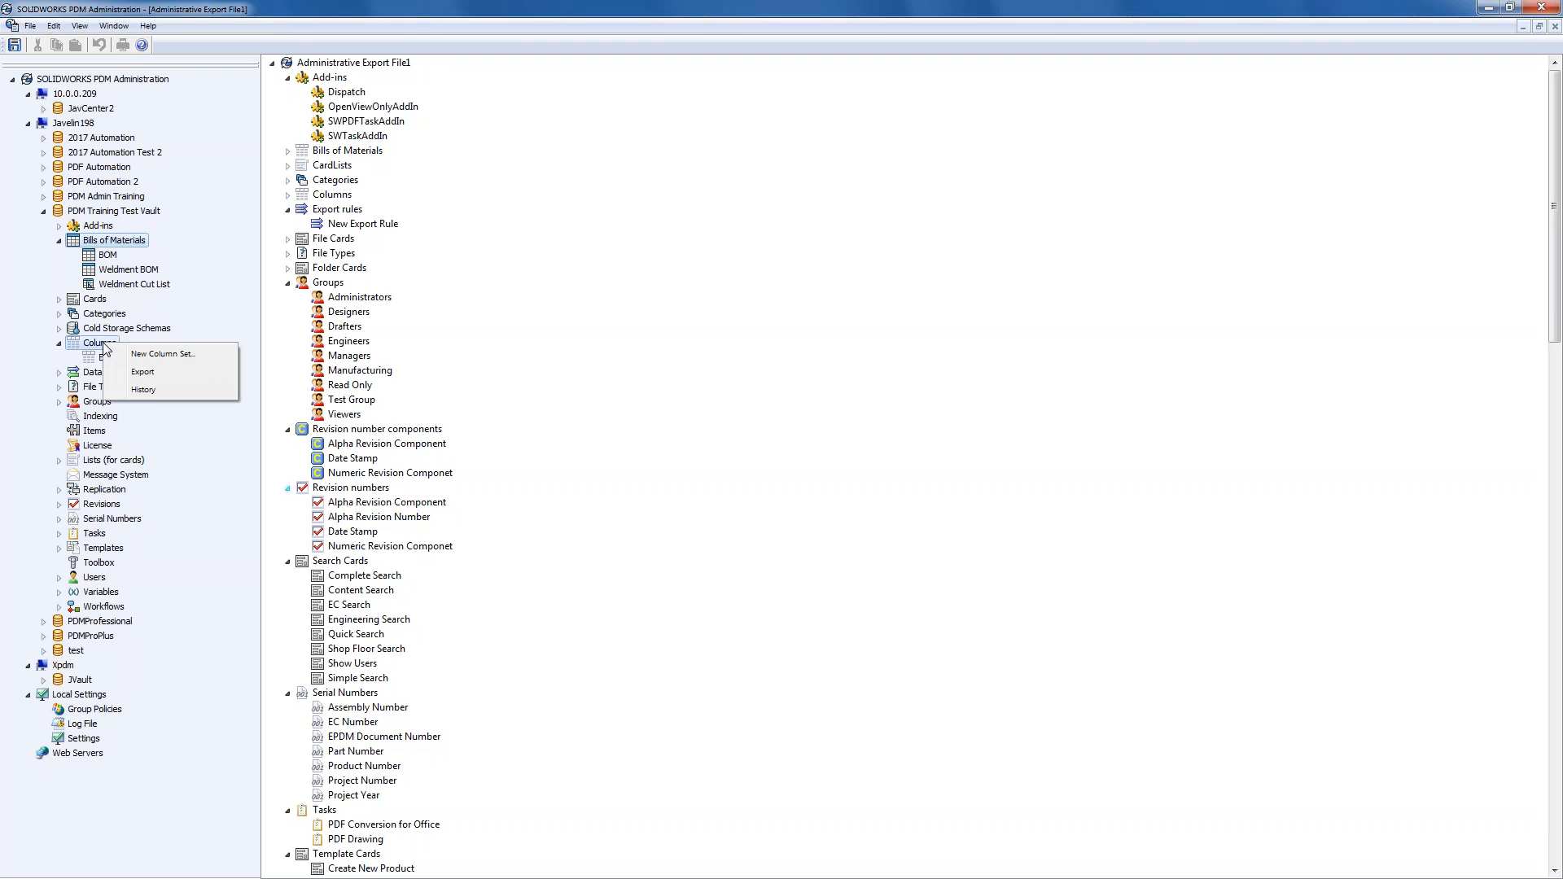
- Create a new File List column set named 'Explorer View'
left_click(159, 354)
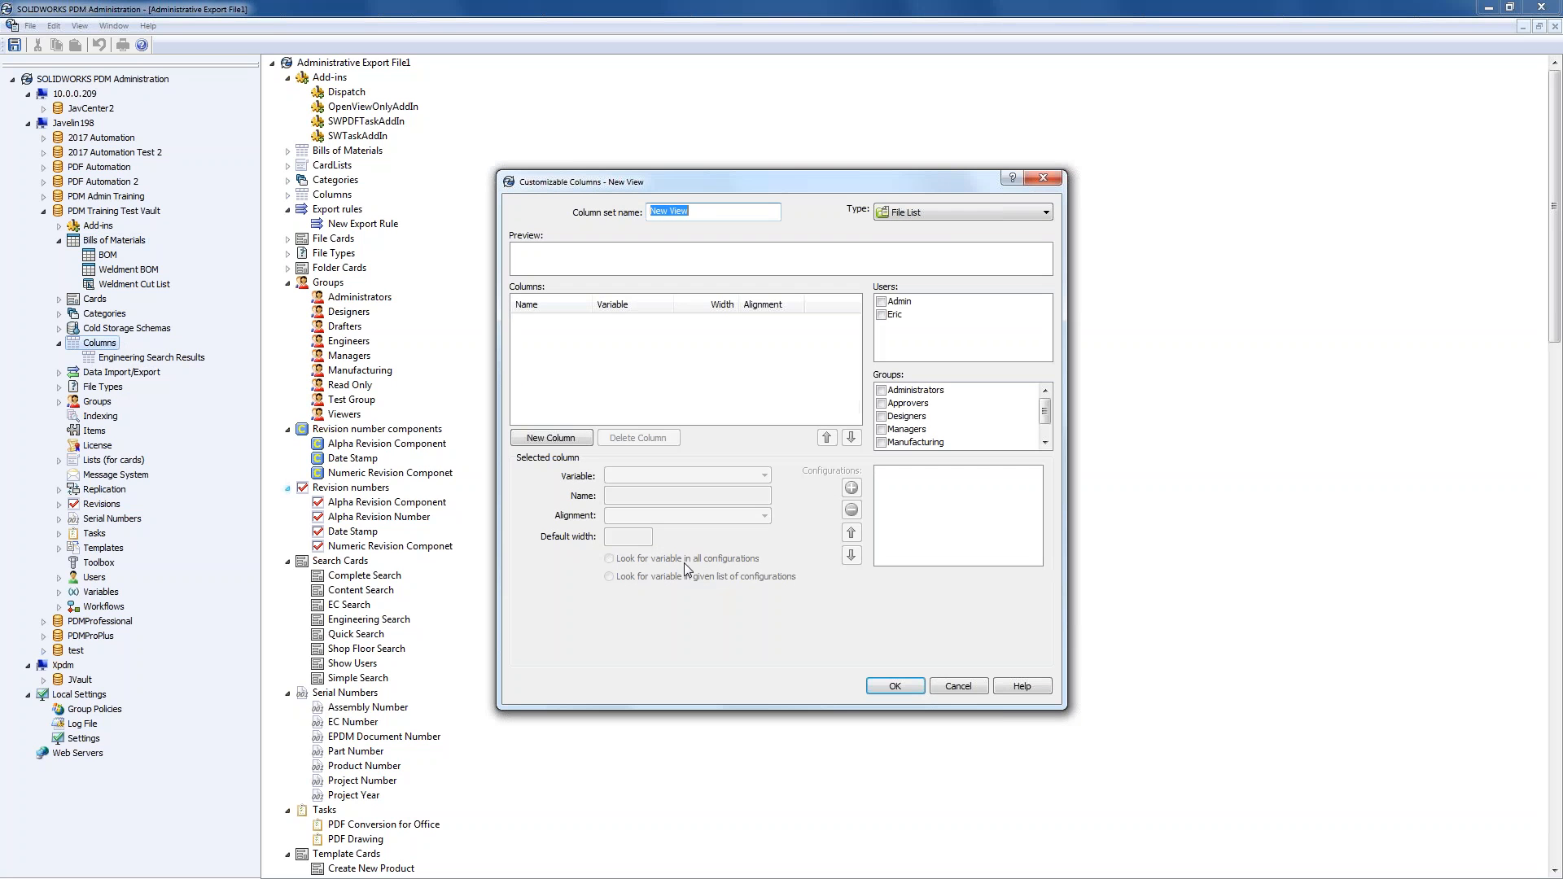
left_click(957, 211)
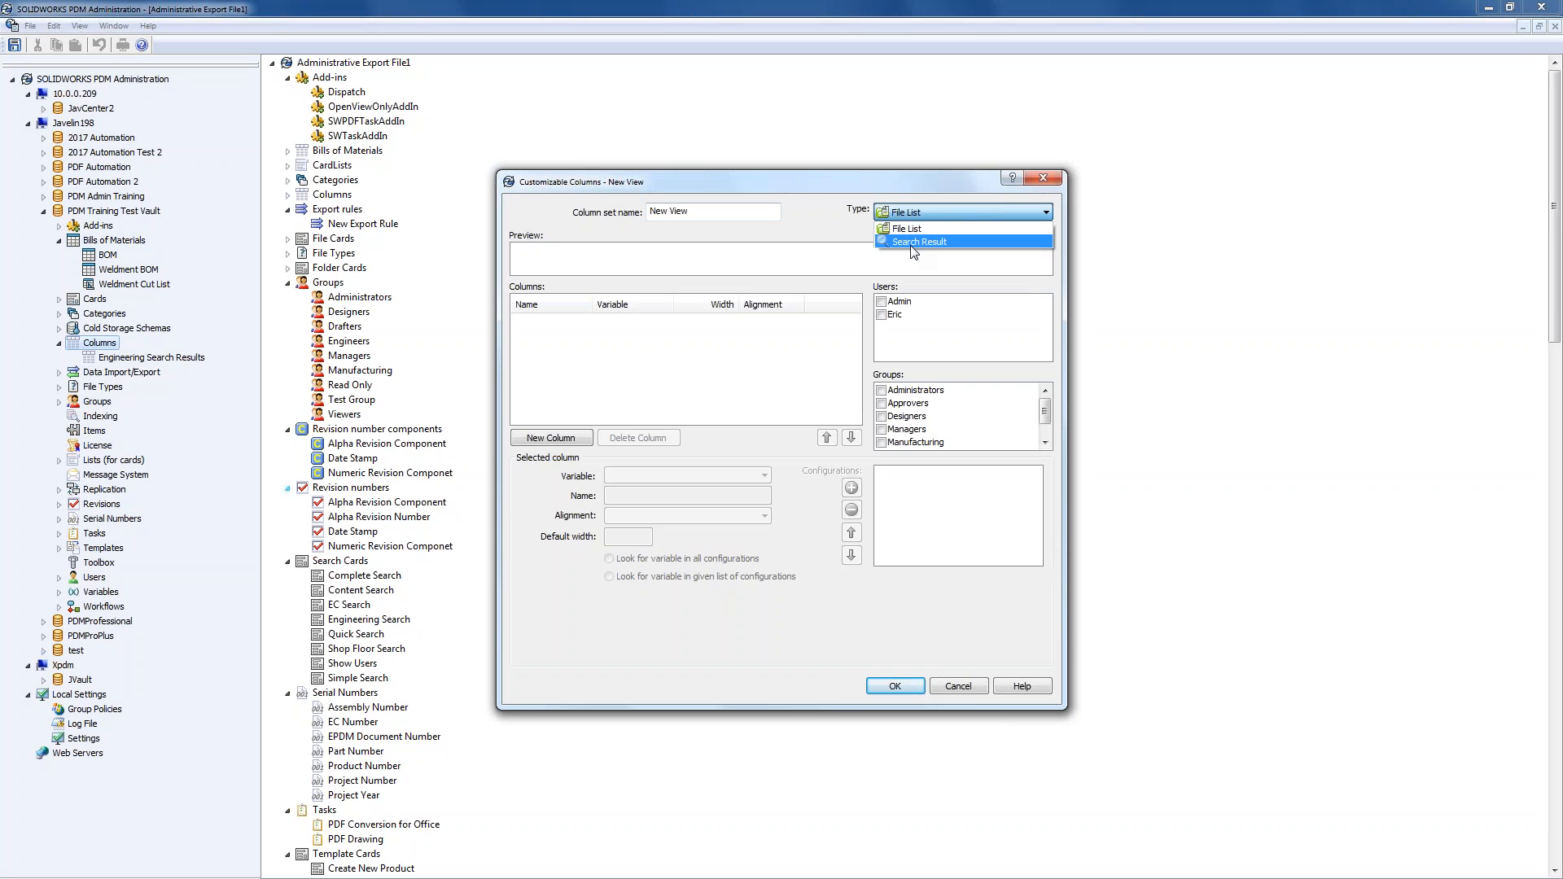
left_click(910, 229)
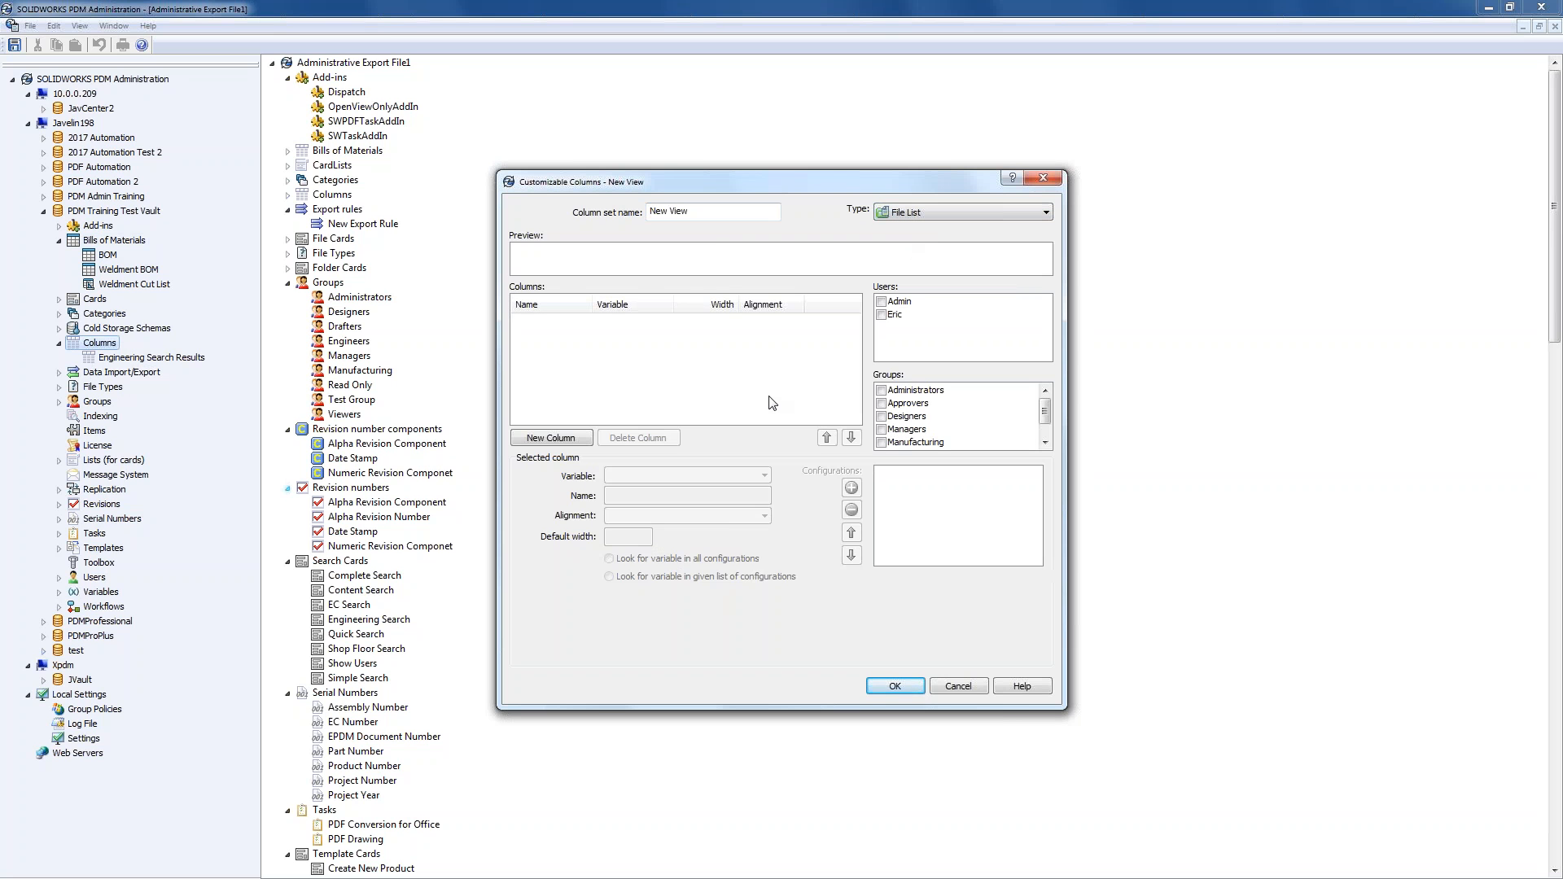
left_click(712, 215)
key("BackSpace")
key("BackSpace")
key("BackSpace")
key("BackSpace")
key("BackSpace")
key("BackSpace")
key("BackSpace")
key("BackSpace")
type("Explorer View")
- Add a Version Number column and a Revision column to the set
left_click(553, 439)
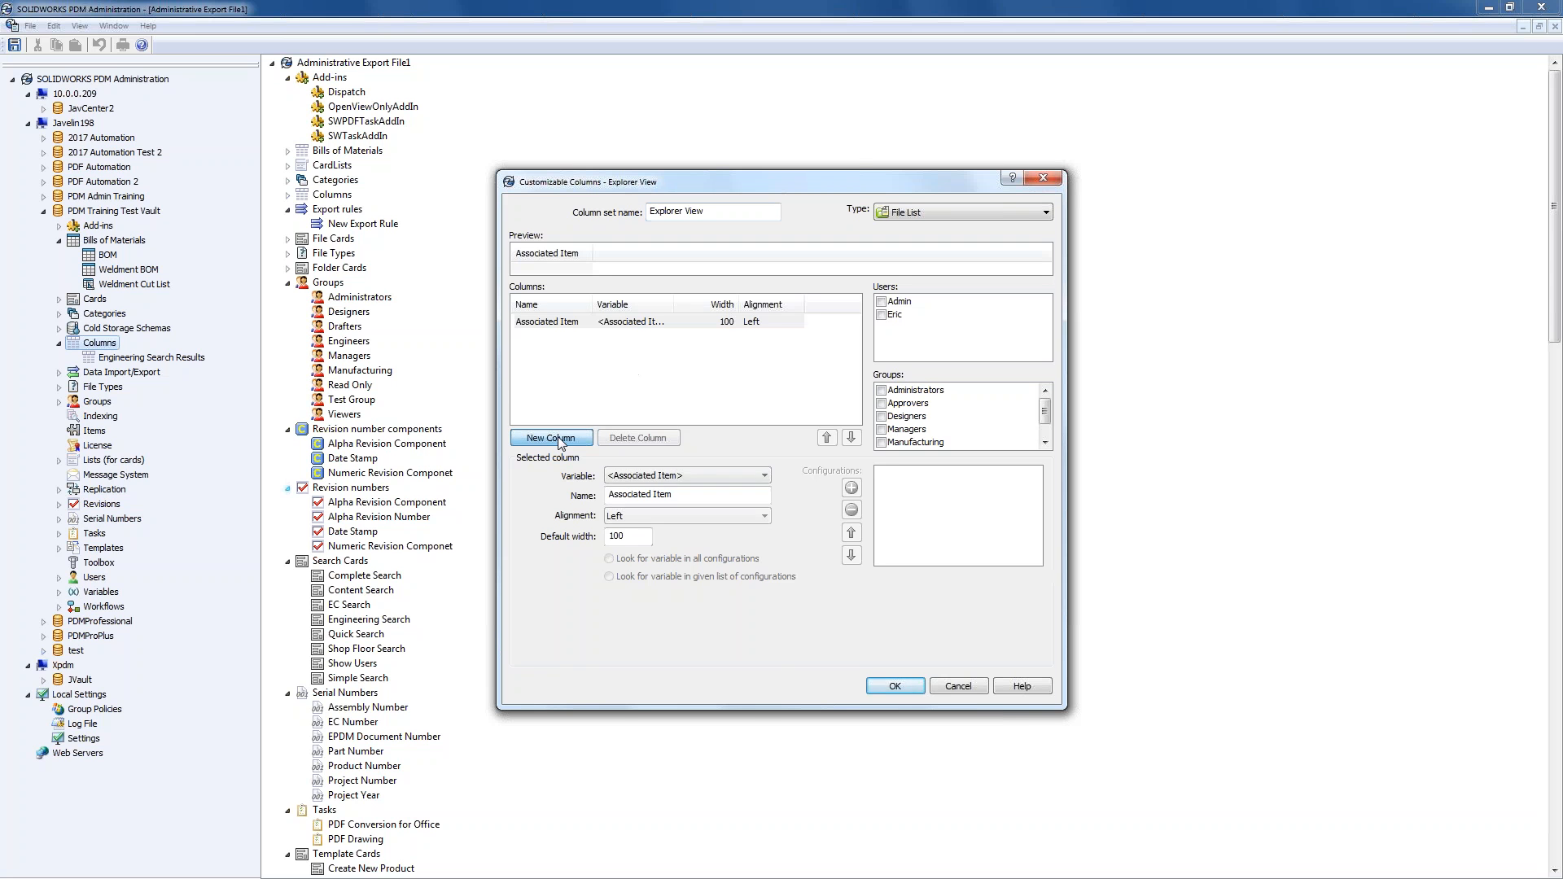
left_click(701, 477)
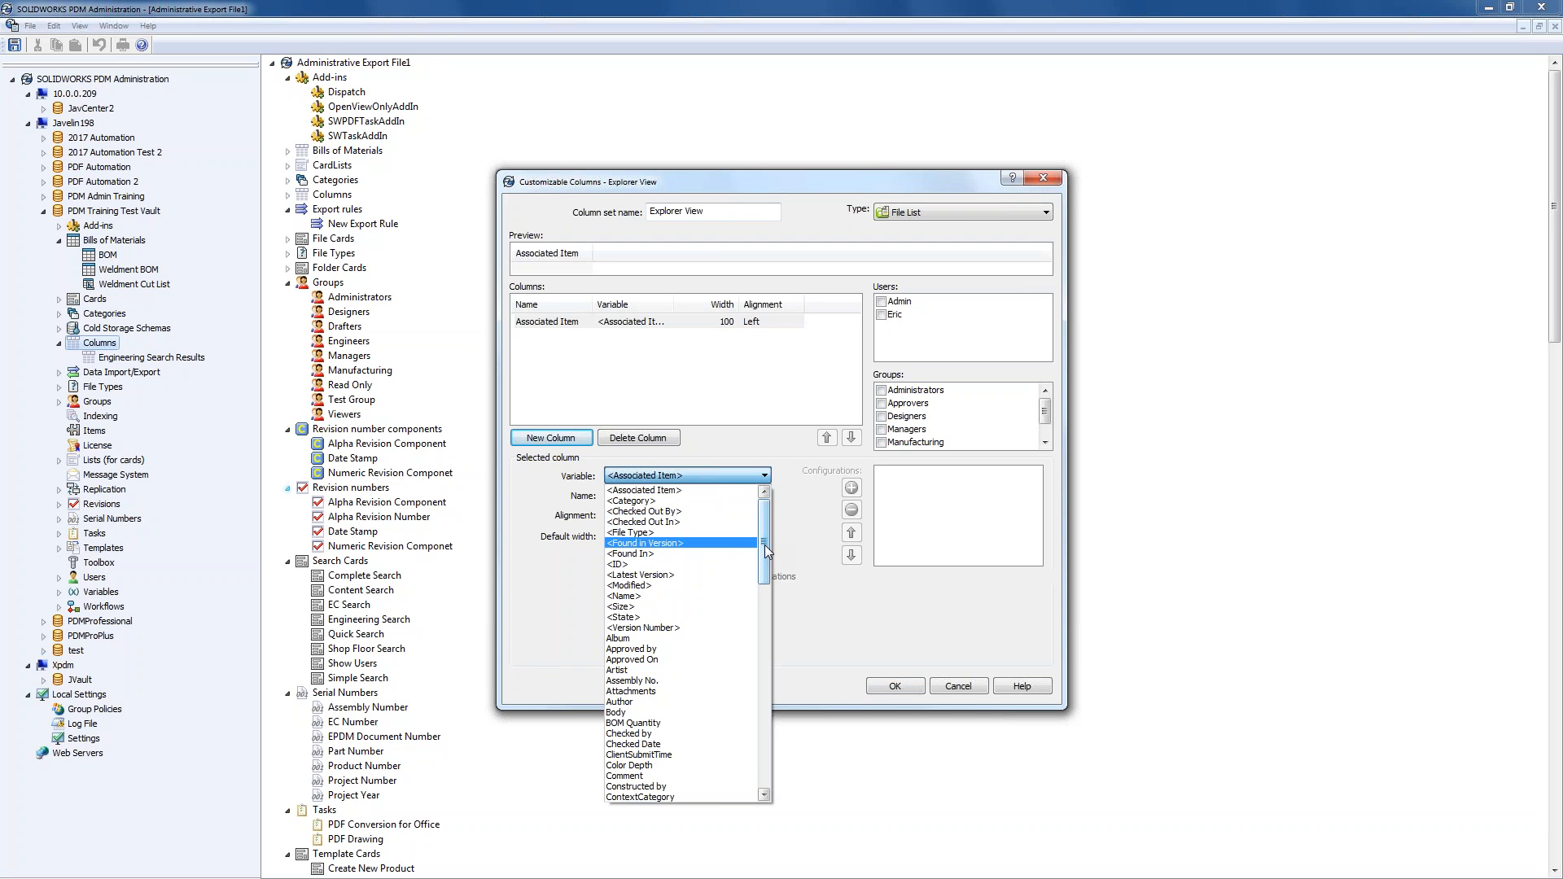
left_click(674, 630)
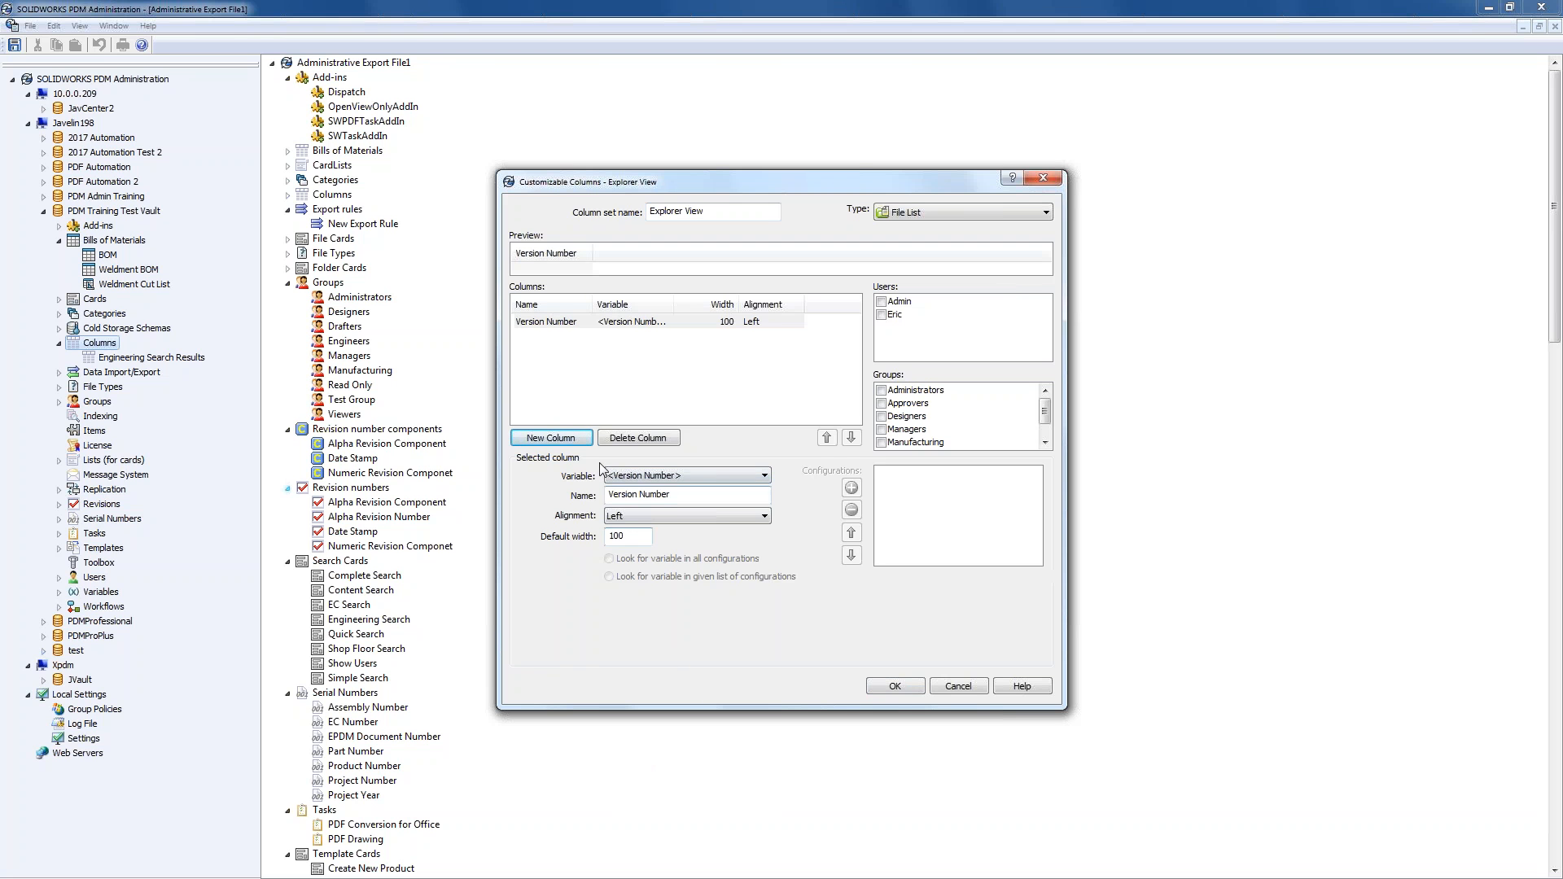
left_click(560, 440)
left_click(696, 476)
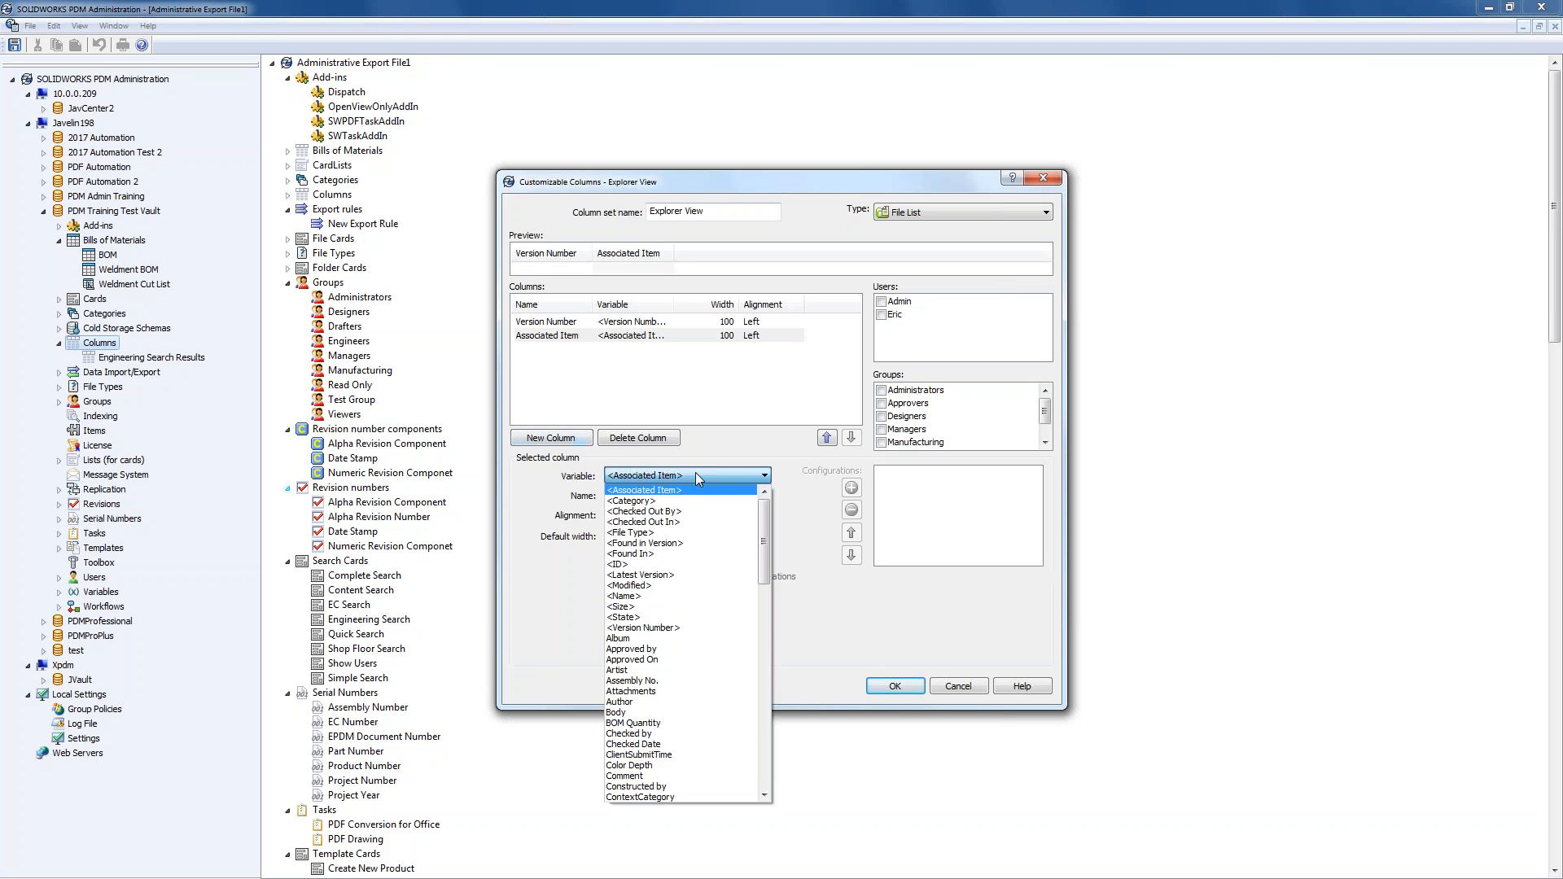
key("r")
left_click(764, 795)
left_click(763, 795)
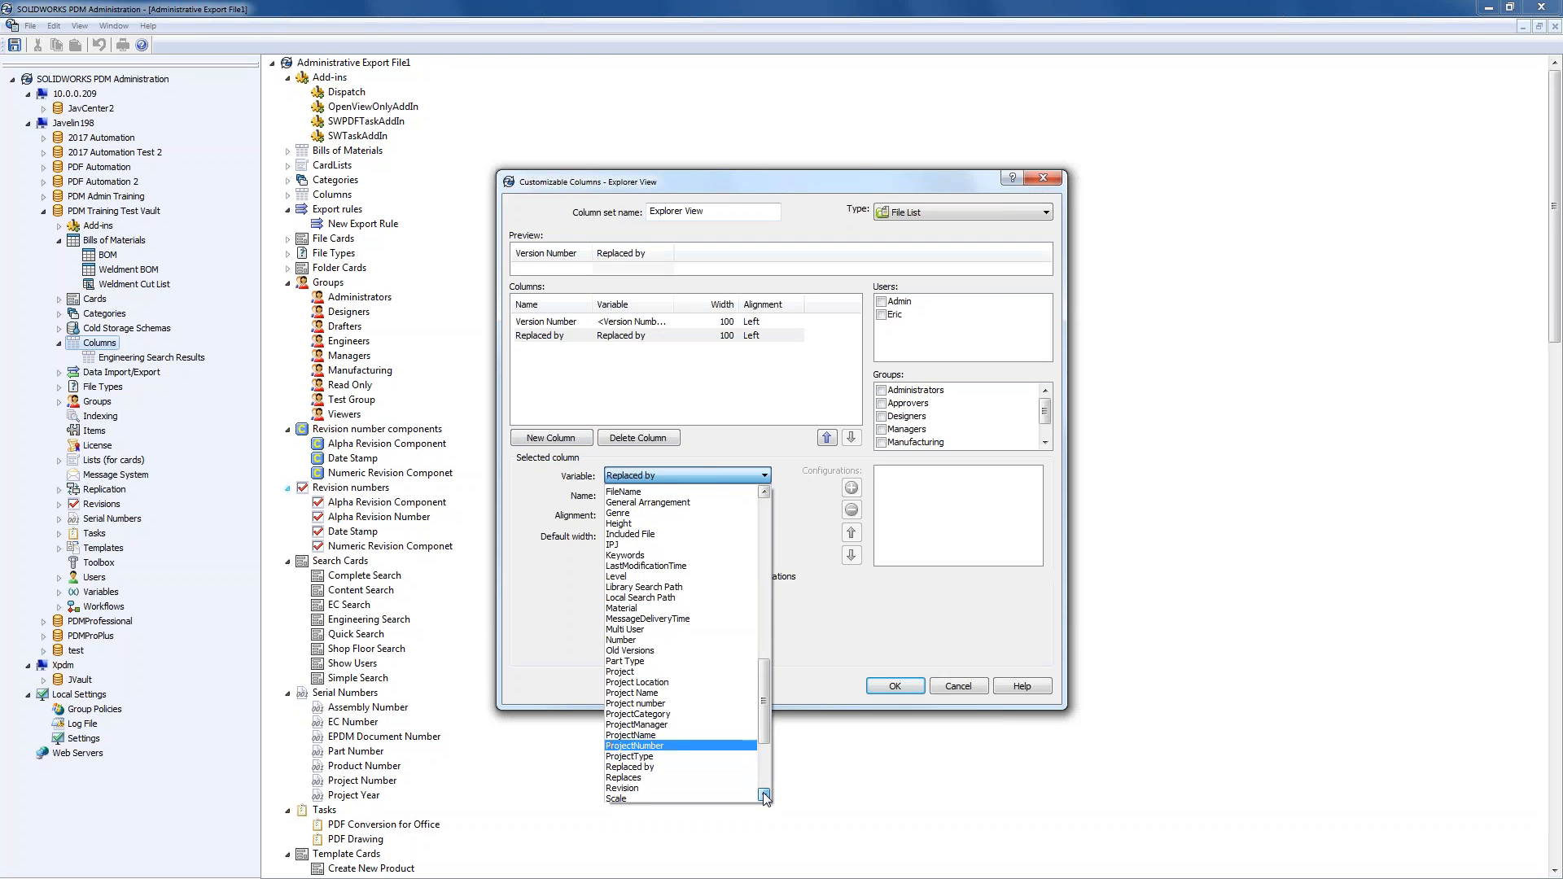
left_click(723, 795)
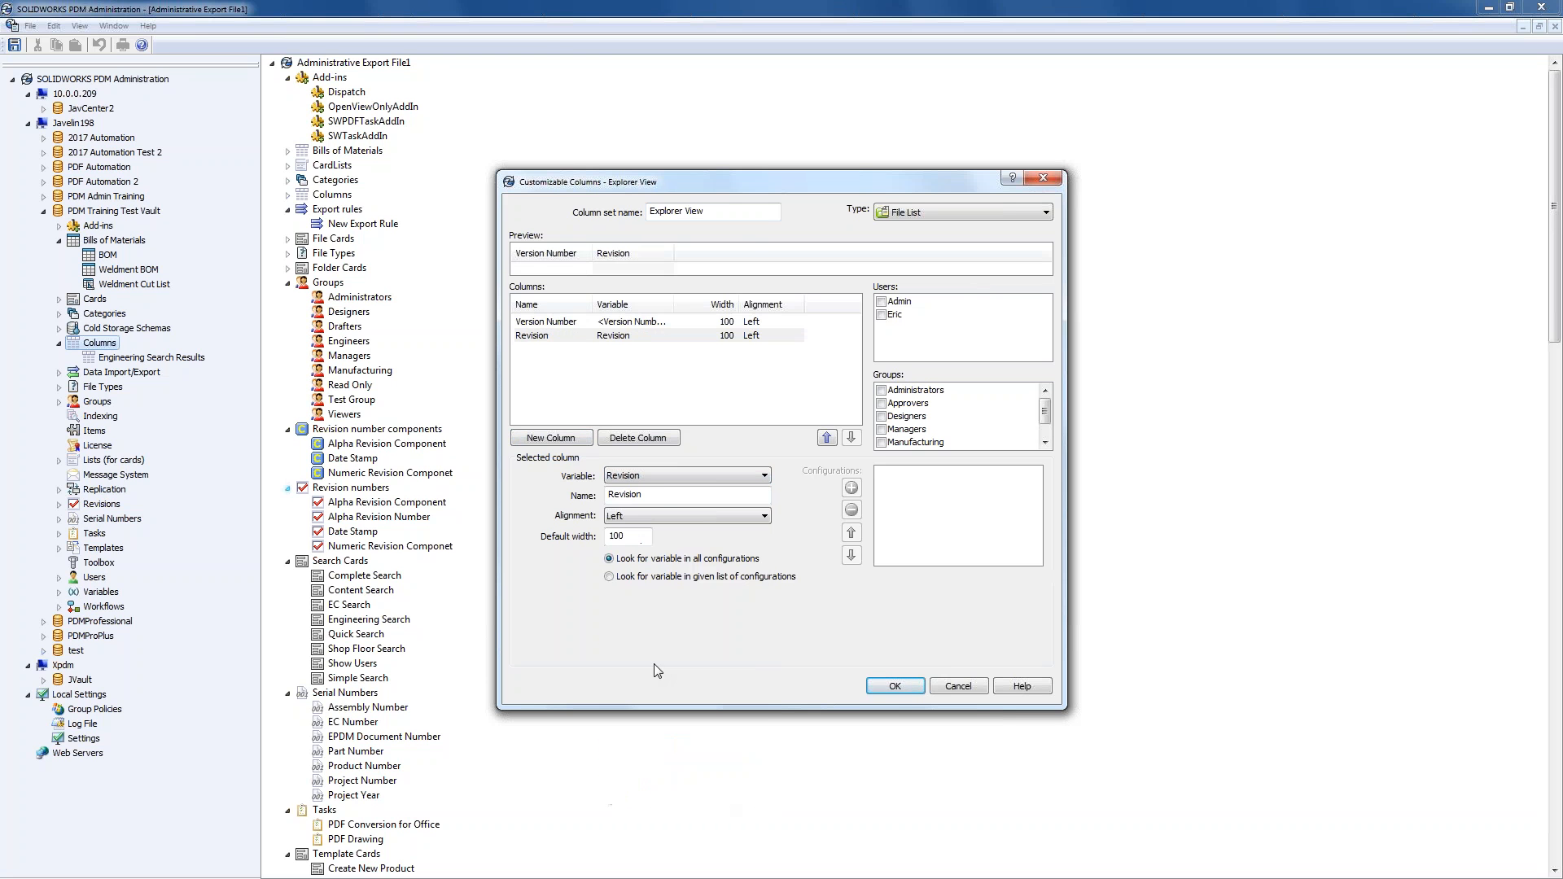
- Add a Description column, widen the Name column, and select the Revision entry
left_click(560, 439)
left_click(667, 476)
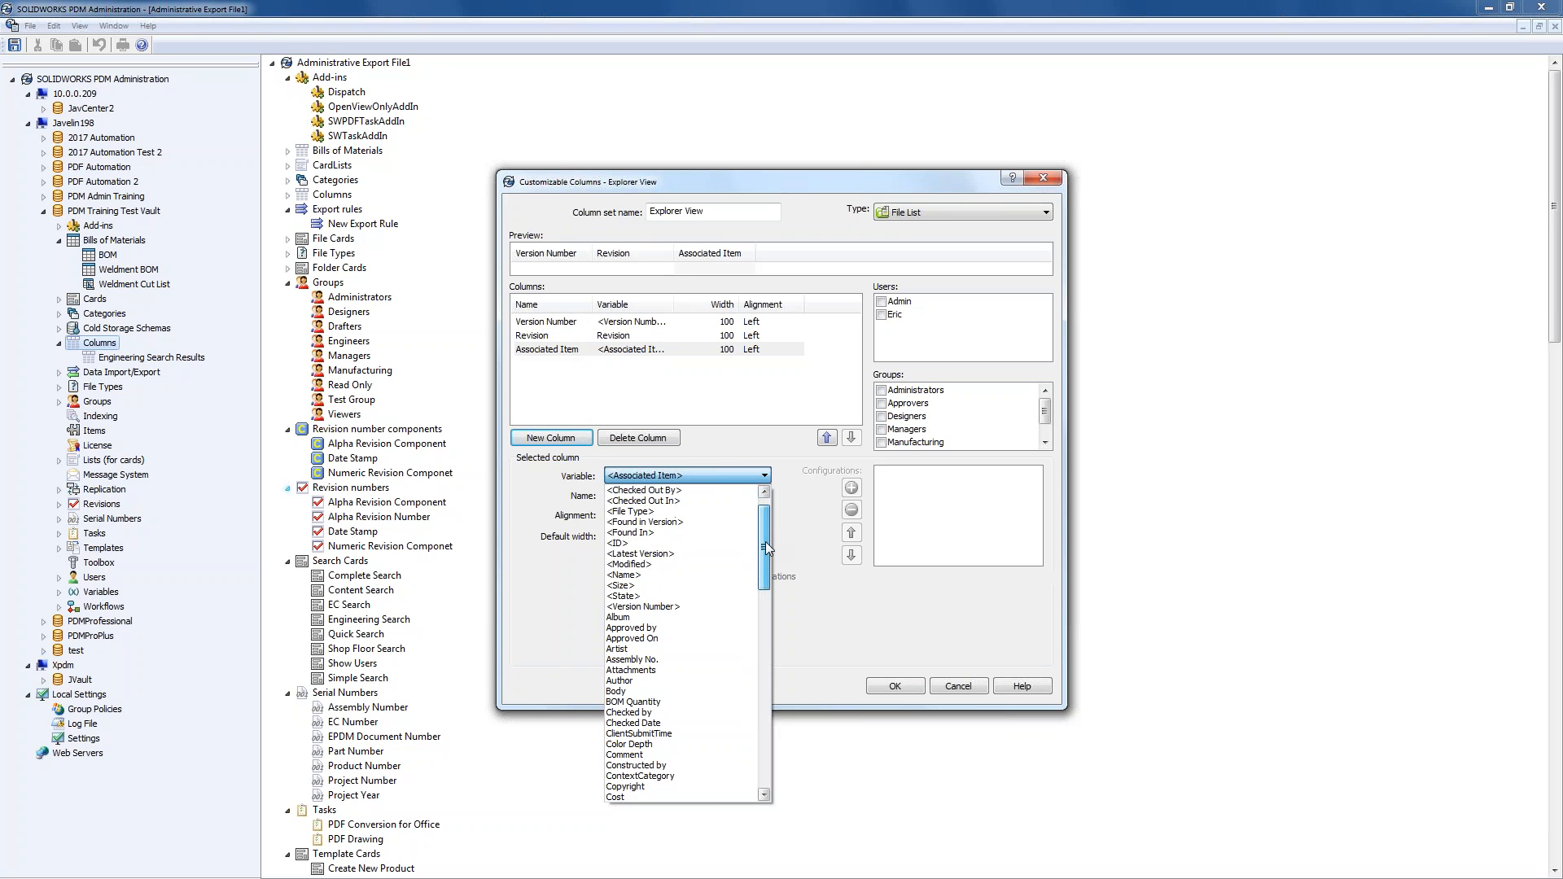
left_click_drag(766, 540, 765, 525)
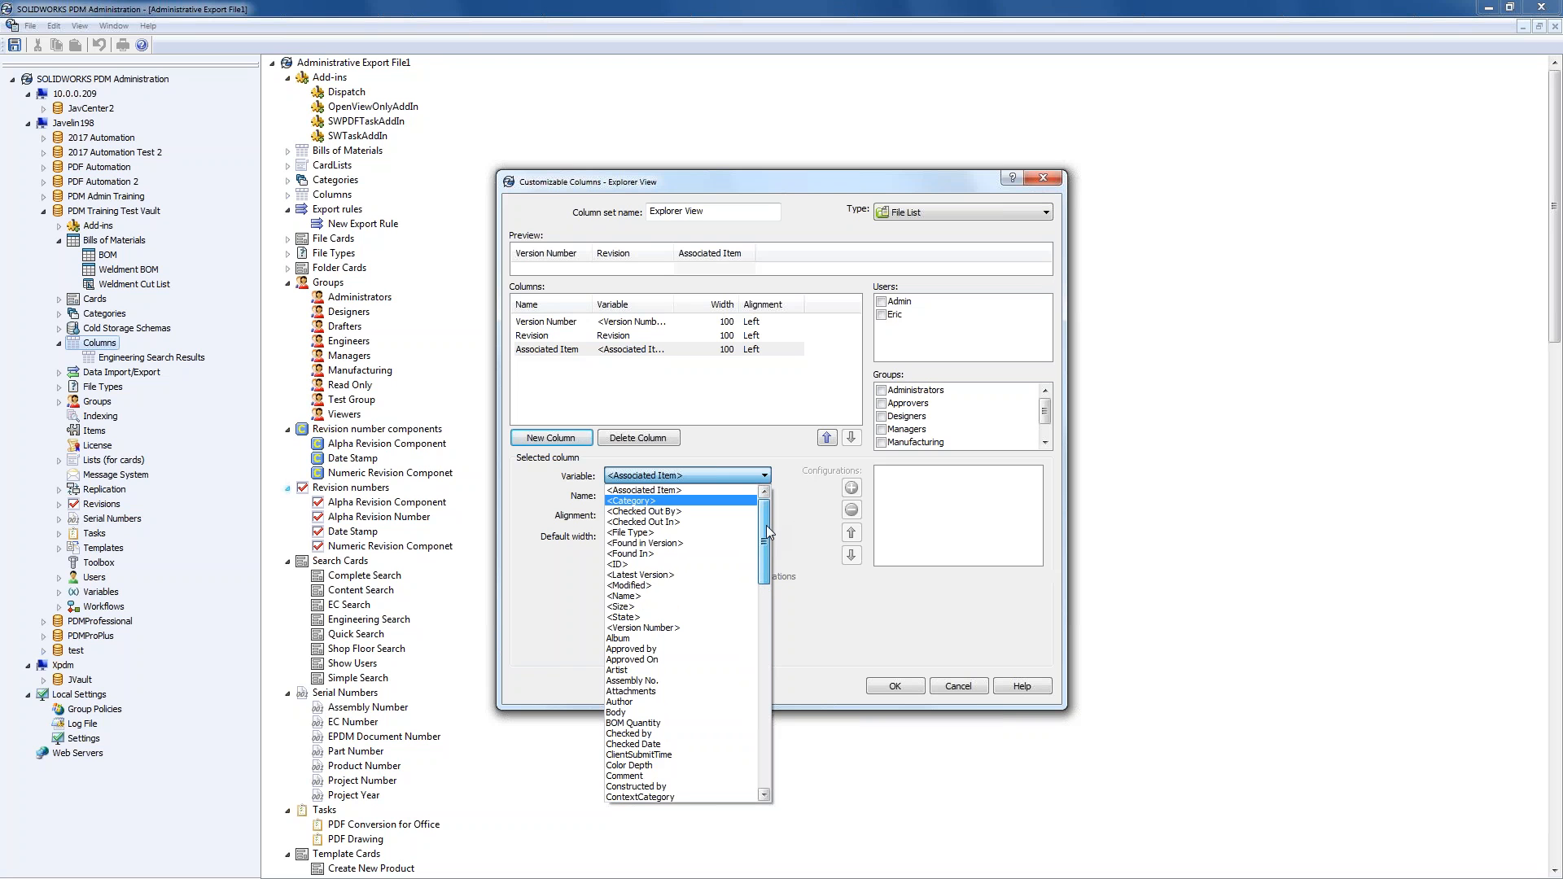
left_click_drag(766, 527, 750, 624)
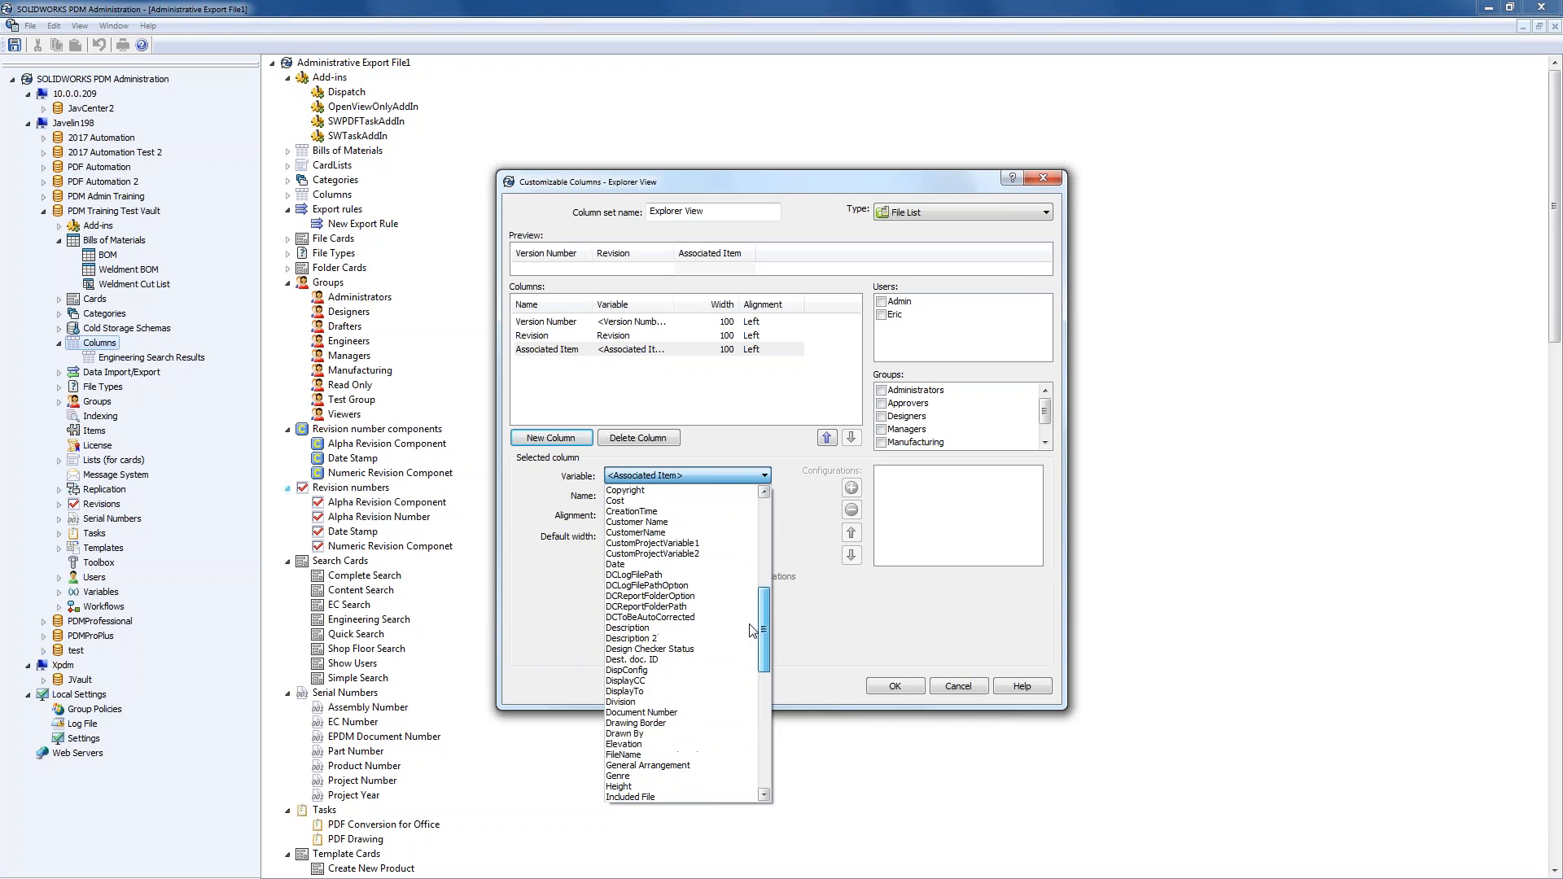
left_click(663, 629)
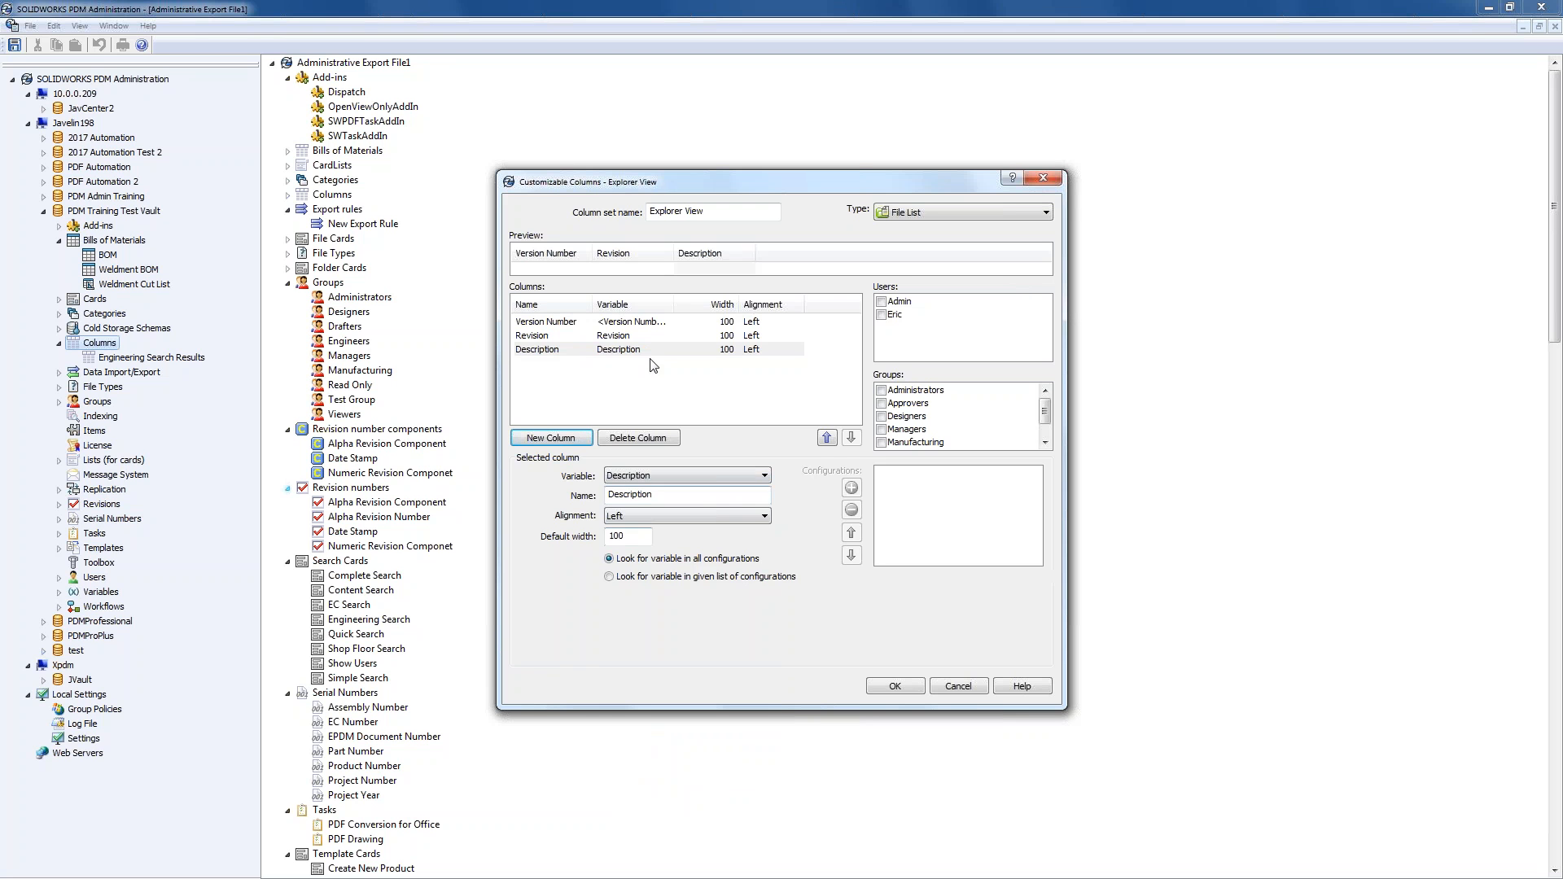
left_click_drag(592, 303, 628, 303)
left_click(562, 335)
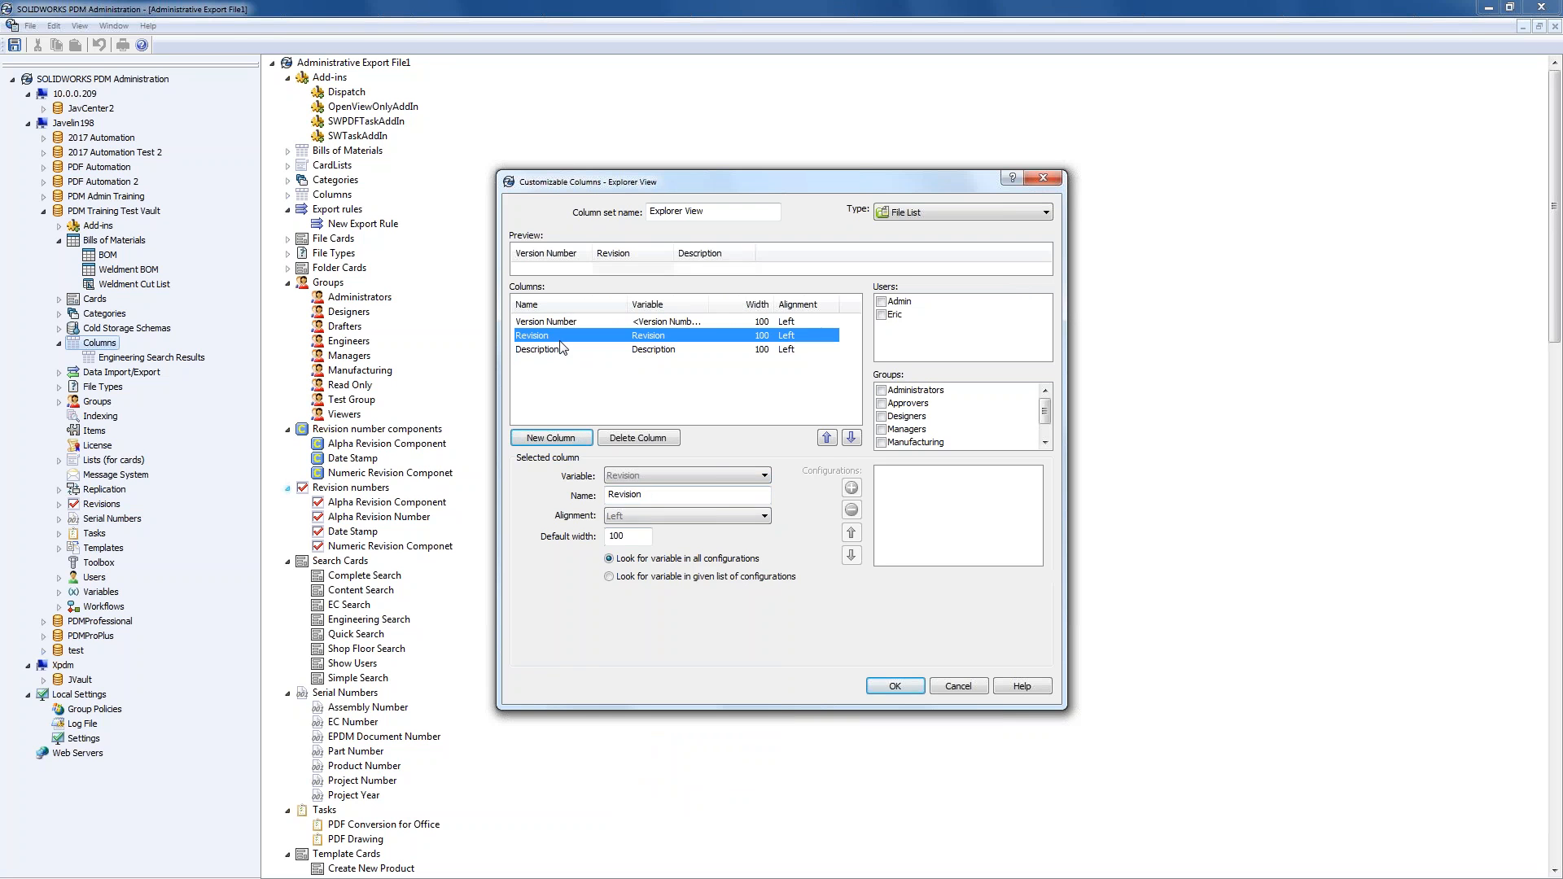
- Assign Explorer View to both users, adjust the Name and Variable column widths, and save it
left_click(563, 325)
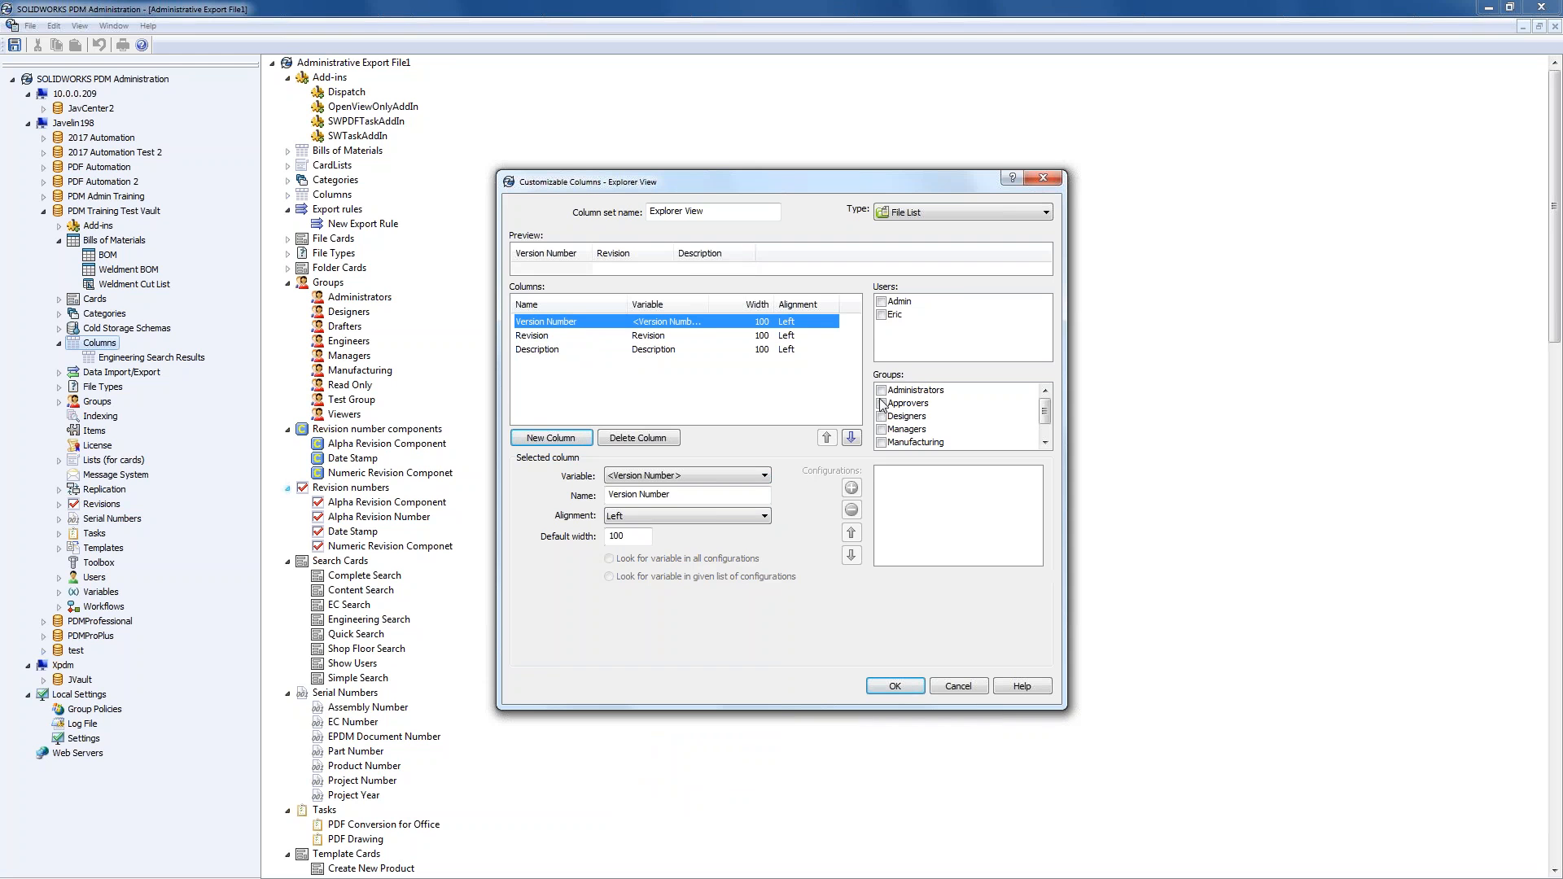
left_click(883, 304)
left_click(881, 315)
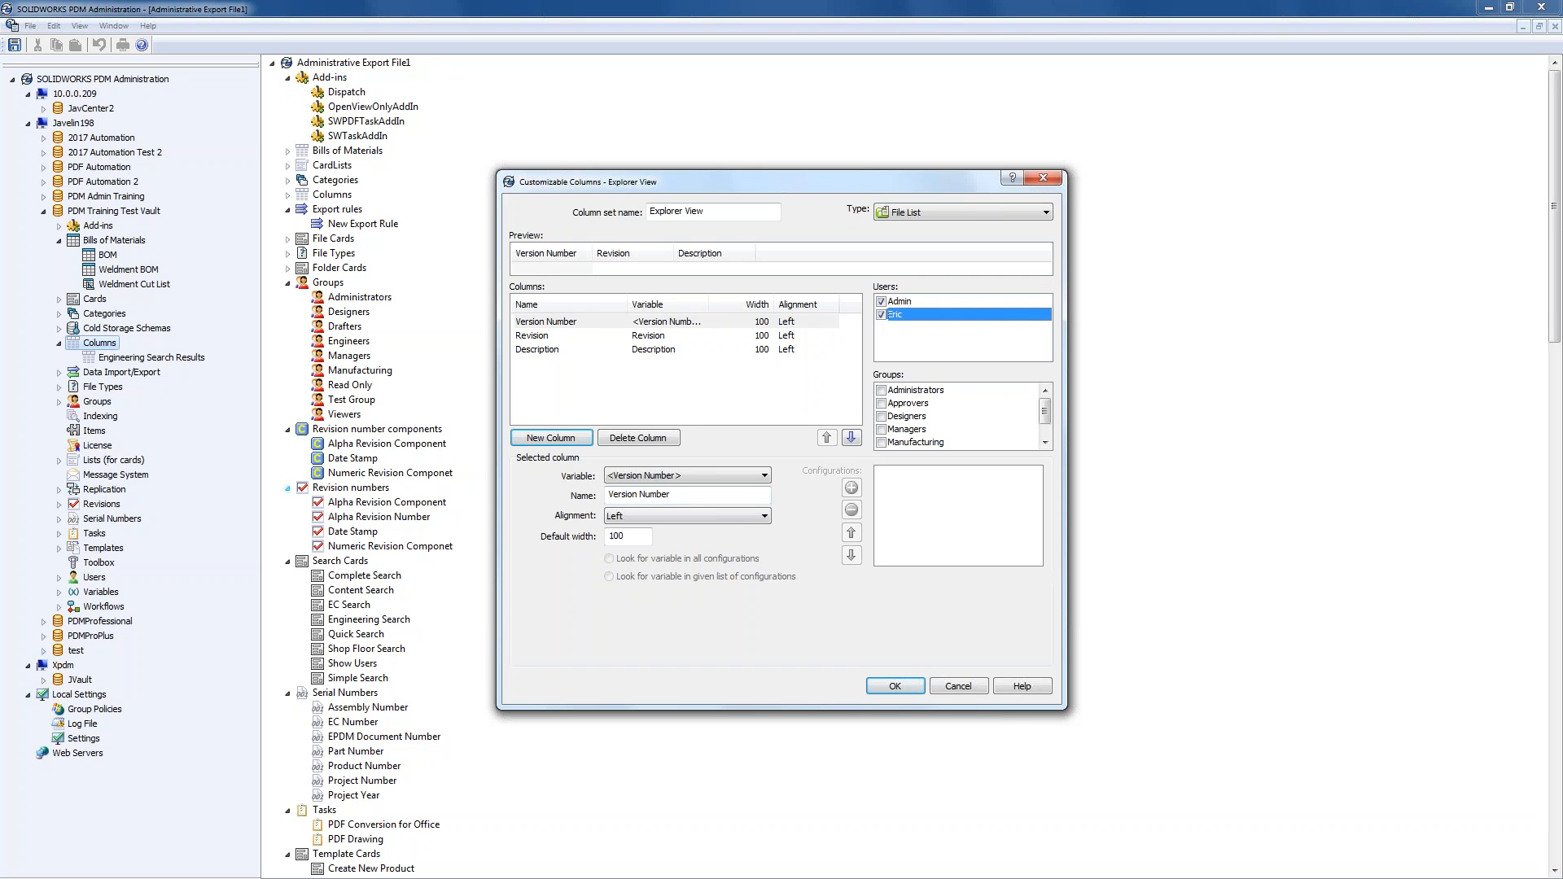
left_click_drag(623, 305, 600, 305)
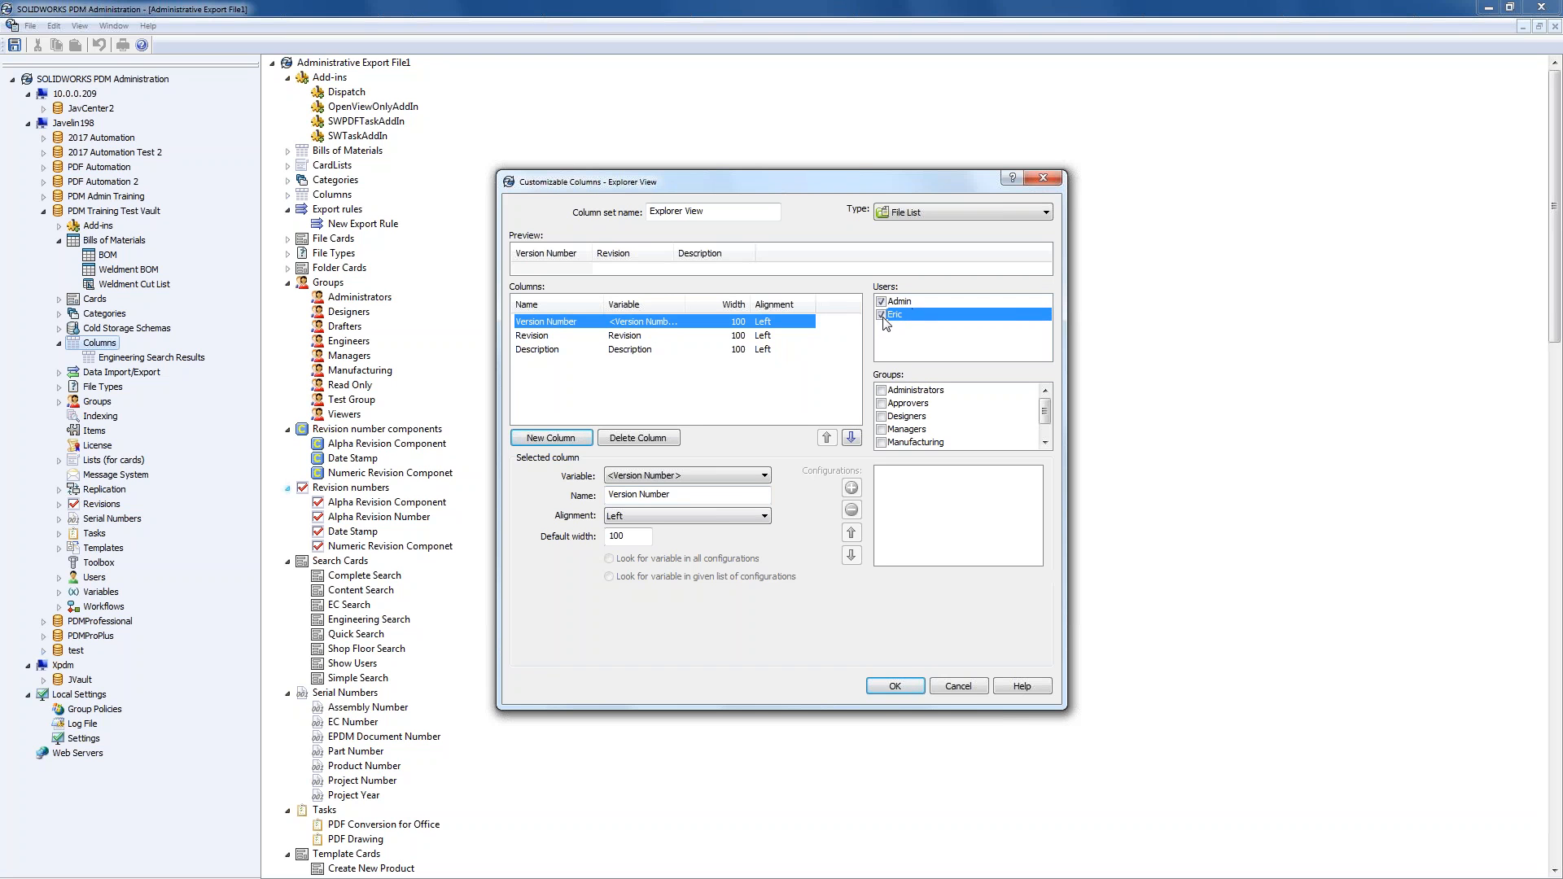
left_click_drag(685, 305, 715, 304)
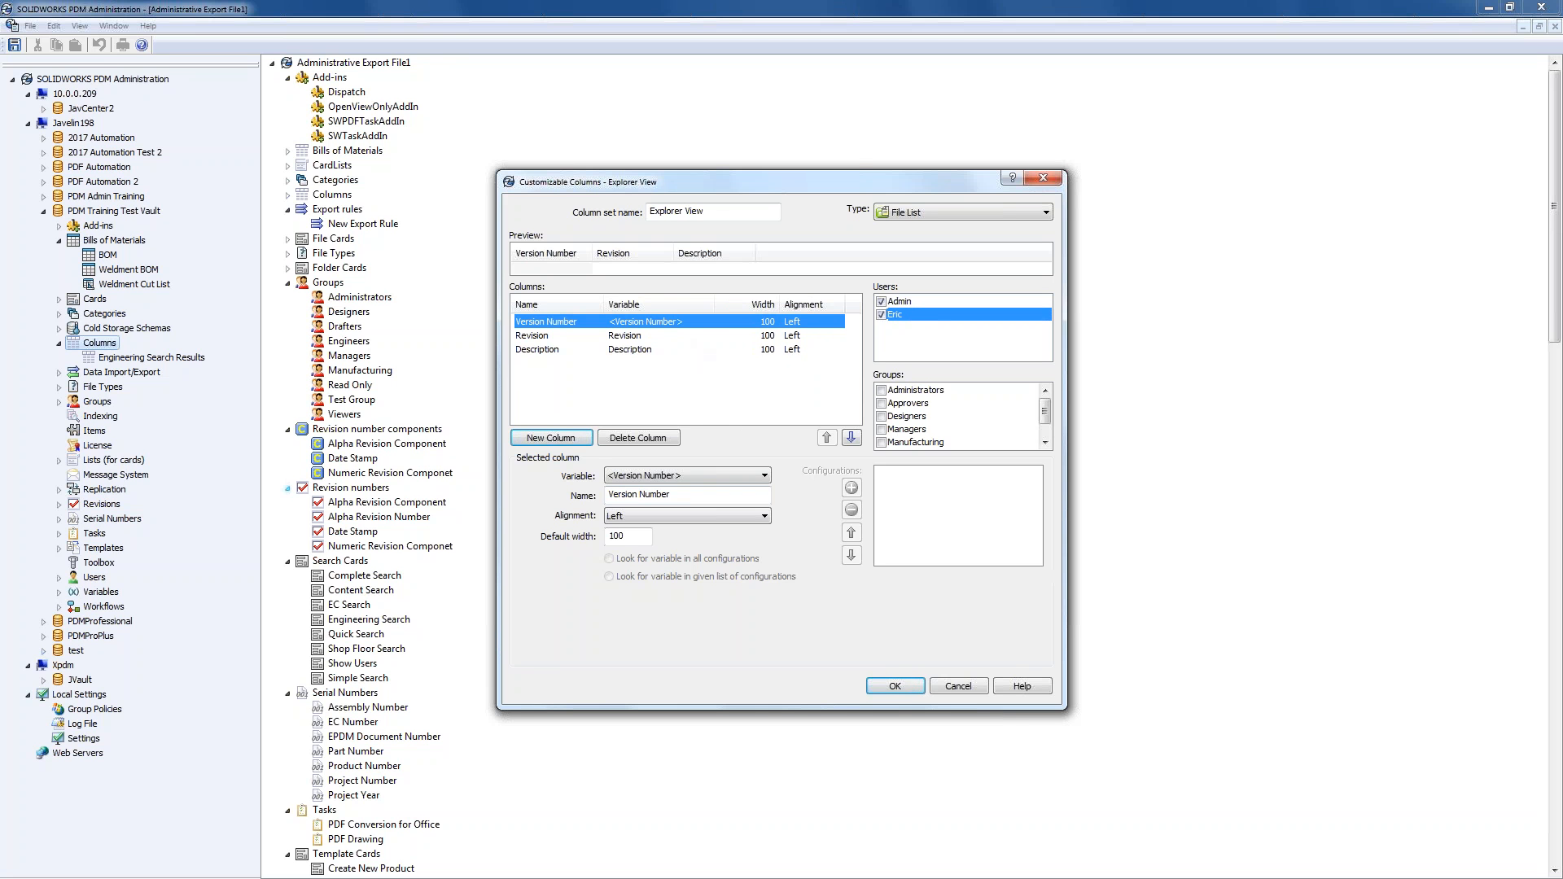
left_click(894, 689)
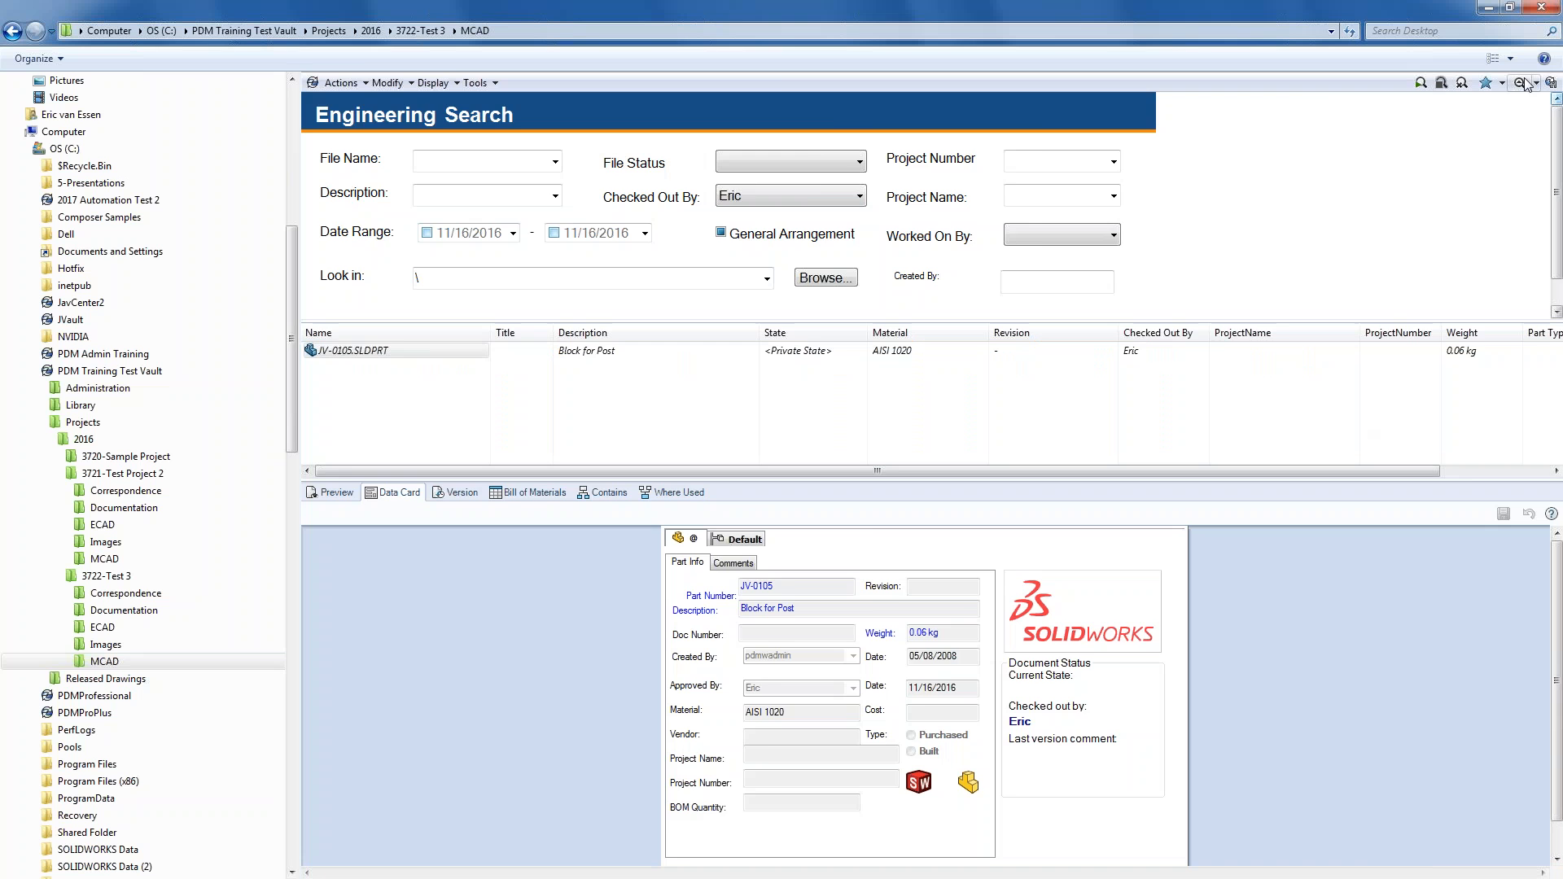
- Advance past the ADDING VARIABLES TO COLUMNS title card to the Desktop folder window
left_click(1521, 83)
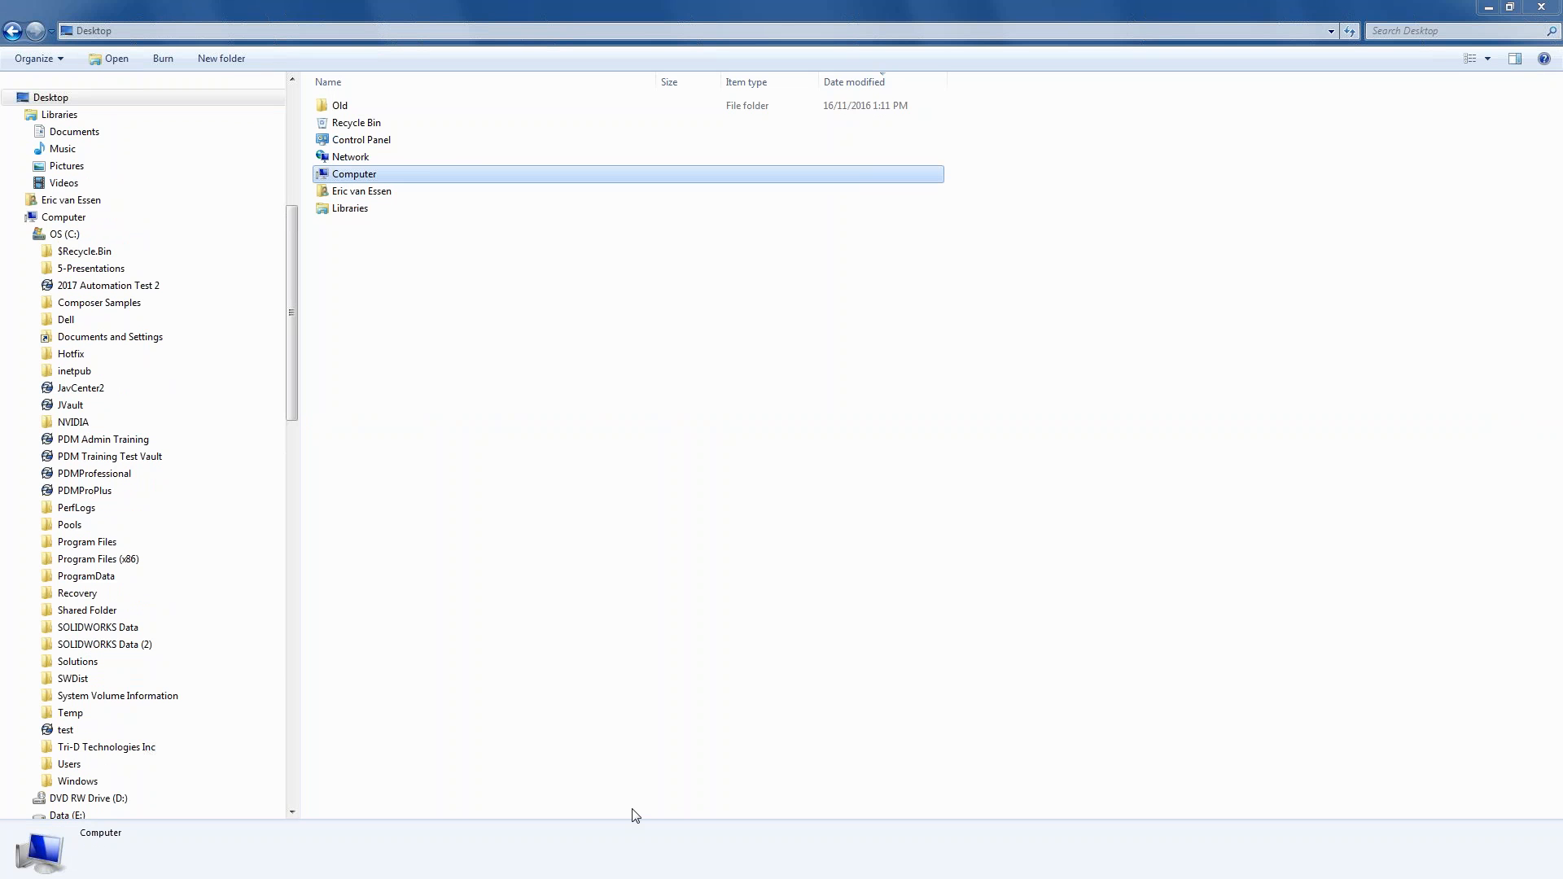
- Log into the PDM Training Test Vault with the account password
left_click(13, 31)
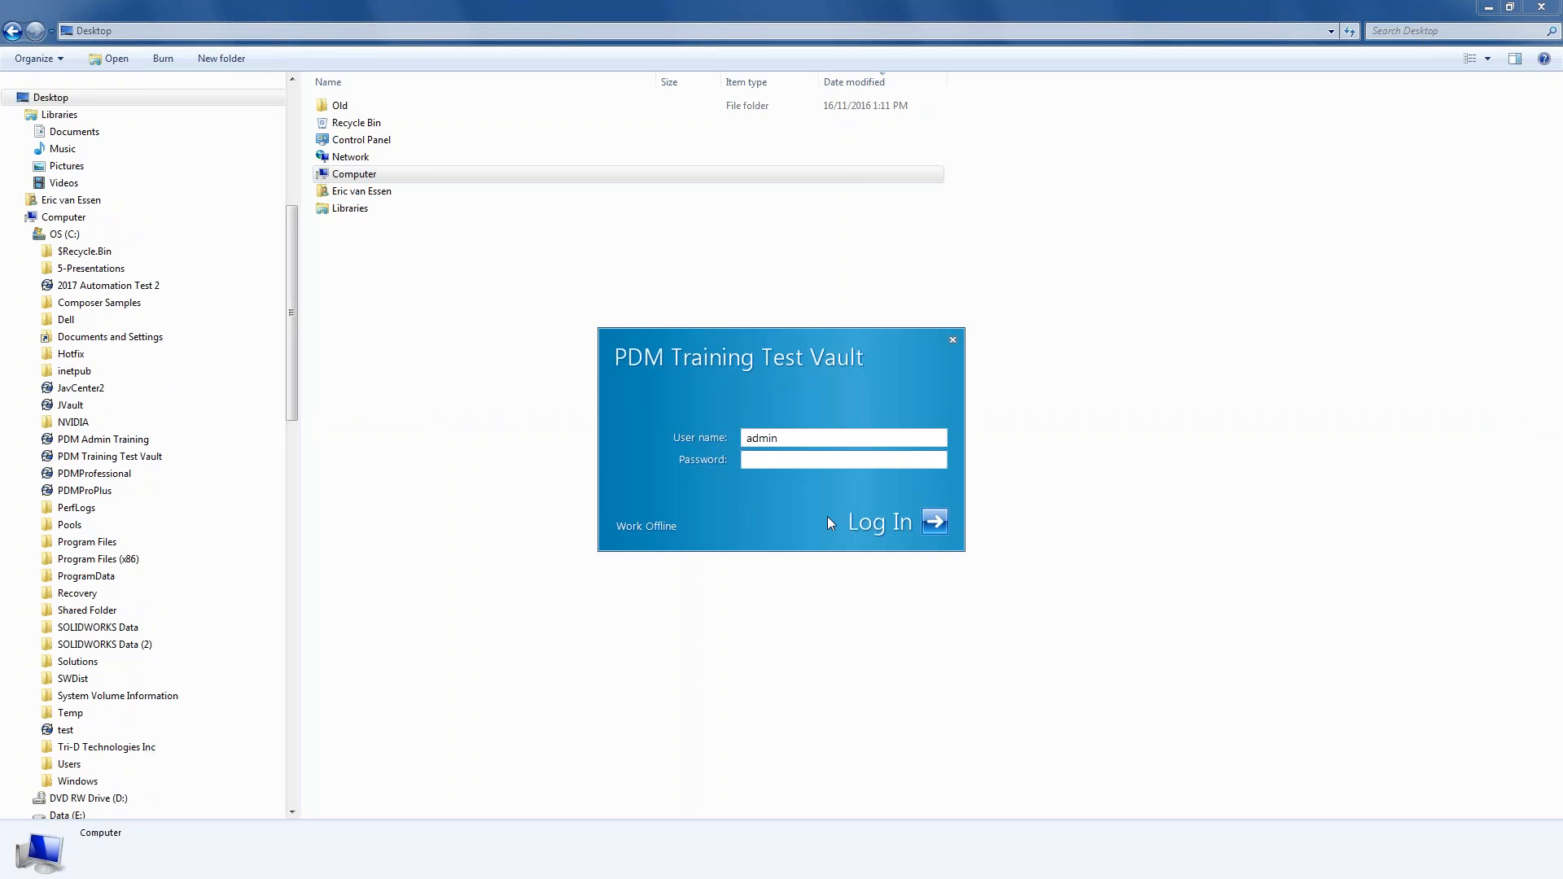
type("•••••")
key("Return")
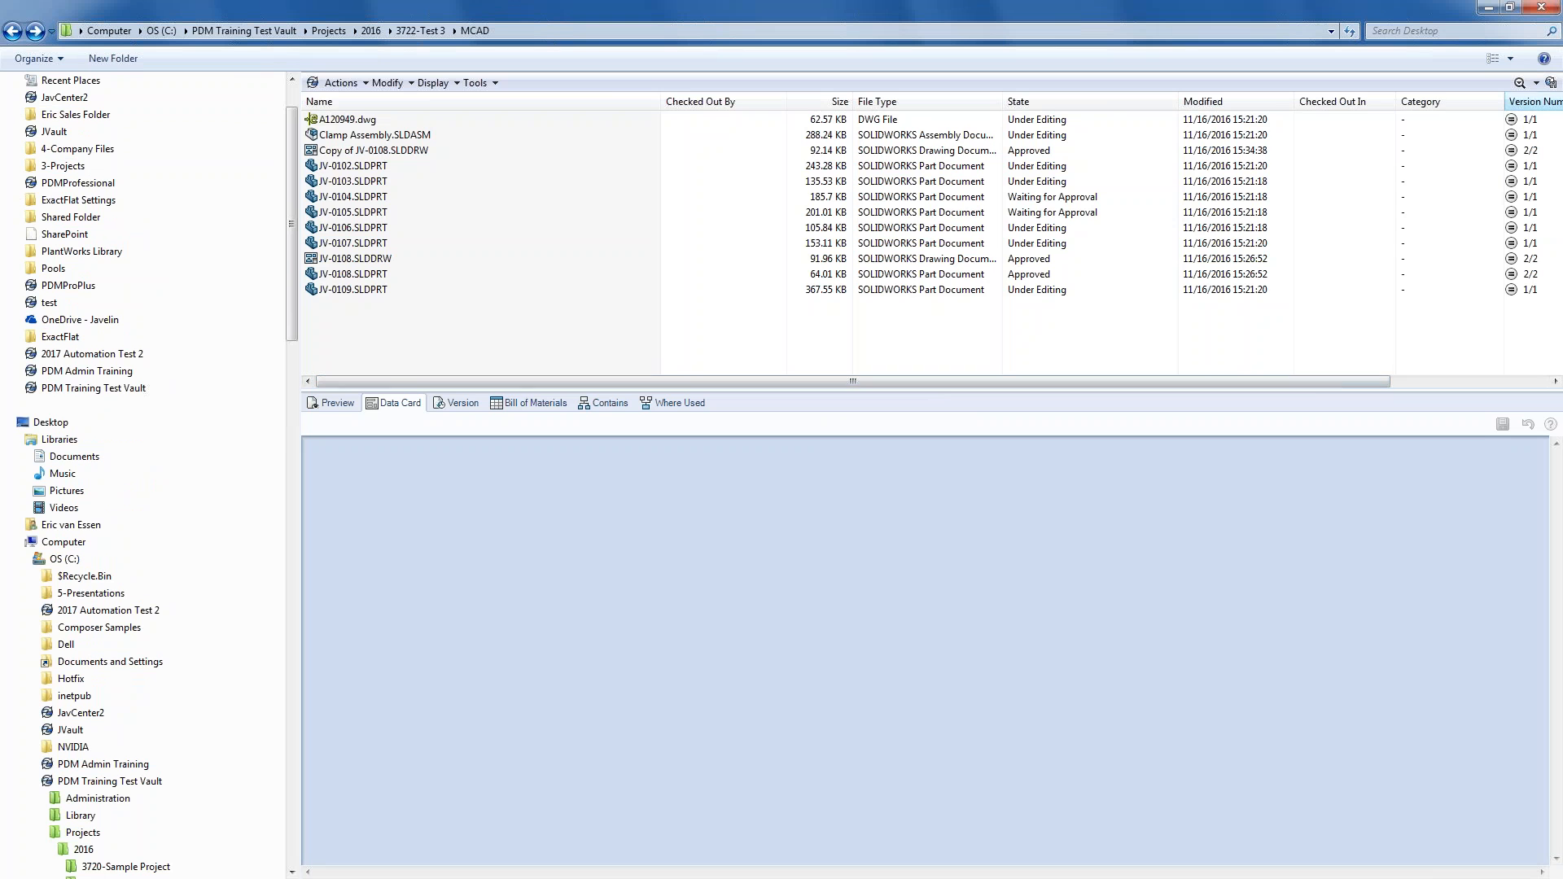
- Order Description, Version Number and Revision after a narrowed Name column, then select Copy of JV-0108.SLDDRW
left_click_drag(1314, 378, 1495, 372)
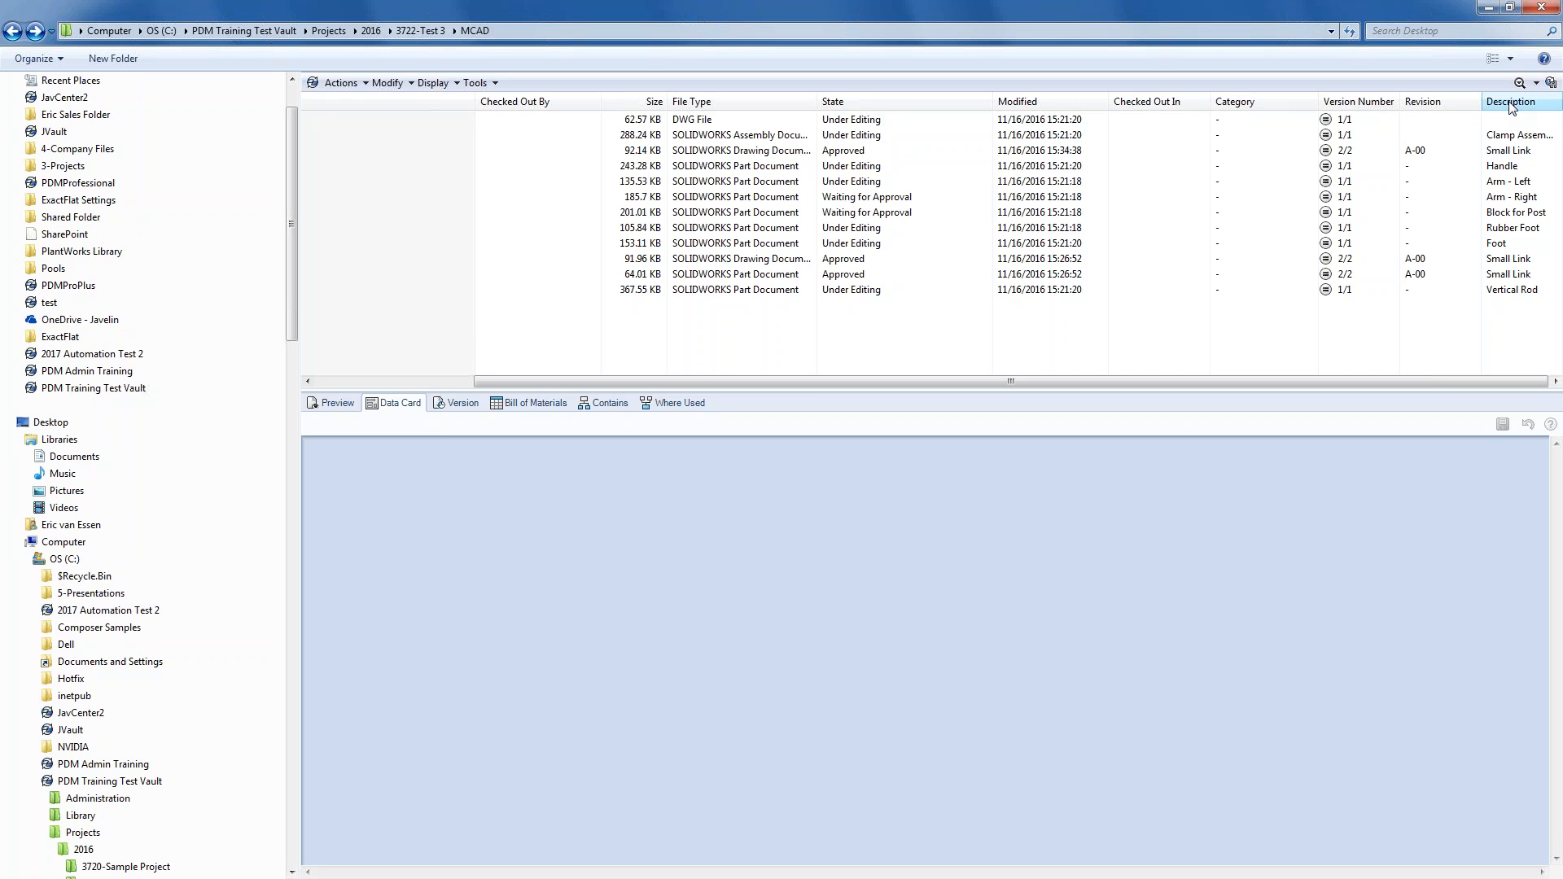
left_click_drag(1522, 108, 471, 113)
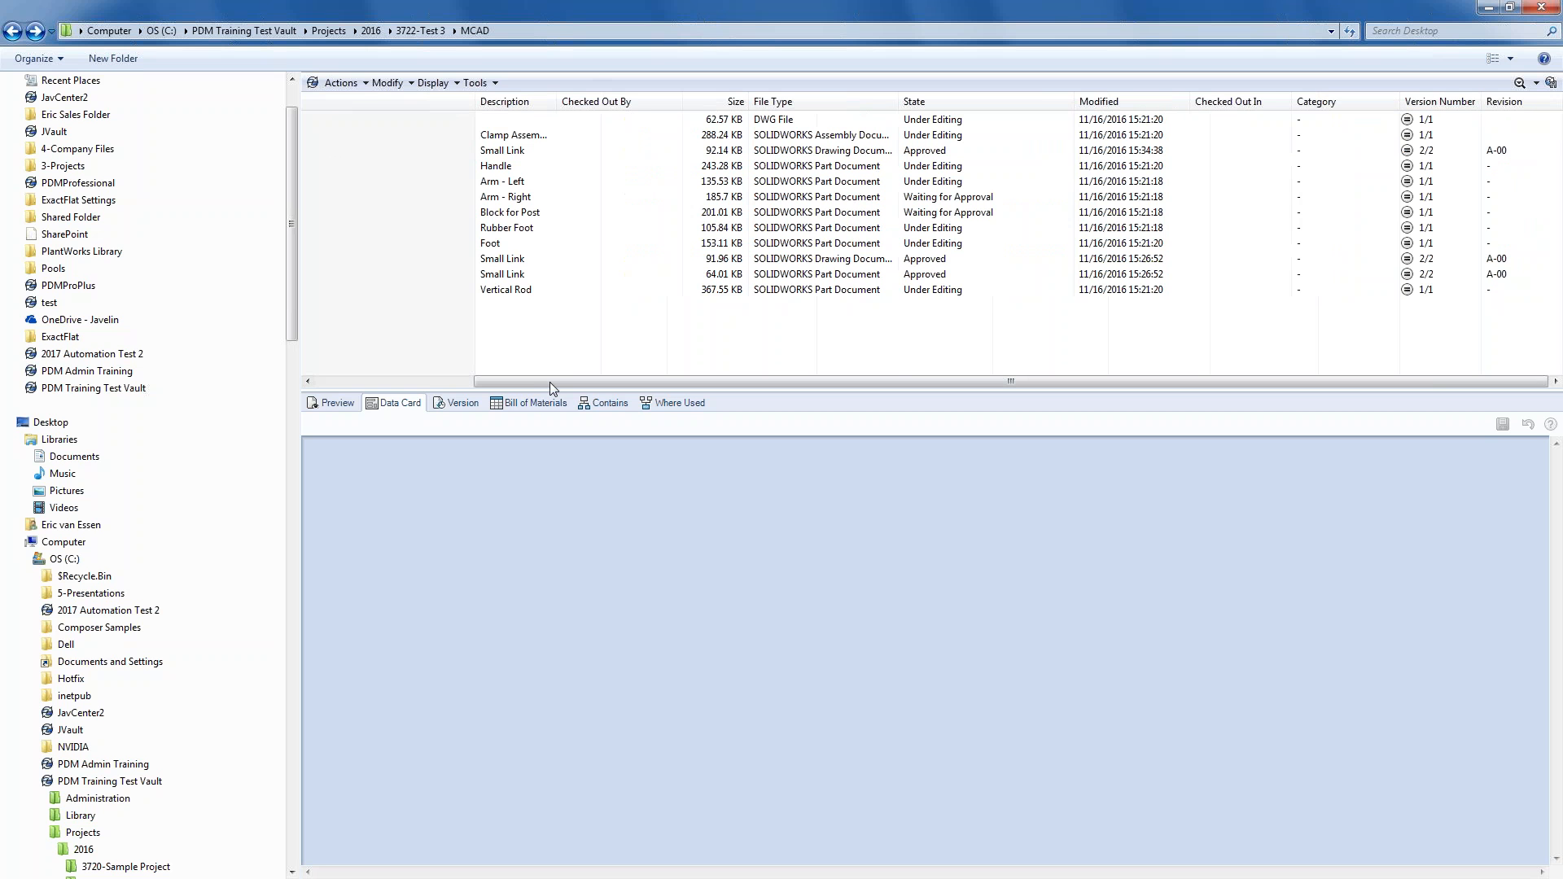
left_click_drag(1458, 93, 575, 88)
left_click_drag(1525, 110, 484, 104)
left_click_drag(554, 382, 373, 378)
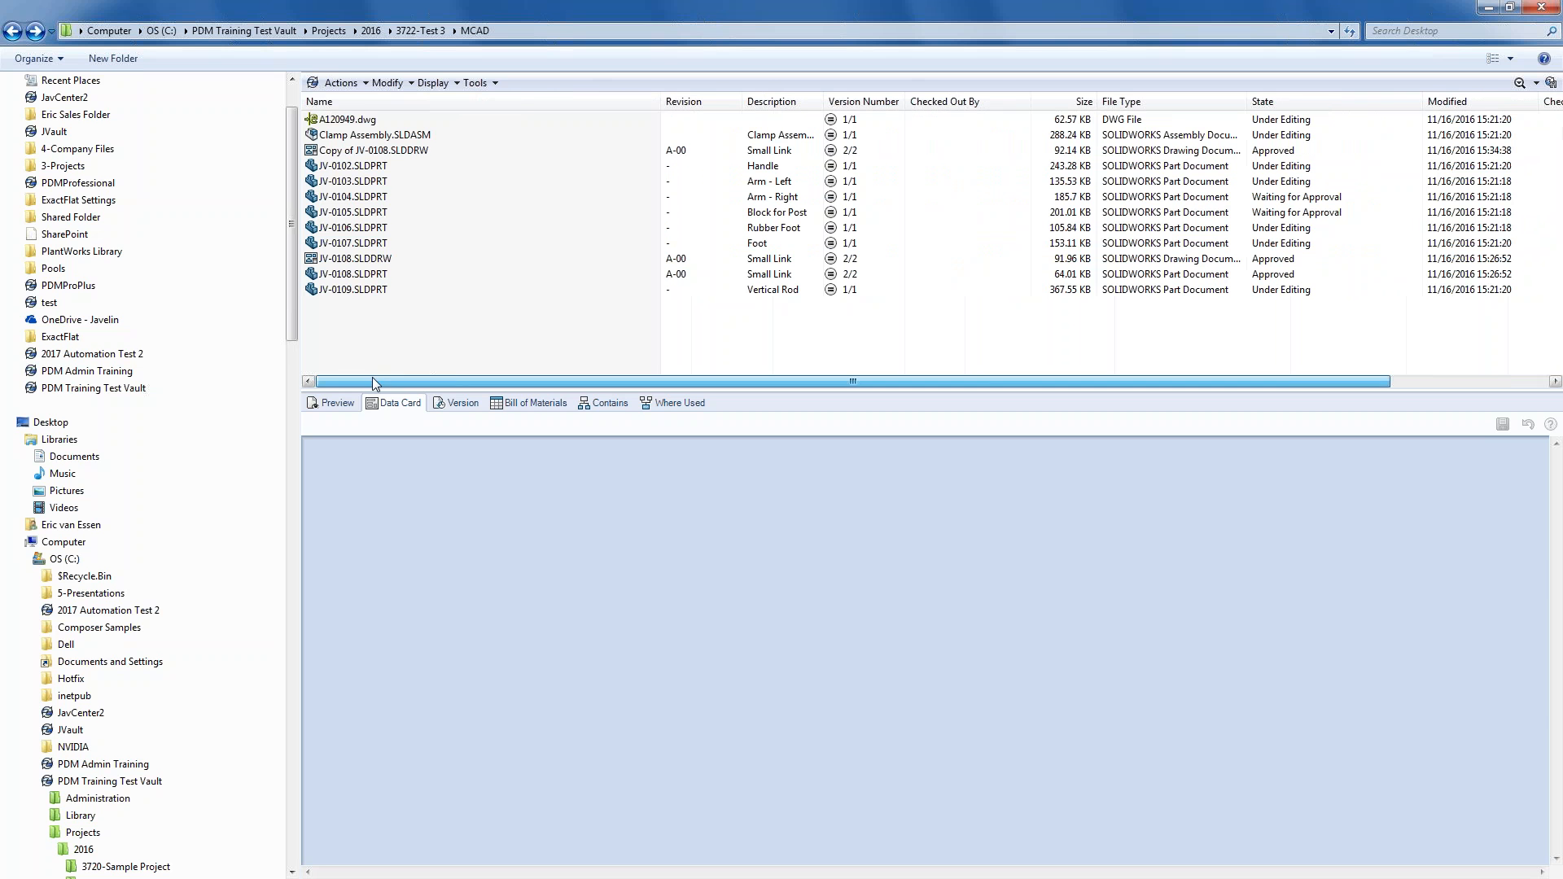
left_click_drag(664, 101, 488, 102)
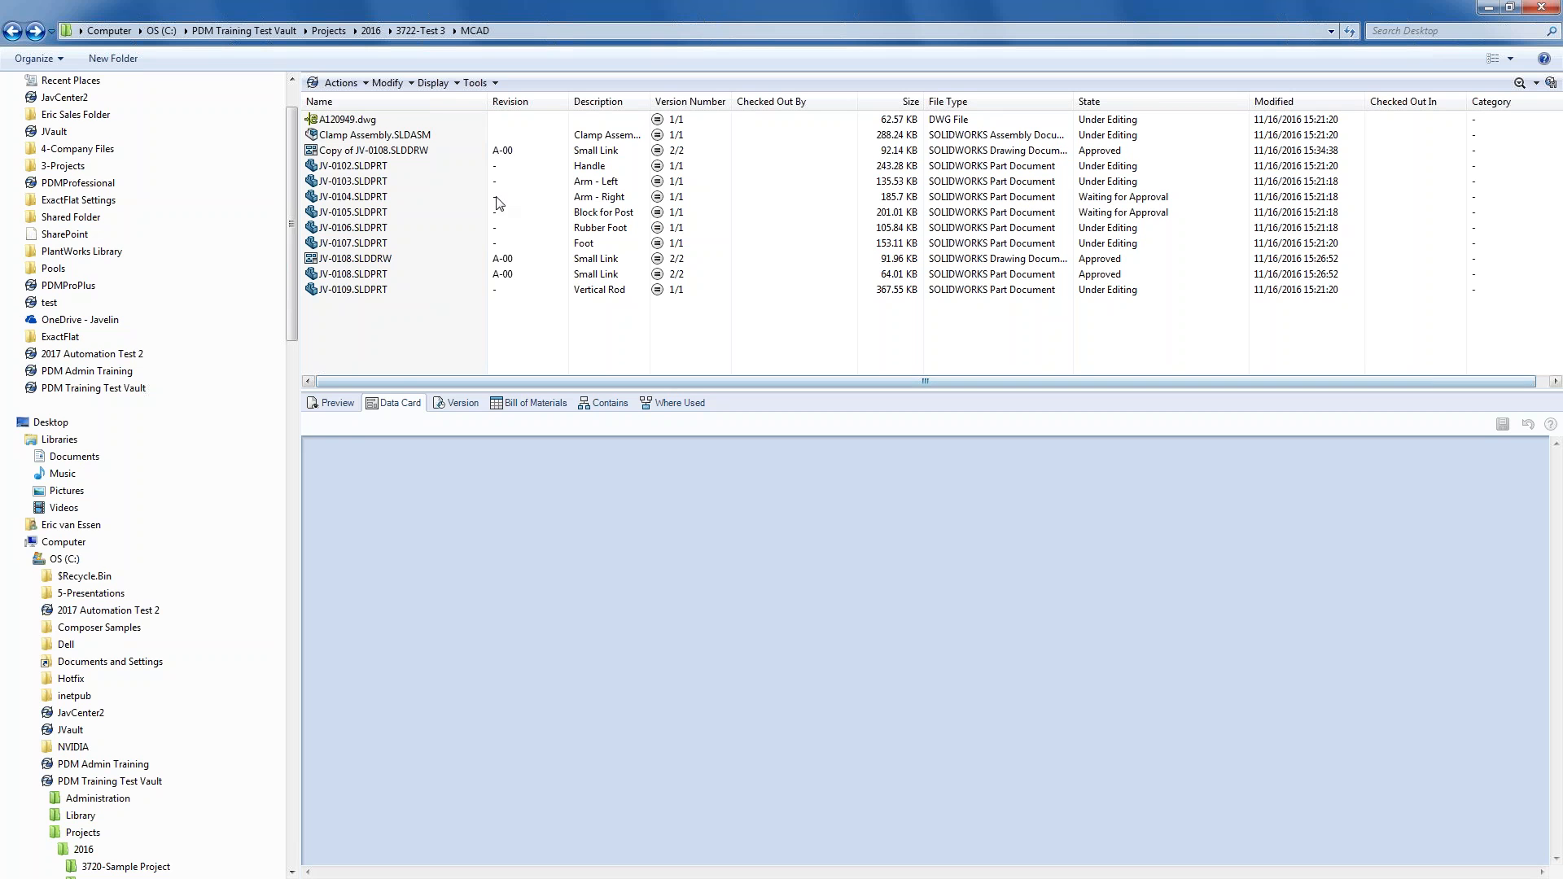
mouse_move(612, 102)
left_mouse_down()
mouse_move(500, 103)
mouse_move(623, 109)
left_mouse_up()
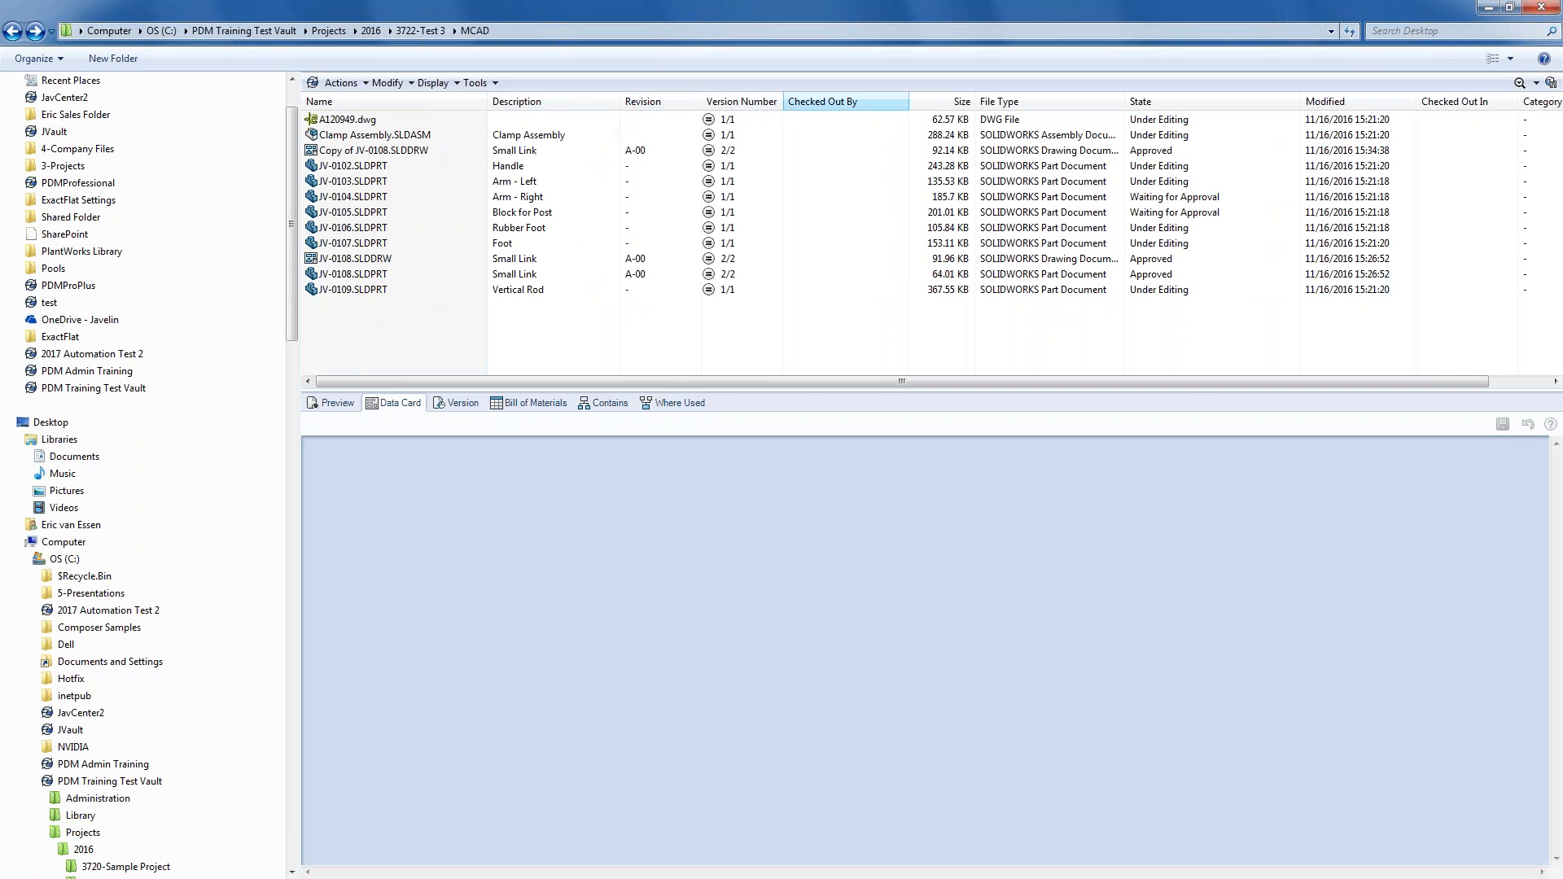
left_click_drag(487, 102, 440, 102)
left_click_drag(709, 101, 634, 101)
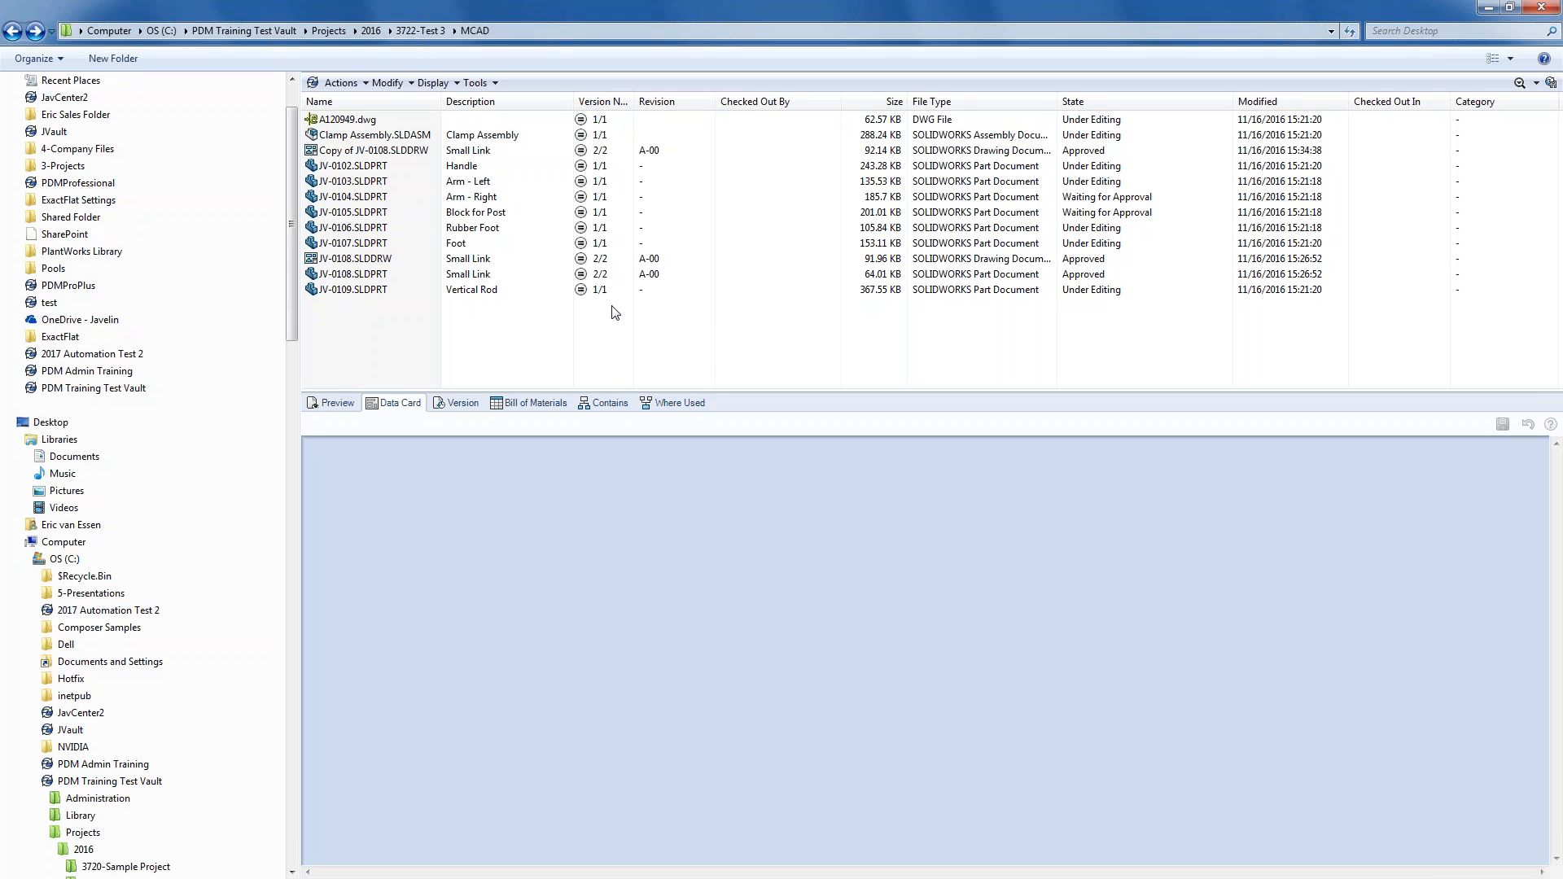
left_click_drag(633, 101, 647, 101)
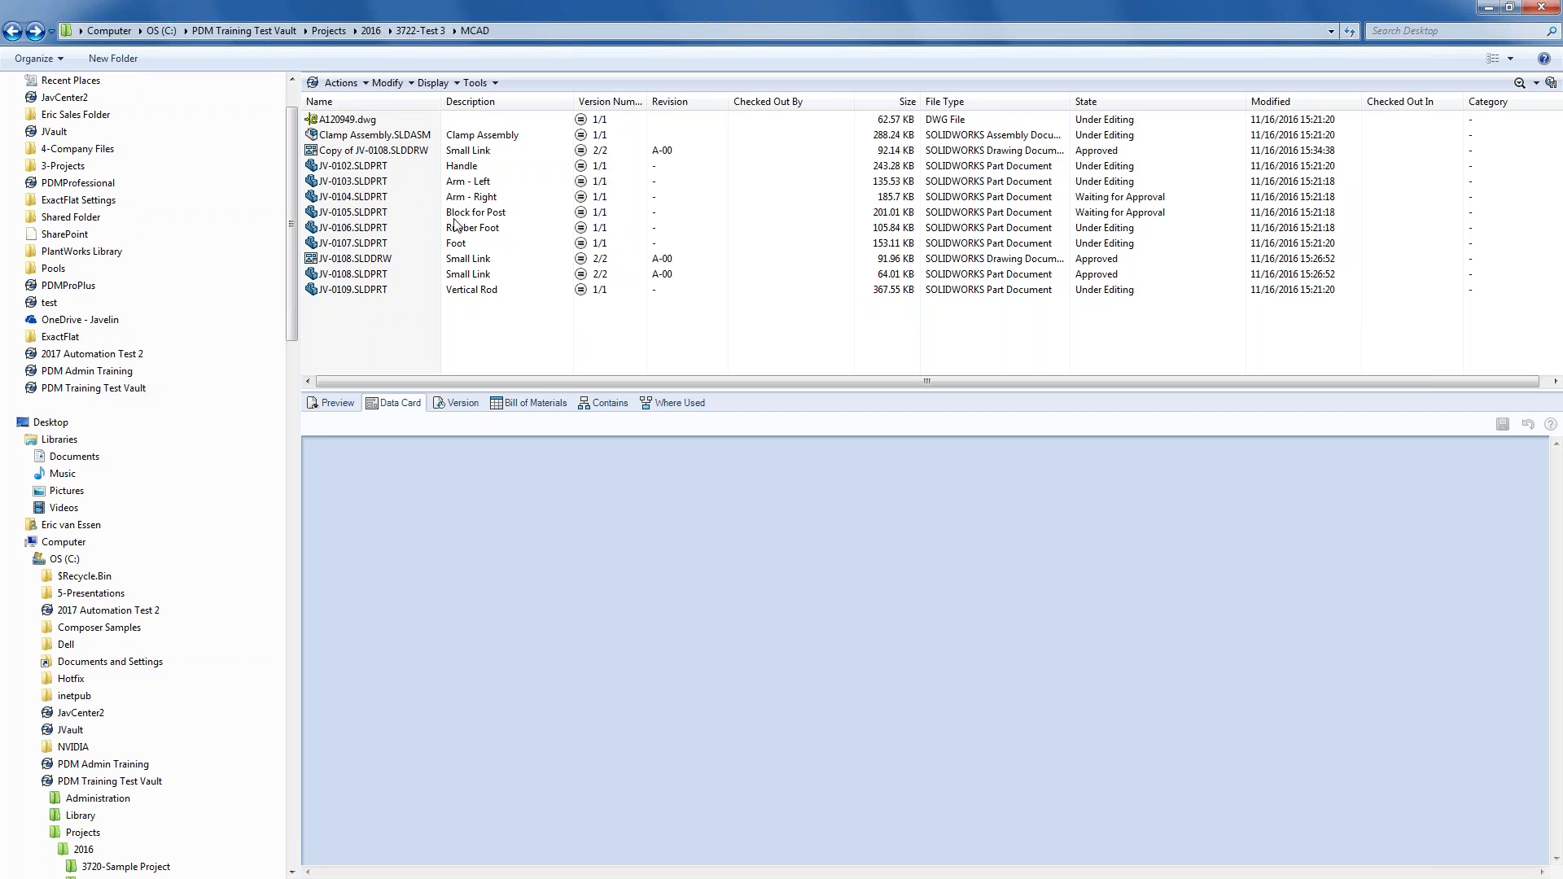
left_click(399, 155)
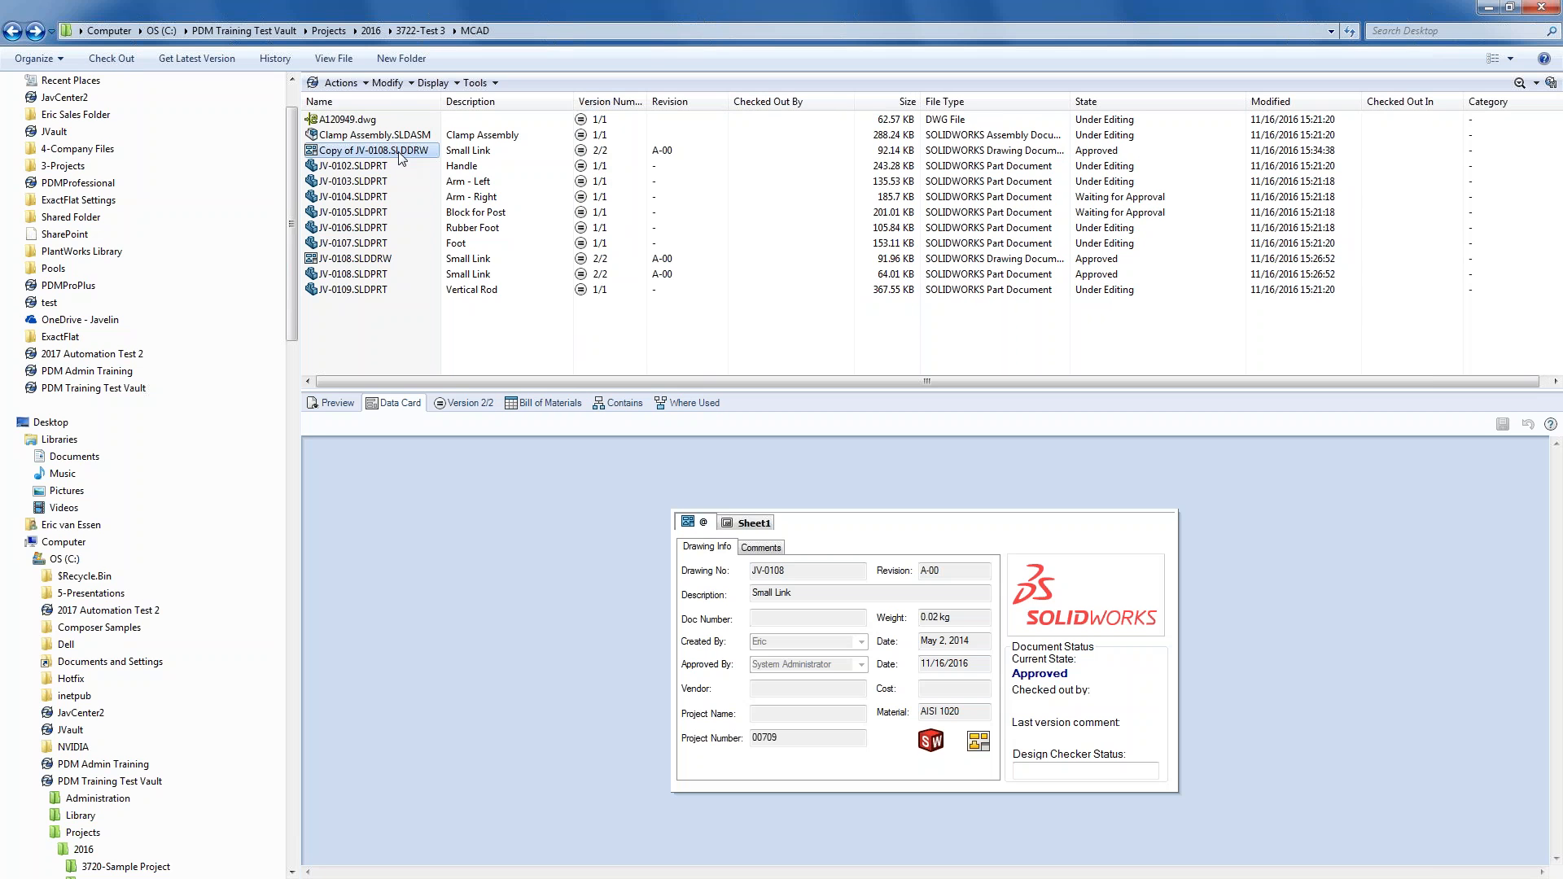
left_click(342, 83)
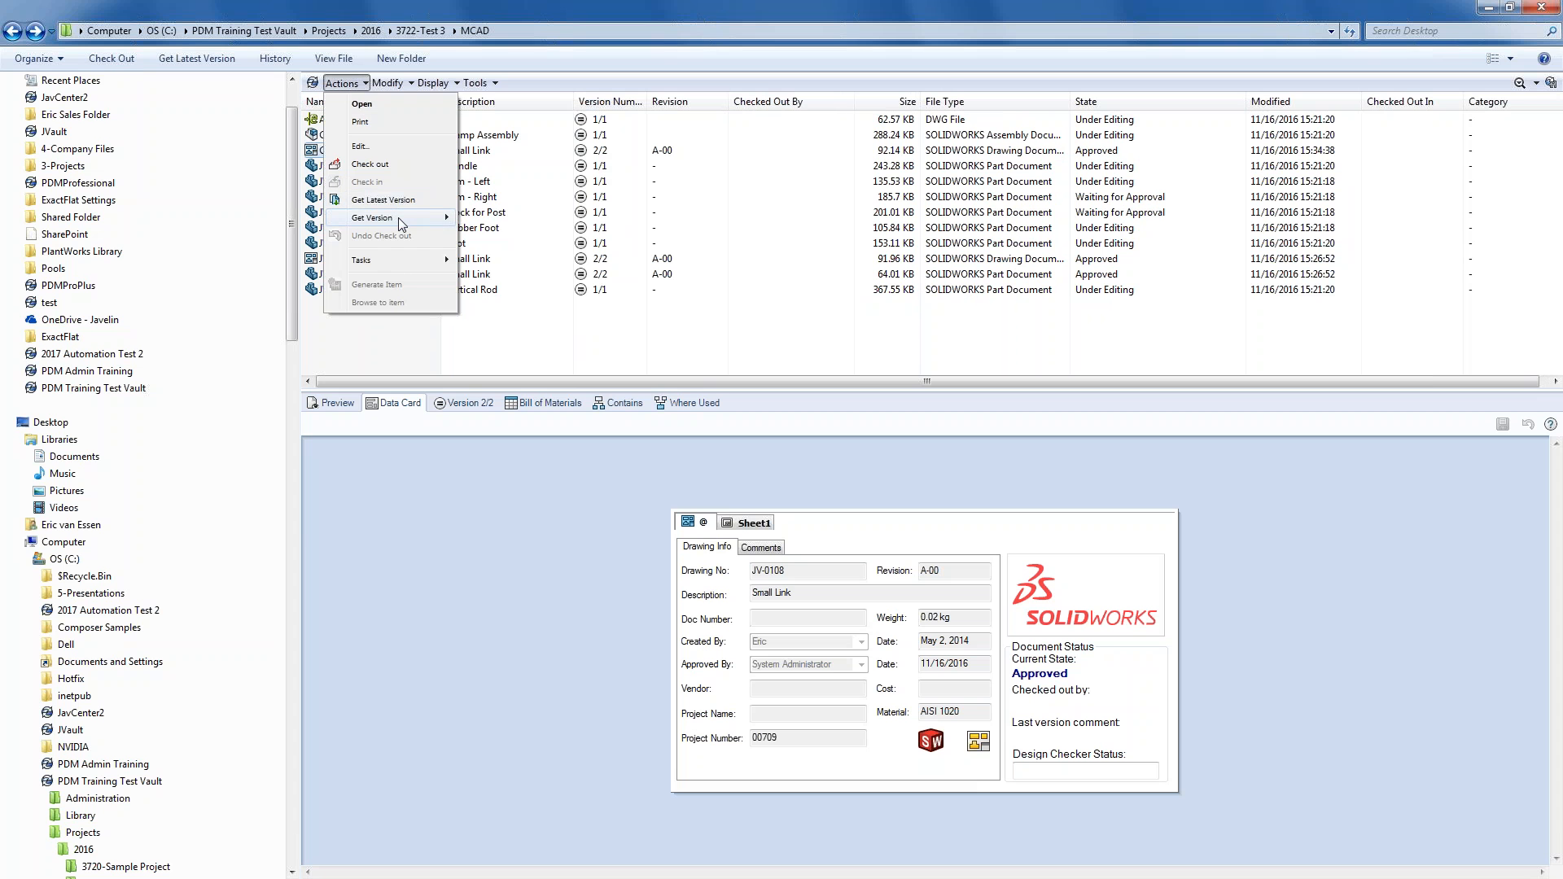
- Get version 1 <Created> of Copy of JV-0108.SLDDRW
mouse_move(402, 222)
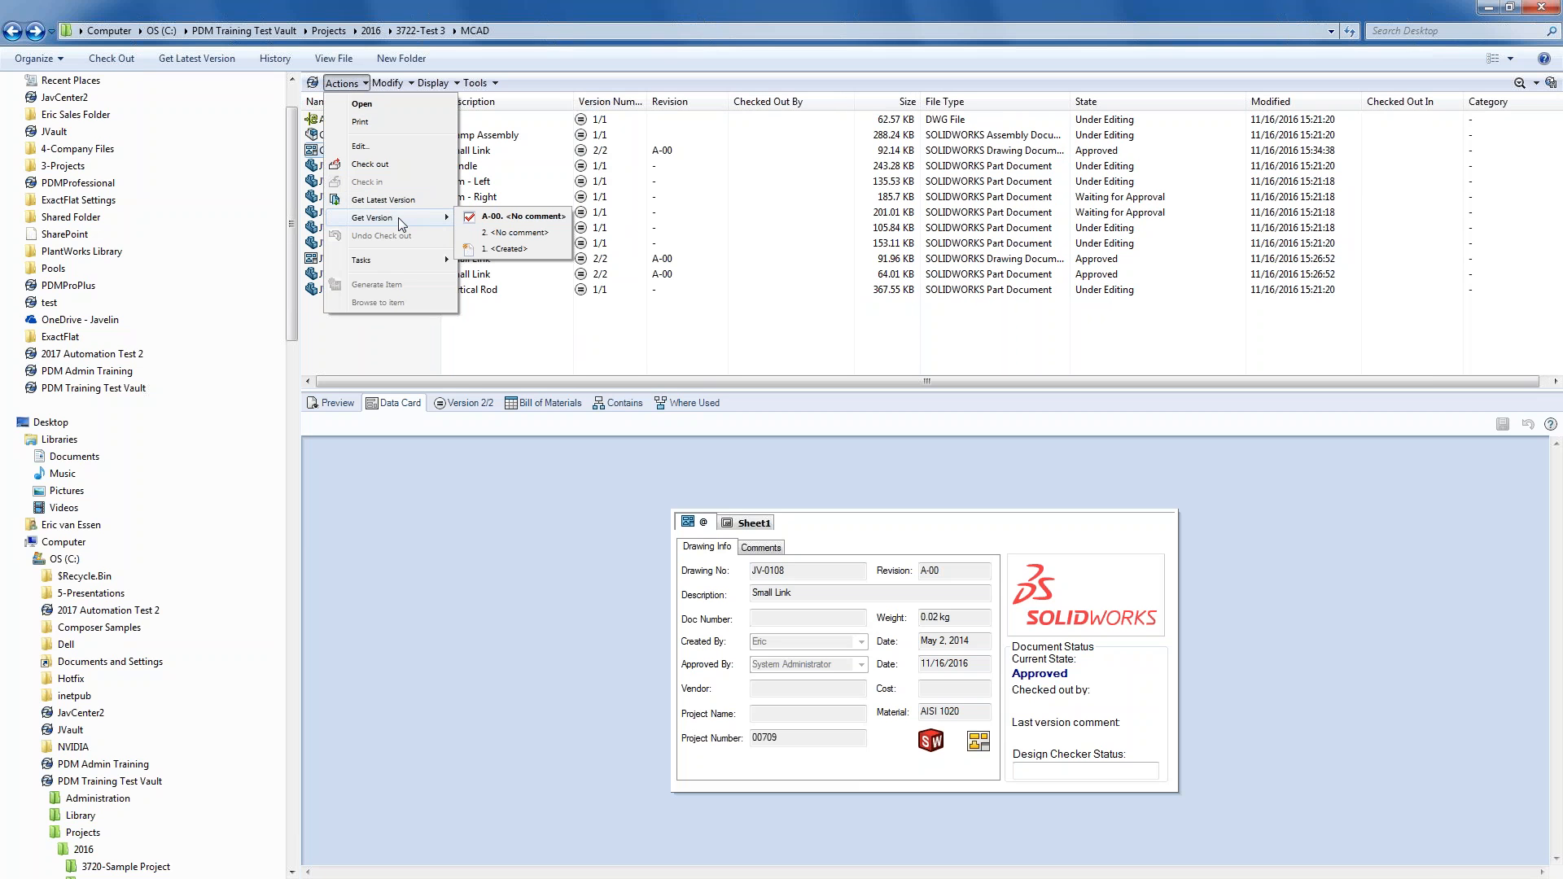
left_click(511, 249)
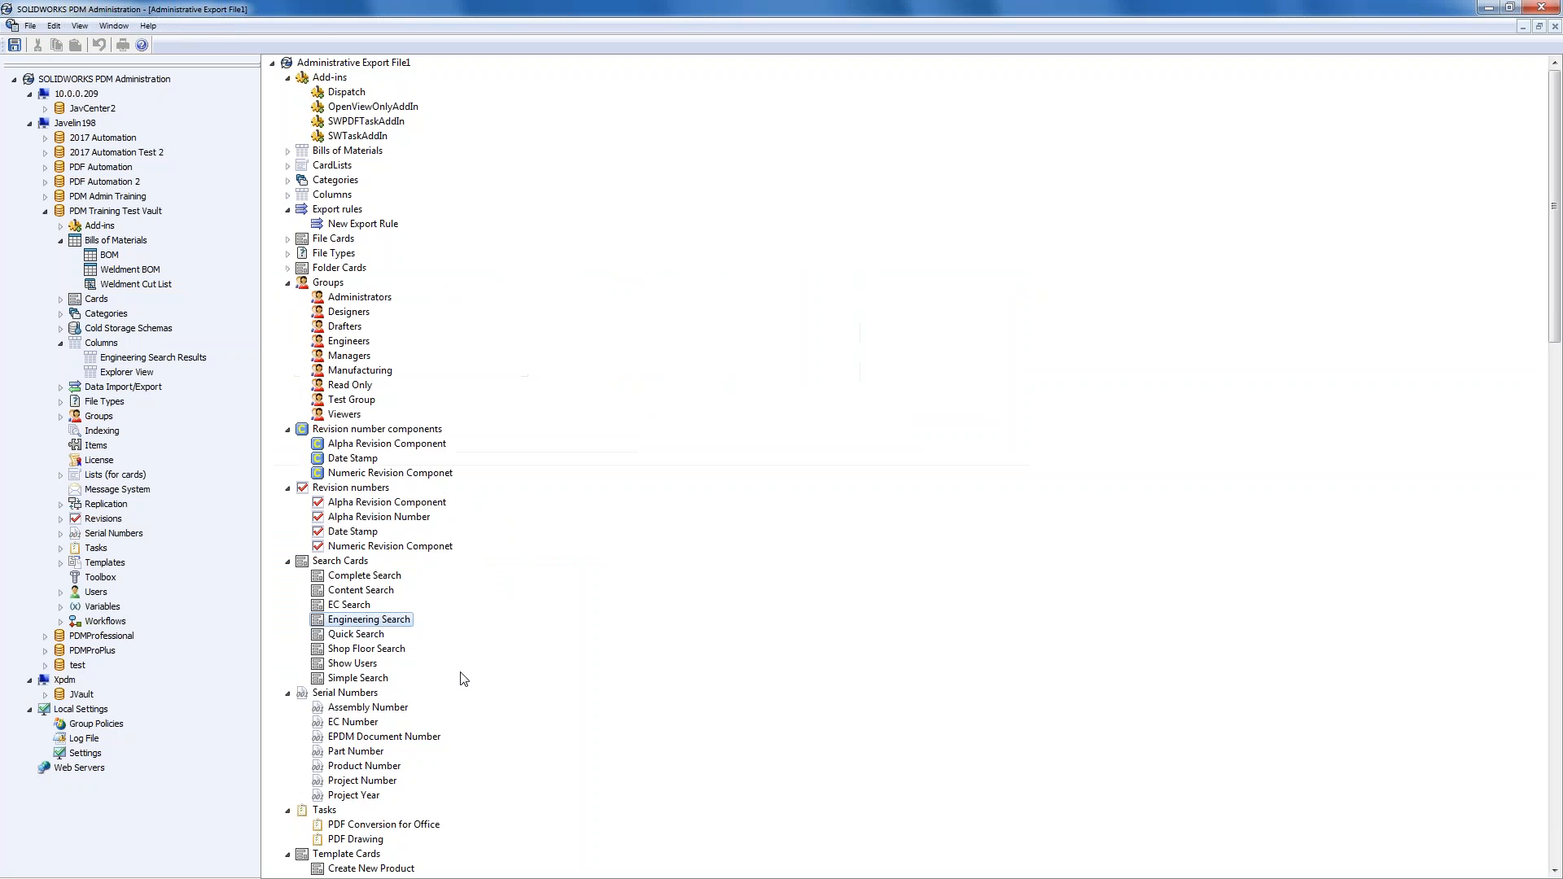
- Add a column using the <Size> variable to Engineering Search Results and save the set
double_click(140, 359)
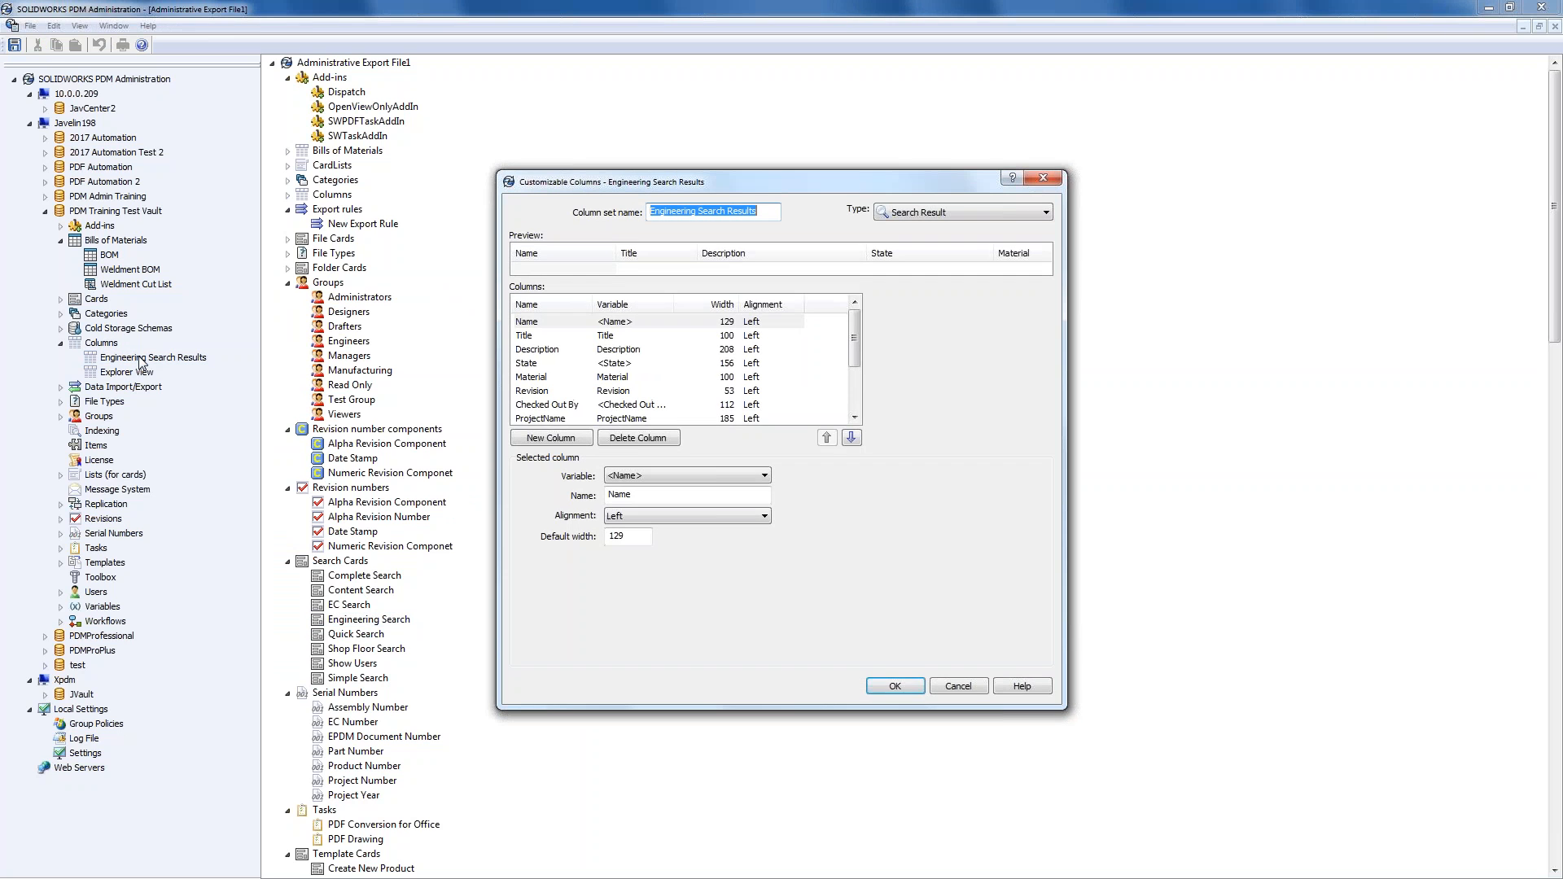
mouse_move(854, 328)
left_mouse_down()
mouse_move(839, 389)
mouse_move(831, 358)
mouse_move(856, 333)
left_mouse_up()
scroll(834, 364, "up", 1)
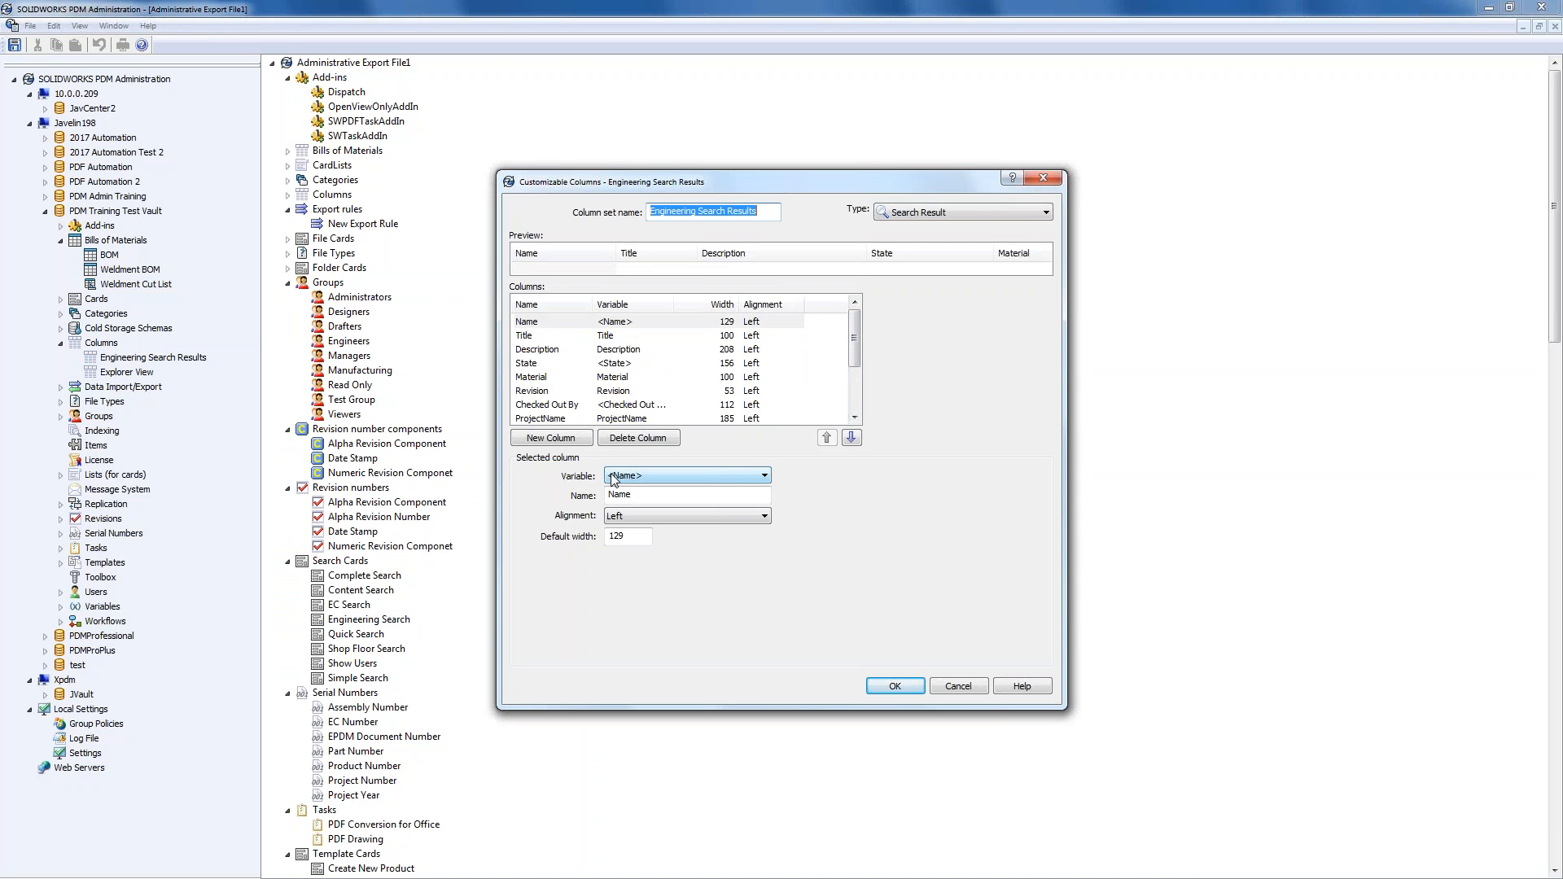
left_click_drag(854, 349, 861, 413)
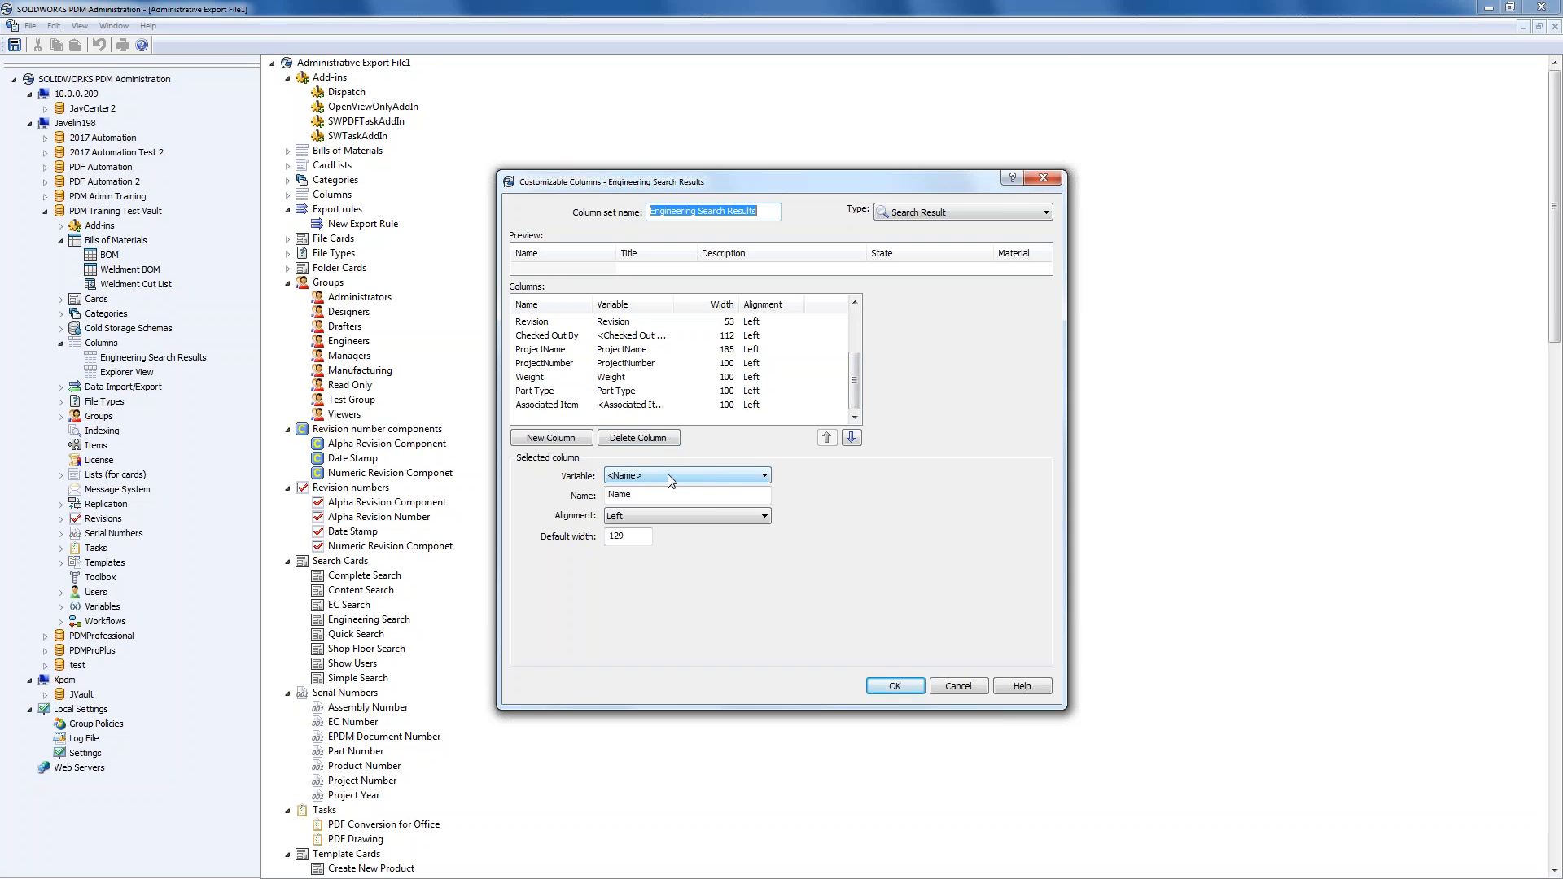
left_click(575, 444)
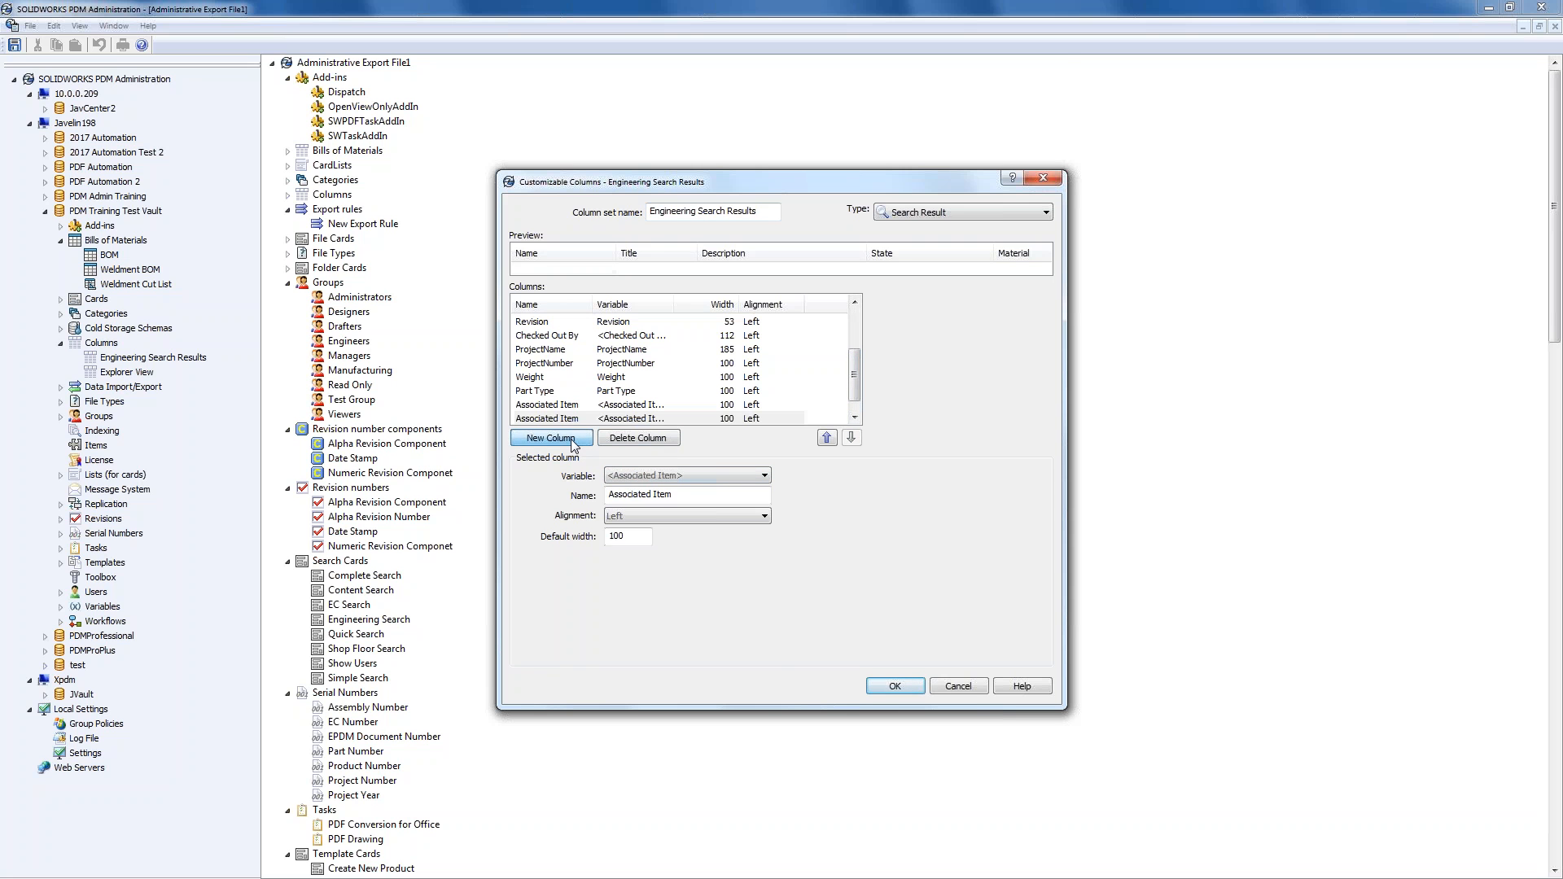
left_click(662, 476)
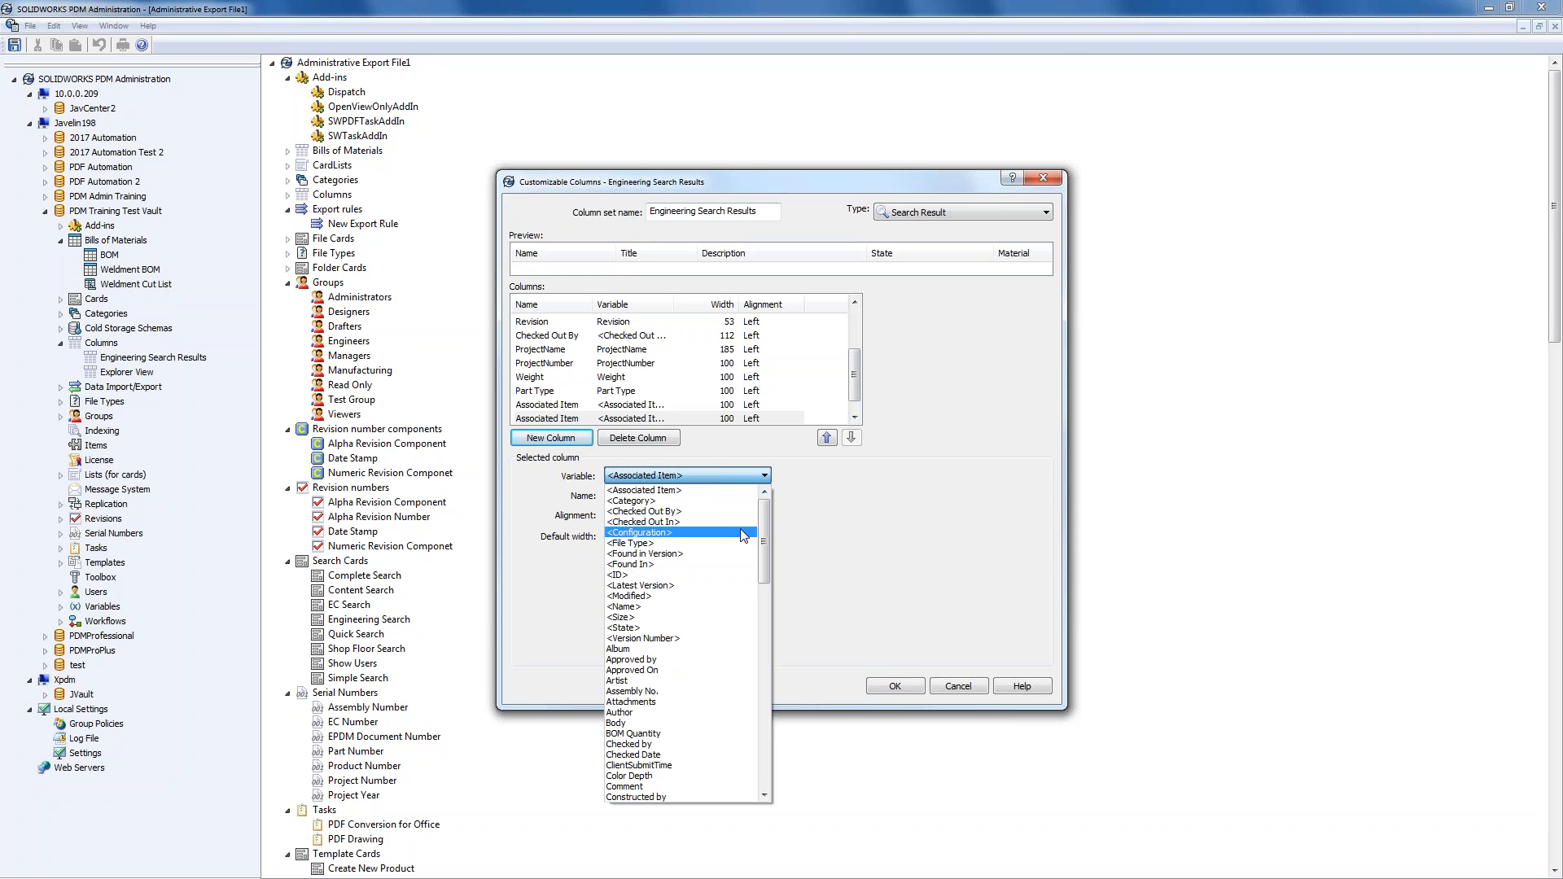
mouse_move(760, 534)
left_mouse_down()
mouse_move(747, 627)
mouse_move(765, 683)
mouse_move(761, 544)
left_mouse_up()
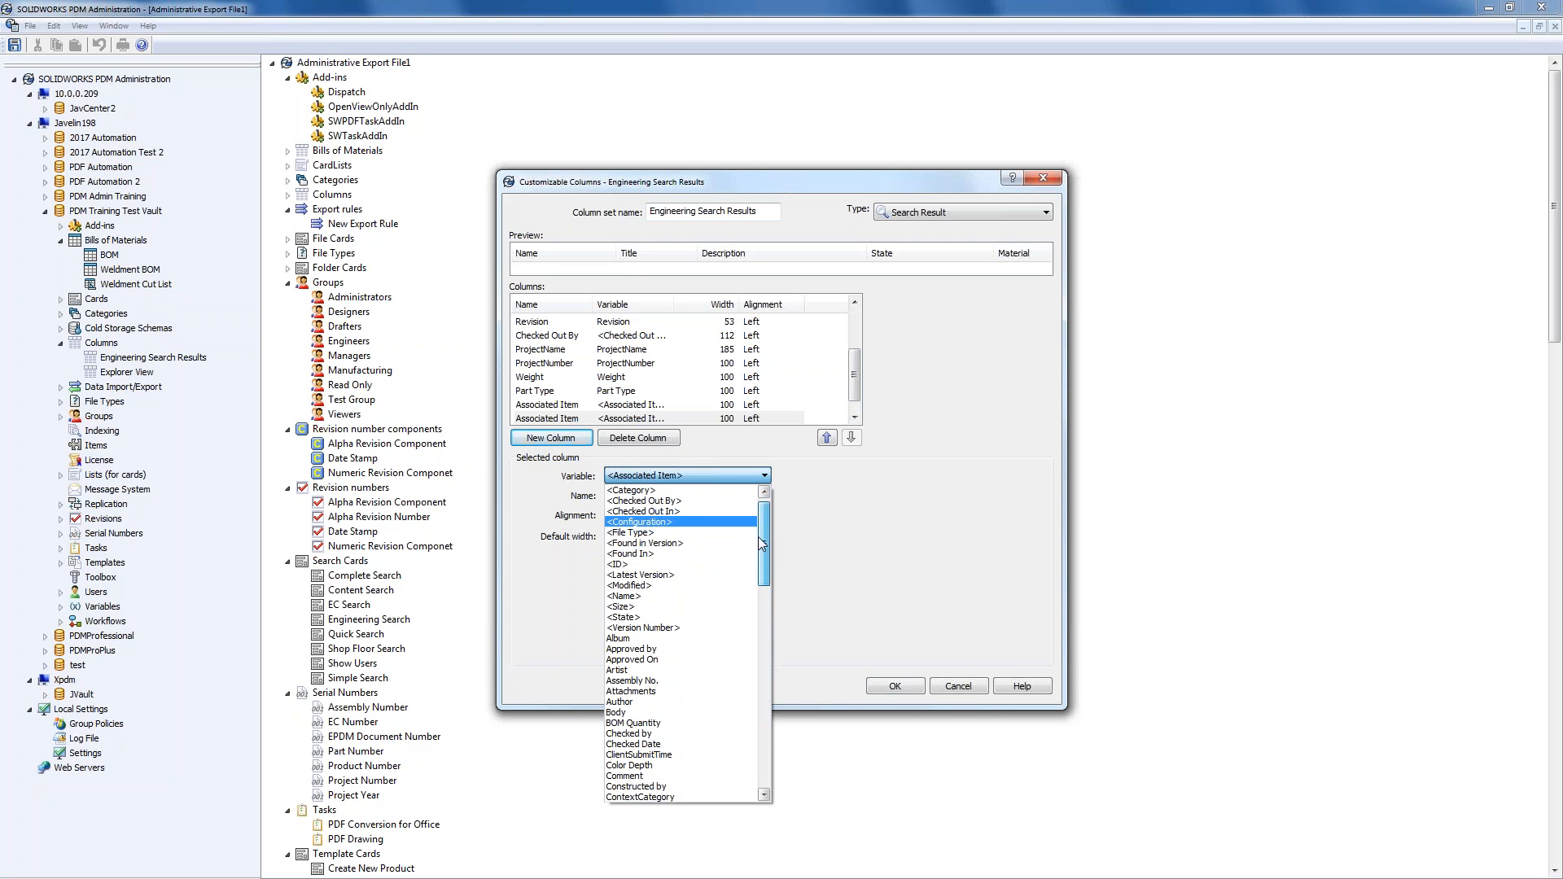
left_click_drag(761, 543, 762, 539)
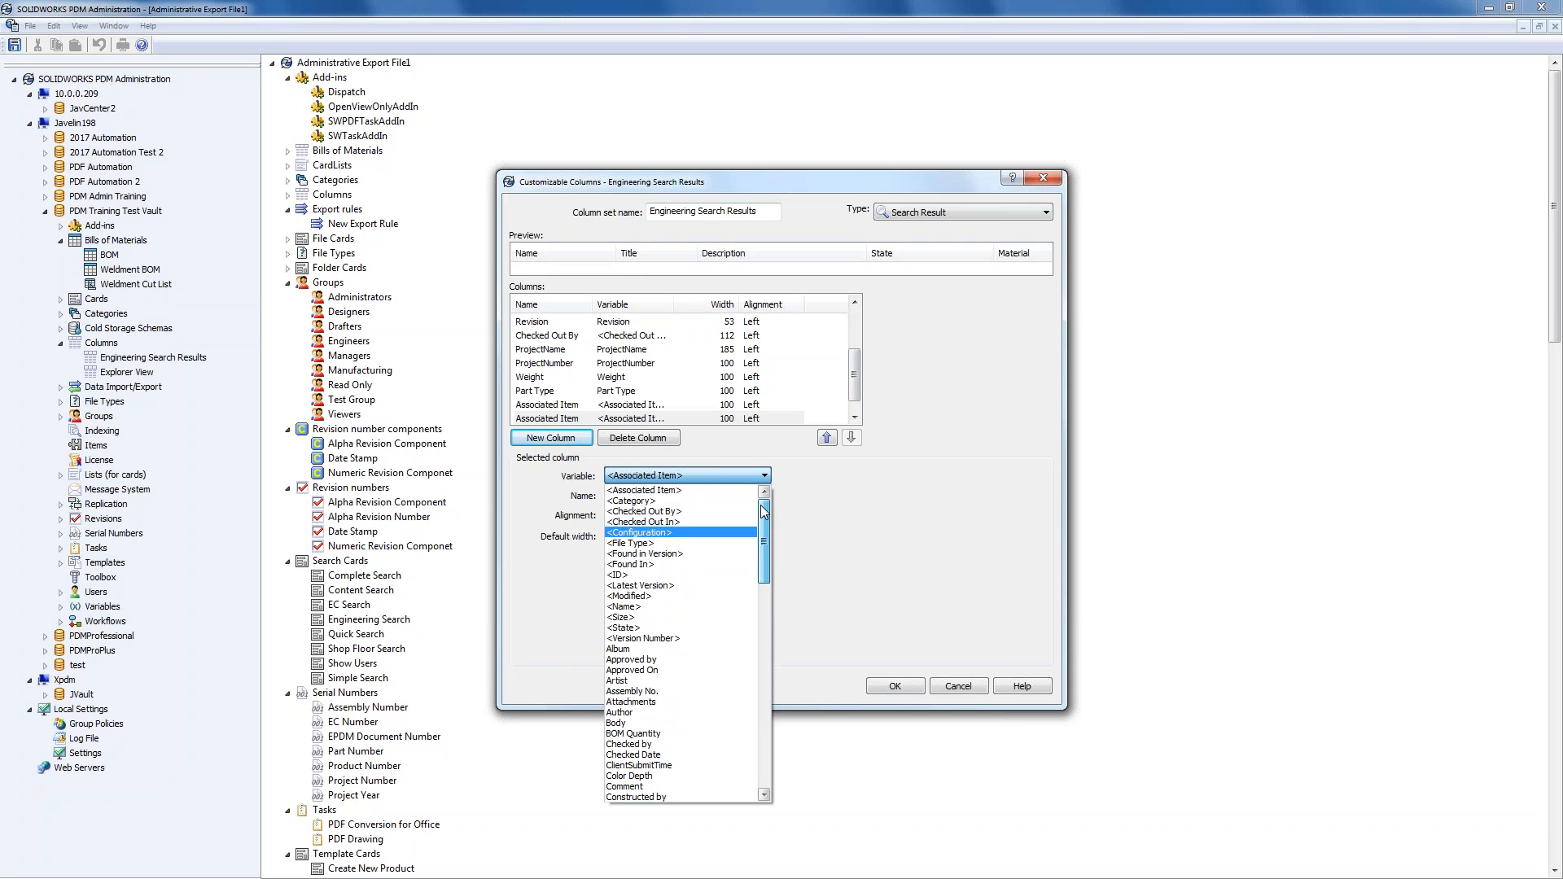
left_click(665, 618)
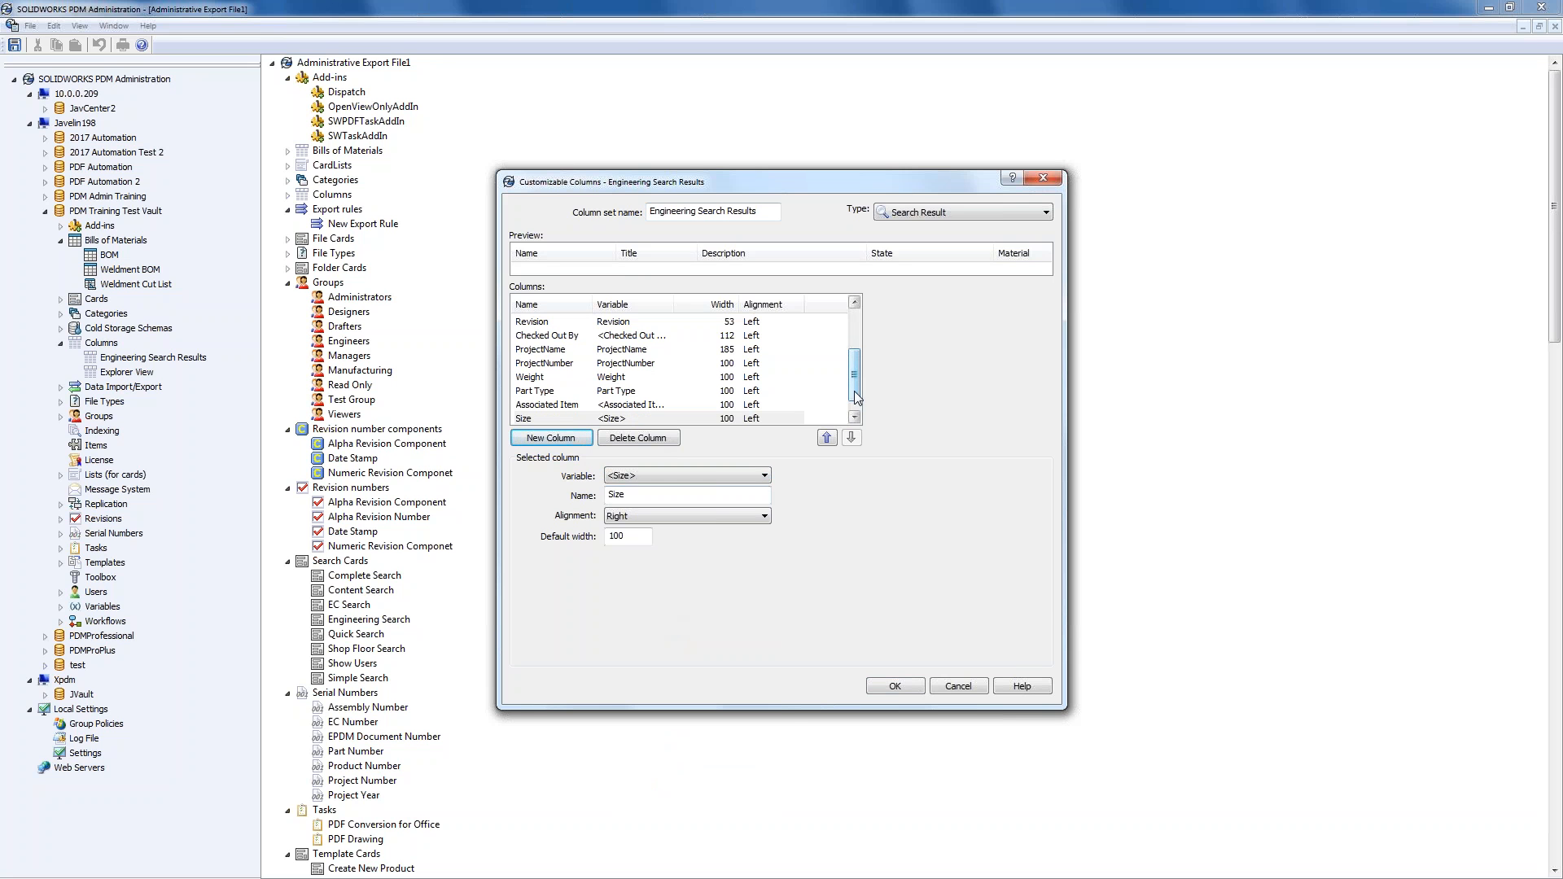
mouse_move(855, 390)
left_mouse_down()
mouse_move(864, 345)
mouse_move(867, 407)
left_mouse_up()
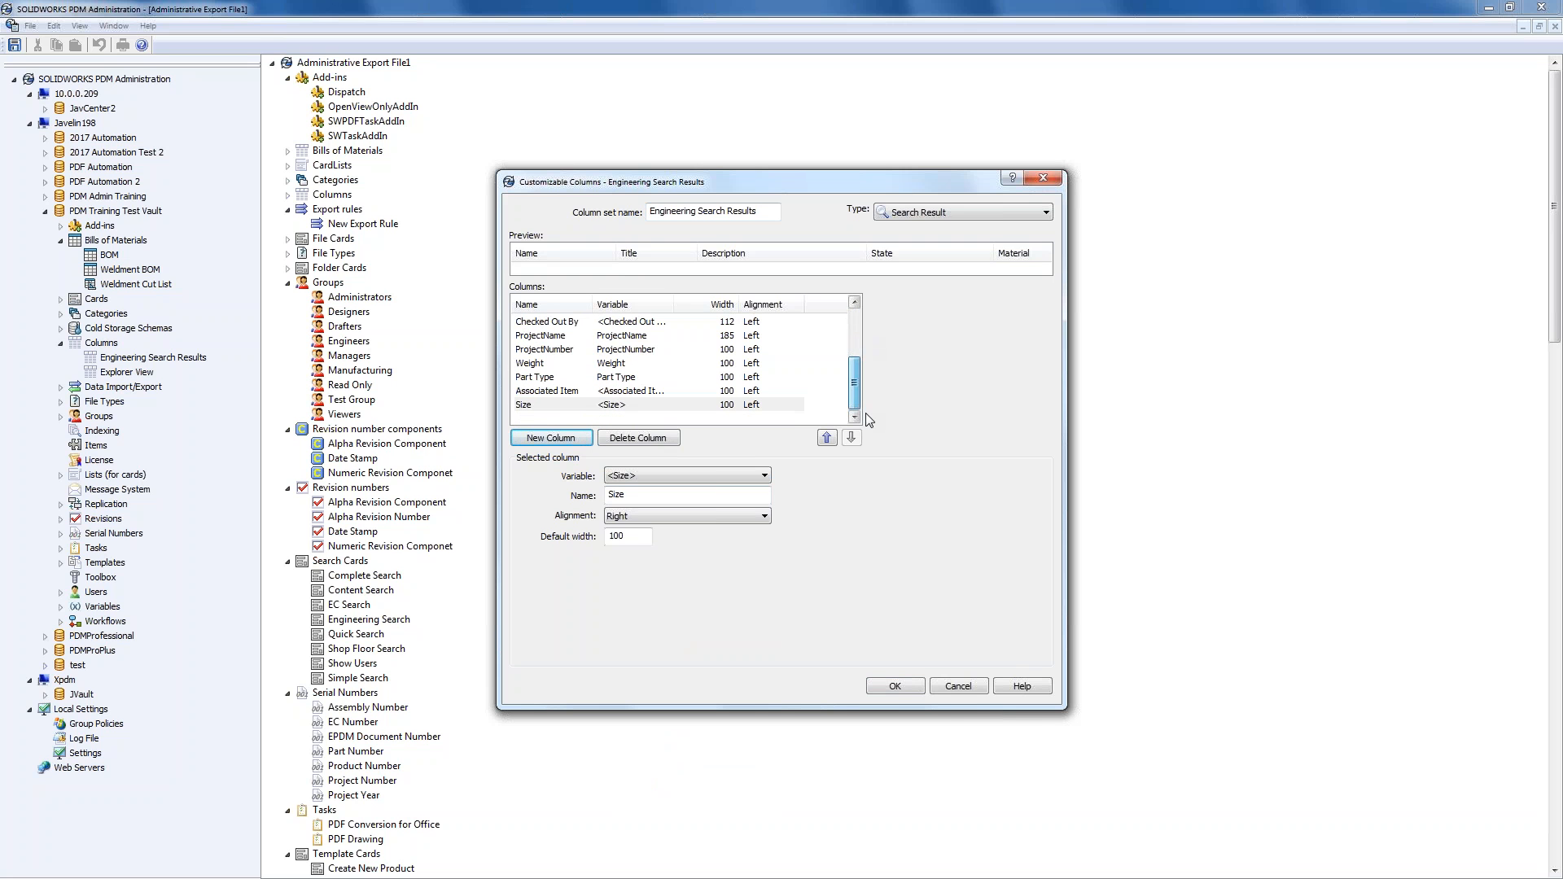
left_click(894, 686)
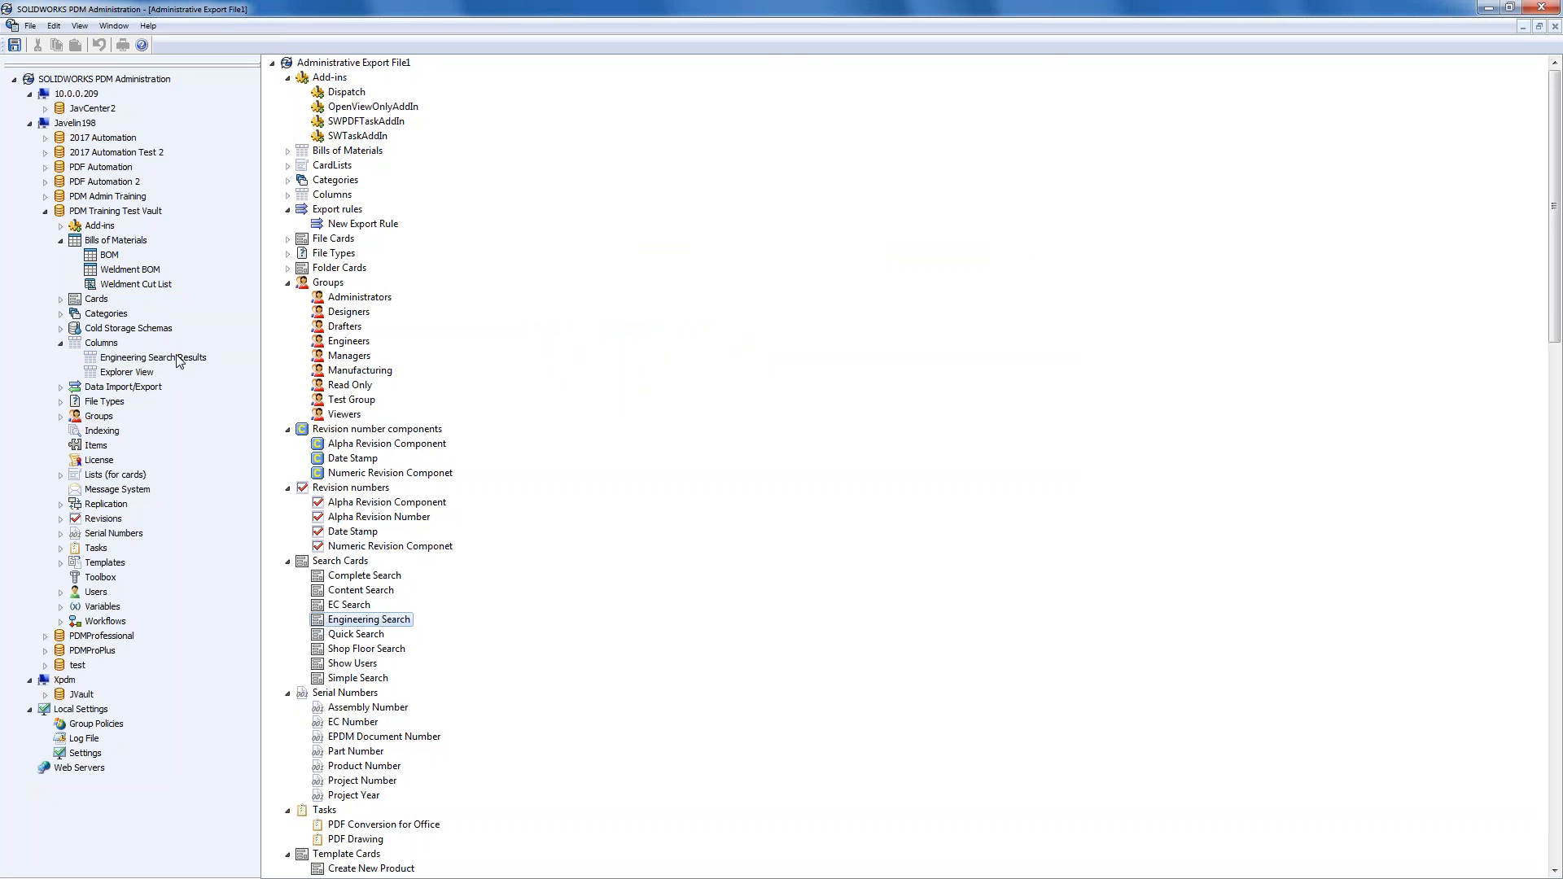
- Set Engineering Search card's Result column set to Engineering Search Results, then save and close it
left_click(60, 299)
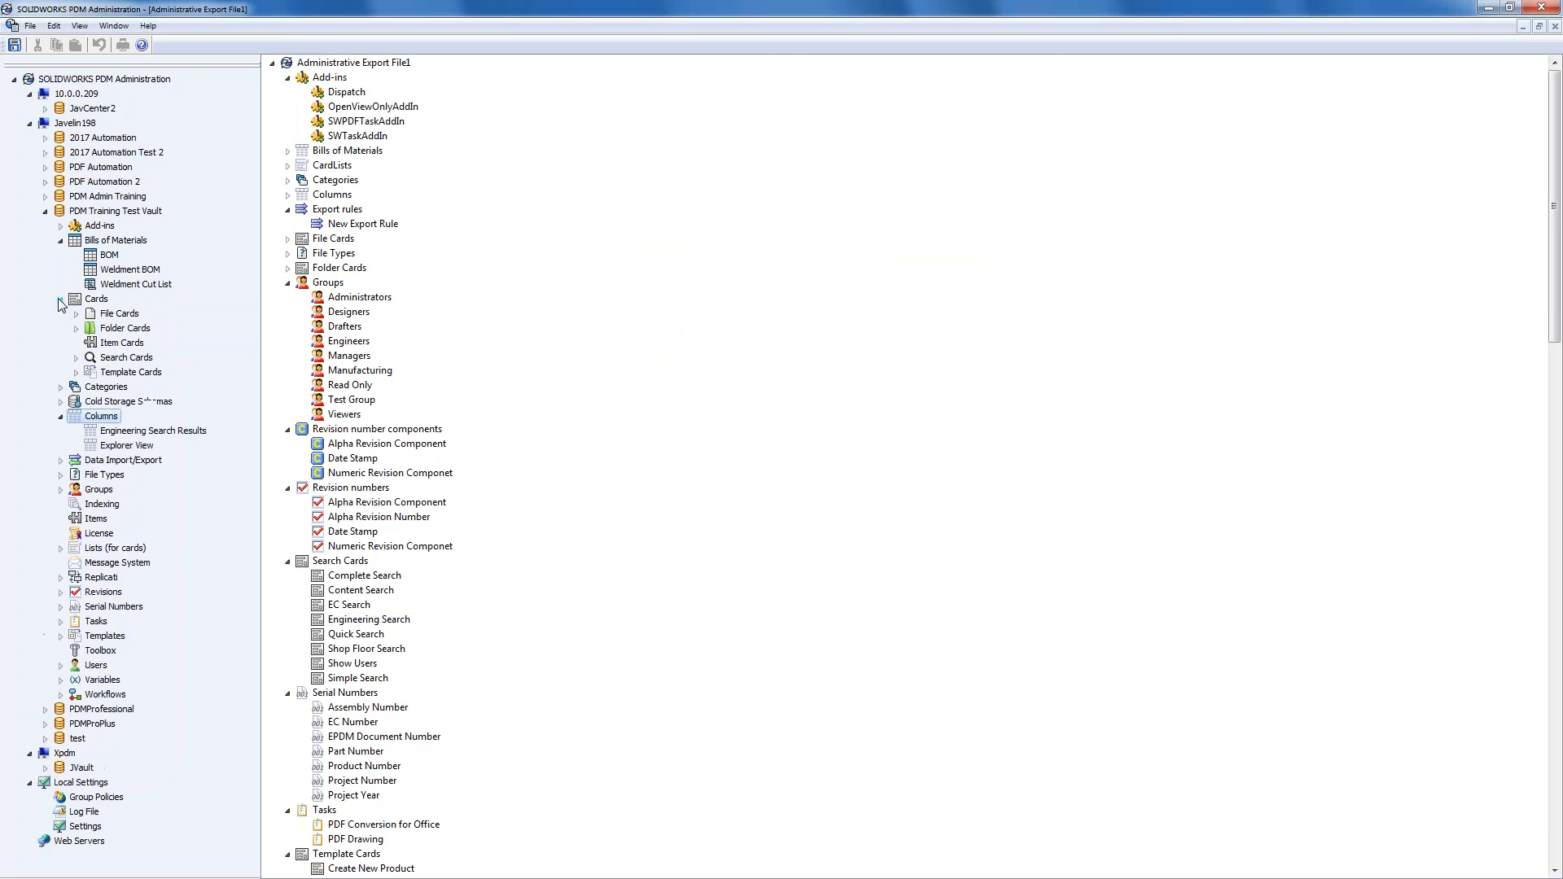
left_click(74, 358)
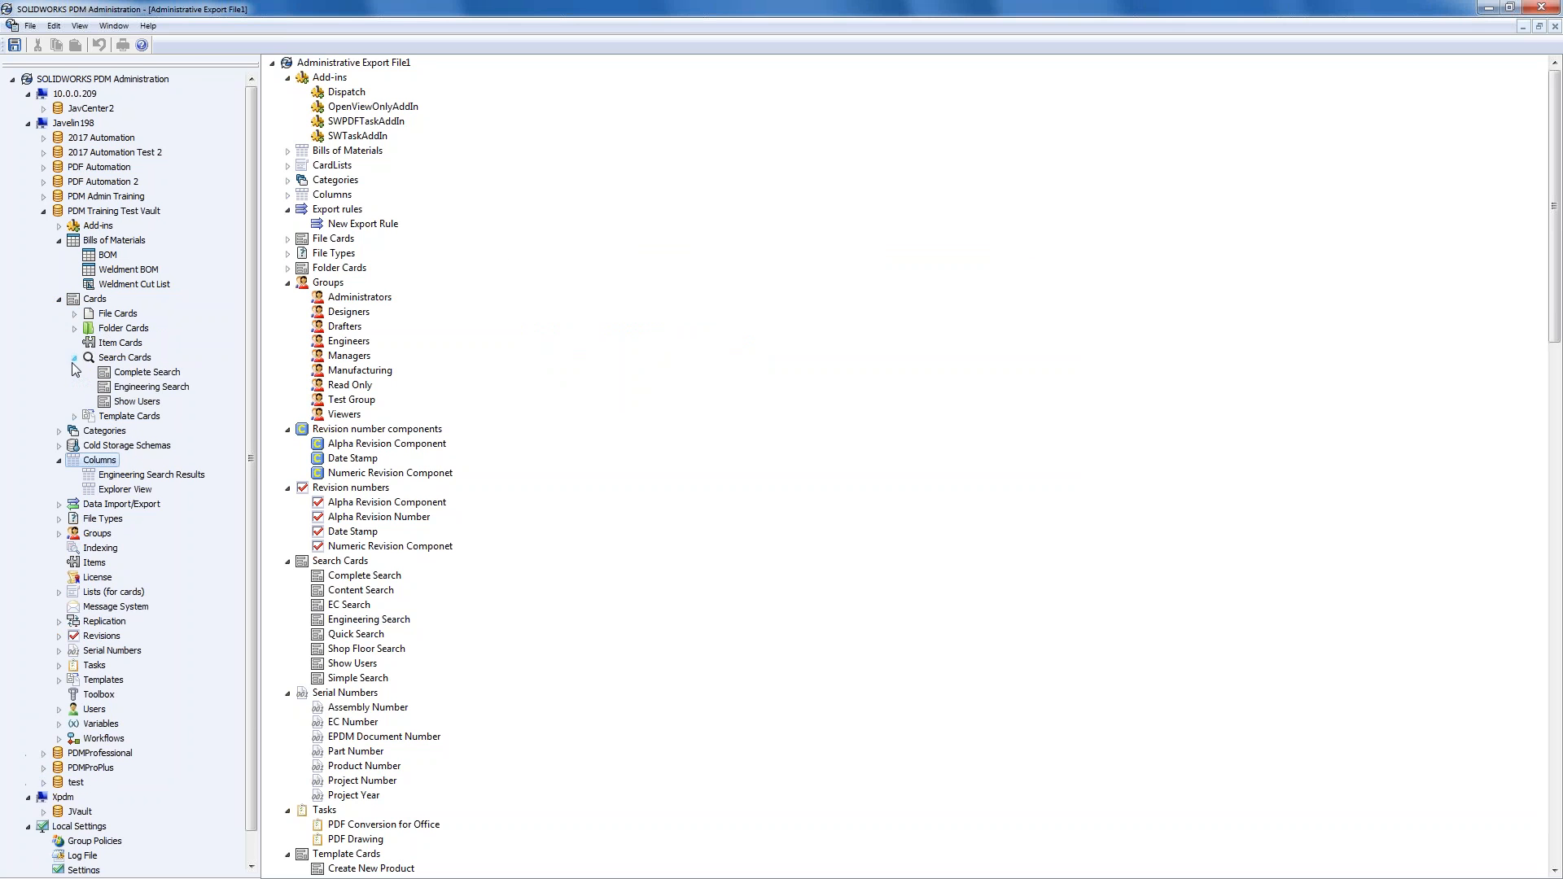
left_click(137, 388)
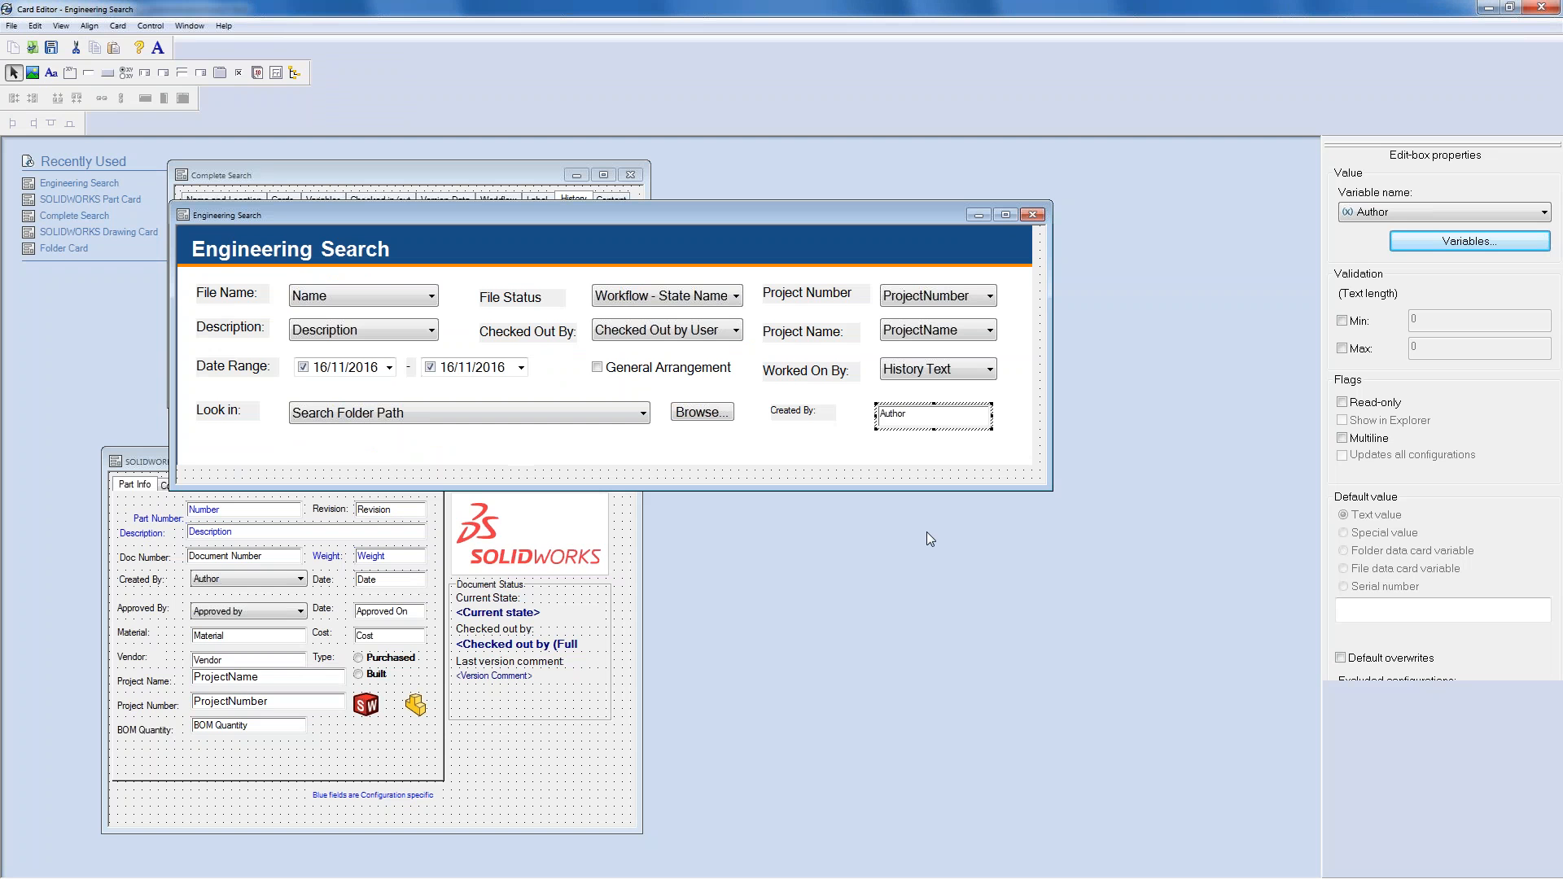
left_click(946, 480)
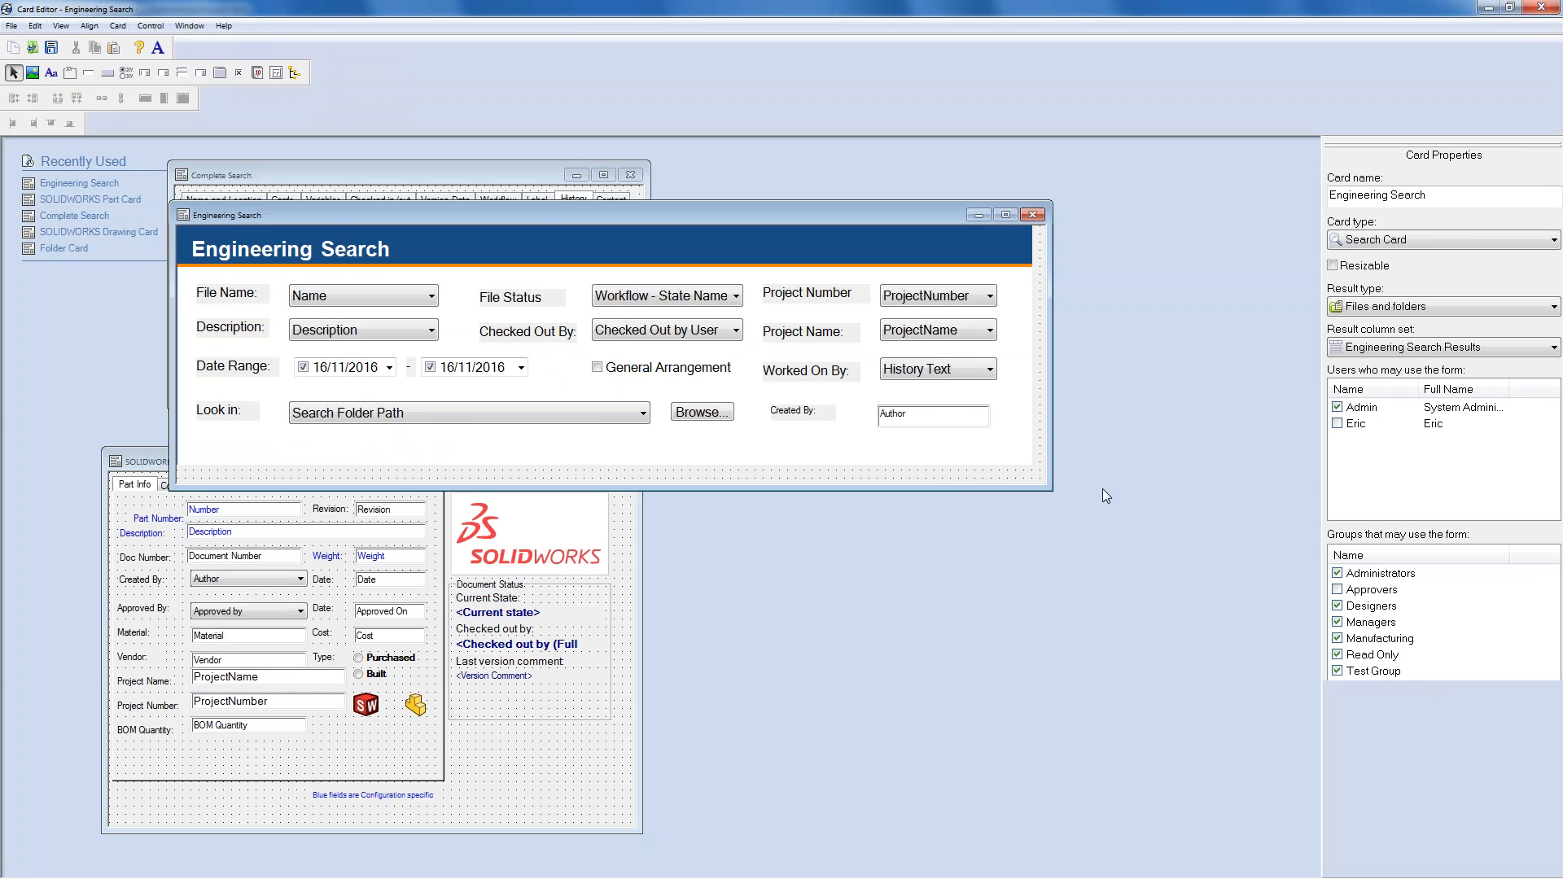
left_click(1414, 352)
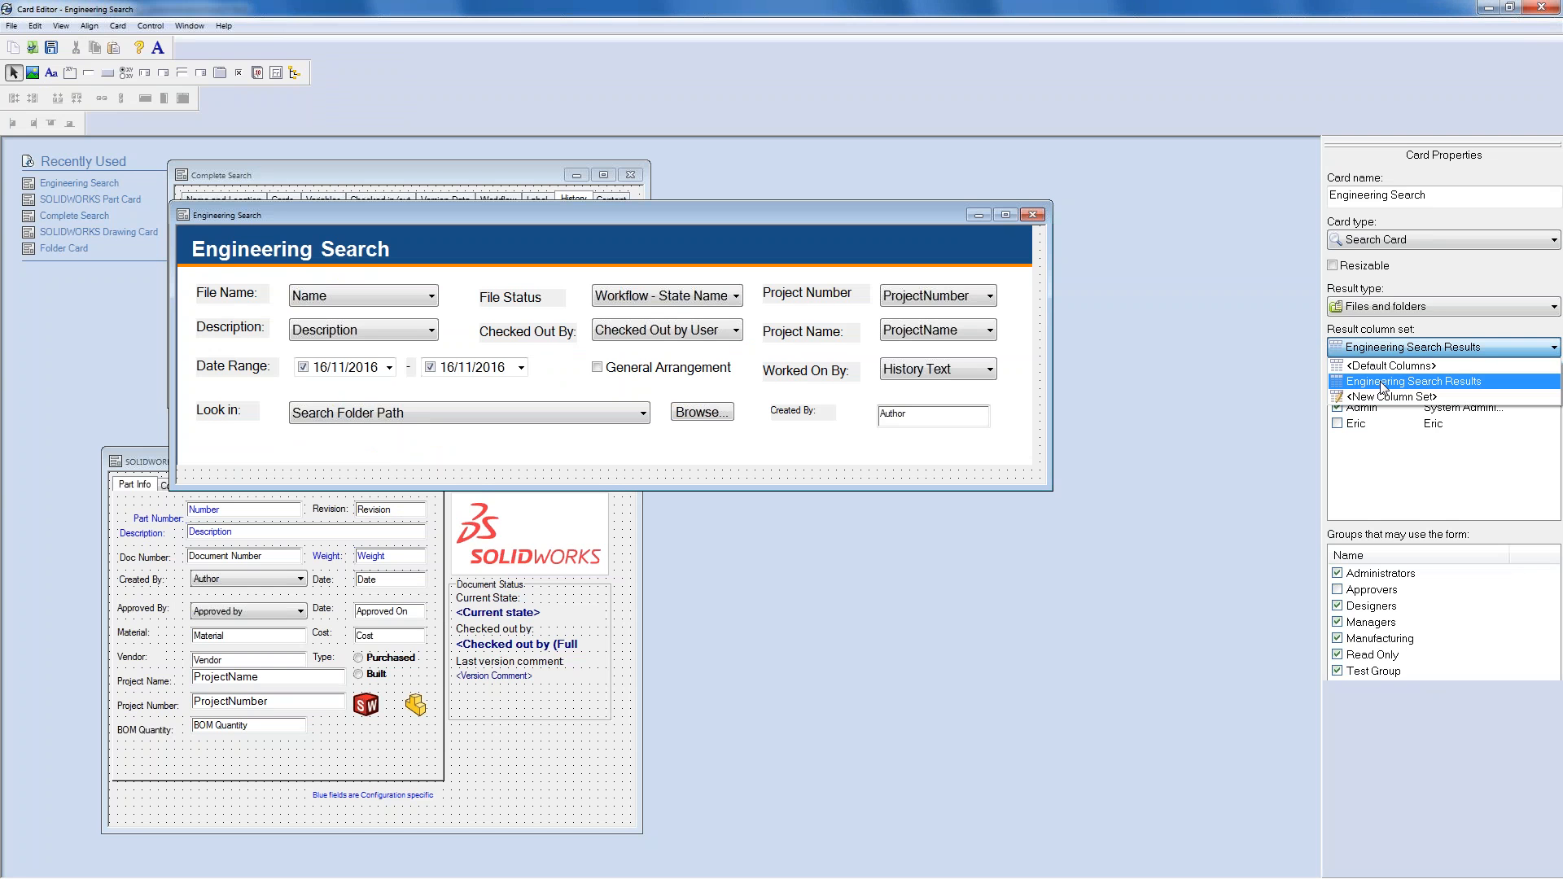
left_click(1381, 388)
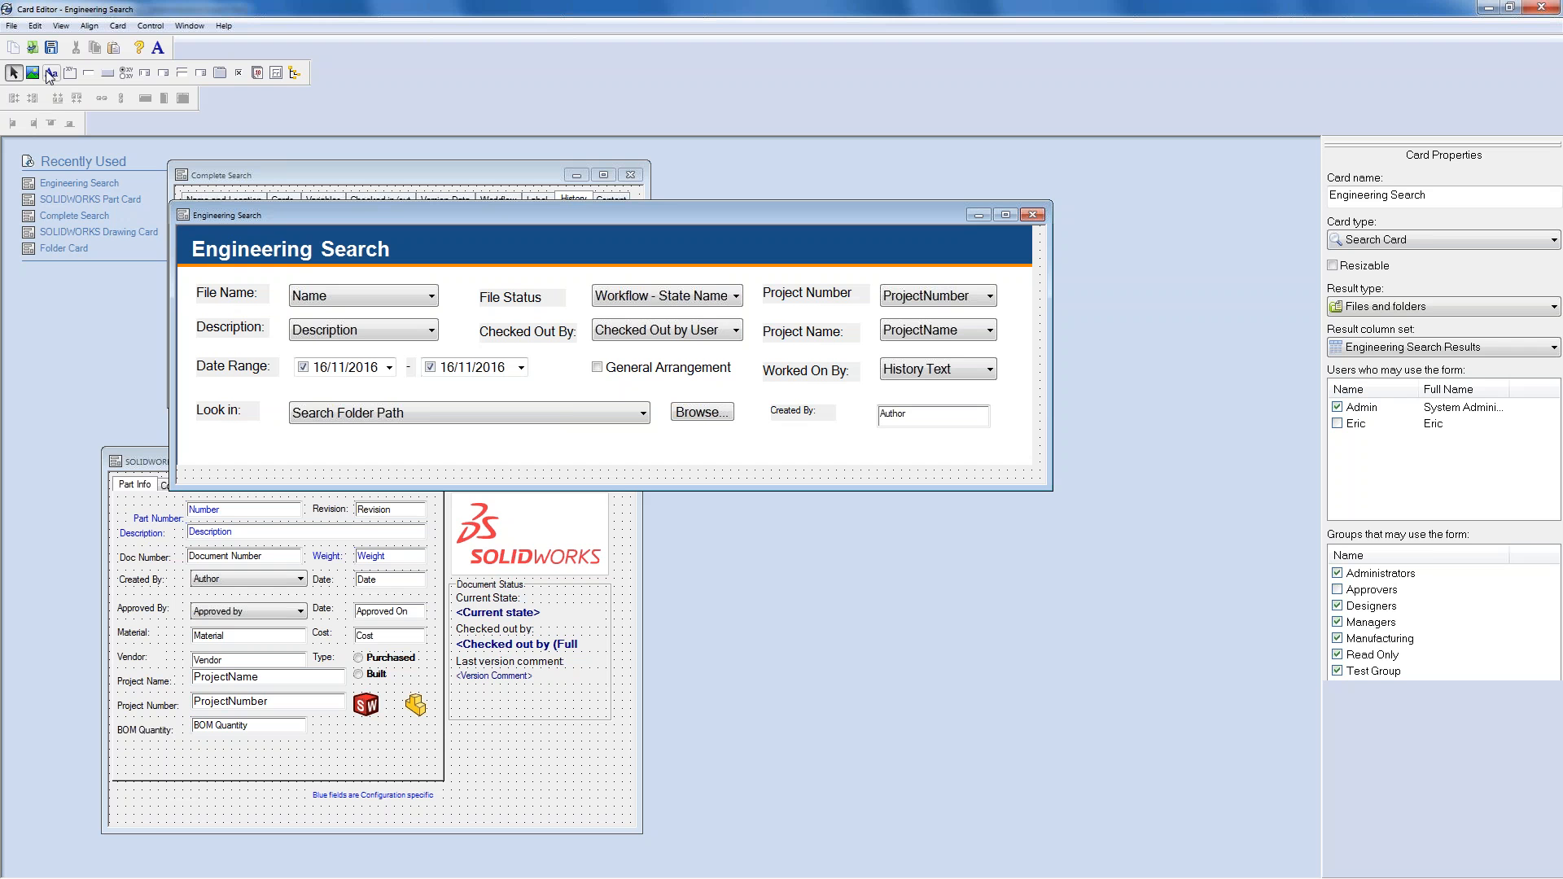
left_click(51, 47)
left_click(1488, 7)
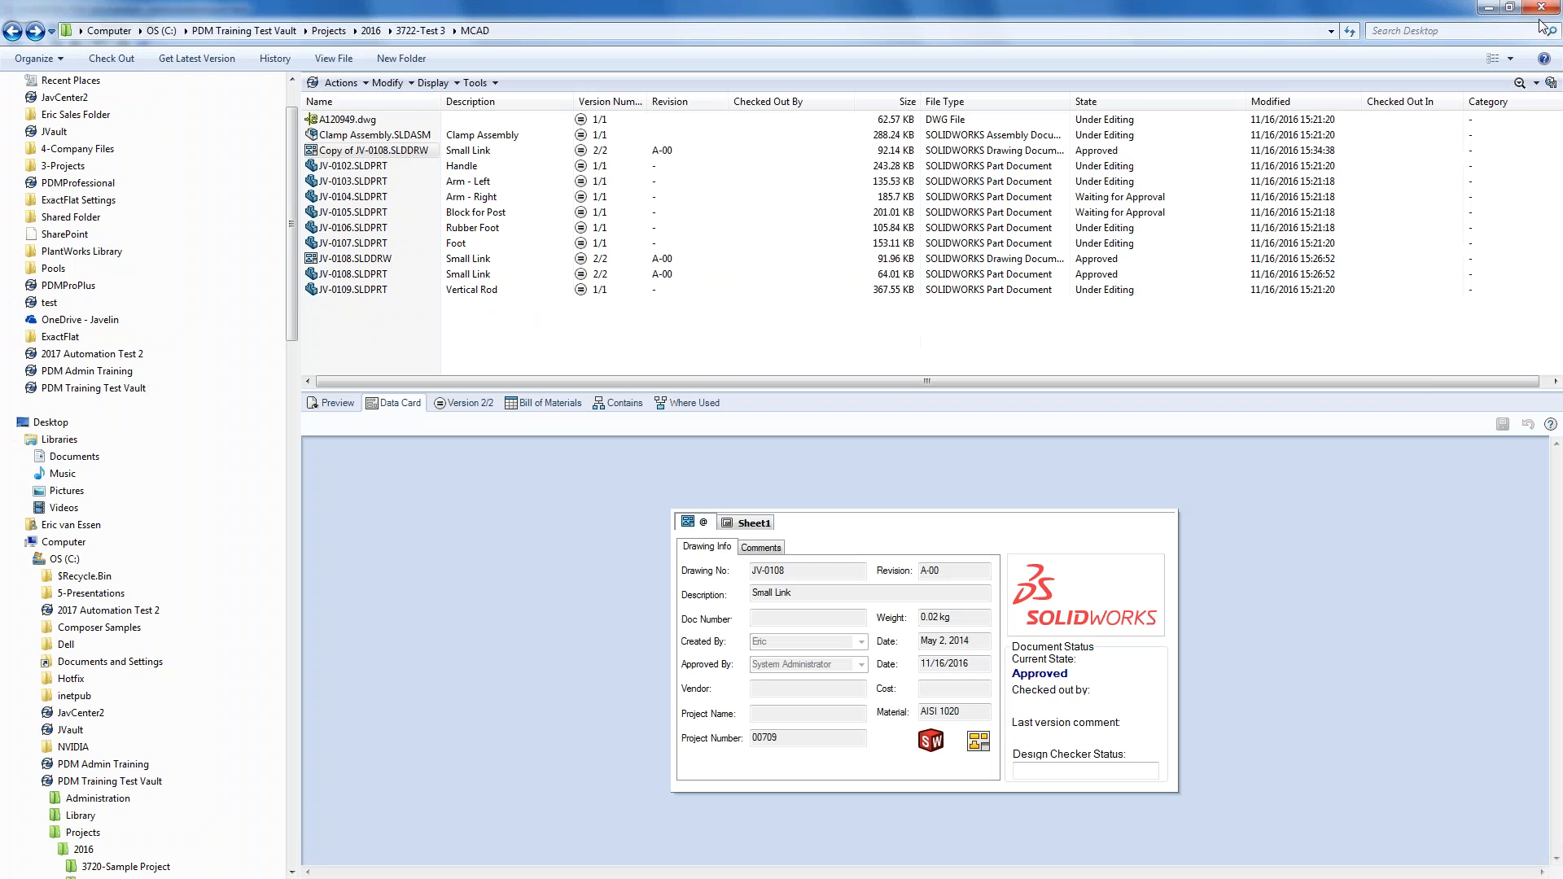
- Open the Engineering Search form and sort its results by Size, descending
left_click(1537, 82)
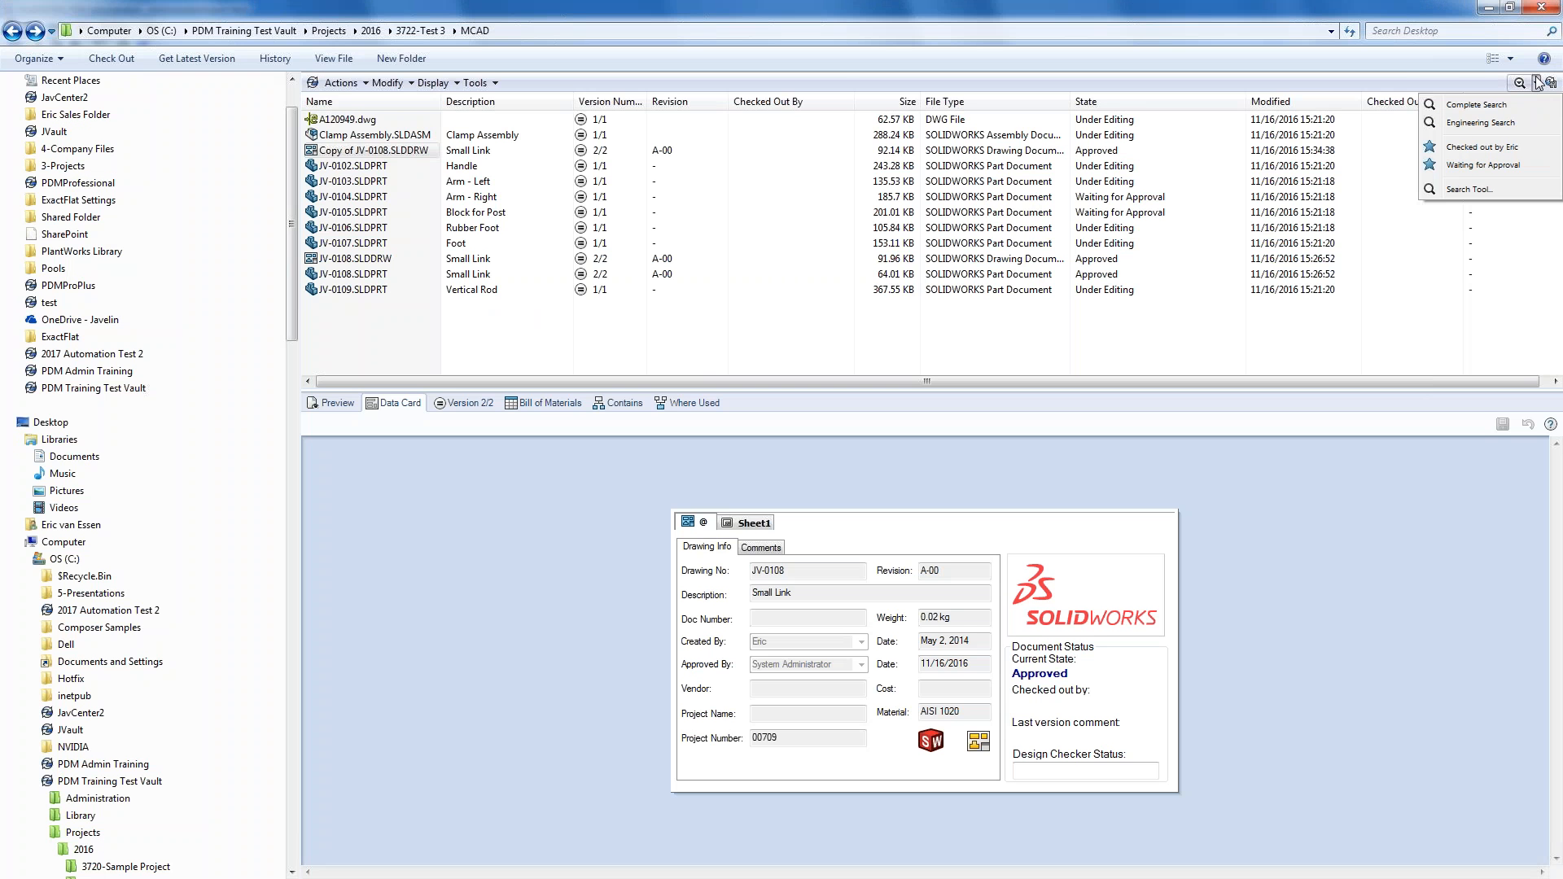
left_click(1504, 124)
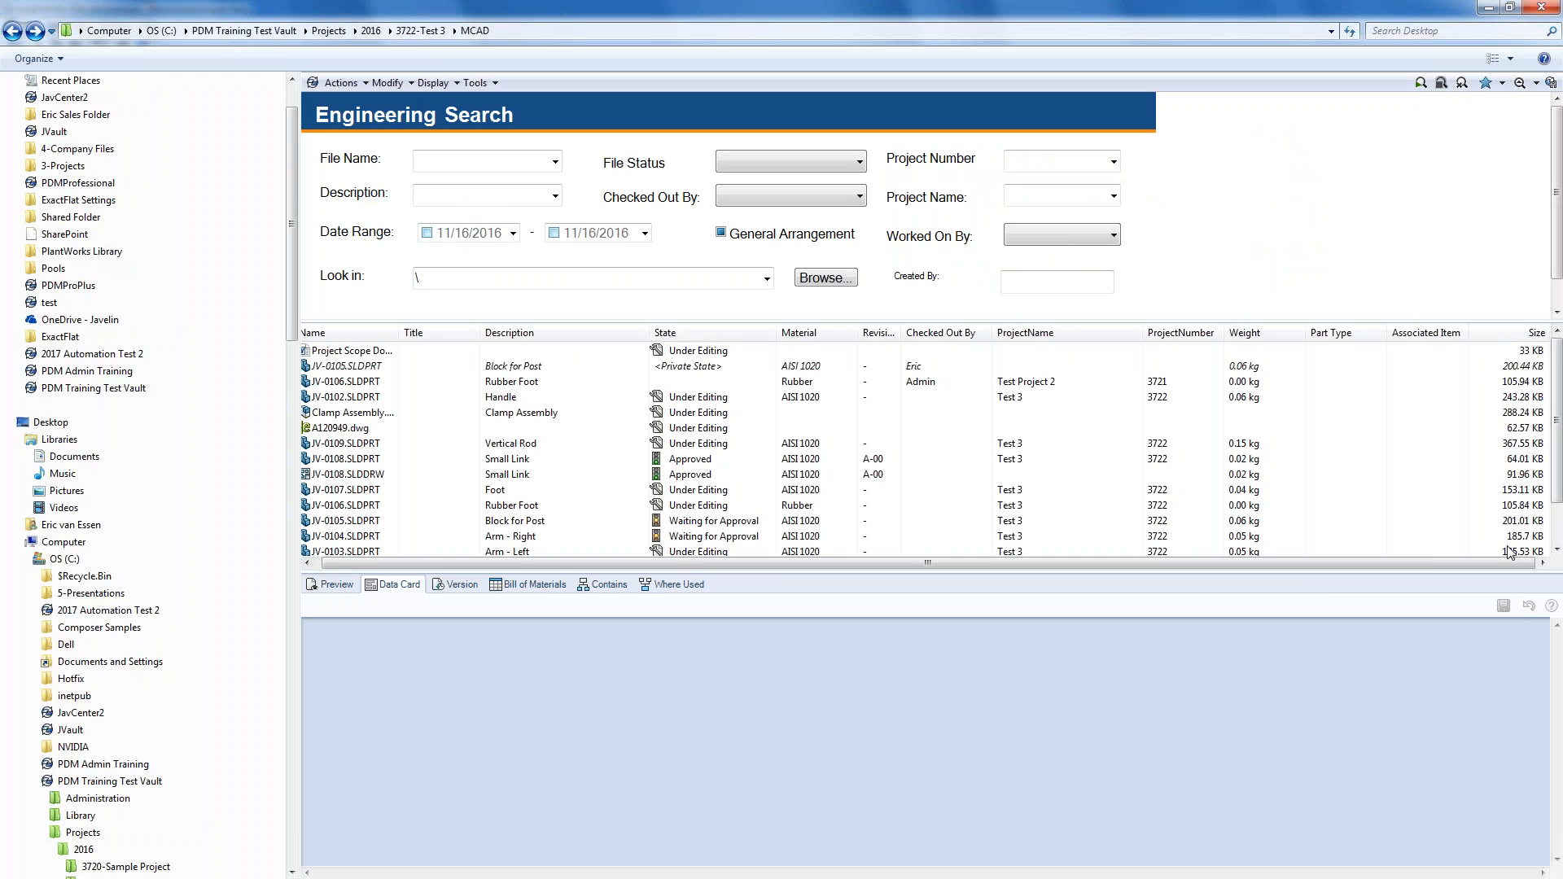
left_click(1535, 334)
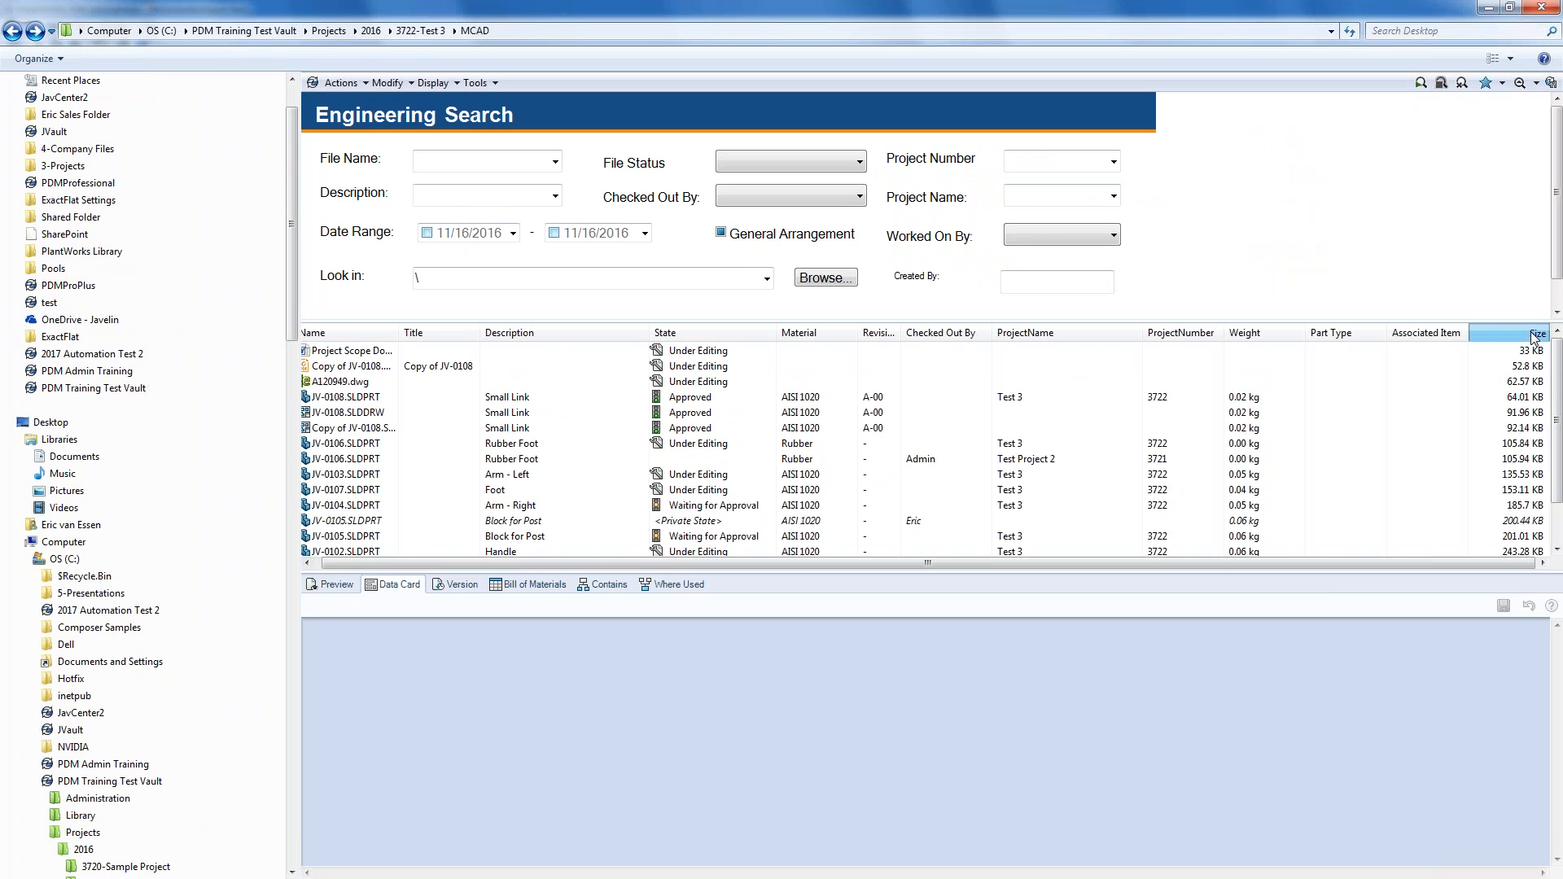
left_click(1535, 335)
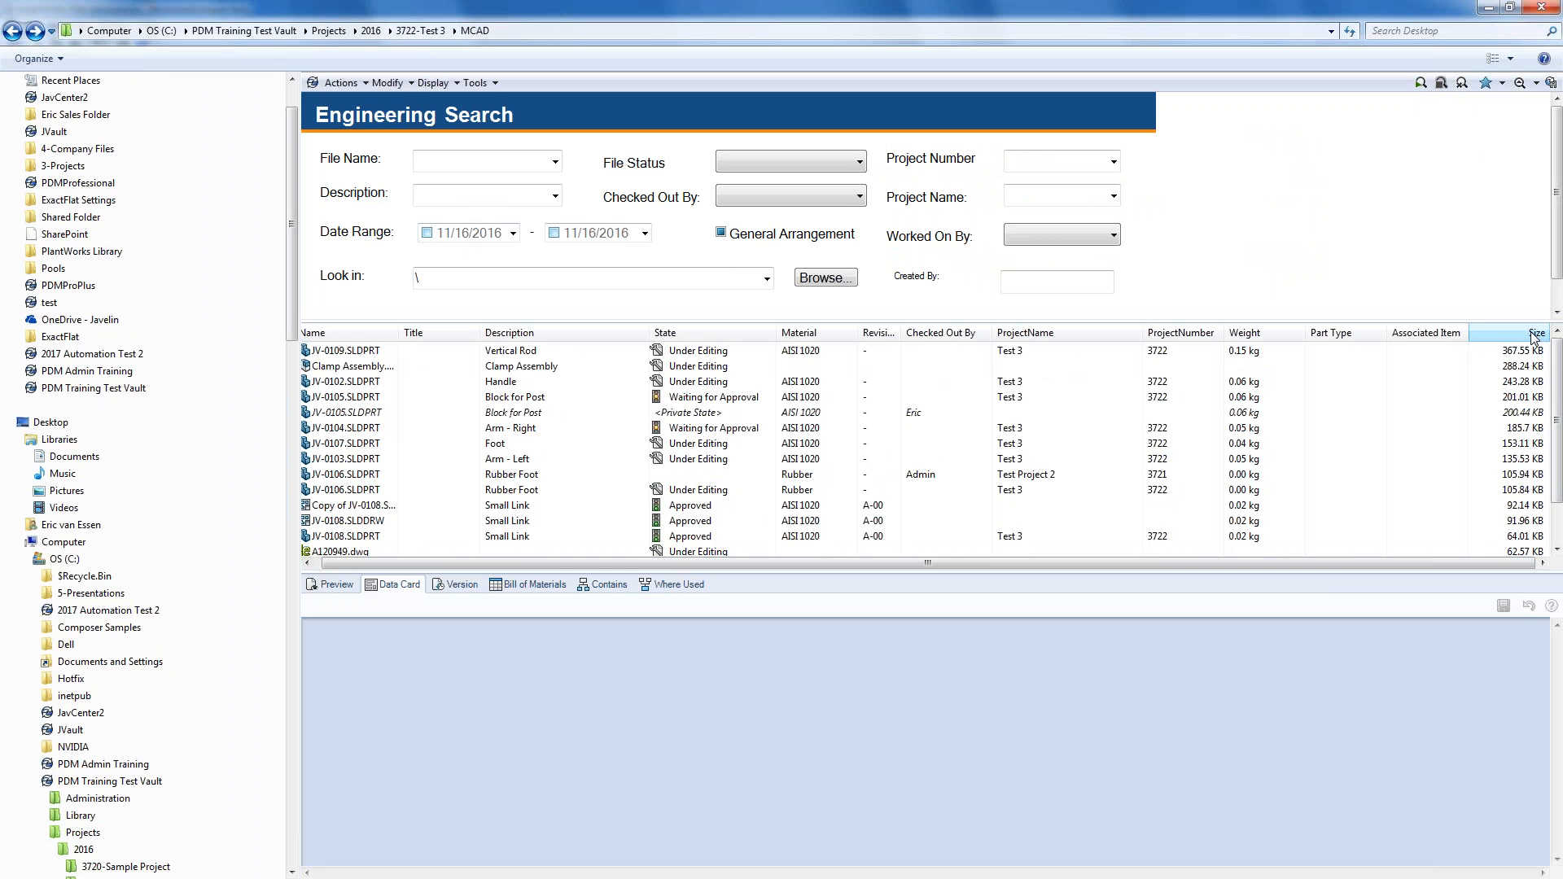
- Enable the end date, change its year to 2014 (11/16/2014), and rerun the search
left_click(644, 233)
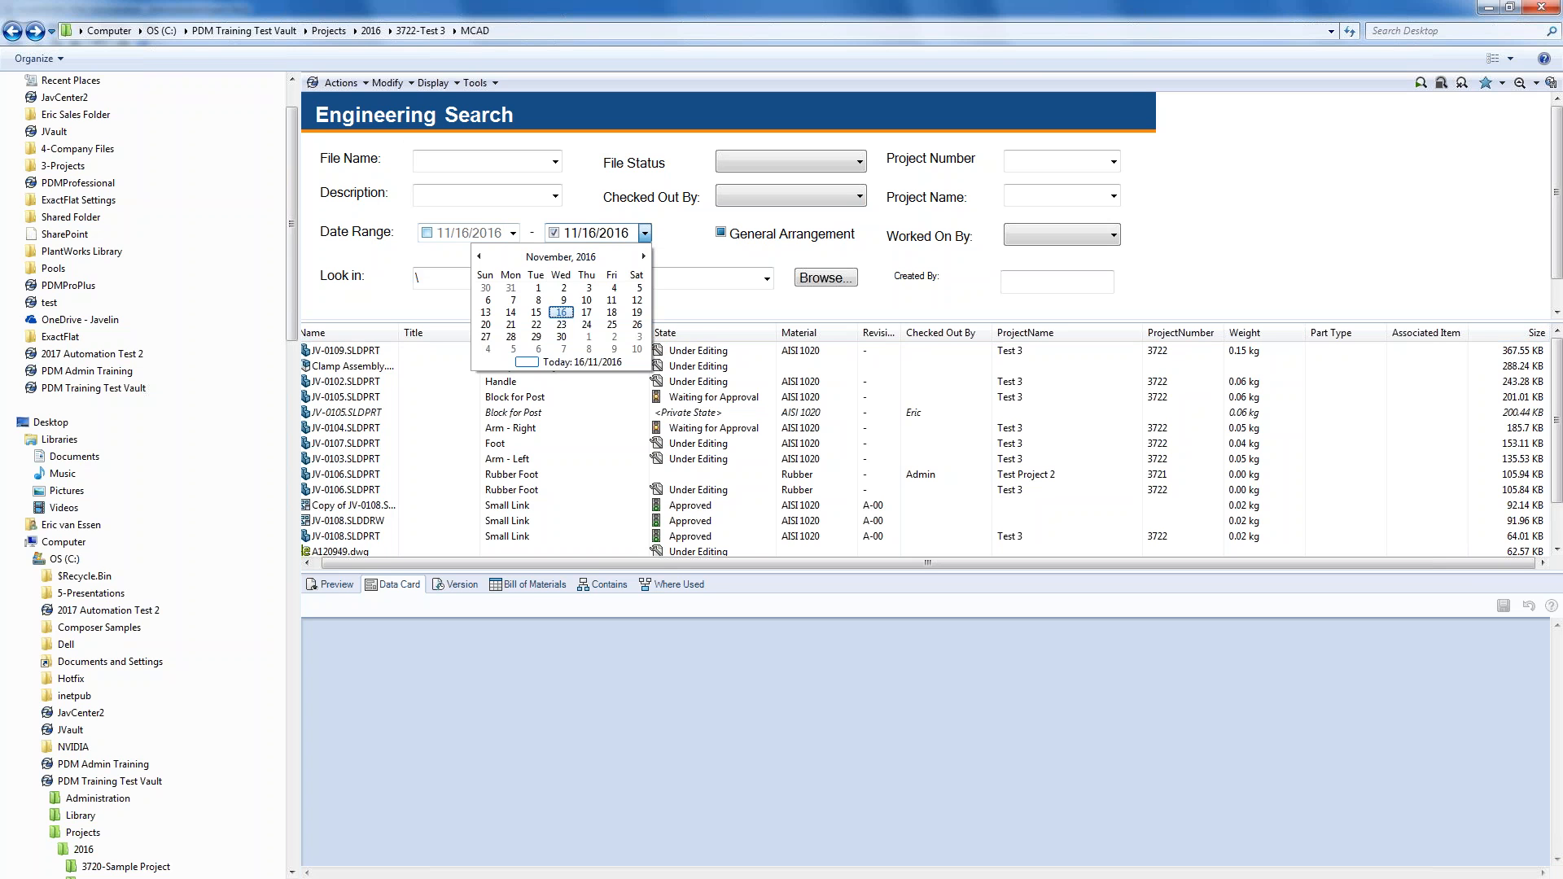
left_click(624, 234)
type("2014")
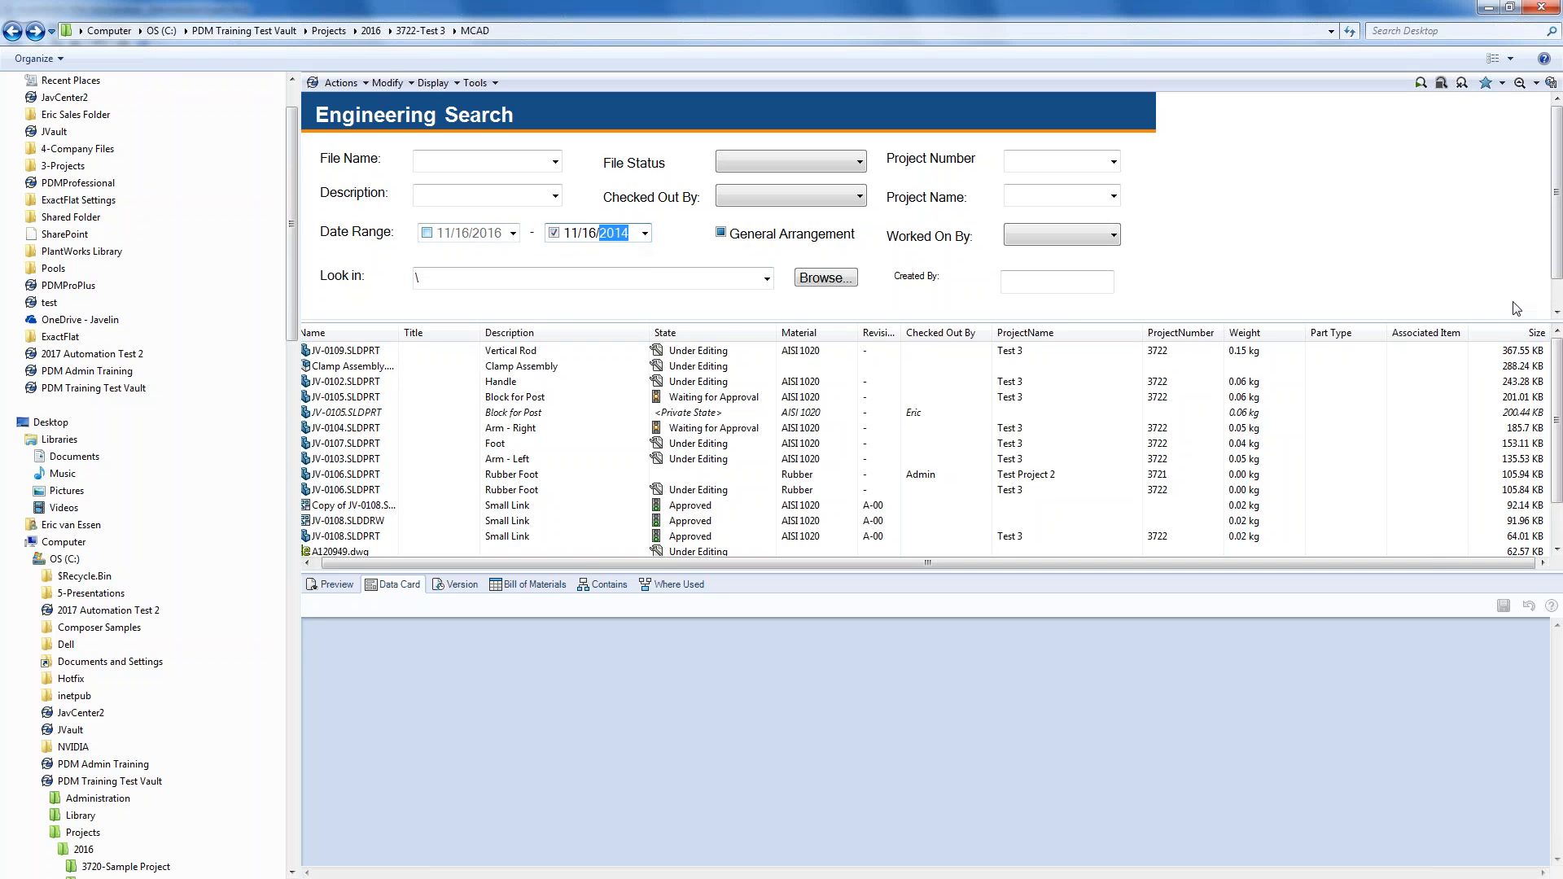
left_click(1420, 83)
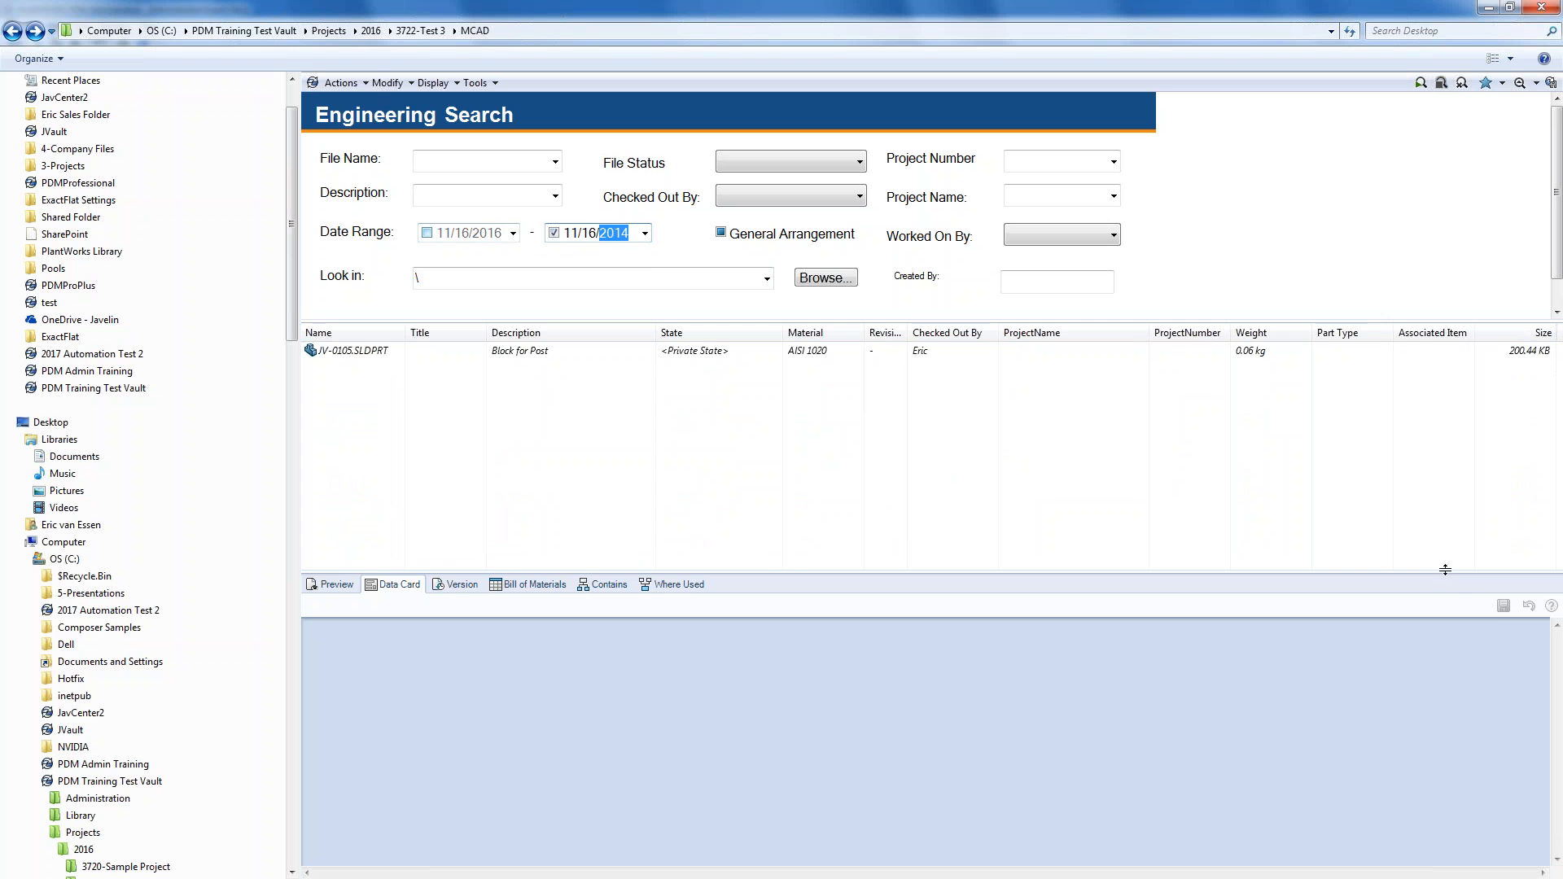
left_click_drag(1446, 575, 1446, 552)
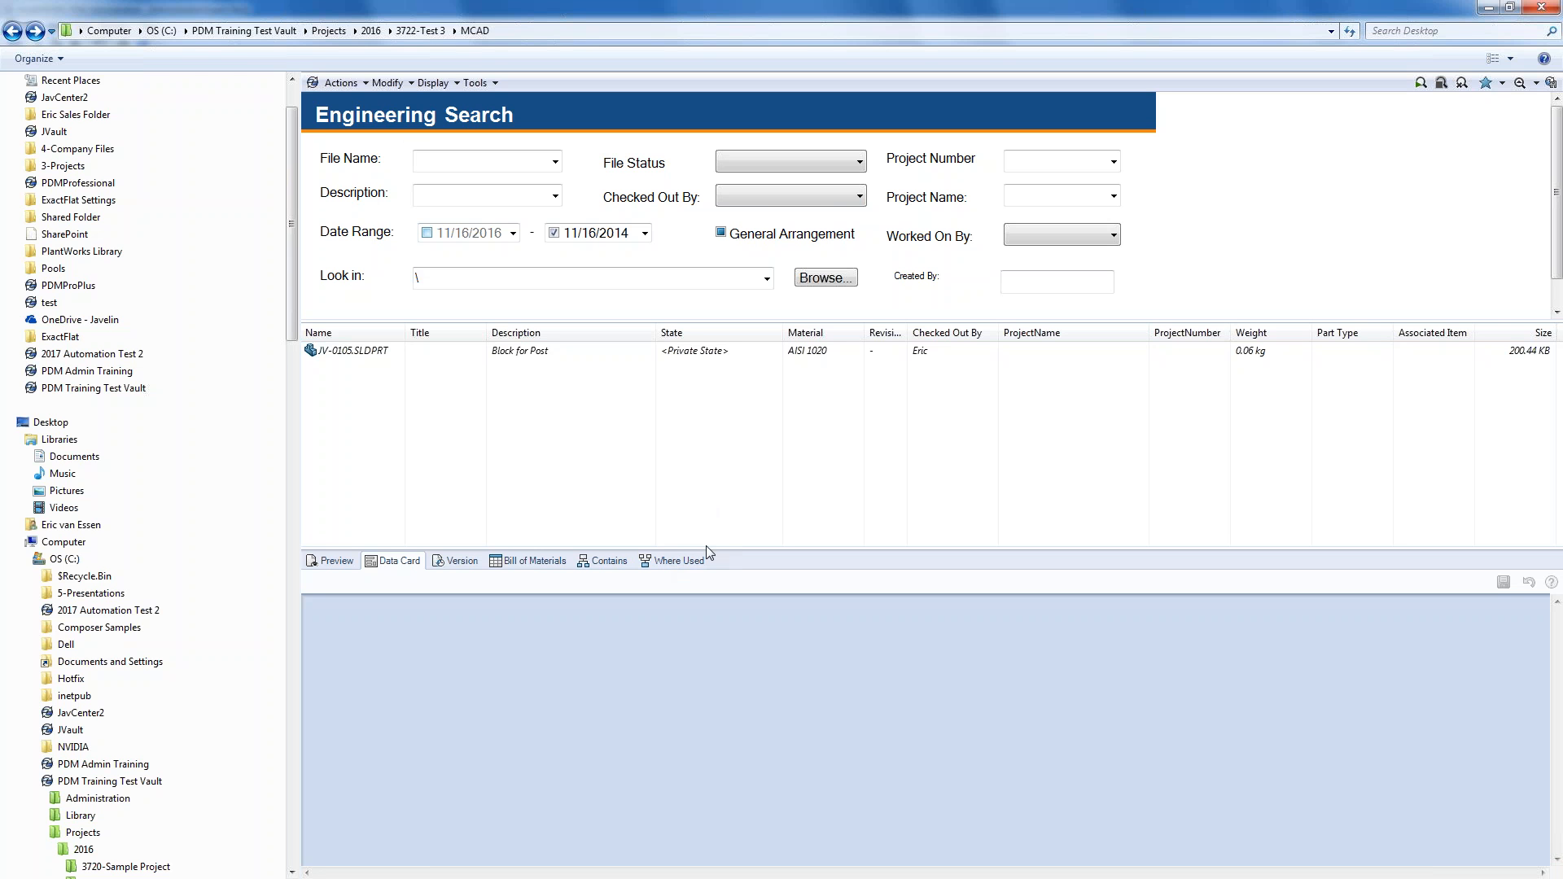
- Close the search and show the files Clamp Assembly.SLDASM contains
left_click(1520, 83)
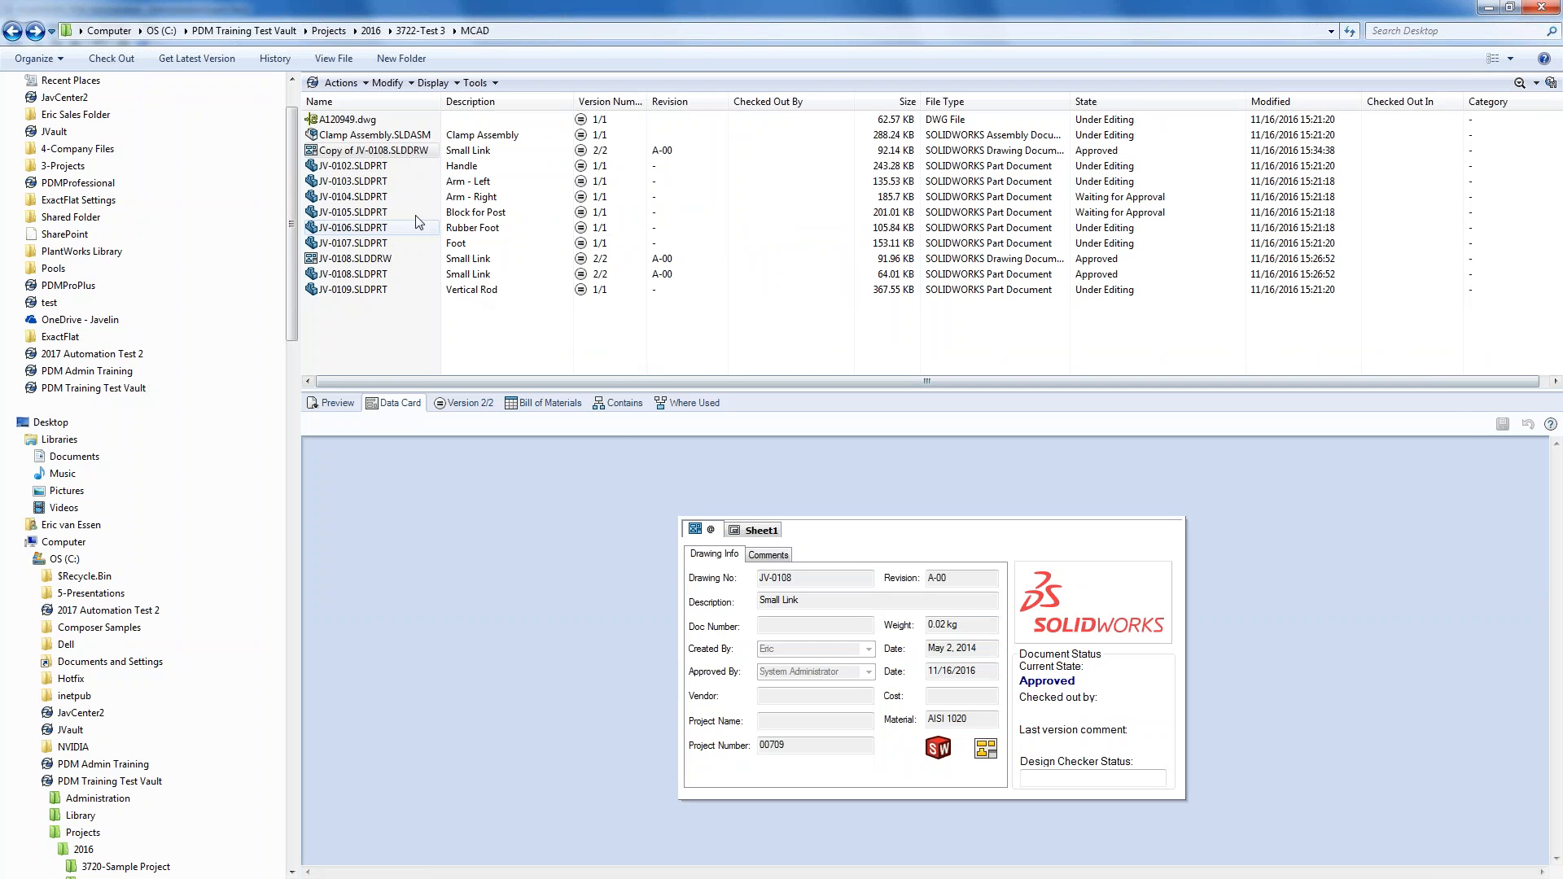
left_click(374, 136)
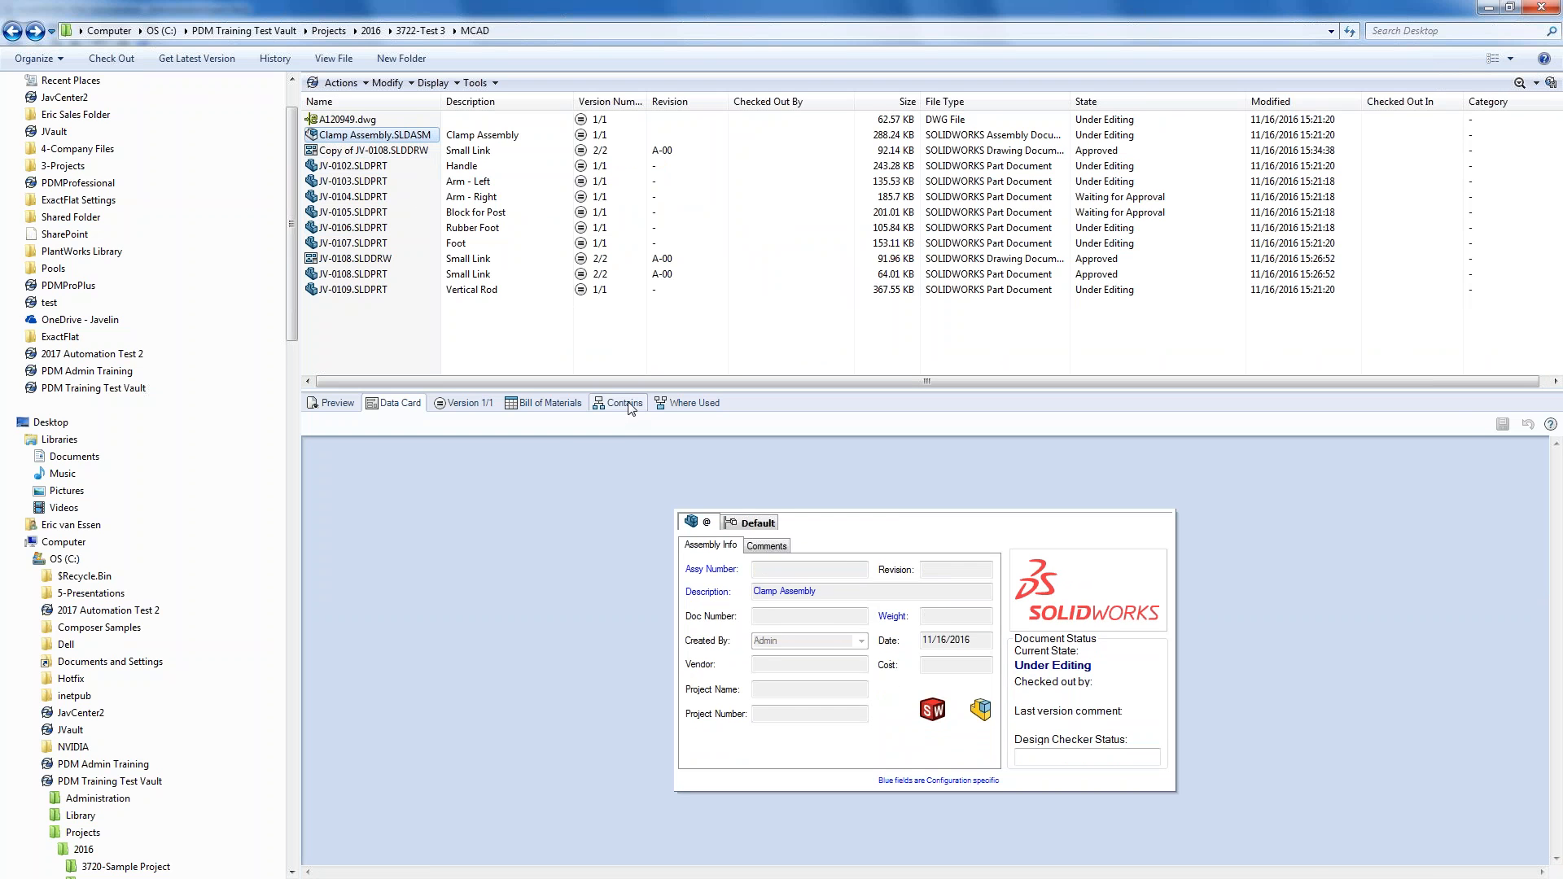
left_click(625, 404)
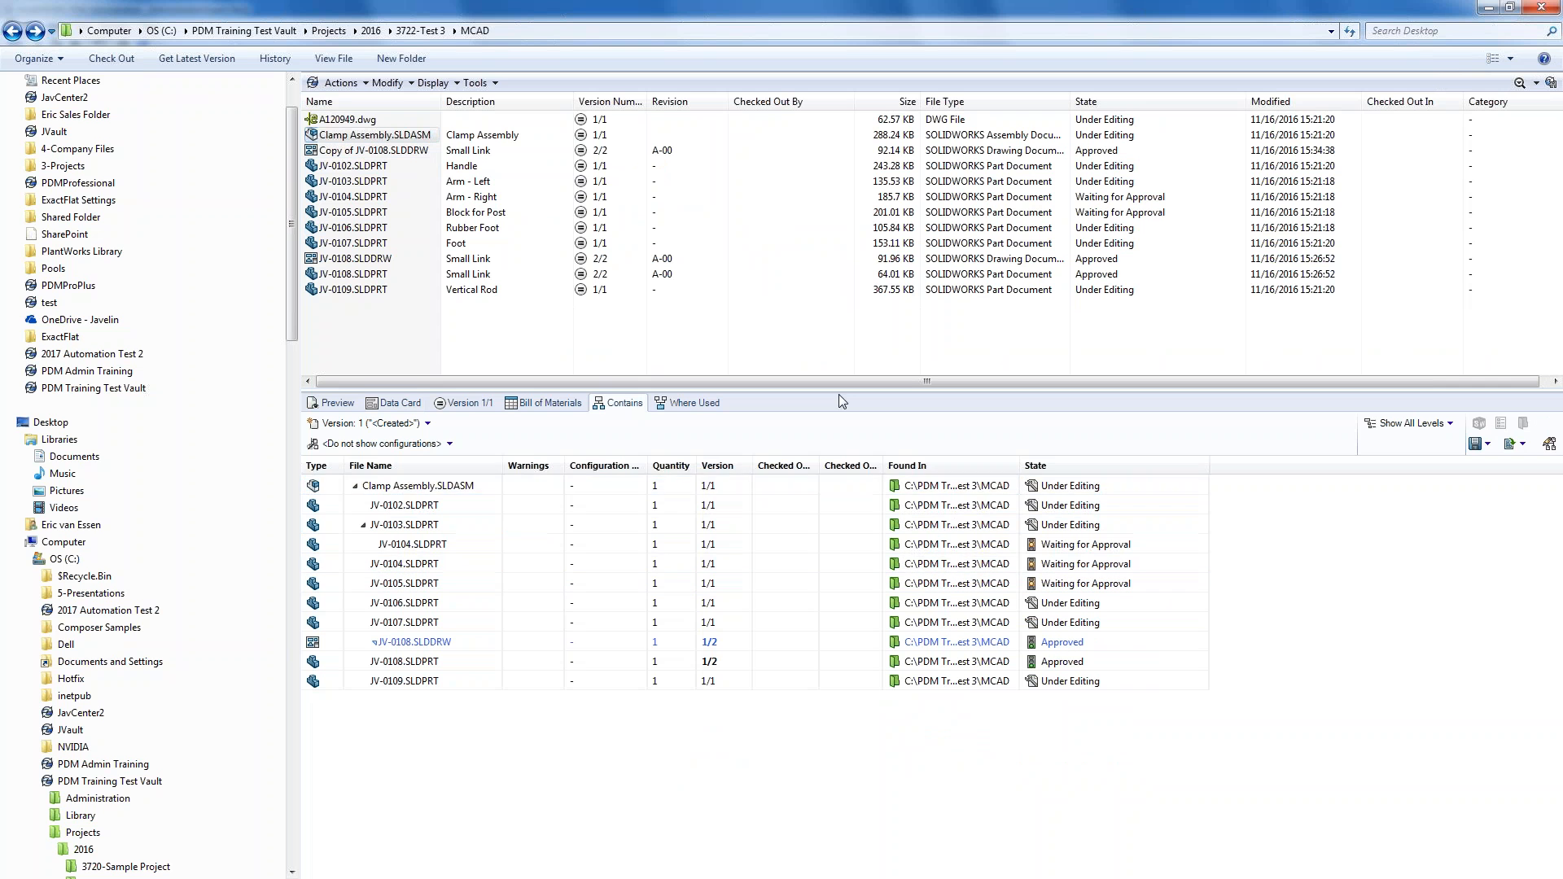
- Add and widen an Author column in the contained-files list, then view the Bill of Materials
right_click(468, 487)
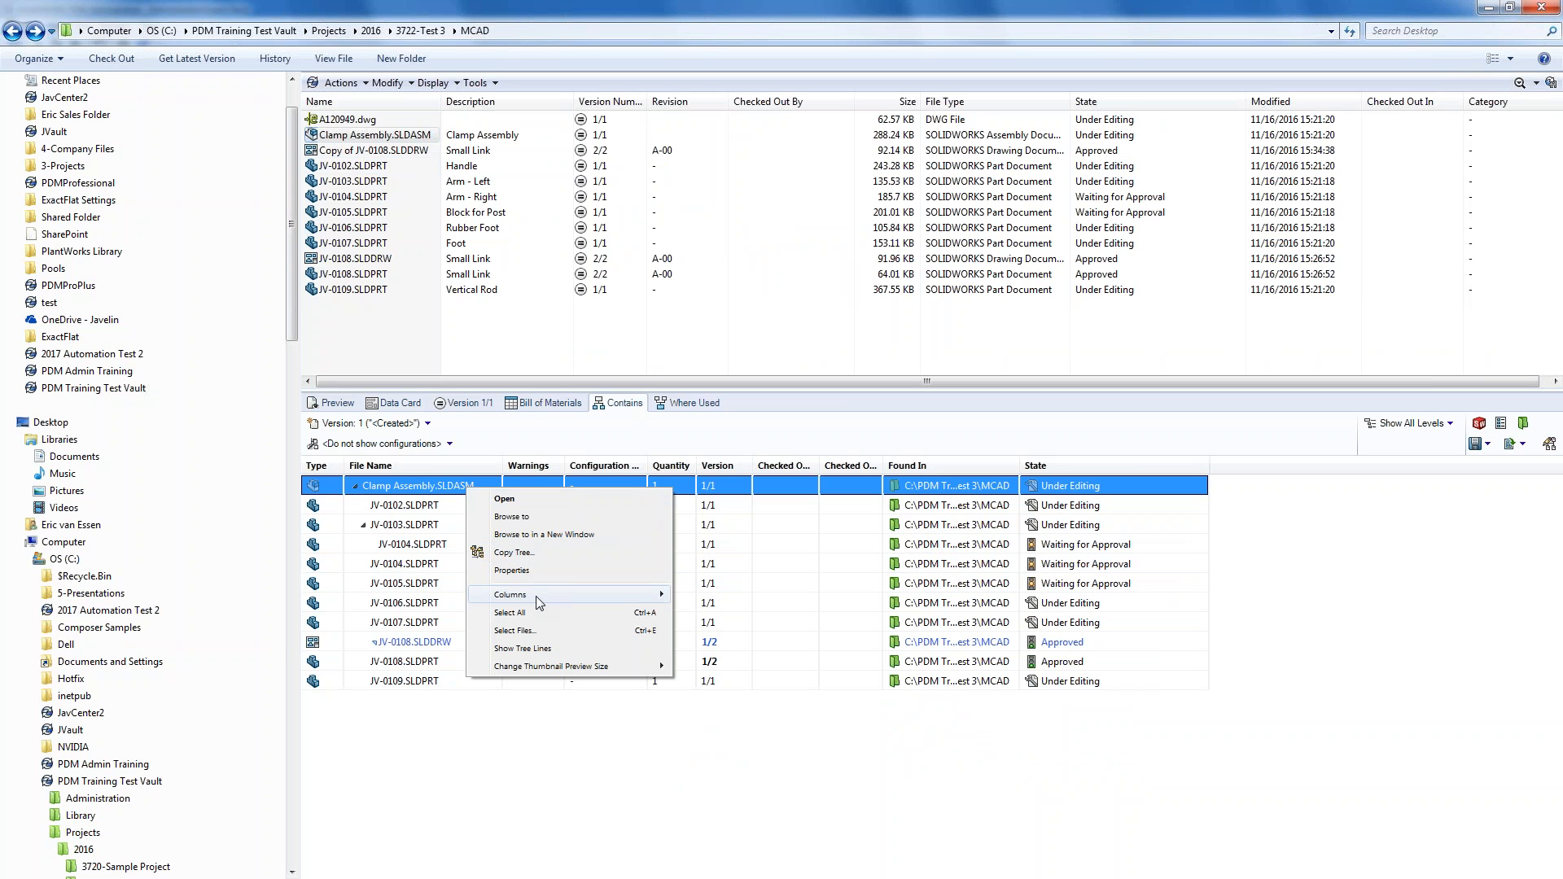
mouse_move(549, 598)
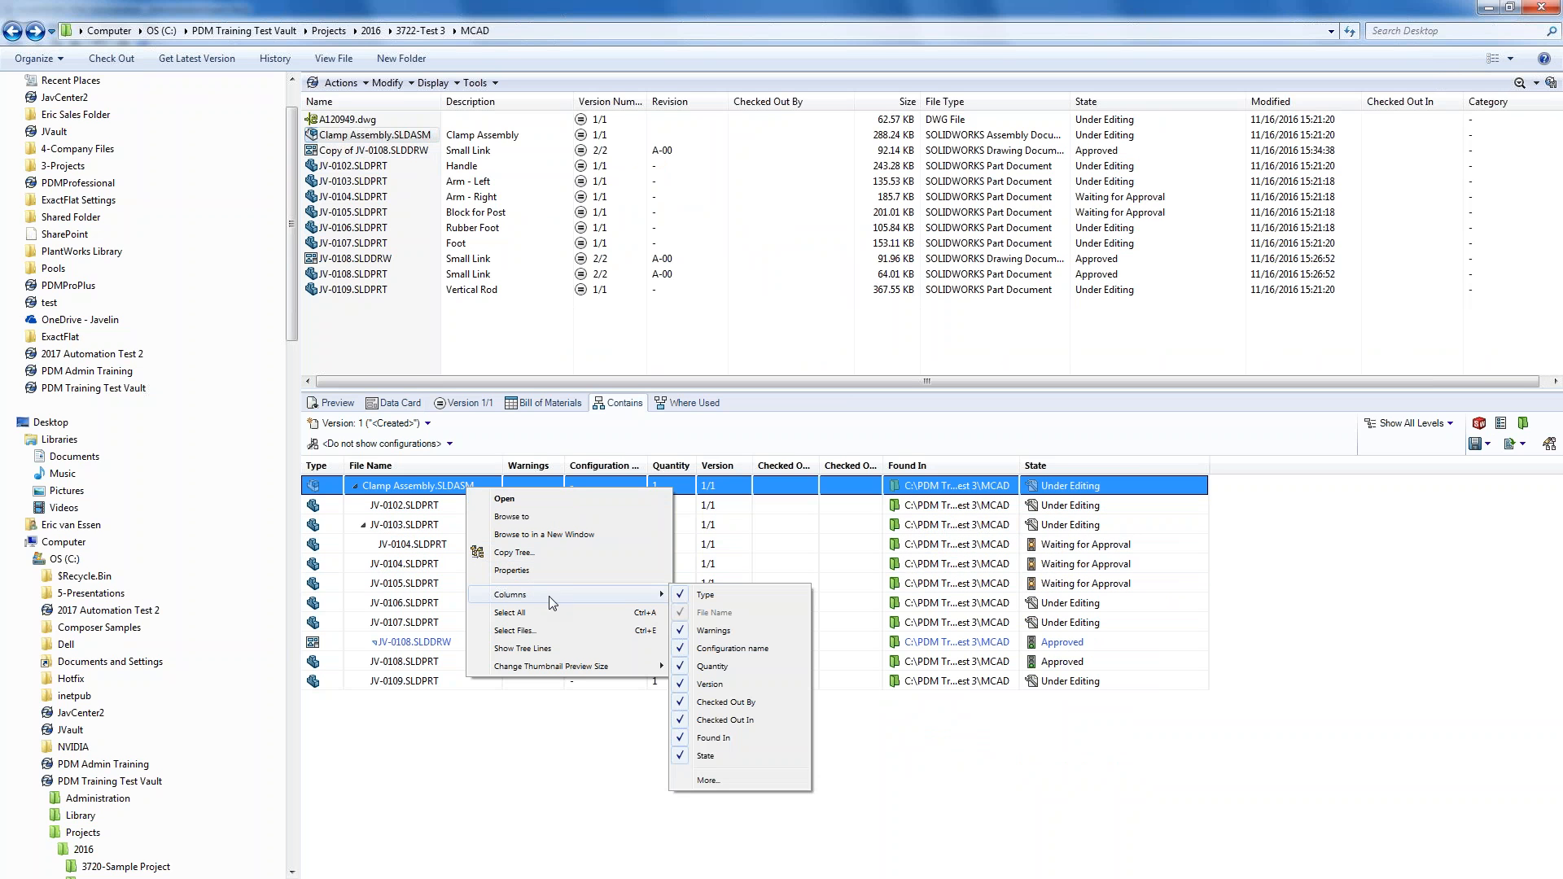
left_click(707, 780)
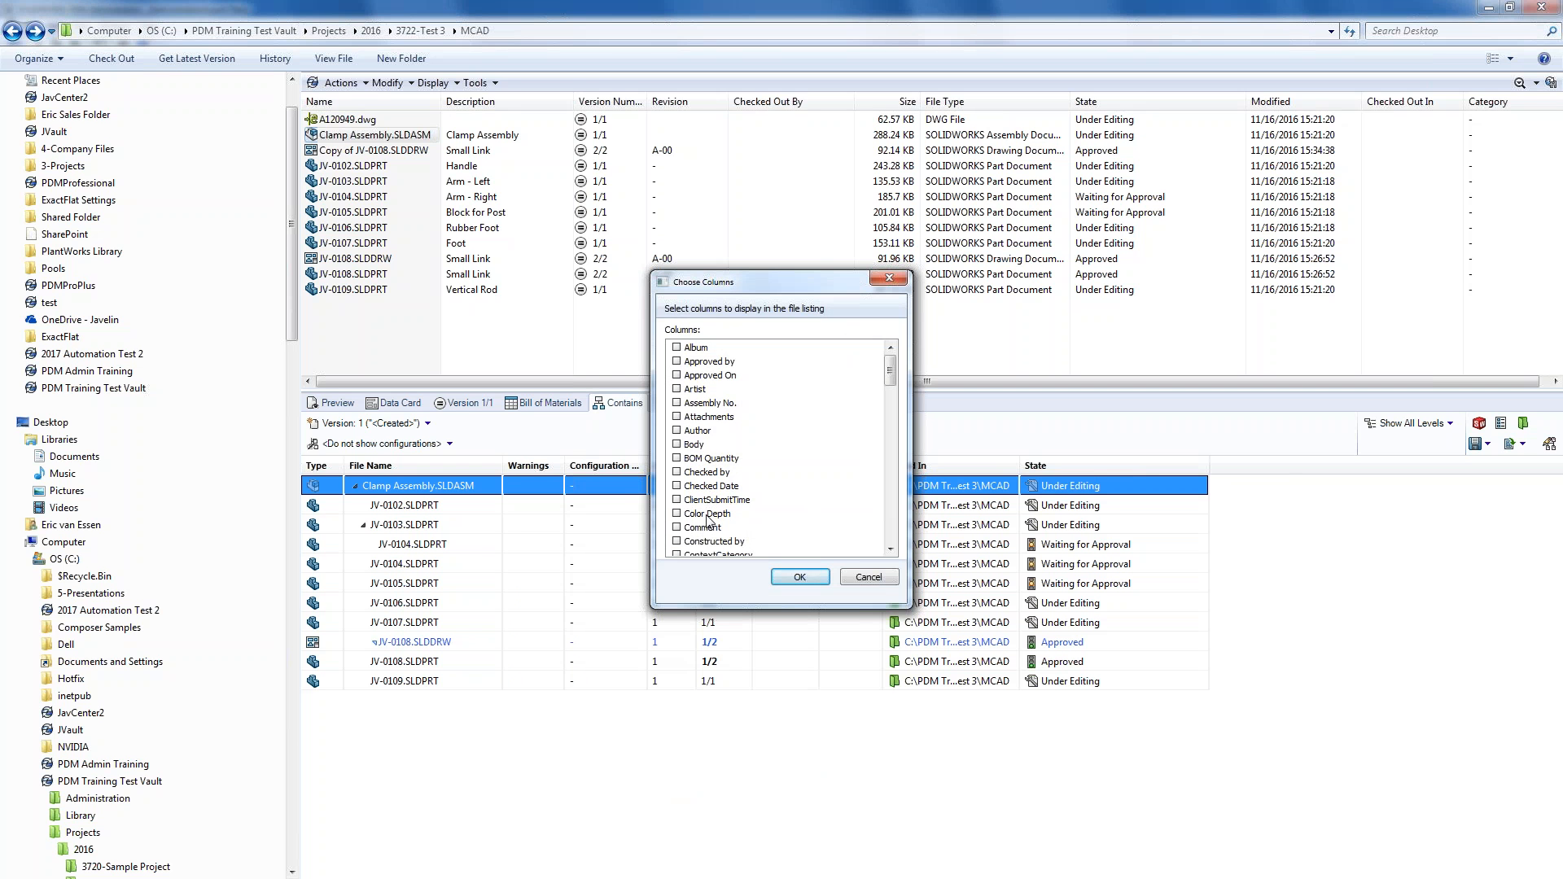
left_click(676, 430)
left_click(783, 577)
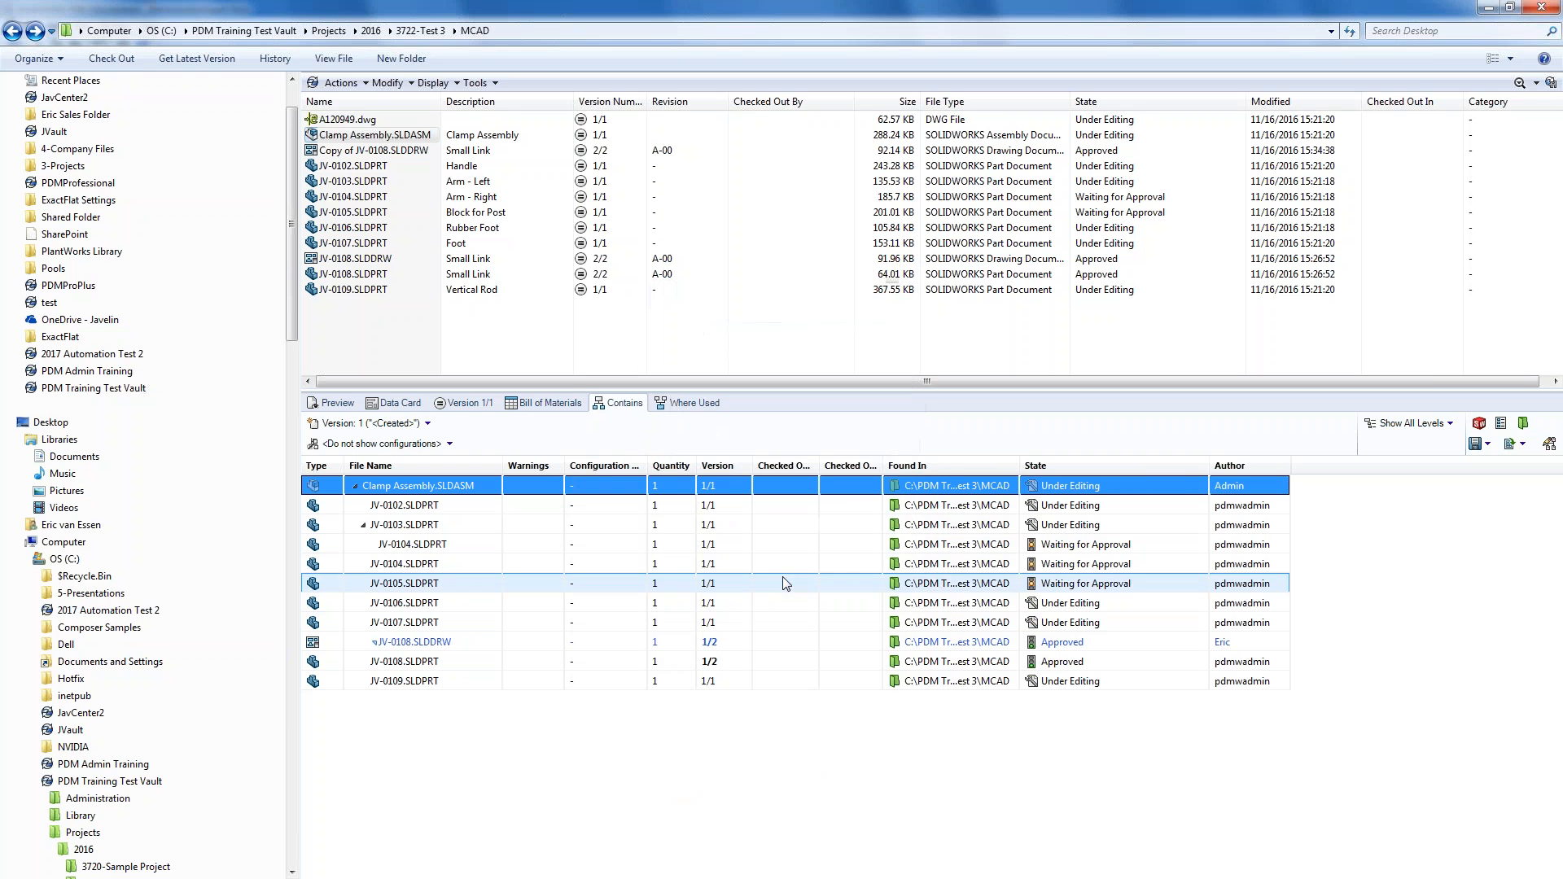
left_click_drag(1290, 465, 1333, 466)
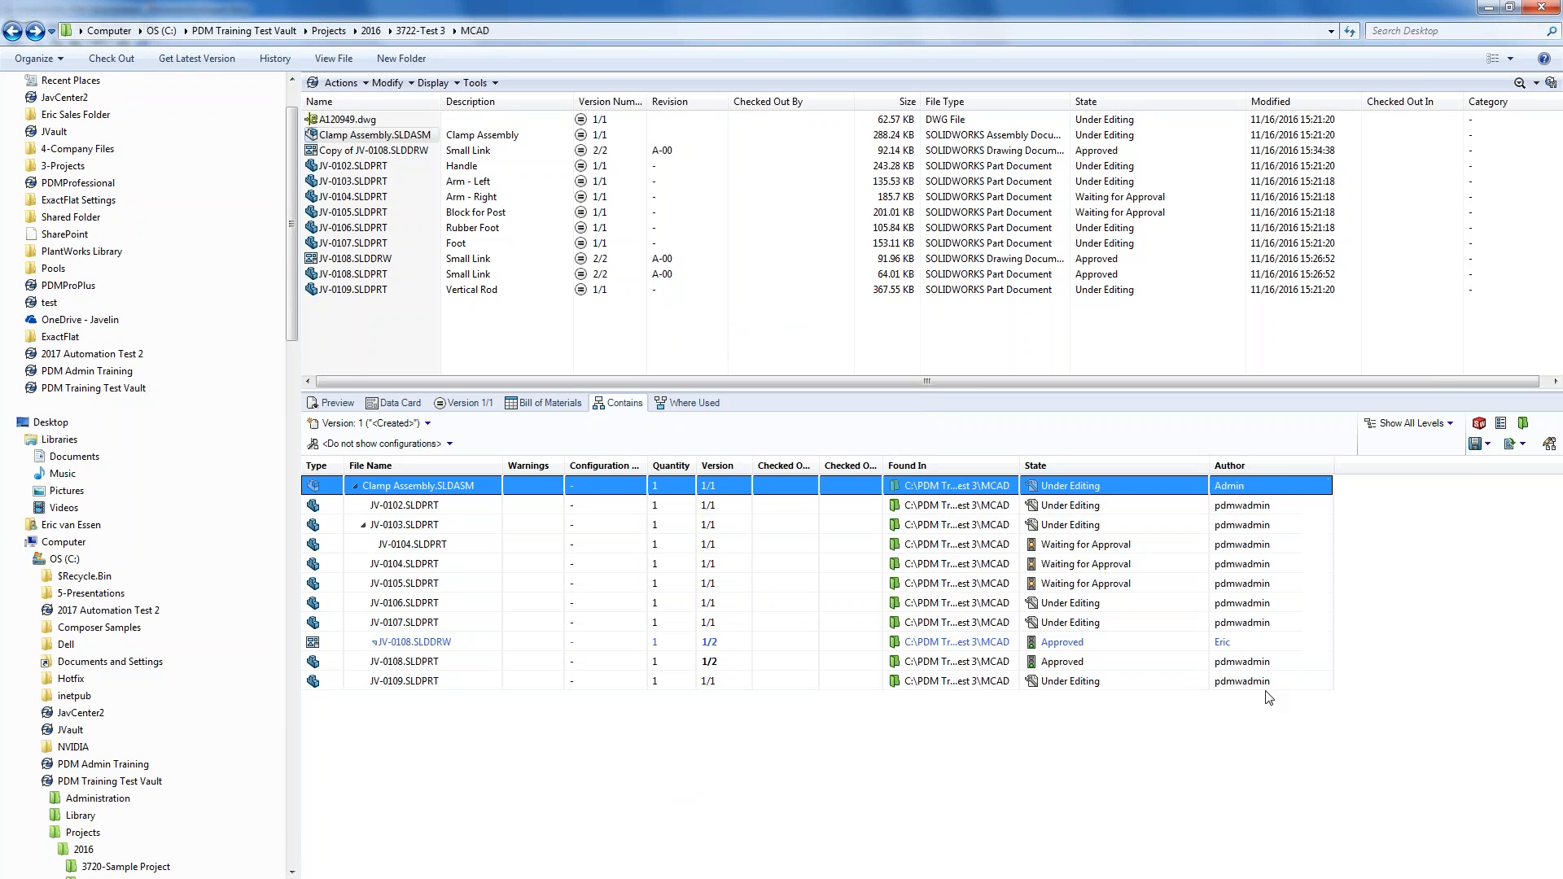
left_click(538, 403)
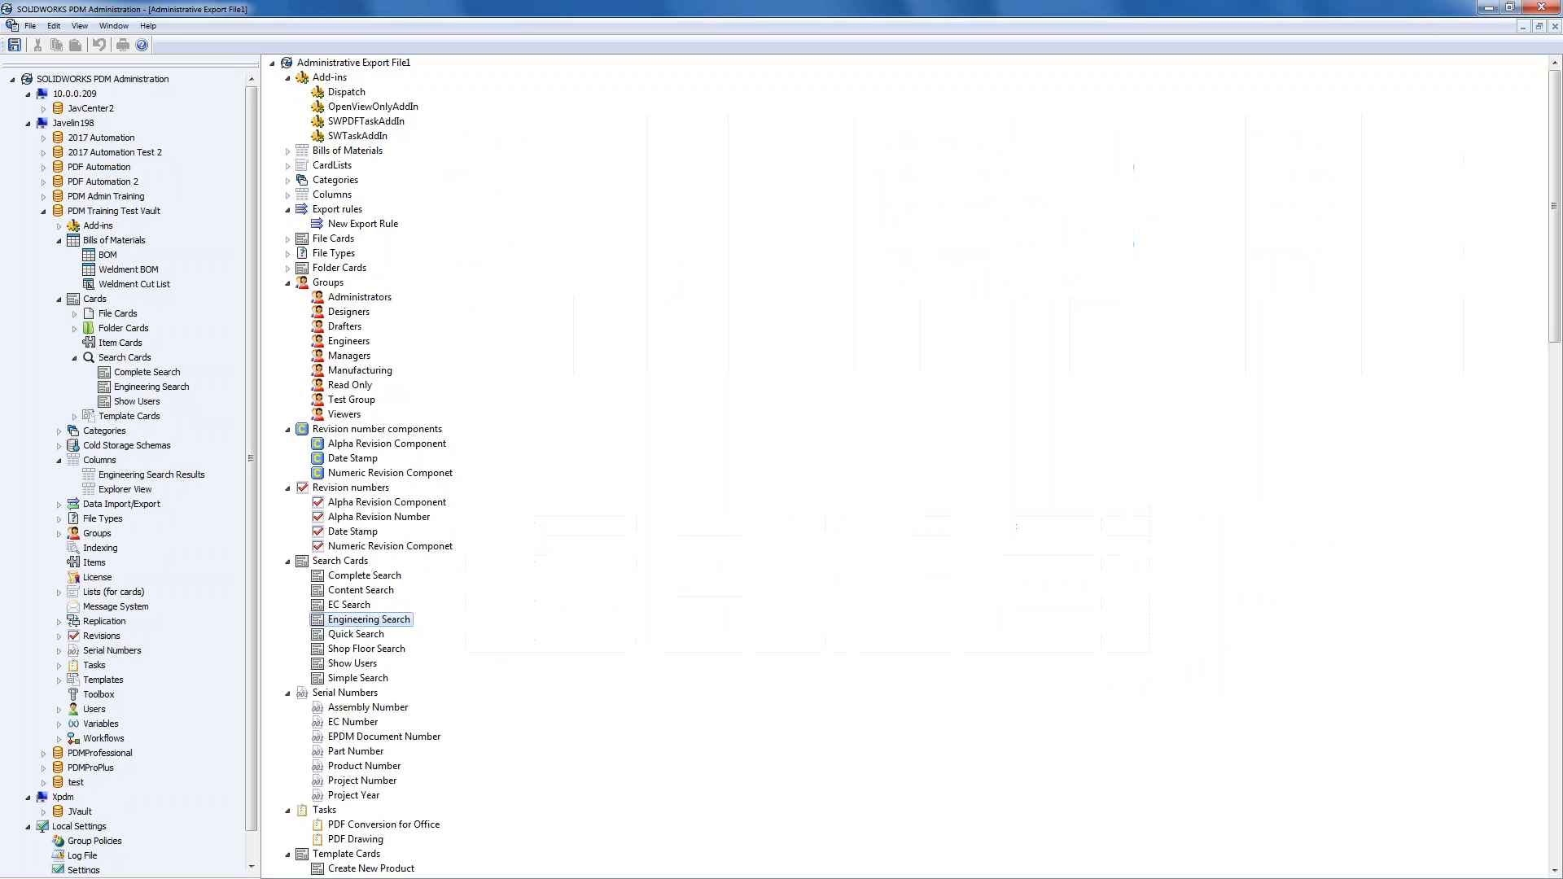
- Review the BOM column definition, cancel it unchanged, hide Administration and advance to the Q&A slide
double_click(111, 259)
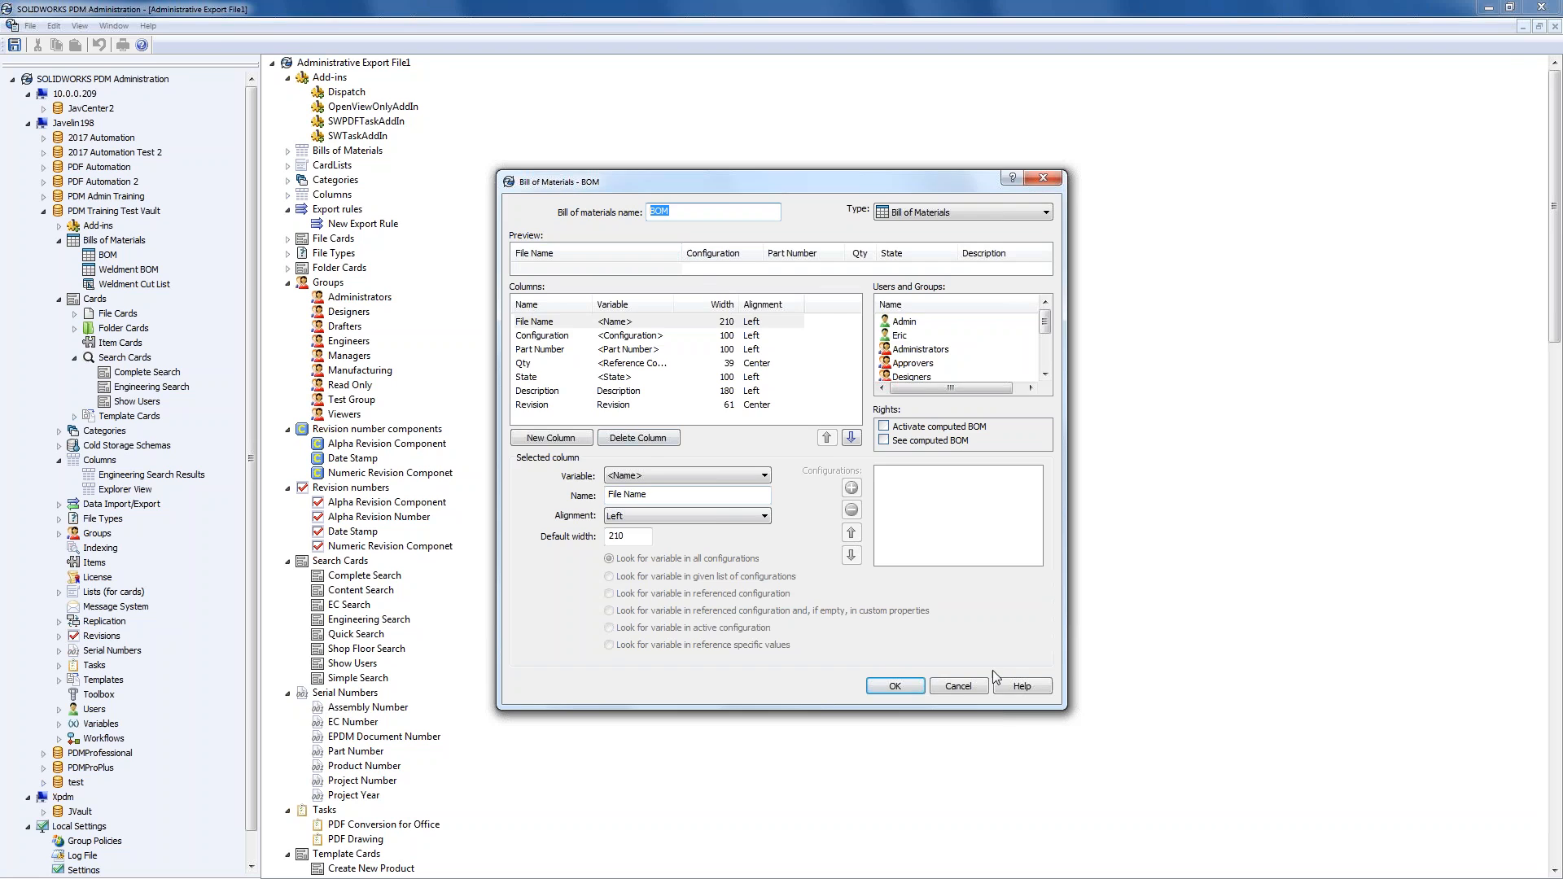
left_click(969, 689)
left_click(1489, 8)
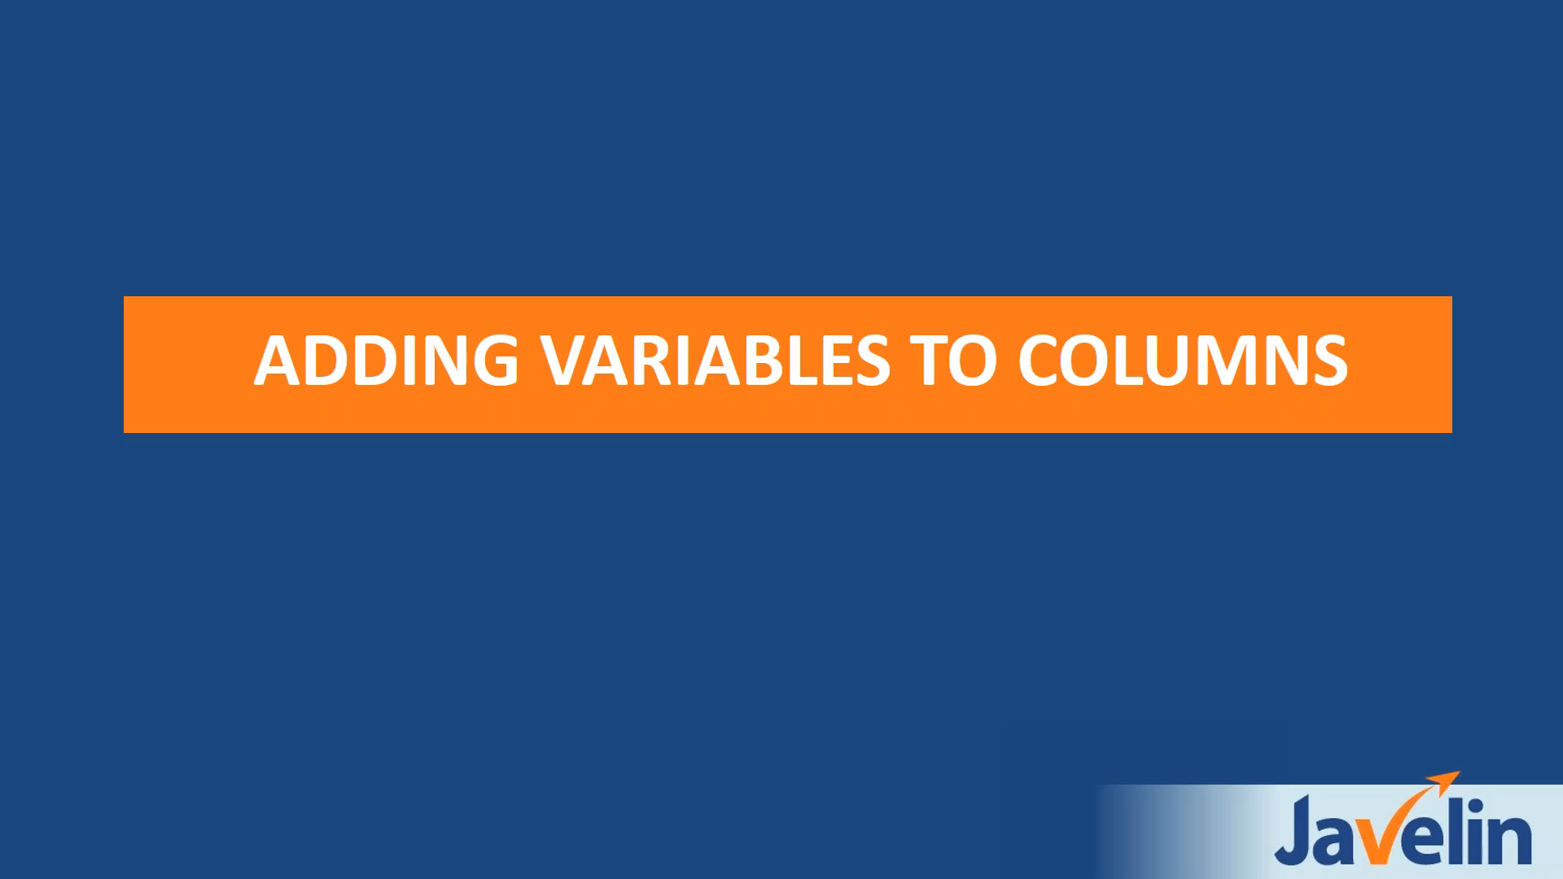
key("Right")
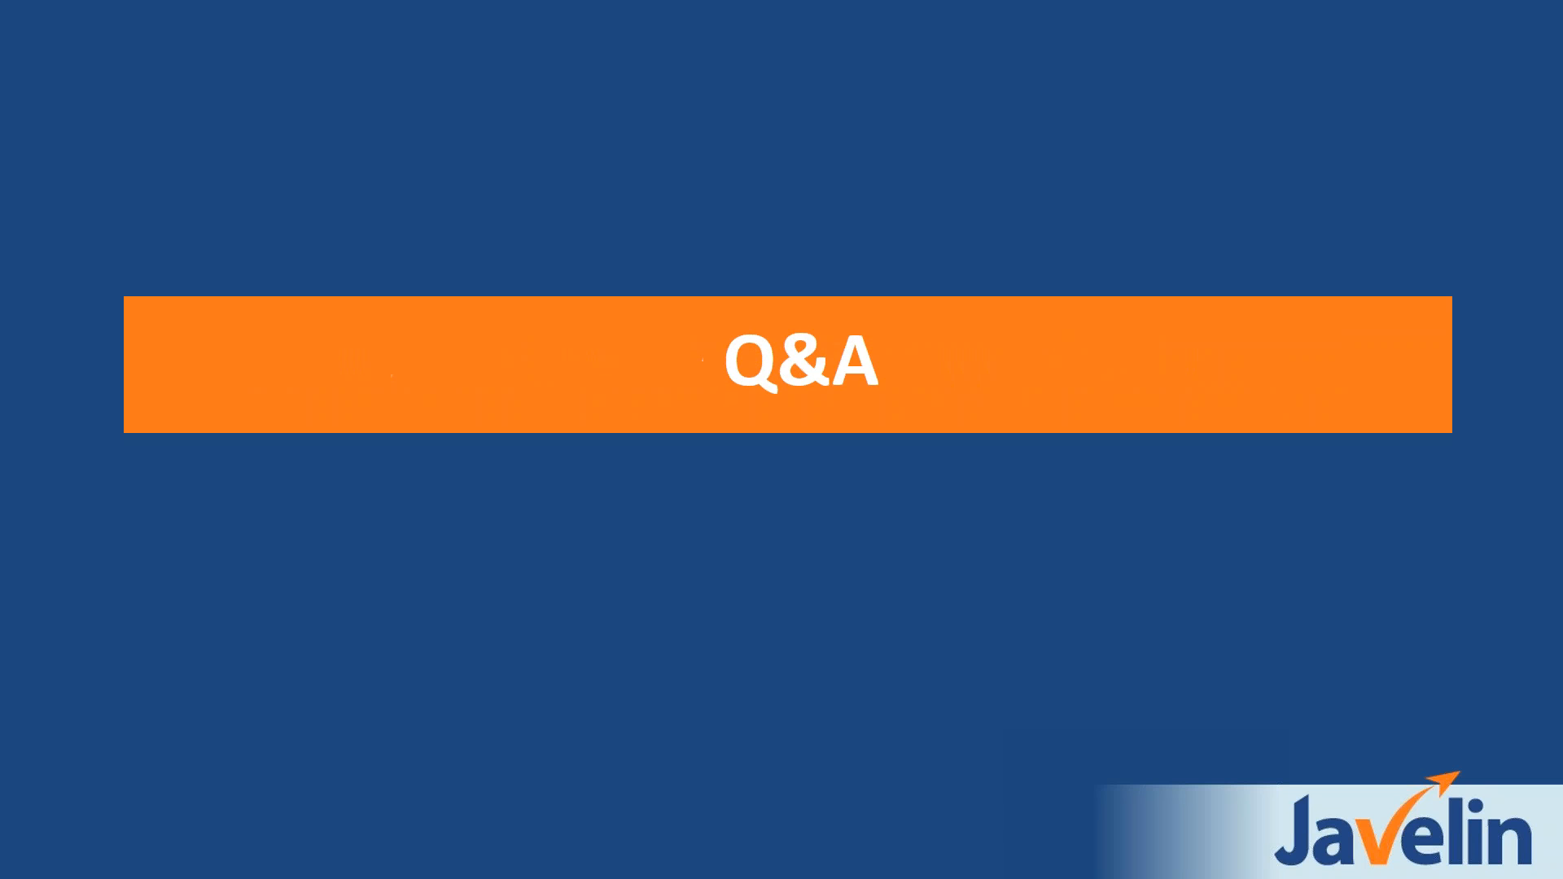